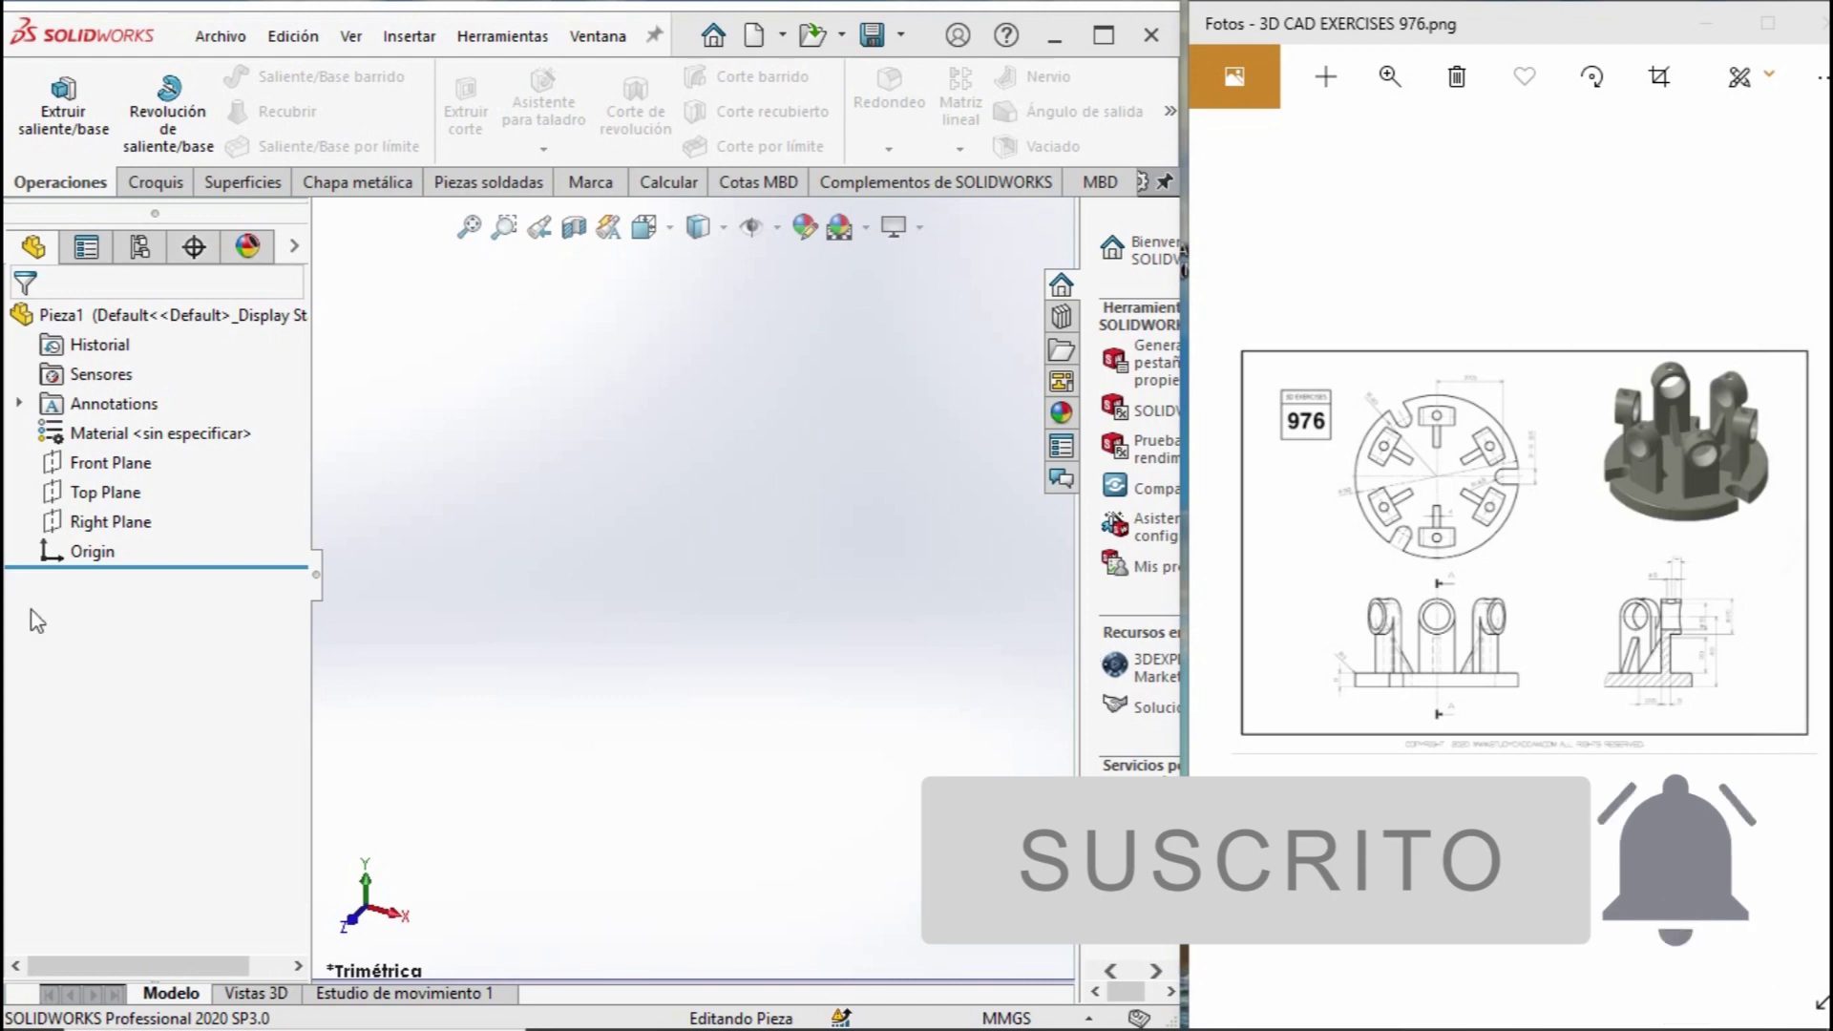
# Select the Top Plane of the new part to begin sketching.
pyautogui.click(106, 496)
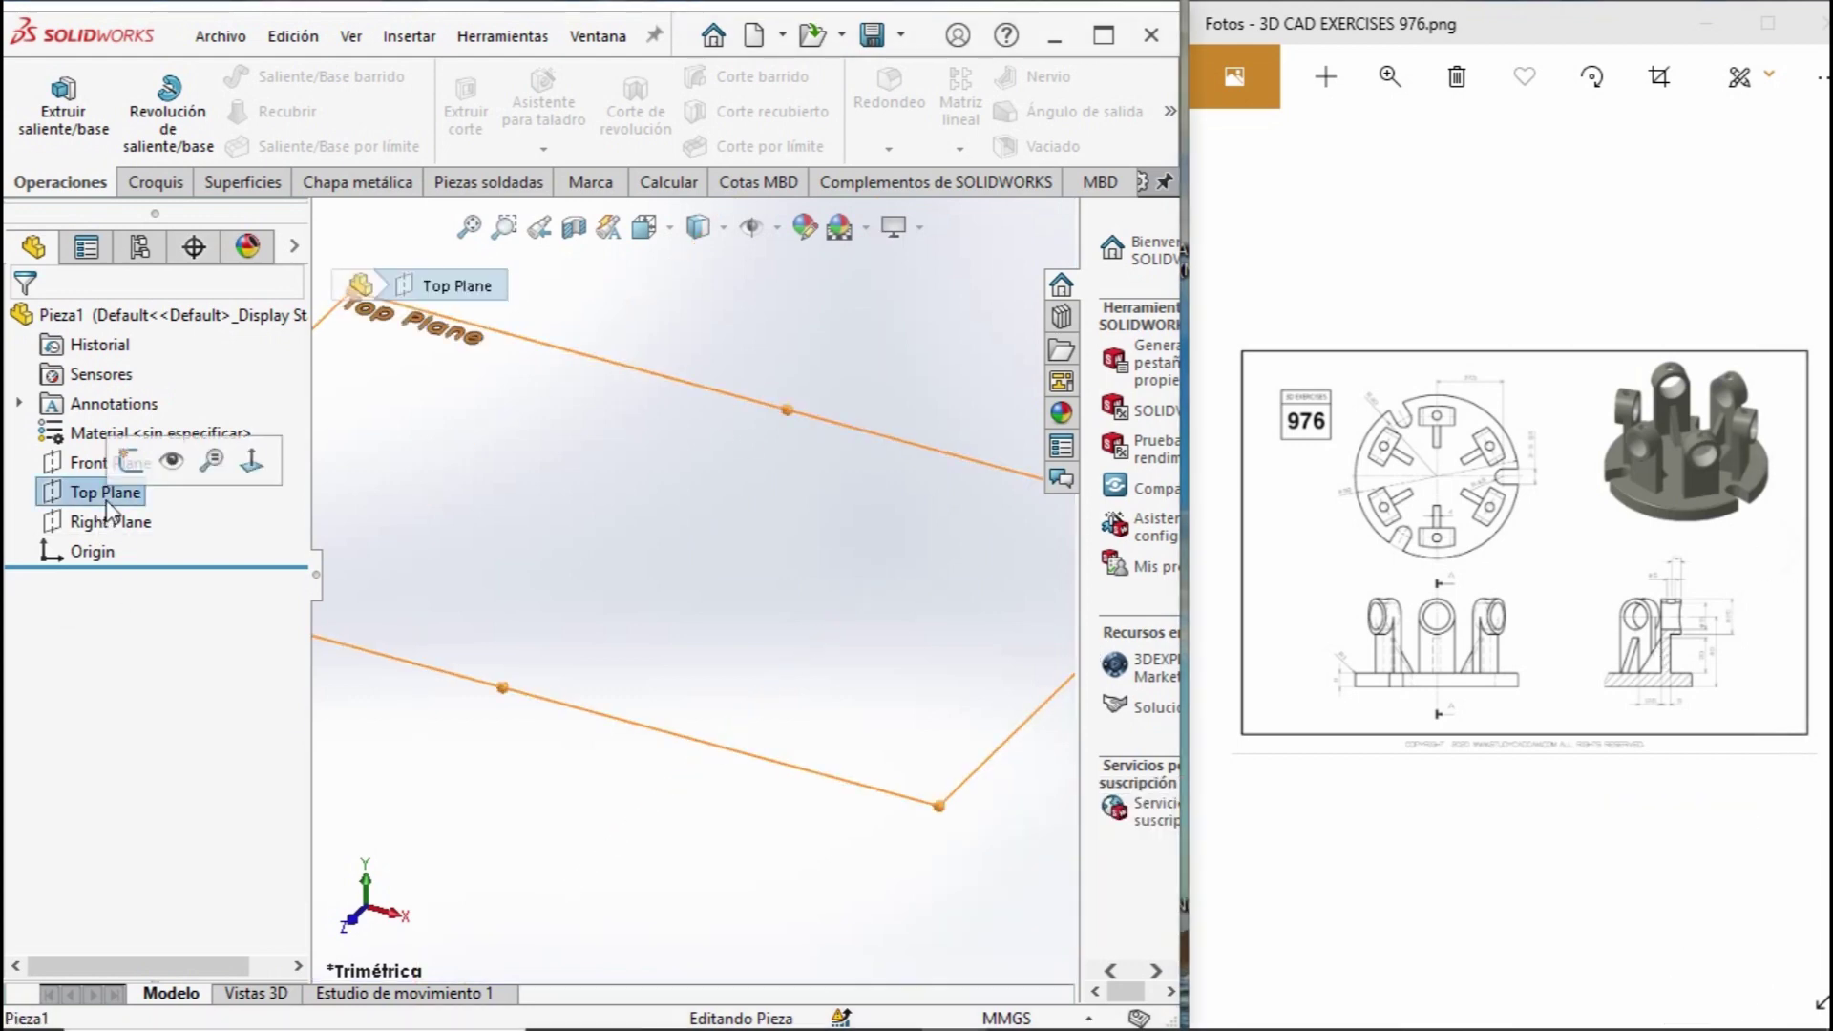
# Sketch a circle centred on the origin on the Top Plane and dimension it Ø96 mm.
pyautogui.click(141, 462)
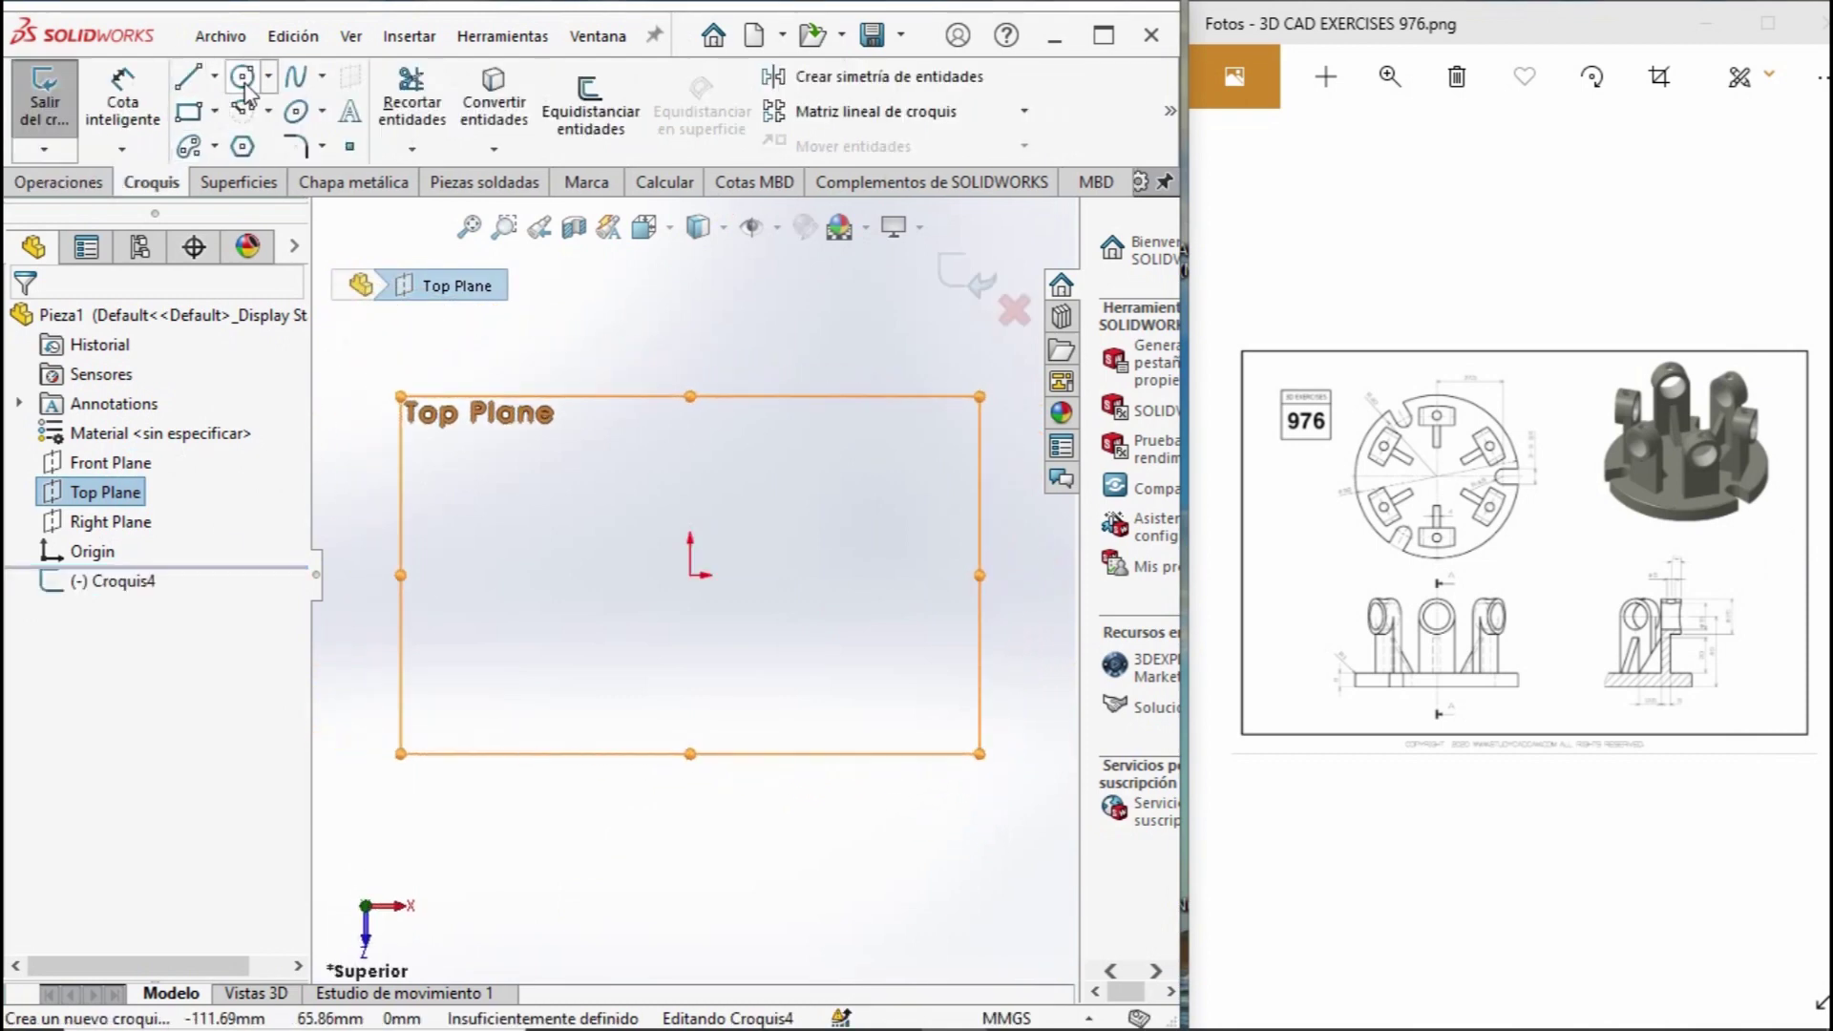
pyautogui.click(243, 77)
pyautogui.click(690, 574)
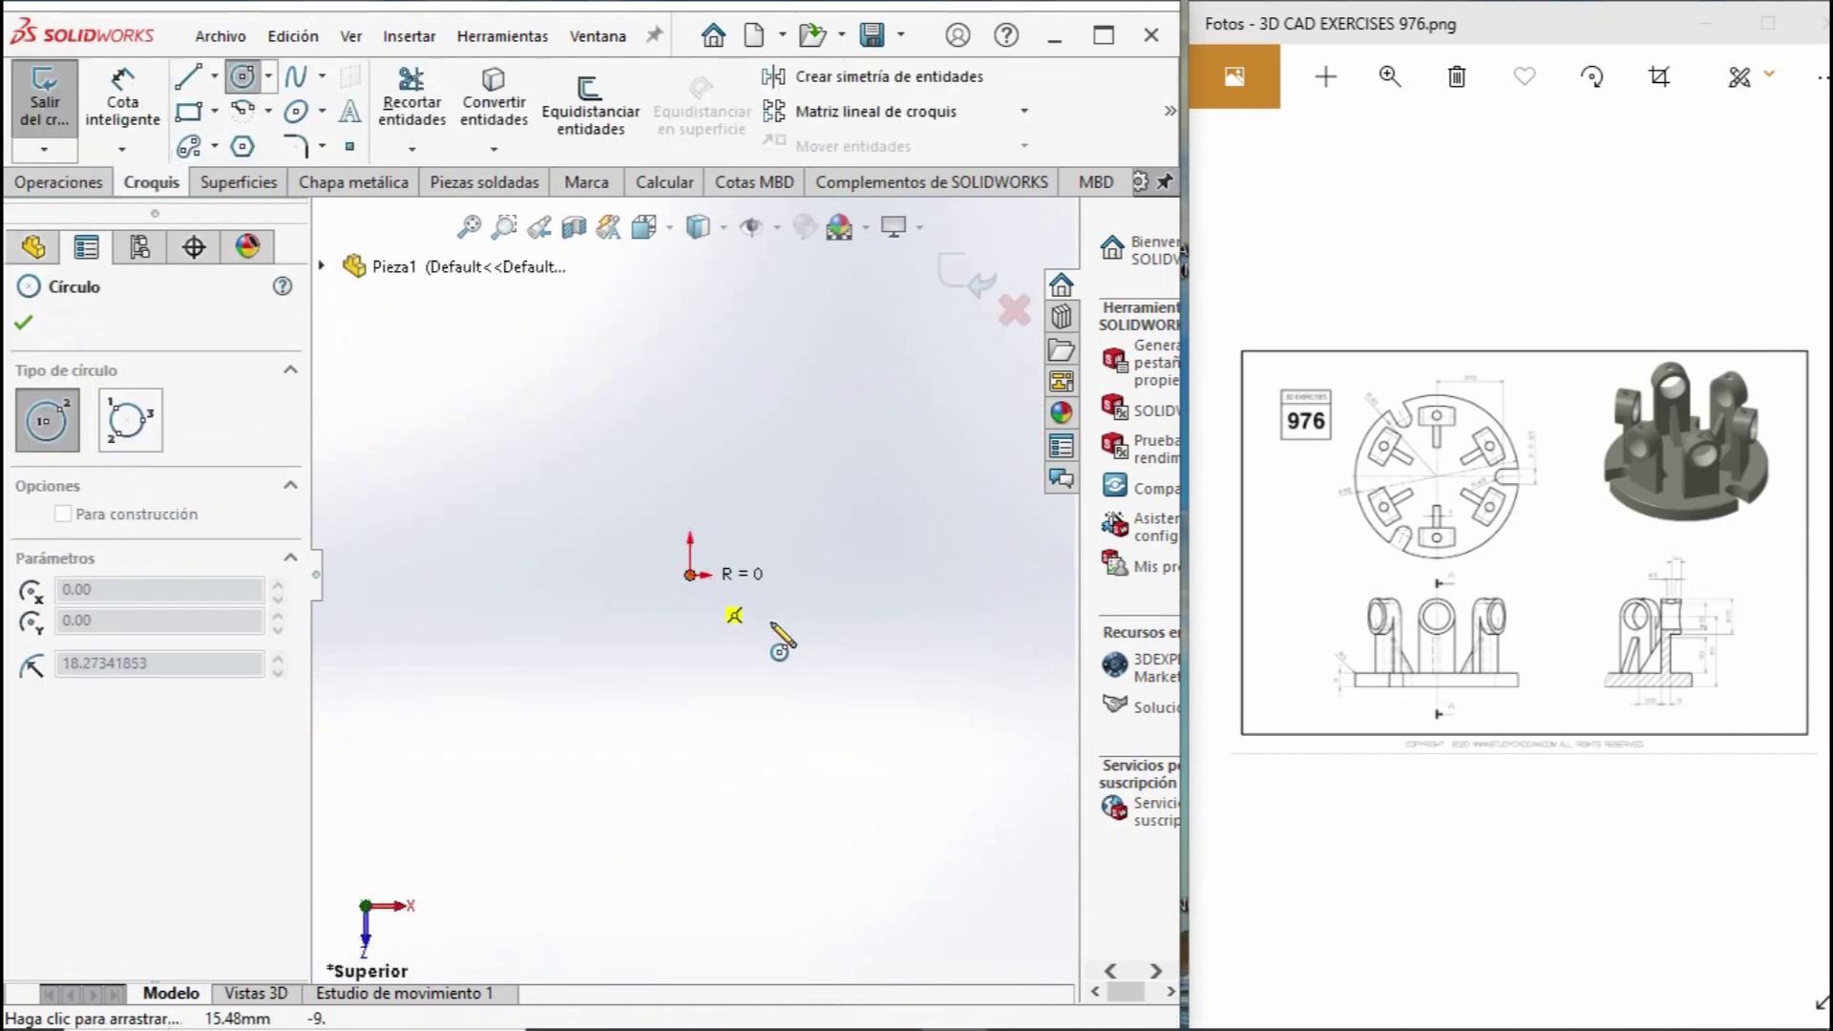
pyautogui.click(819, 674)
pyautogui.click(1389, 77)
pyautogui.moveTo(1269, 145); pyautogui.dragTo(1332, 145)
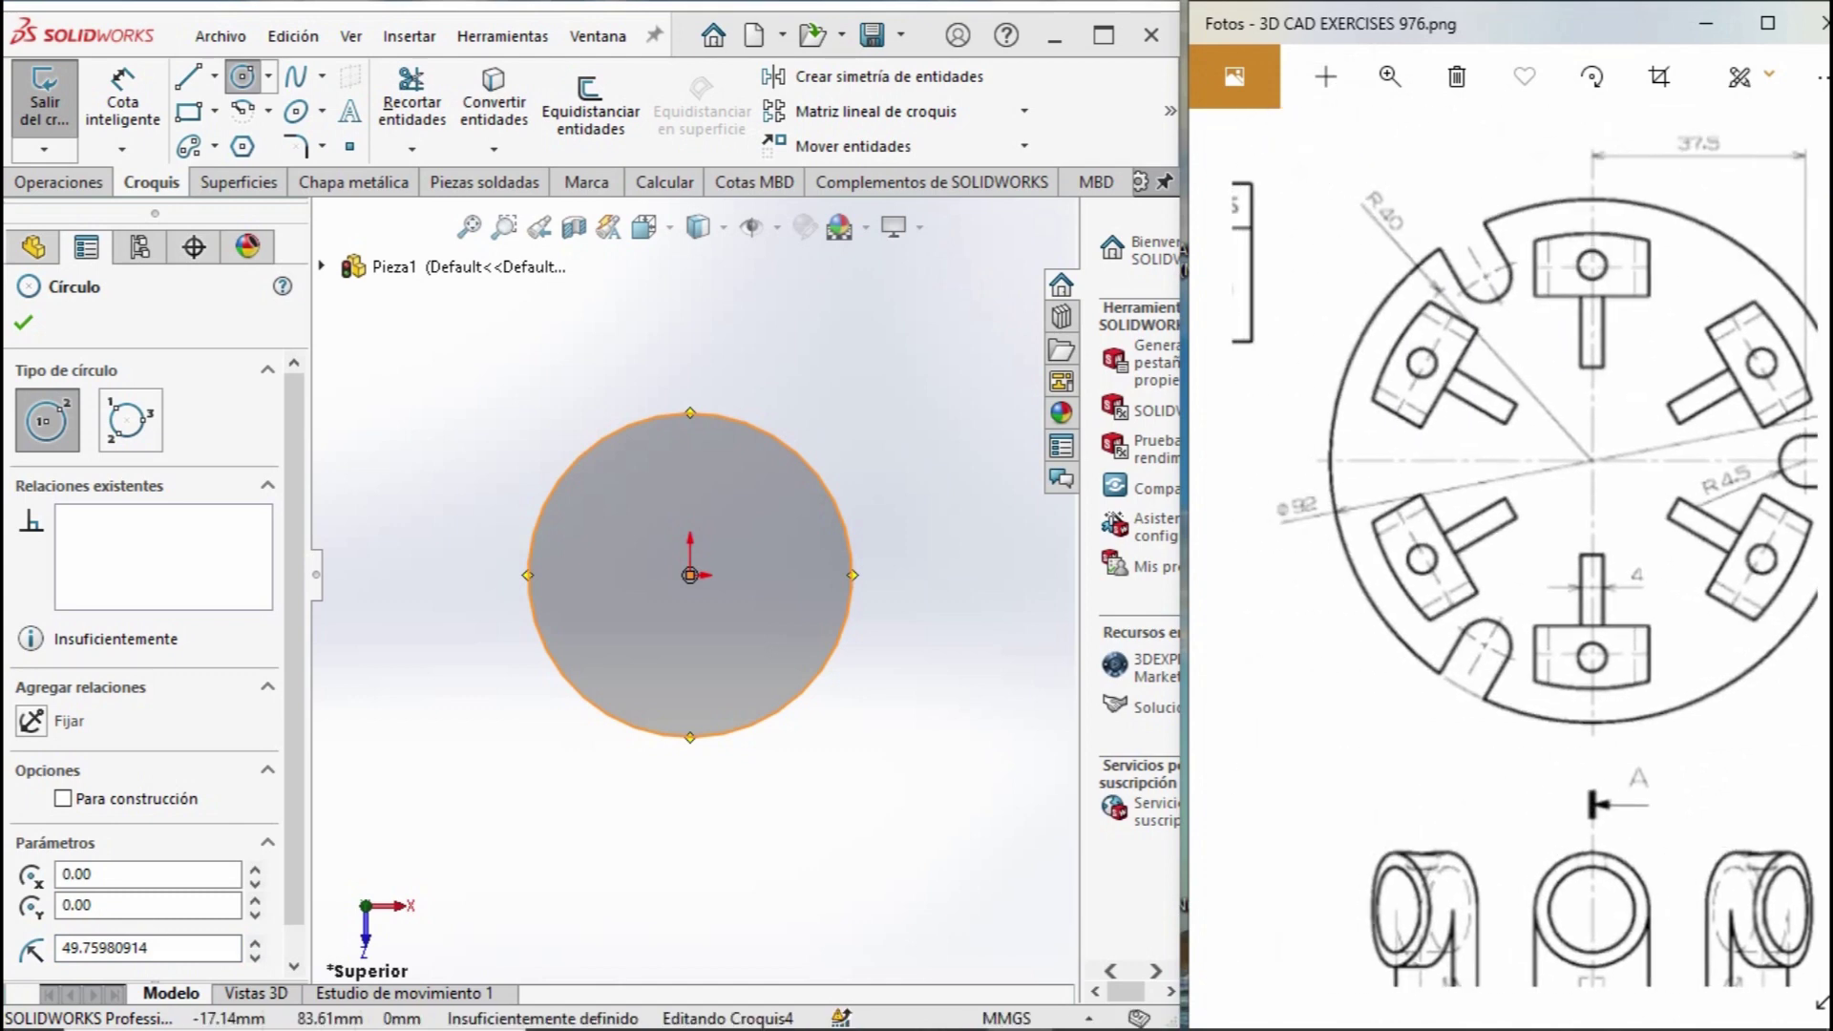
pyautogui.click(109, 119)
pyautogui.click(805, 456)
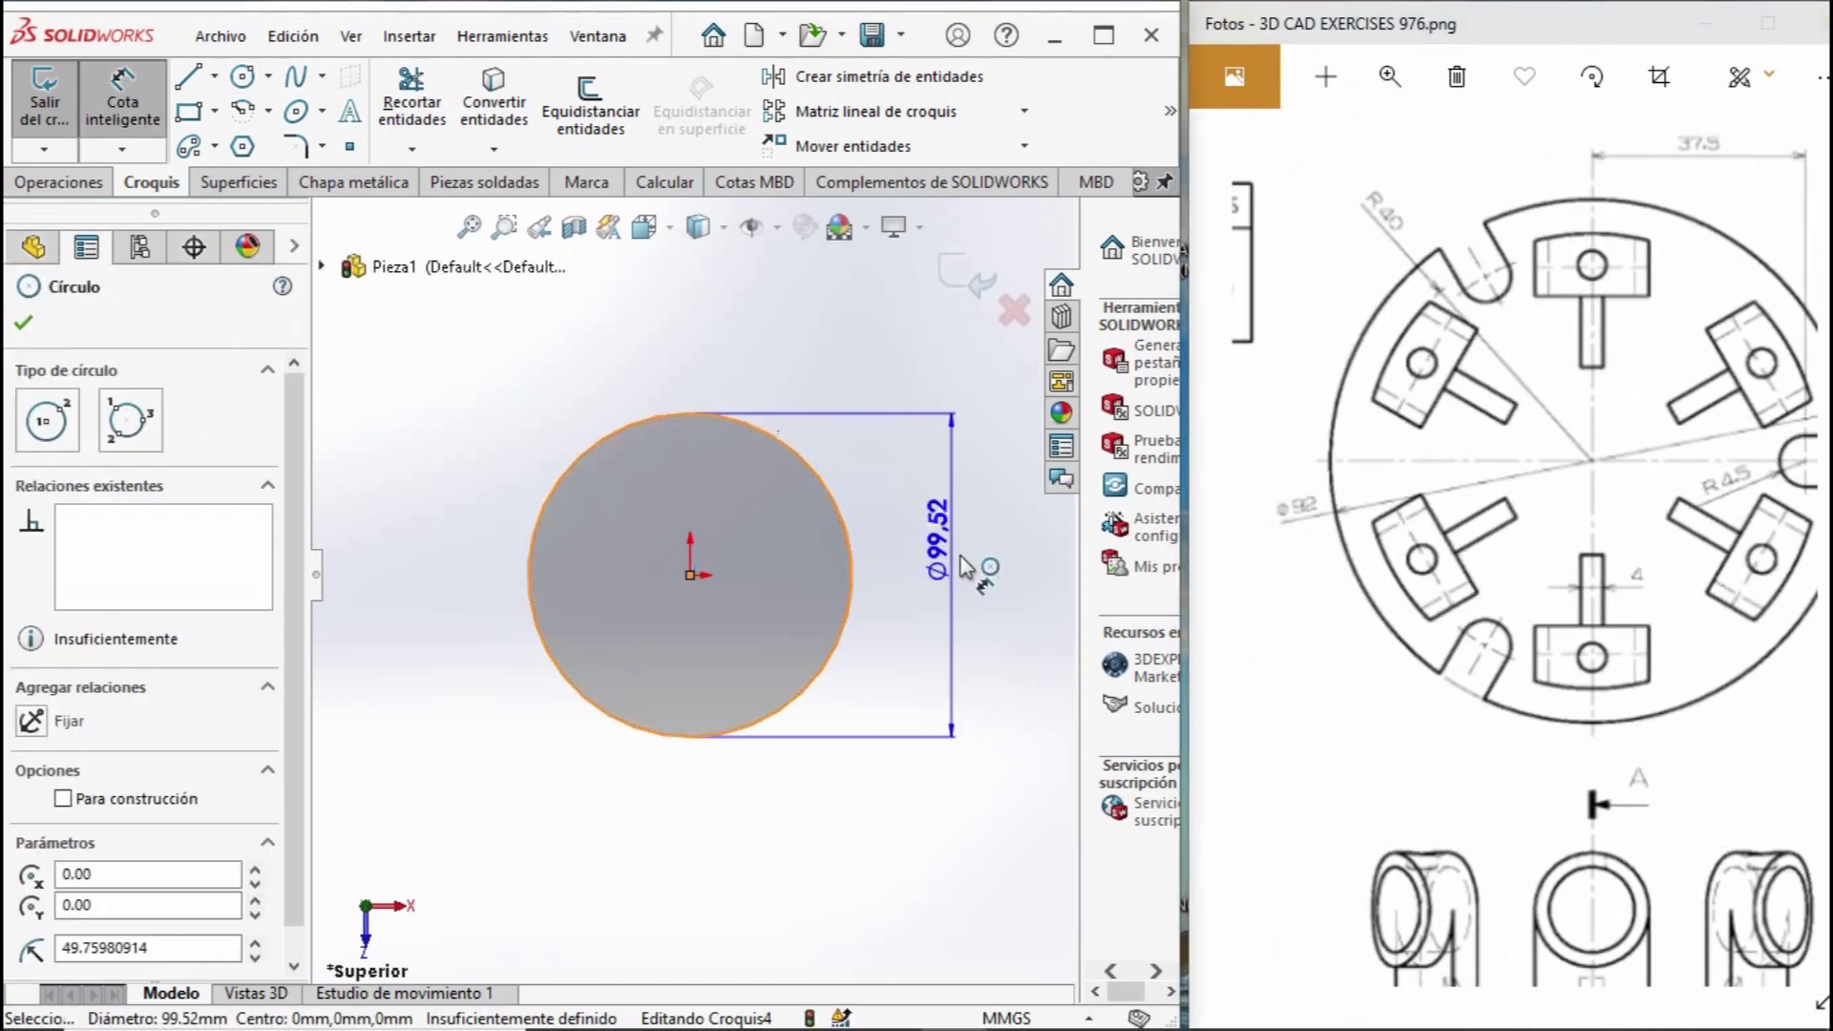
pyautogui.click(962, 571)
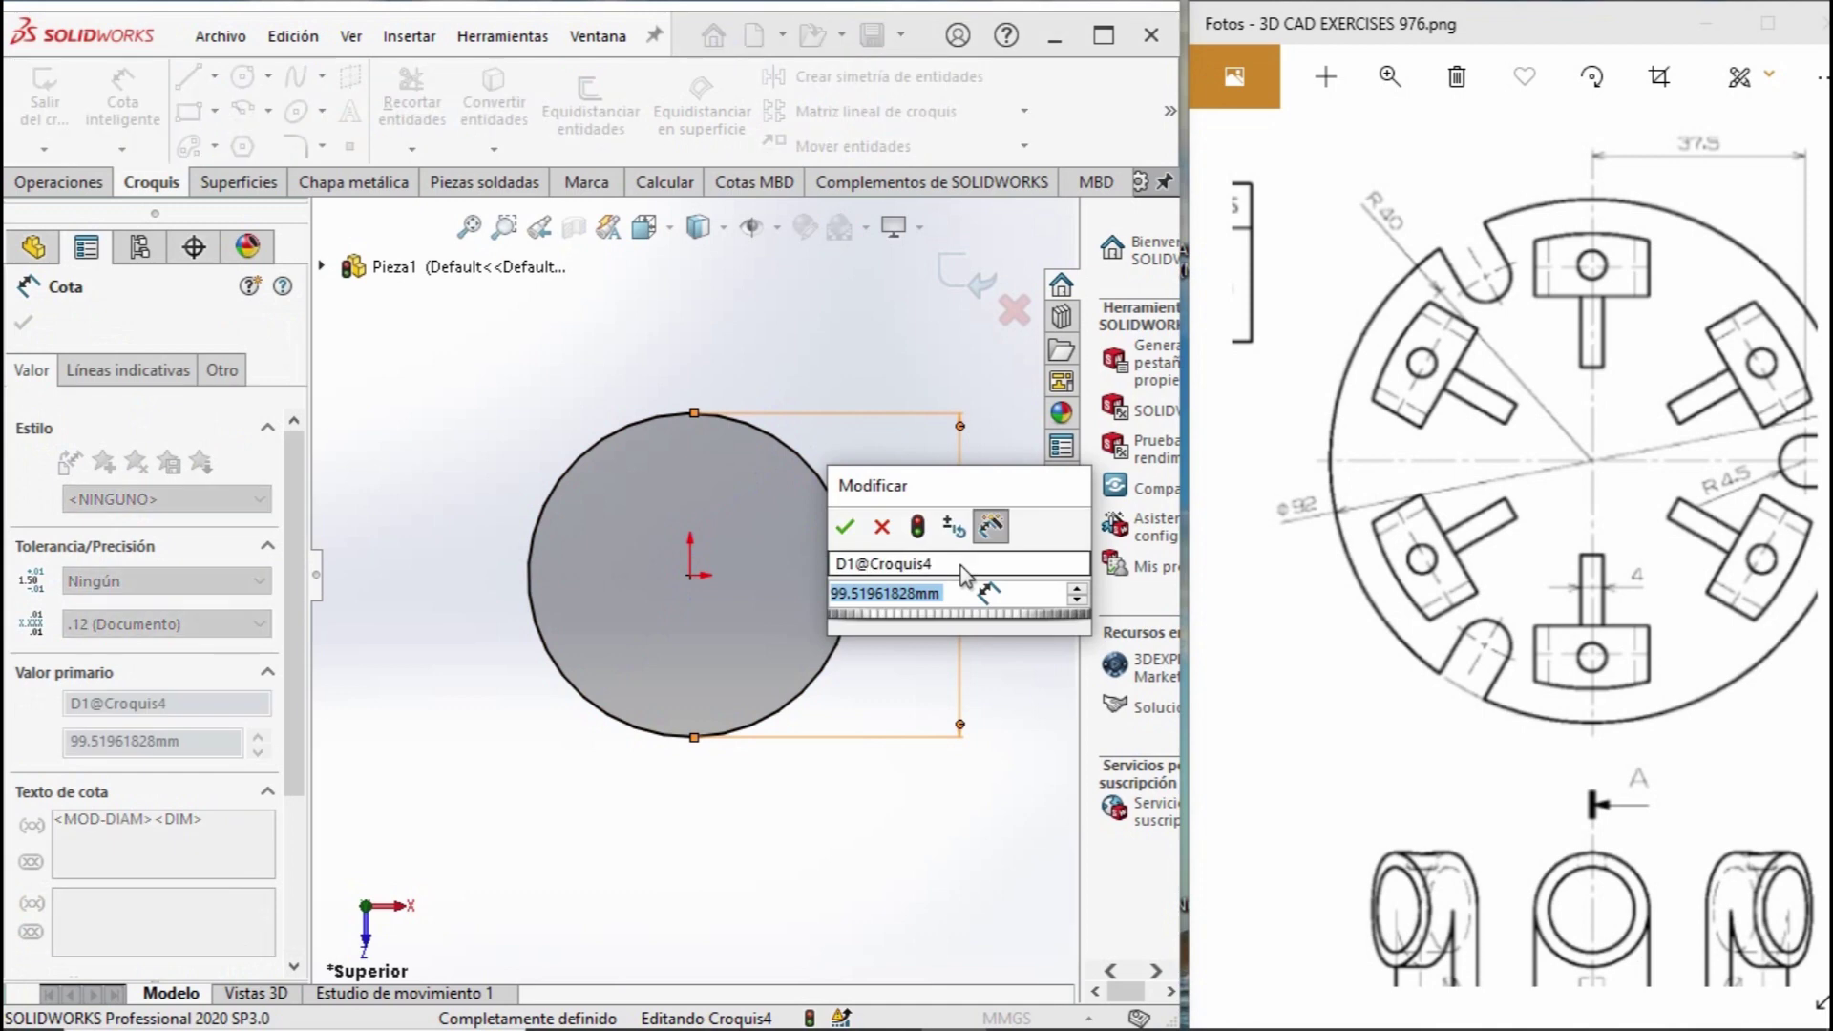
pyautogui.write('96')
pyautogui.press('Return')
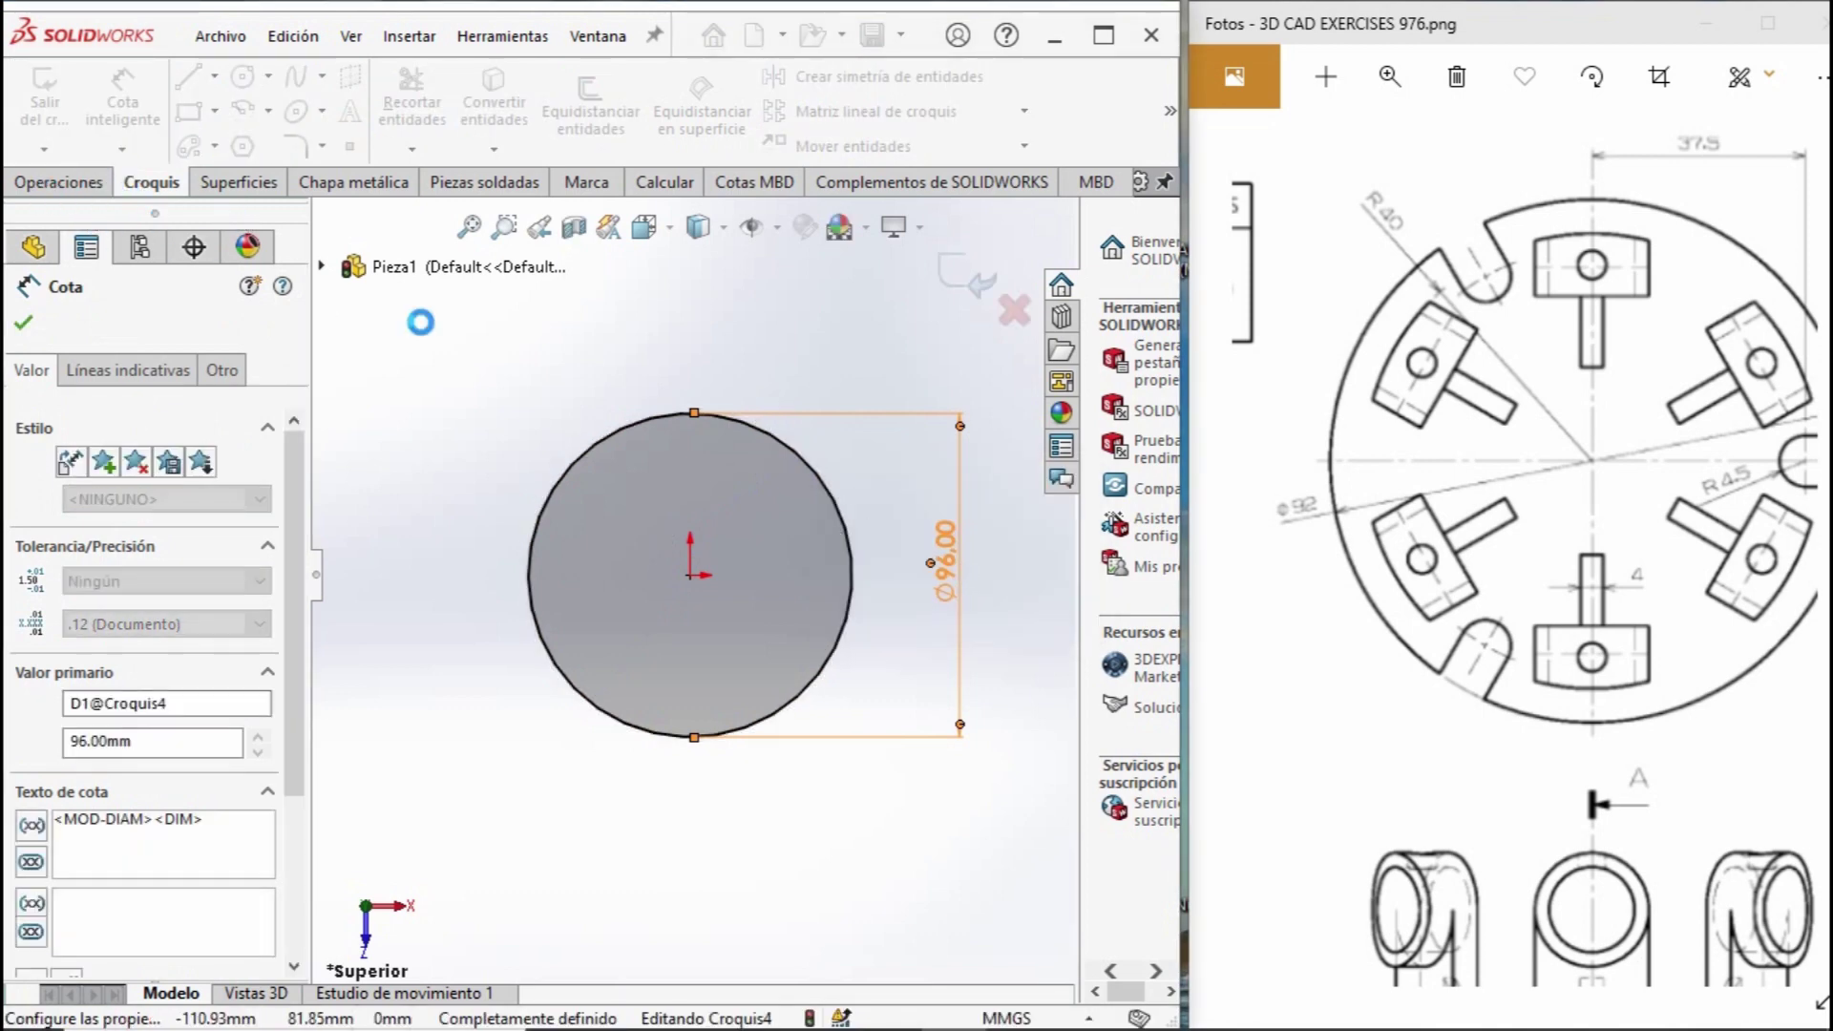
# Extrude the Ø96 circle 8 mm into a solid disc.
pyautogui.click(60, 181)
pyautogui.click(59, 112)
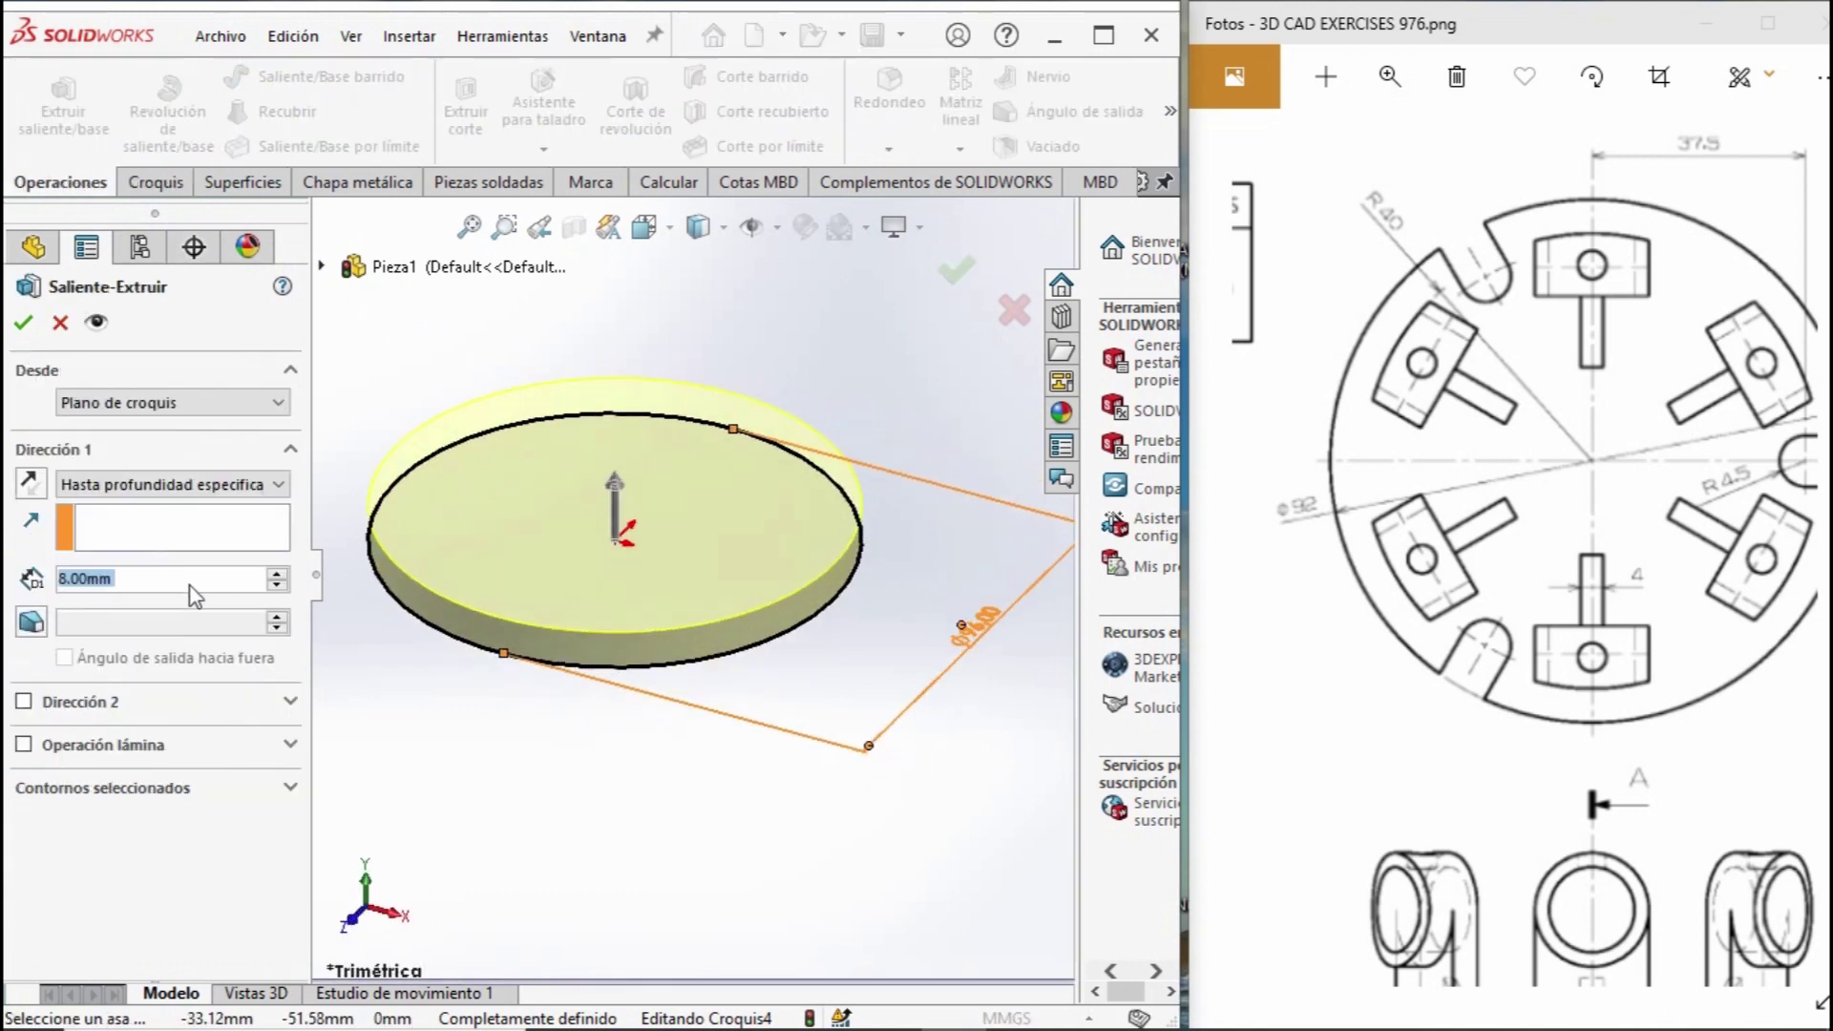
pyautogui.click(23, 322)
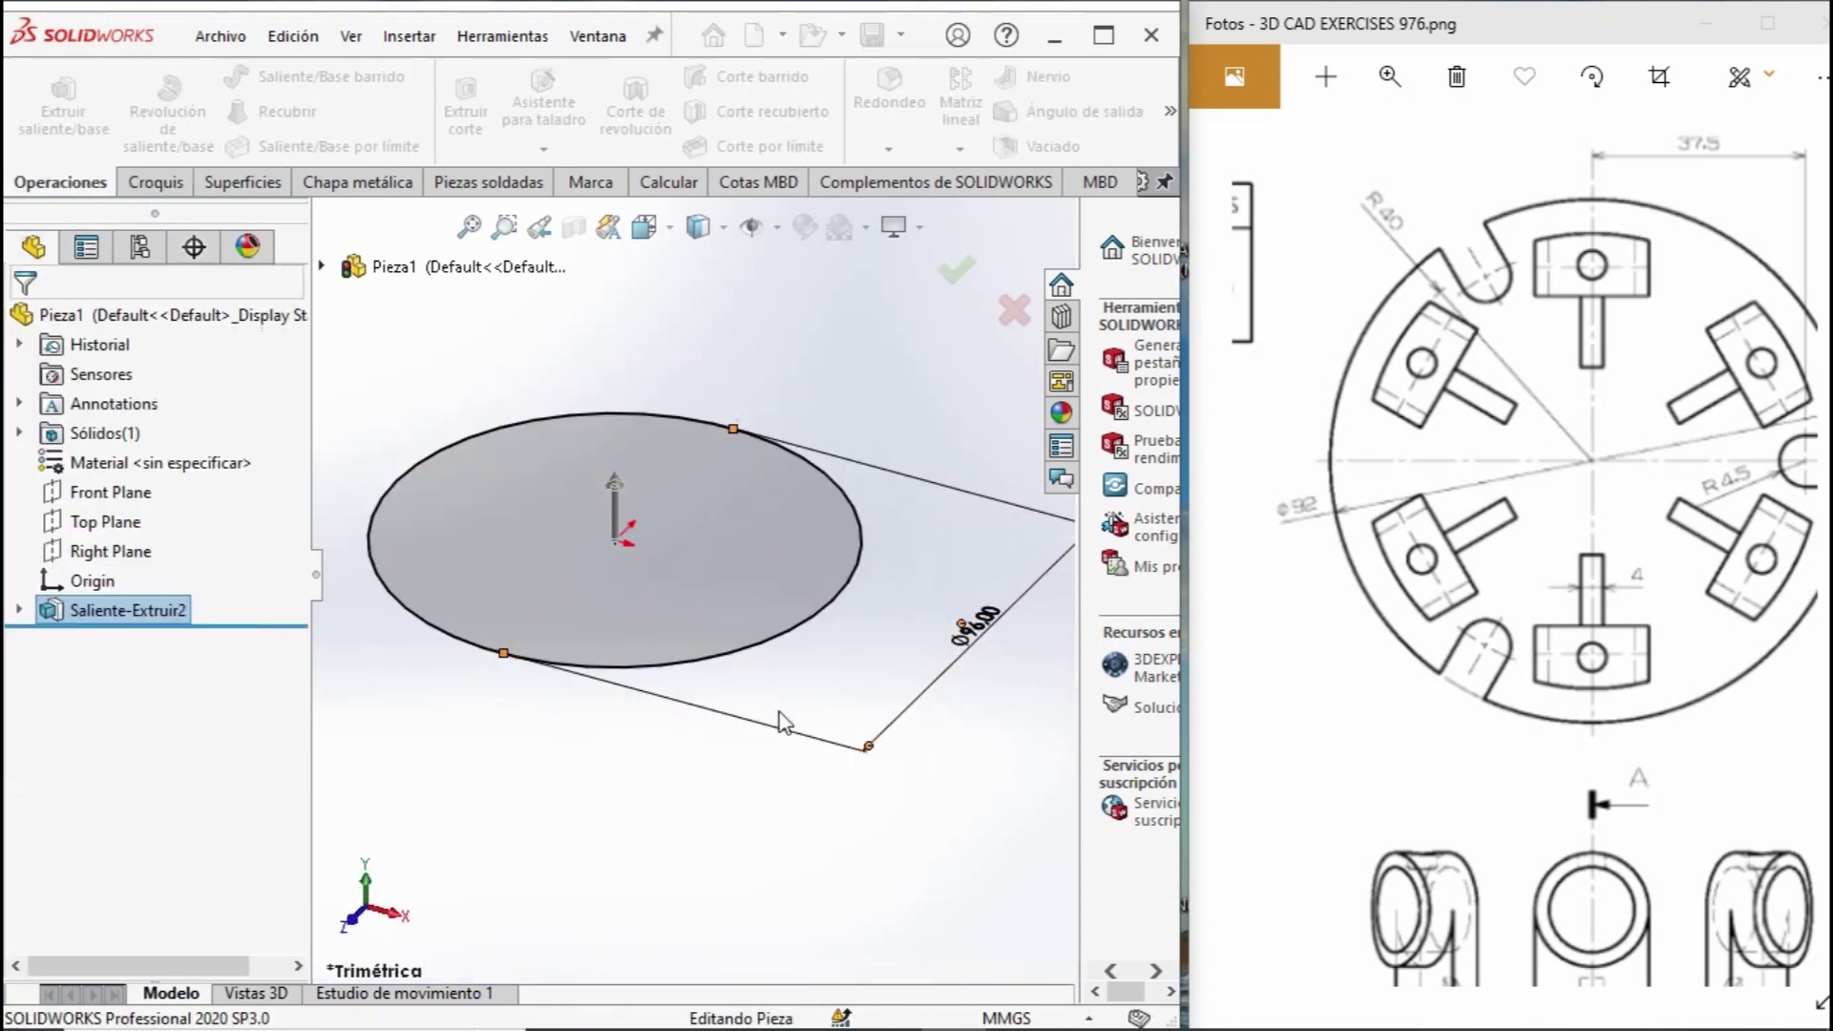
pyautogui.click(775, 500)
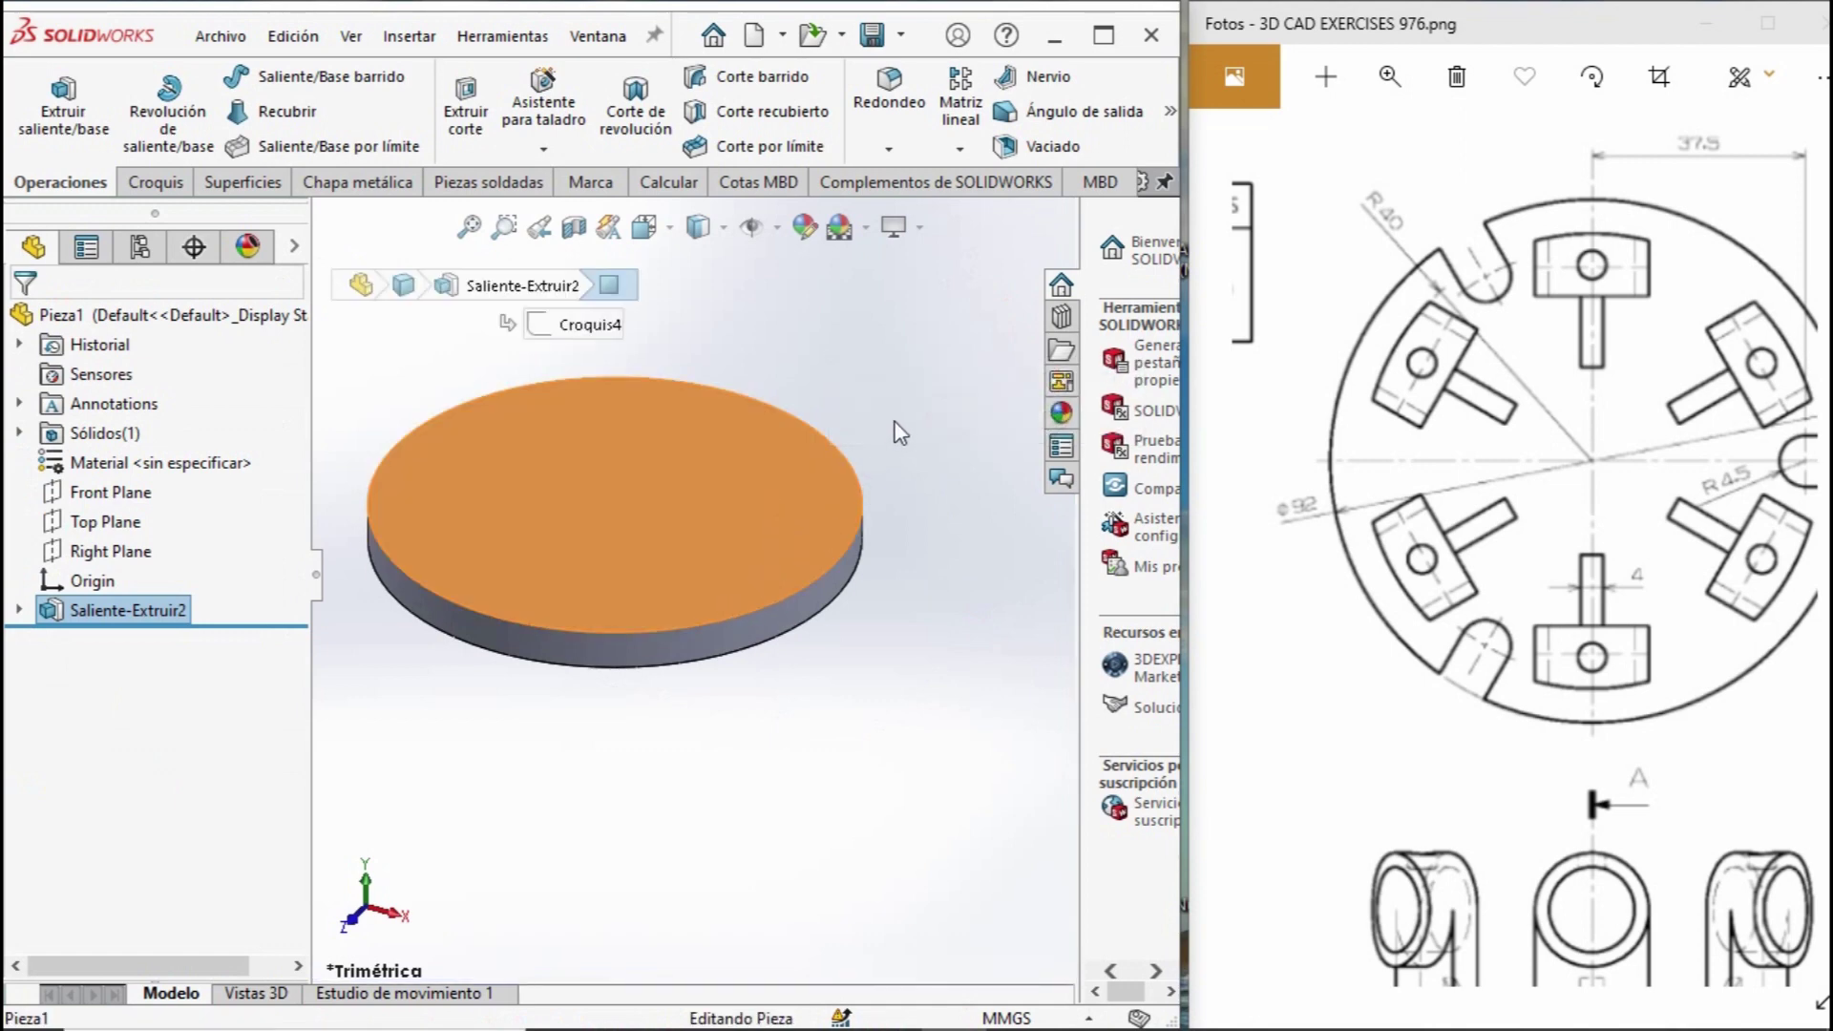
# Open a sketch on the disc's top face and view it Normal To.
pyautogui.click(152, 182)
pyautogui.click(45, 105)
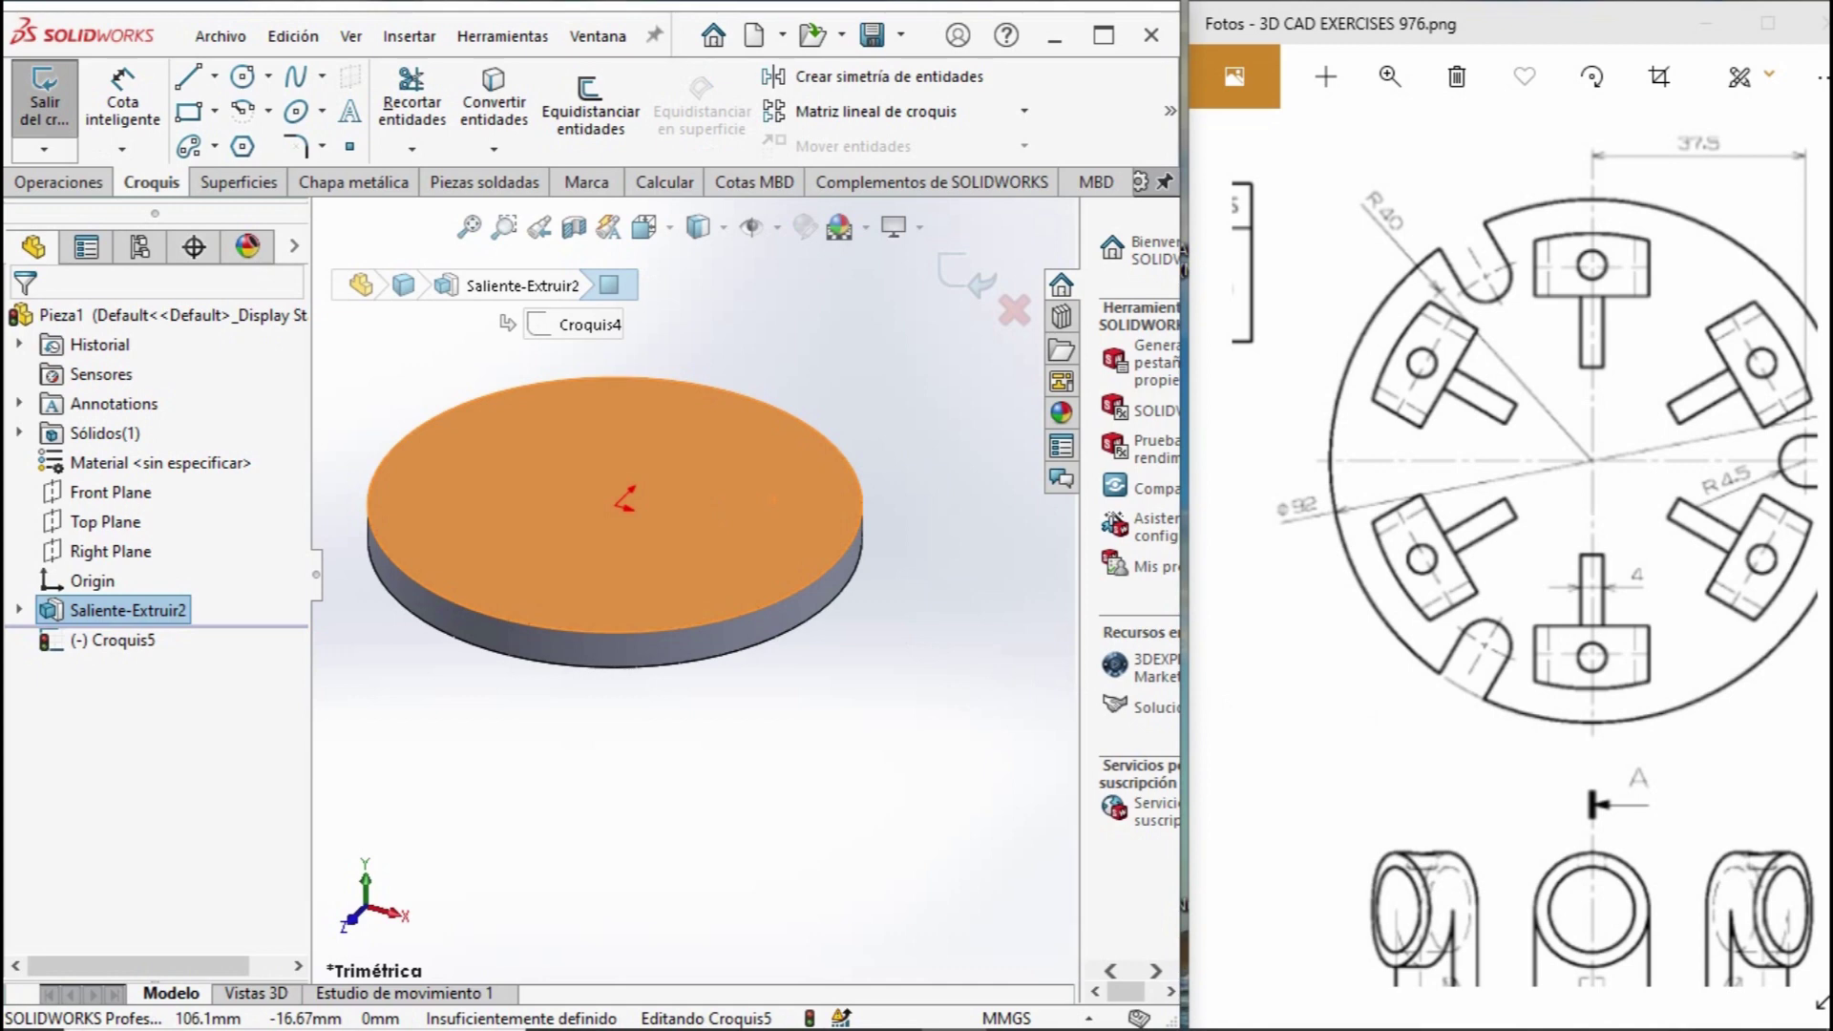
pyautogui.hotkey('ctrl', '8')
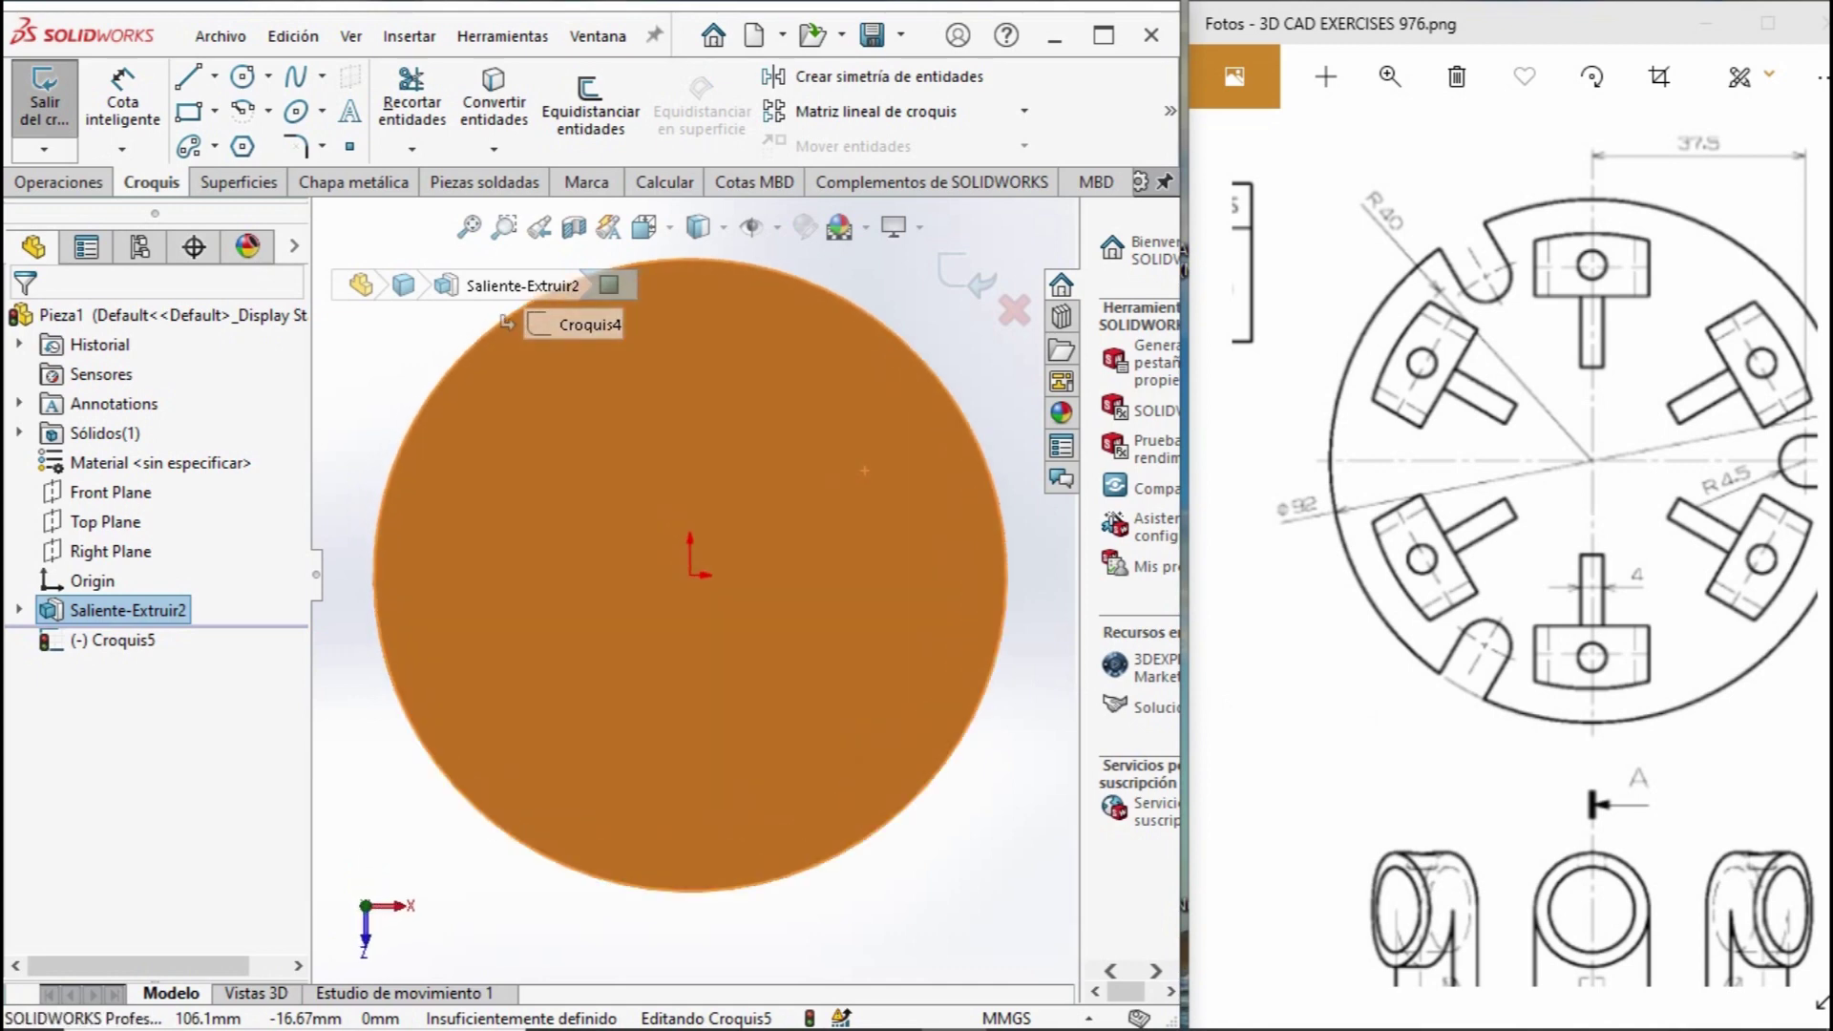
pyautogui.scroll(10, 1527, 544)
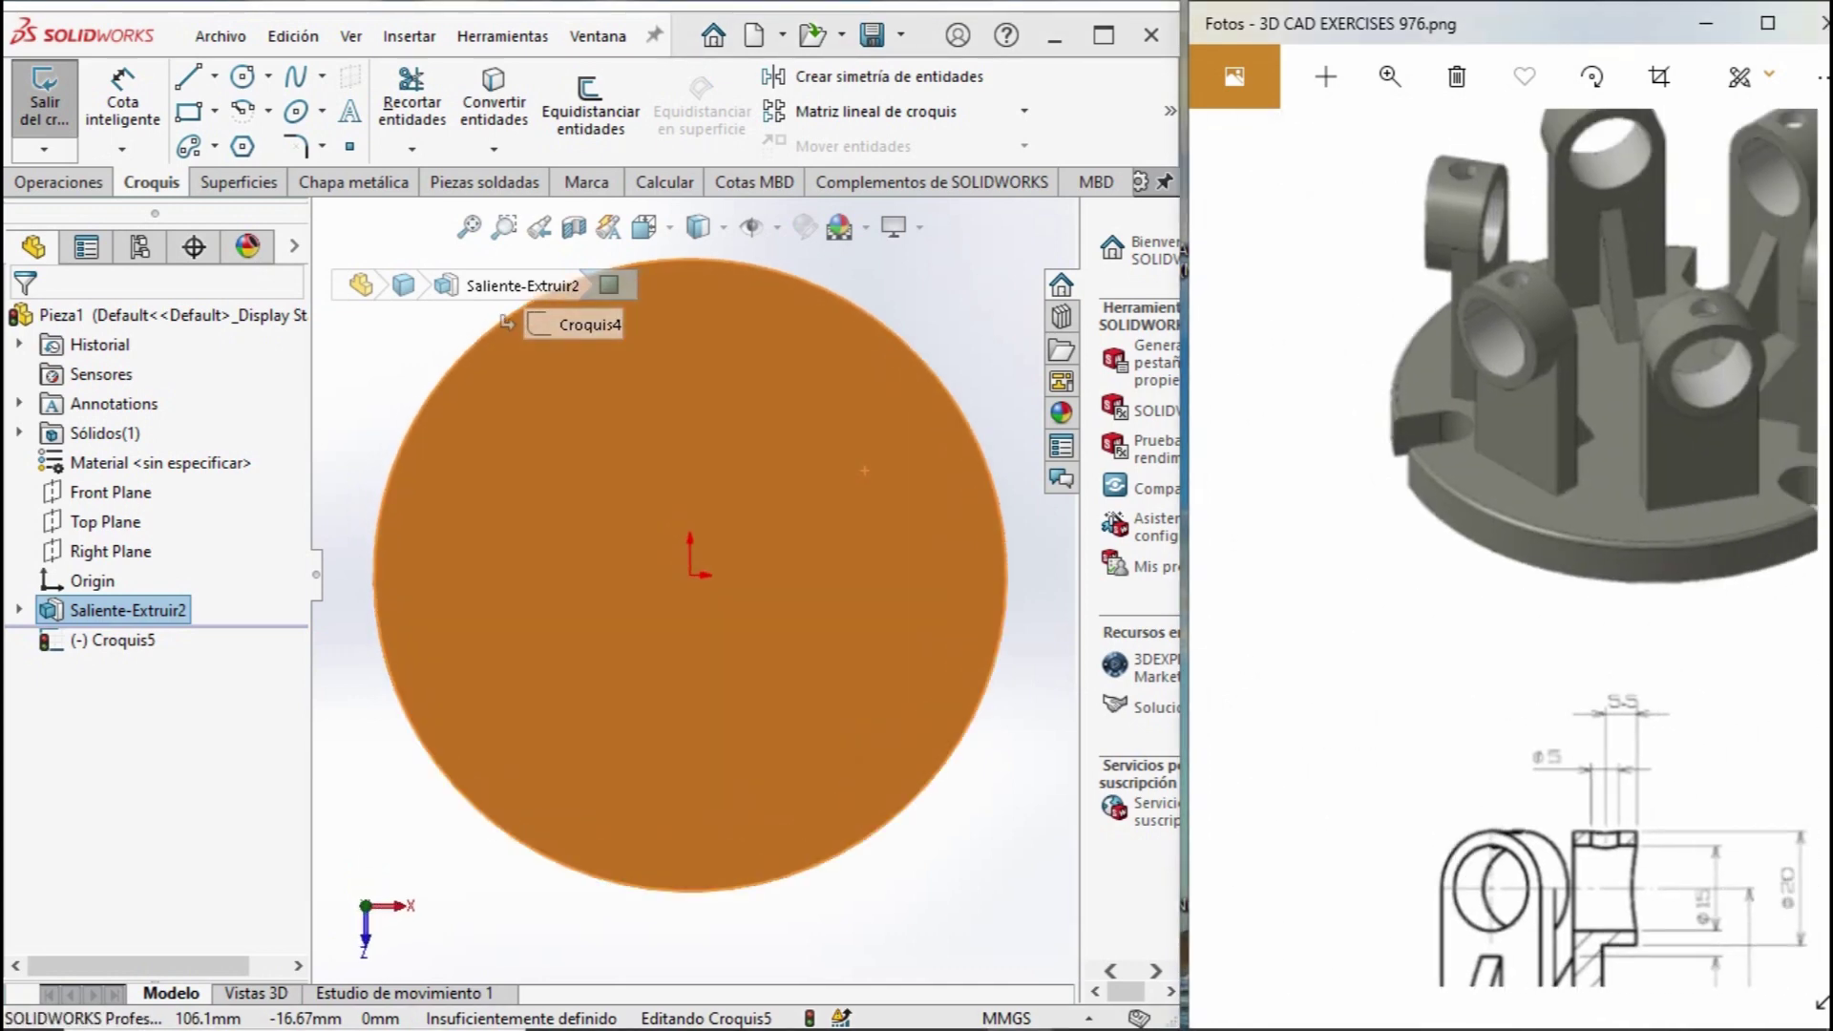
pyautogui.scroll(-10, 1528, 544)
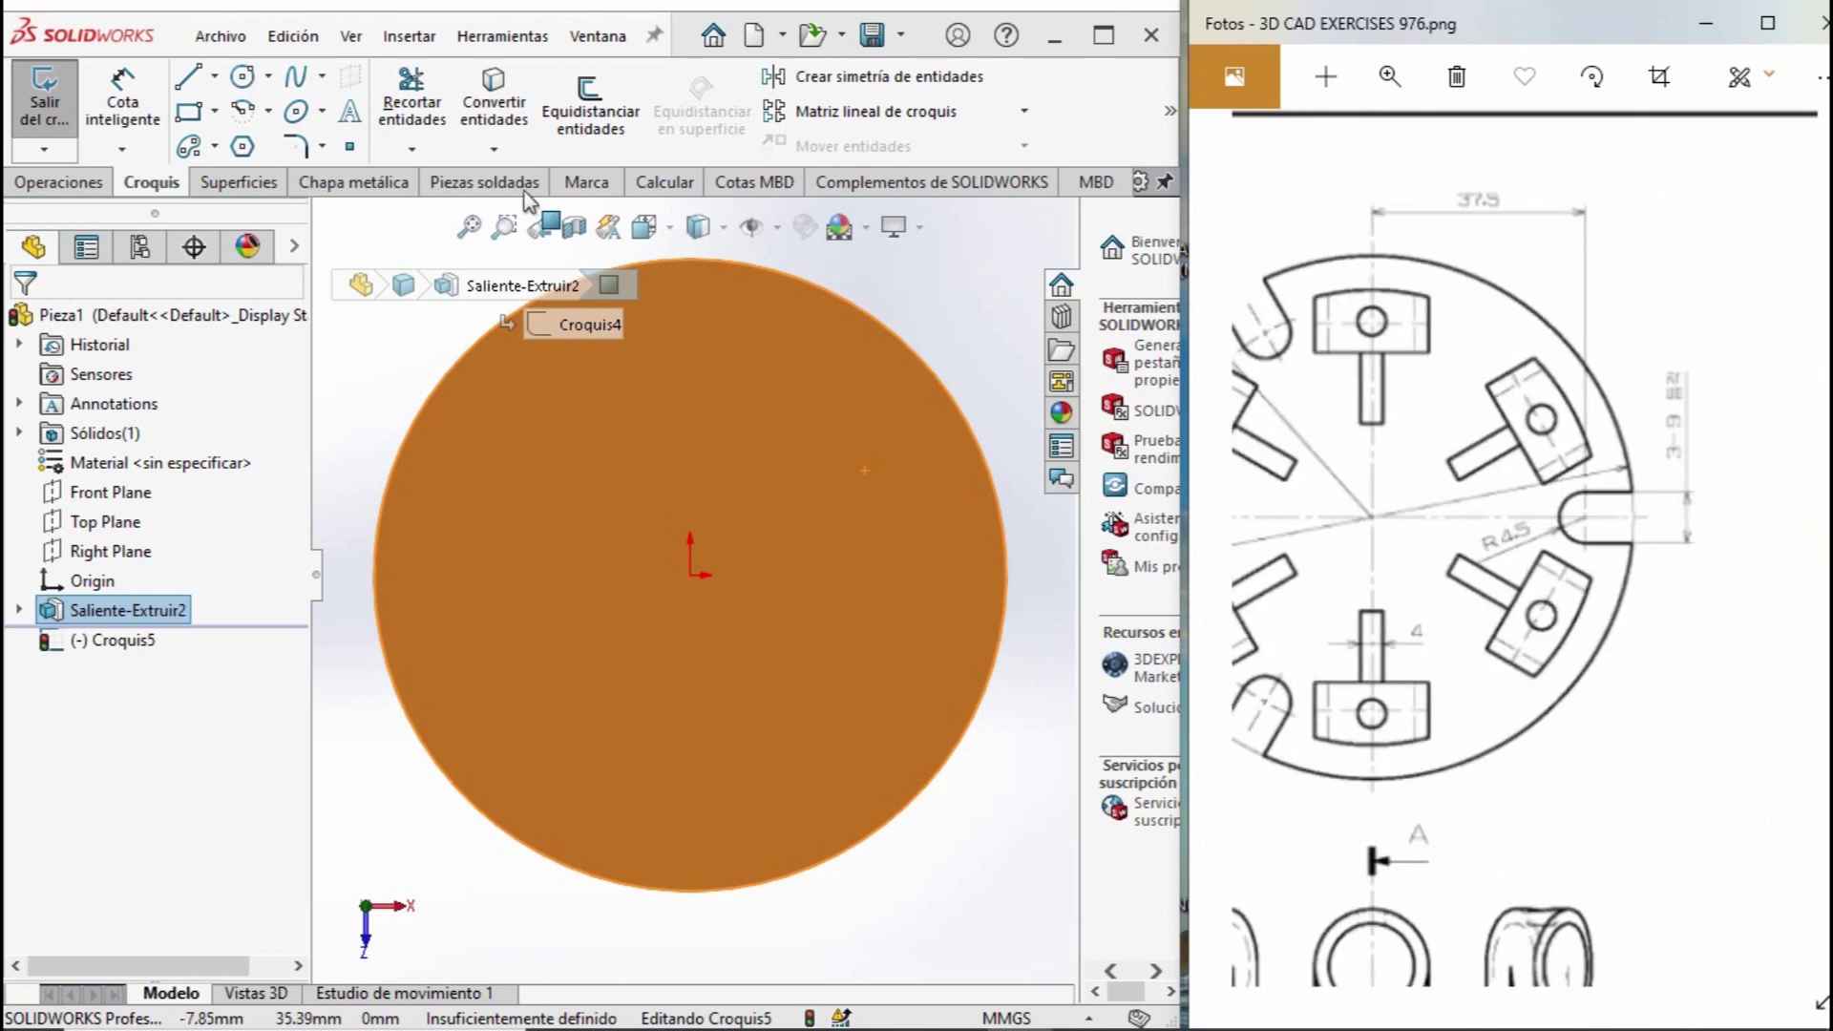
# Draw a circle at the origin and dimension it 37.5*2 for Ø75 mm.
pyautogui.click(243, 76)
pyautogui.moveTo(1432, 516)
pyautogui.mouseDown()
pyautogui.moveTo(1644, 516)
pyautogui.moveTo(1426, 458)
pyautogui.moveTo(1222, 449)
pyautogui.moveTo(1393, 549)
pyautogui.mouseUp()
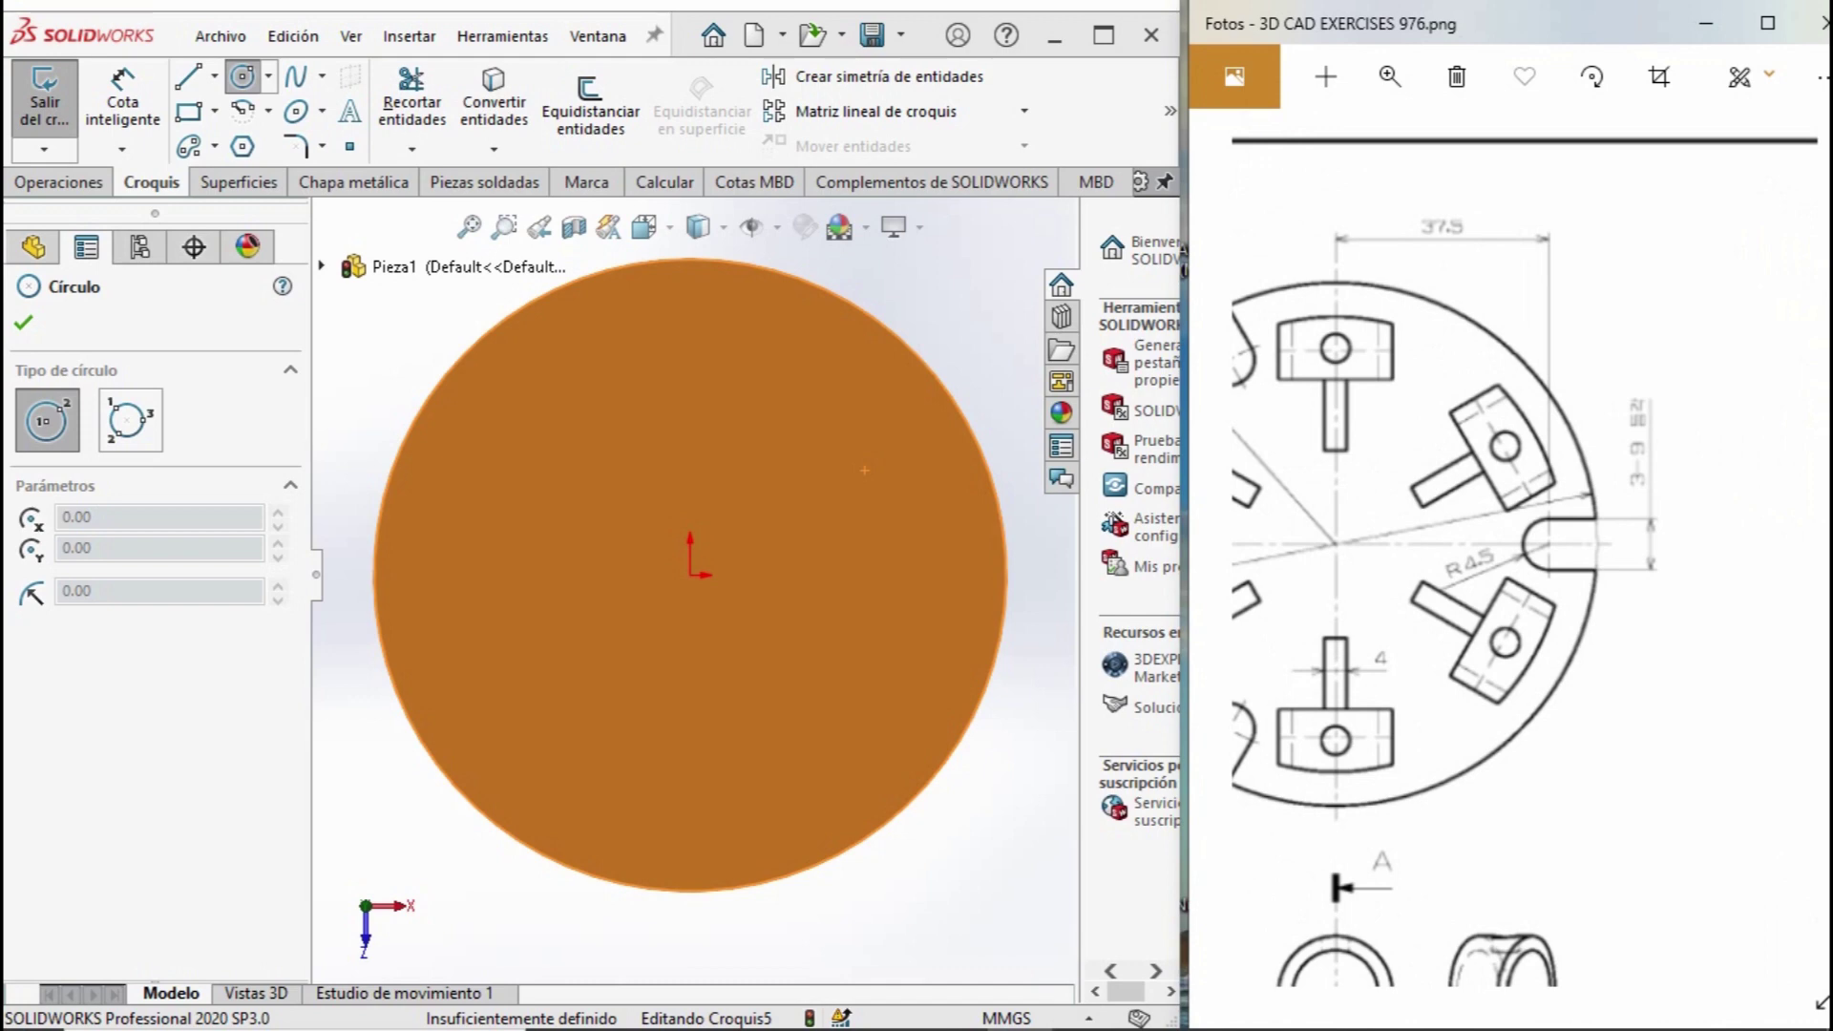
pyautogui.click(689, 574)
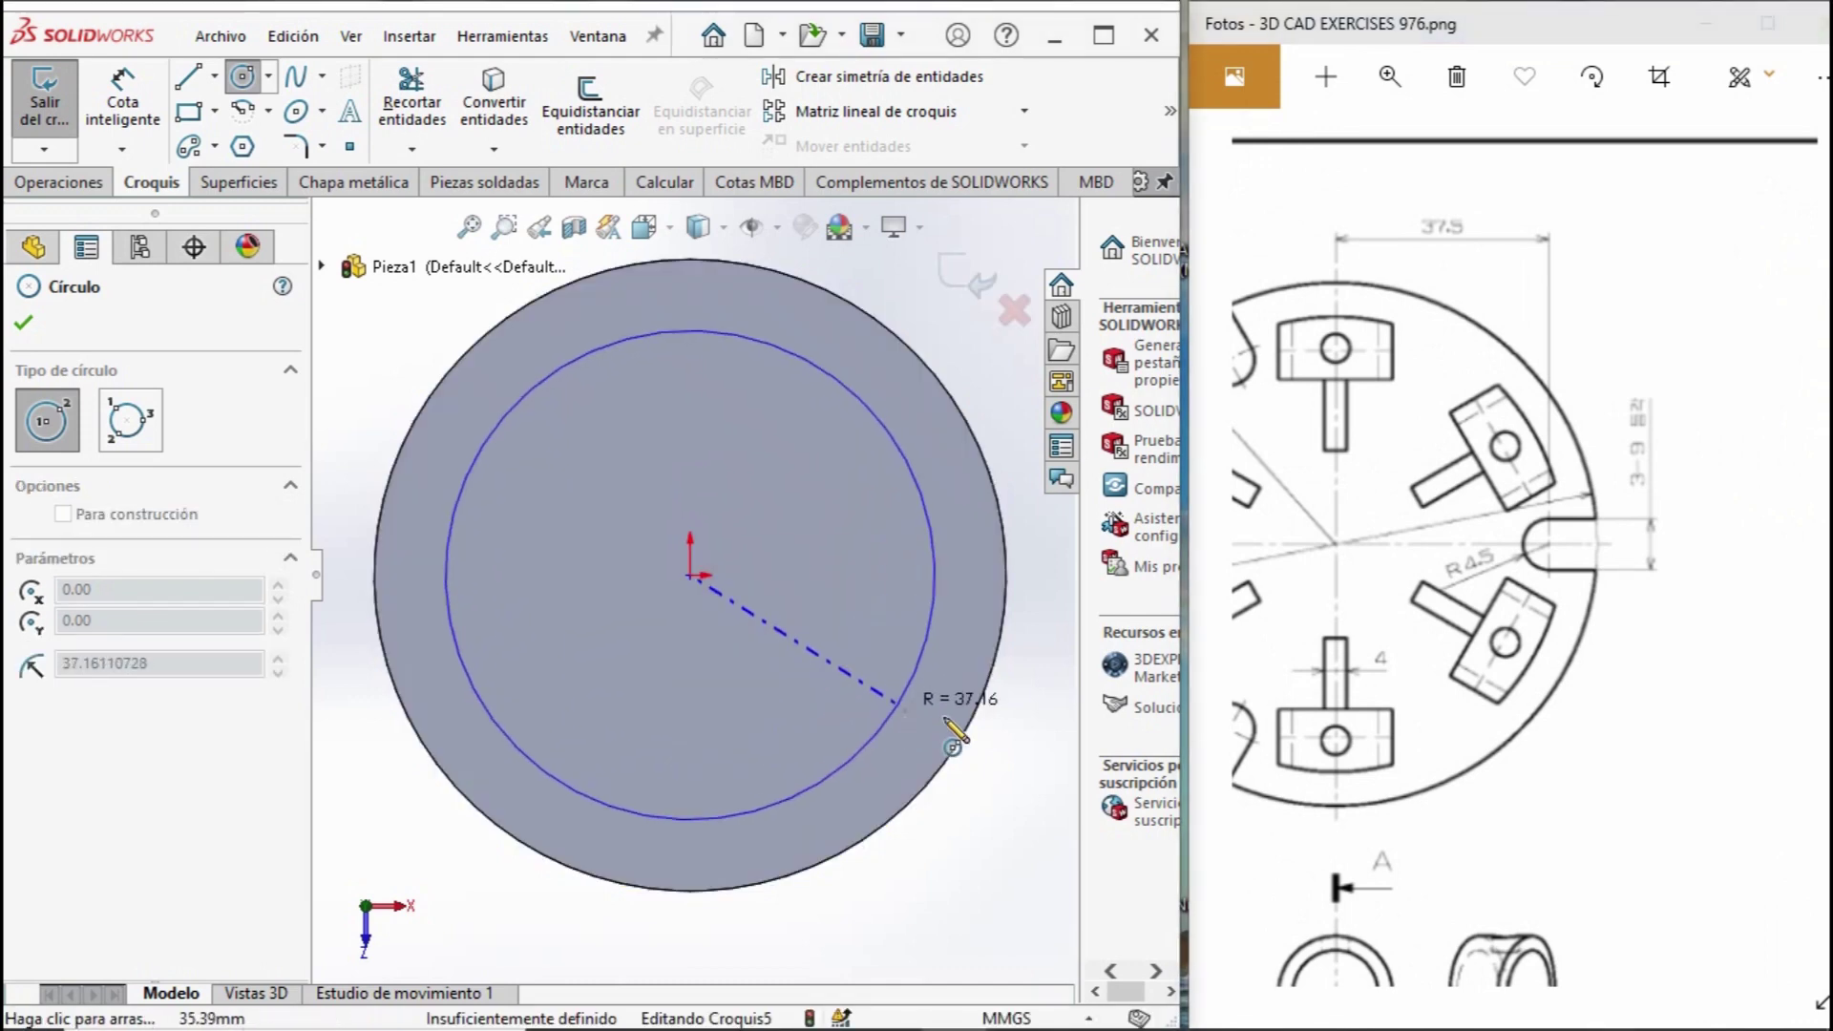
pyautogui.click(935, 722)
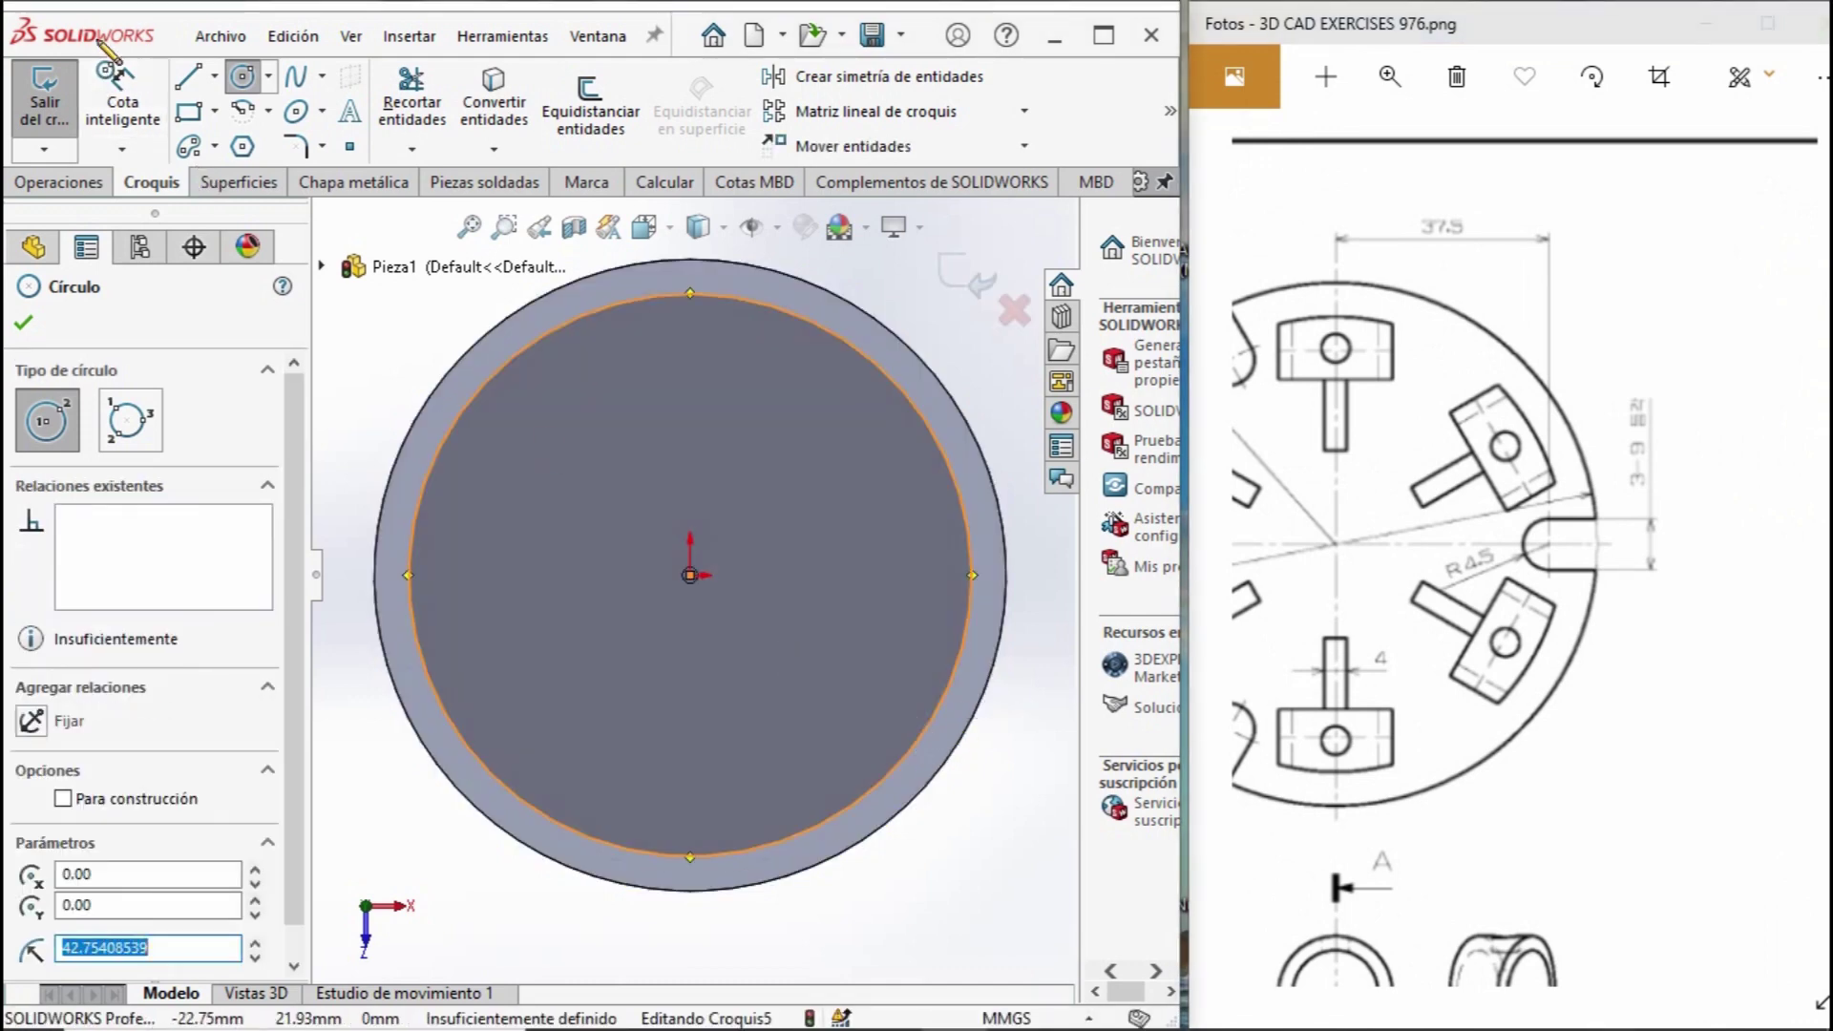
pyautogui.click(122, 105)
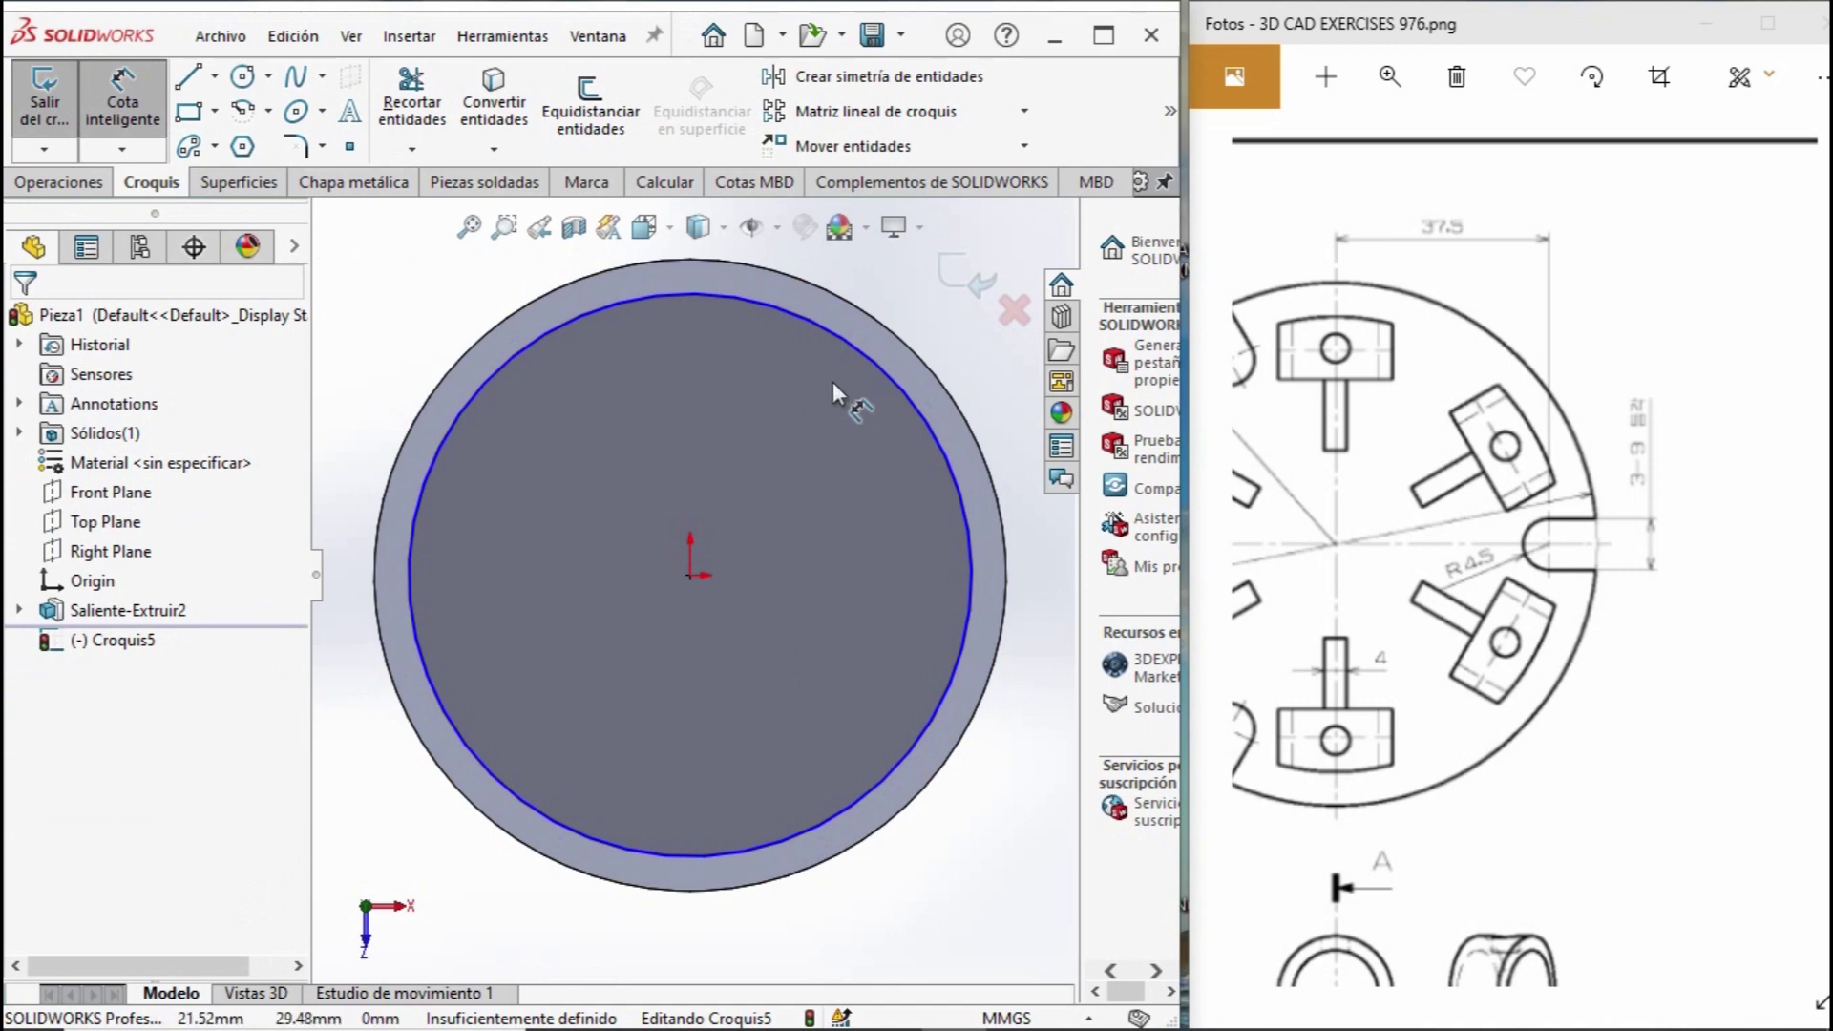
pyautogui.click(905, 412)
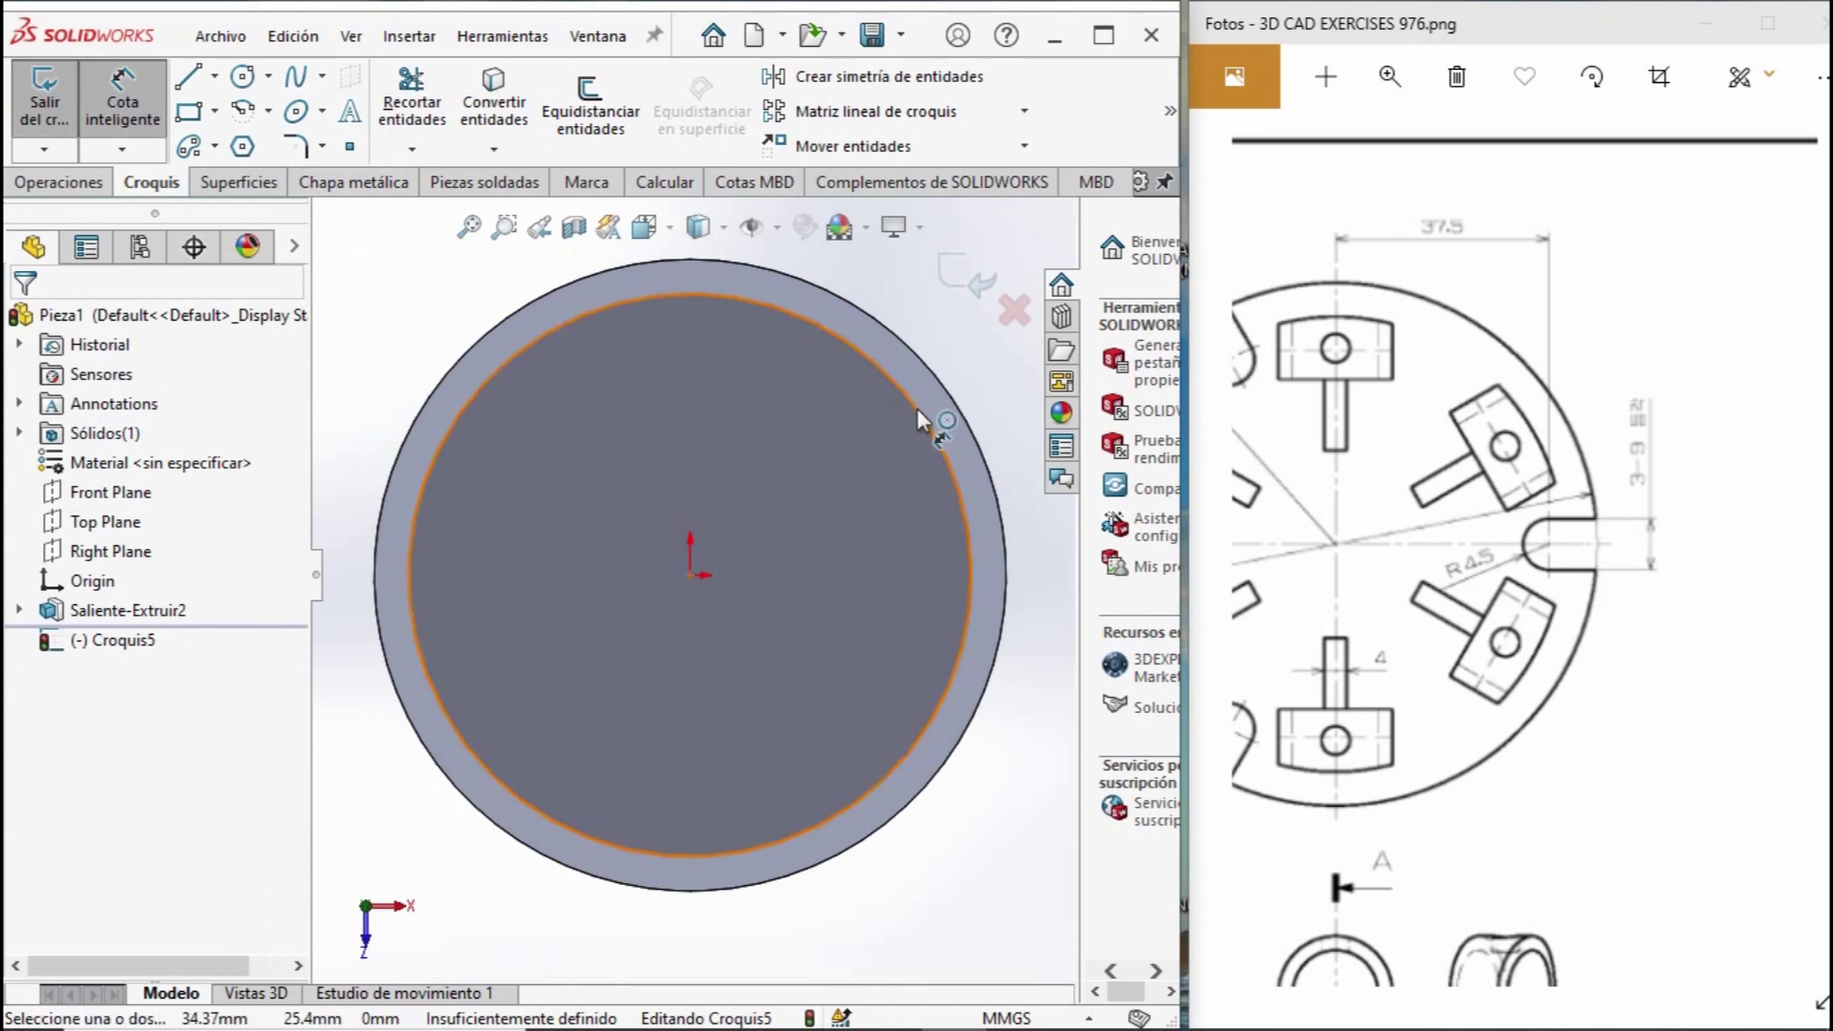
pyautogui.click(1029, 726)
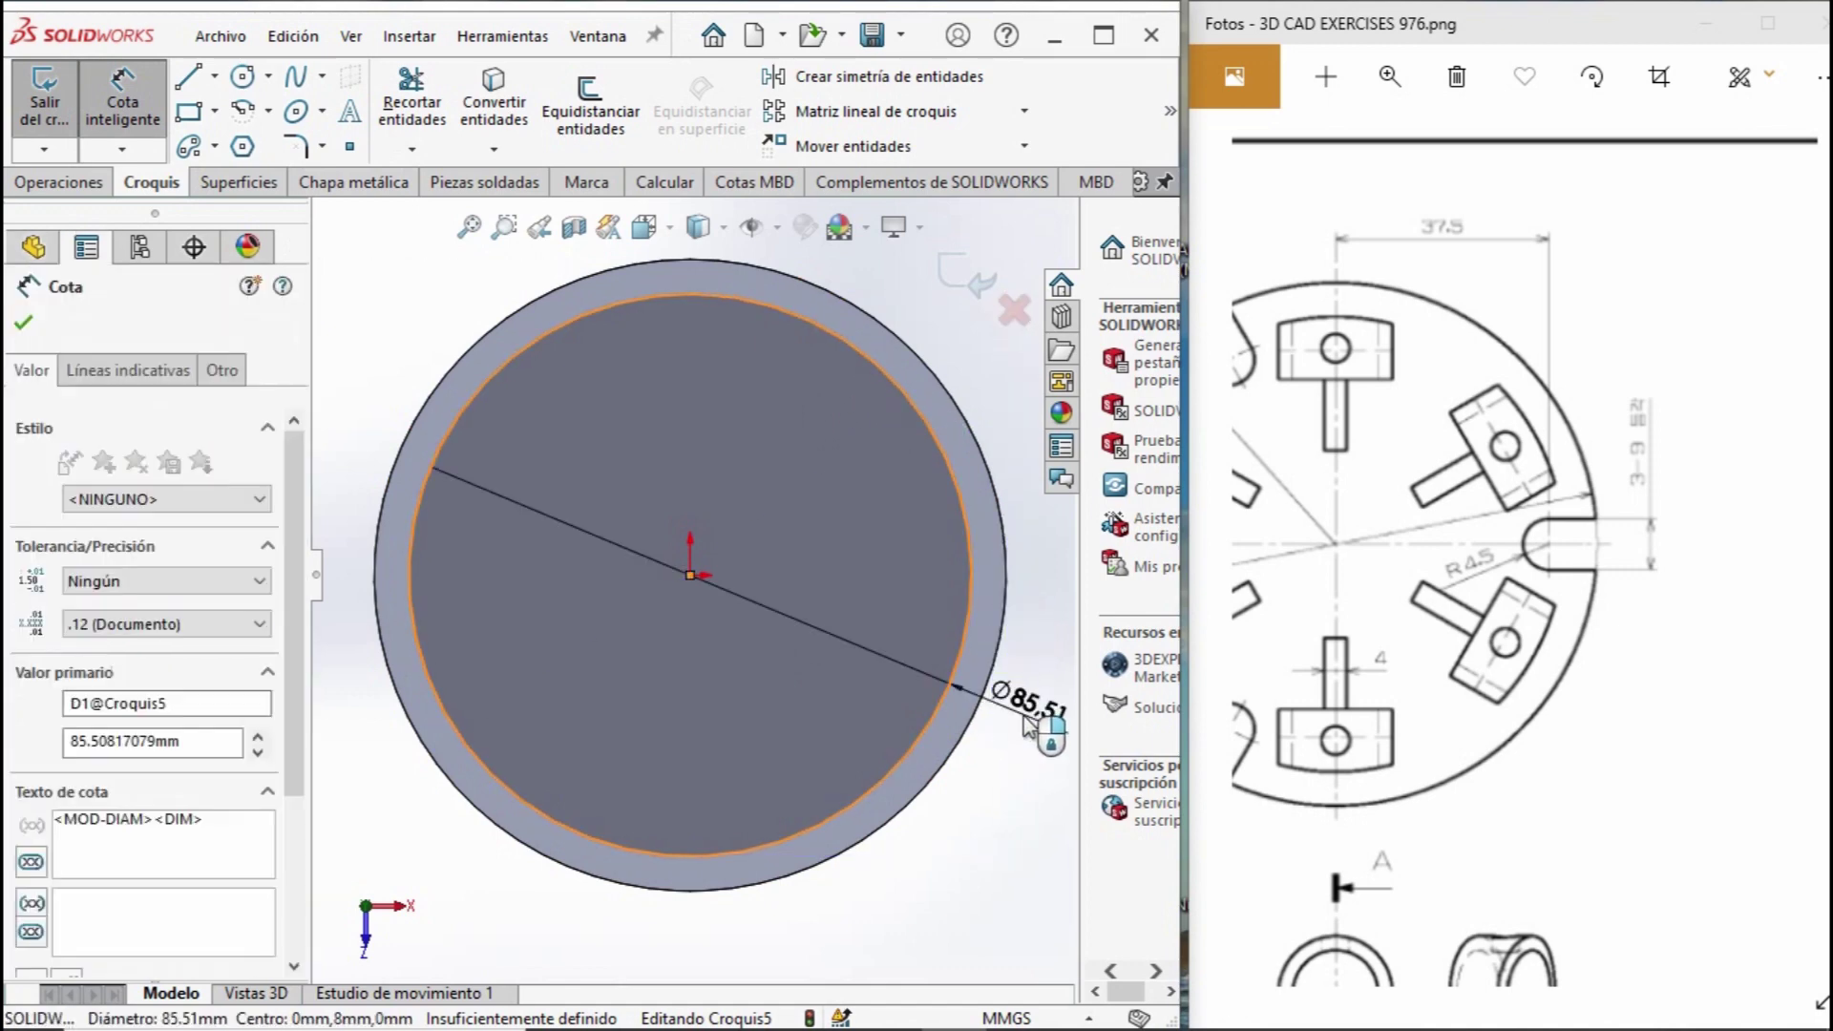
pyautogui.write('37.5*')
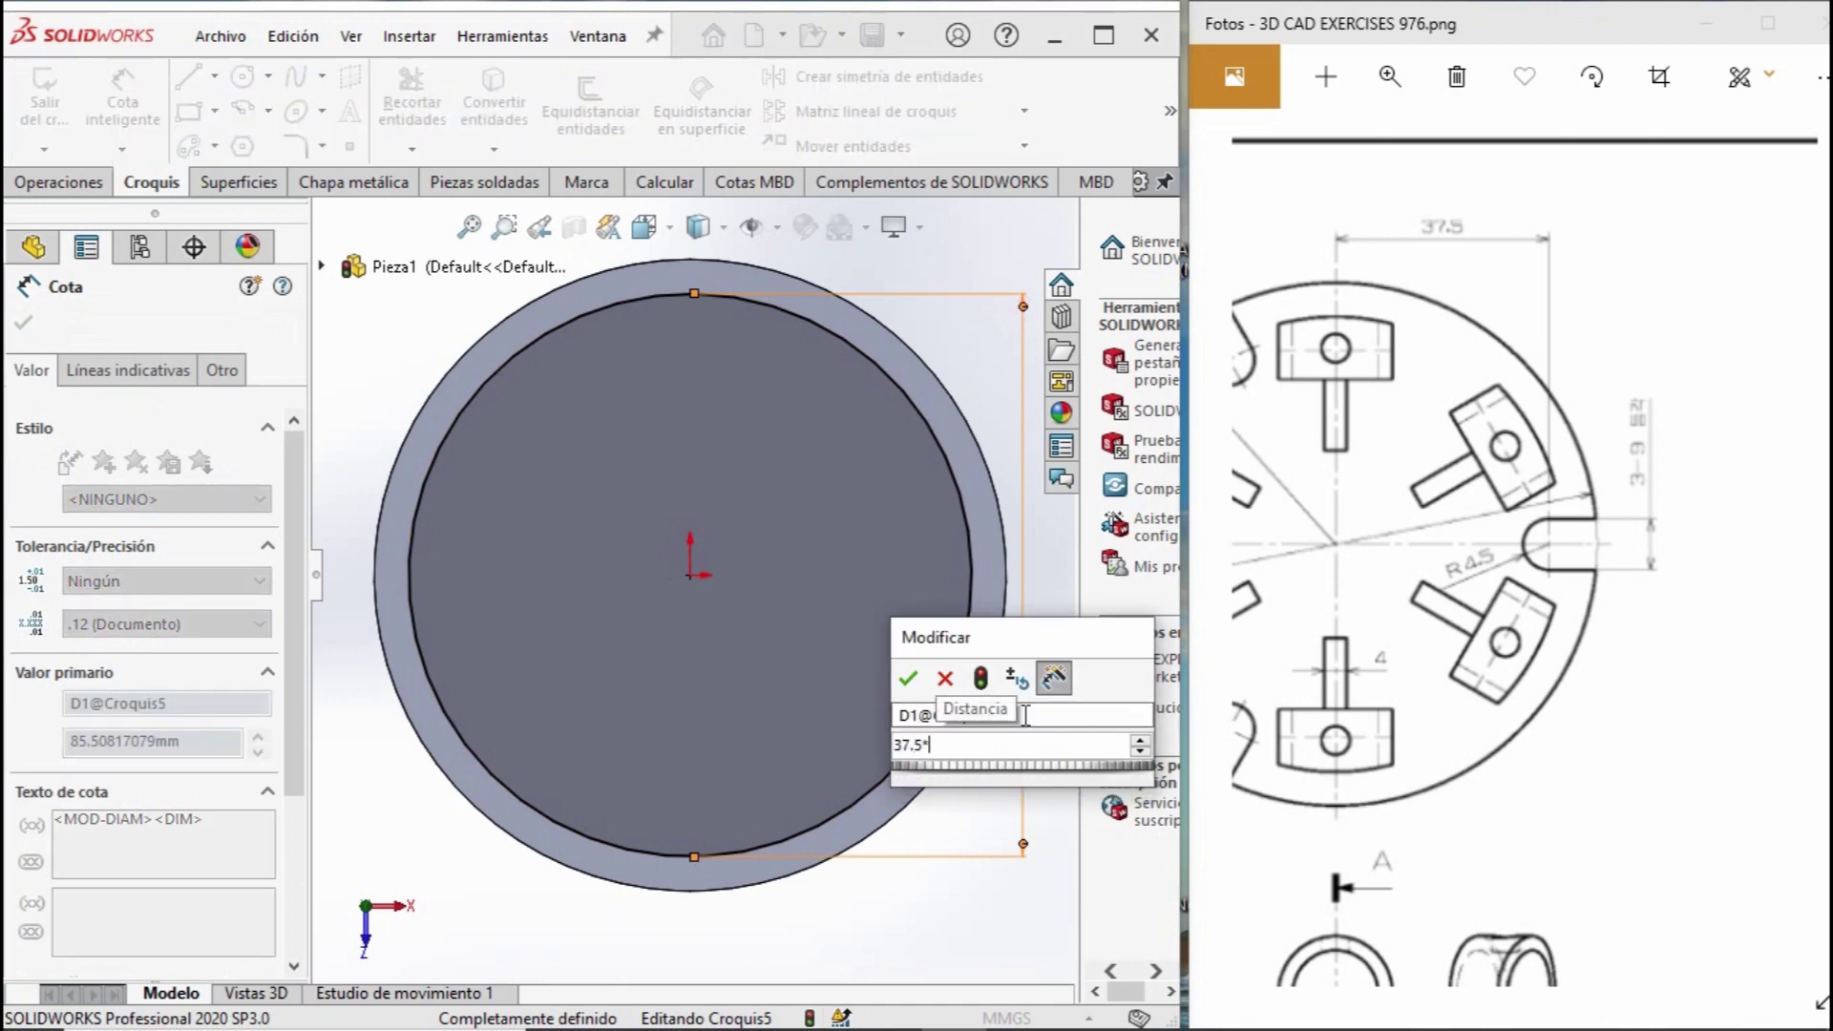
pyautogui.write('2')
pyautogui.press('Return')
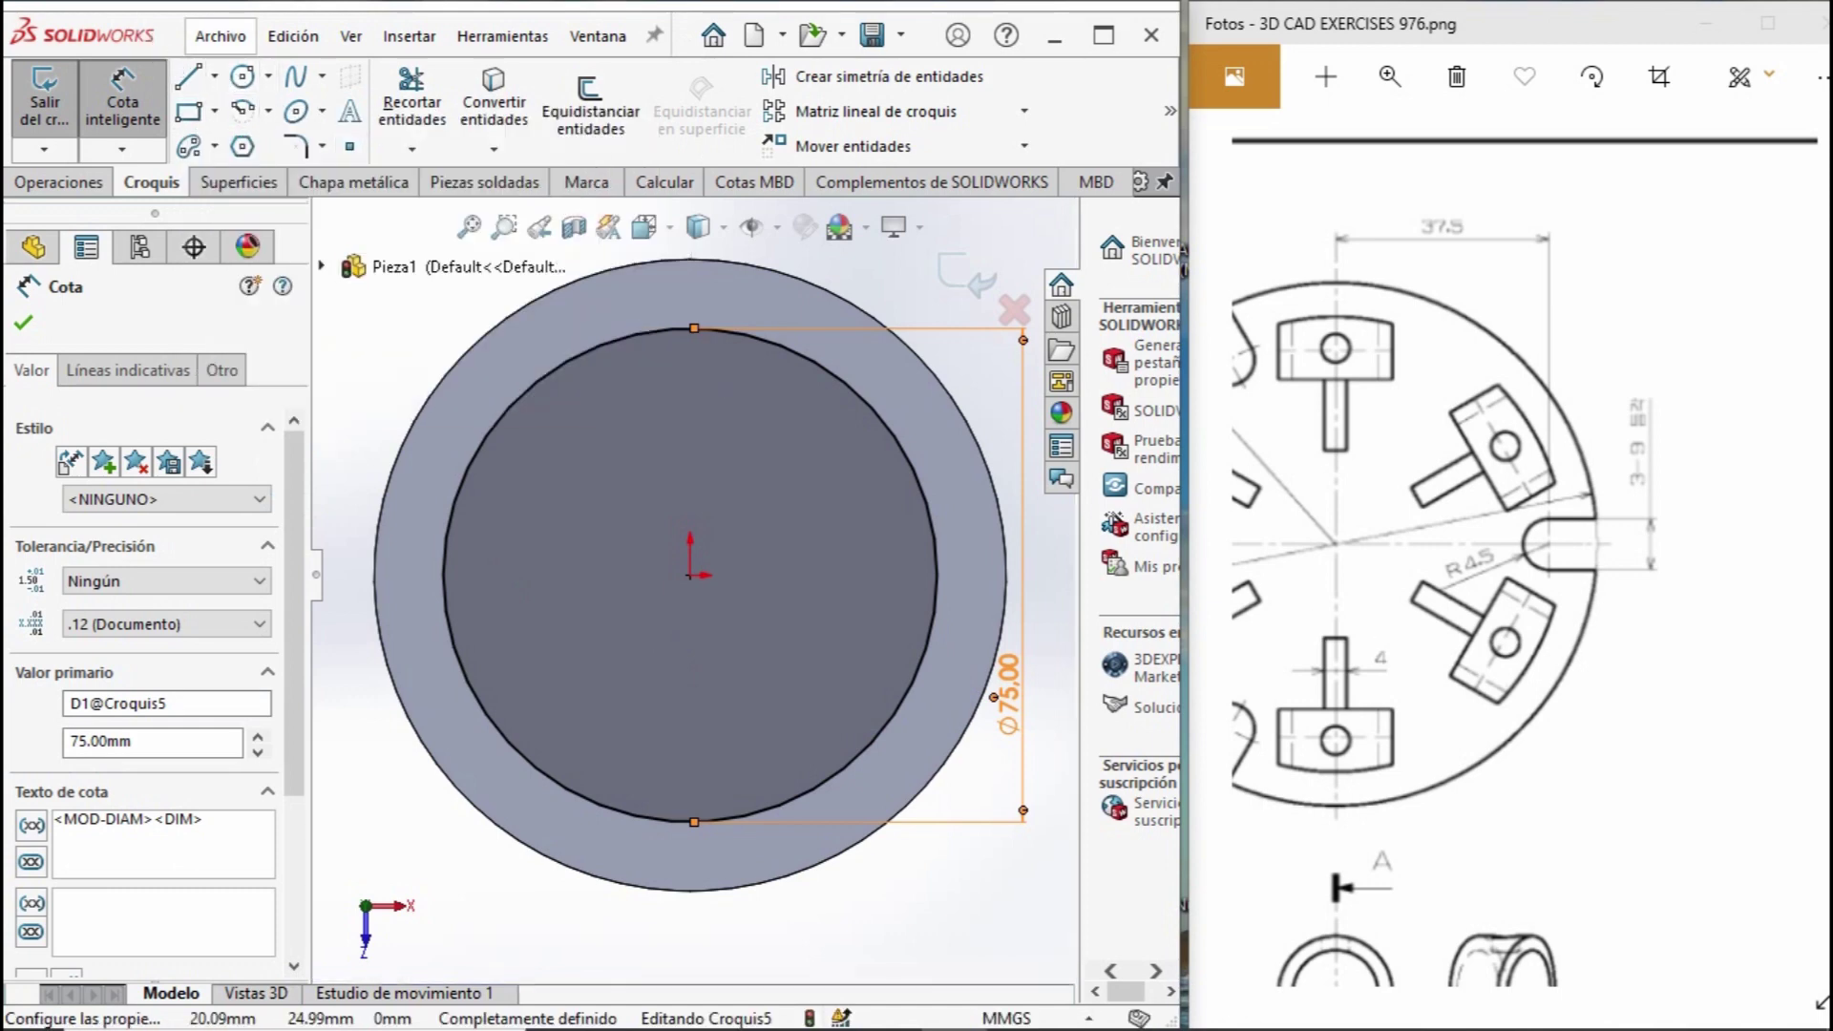
pyautogui.scroll(-1, 1480, 535)
pyautogui.scroll(1, 1480, 535)
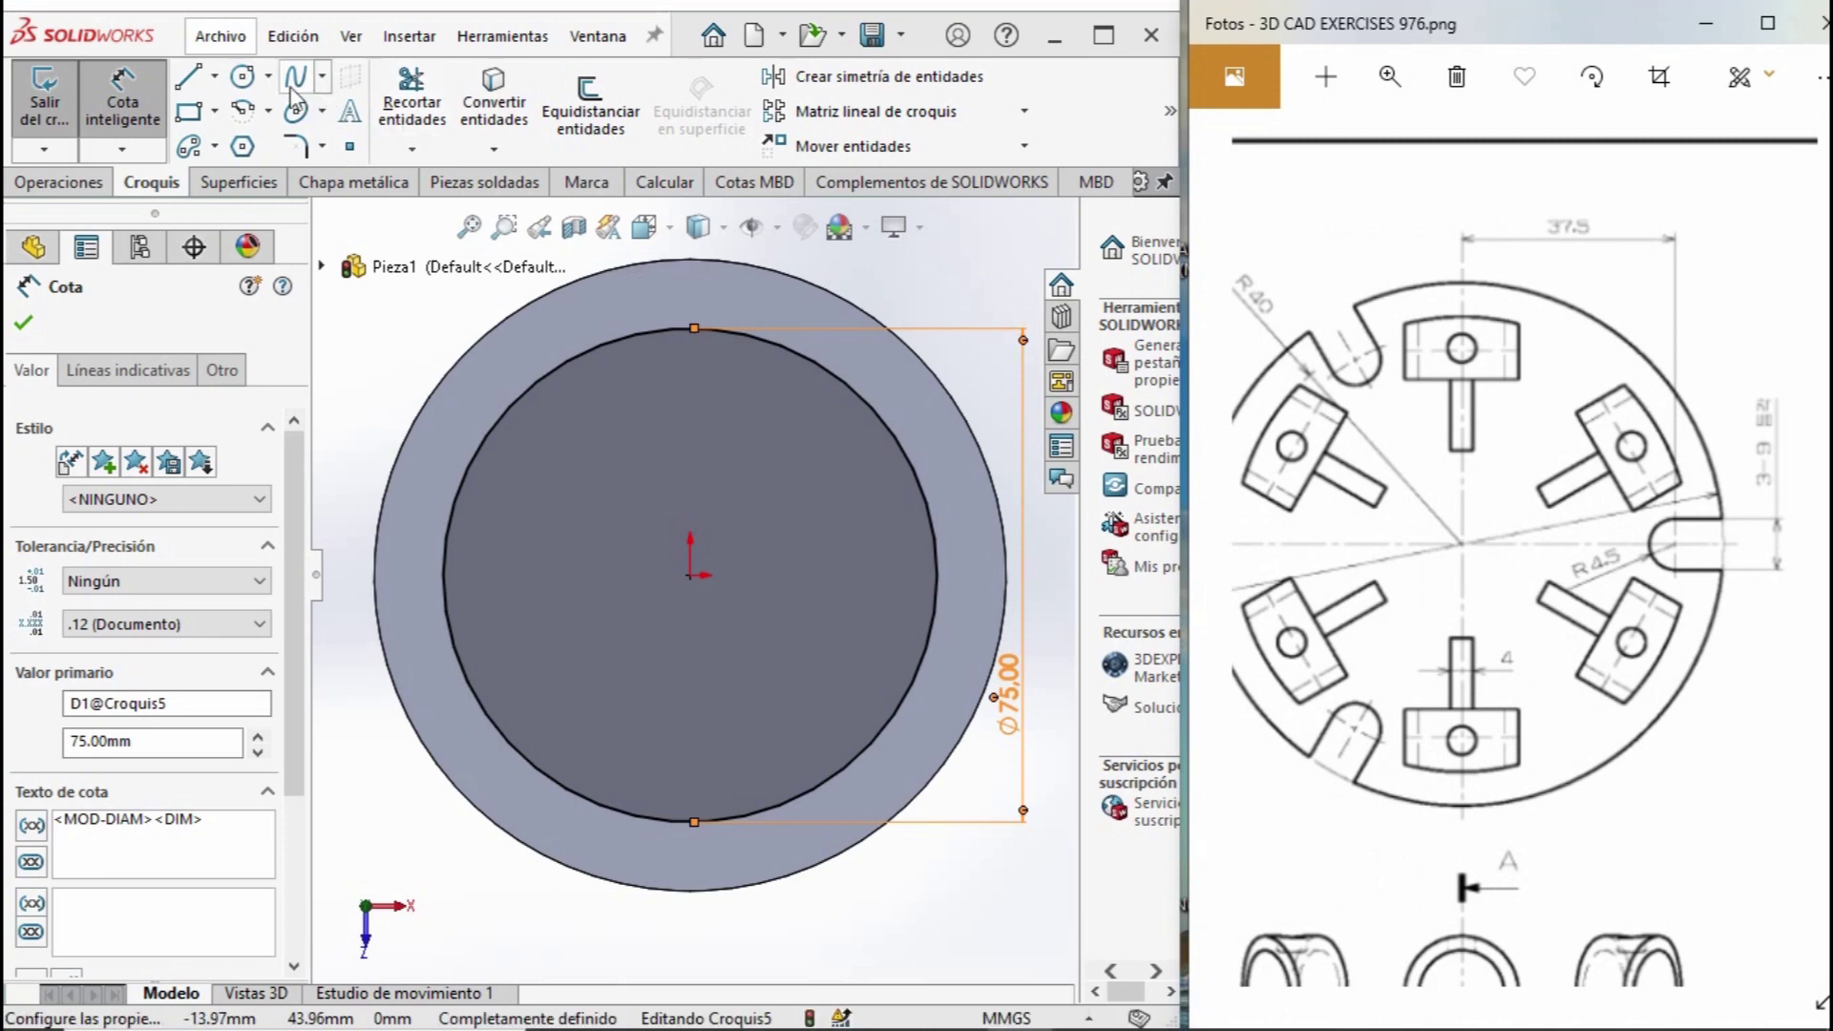
pyautogui.click(240, 80)
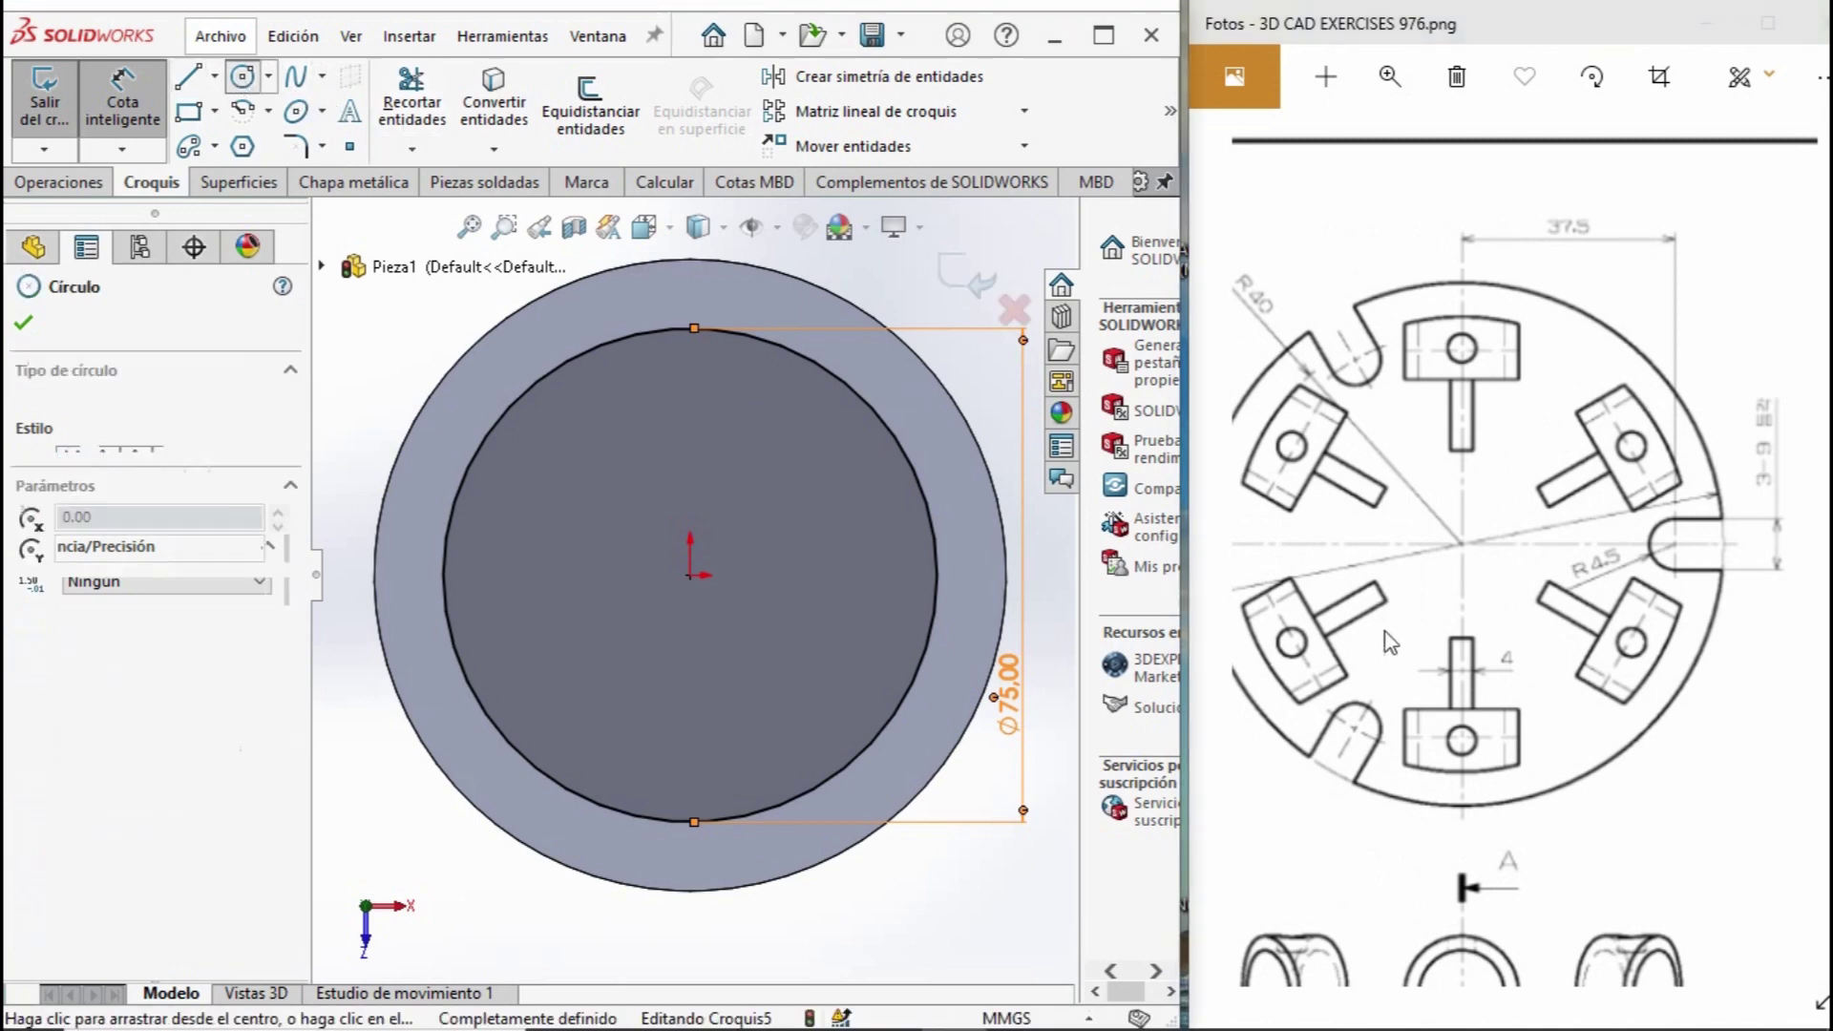
# Draw a Ø9 mm (4.5*2) circle centred on the Ø75 circle's right edge.
pyautogui.click(936, 574)
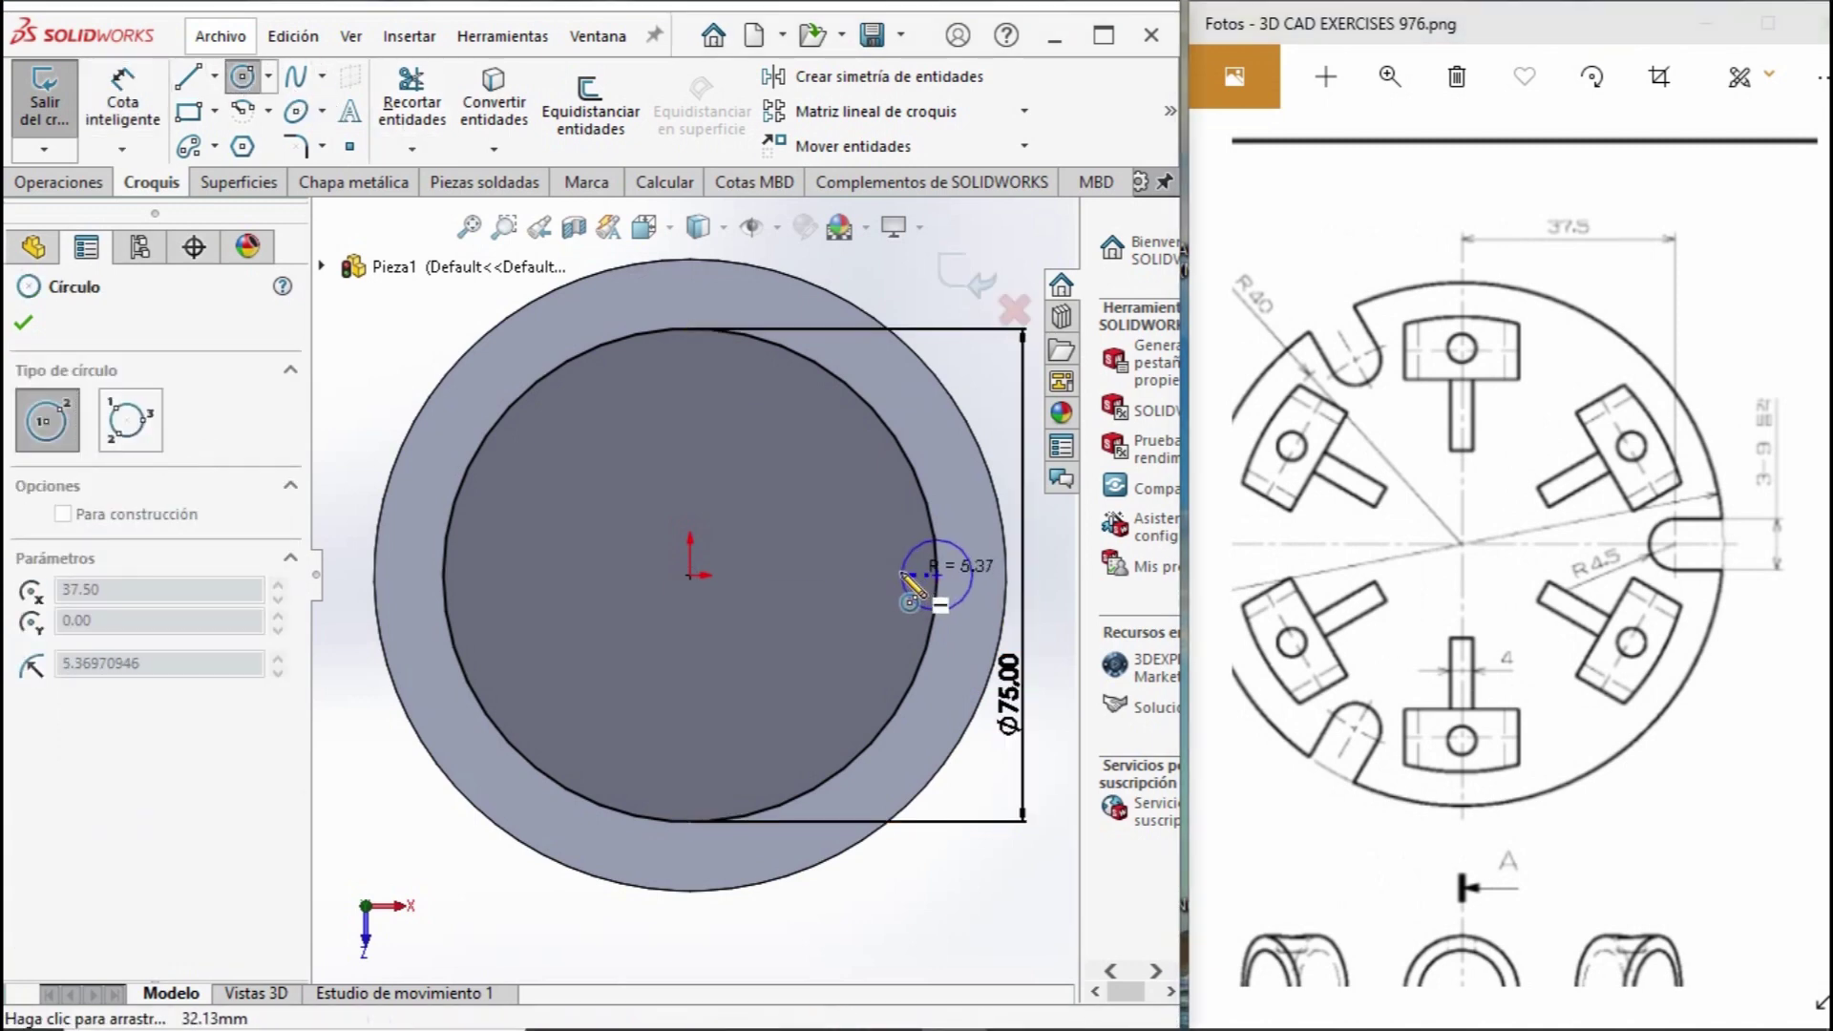
pyautogui.click(901, 575)
pyautogui.press('Escape')
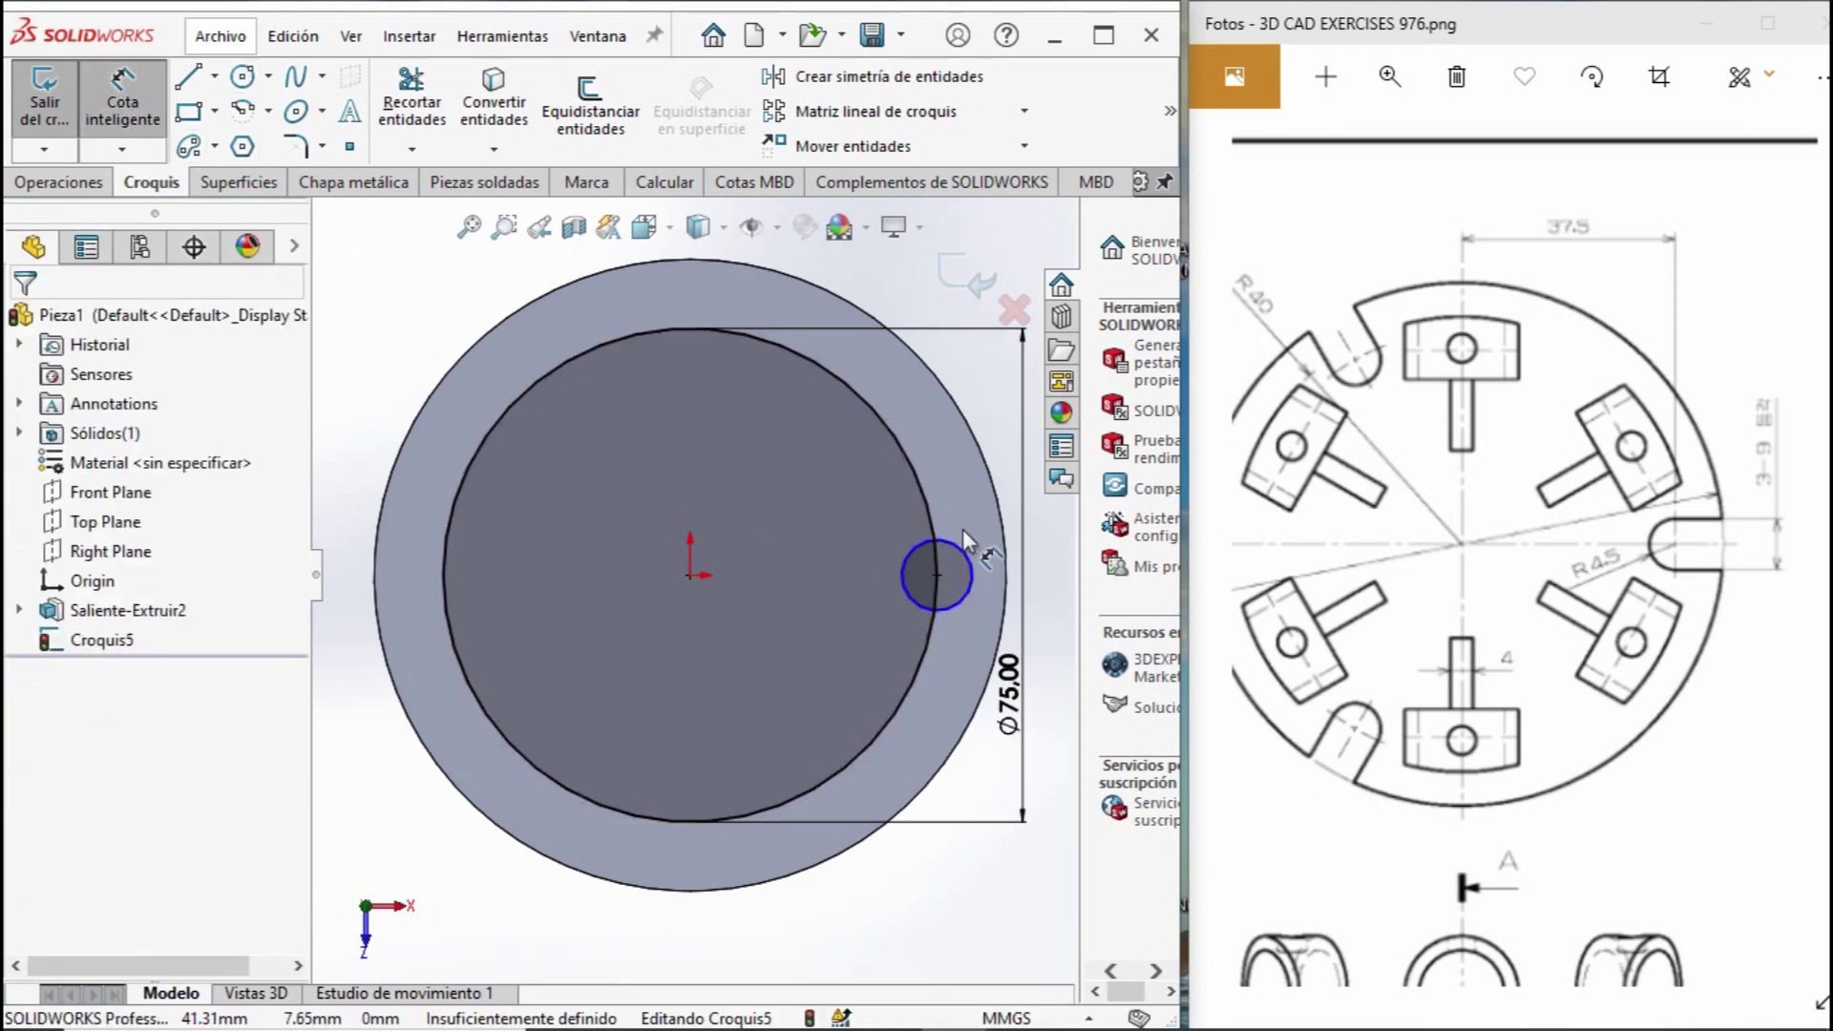
pyautogui.click(959, 547)
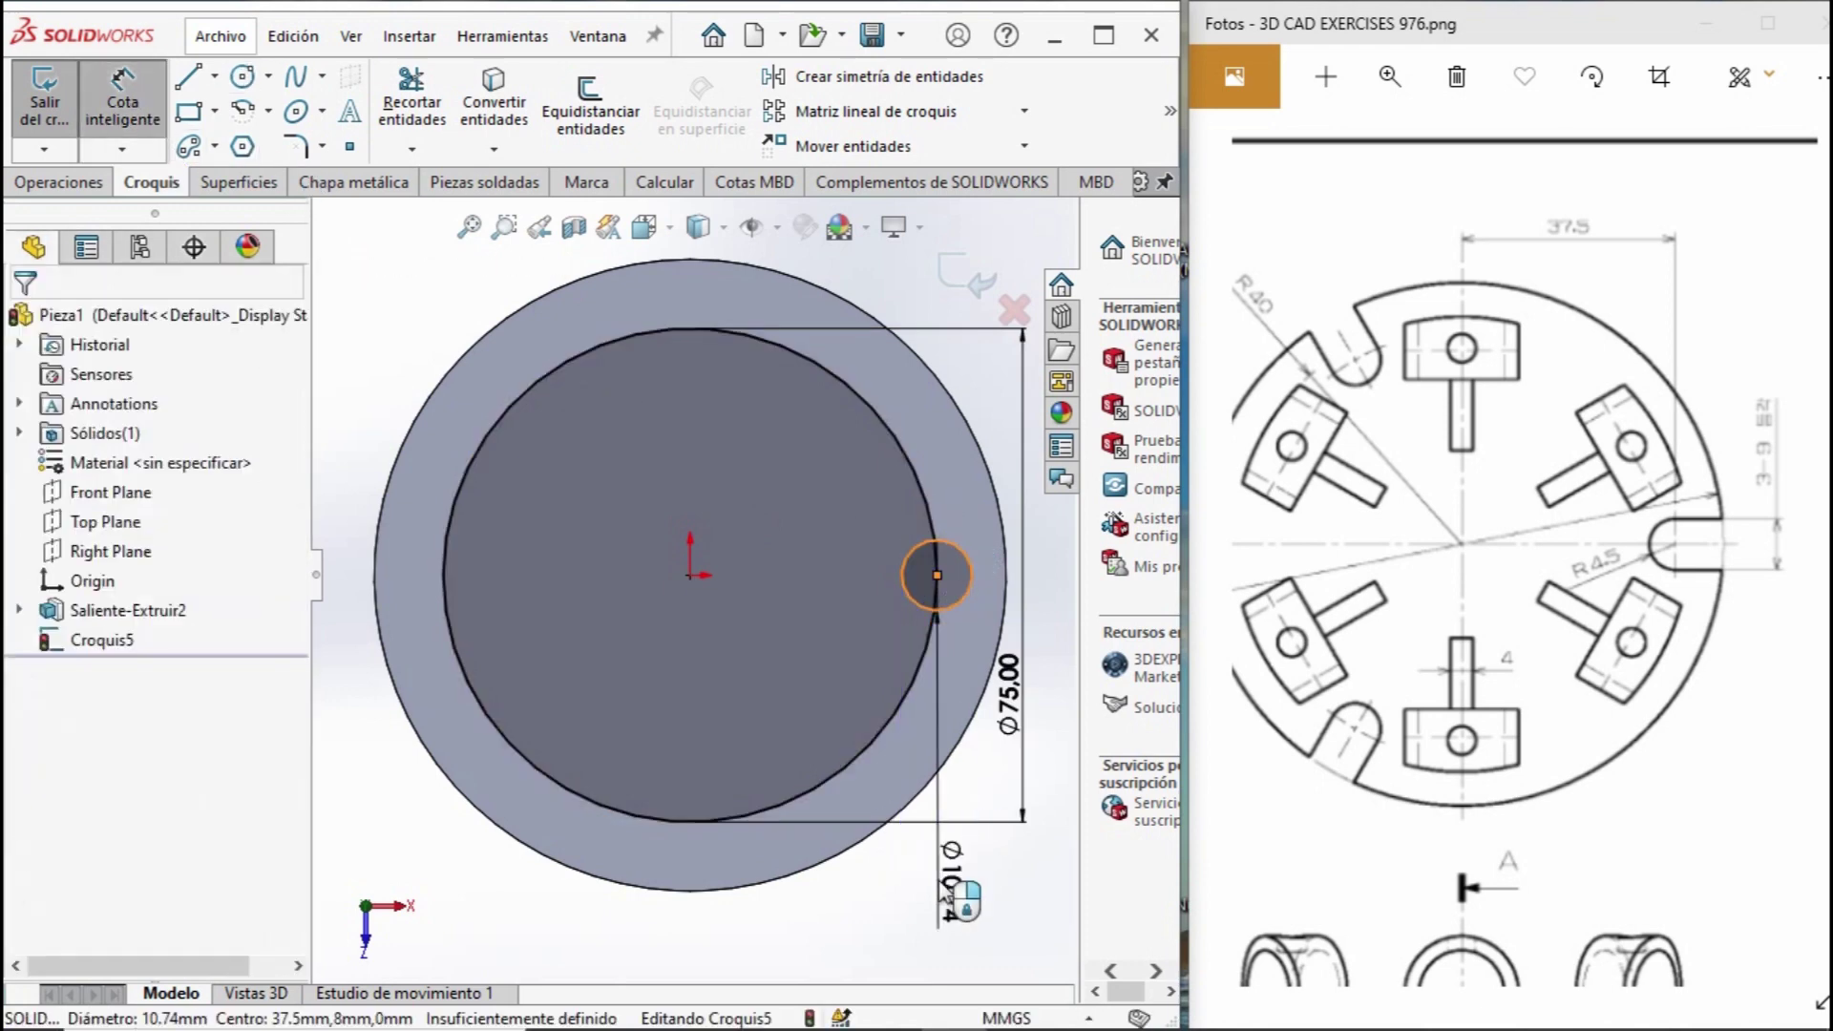
pyautogui.click(945, 886)
pyautogui.write('4.5*2')
pyautogui.press('Return')
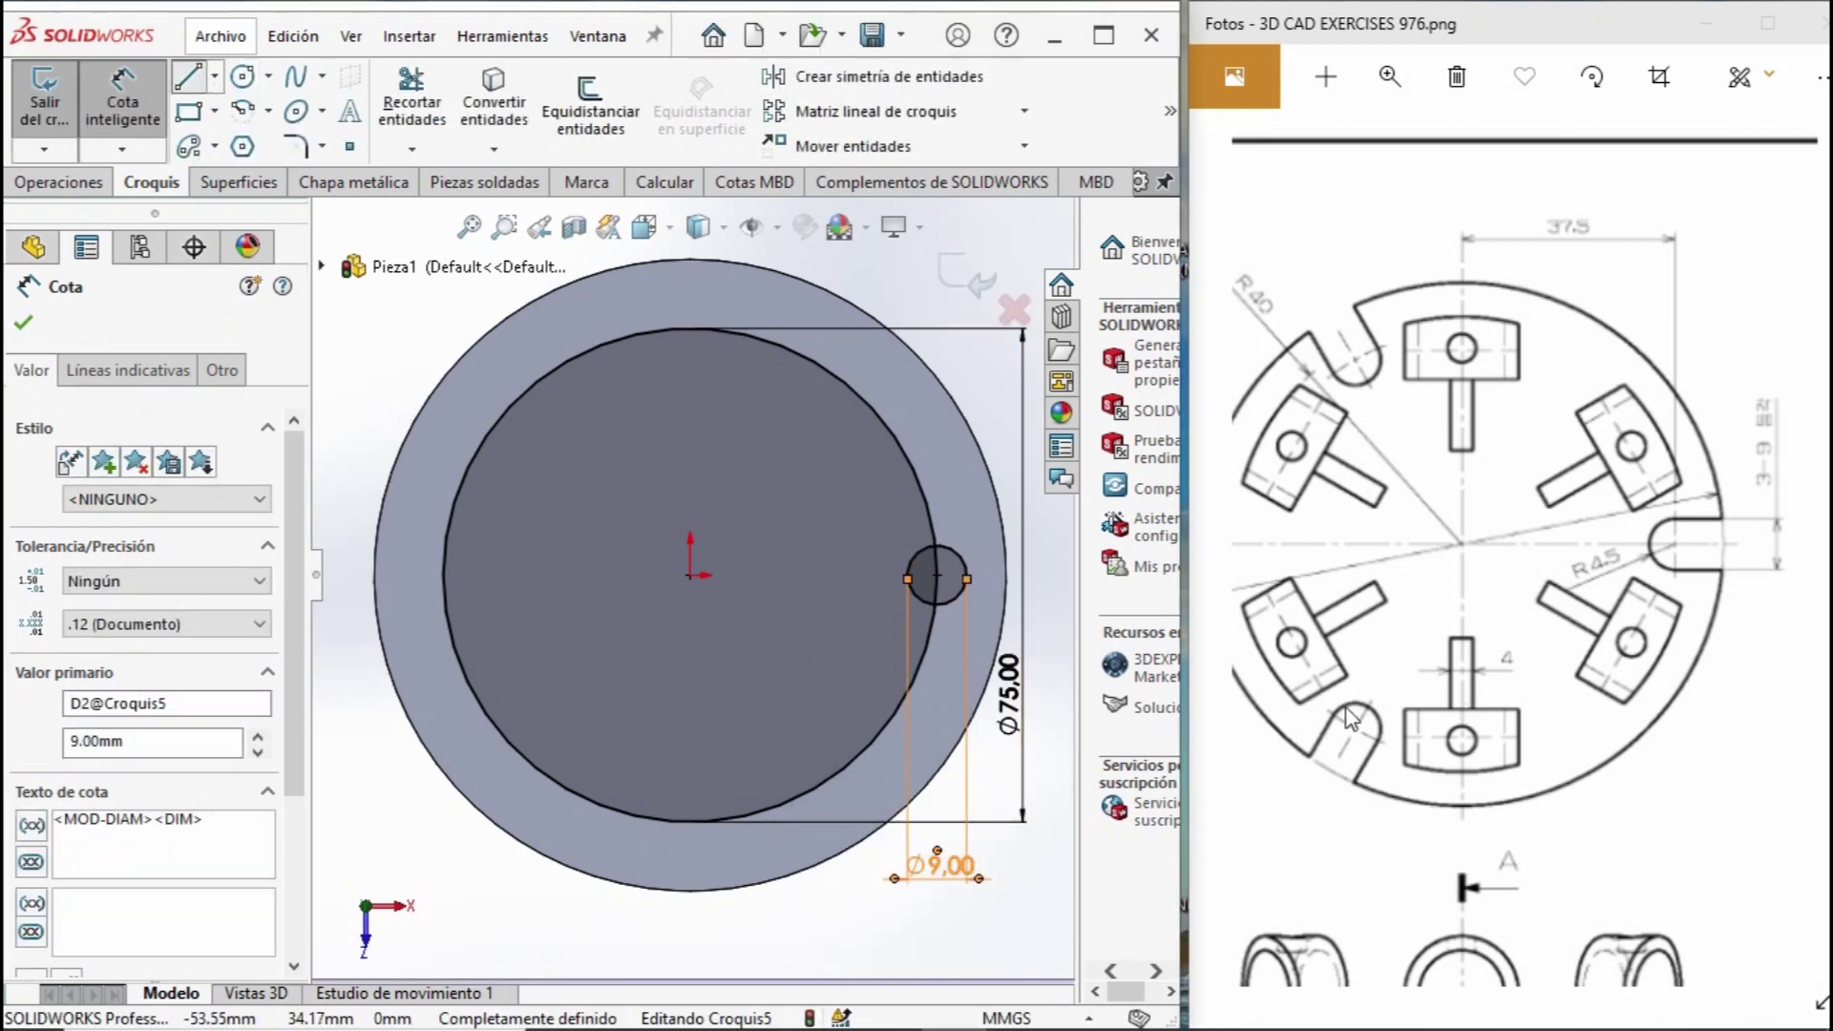
# Draw a rectangular outline from the small circle's top and bottom points out past the disc rim.
pyautogui.press('l')
pyautogui.scroll(-3, 1023, 573)
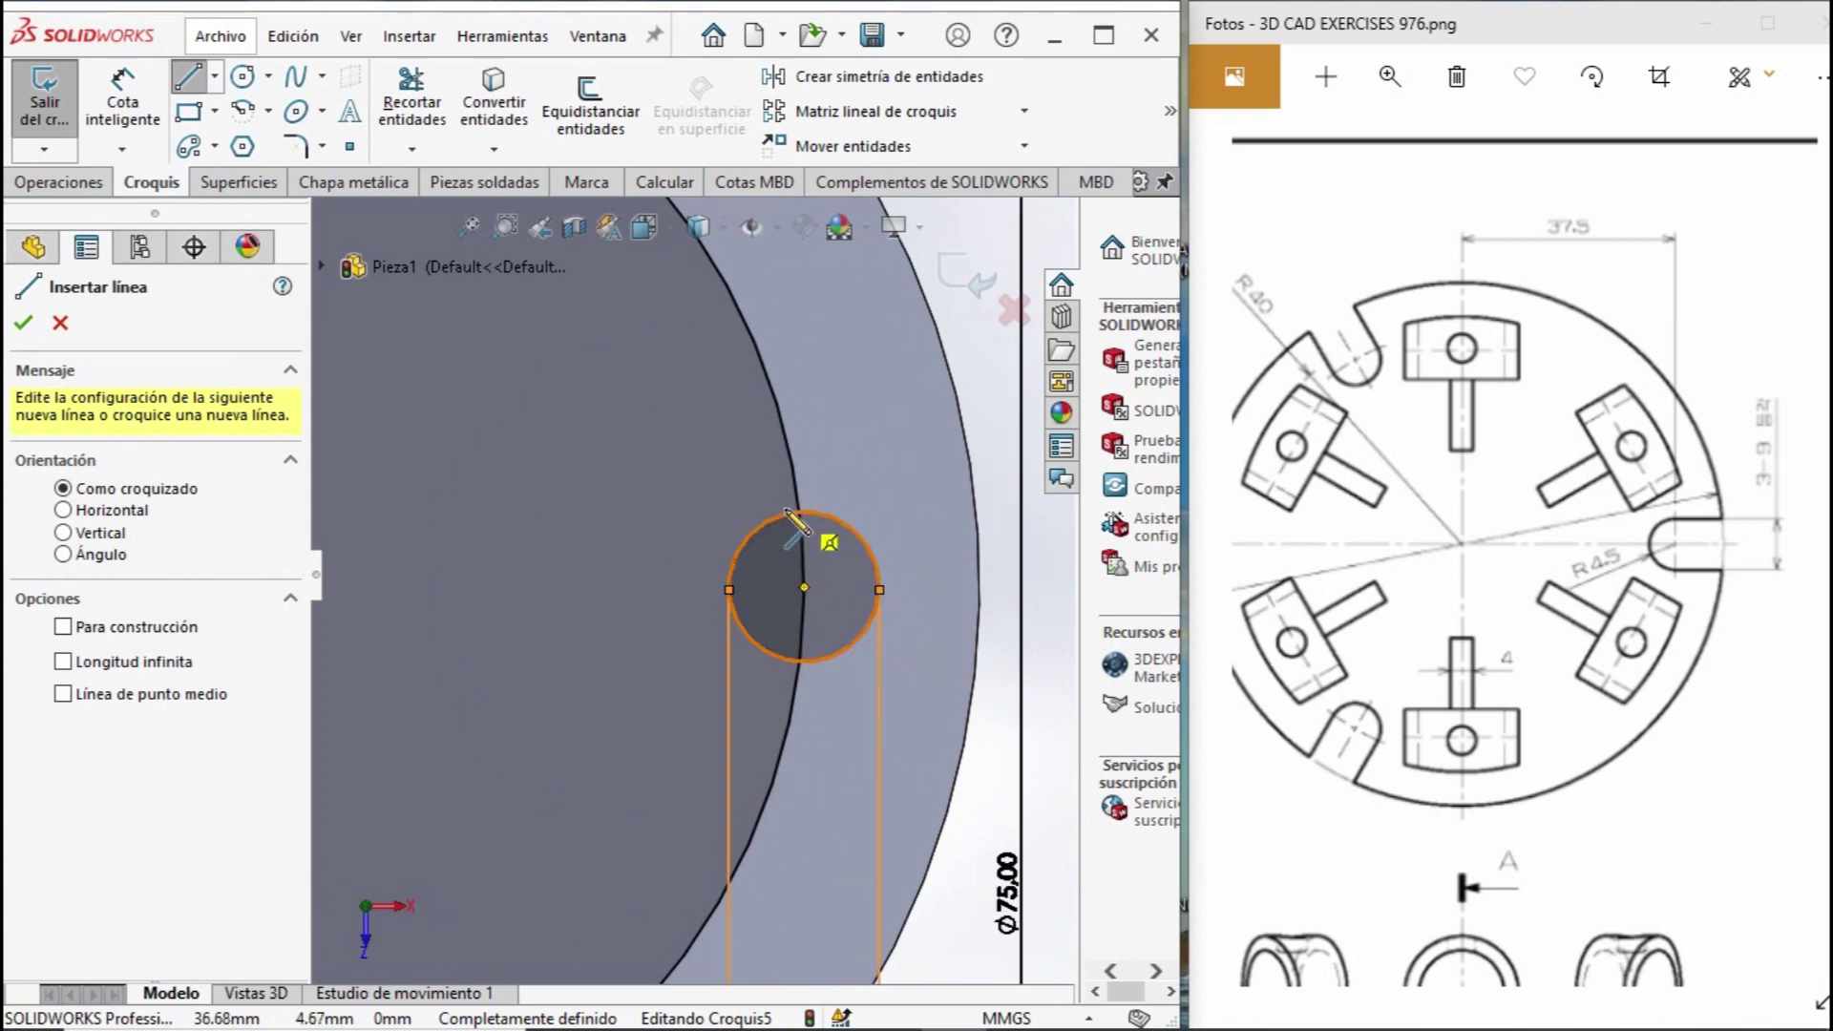
pyautogui.scroll(-3, 800, 511)
pyautogui.click(798, 554)
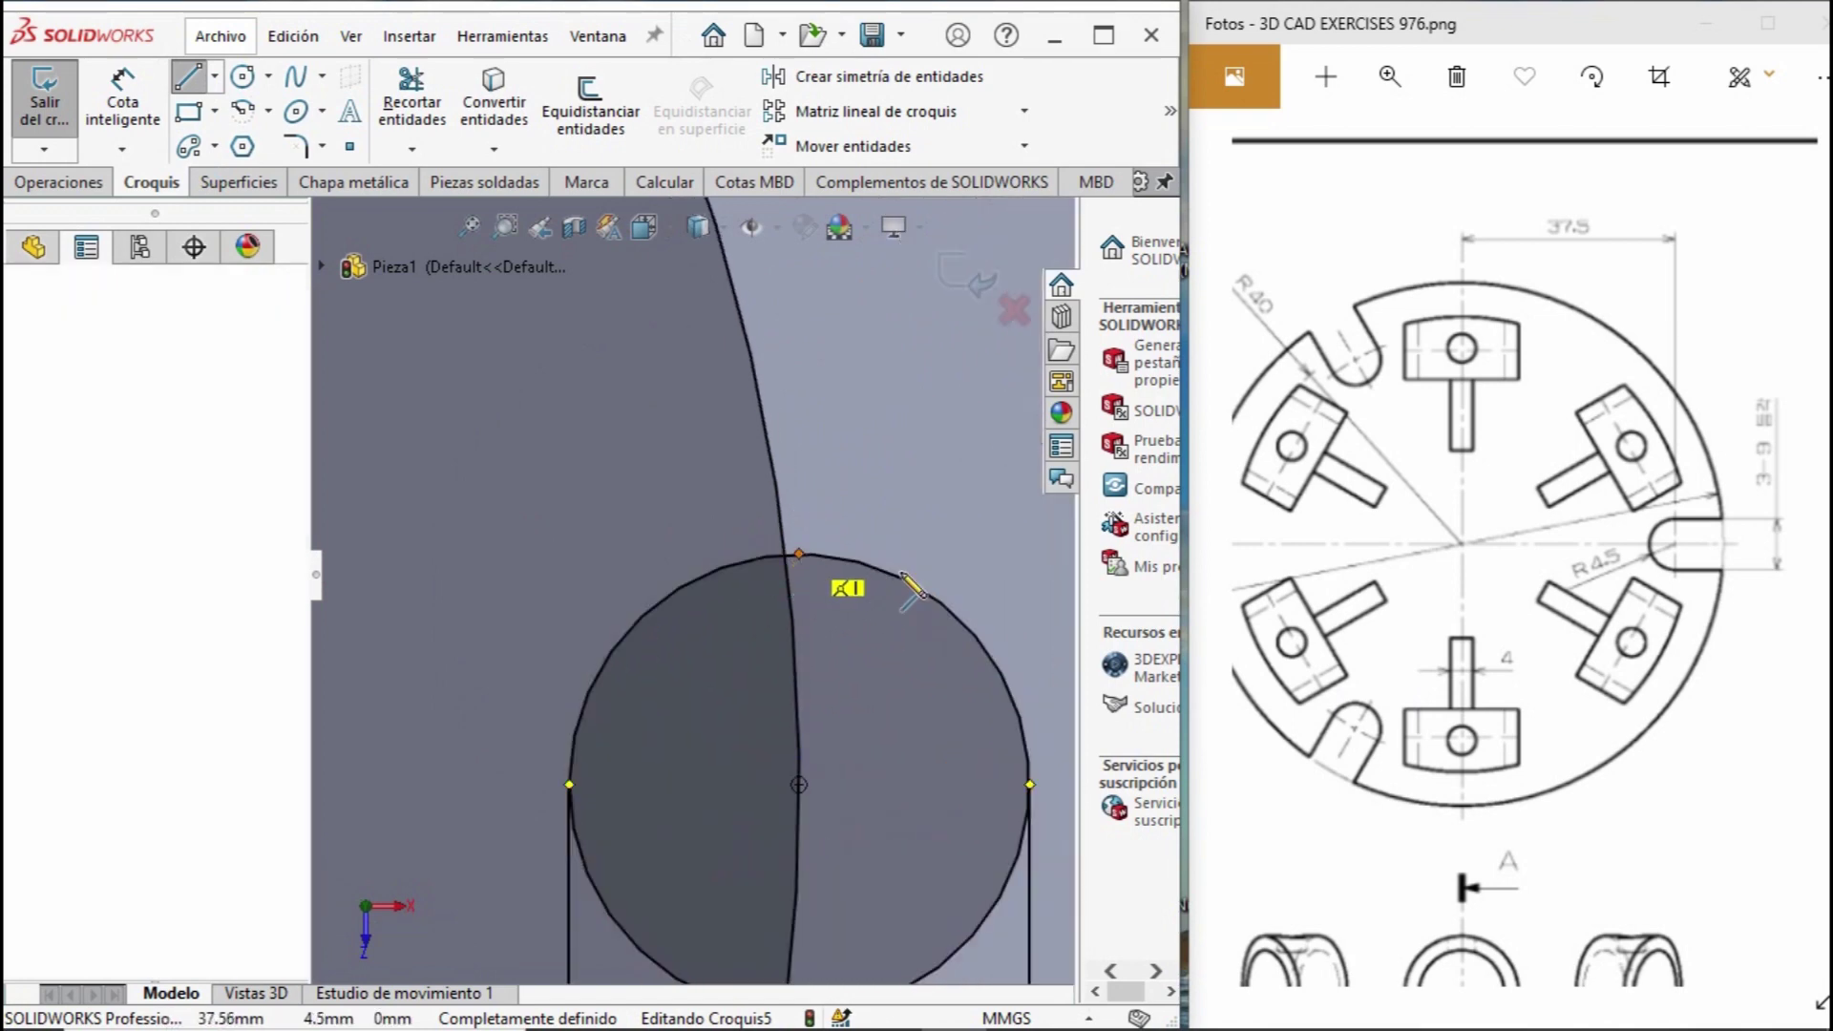
pyautogui.scroll(3, 793, 573)
pyautogui.click(983, 567)
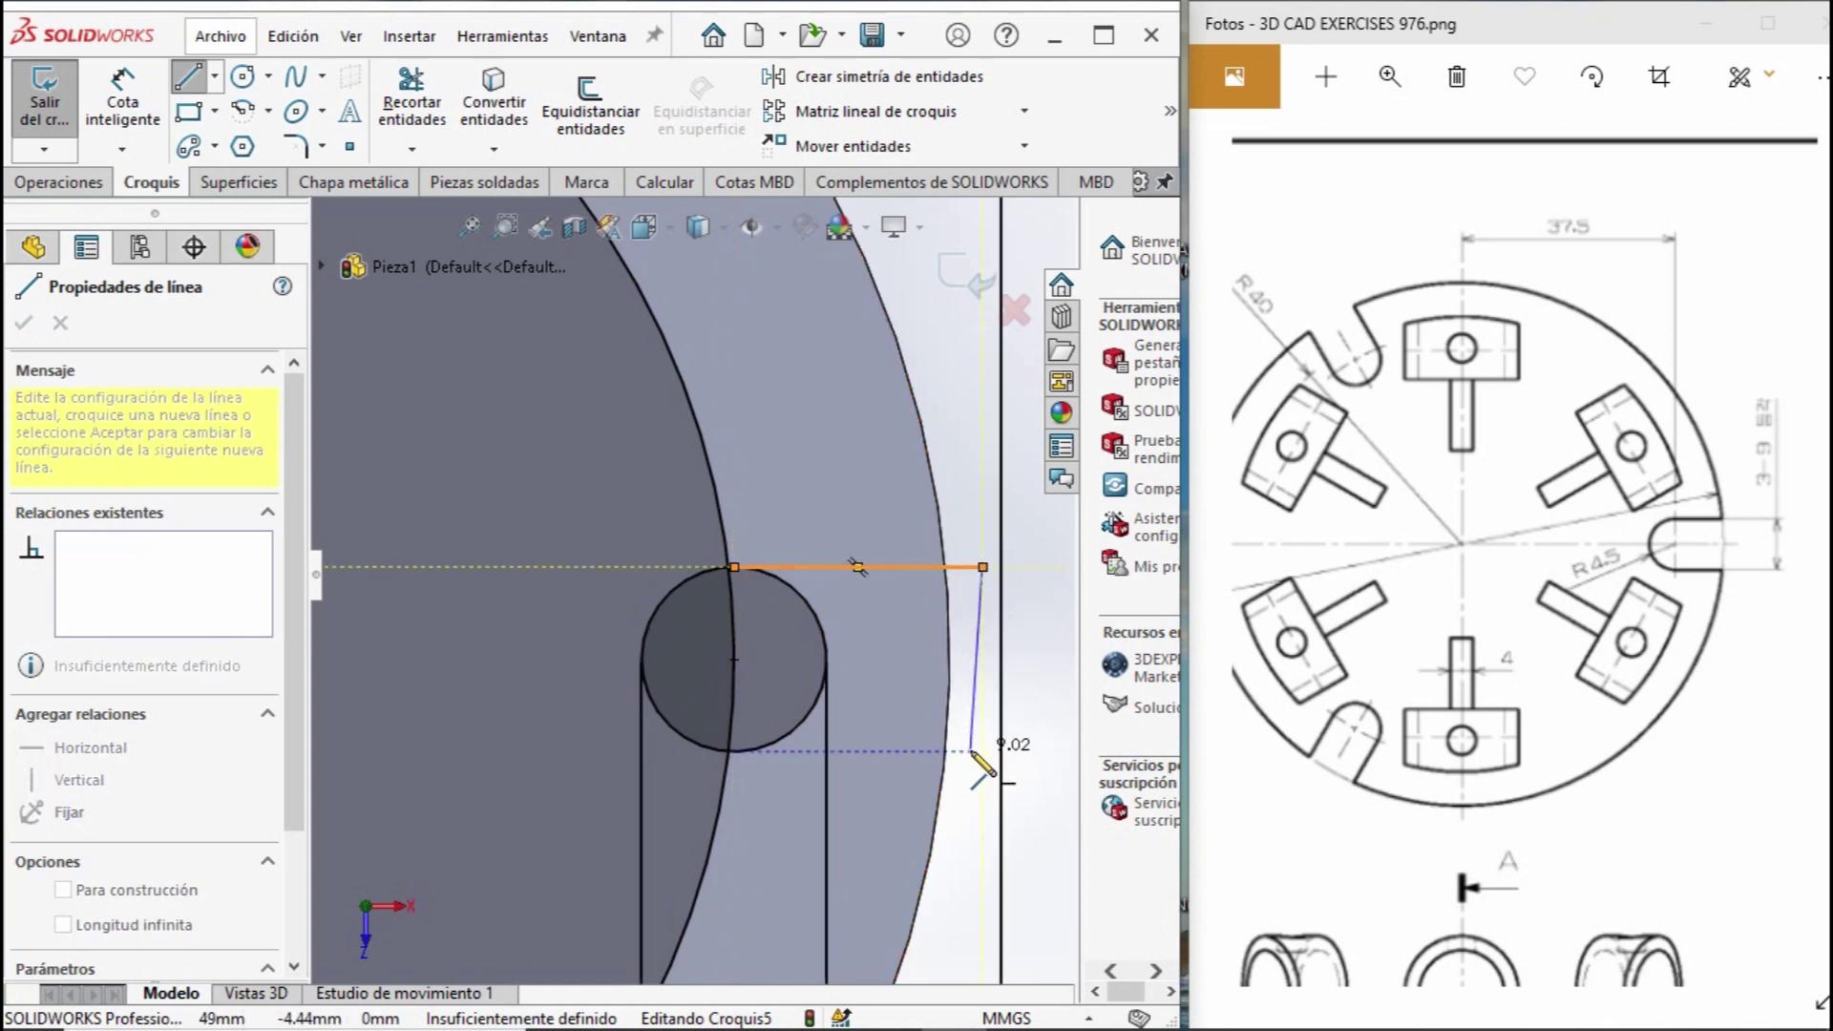
pyautogui.click(983, 751)
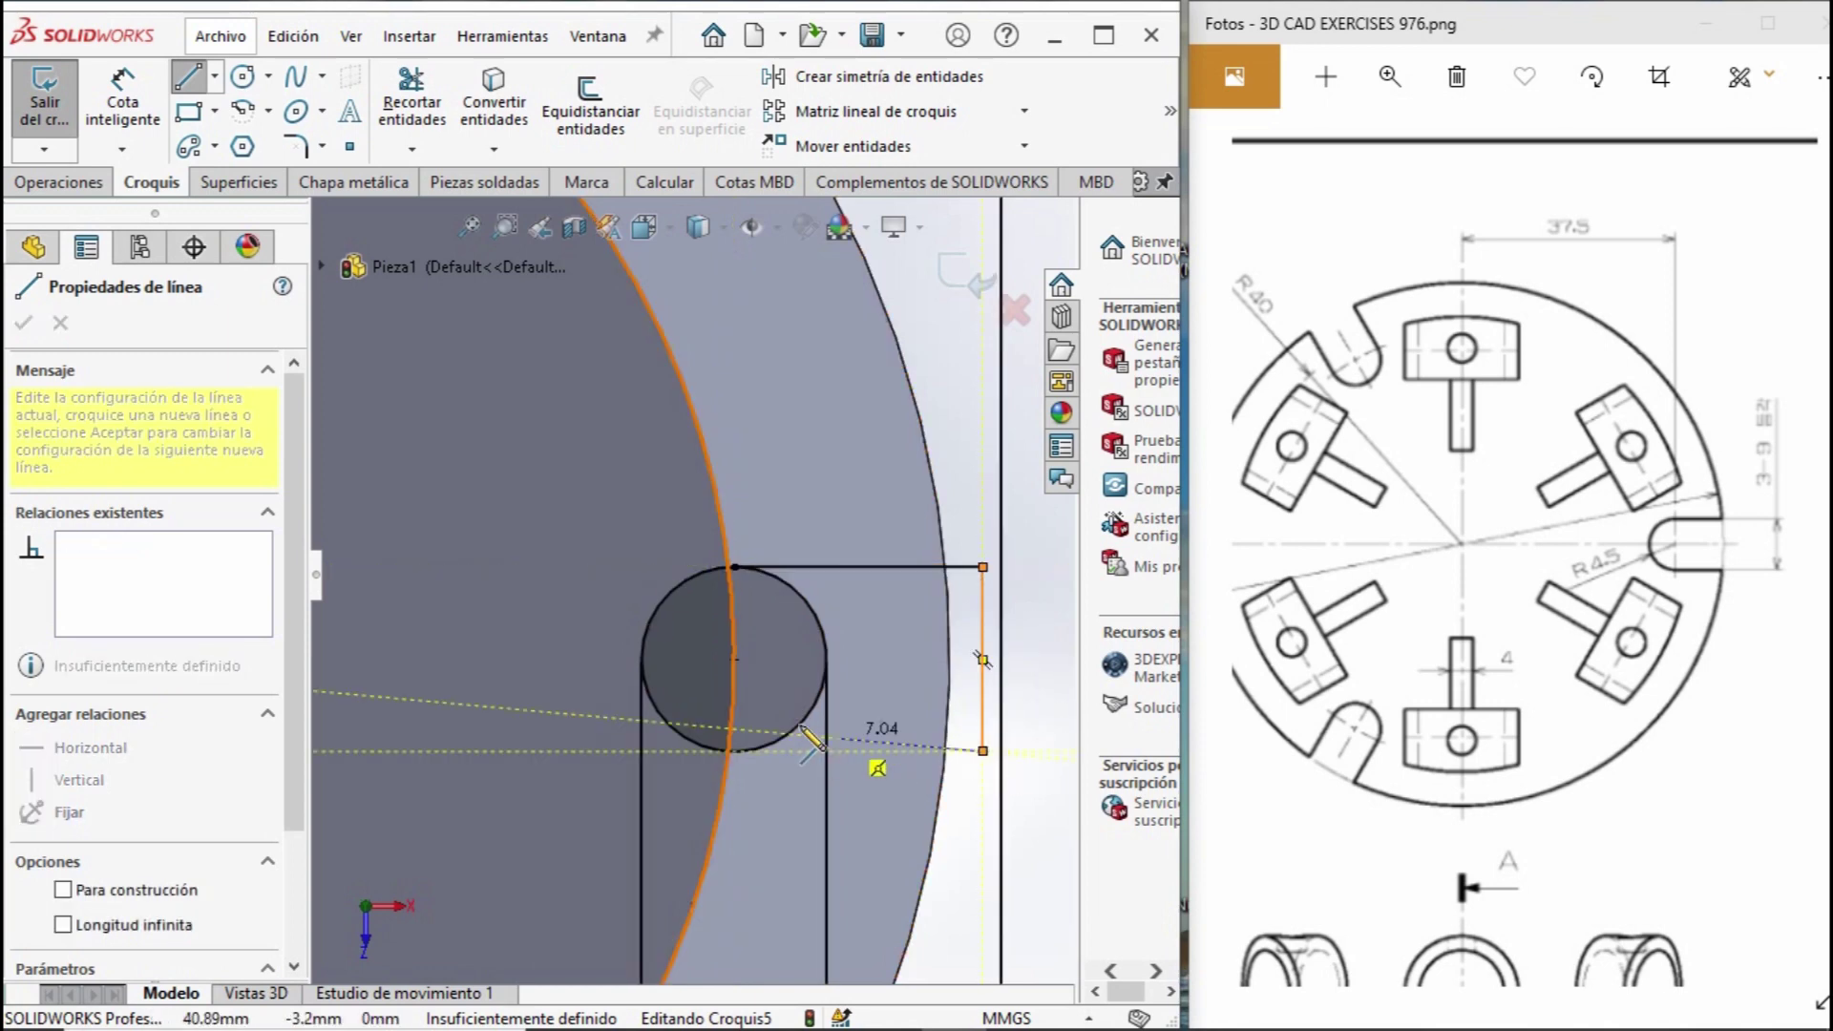
pyautogui.click(733, 751)
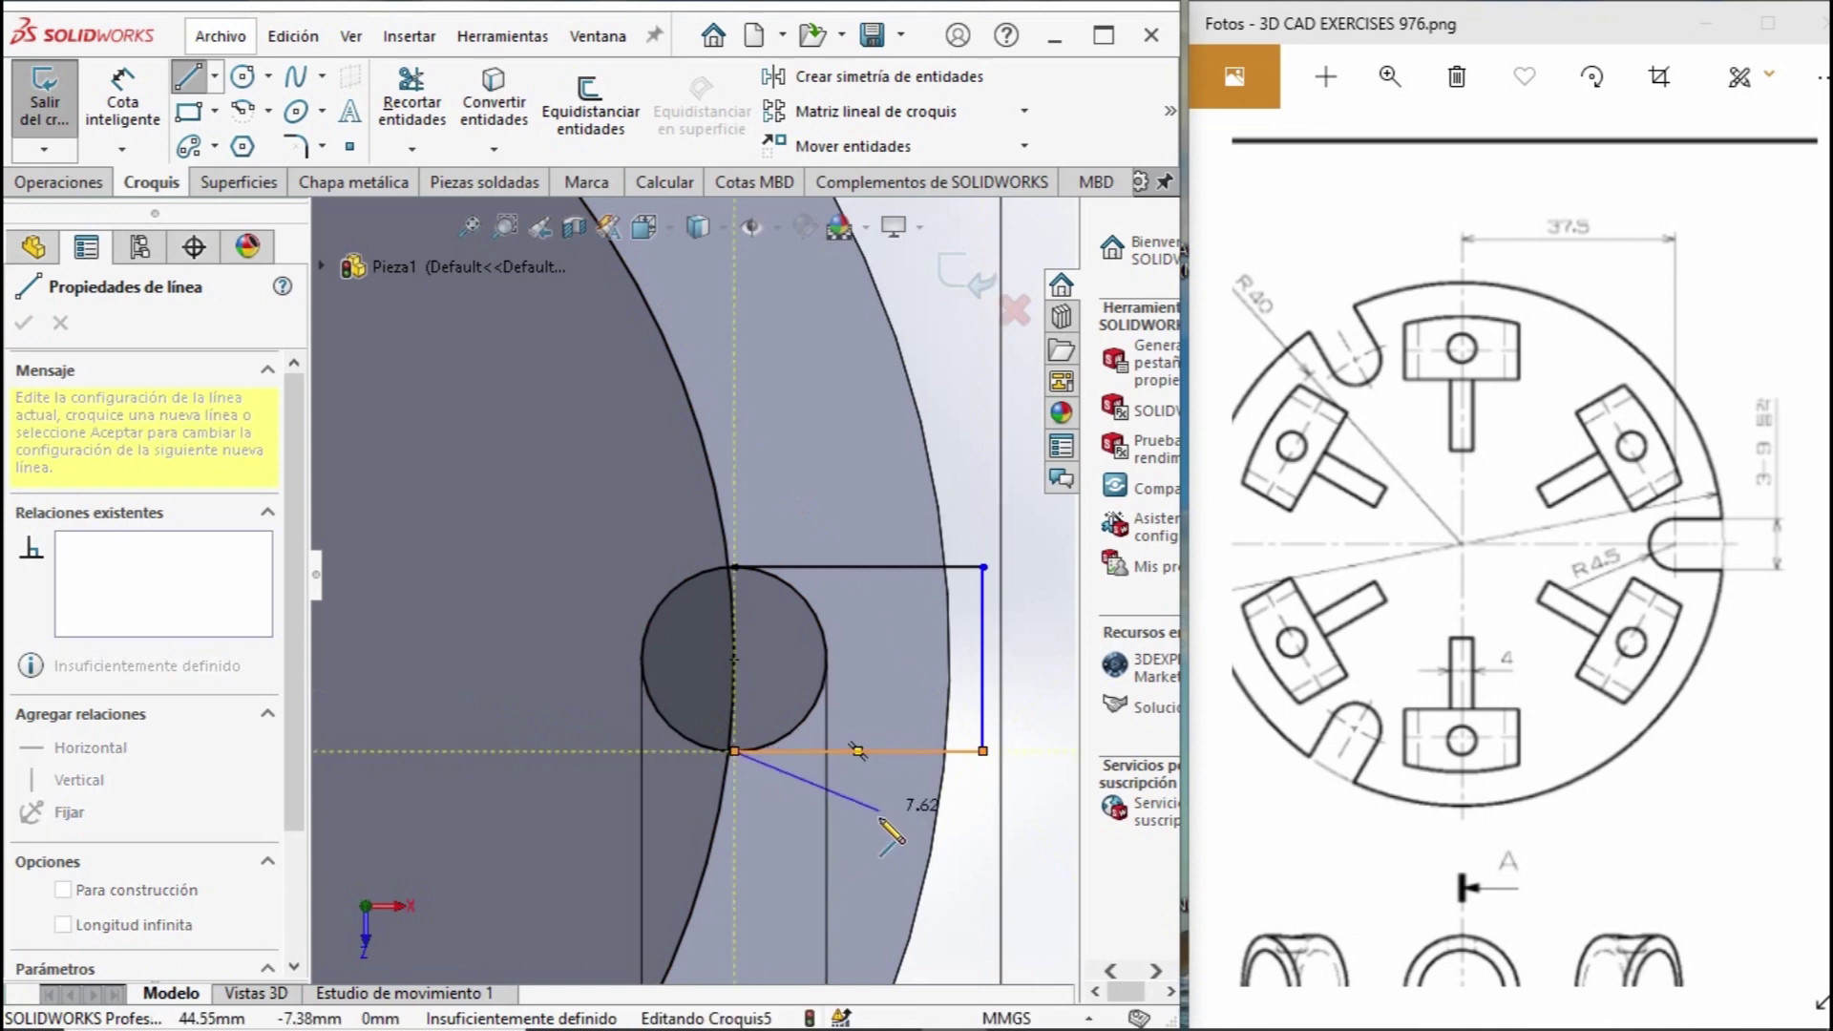
pyautogui.scroll(-2, 811, 764)
pyautogui.press('Escape')
# Trim the small circle's arc inside the rectangle to form the U-shaped slot.
pyautogui.click(397, 89)
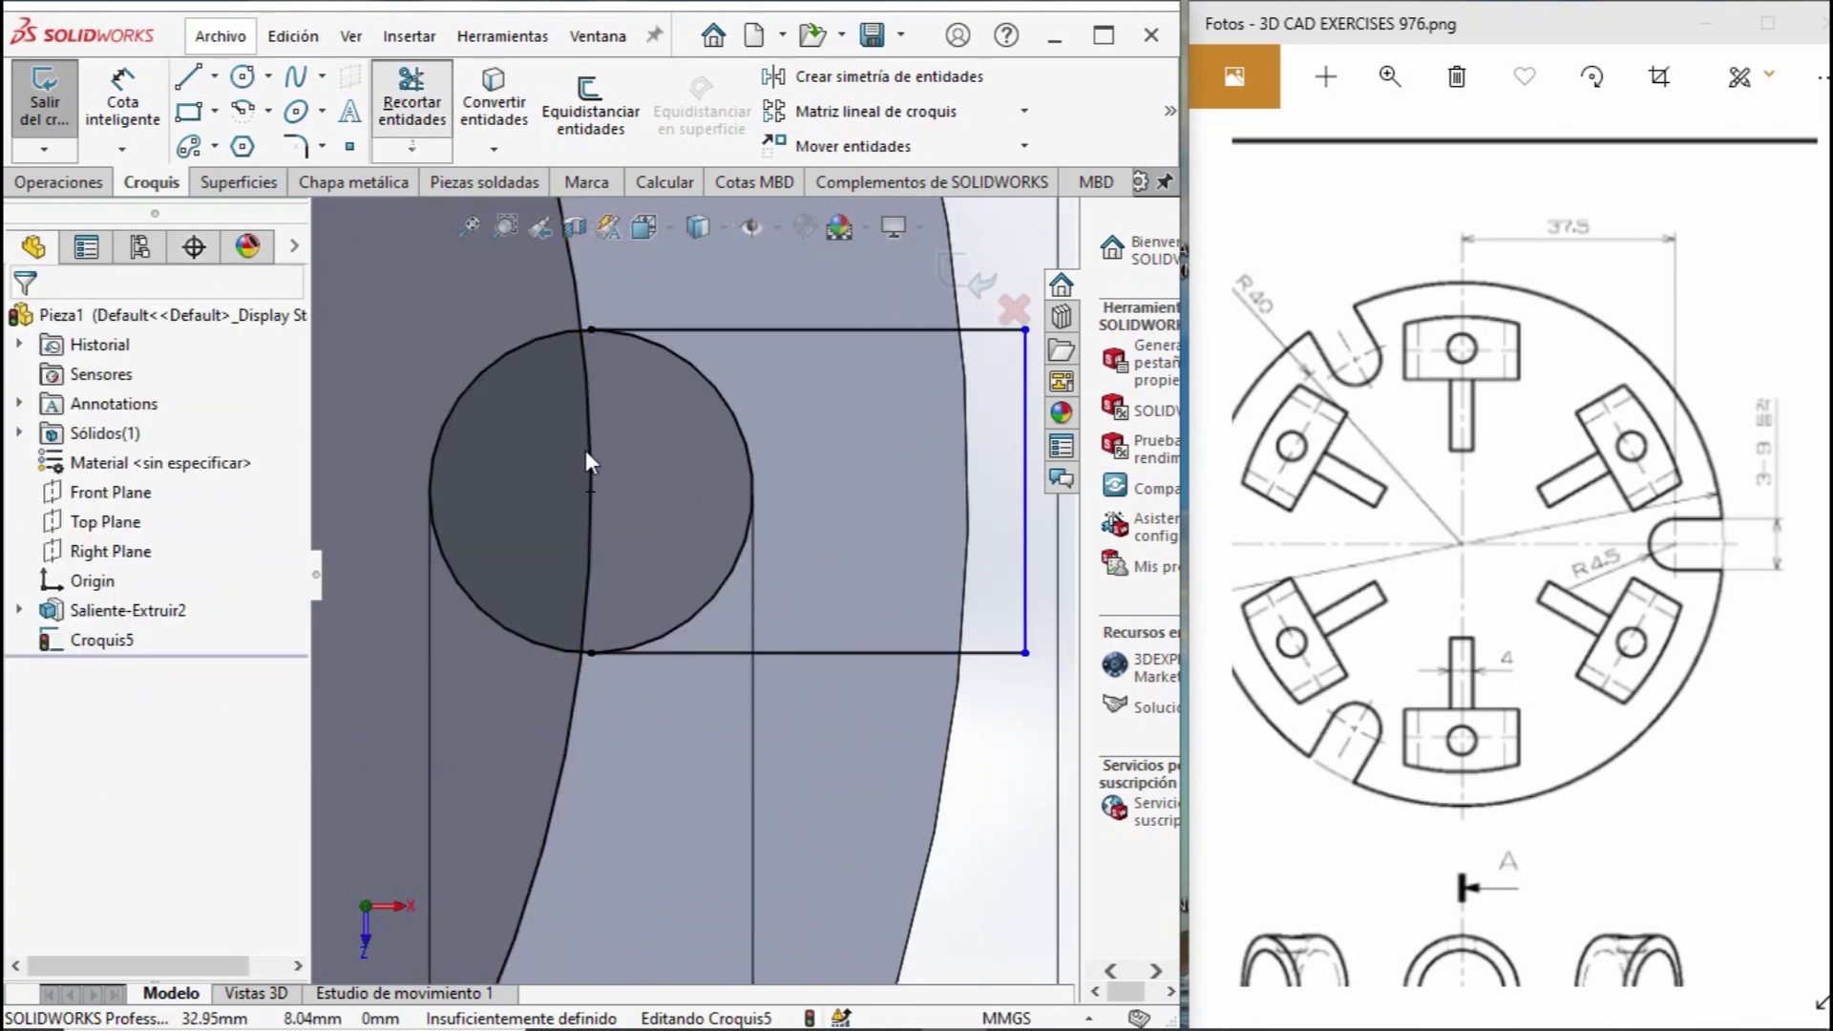
pyautogui.click(749, 516)
pyautogui.scroll(3, 692, 514)
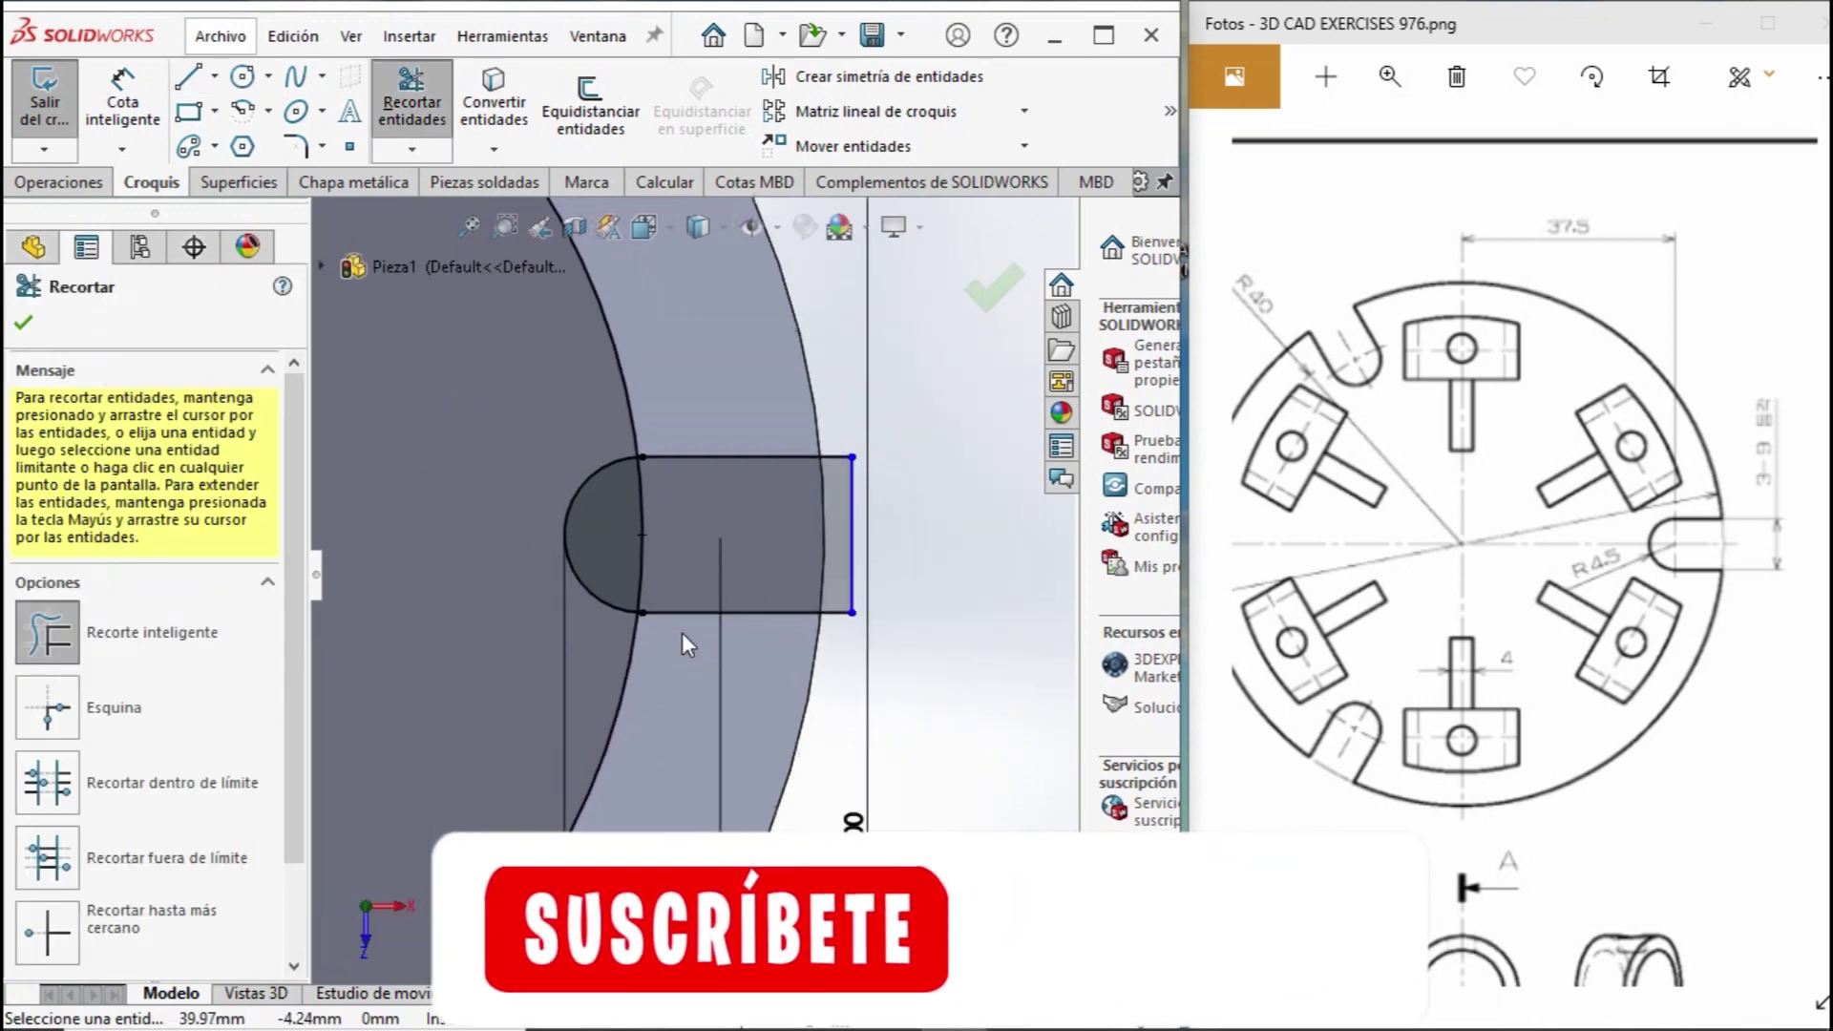
pyautogui.scroll(2, 682, 632)
pyautogui.click(52, 186)
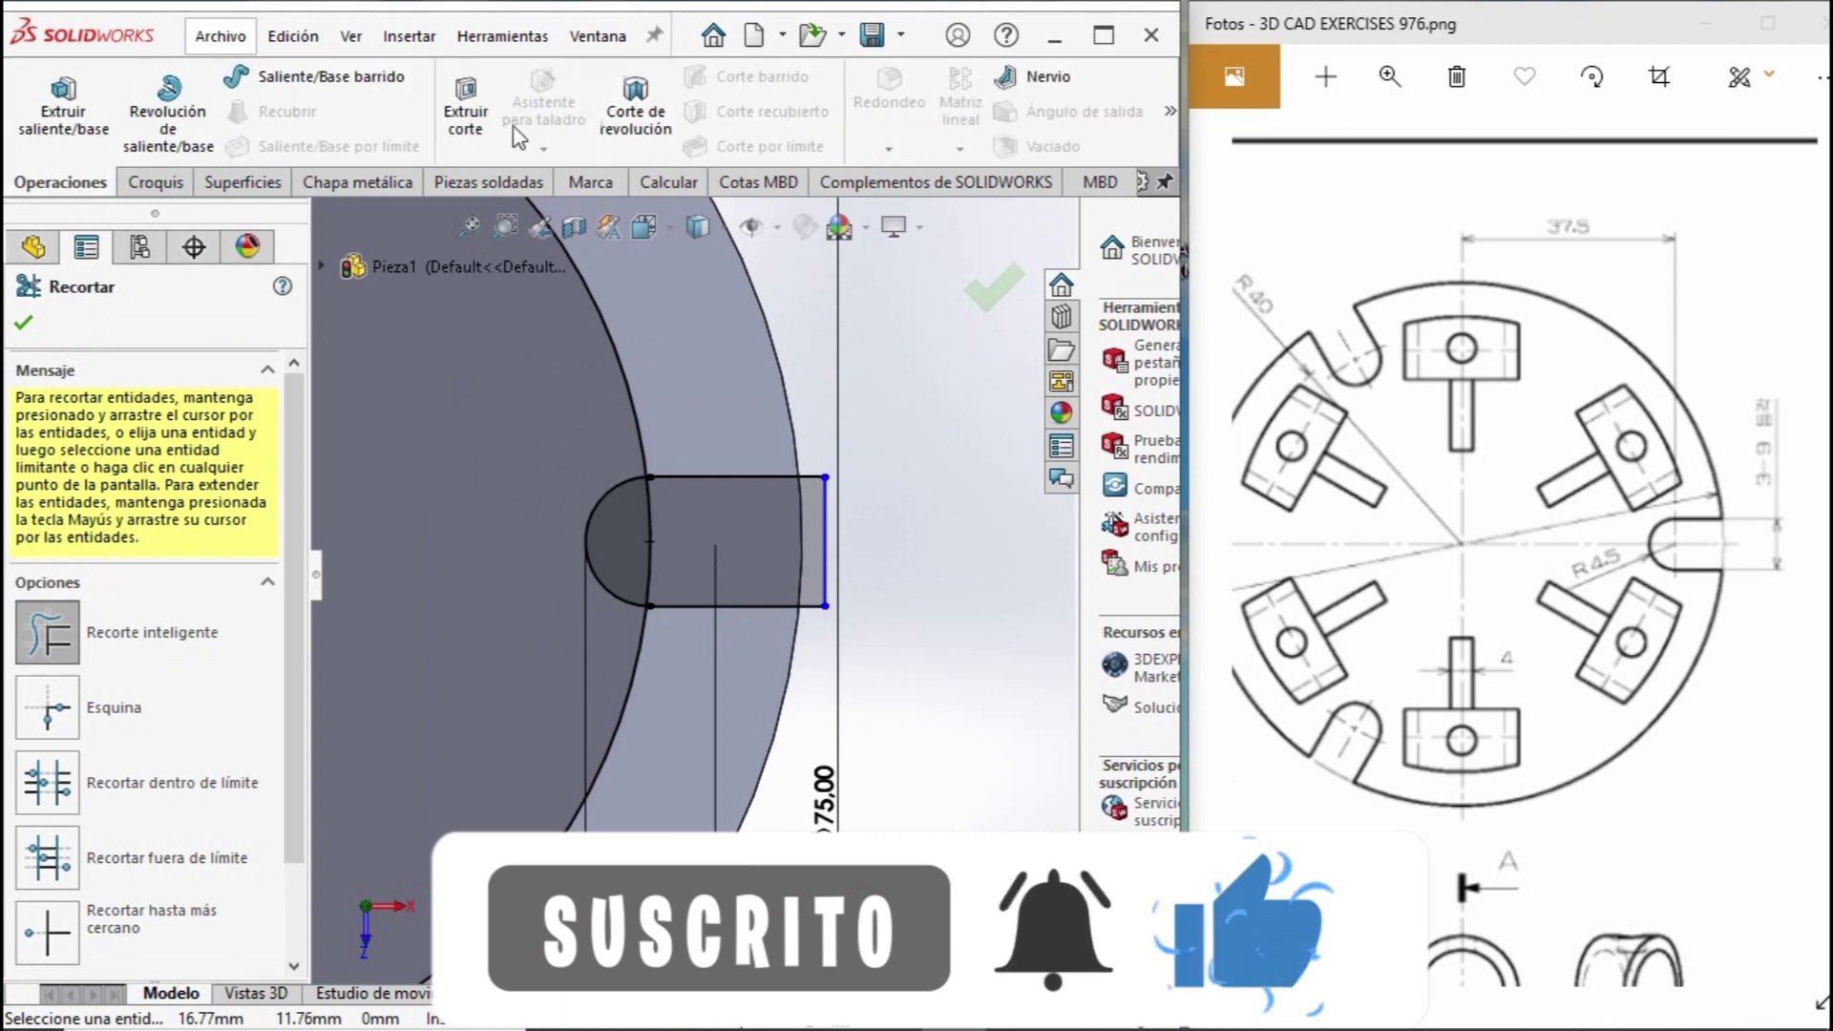
# Cut both slot regions 8 mm into the disc with an extruded cut.
pyautogui.click(482, 136)
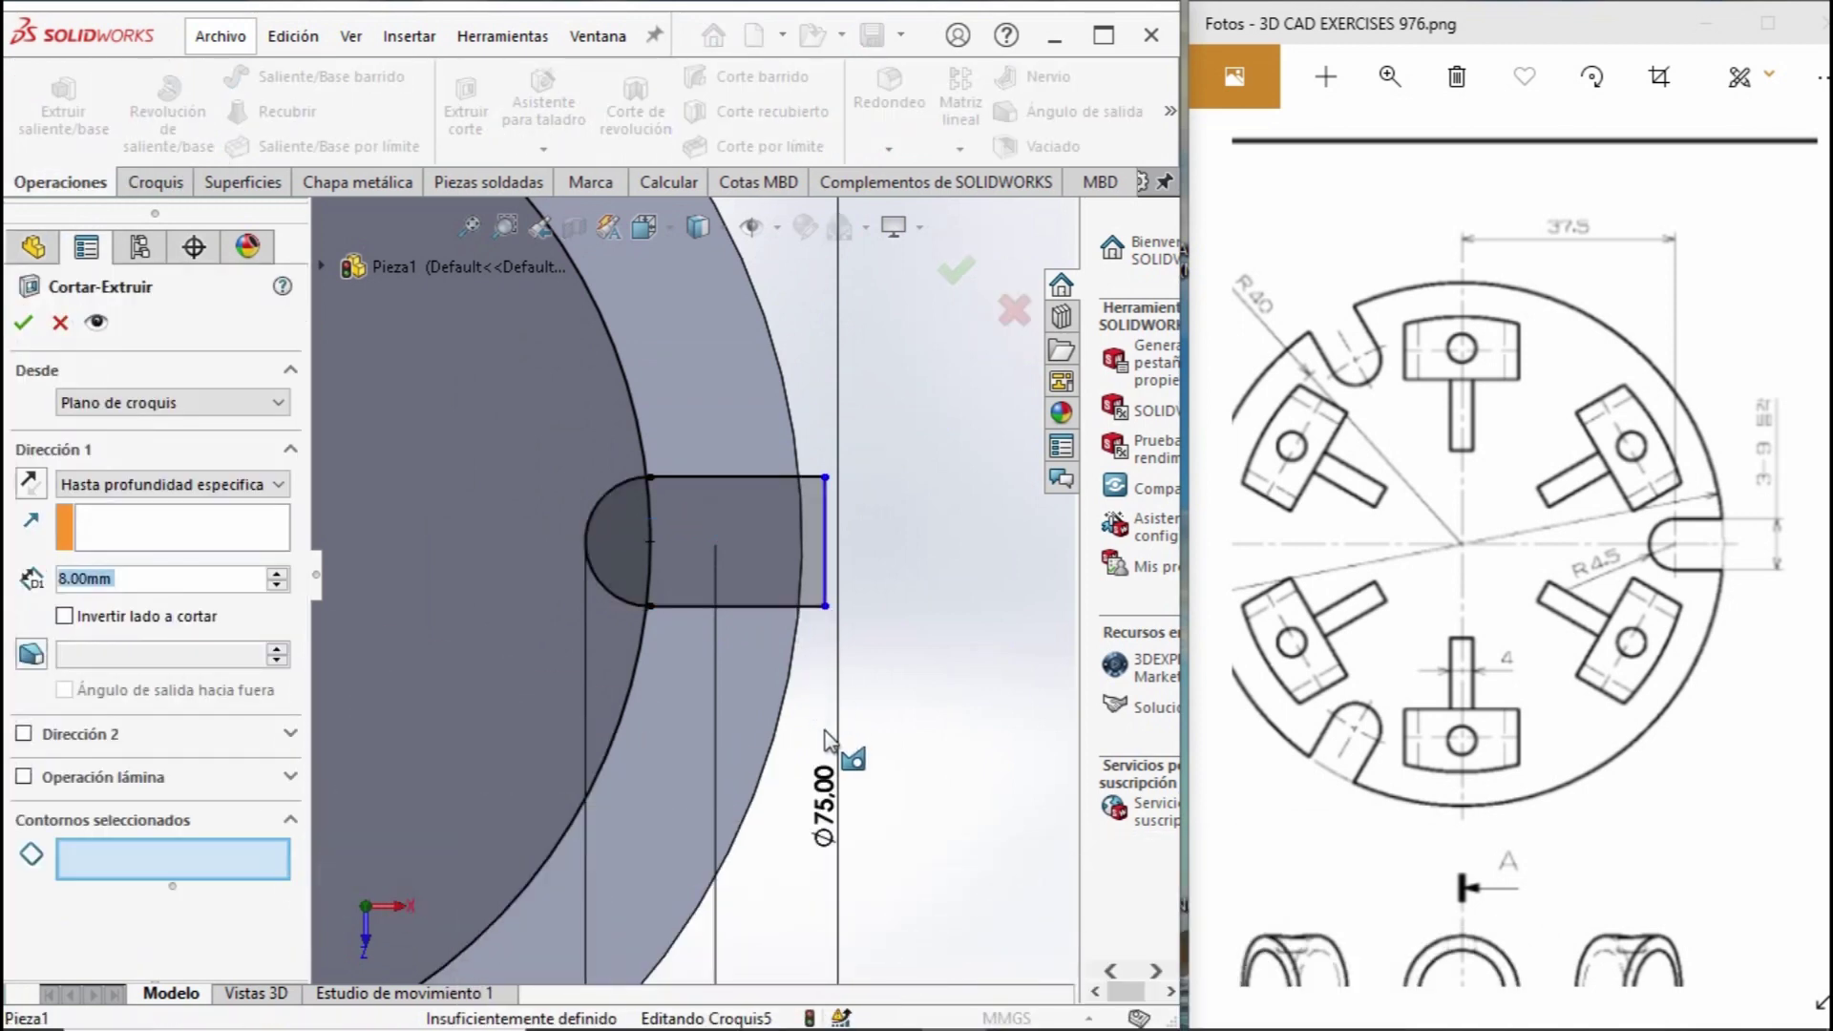
pyautogui.click(792, 592)
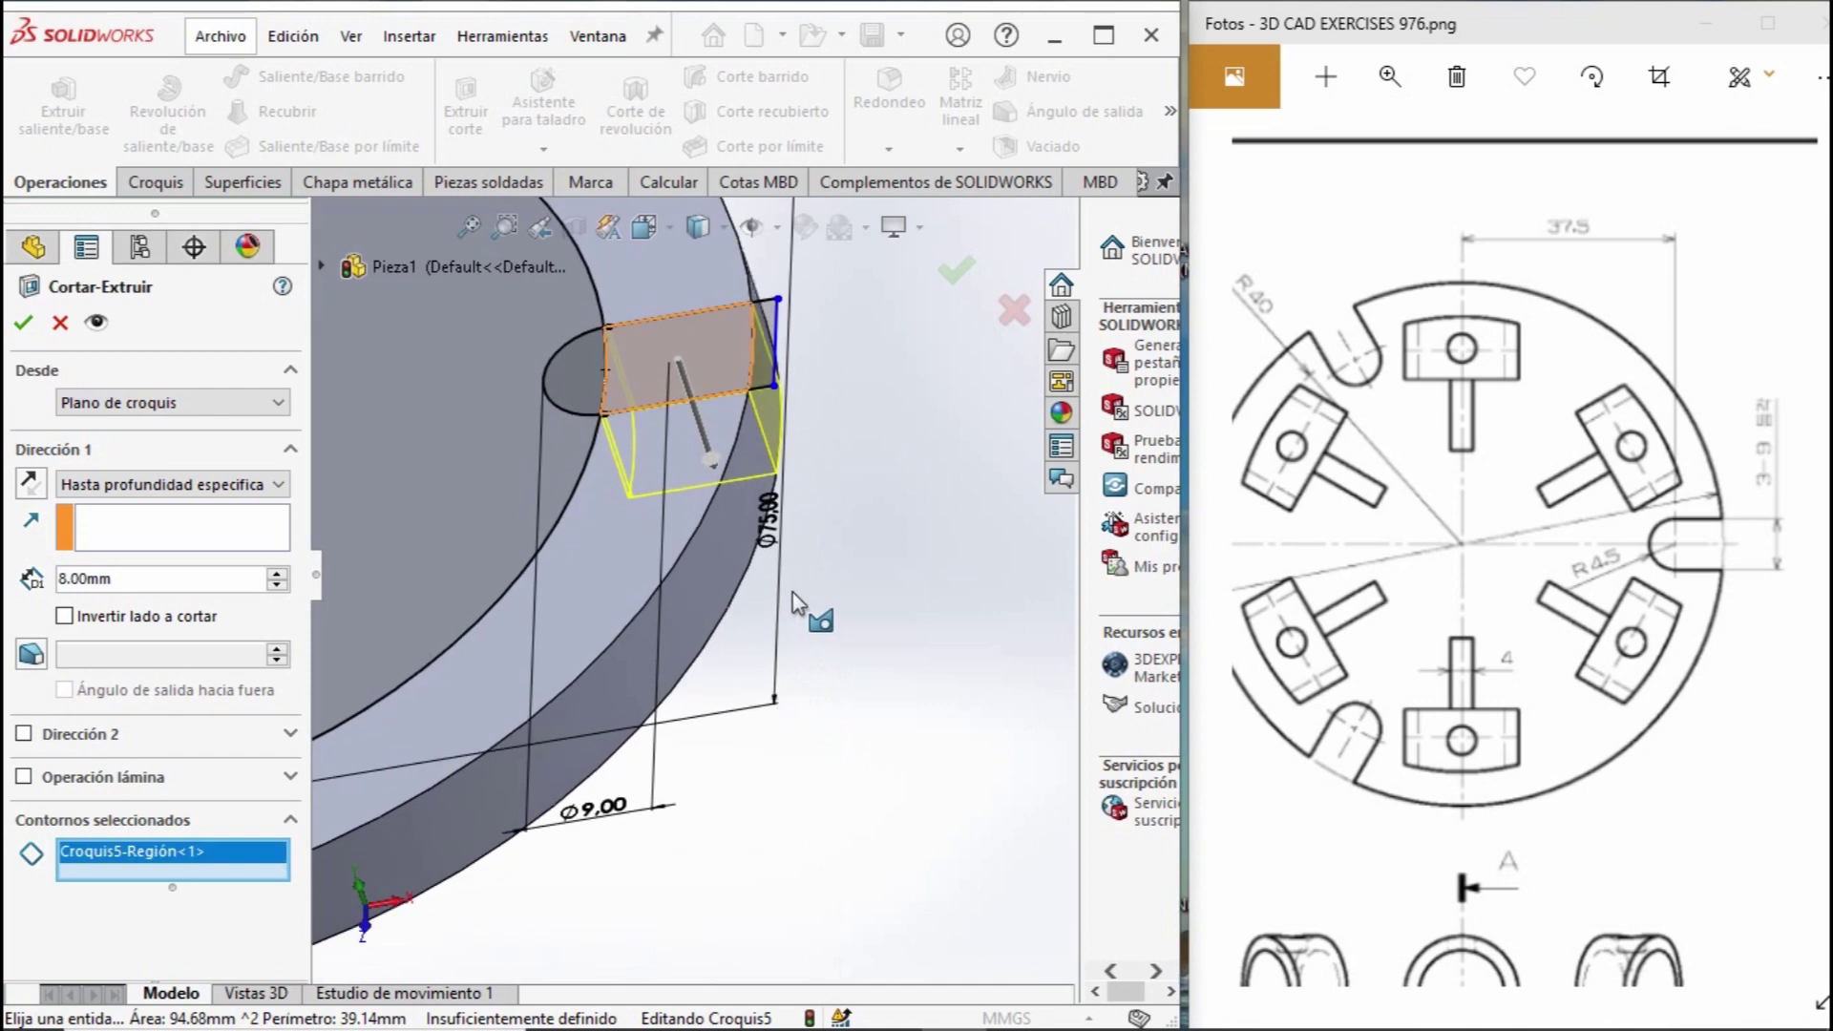
pyautogui.click(583, 378)
pyautogui.scroll(3, 523, 632)
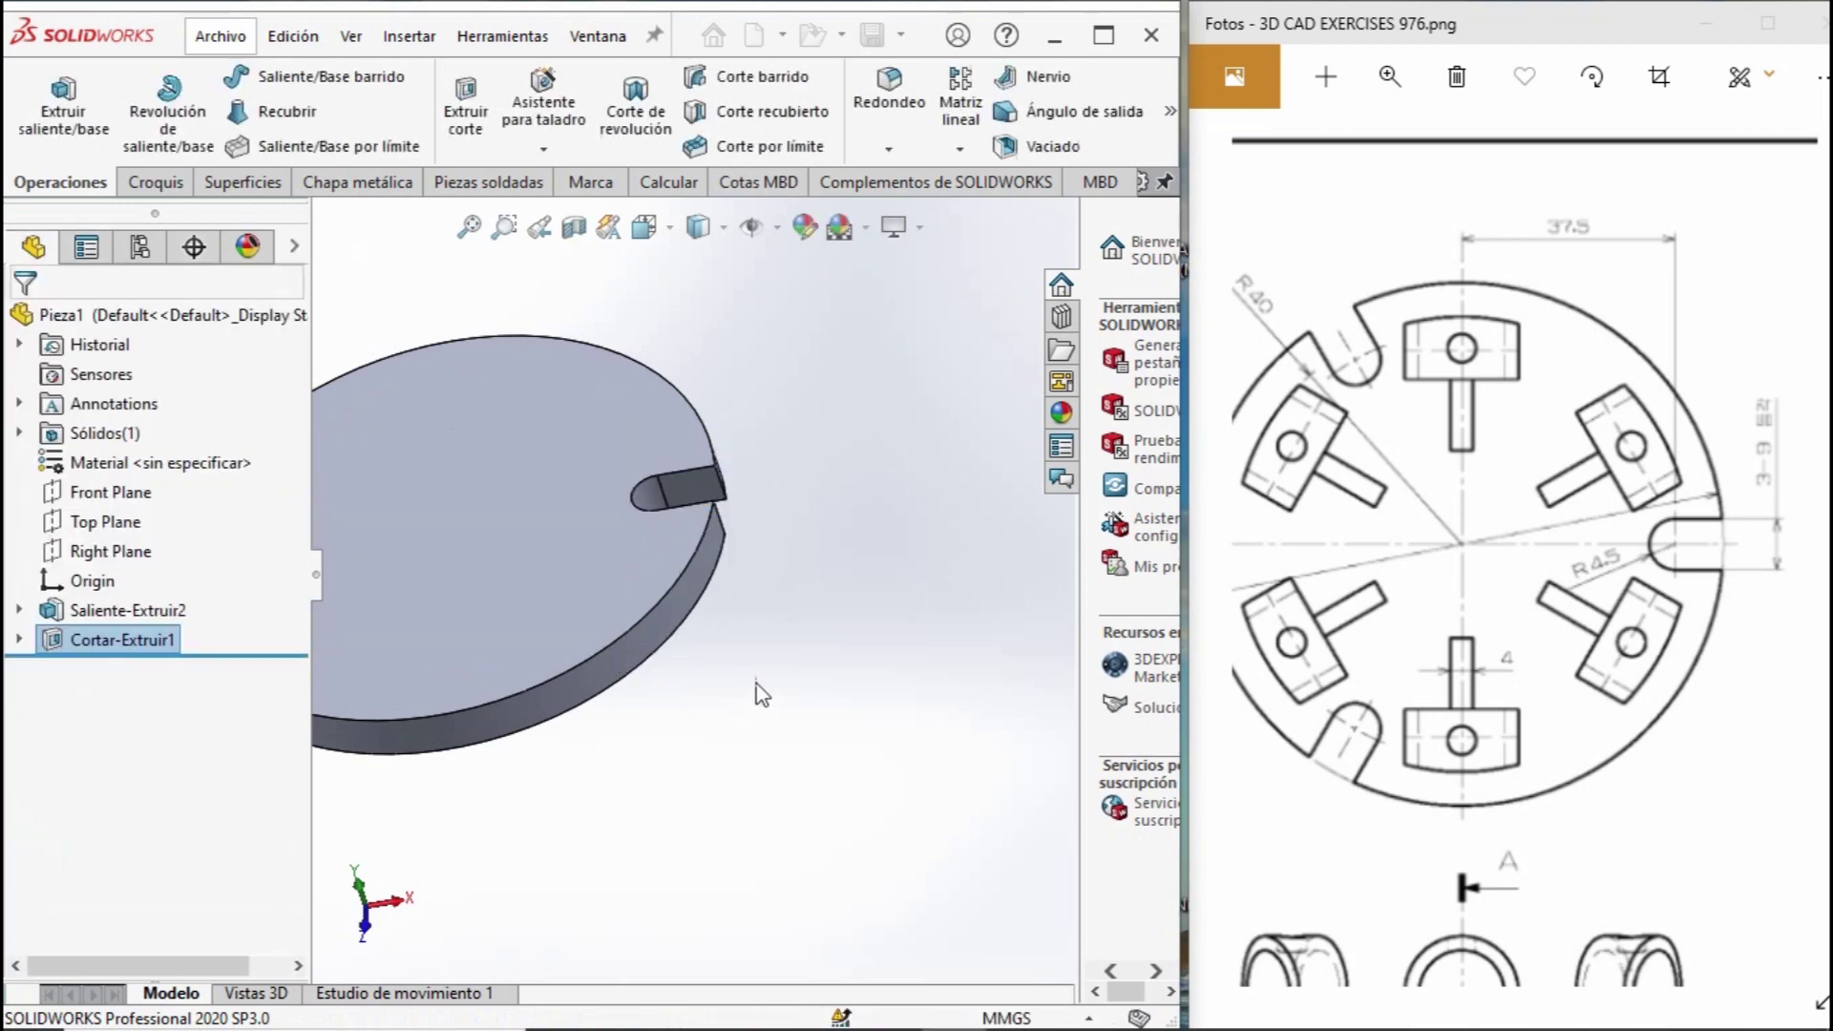
pyautogui.hotkey('ctrl', '5')
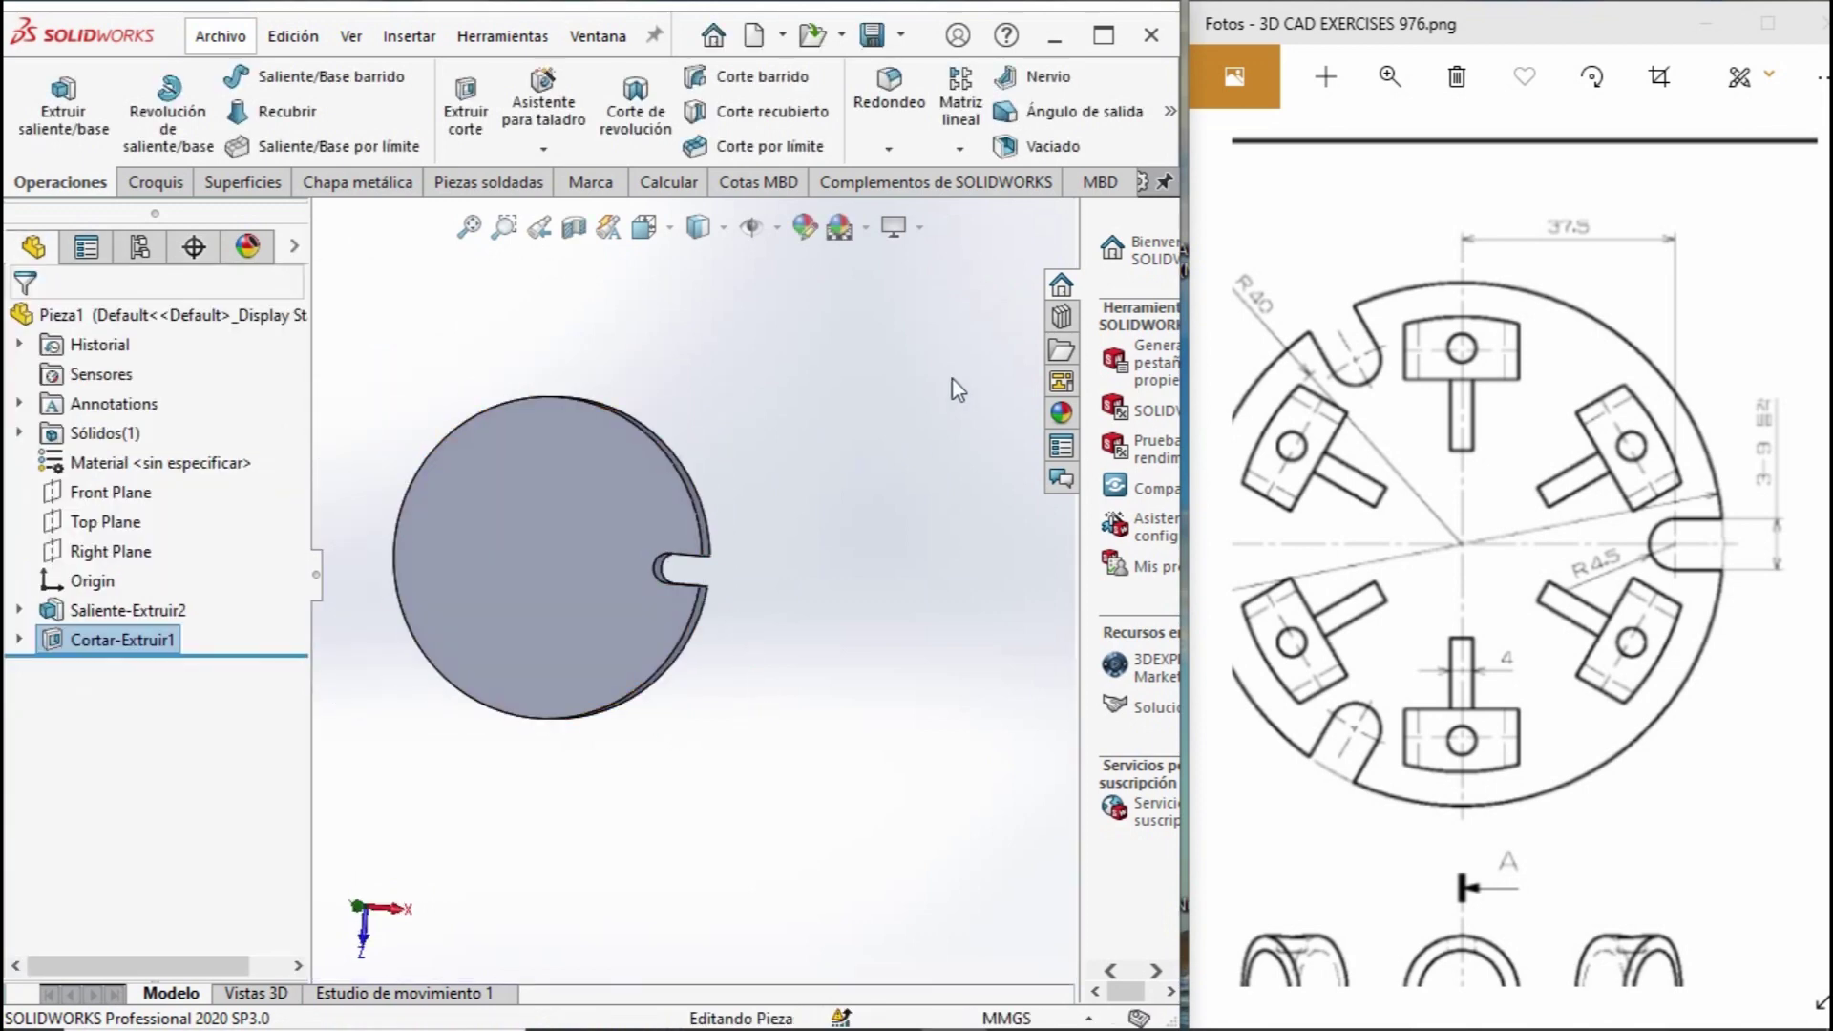
# Circular-pattern the notch around the disc edge into 3 equally spaced instances.
pyautogui.click(961, 151)
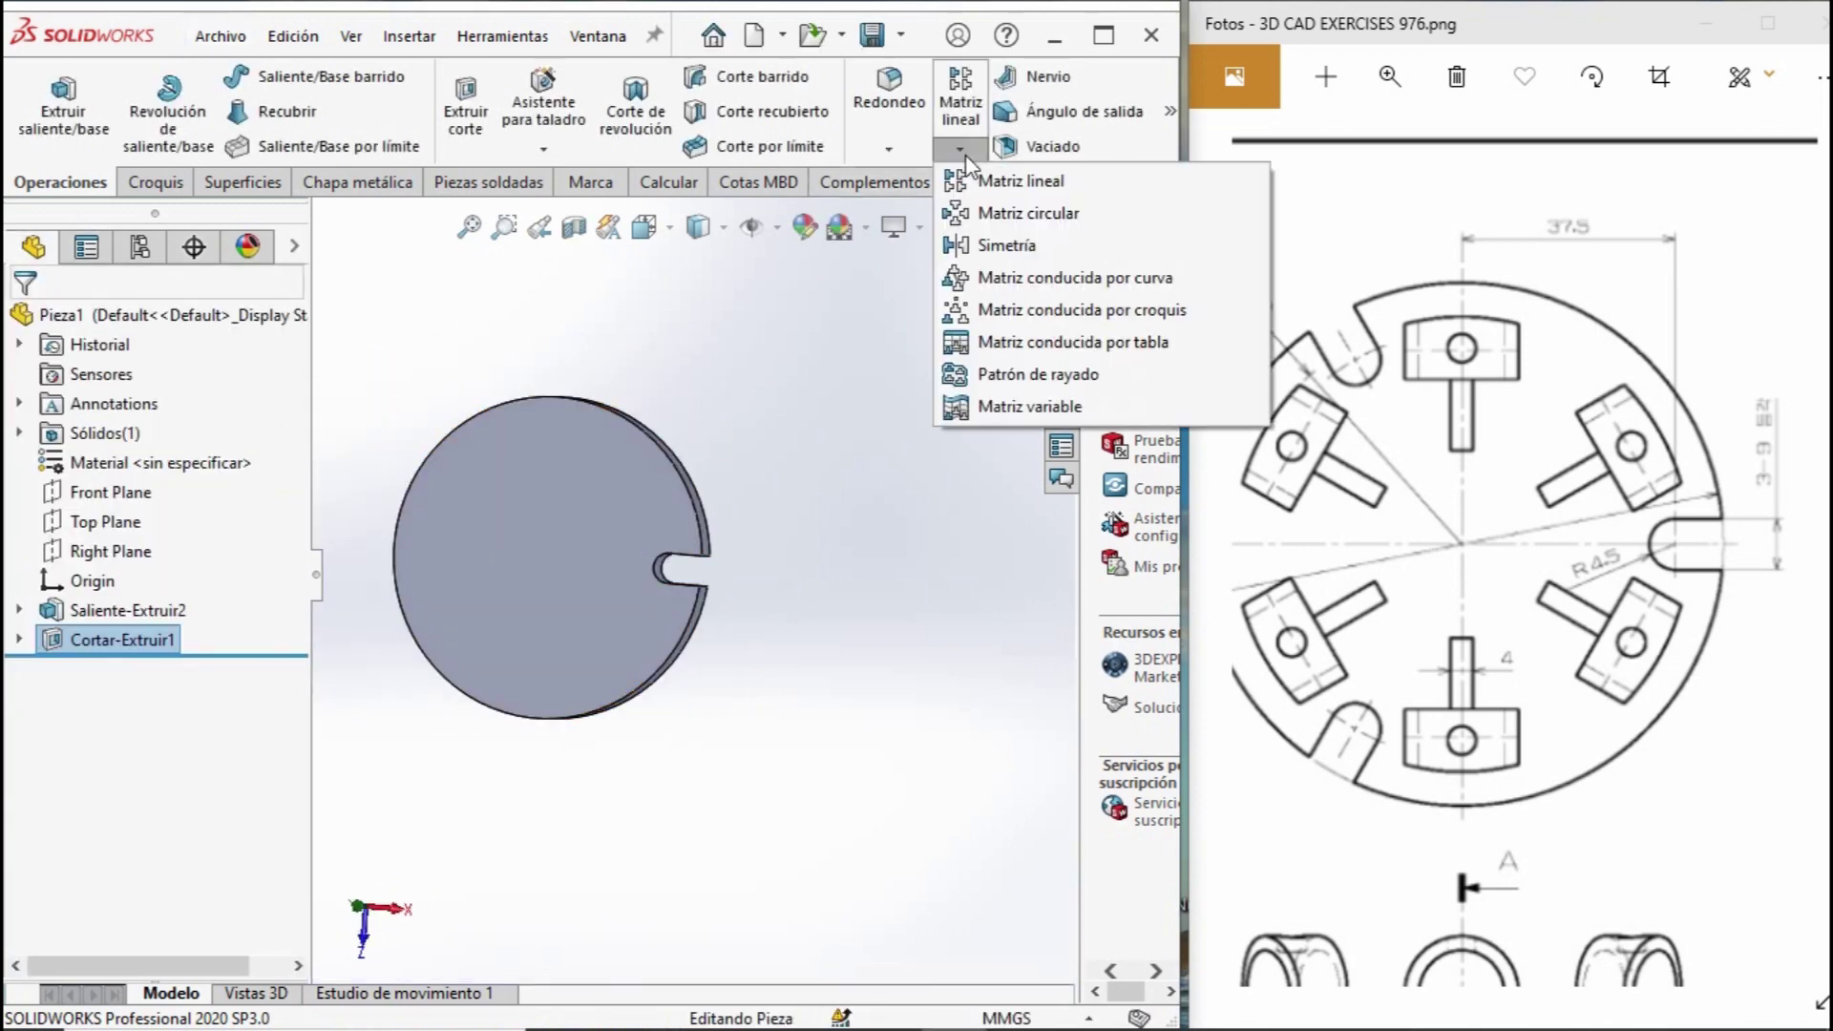
pyautogui.click(1062, 217)
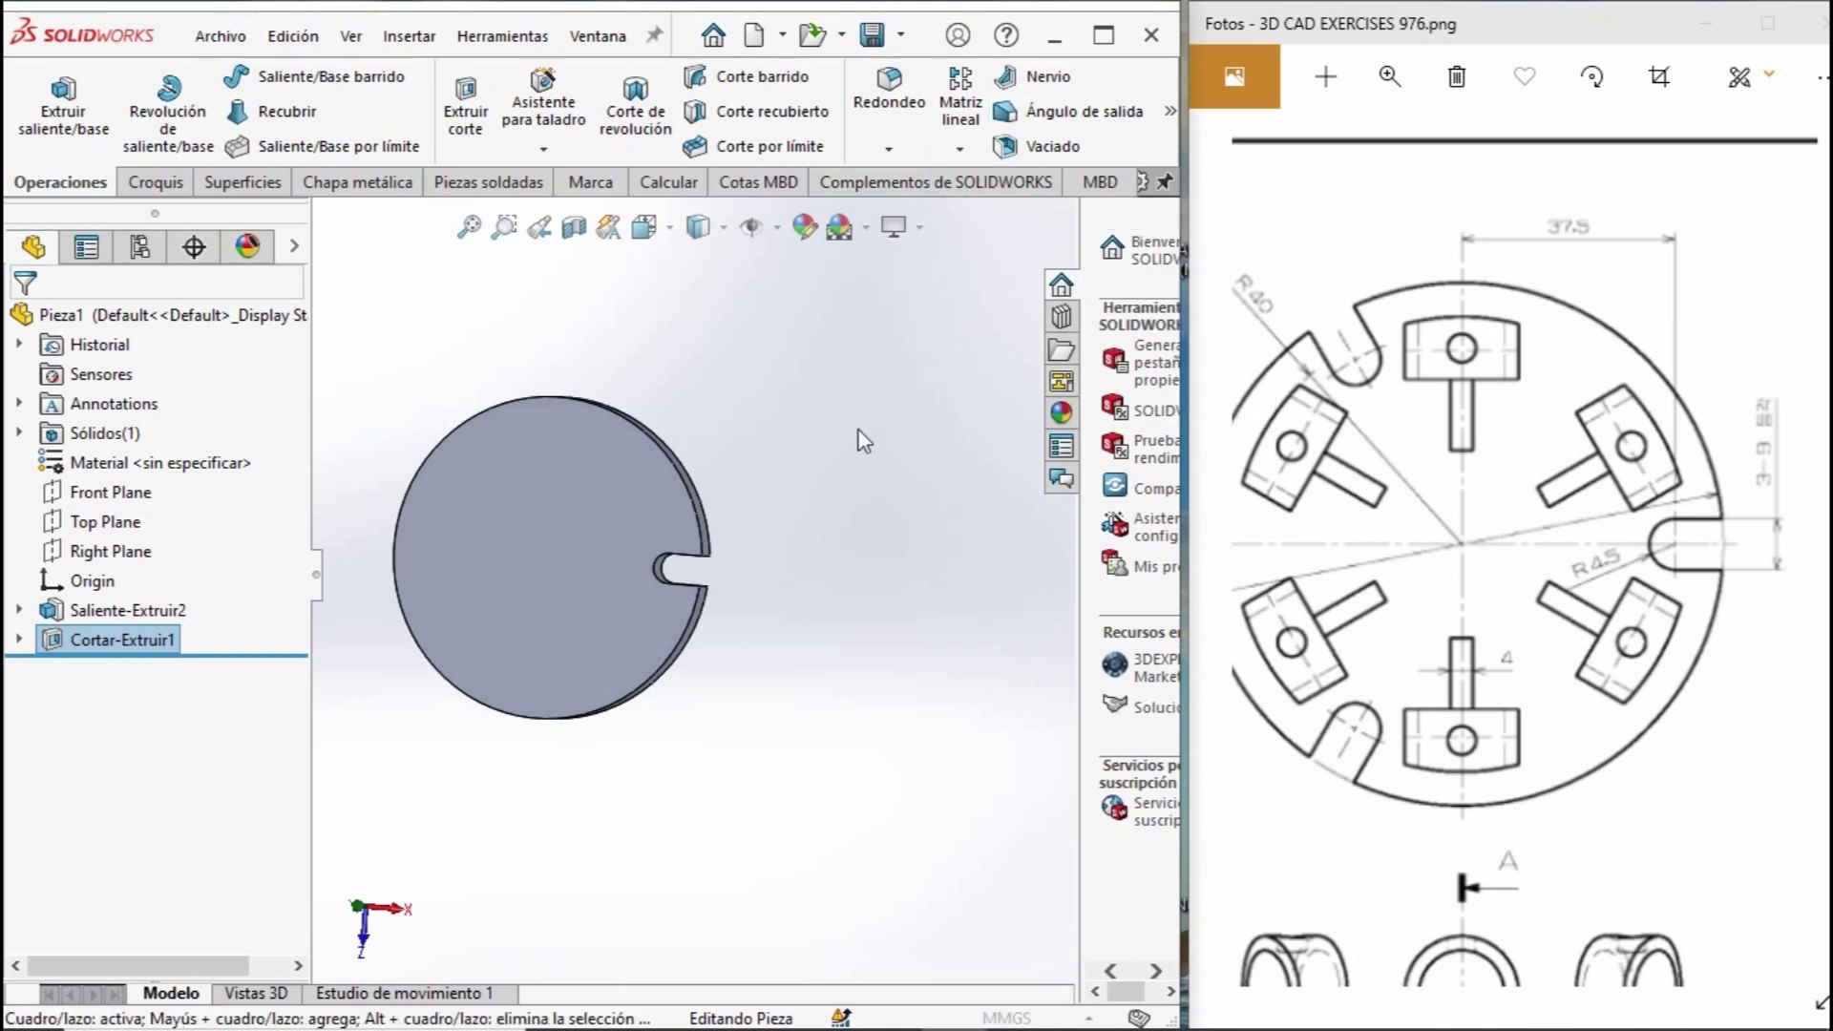
pyautogui.click(661, 455)
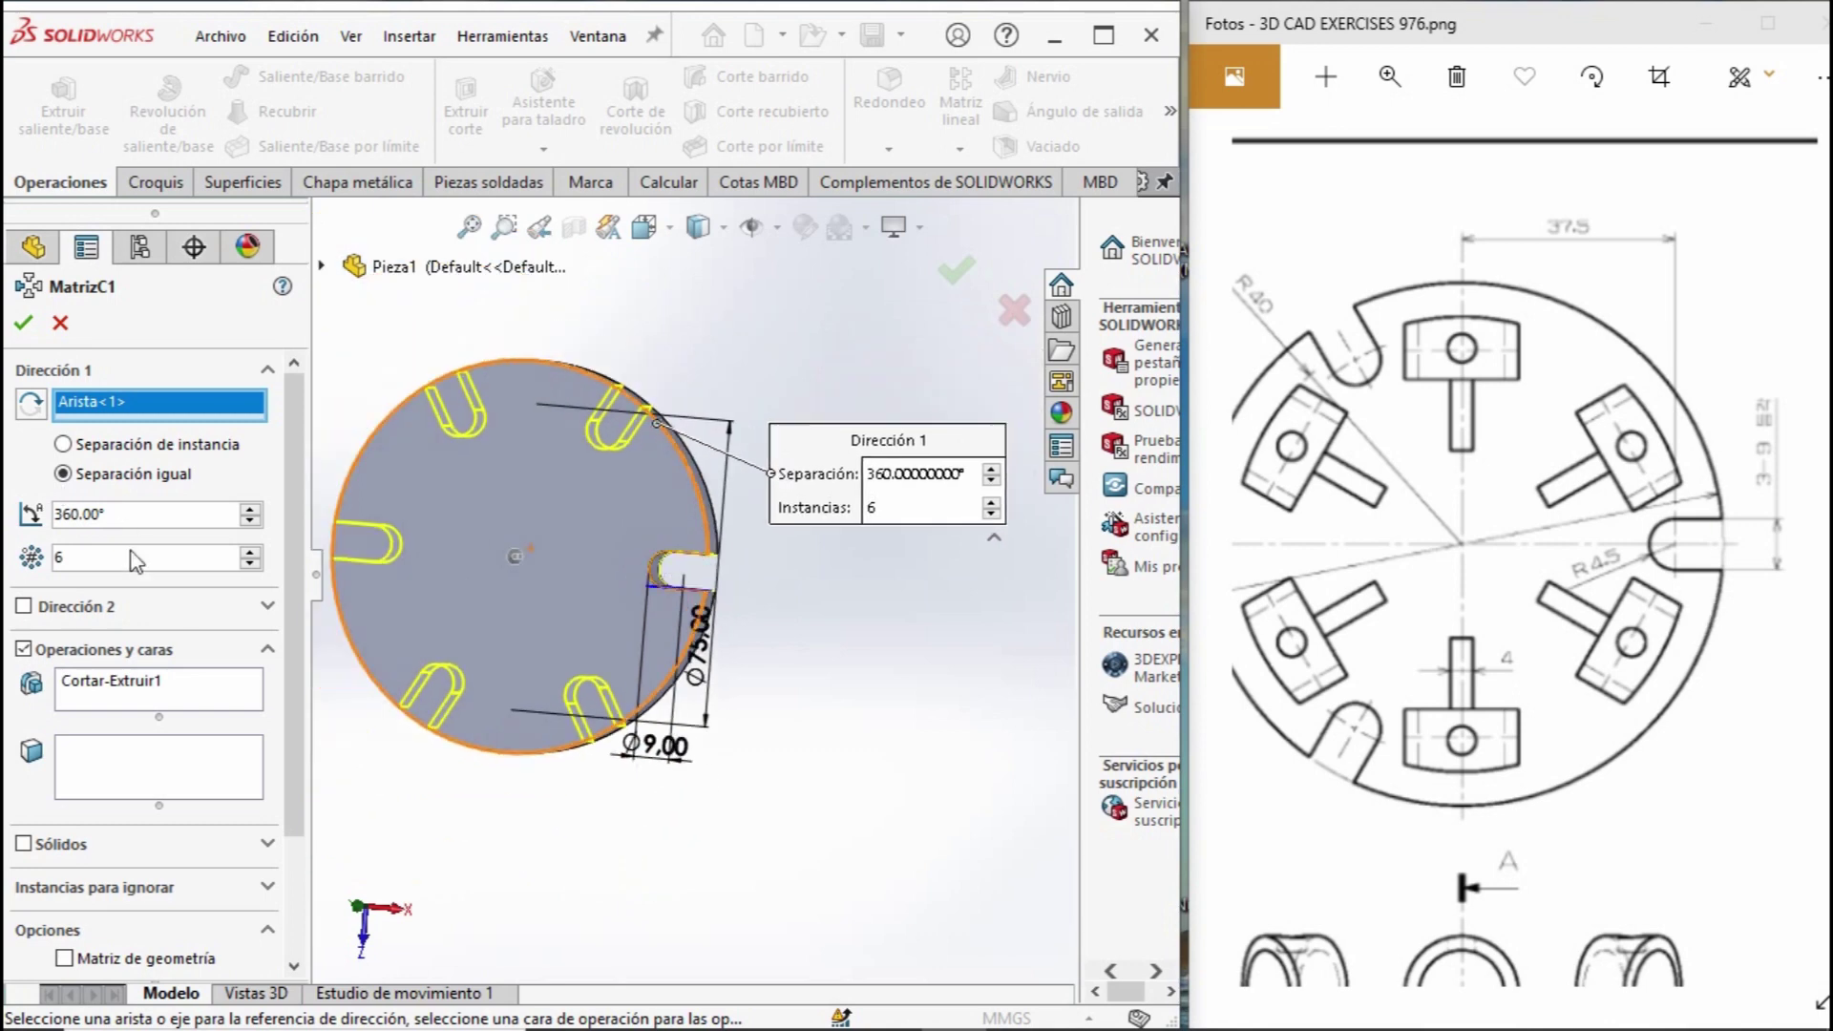
pyautogui.press('BackSpace')
pyautogui.write('3')
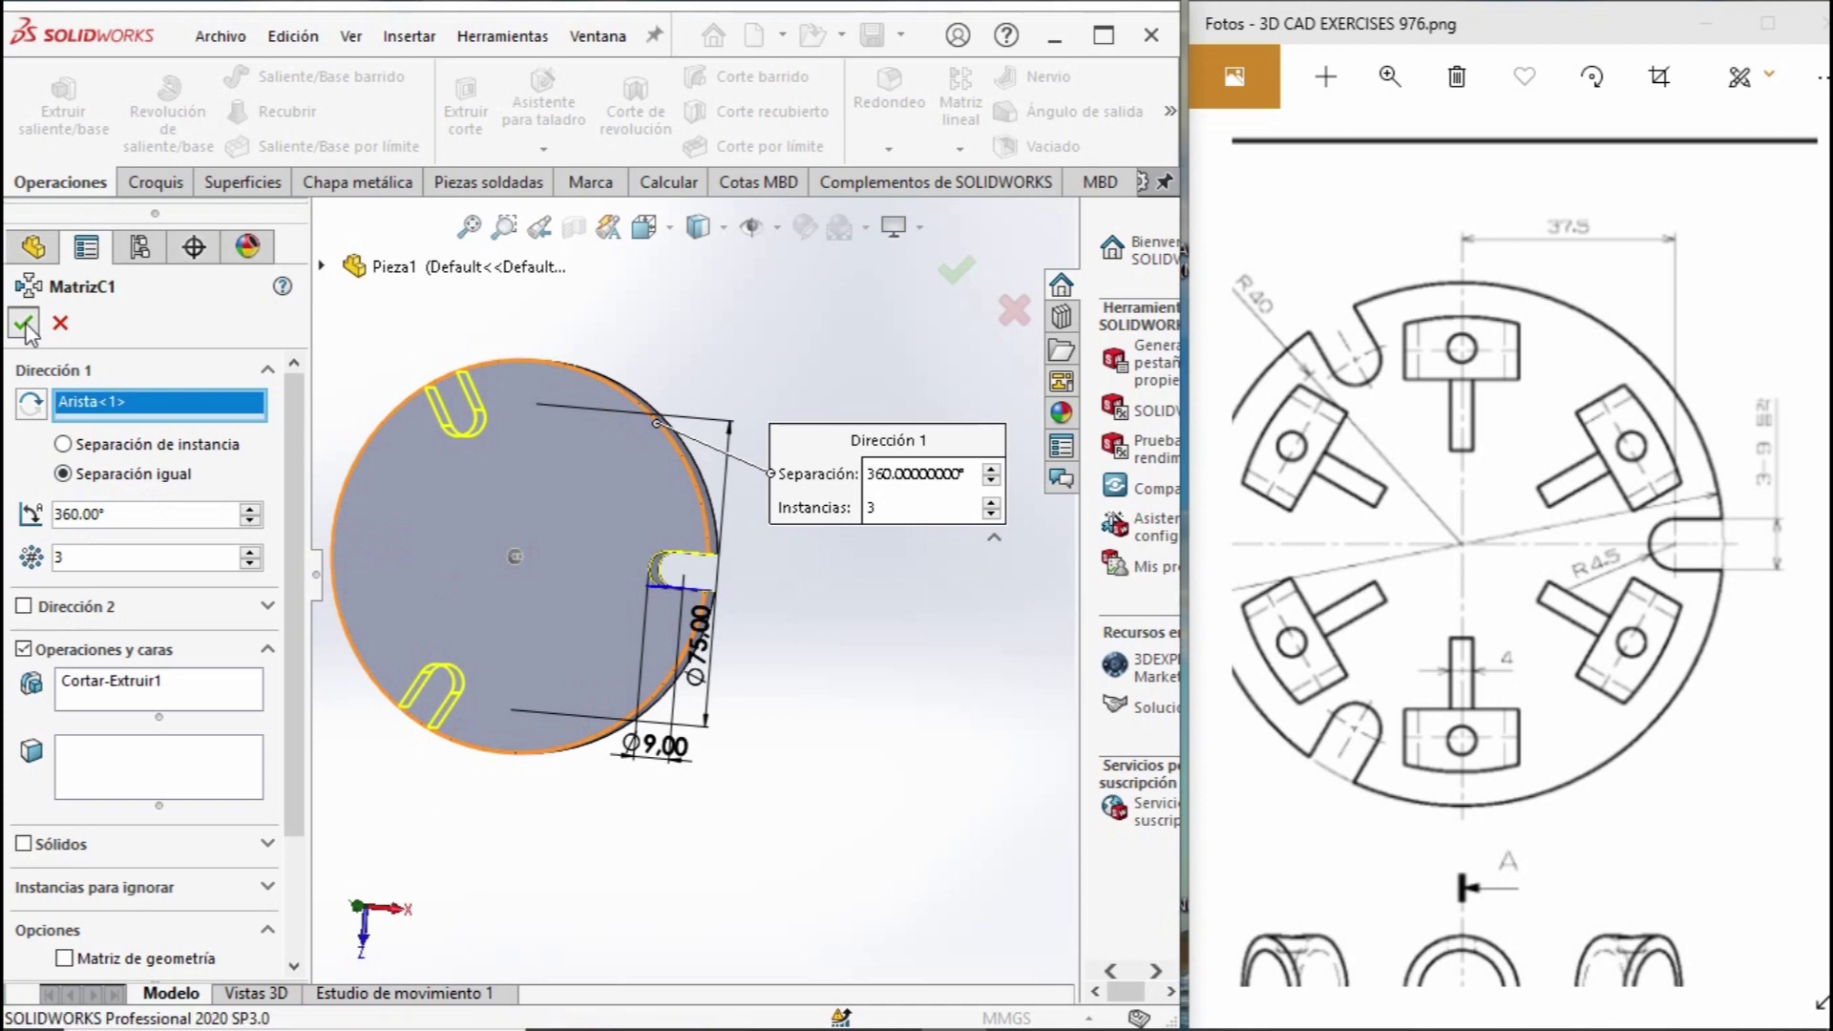
pyautogui.press('Return')
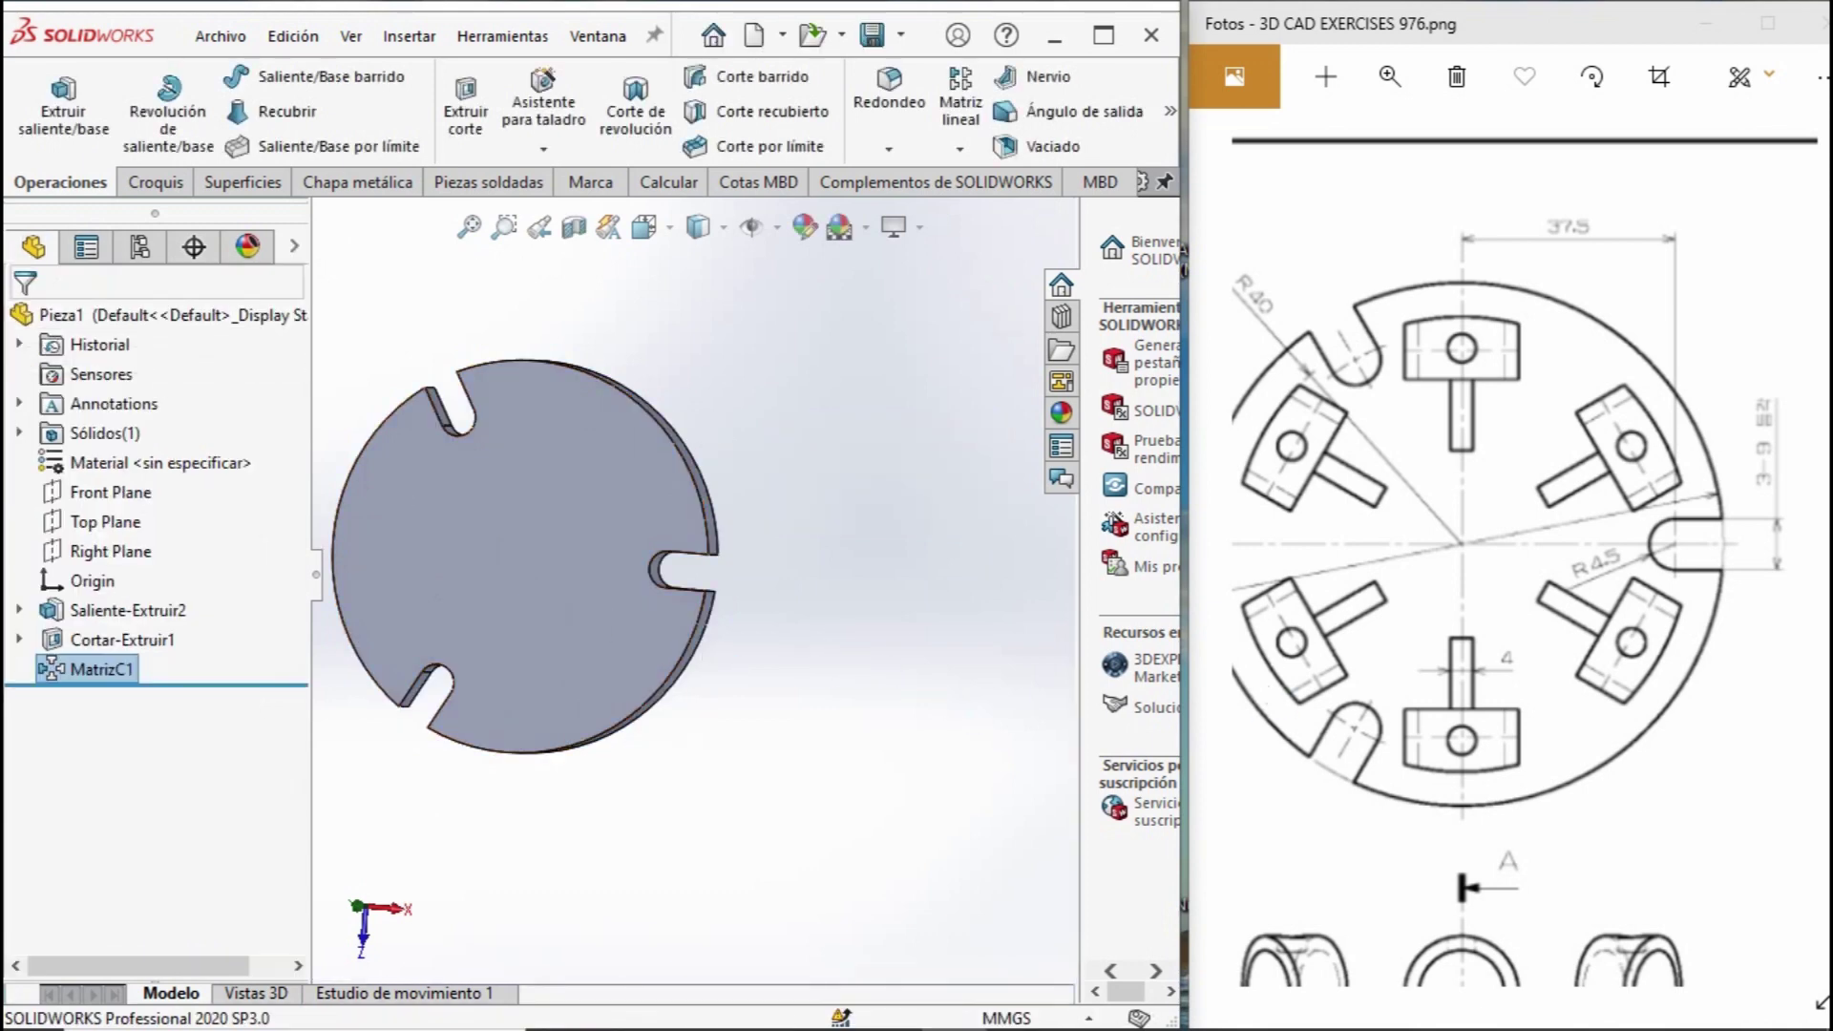
pyautogui.moveTo(1234, 707); pyautogui.dragTo(1319, 668)
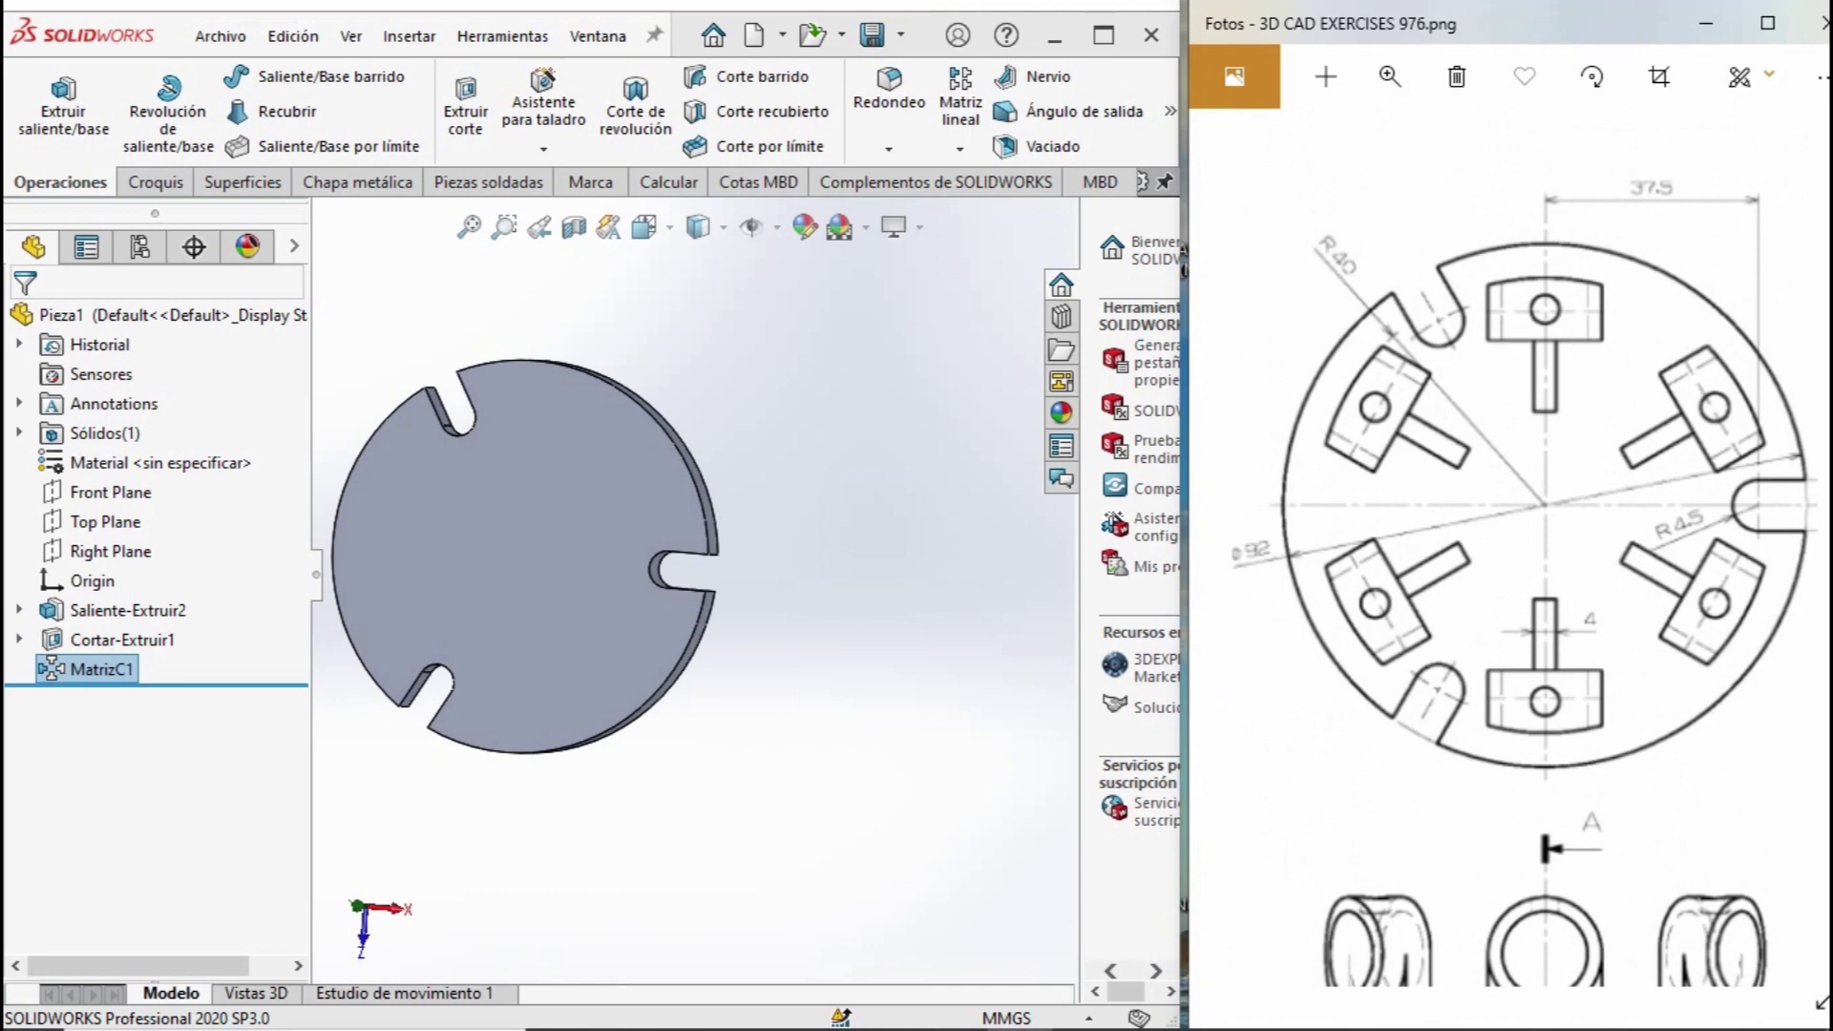
pyautogui.click(160, 183)
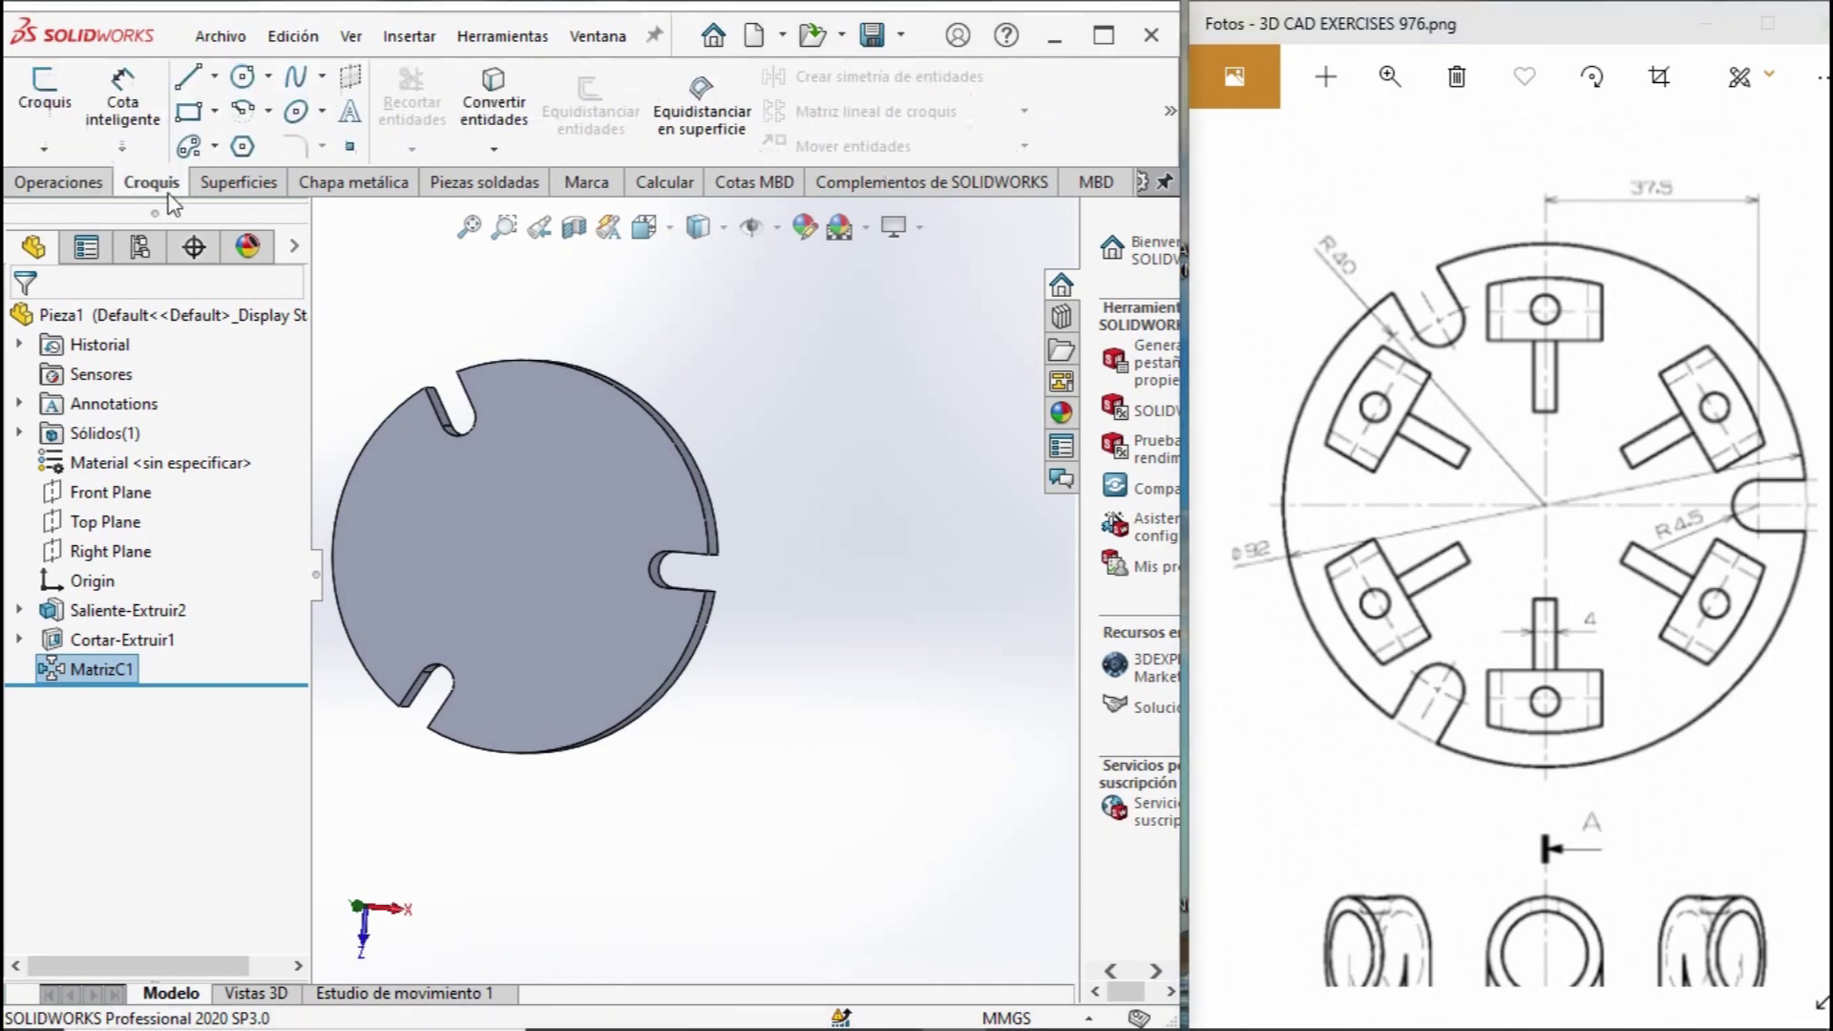
# On the disc face, sketch a circle at the origin and dimension it Ø80 mm.
pyautogui.click(38, 90)
pyautogui.click(572, 490)
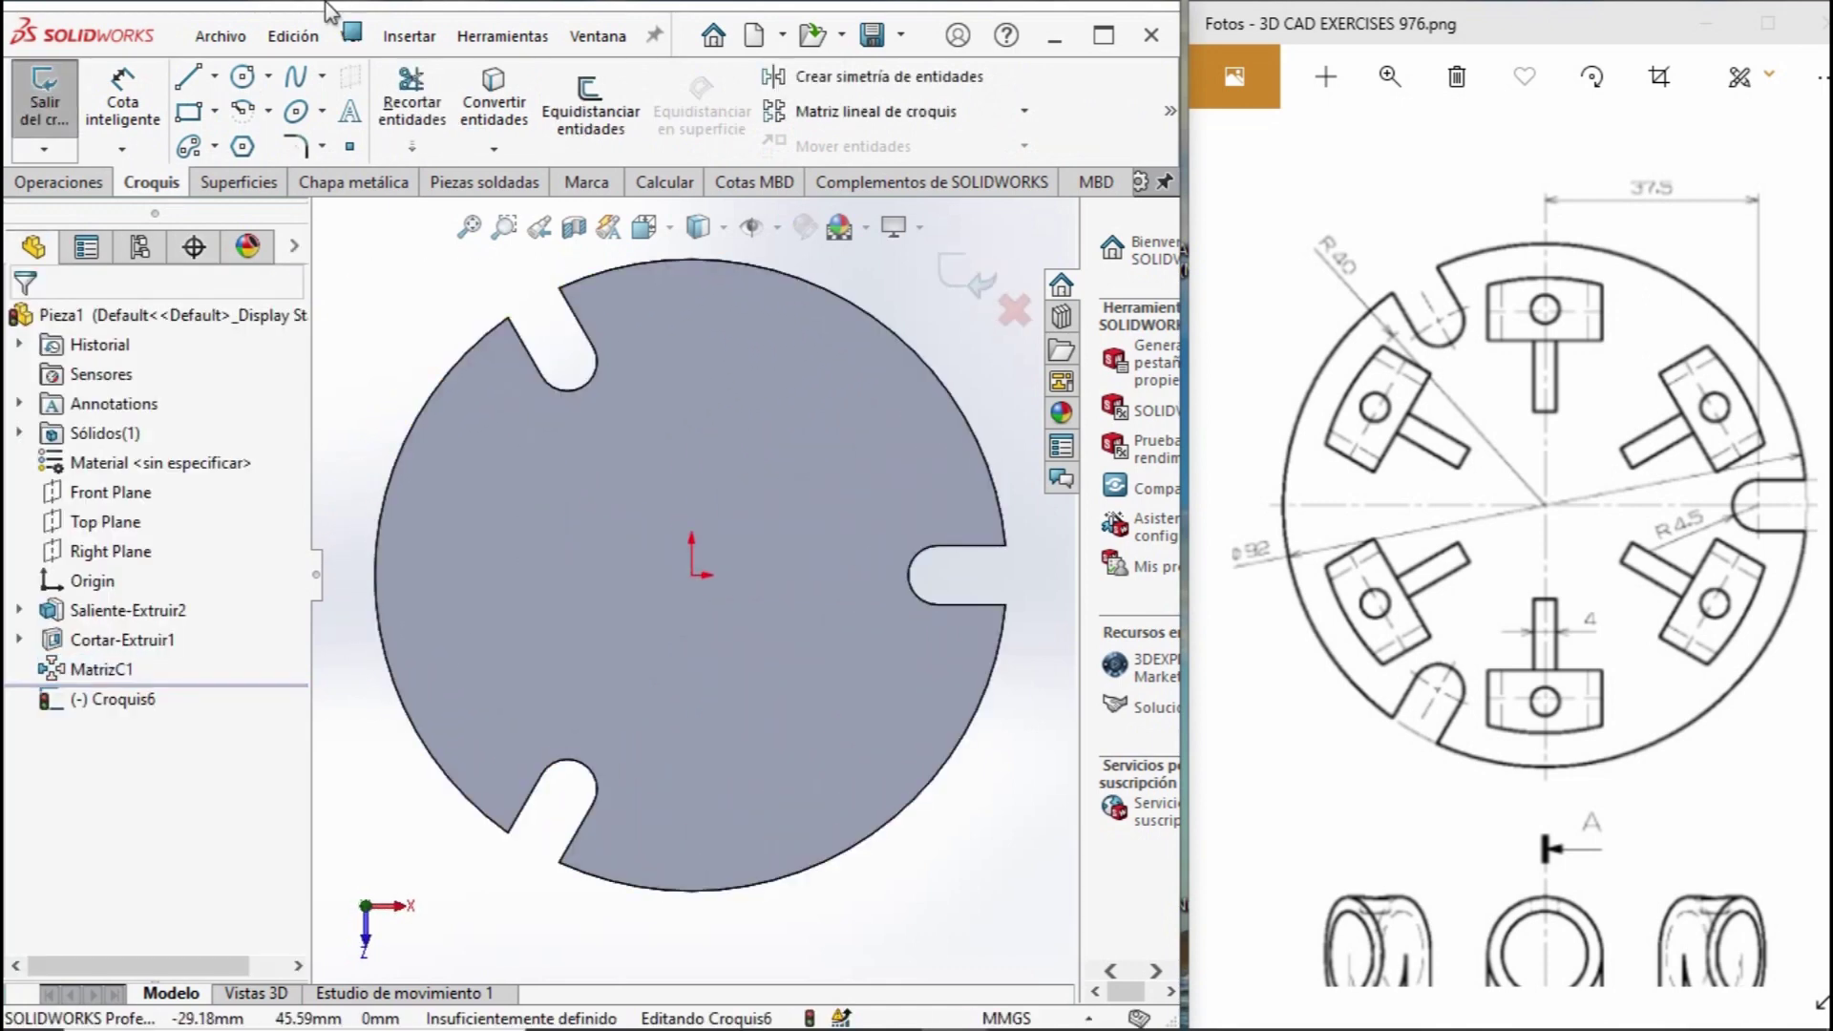
pyautogui.click(243, 76)
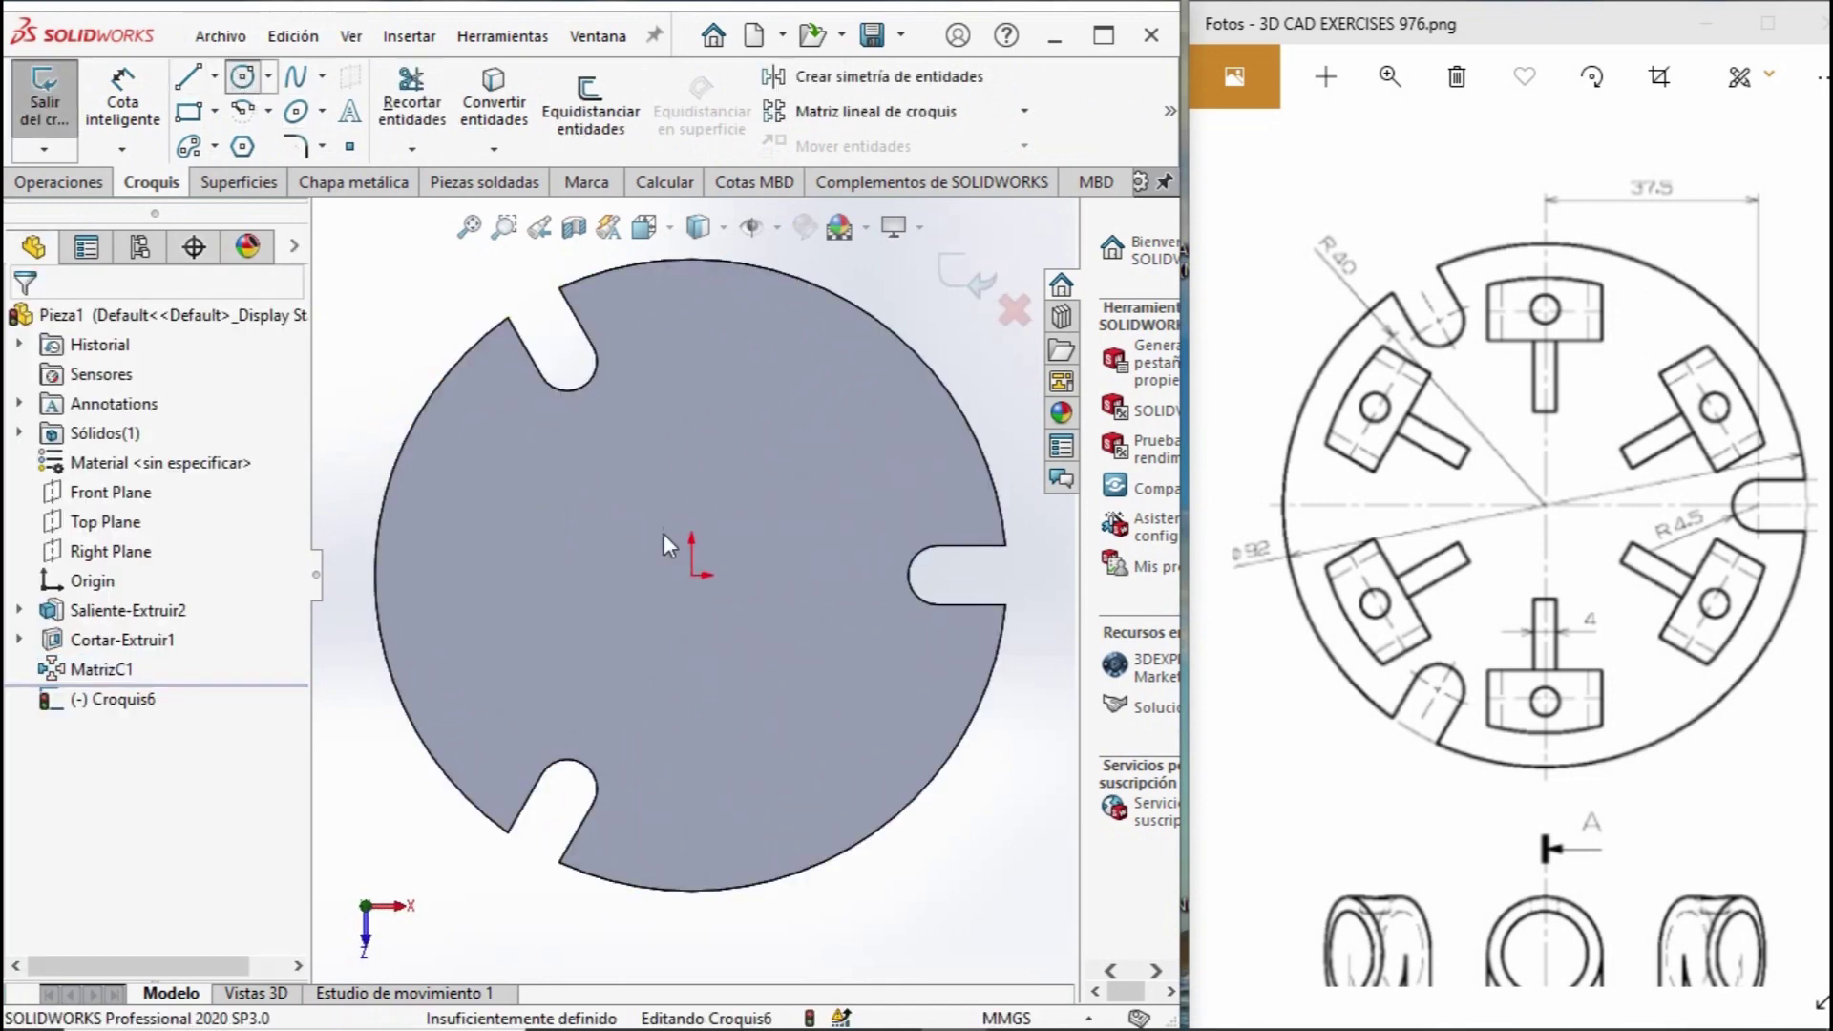
pyautogui.click(691, 574)
pyautogui.click(853, 412)
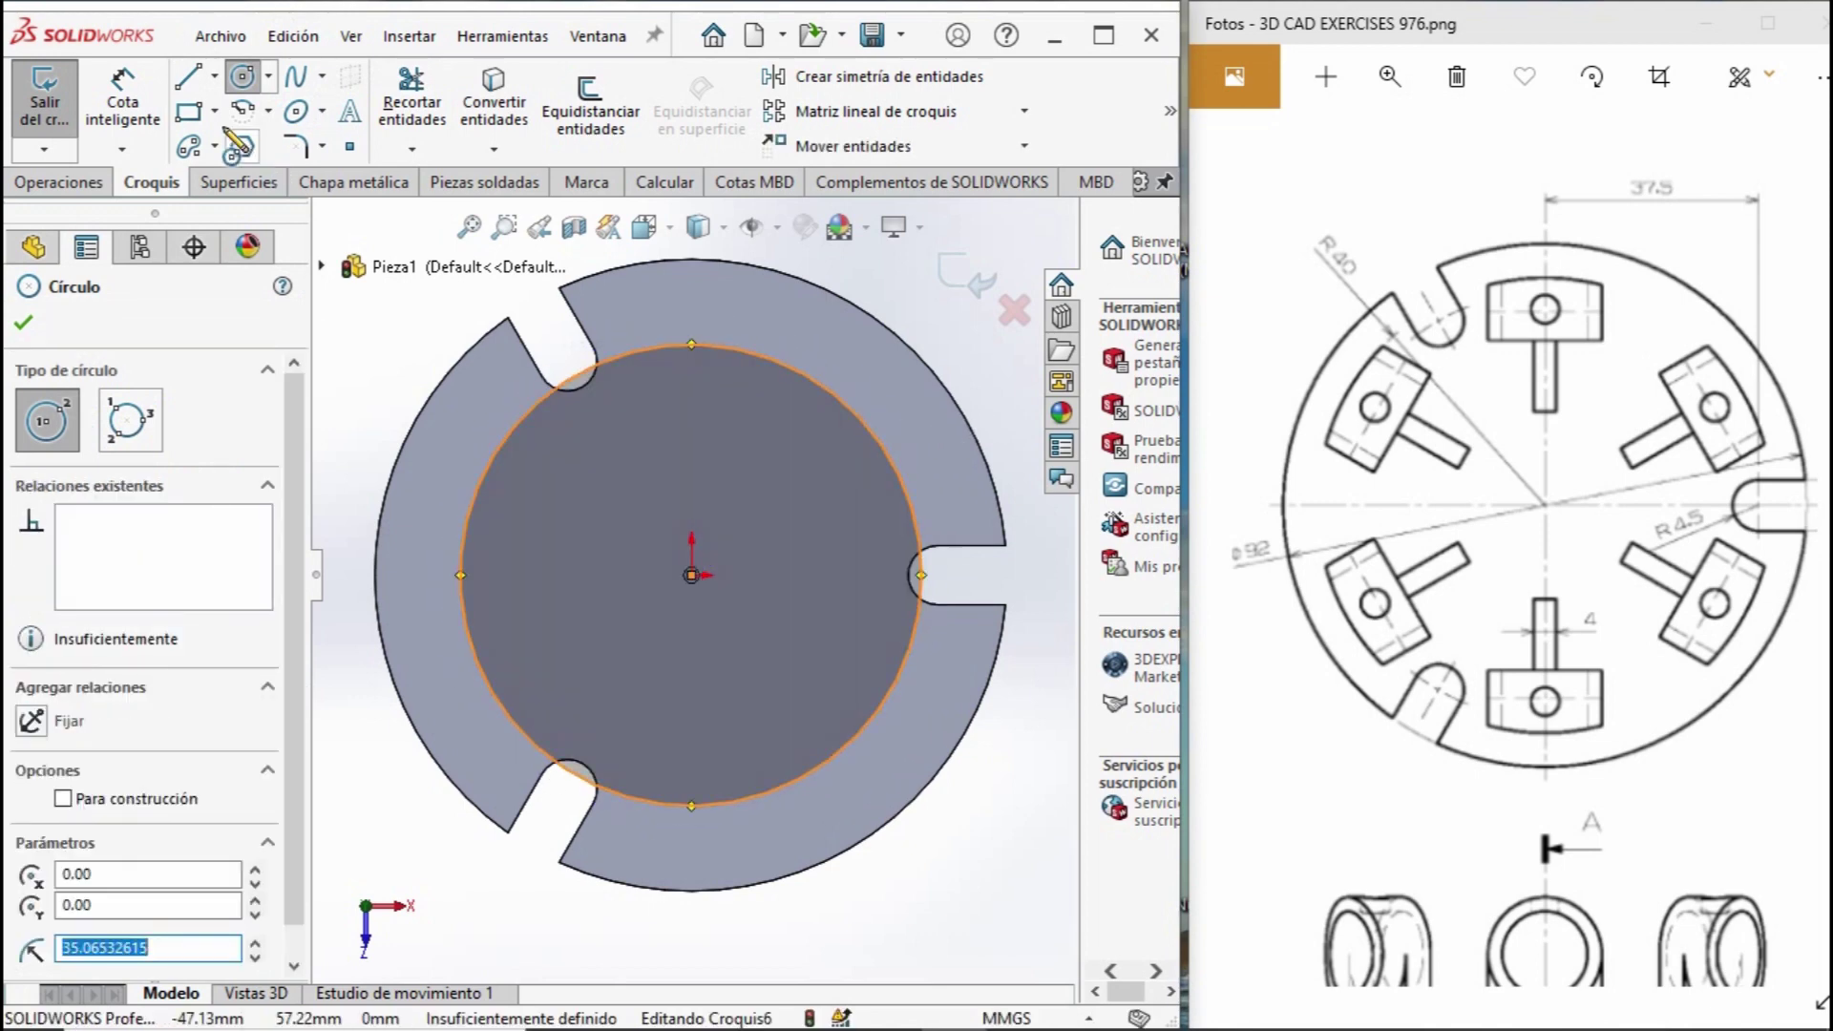
pyautogui.click(132, 124)
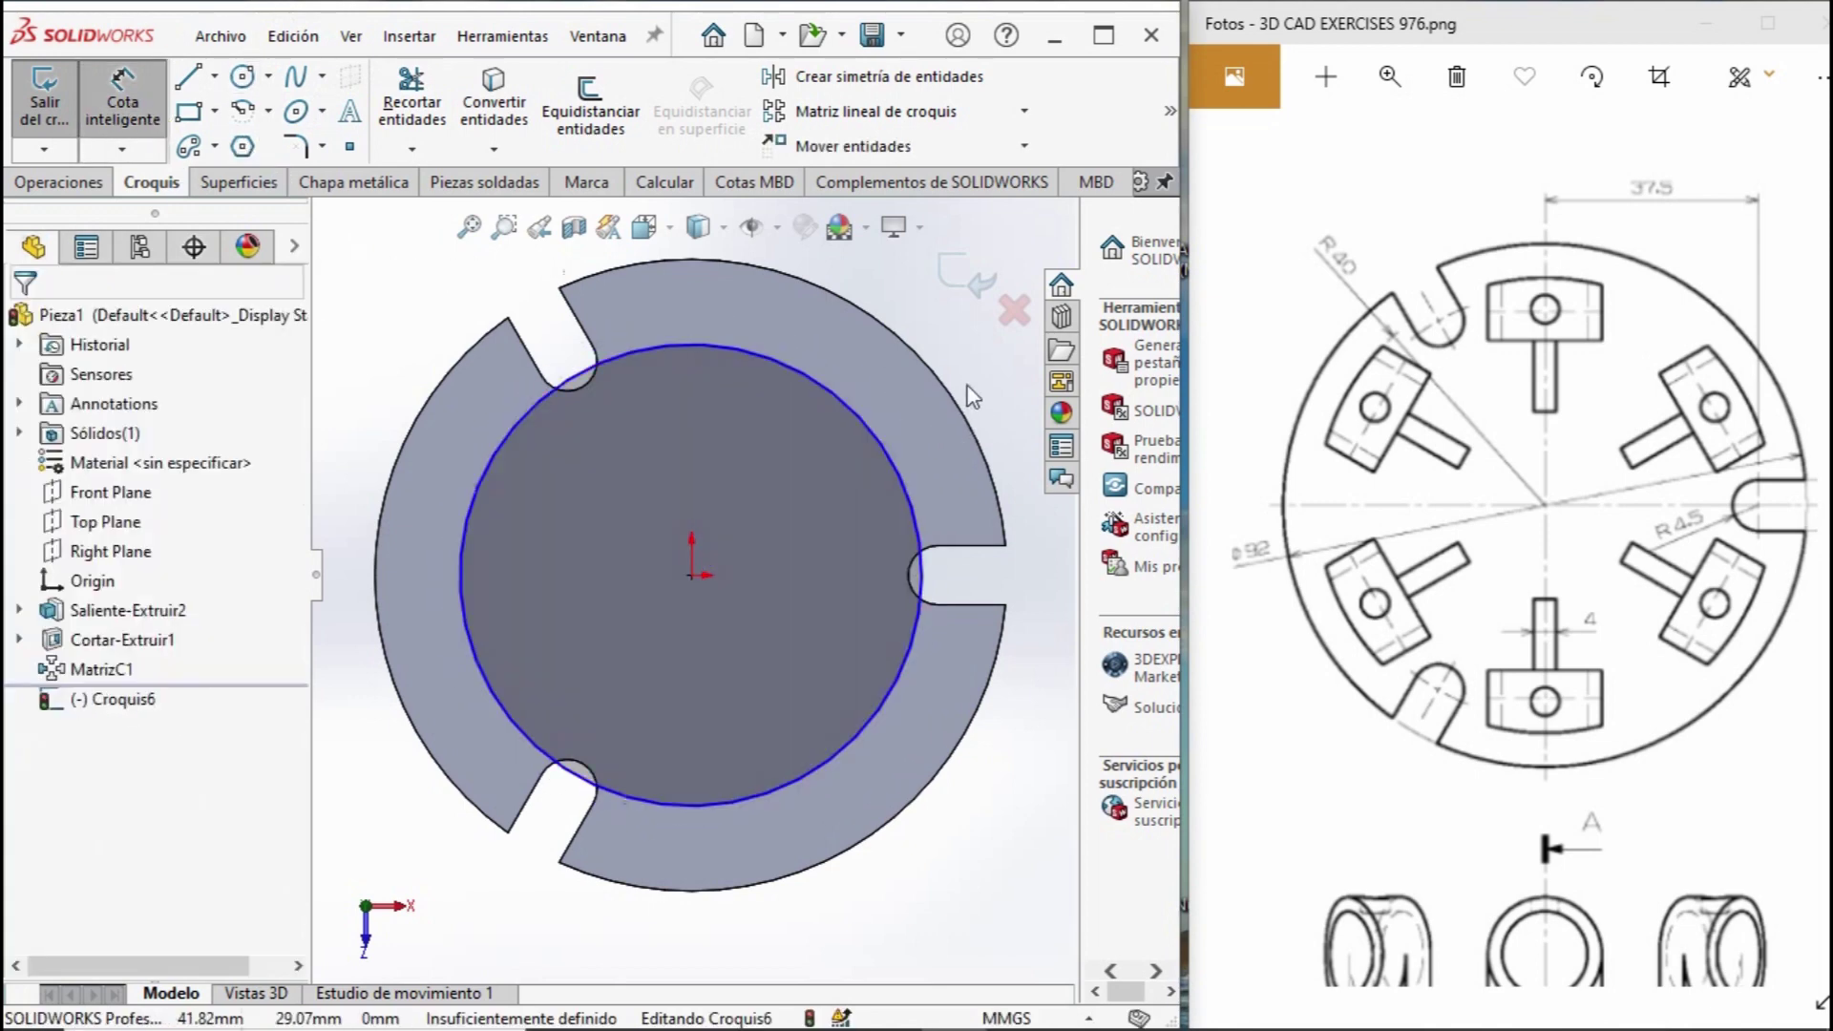
pyautogui.click(850, 399)
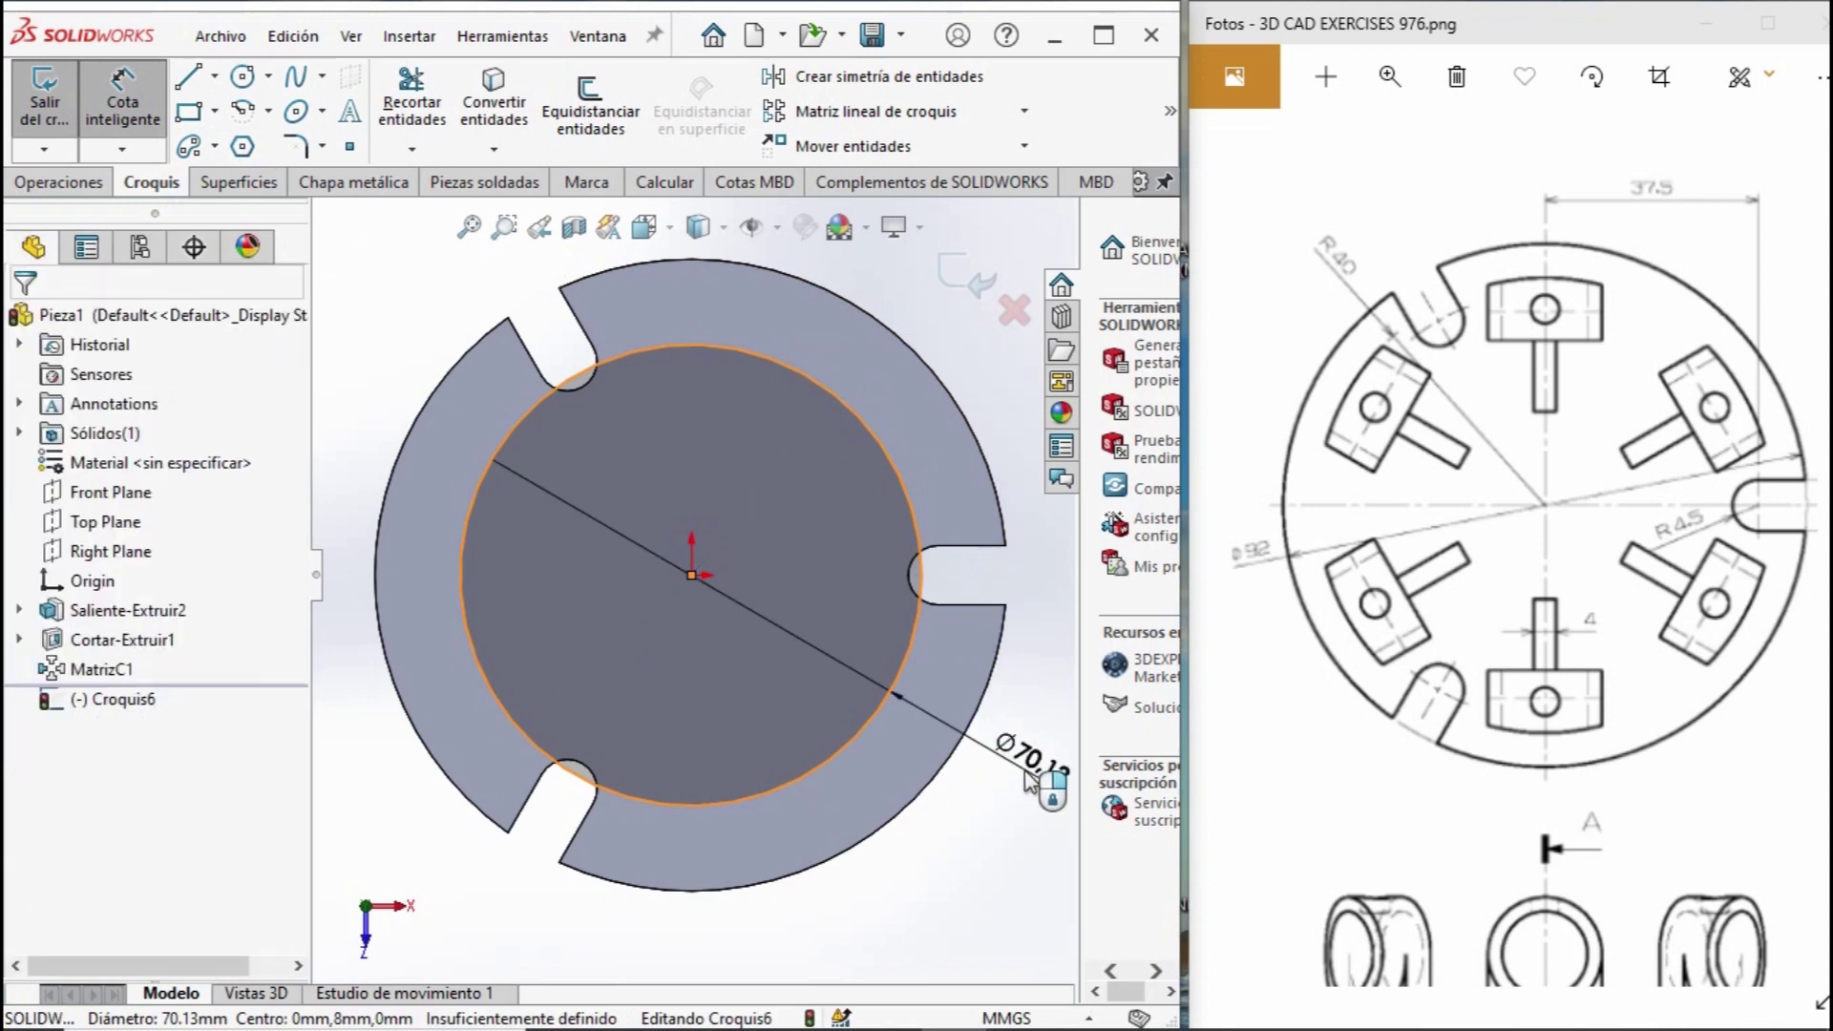
pyautogui.click(1027, 774)
pyautogui.write('80')
pyautogui.press('Return')
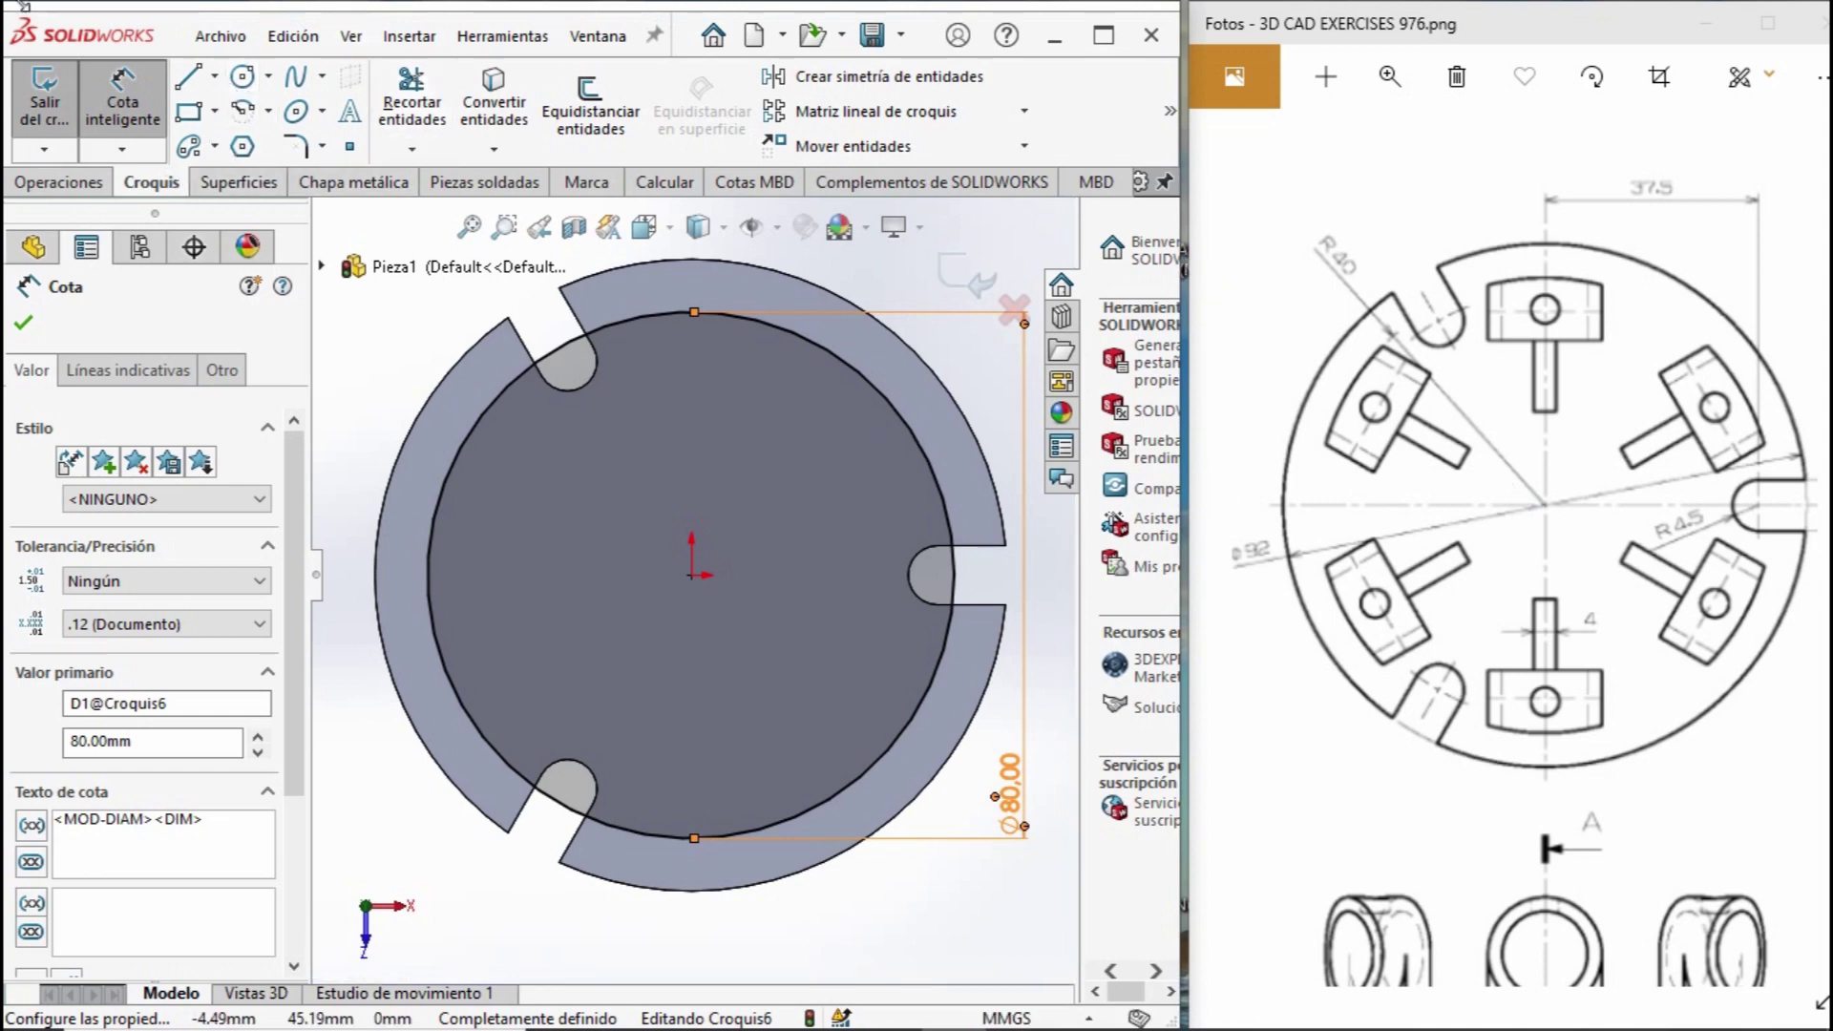
pyautogui.click(215, 76)
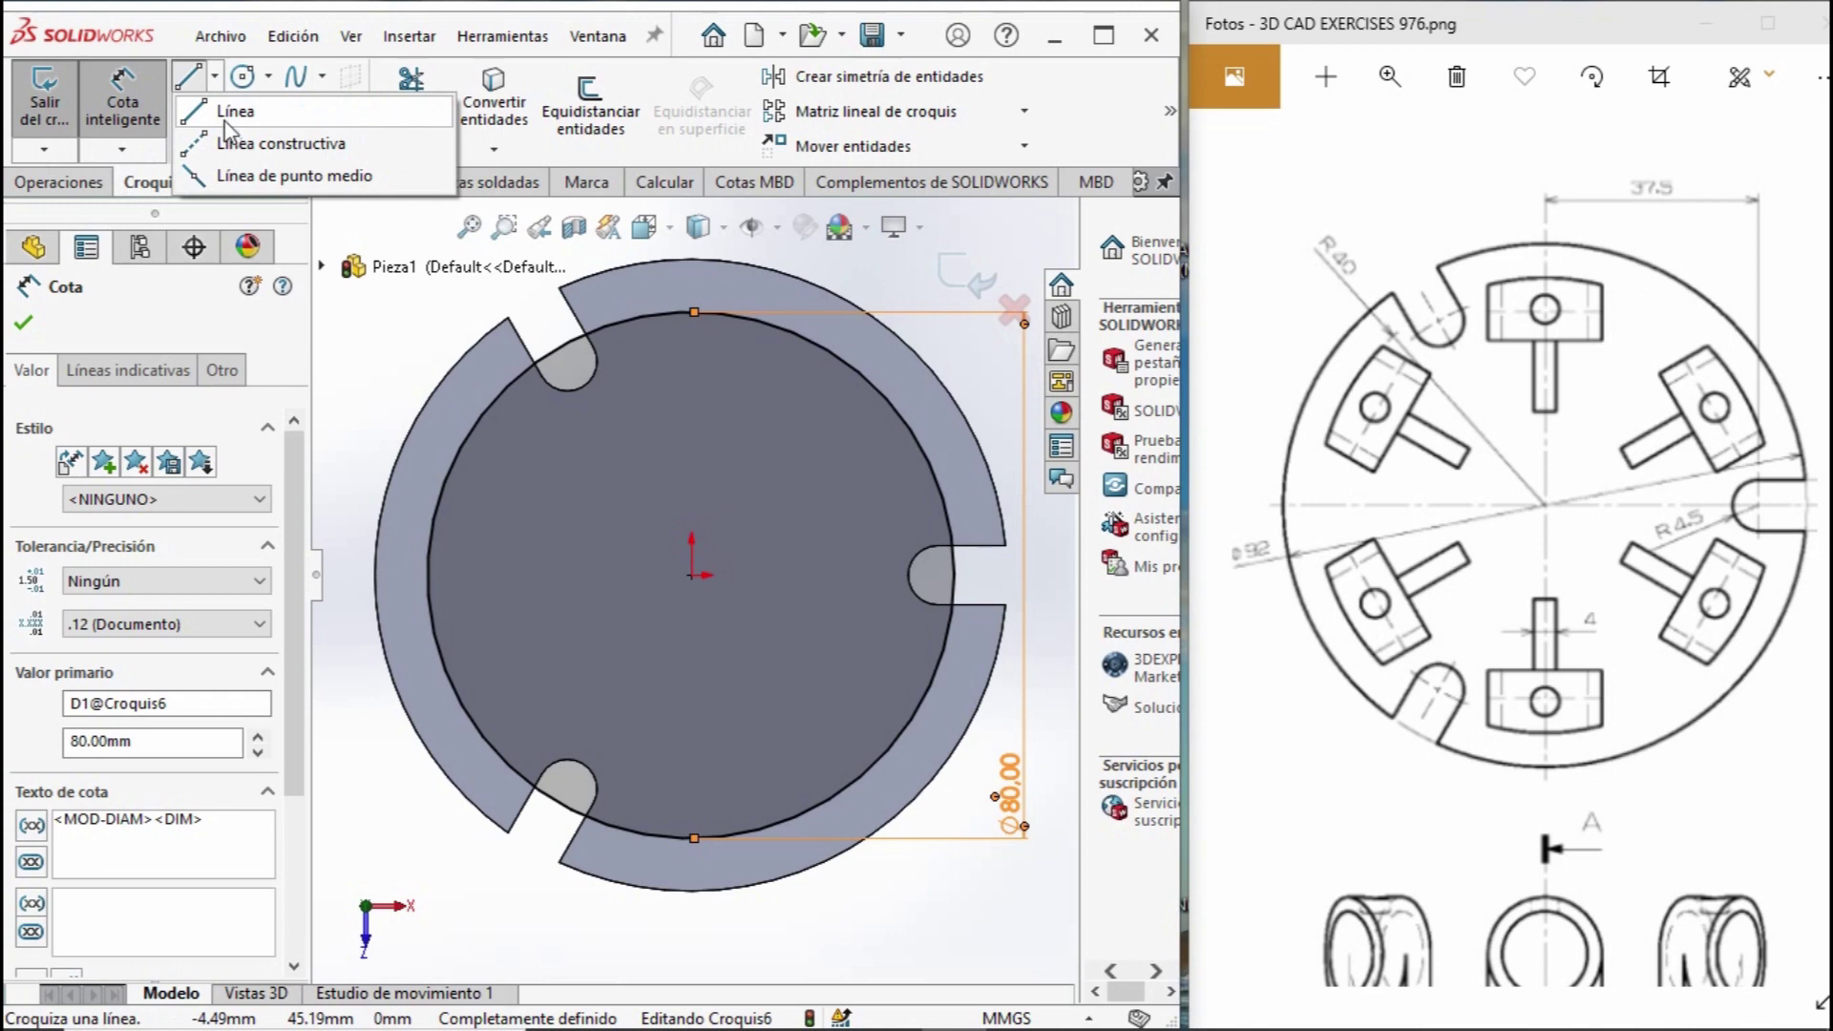
# Draw a vertical line from the origin to the rim and a short midpoint horizontal line across it.
pyautogui.click(267, 110)
pyautogui.click(692, 575)
pyautogui.click(691, 263)
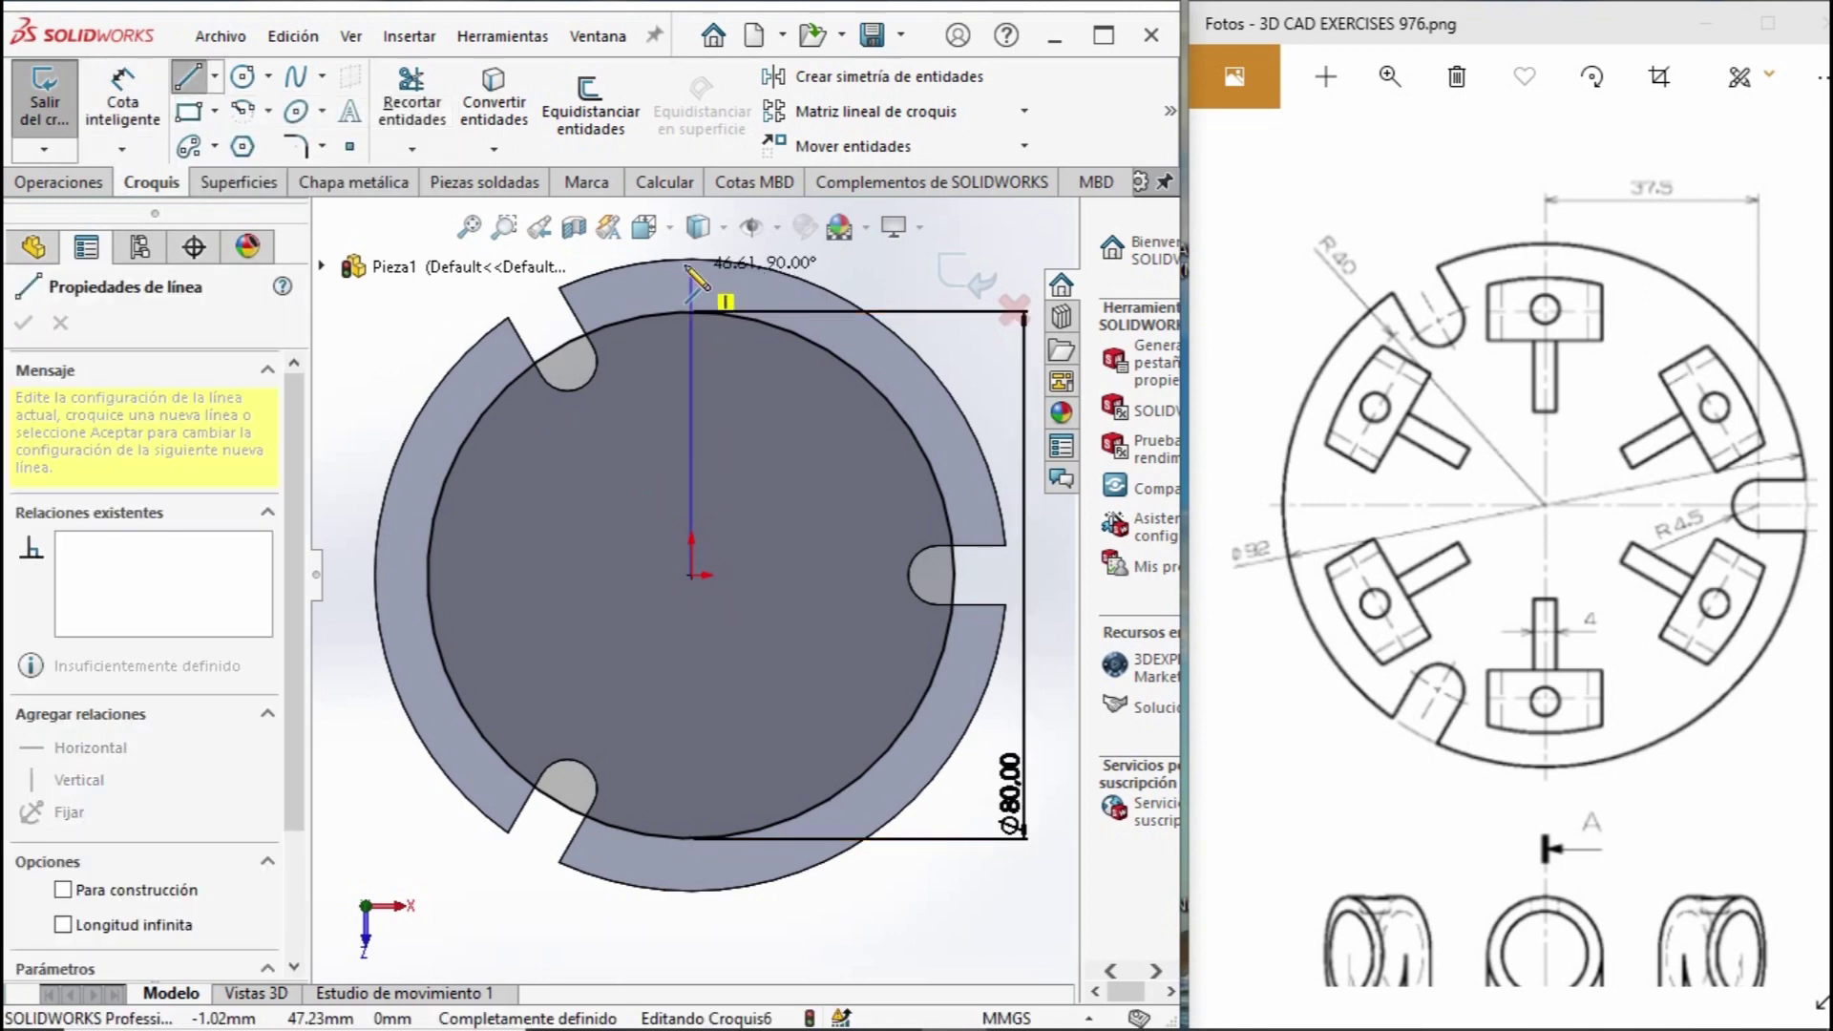
pyautogui.press('Escape')
pyautogui.press('Escape')
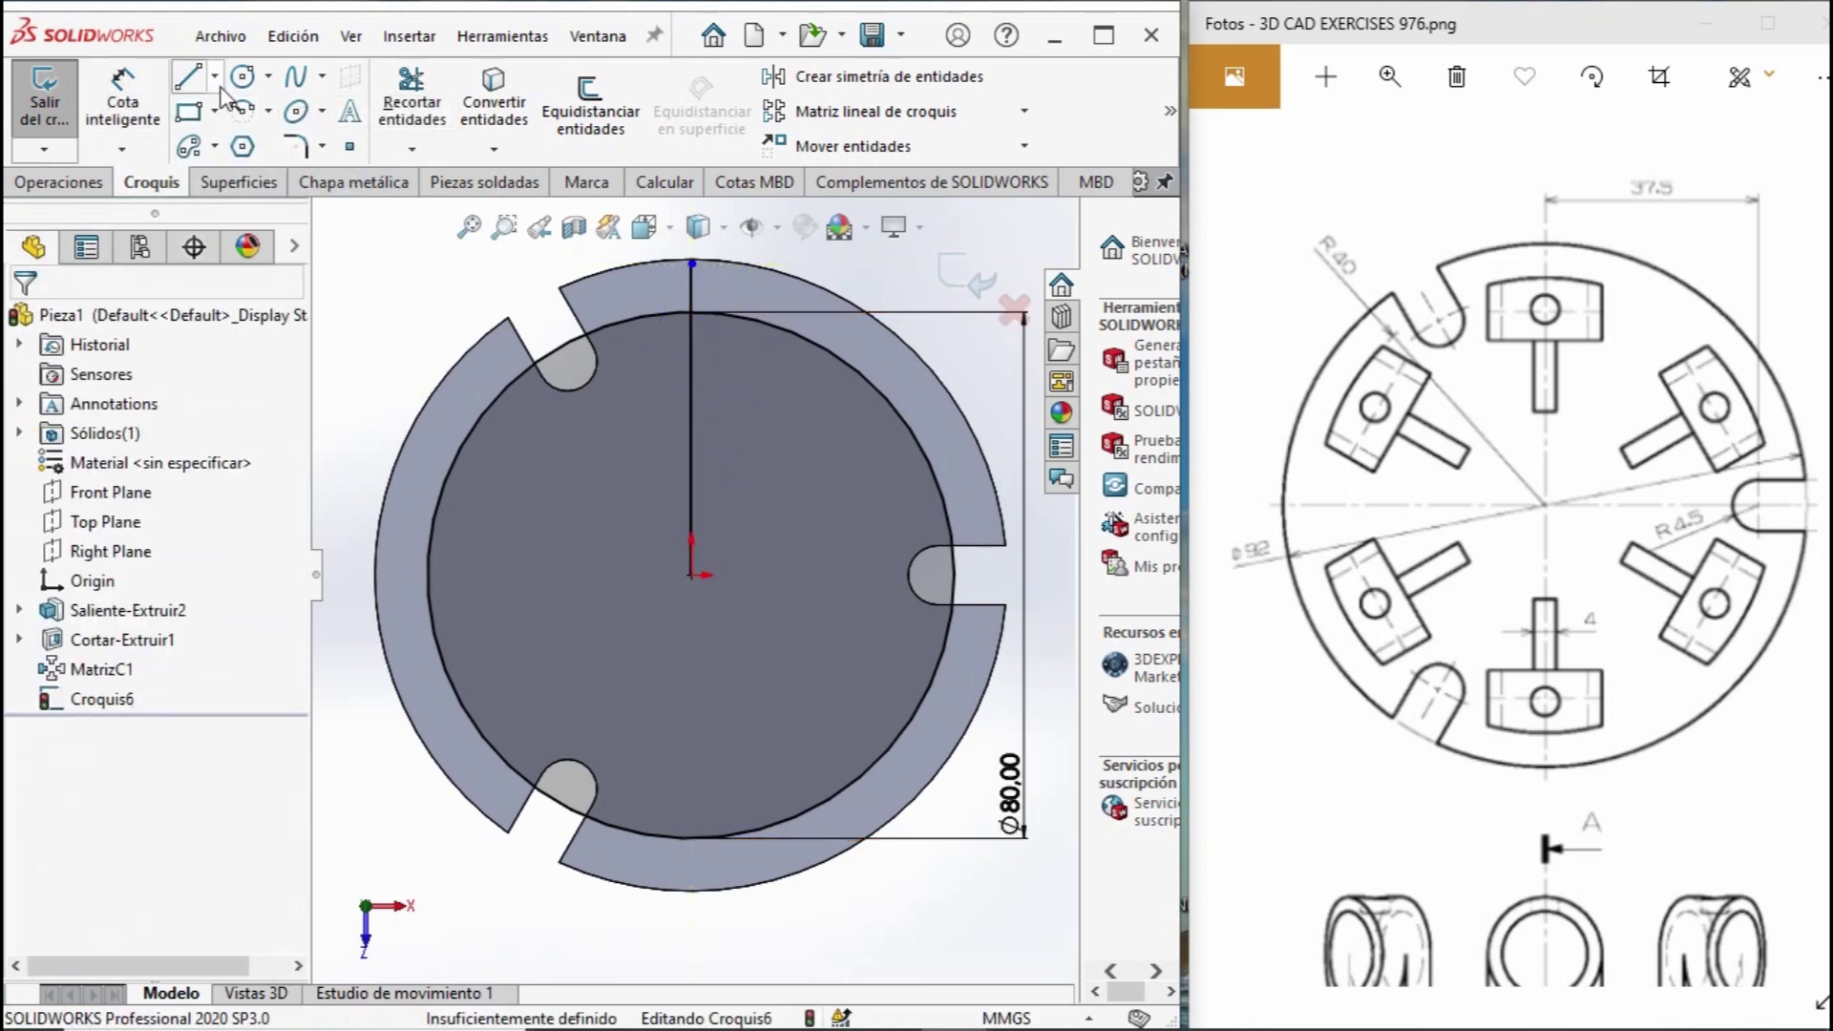
pyautogui.click(215, 77)
pyautogui.click(239, 178)
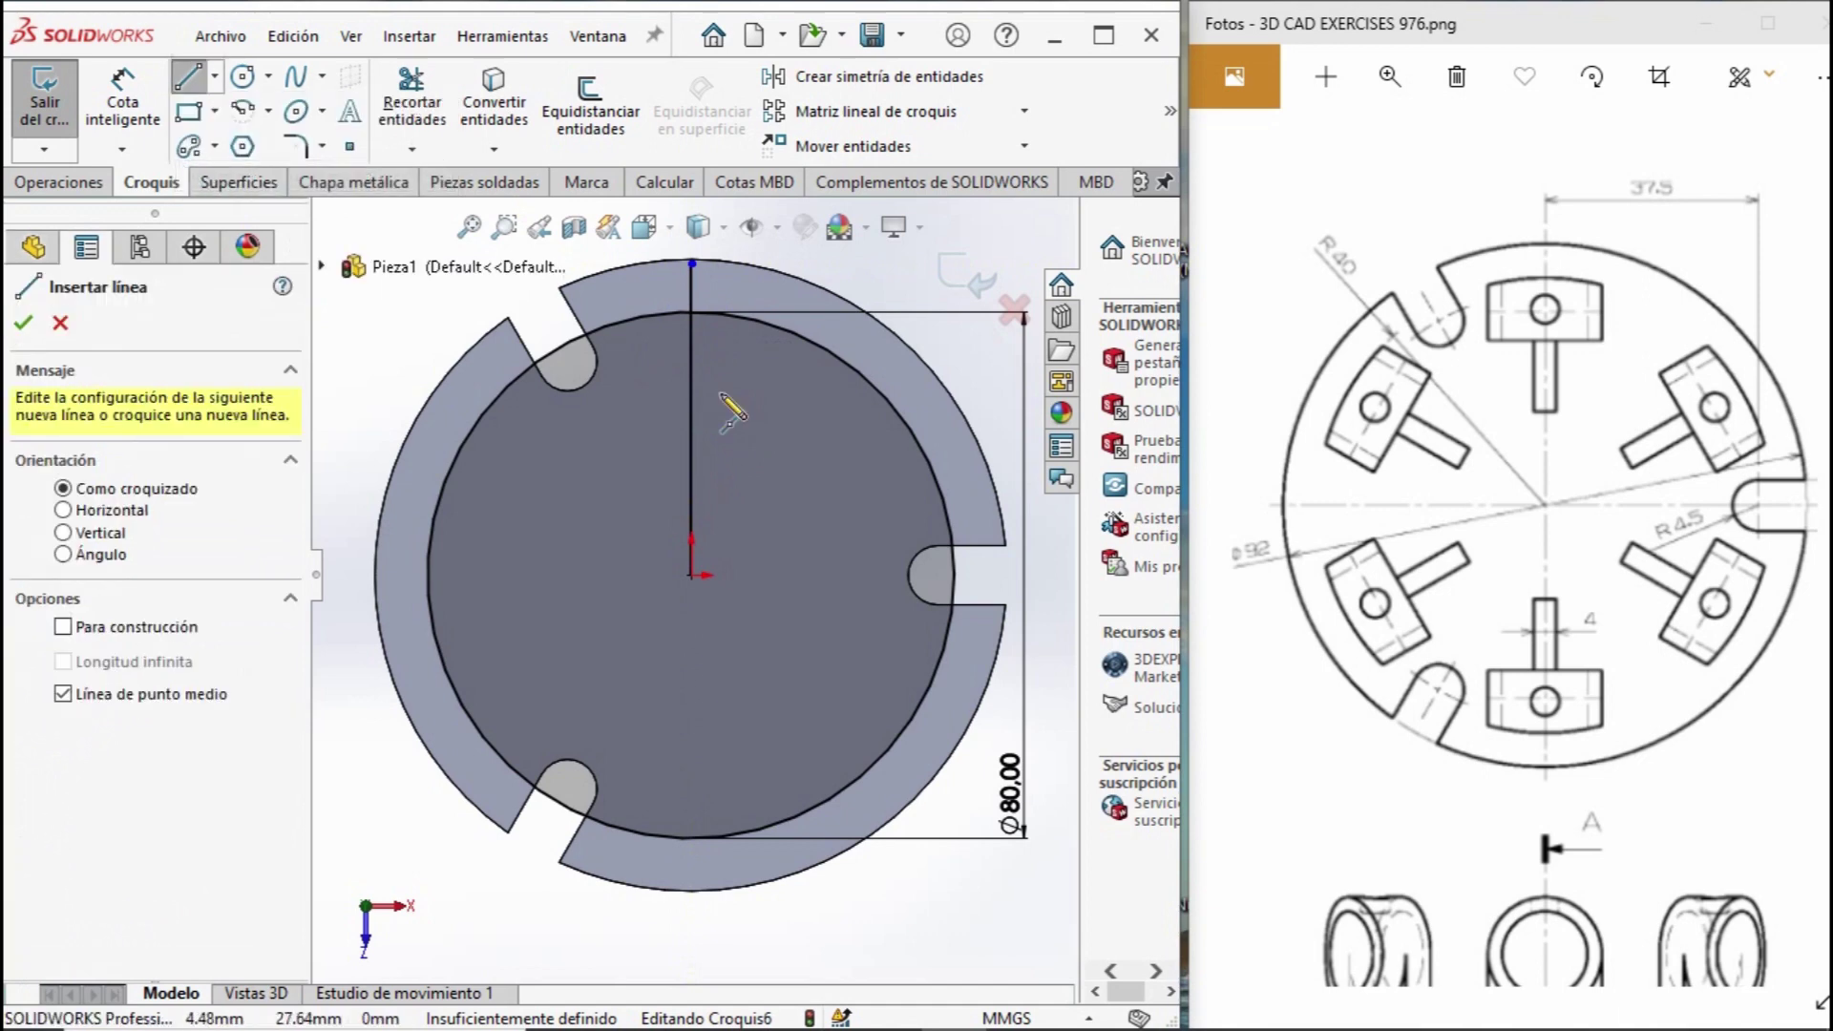
pyautogui.click(693, 395)
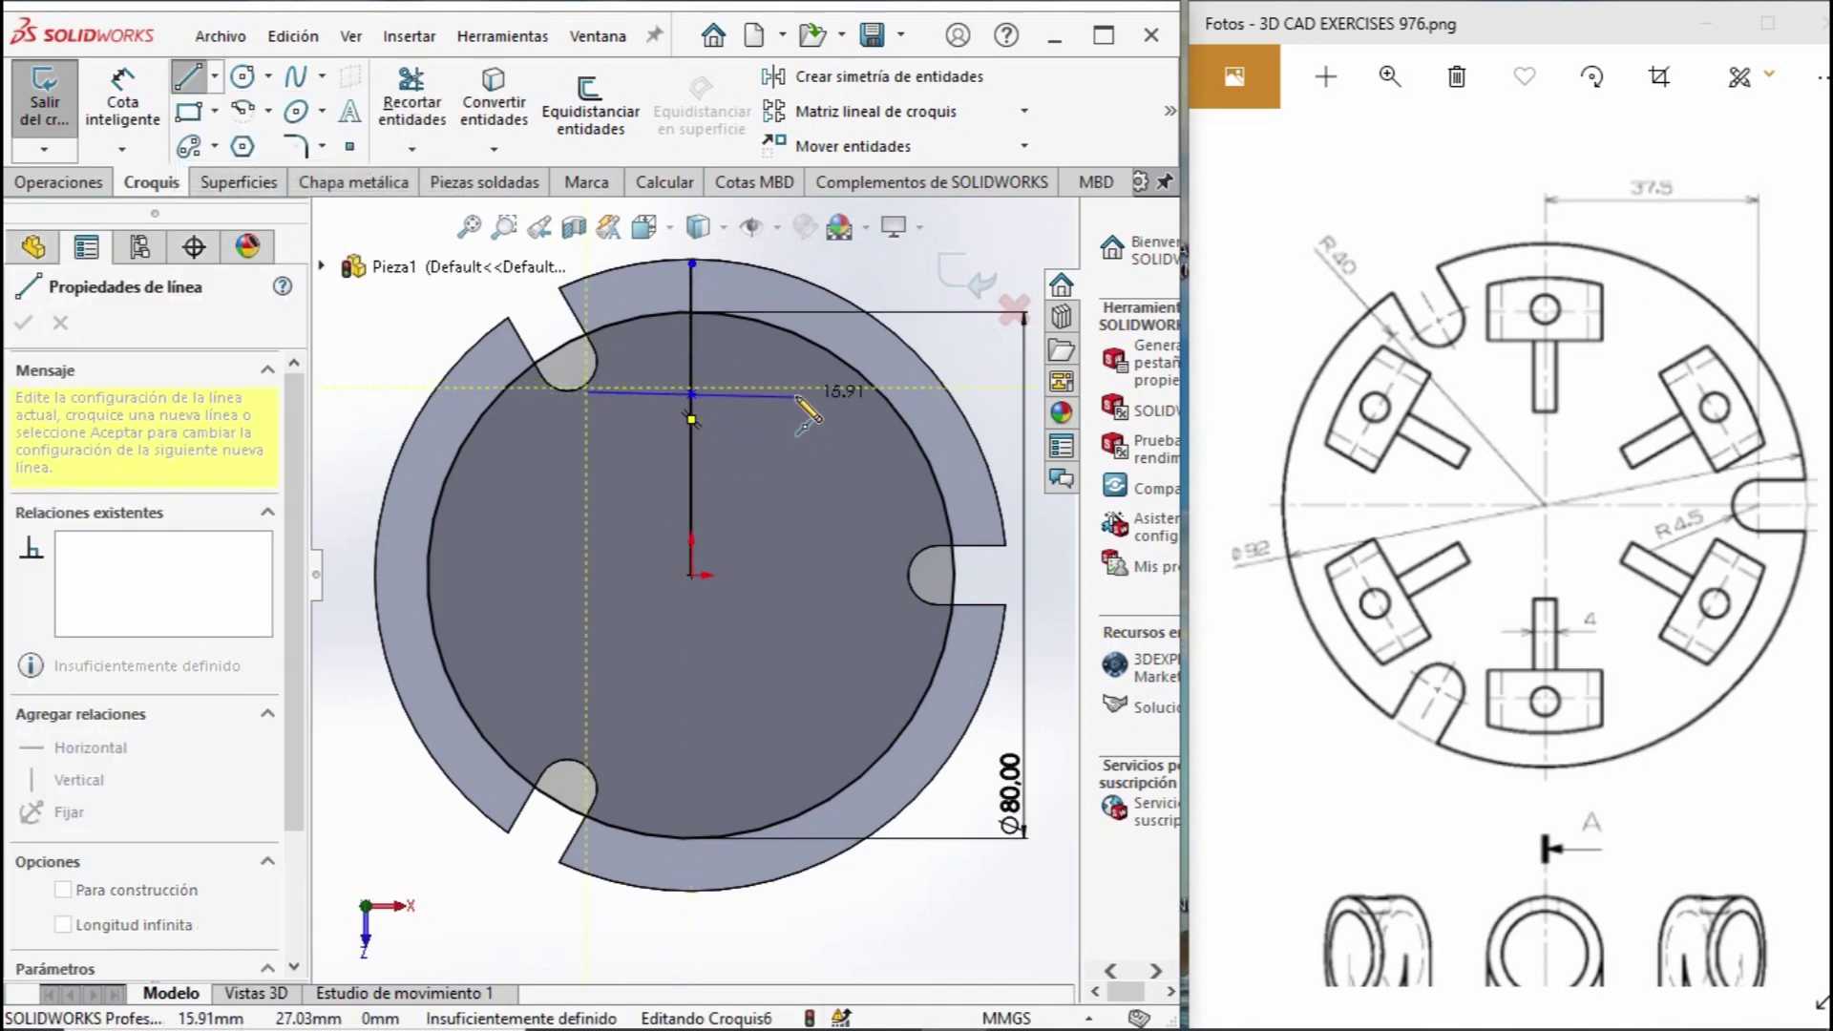
pyautogui.click(798, 394)
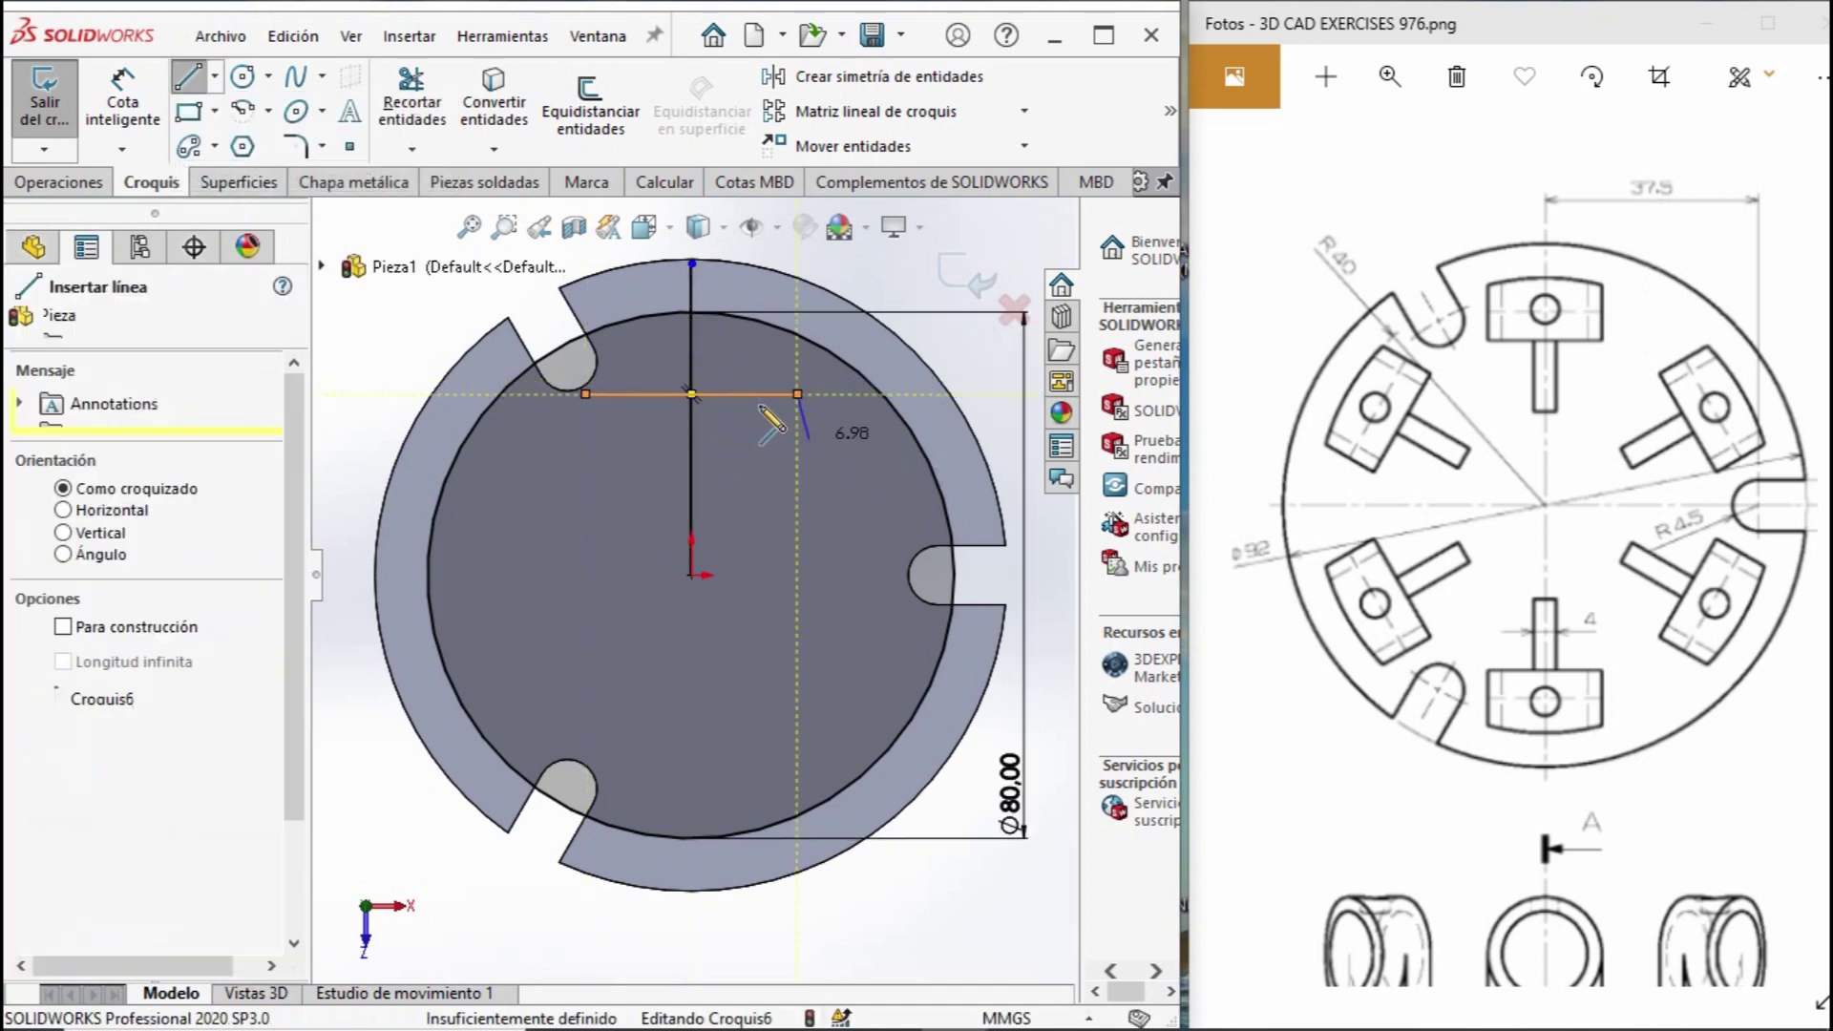
pyautogui.press('Escape')
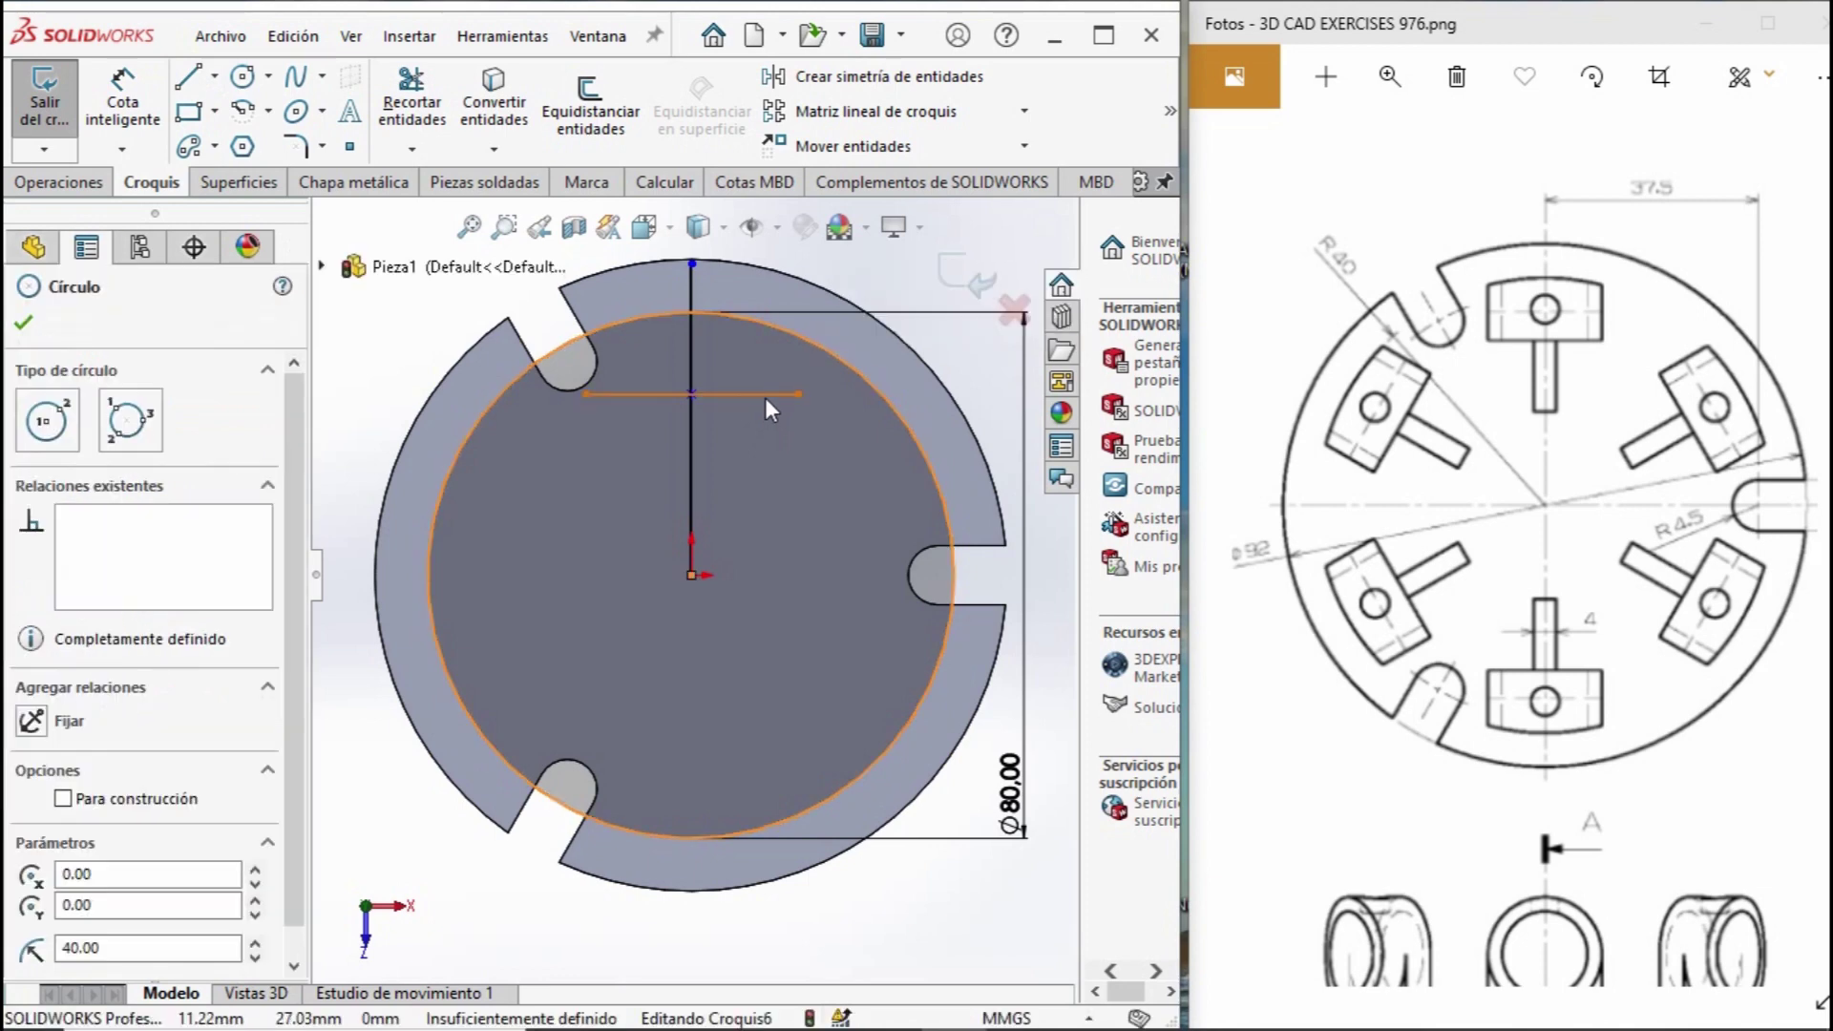
pyautogui.click(694, 394)
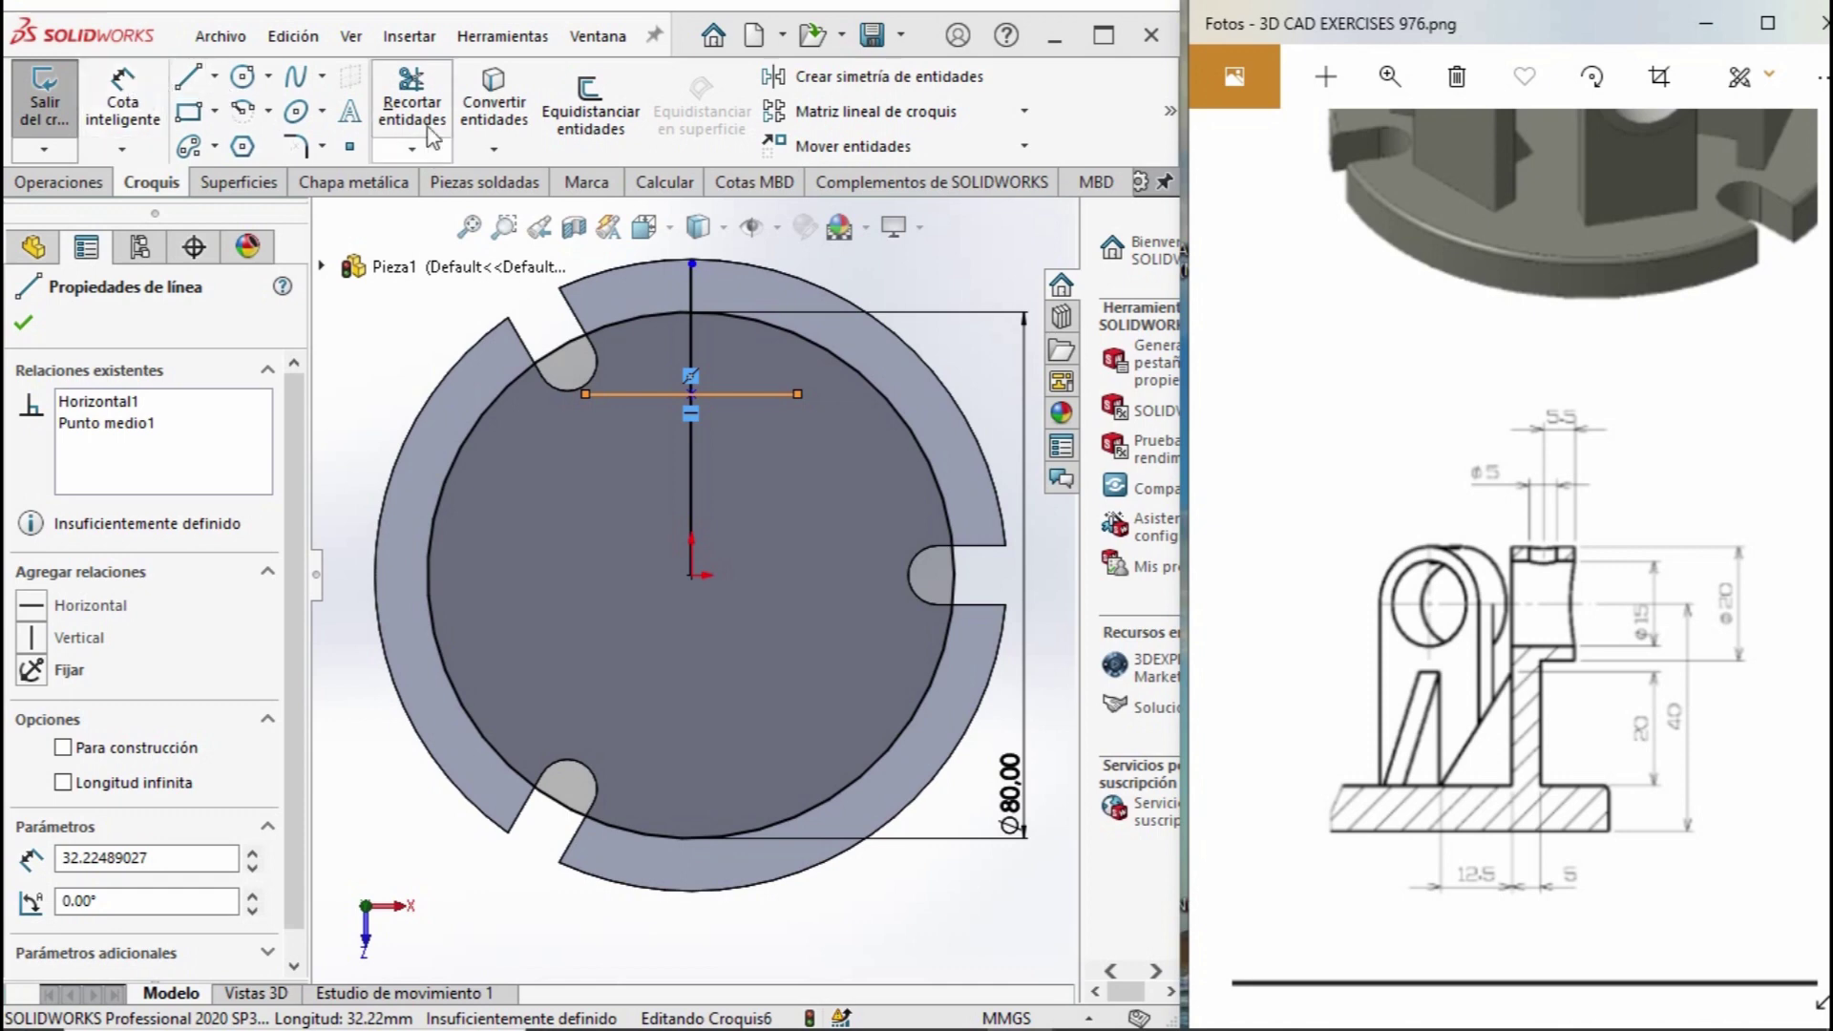
# Trim the vertical line above the Ø80 circle and place the horizontal line 10.50 mm below its top.
pyautogui.click(411, 96)
pyautogui.click(691, 285)
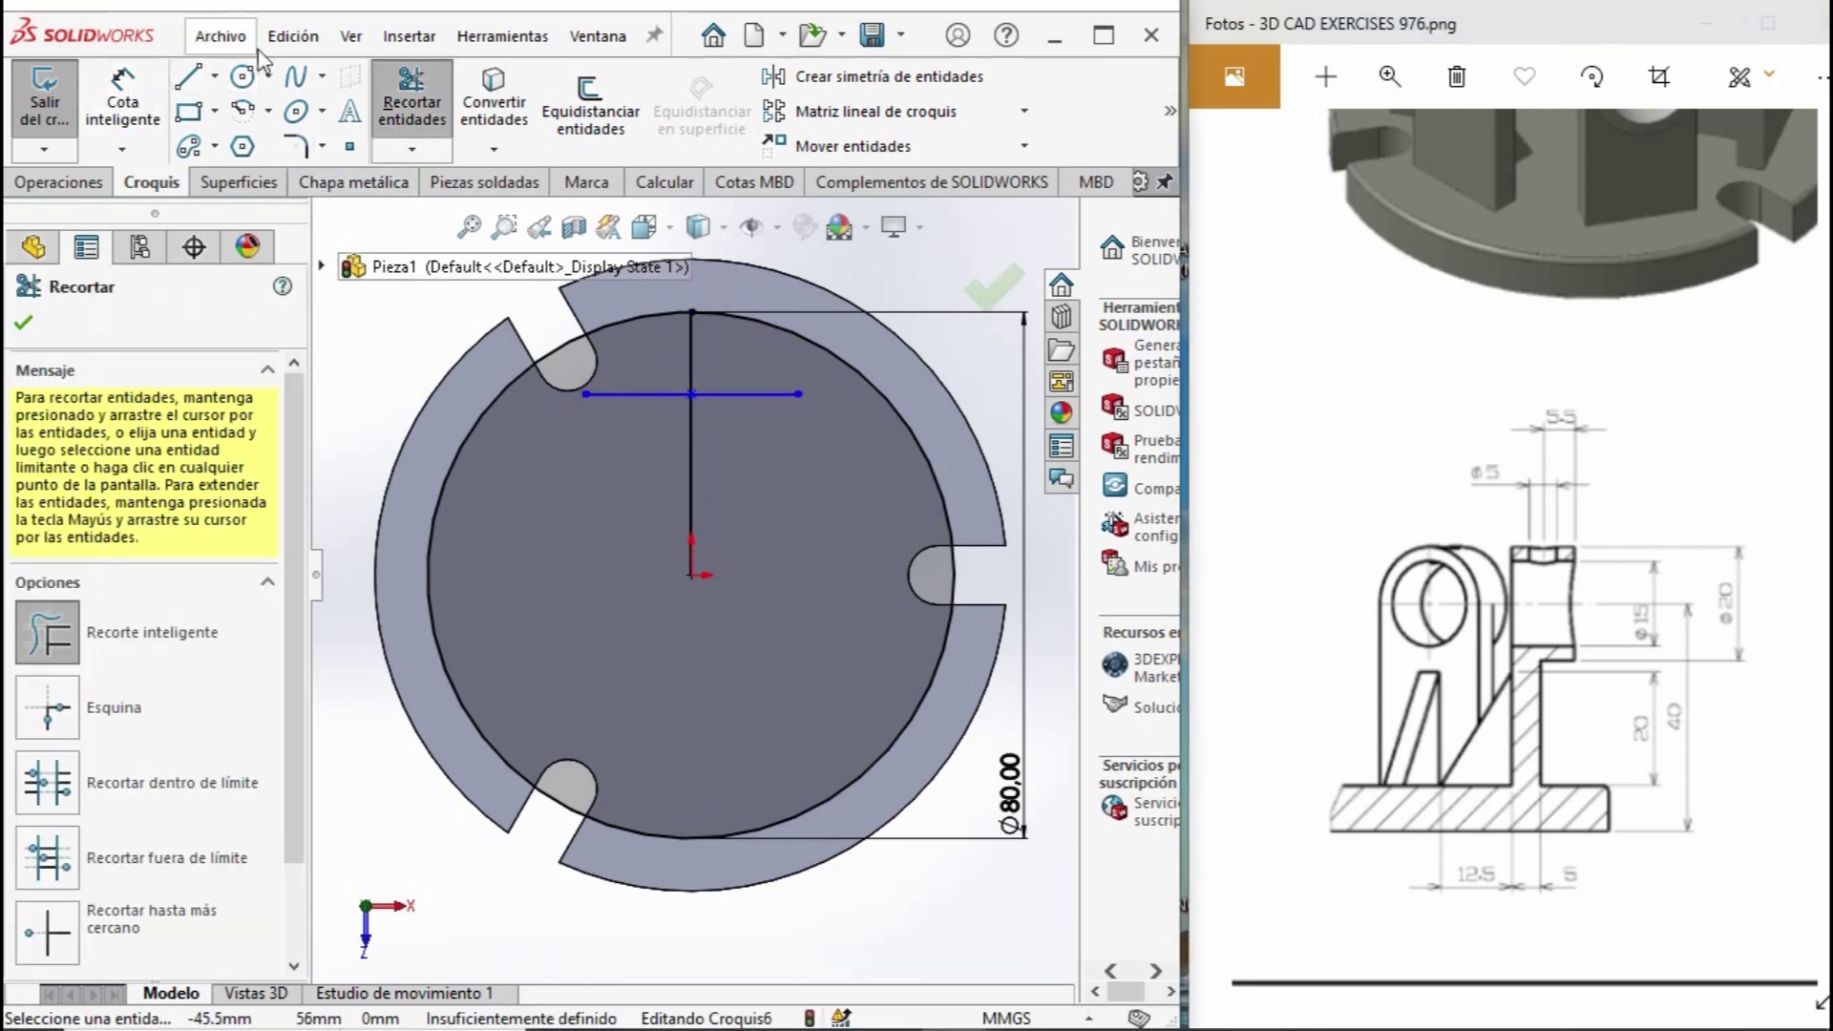
pyautogui.click(123, 95)
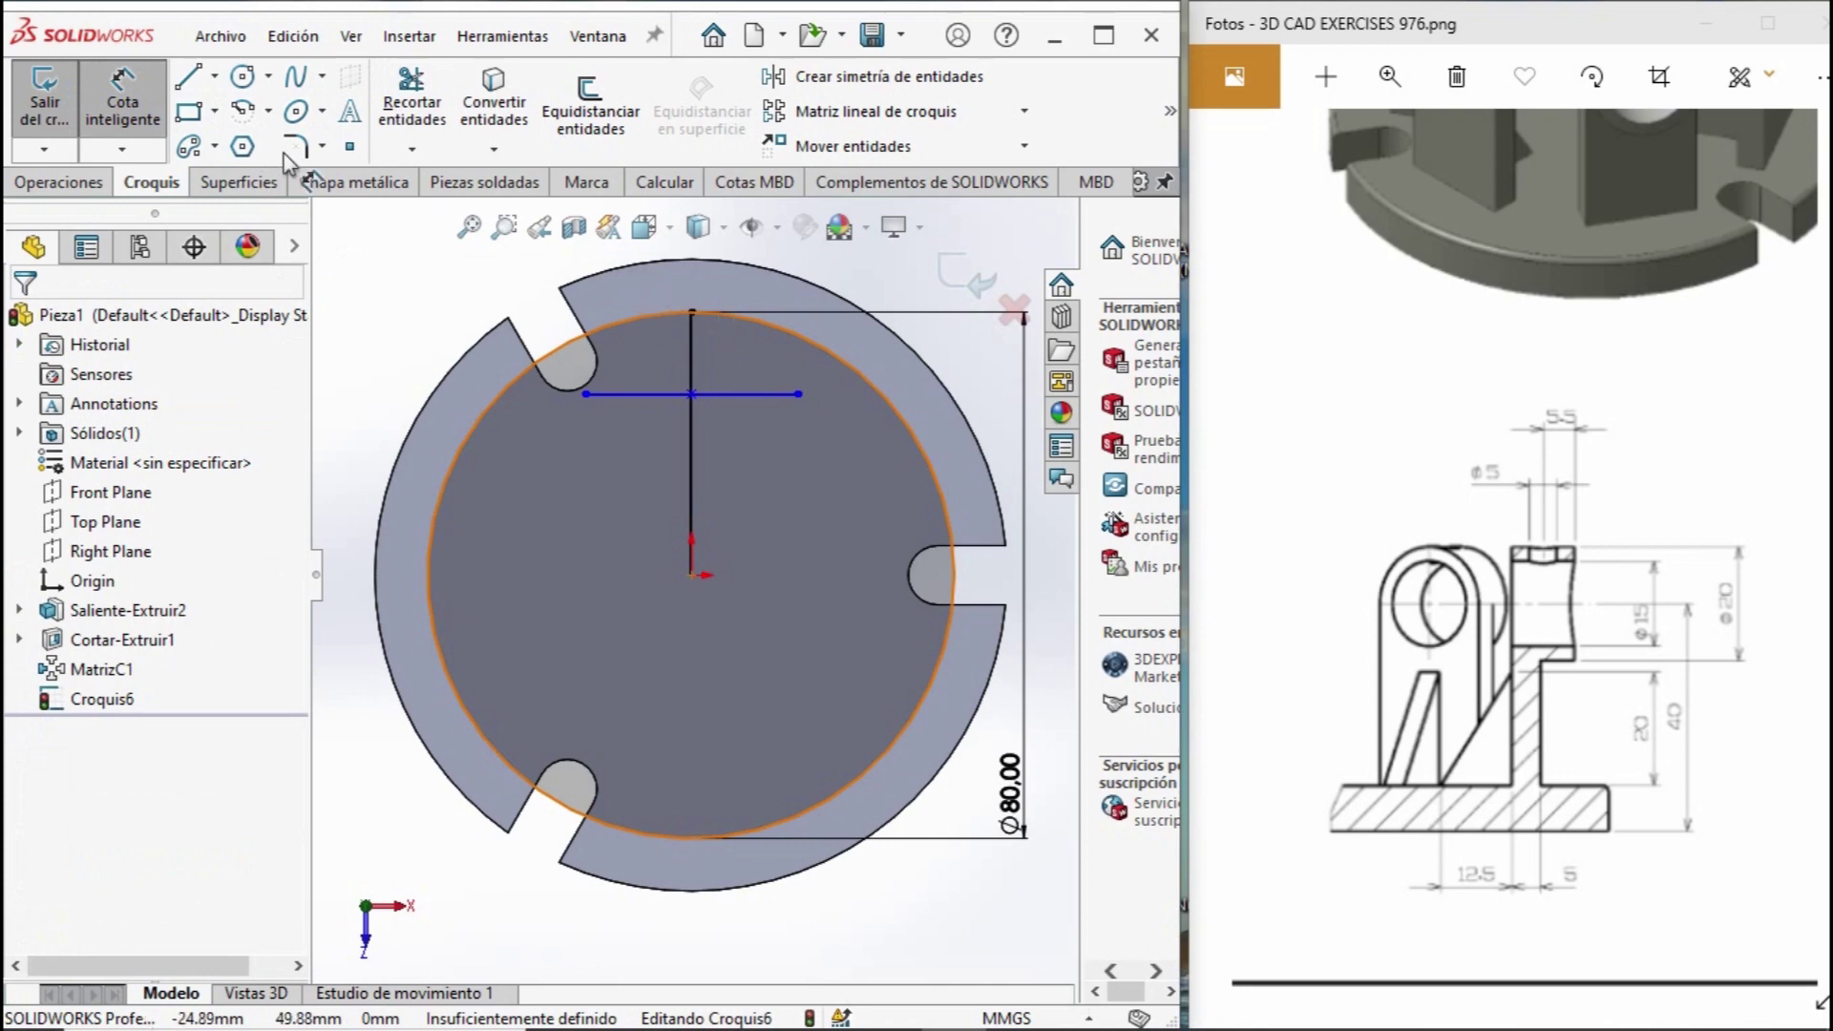
pyautogui.click(689, 312)
pyautogui.click(692, 393)
pyautogui.scroll(3, 697, 563)
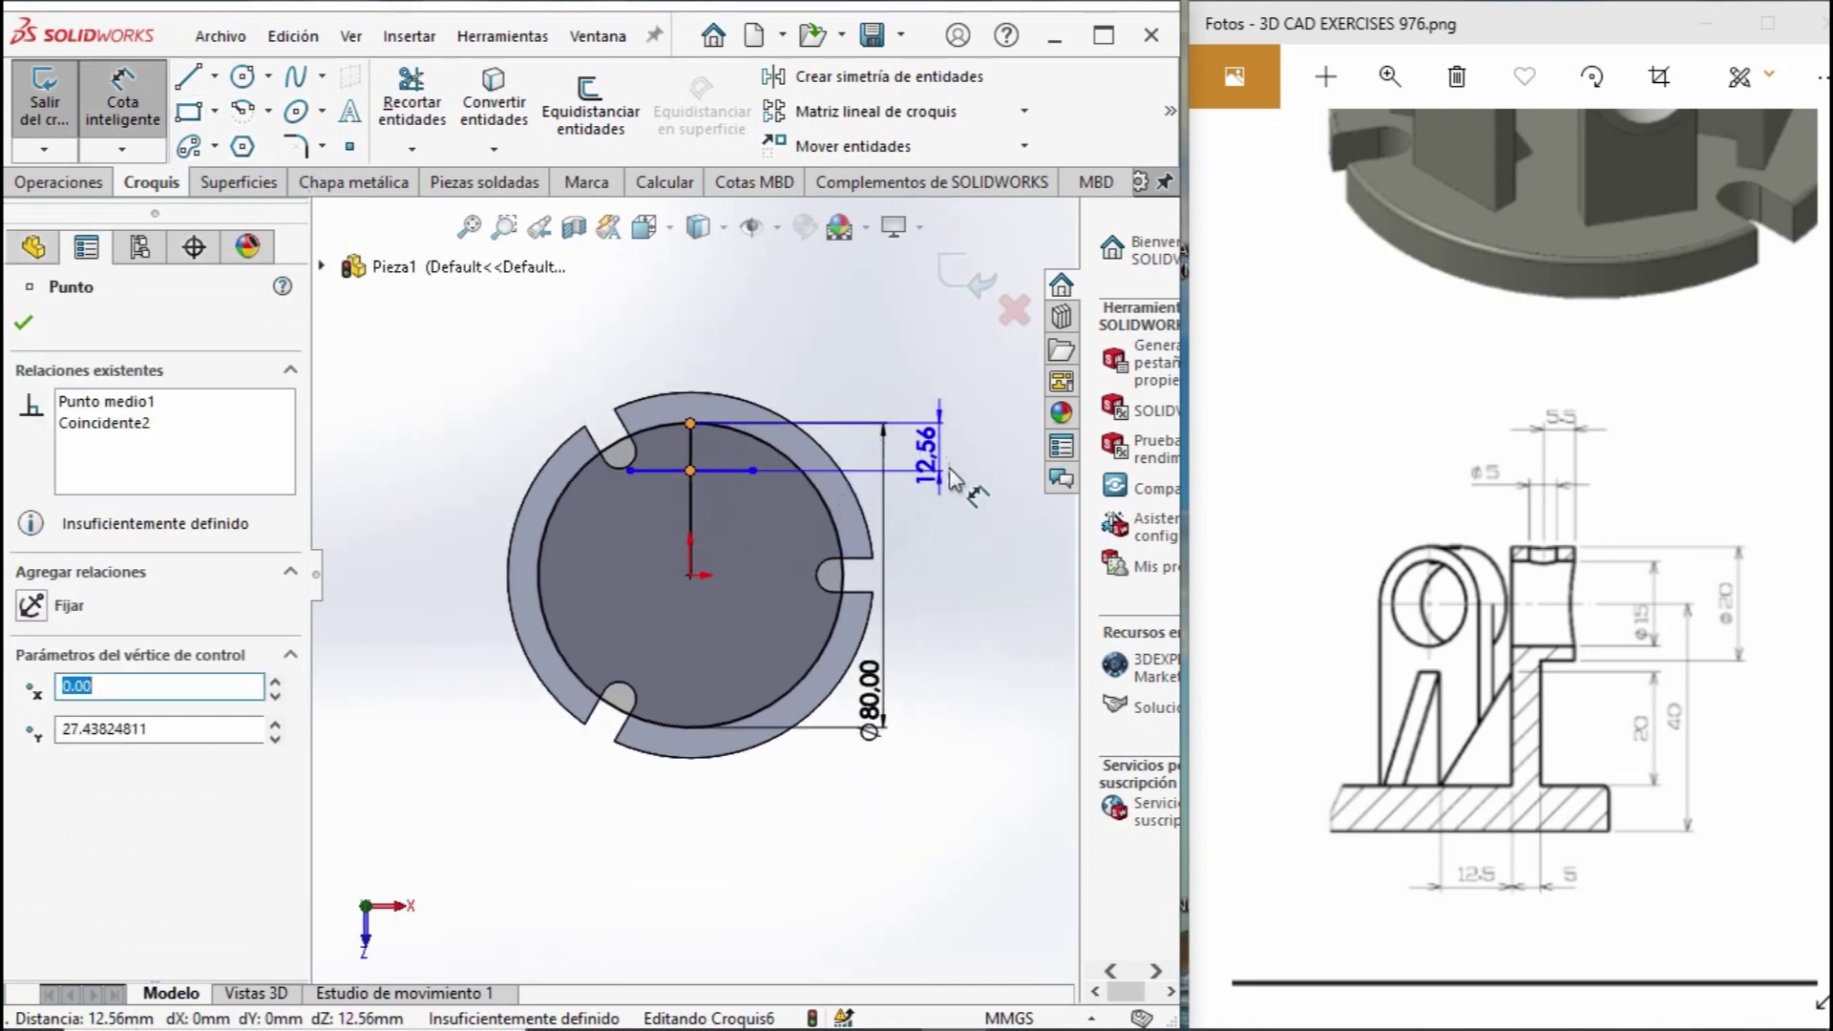
pyautogui.click(958, 477)
pyautogui.write('10.5')
pyautogui.press('Return')
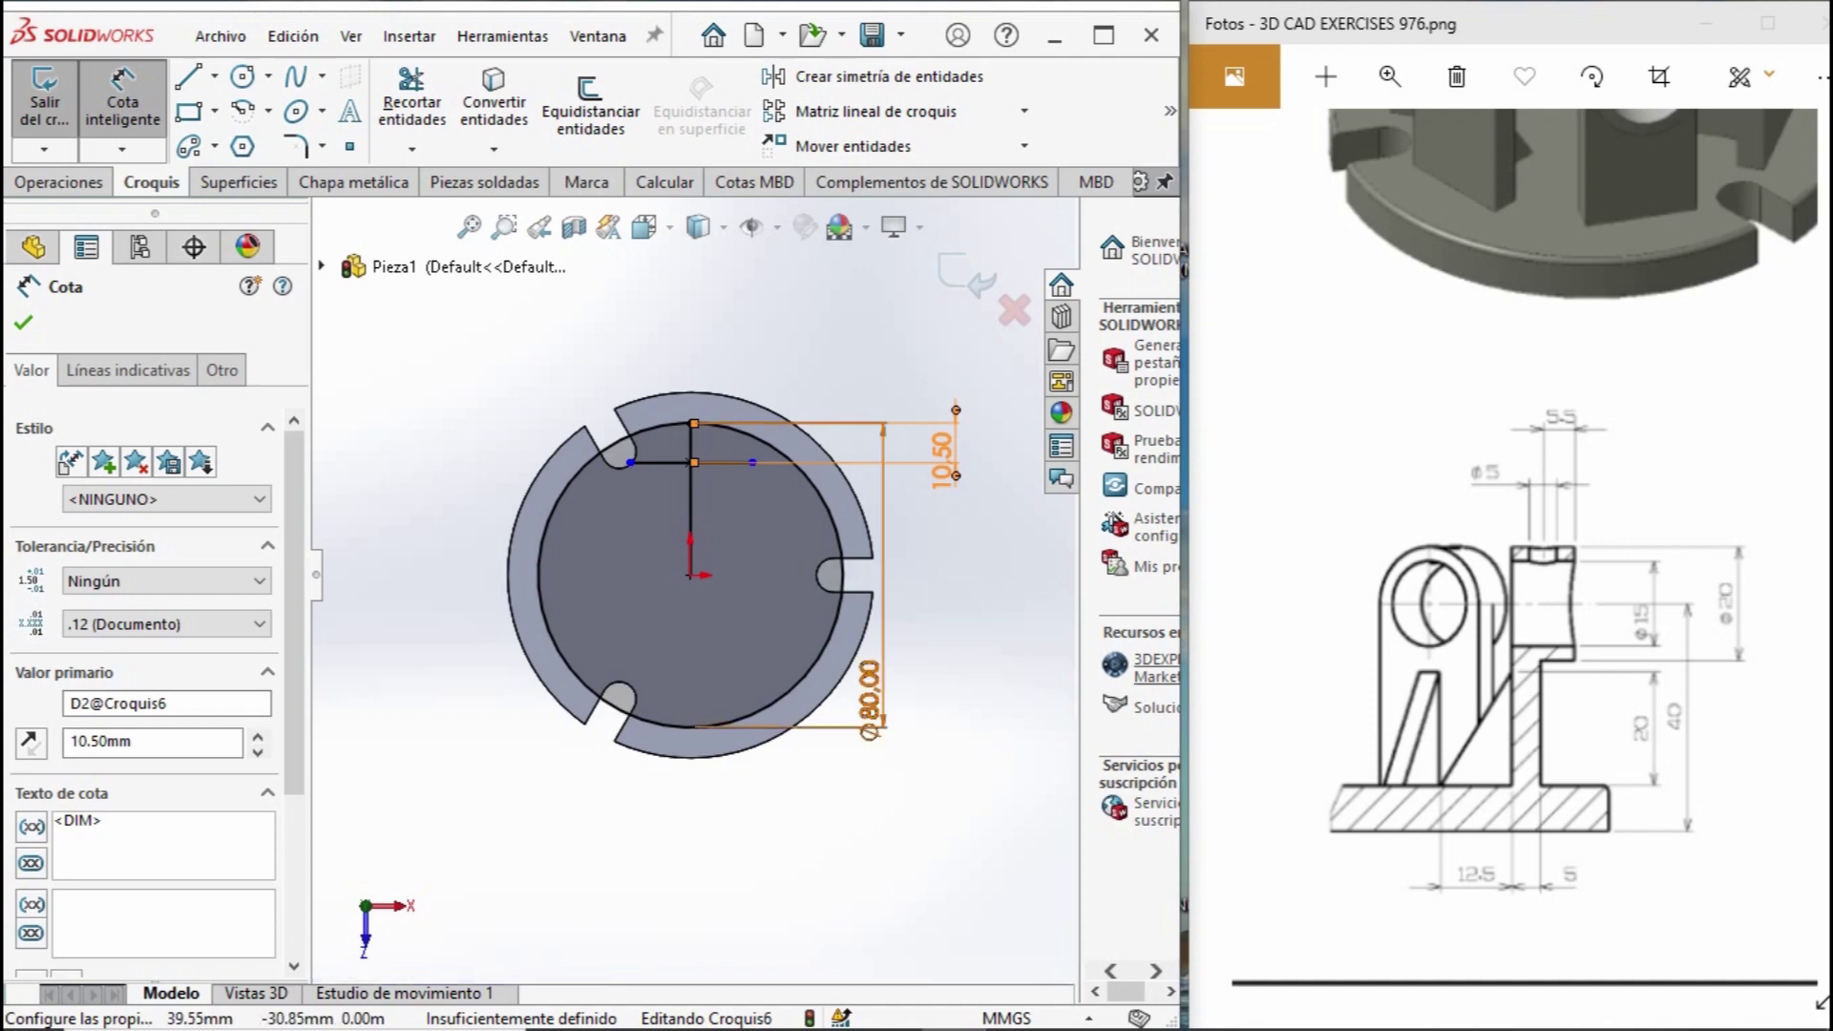
# Dimension the horizontal line's length to 20 mm.
pyautogui.scroll(-3, 684, 502)
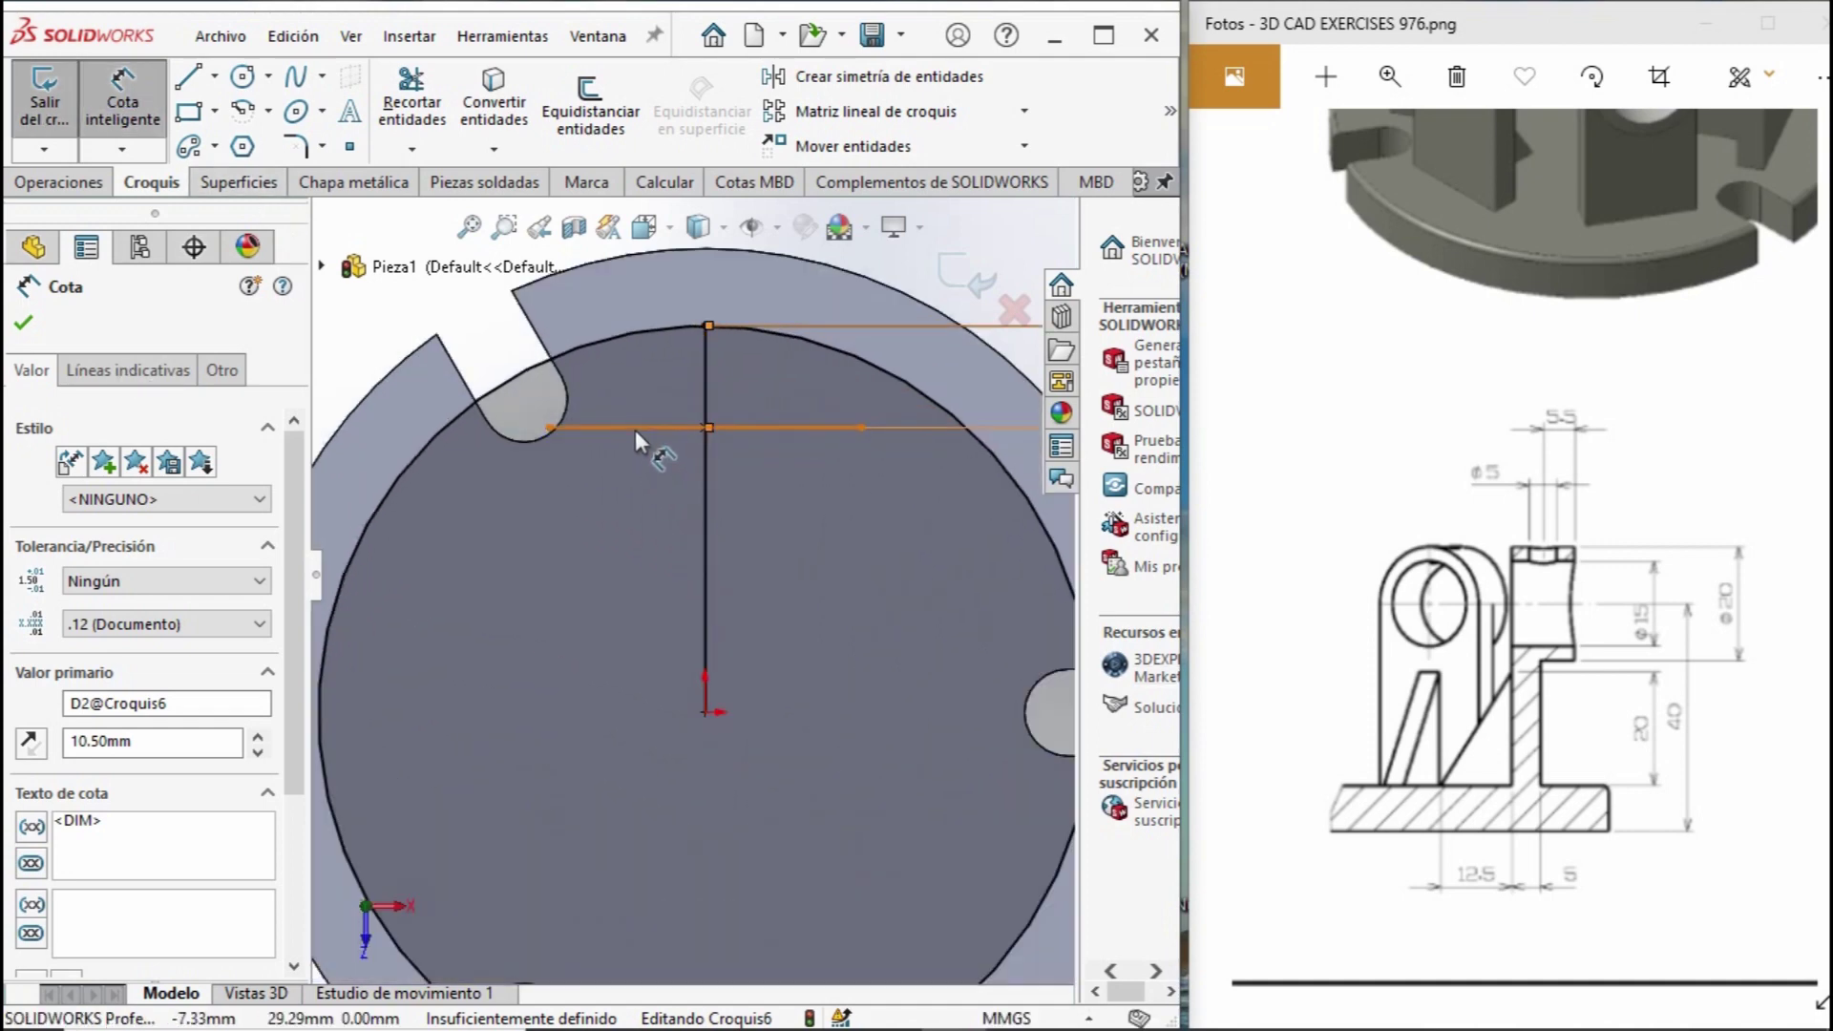
pyautogui.click(634, 429)
pyautogui.click(753, 582)
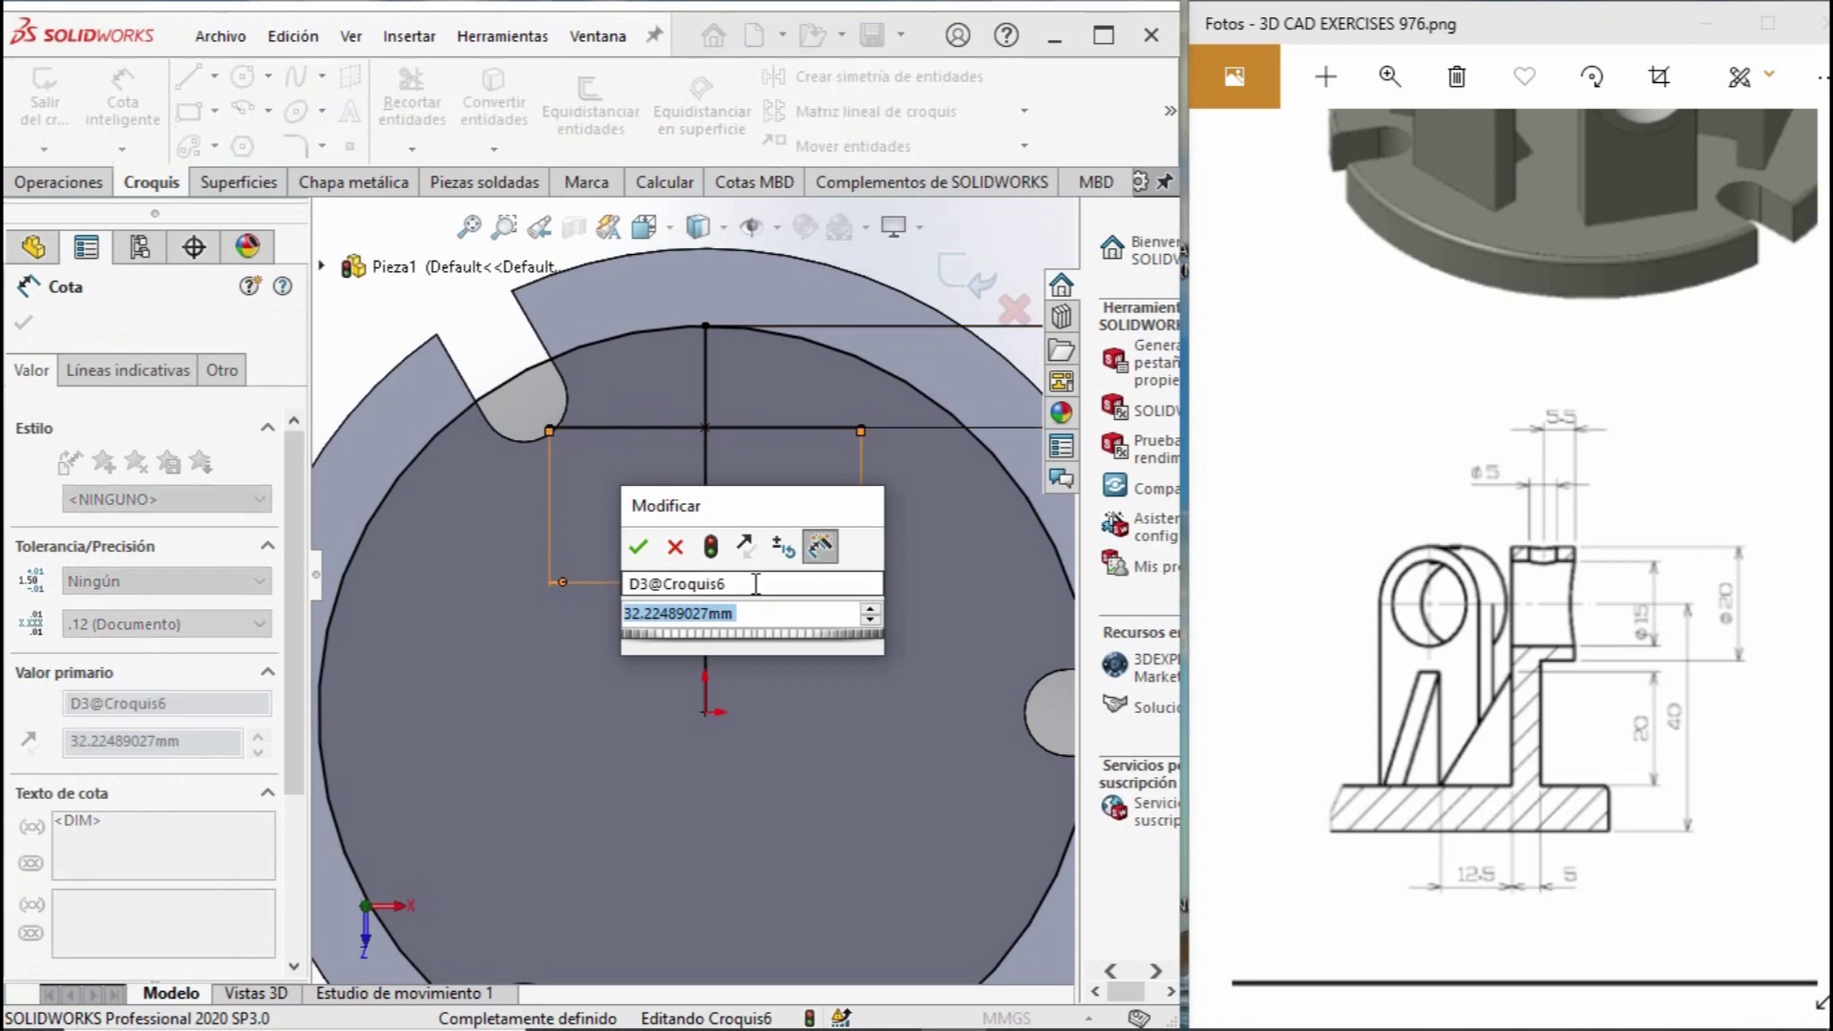
pyautogui.press('Return')
pyautogui.doubleClick(753, 570)
pyautogui.write('20')
pyautogui.press('Return')
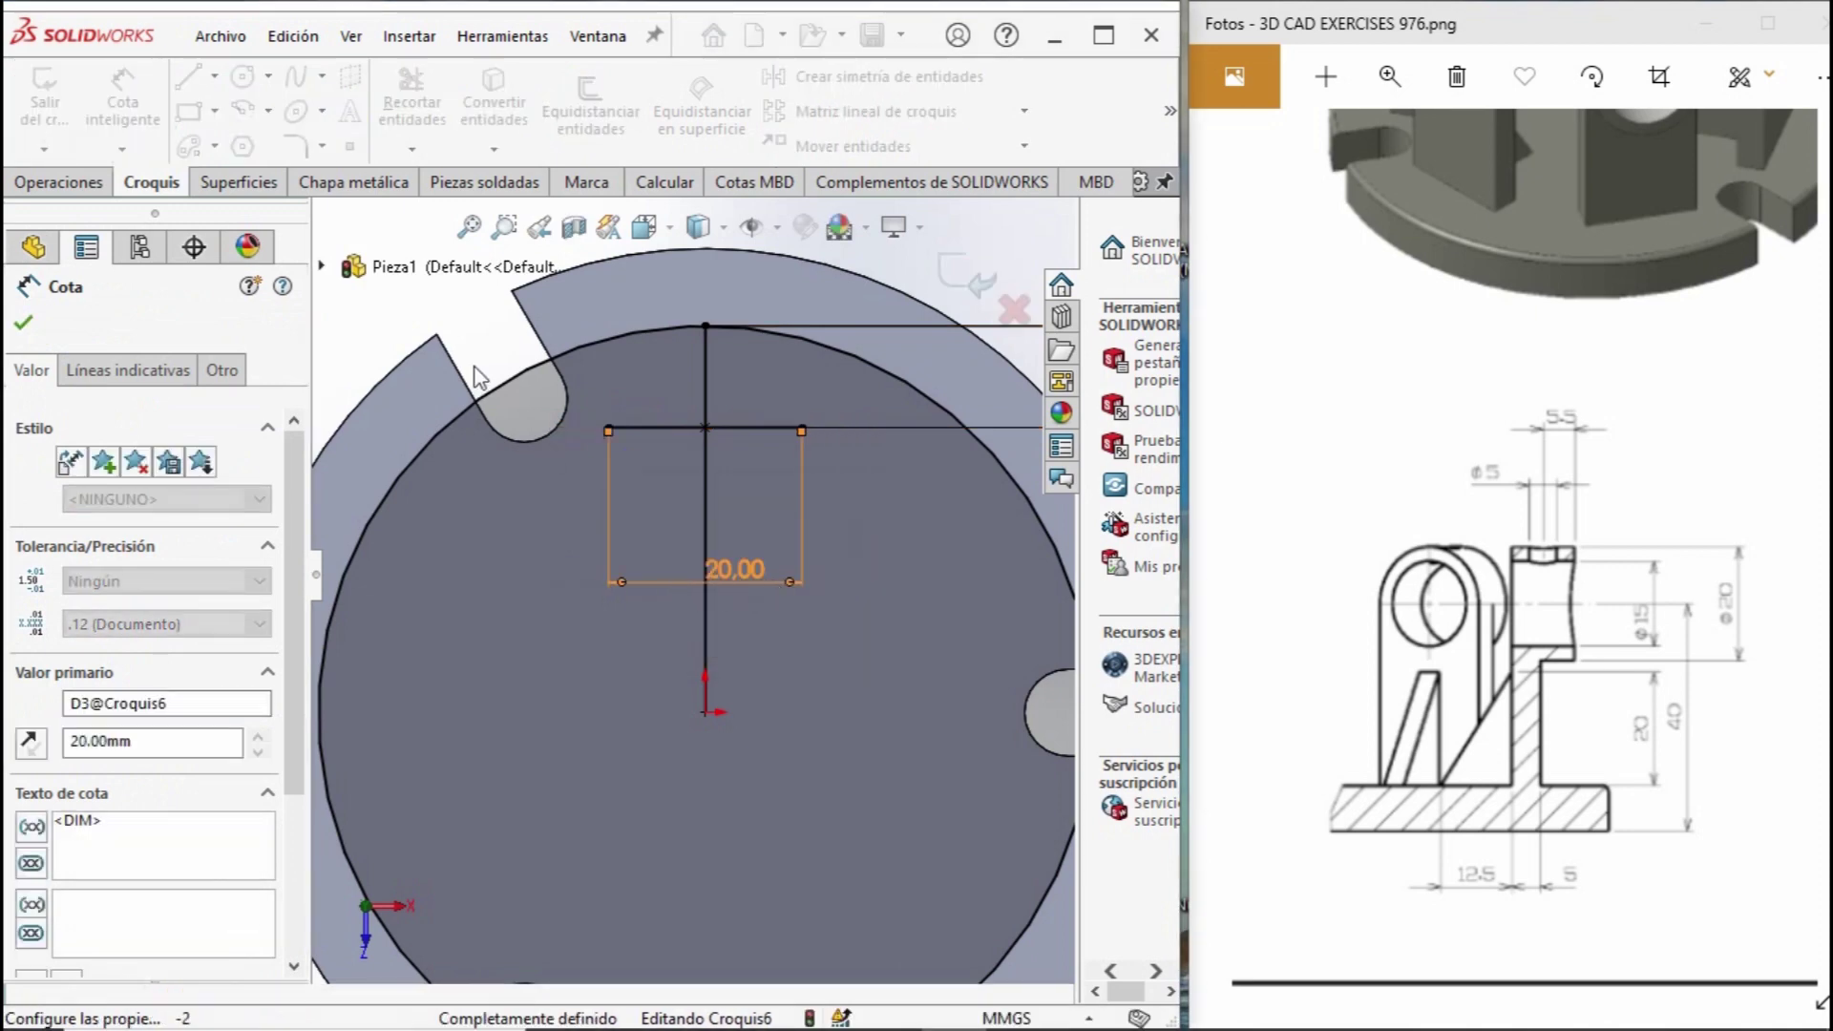
pyautogui.click(188, 76)
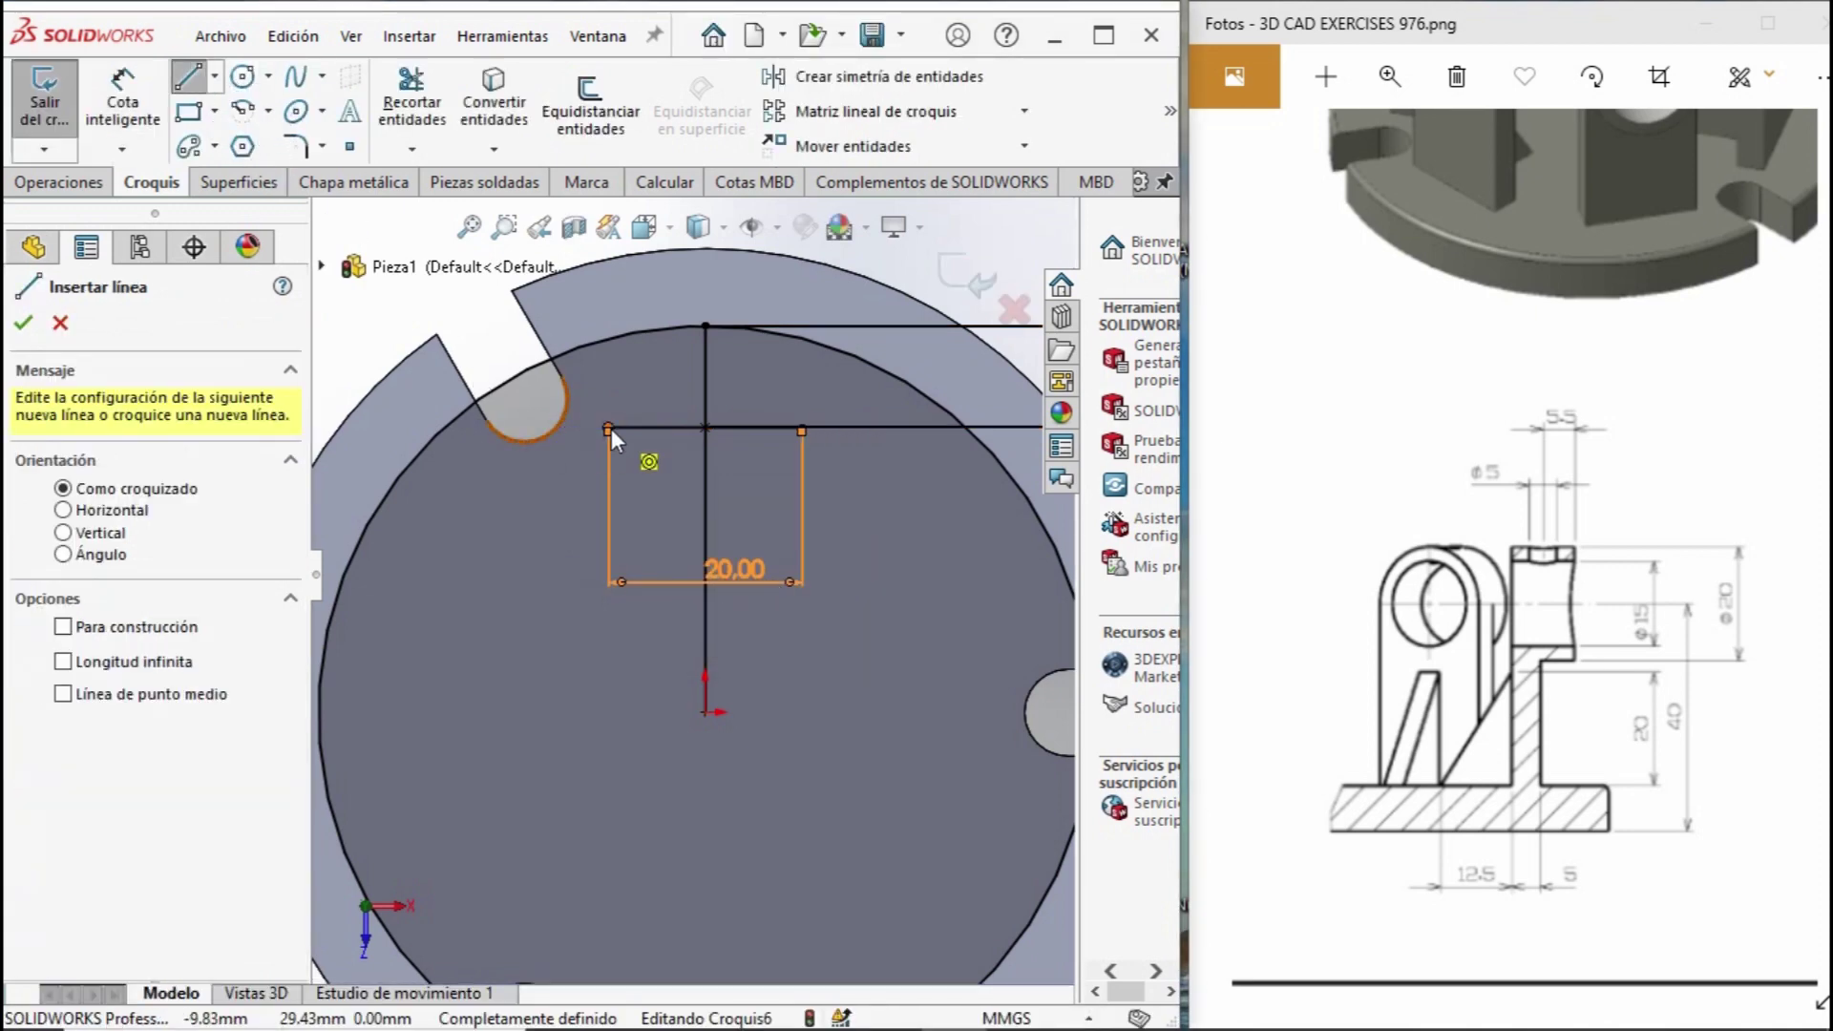
# Draw vertical lines from both ends of the 20 mm line up to the Ø80 circle.
pyautogui.click(609, 429)
pyautogui.click(610, 336)
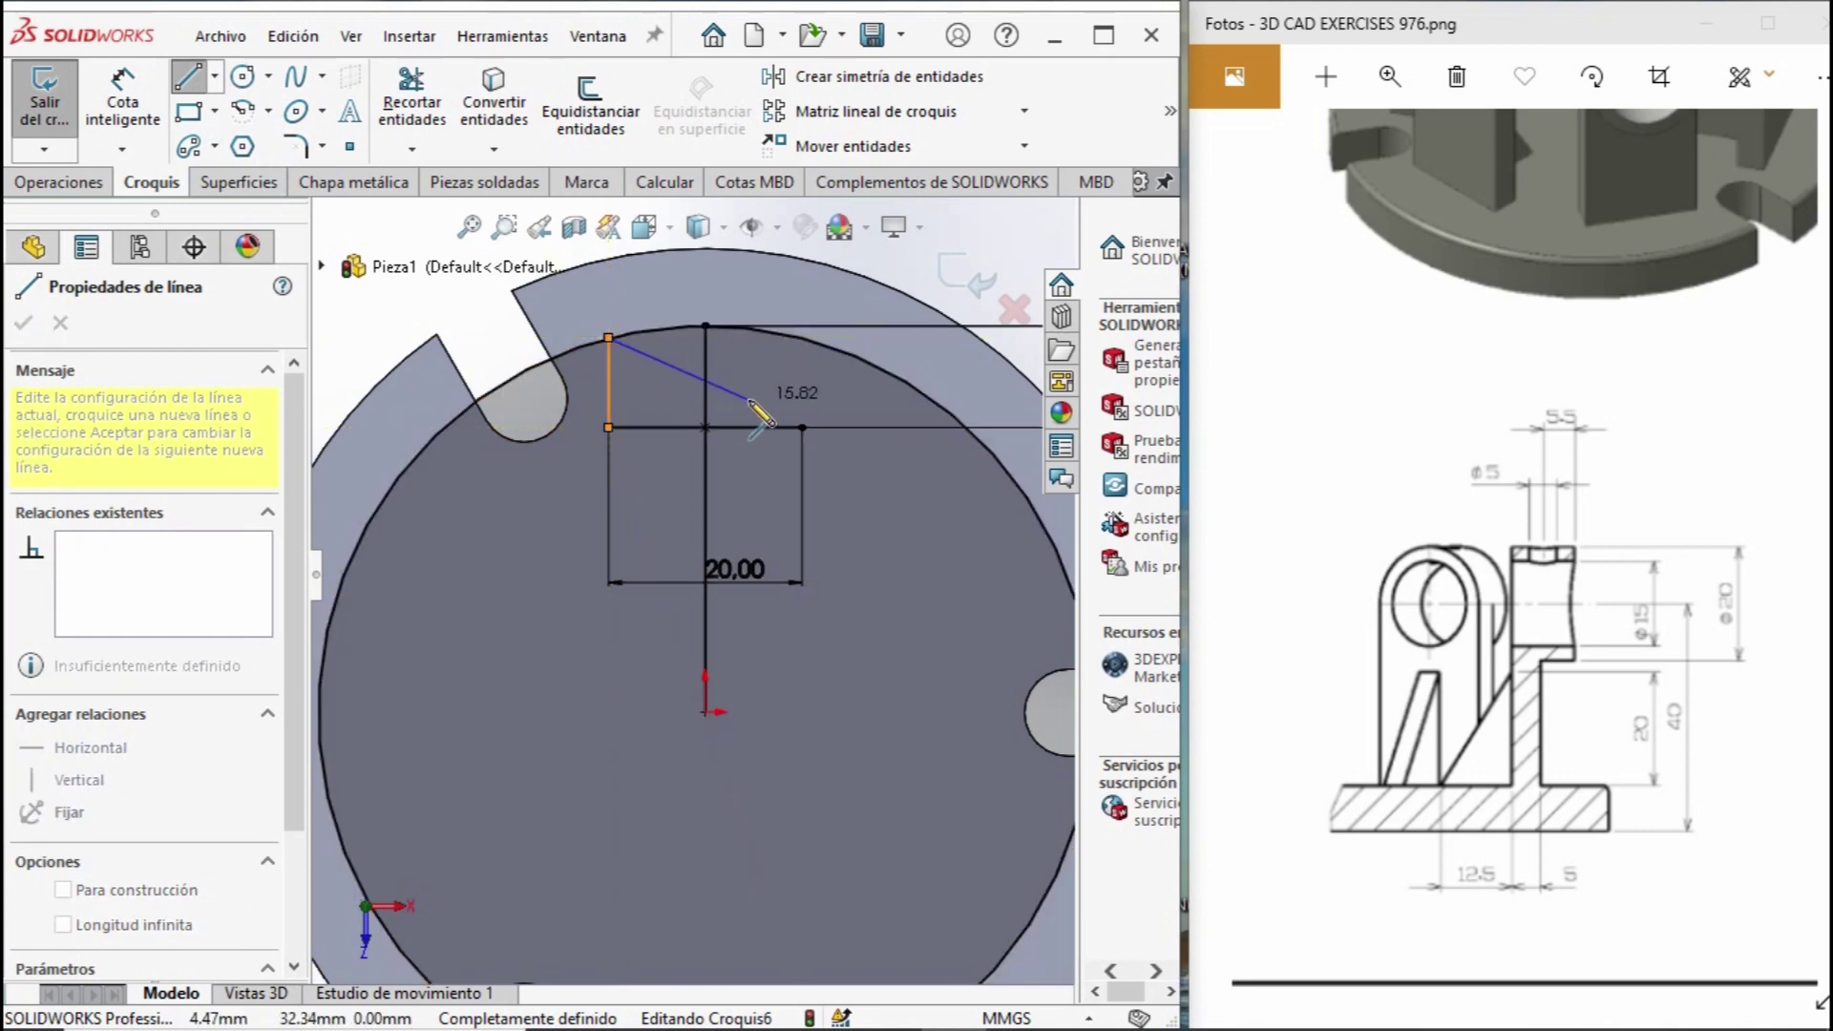
pyautogui.press('Escape')
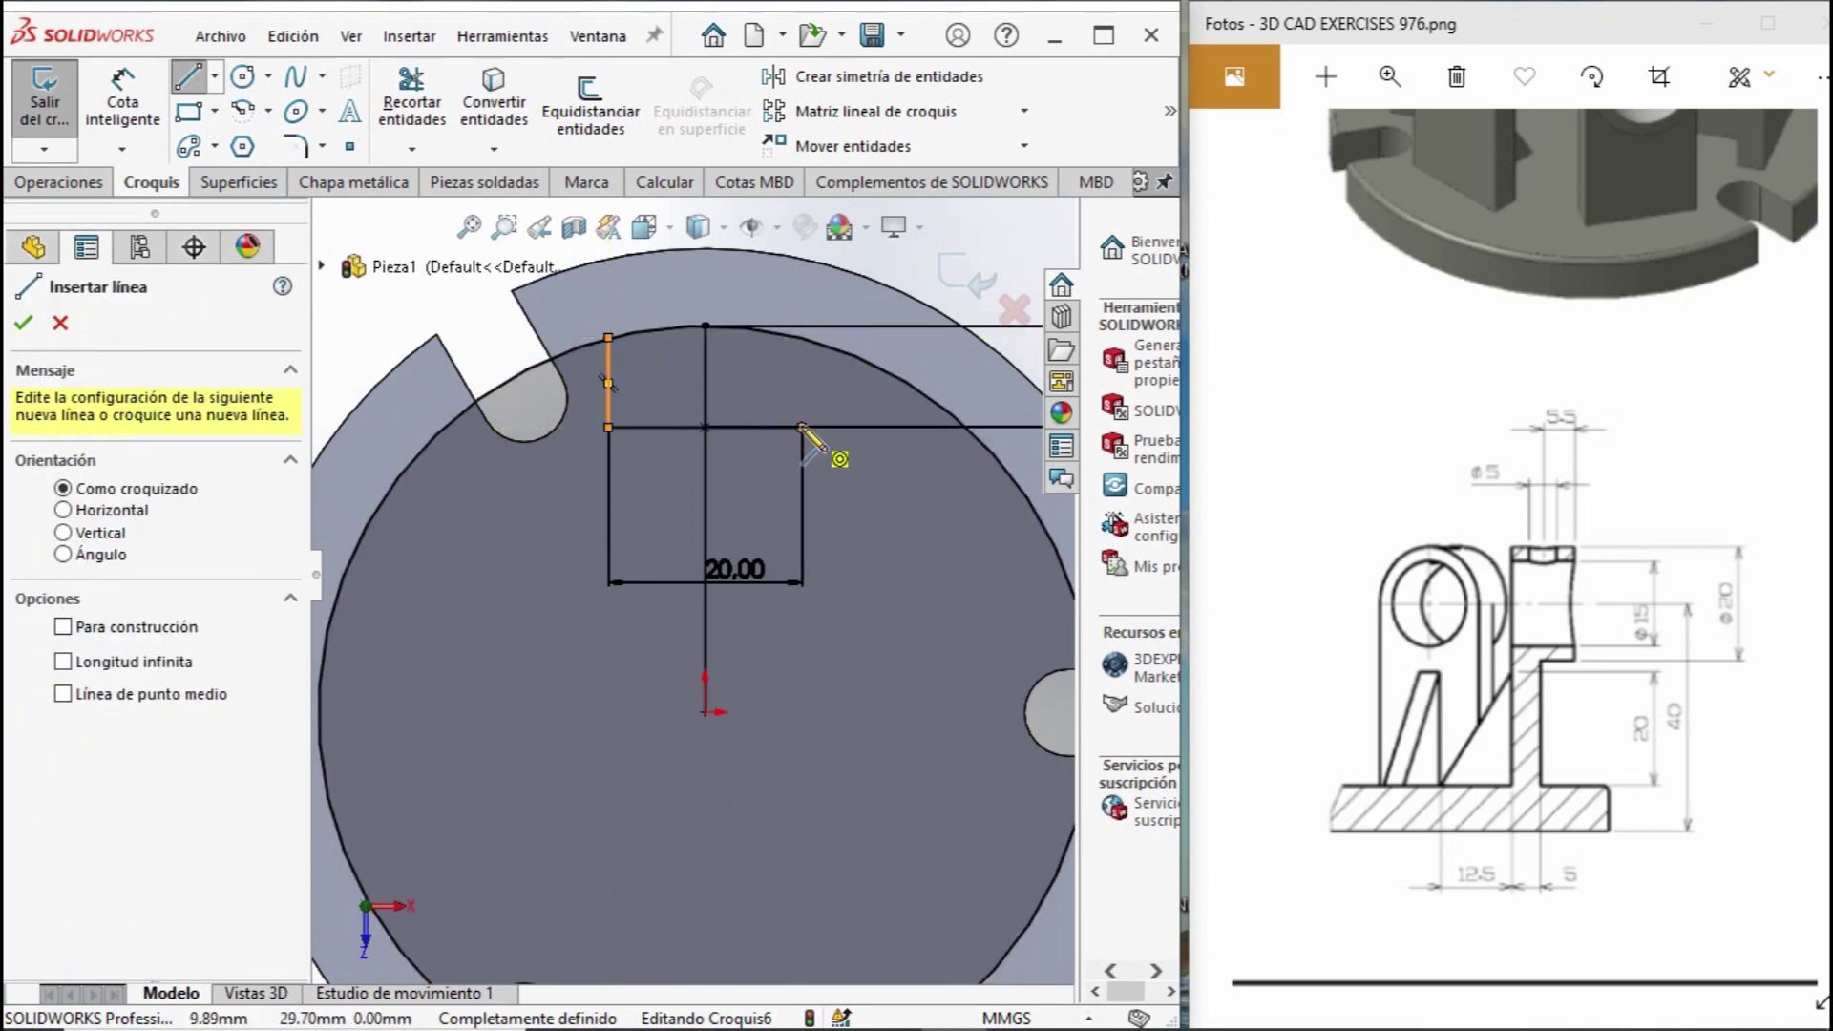
pyautogui.click(802, 426)
pyautogui.click(801, 337)
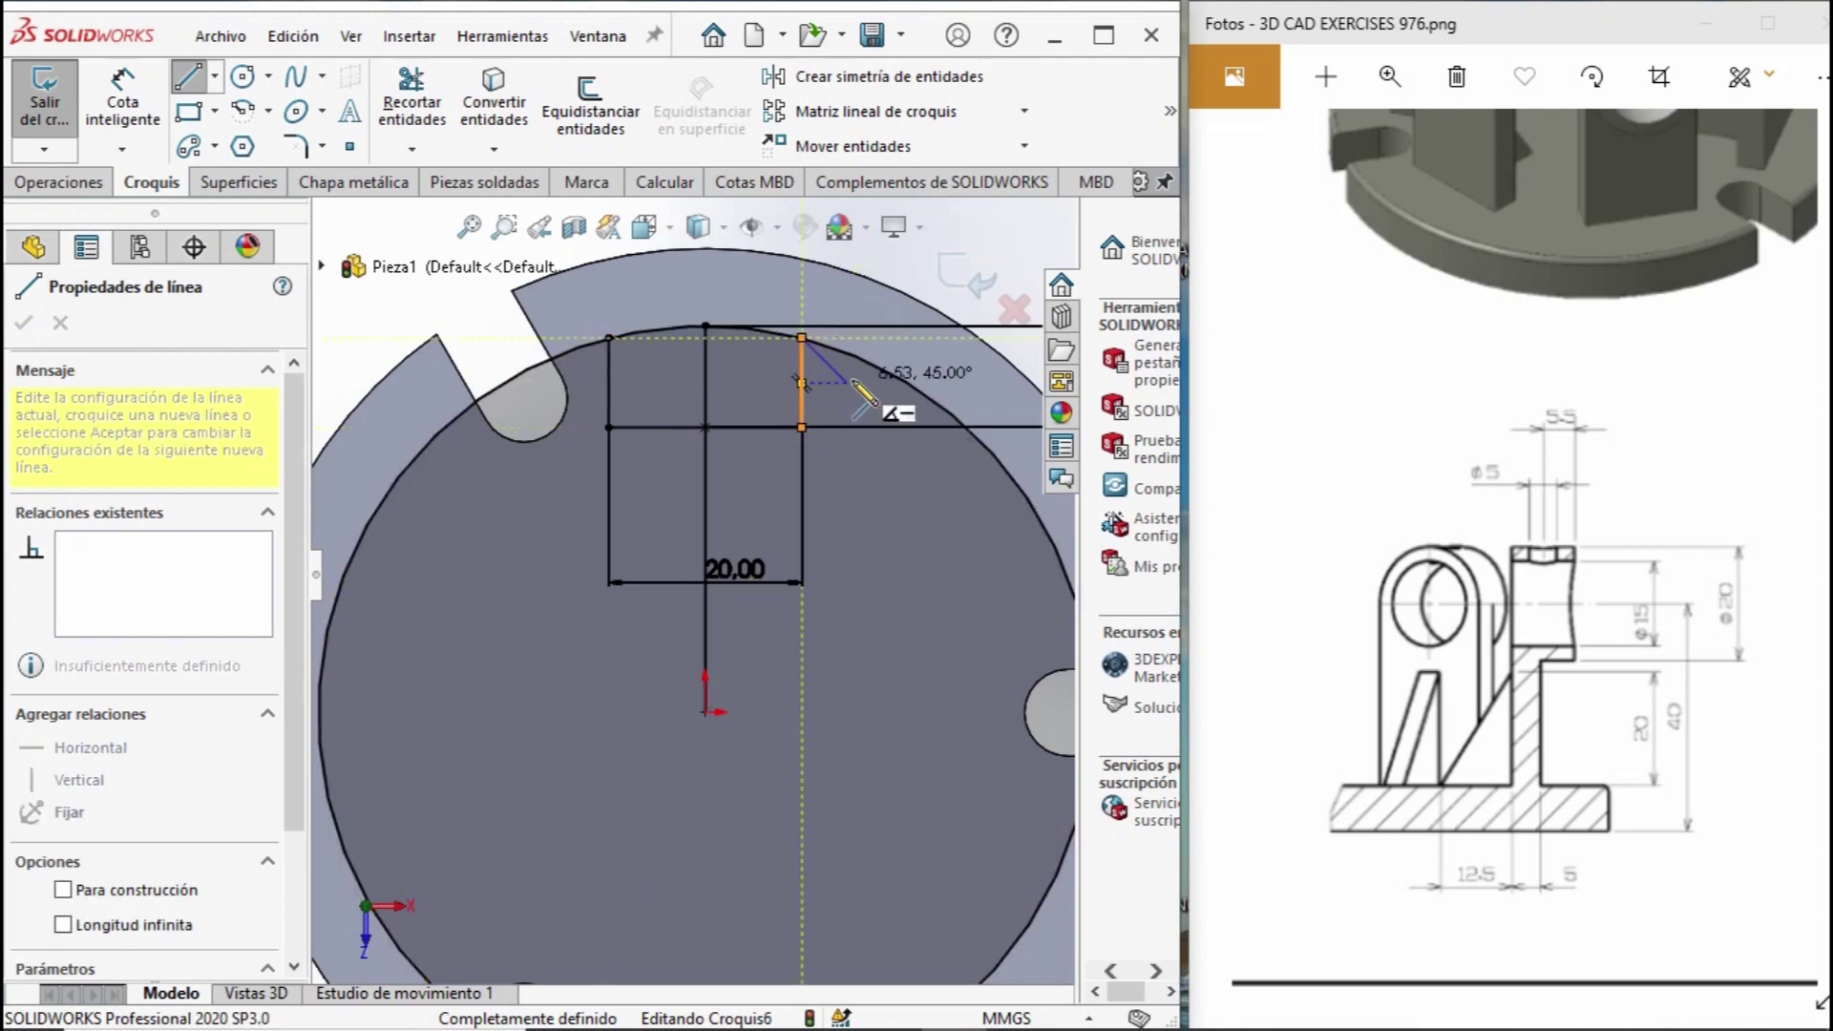
pyautogui.press('Escape')
# Trim the leftover vertical line and the rest of the Ø80 circle to close the region.
pyautogui.click(411, 95)
pyautogui.moveTo(684, 371); pyautogui.dragTo(722, 371)
pyautogui.moveTo(972, 424); pyautogui.dragTo(892, 495)
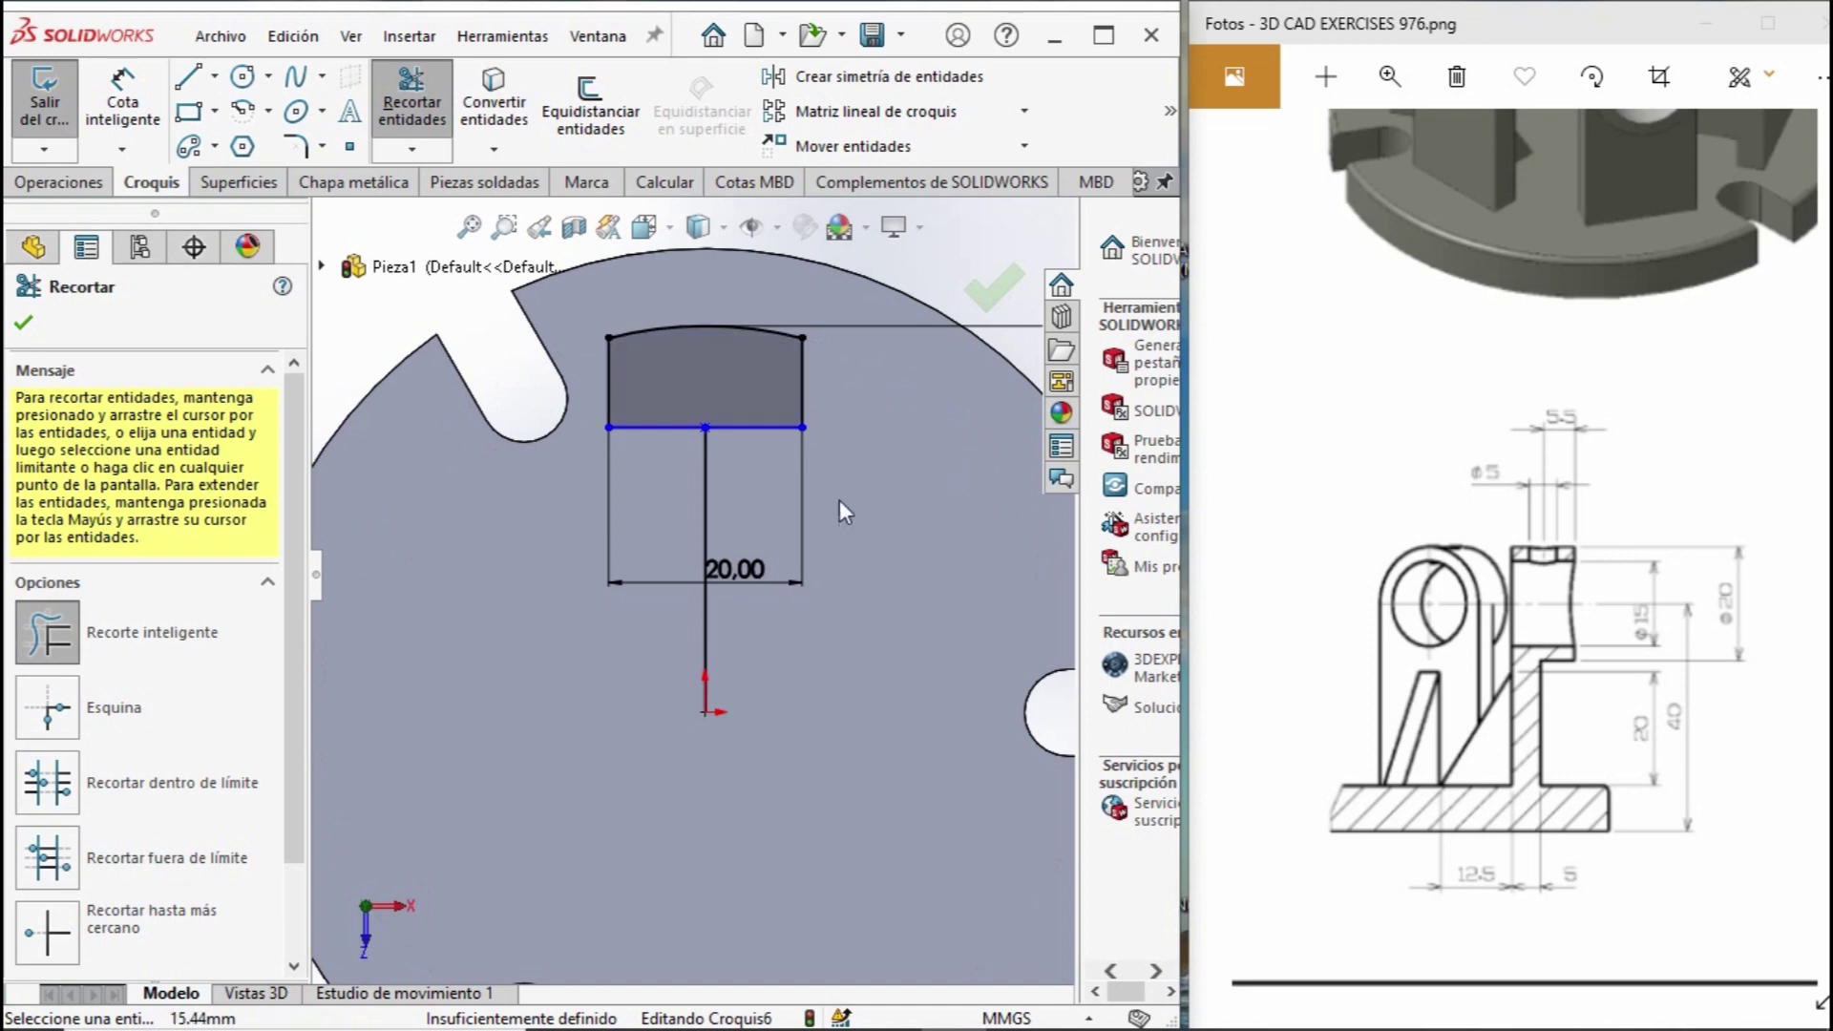
pyautogui.click(42, 188)
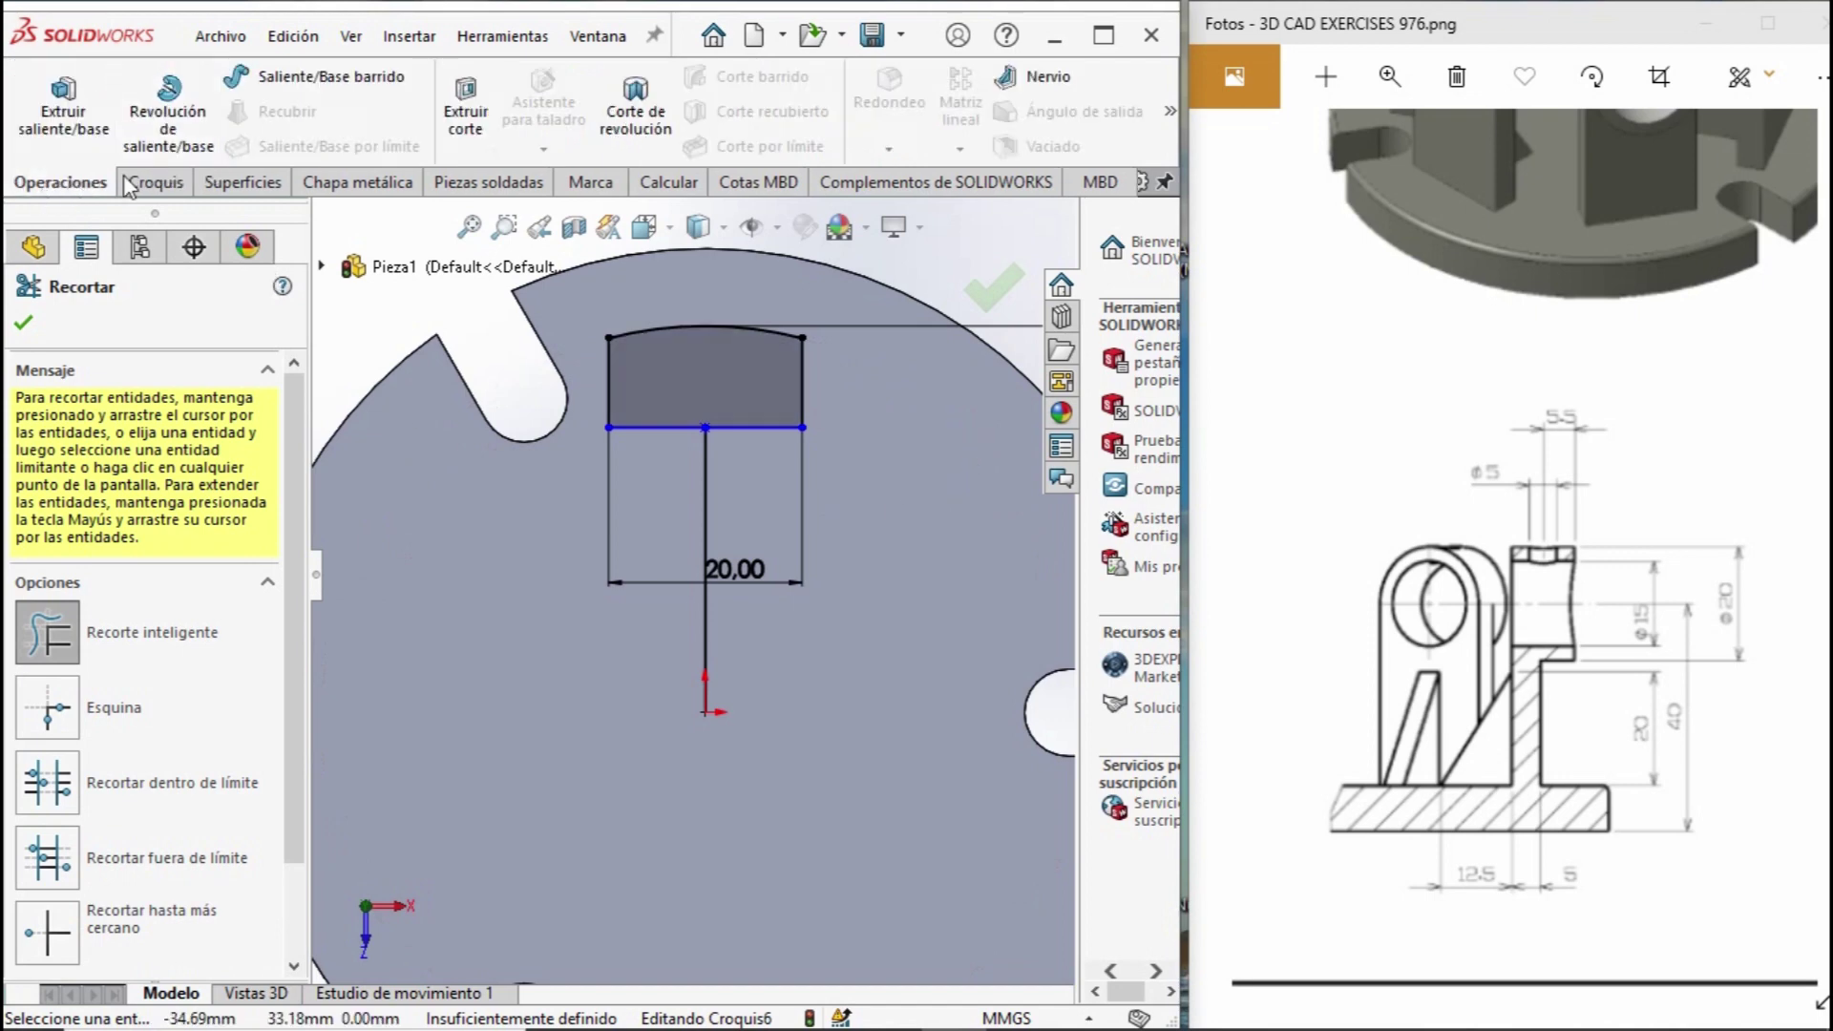
pyautogui.click(63, 107)
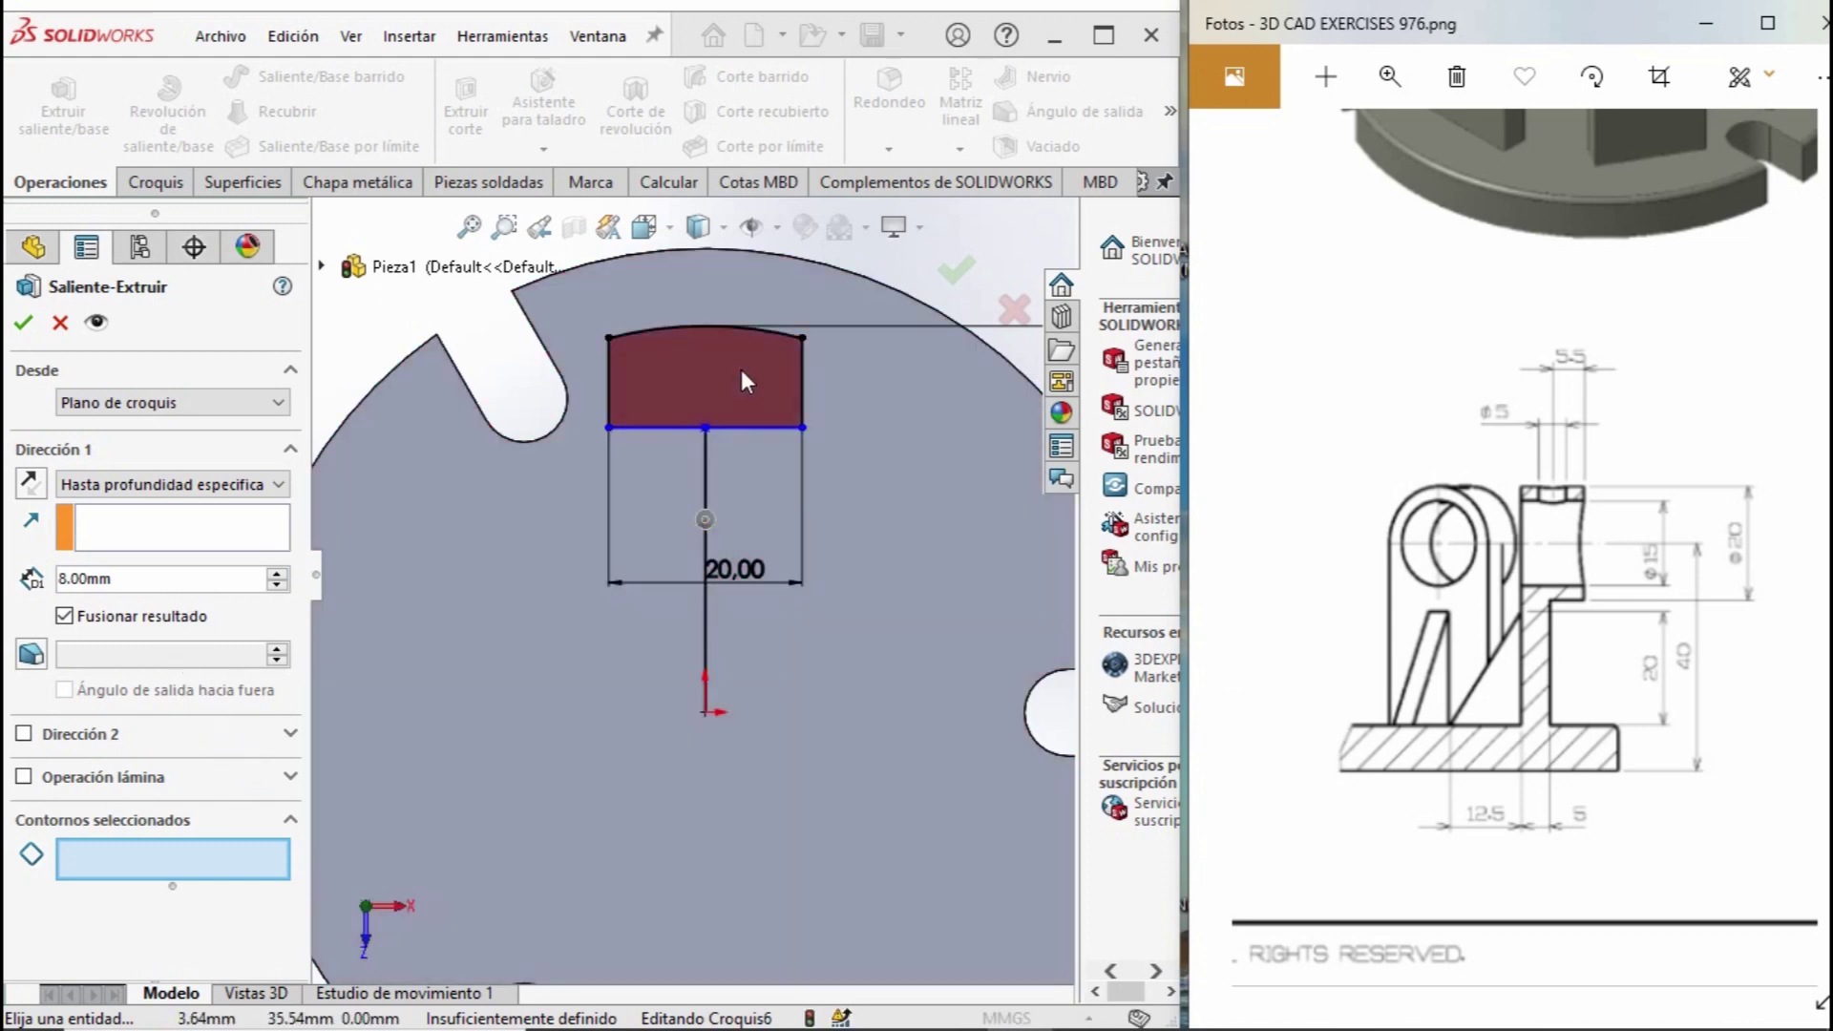
# Extrude the arc-topped Croquis6 region 42 mm upward from the disc.
pyautogui.click(741, 369)
pyautogui.moveTo(696, 524)
pyautogui.mouseDown(button='middle')
pyautogui.moveTo(751, 337)
pyautogui.moveTo(735, 401)
pyautogui.mouseUp(button='middle')
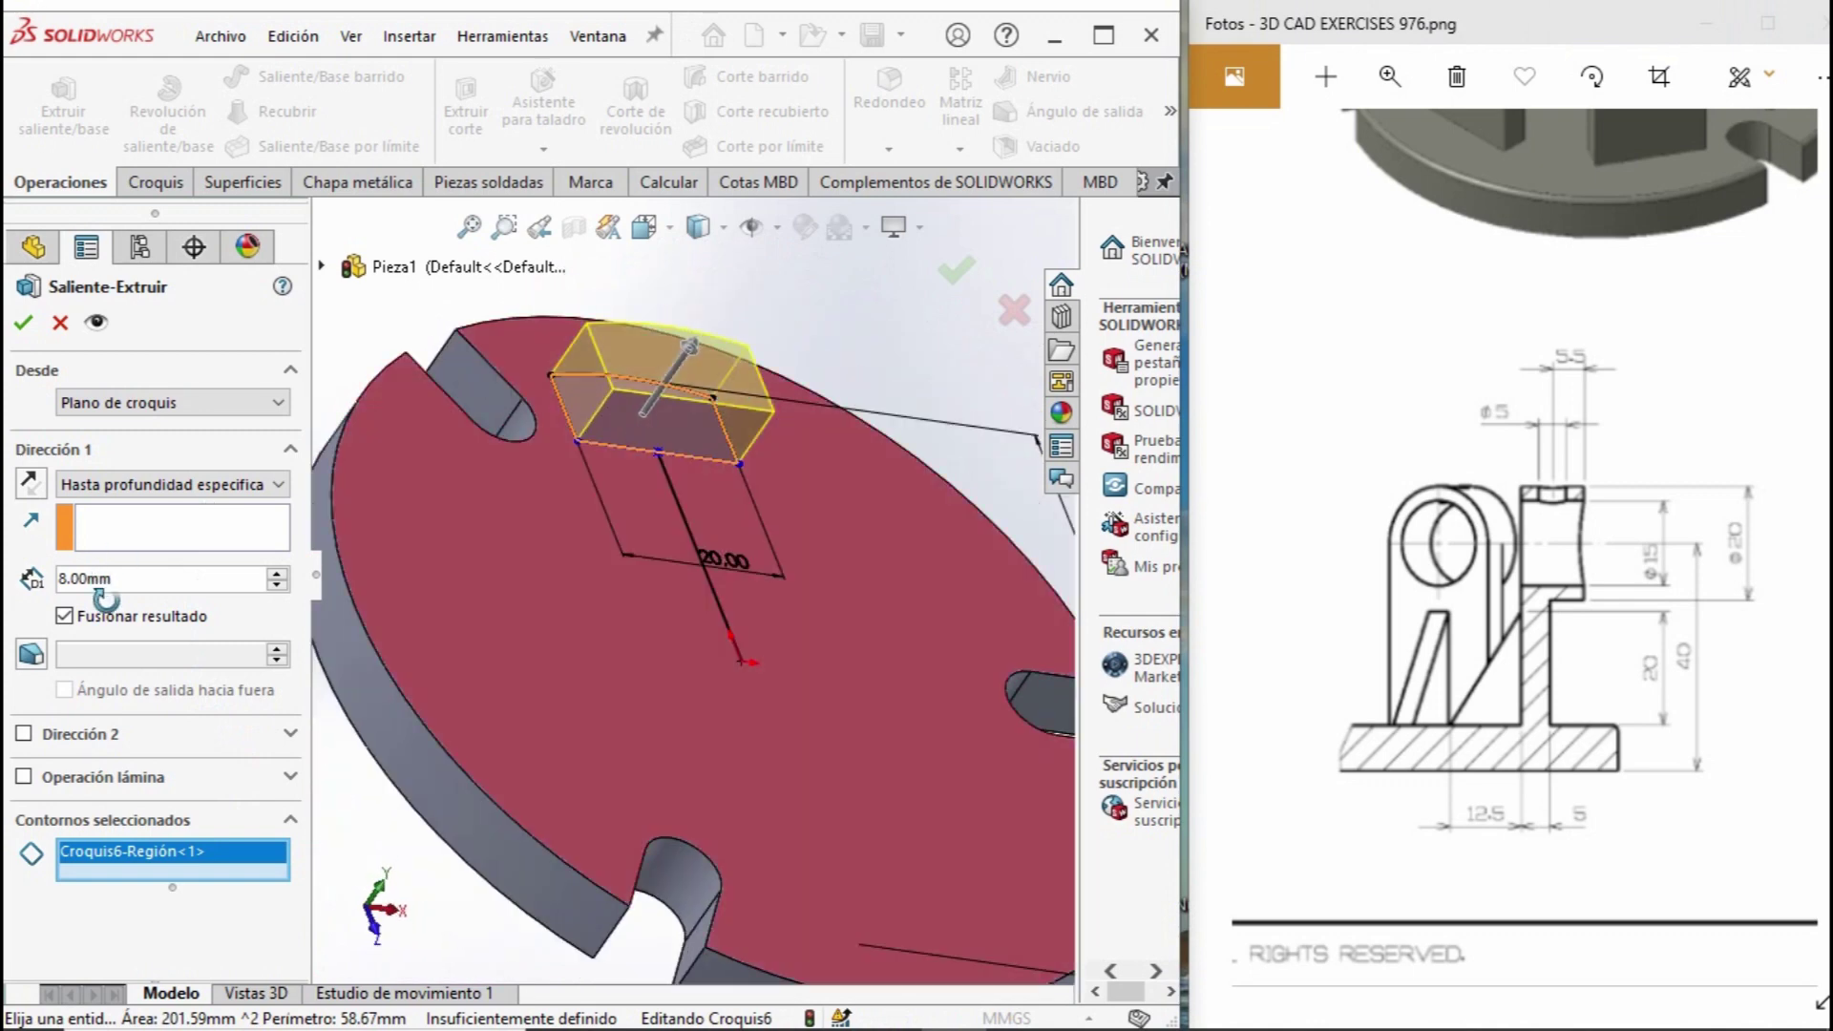
pyautogui.write('42')
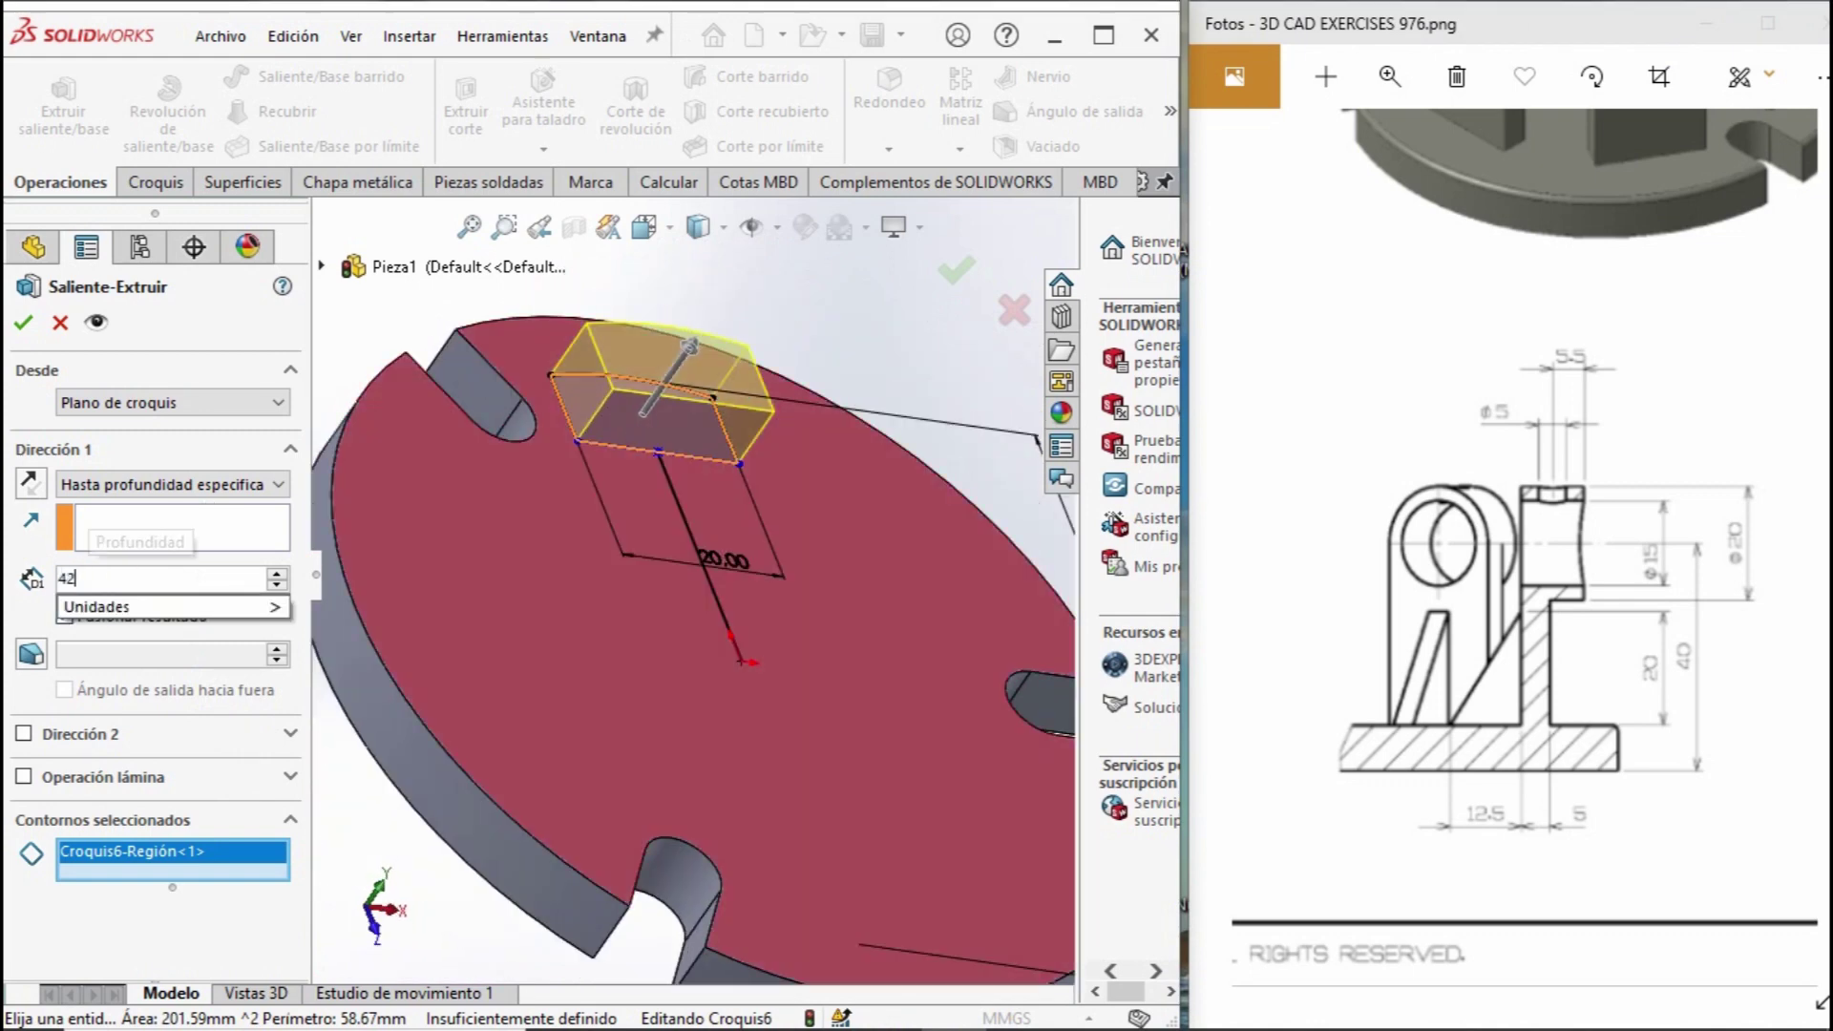
pyautogui.press('Return')
pyautogui.click(21, 324)
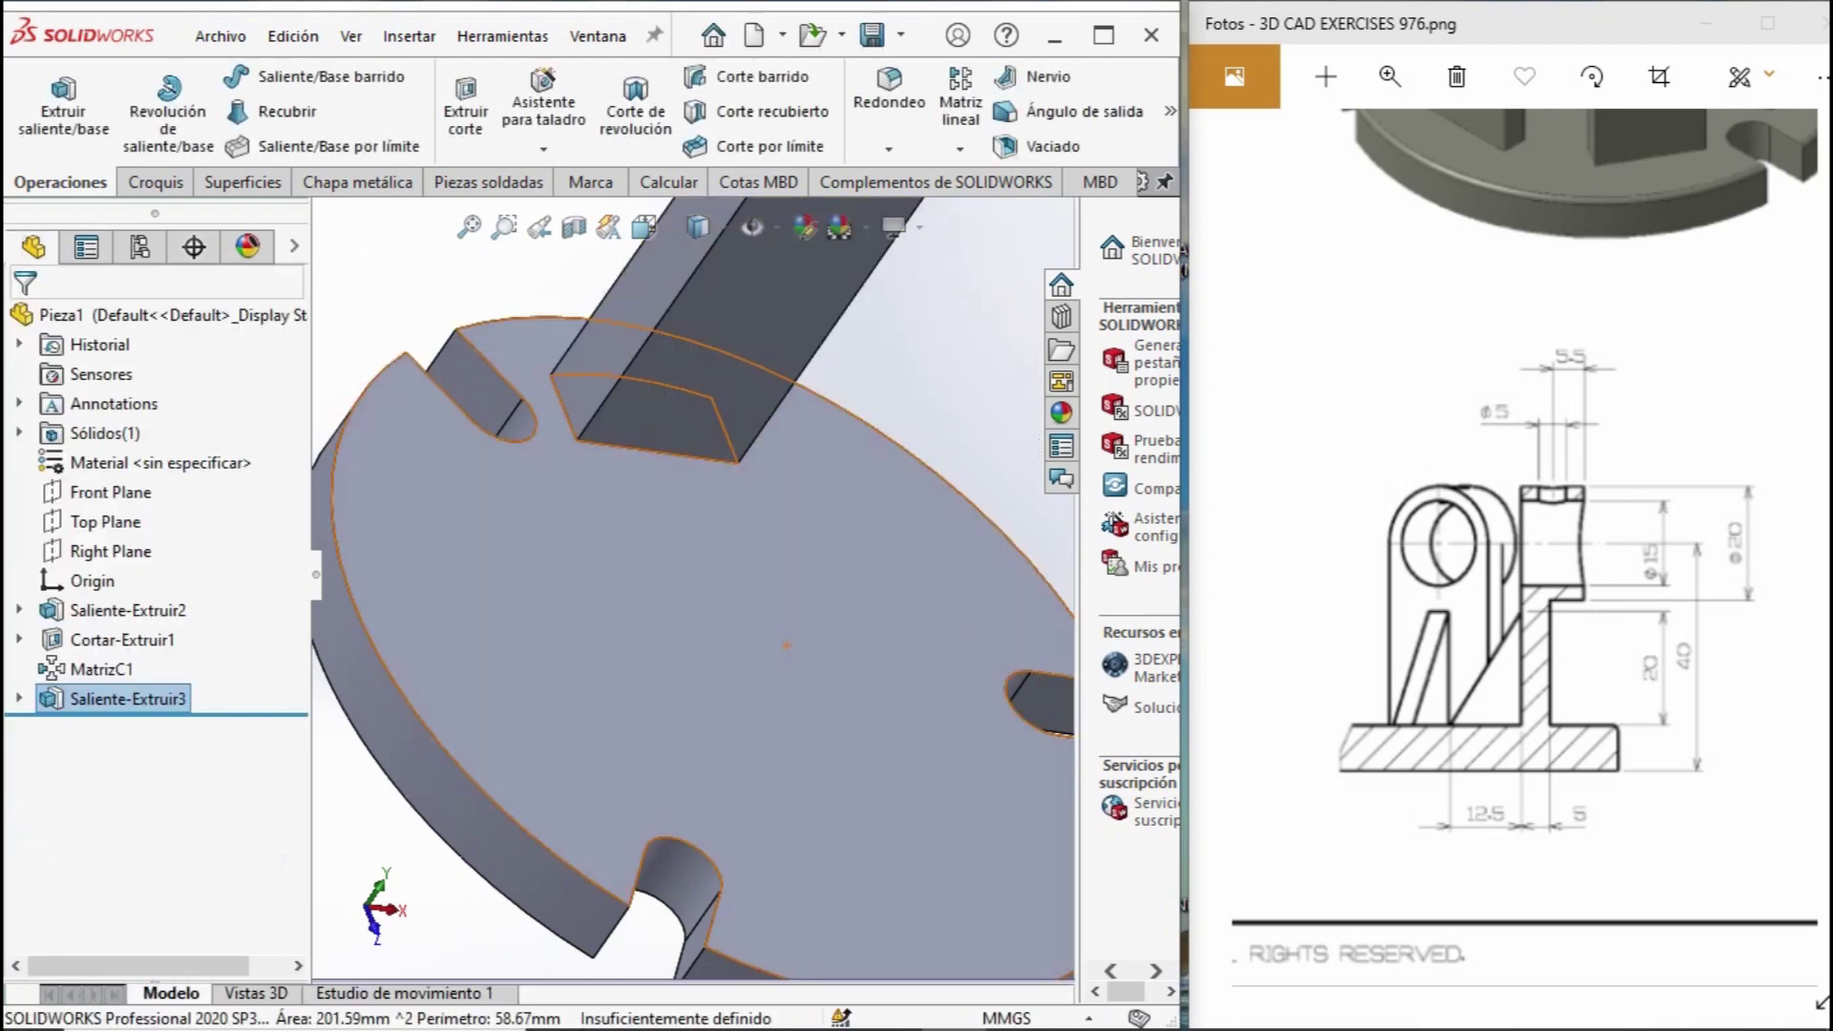
# Begin a full round fillet with the block's first side face and its top face as centre.
pyautogui.scroll(3, 1527, 544)
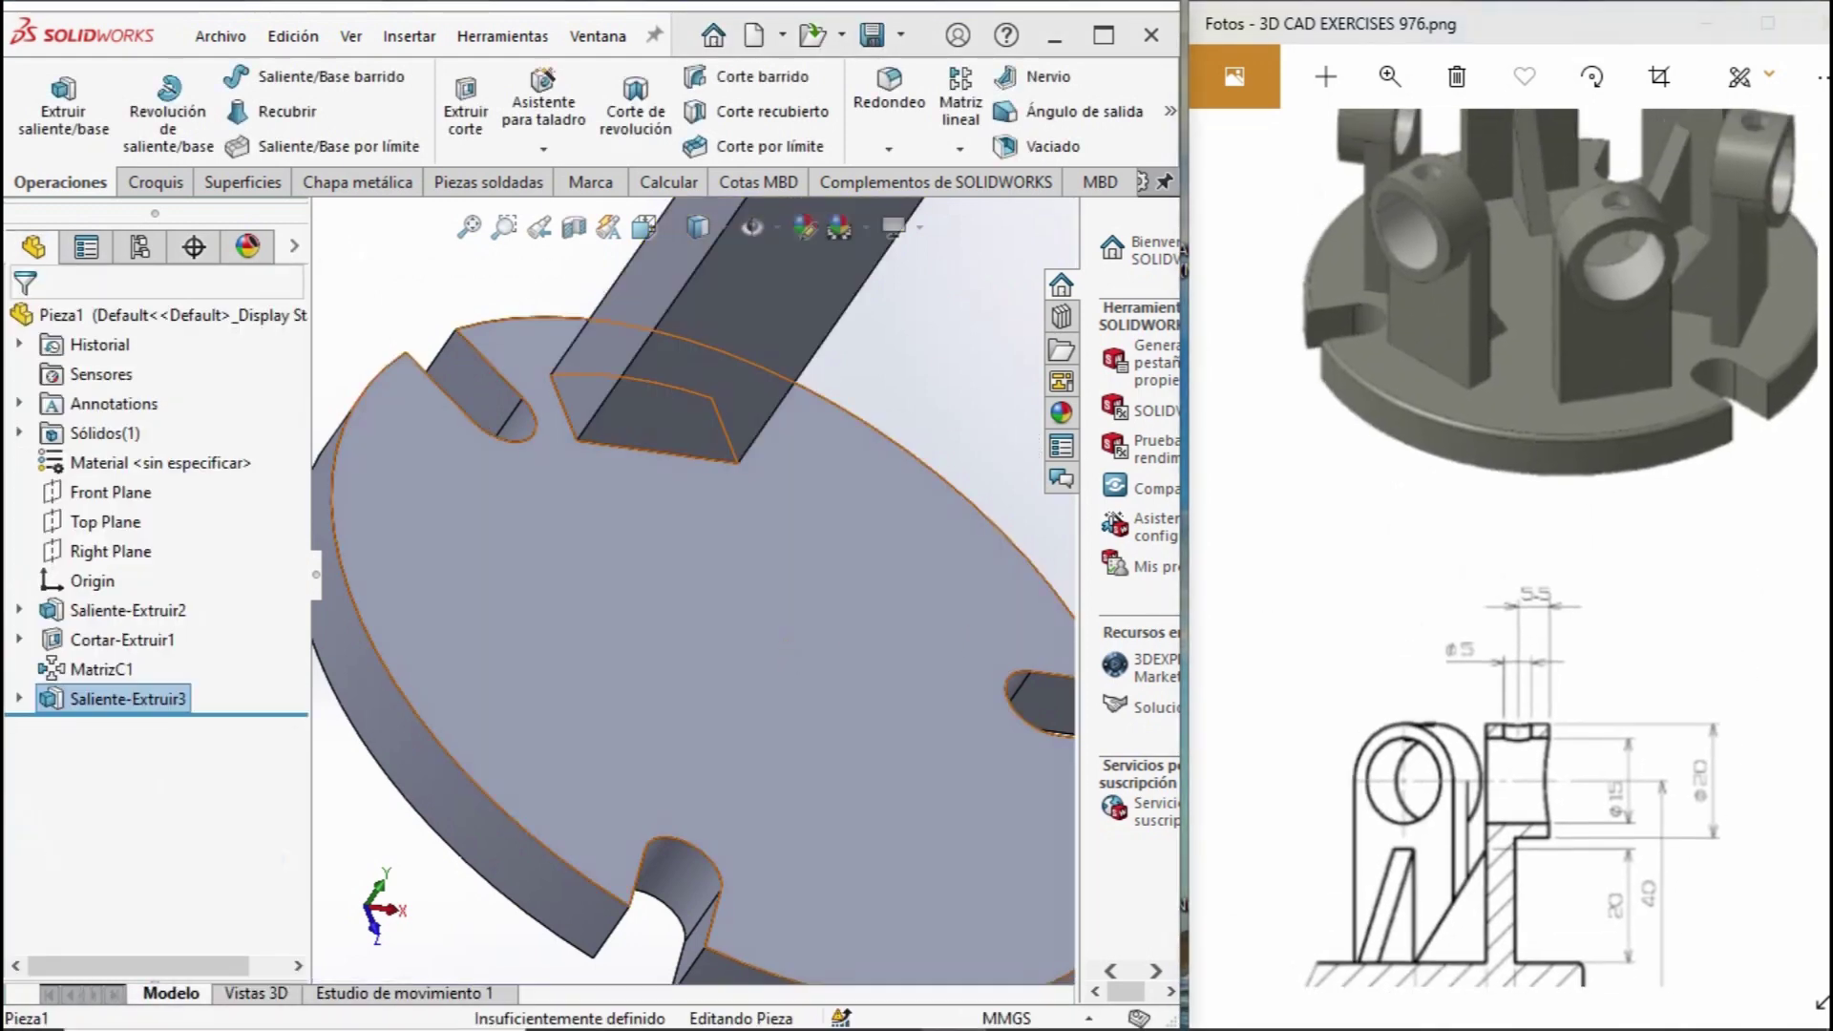
pyautogui.scroll(5, 838, 473)
pyautogui.click(830, 492)
pyautogui.scroll(-3, 687, 524)
pyautogui.click(878, 589)
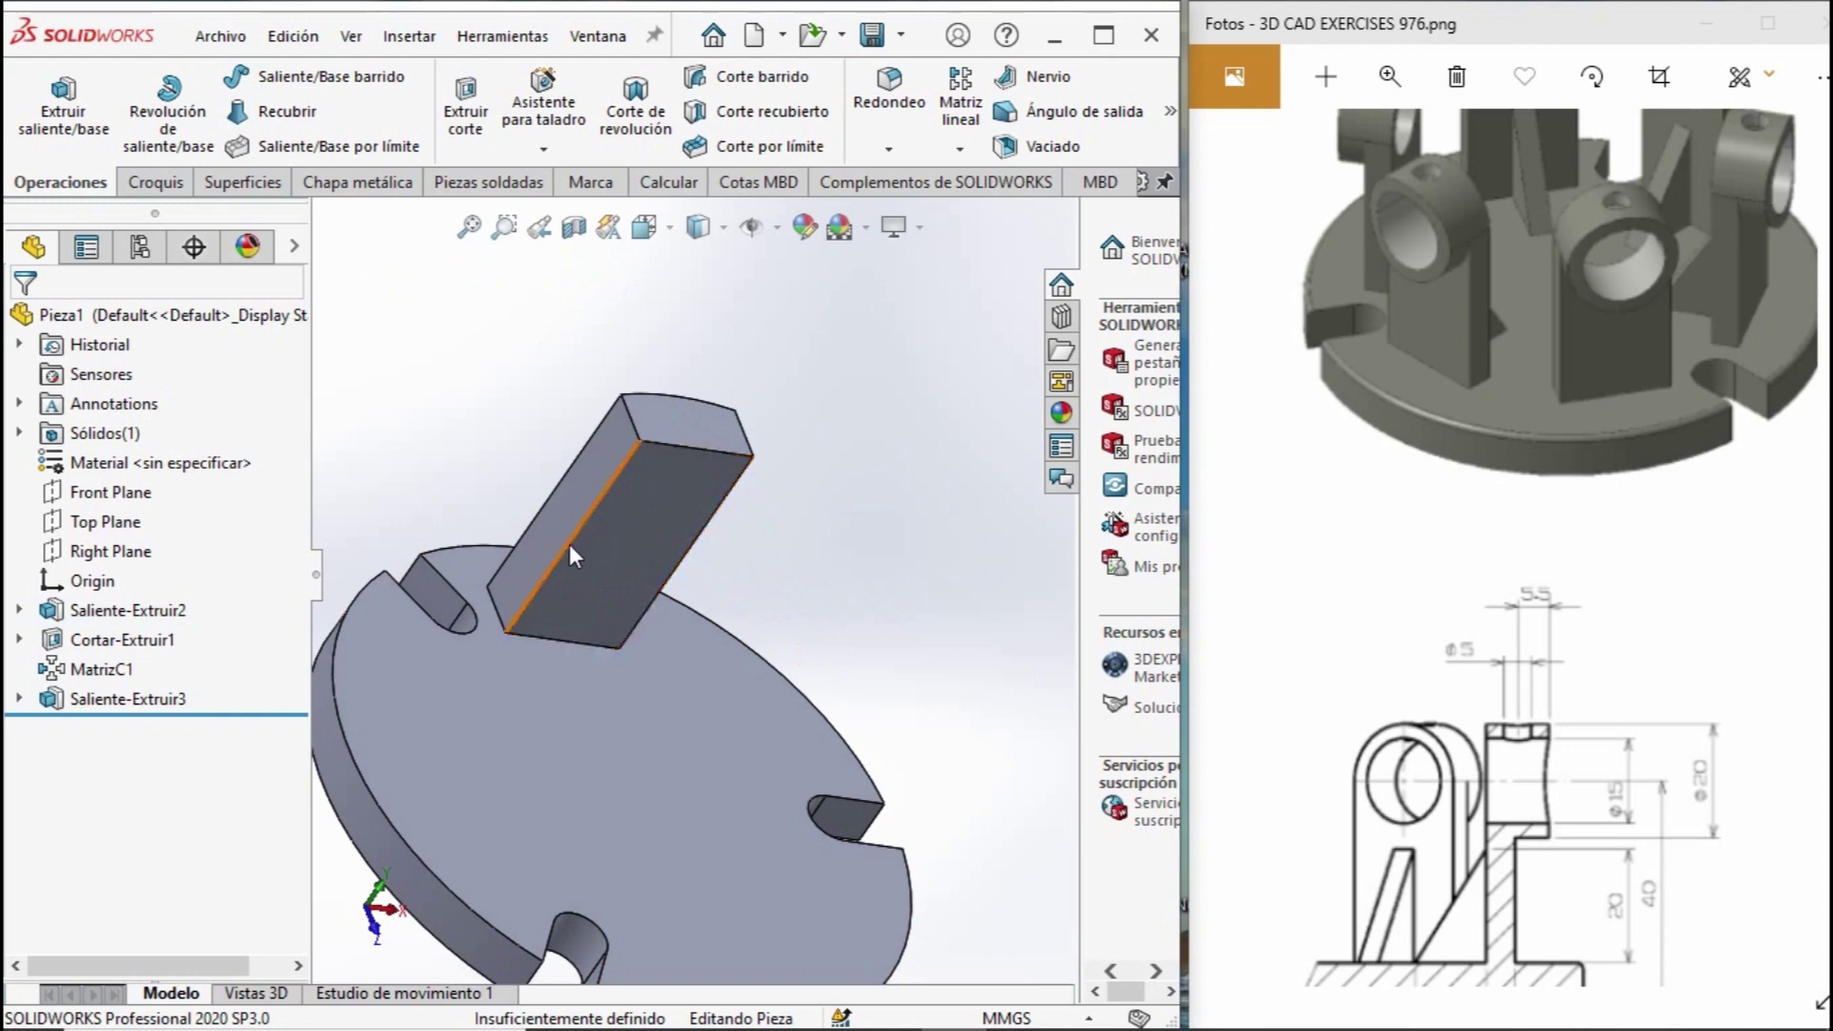
pyautogui.click(888, 149)
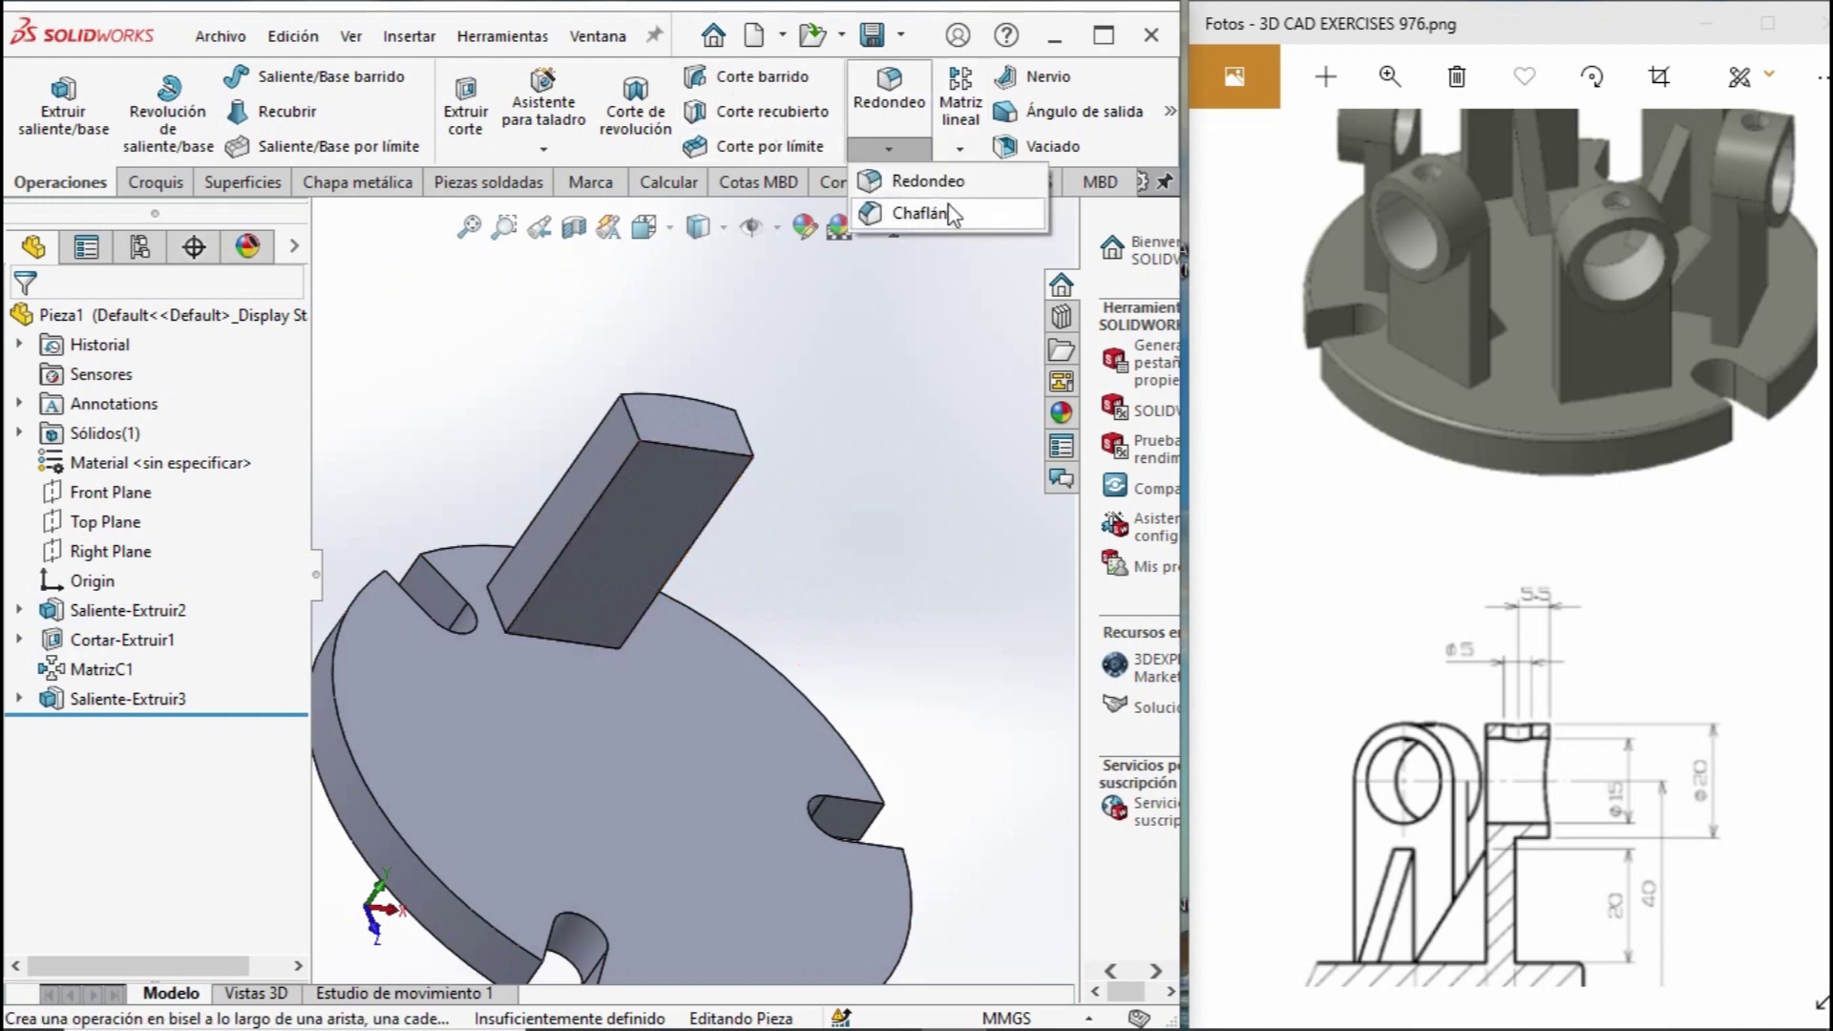
pyautogui.click(935, 256)
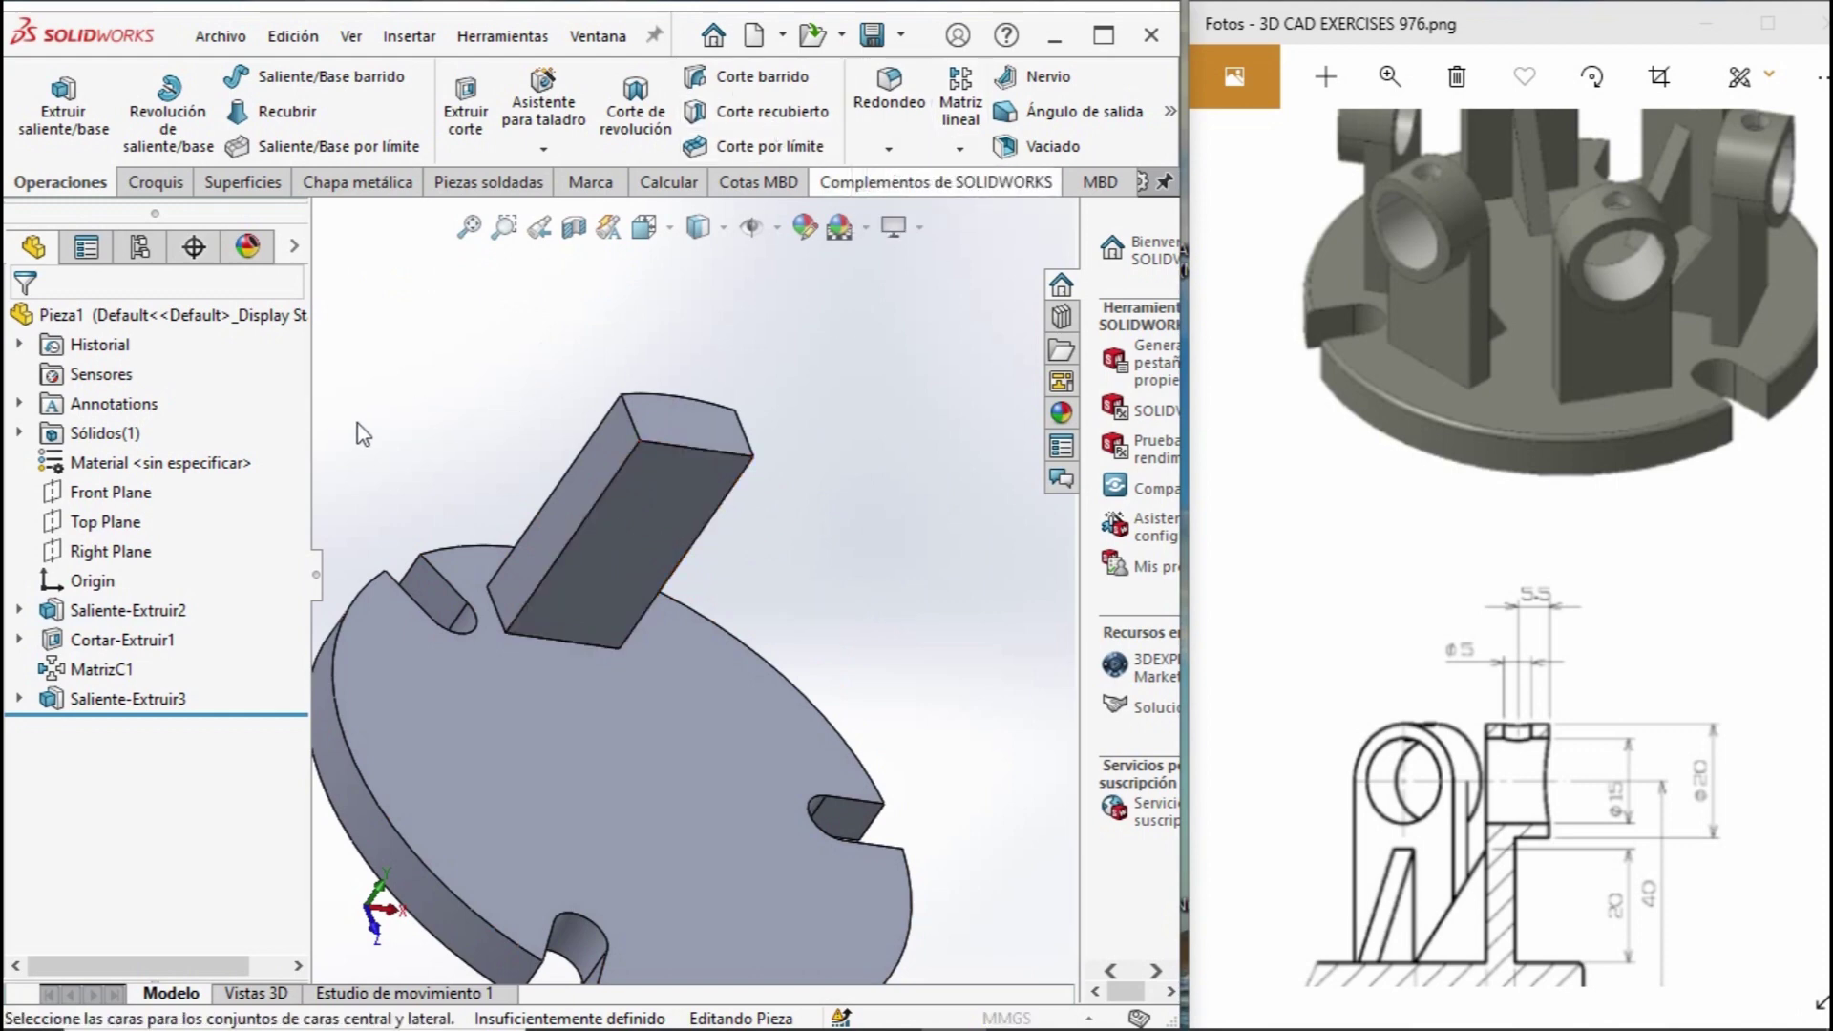
pyautogui.click(605, 443)
pyautogui.click(159, 681)
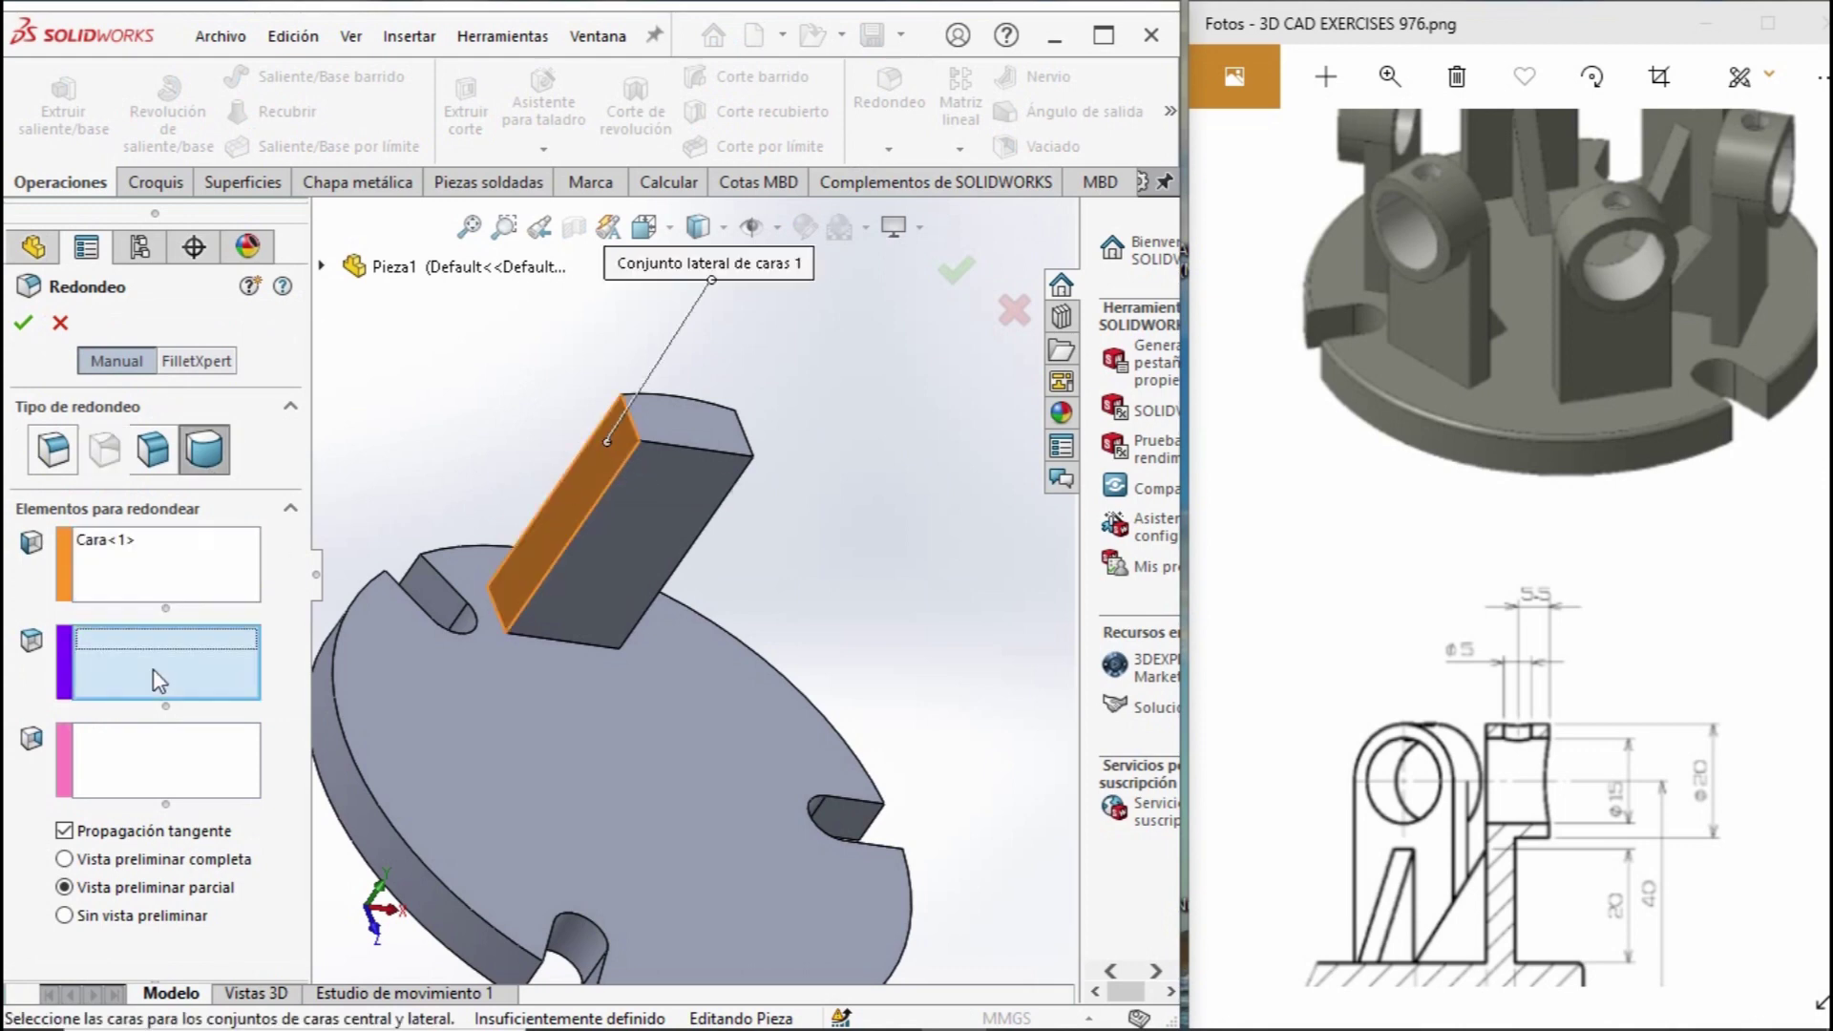
pyautogui.click(707, 425)
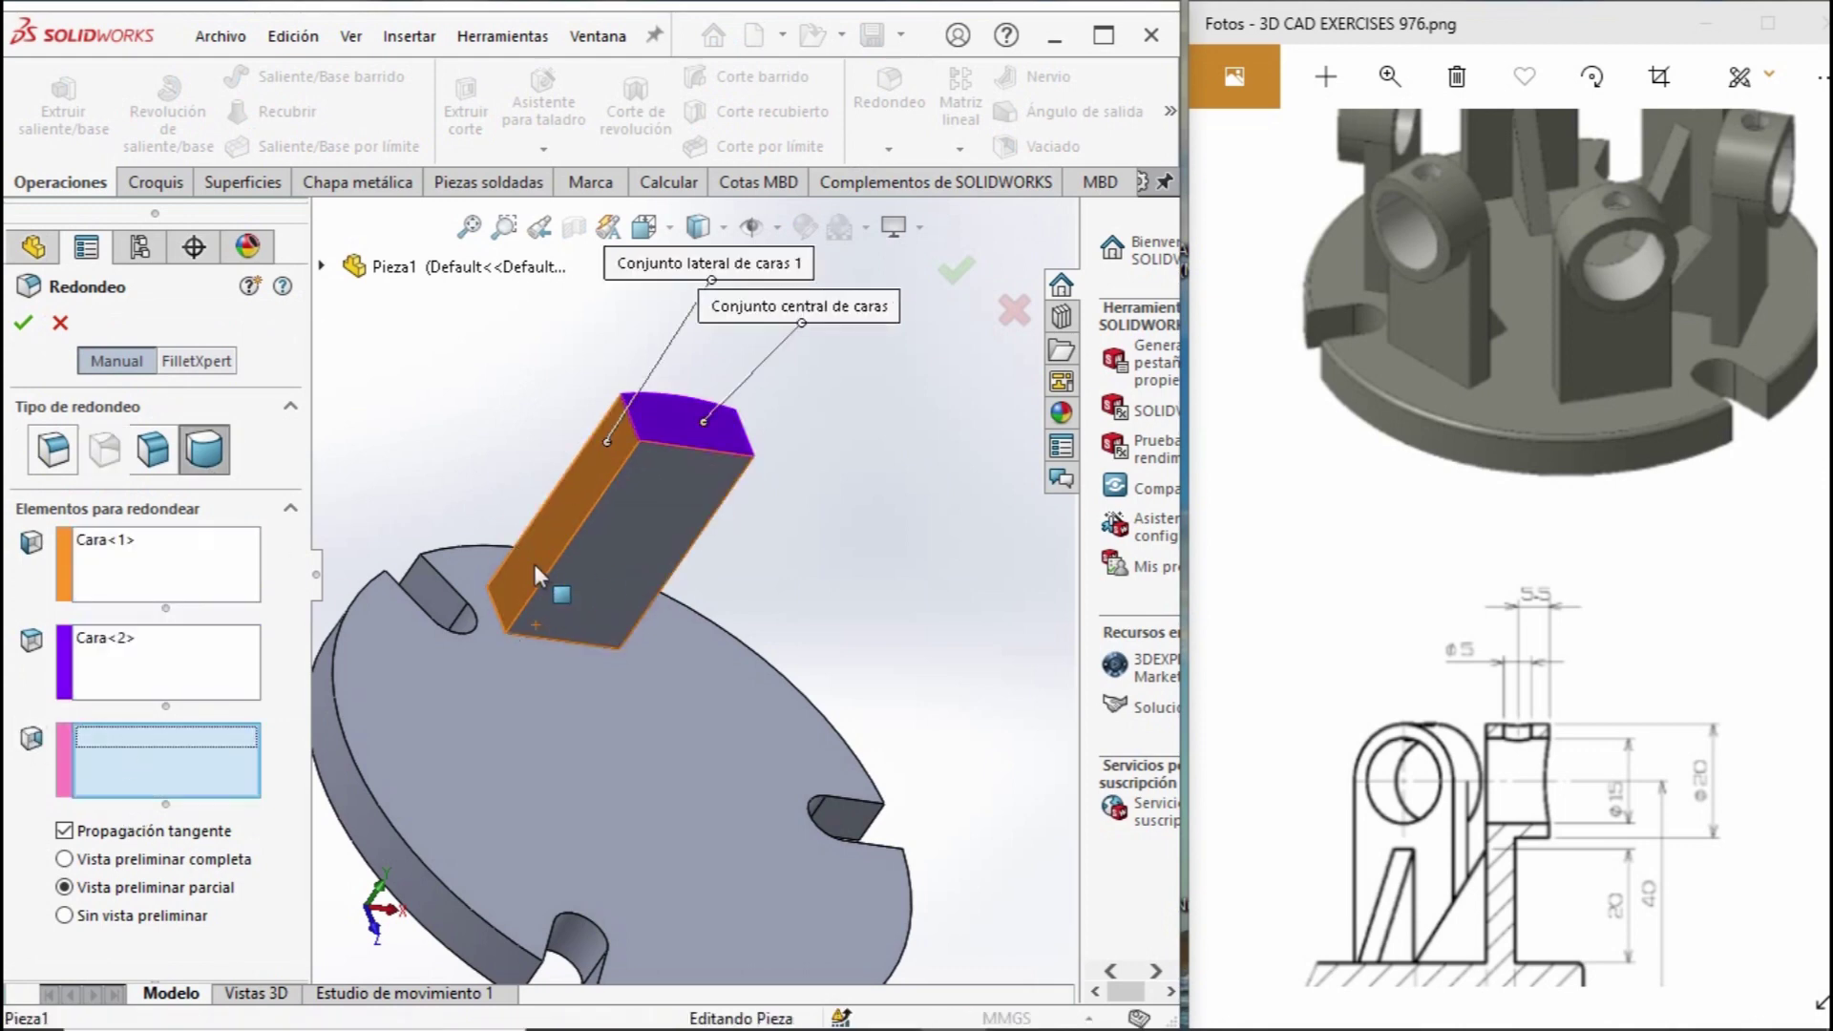
# Add the opposite side face and accept the full round fillet Redondeo1 on the block's top.
pyautogui.moveTo(580, 565); pyautogui.dragTo(695, 589, button='middle')
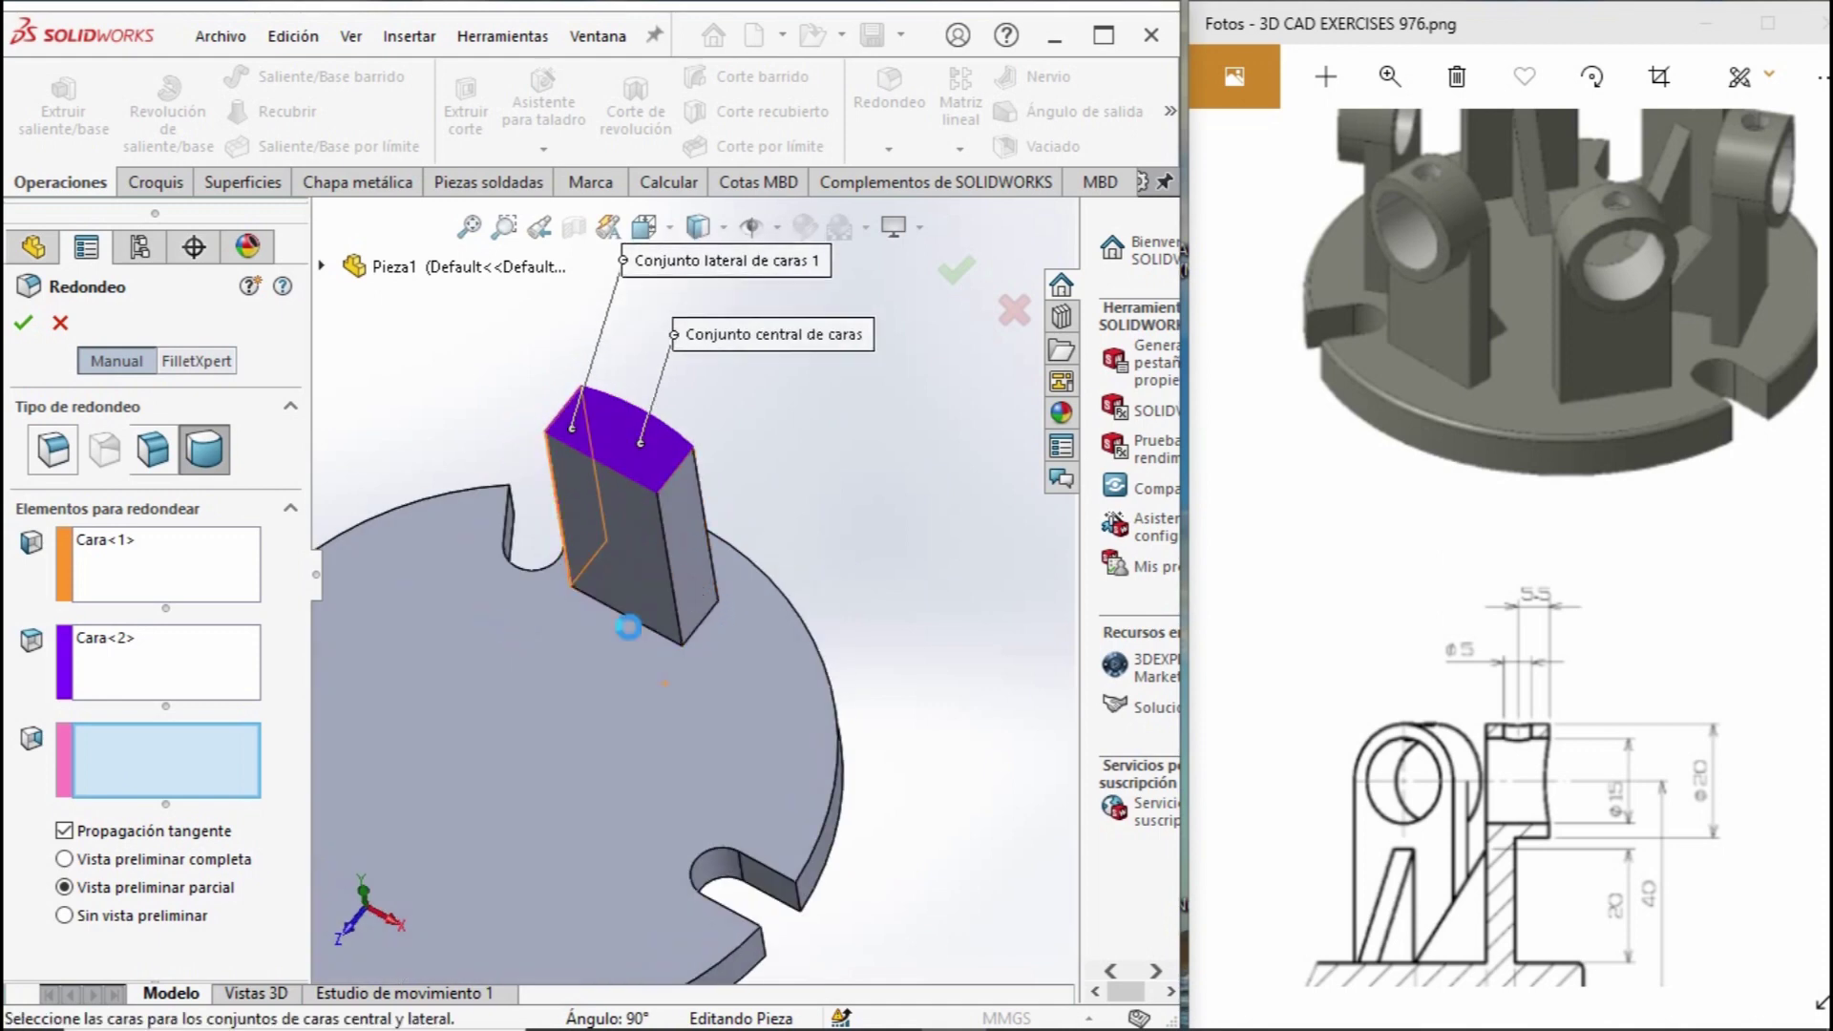
pyautogui.click(957, 272)
pyautogui.moveTo(714, 609)
pyautogui.mouseDown(button='middle')
pyautogui.moveTo(936, 483)
pyautogui.moveTo(835, 554)
pyautogui.mouseUp(button='middle')
pyautogui.moveTo(1517, 826); pyautogui.dragTo(1646, 626)
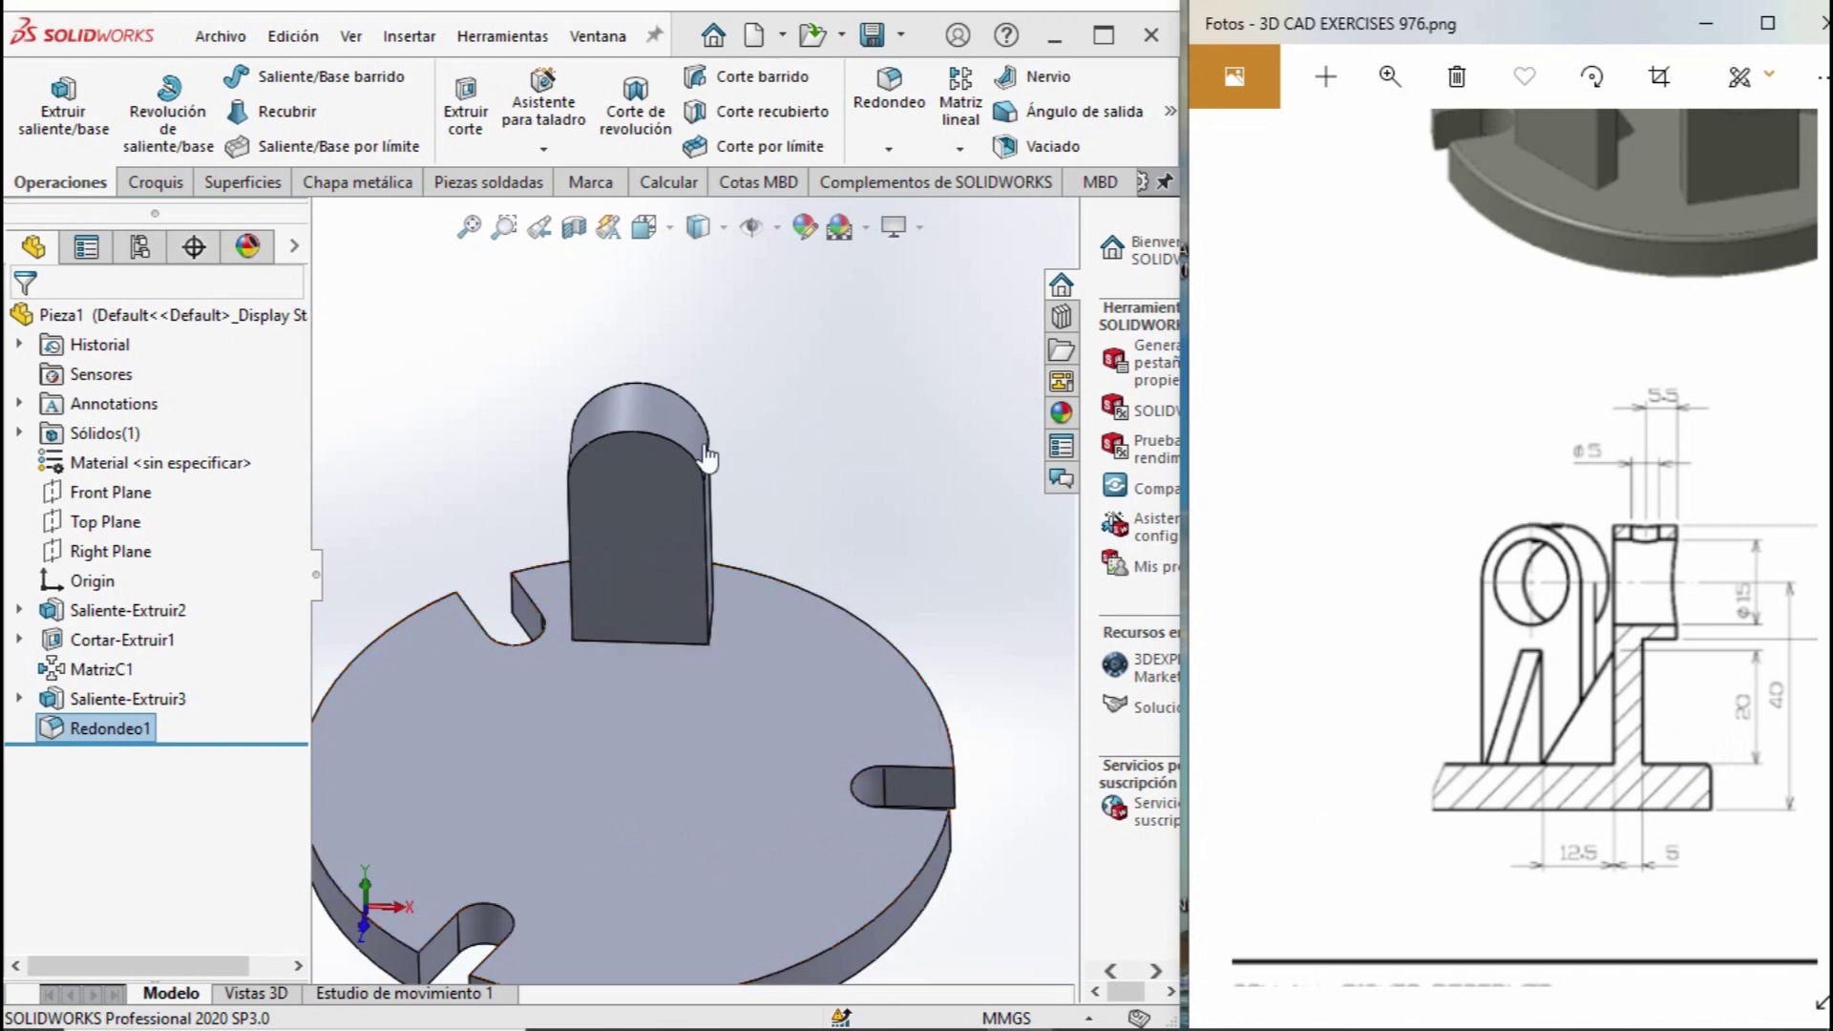
# Create Plano1 offset 5 mm inward from the lug's flat side face, with the offset reversed.
pyautogui.moveTo(785, 639)
pyautogui.mouseDown(button='middle')
pyautogui.moveTo(892, 704)
pyautogui.moveTo(819, 740)
pyautogui.moveTo(782, 706)
pyautogui.mouseUp(button='middle')
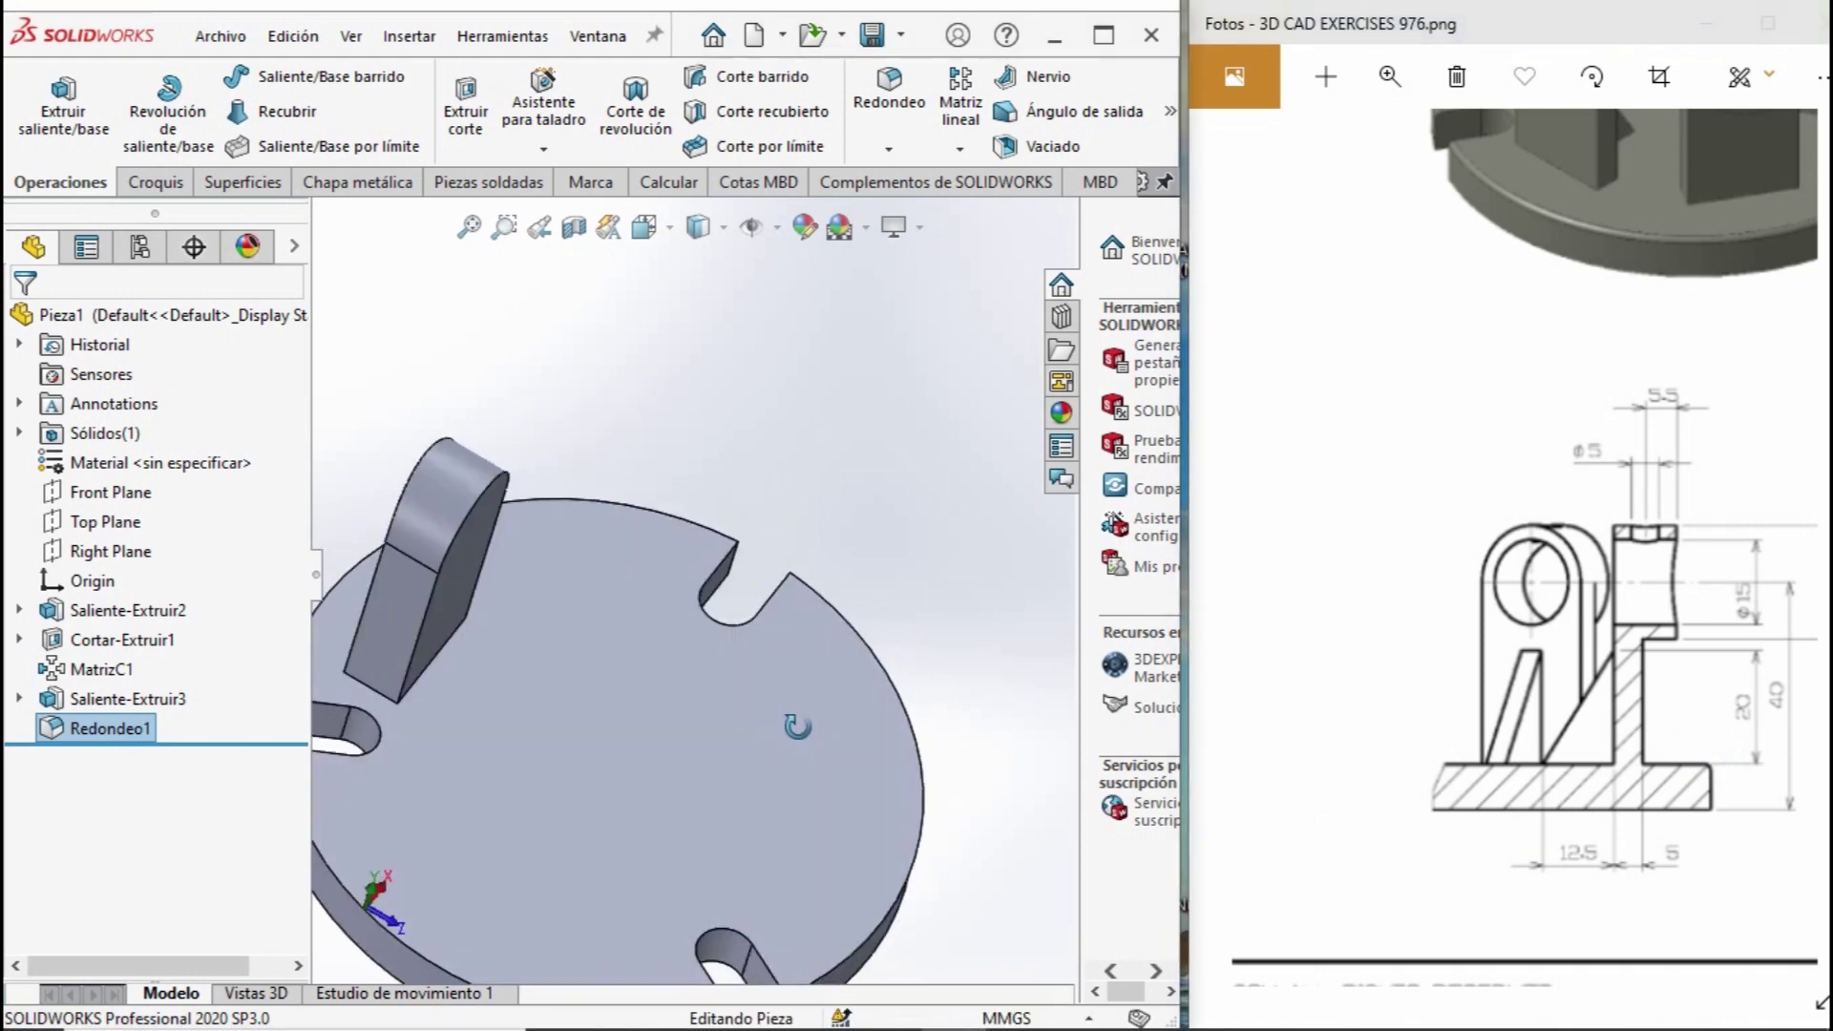
pyautogui.scroll(5, 783, 706)
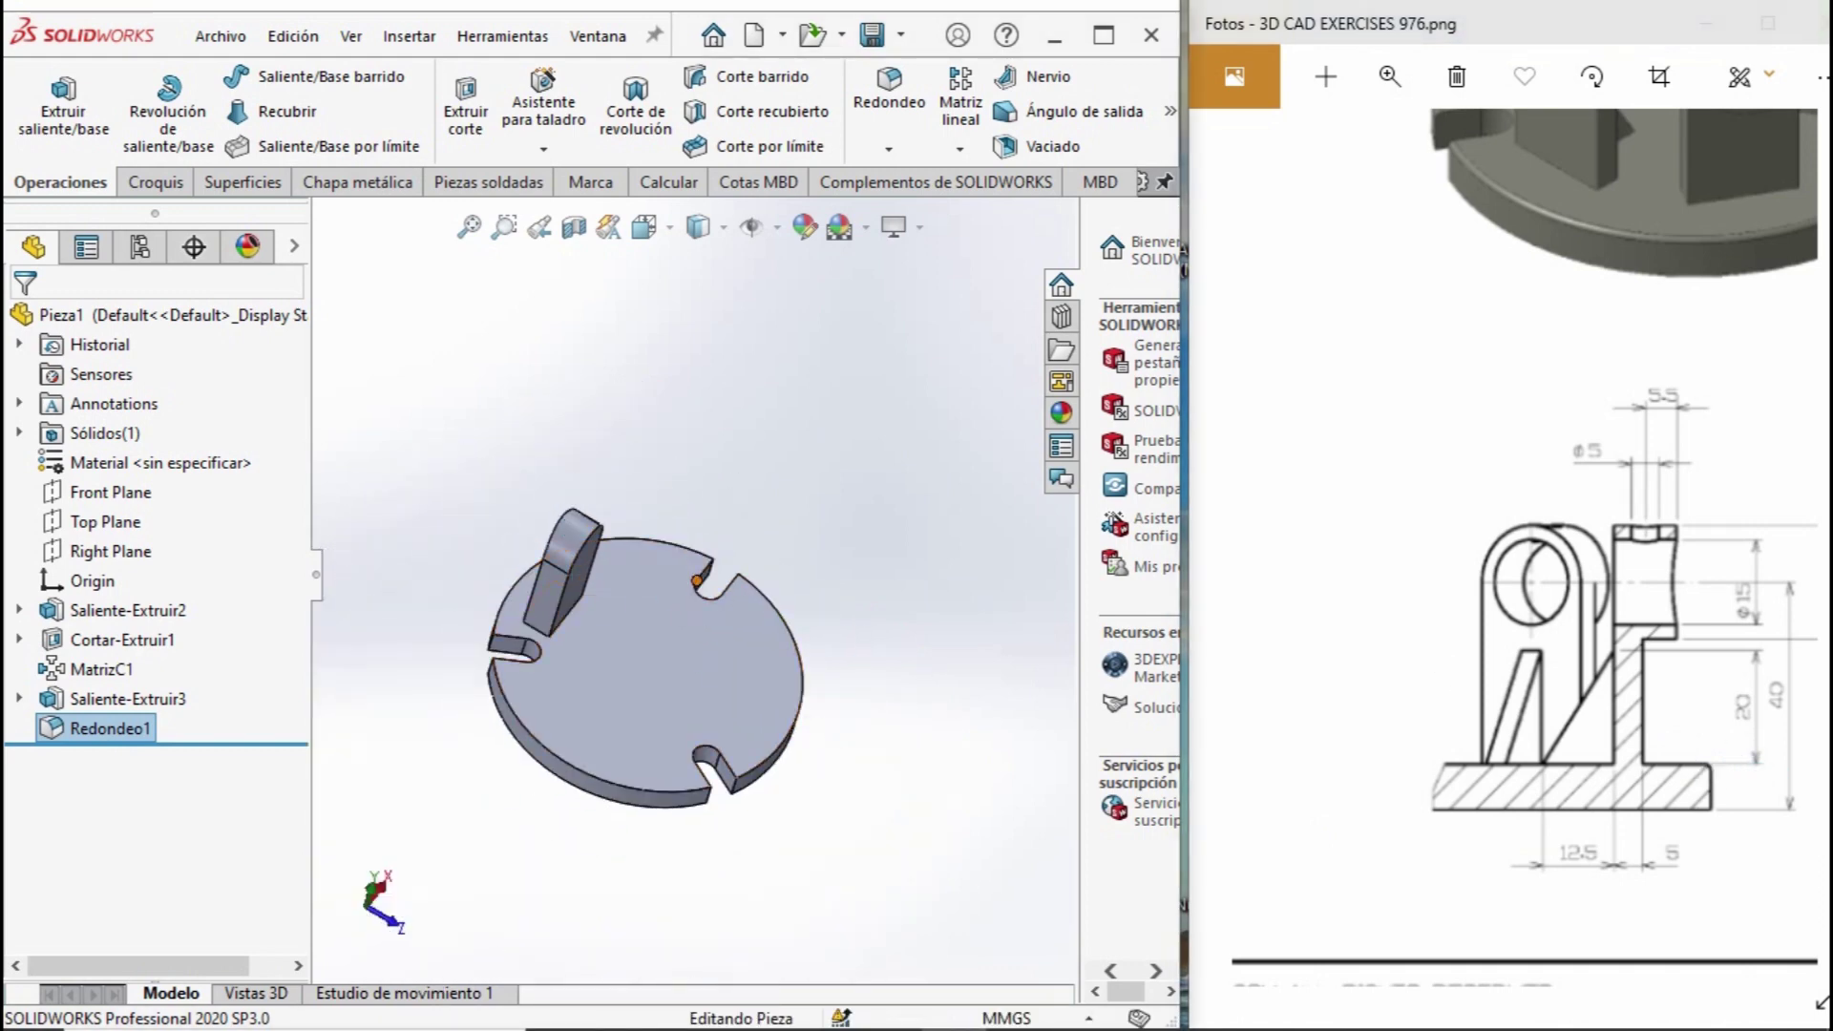
pyautogui.scroll(-2, 611, 578)
pyautogui.scroll(-3, 586, 516)
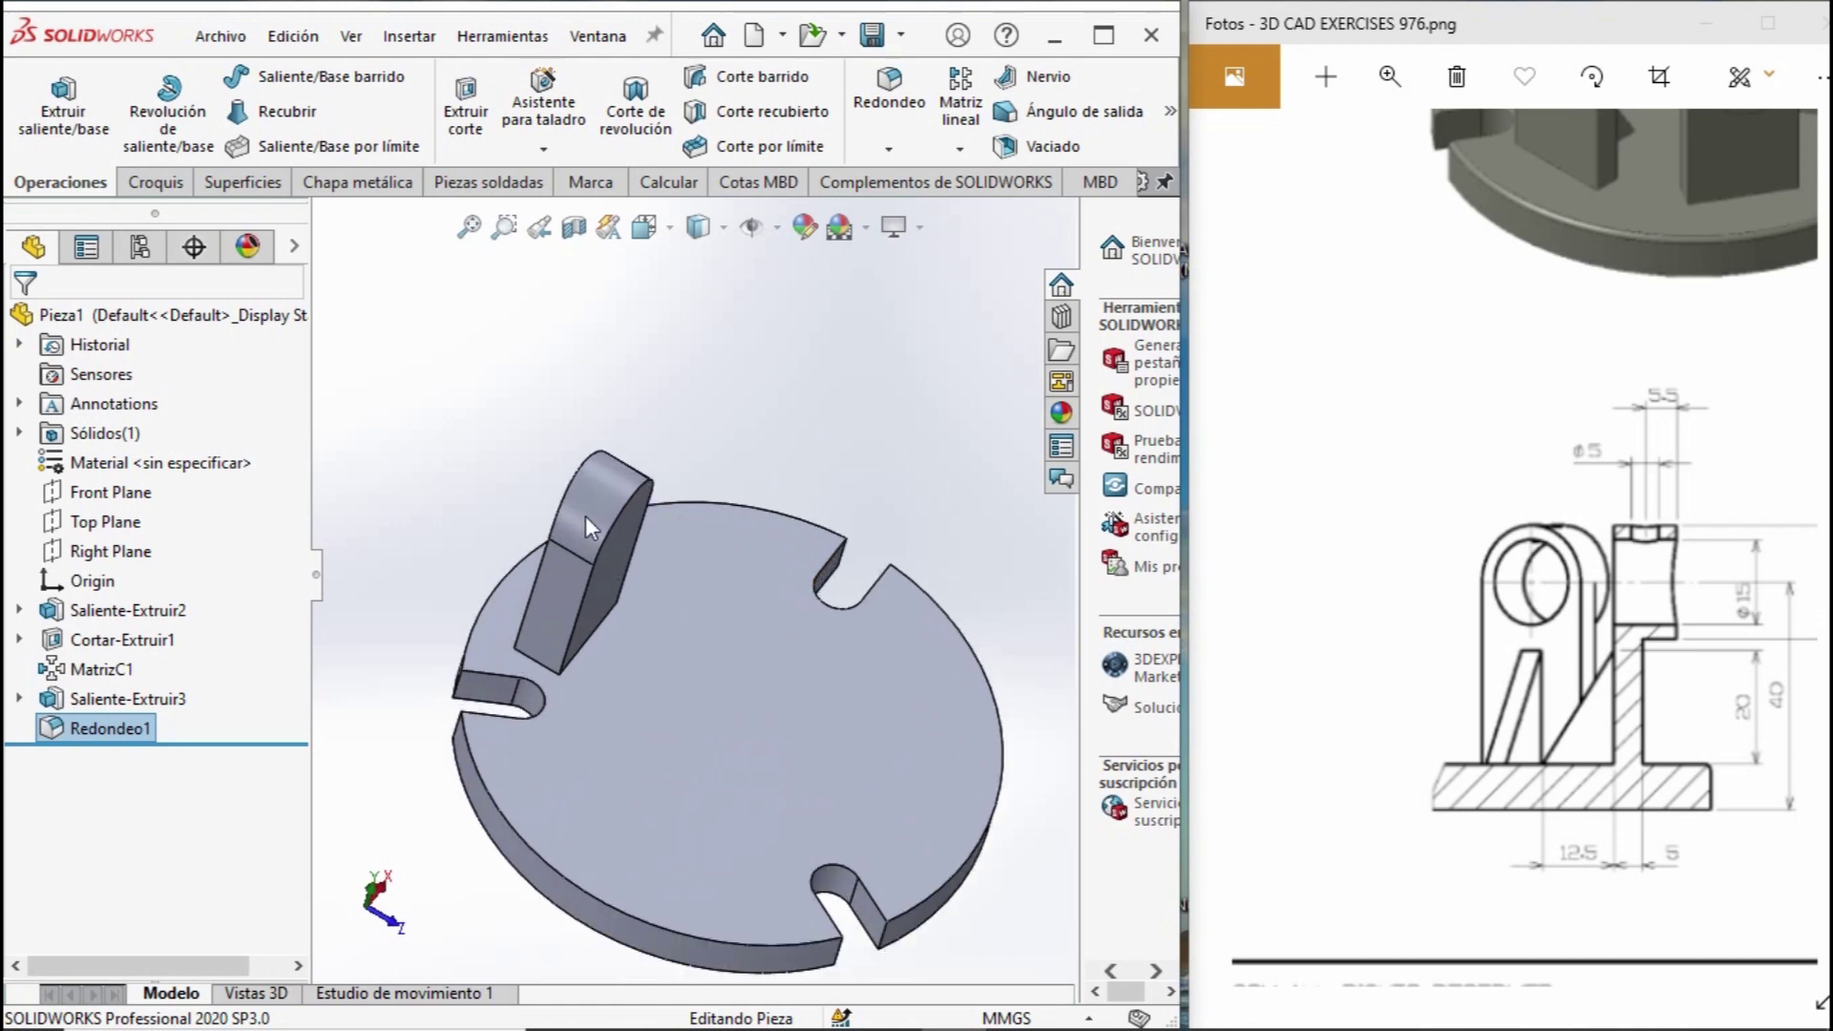
pyautogui.scroll(-2, 628, 551)
pyautogui.scroll(-2, 620, 556)
pyautogui.click(615, 559)
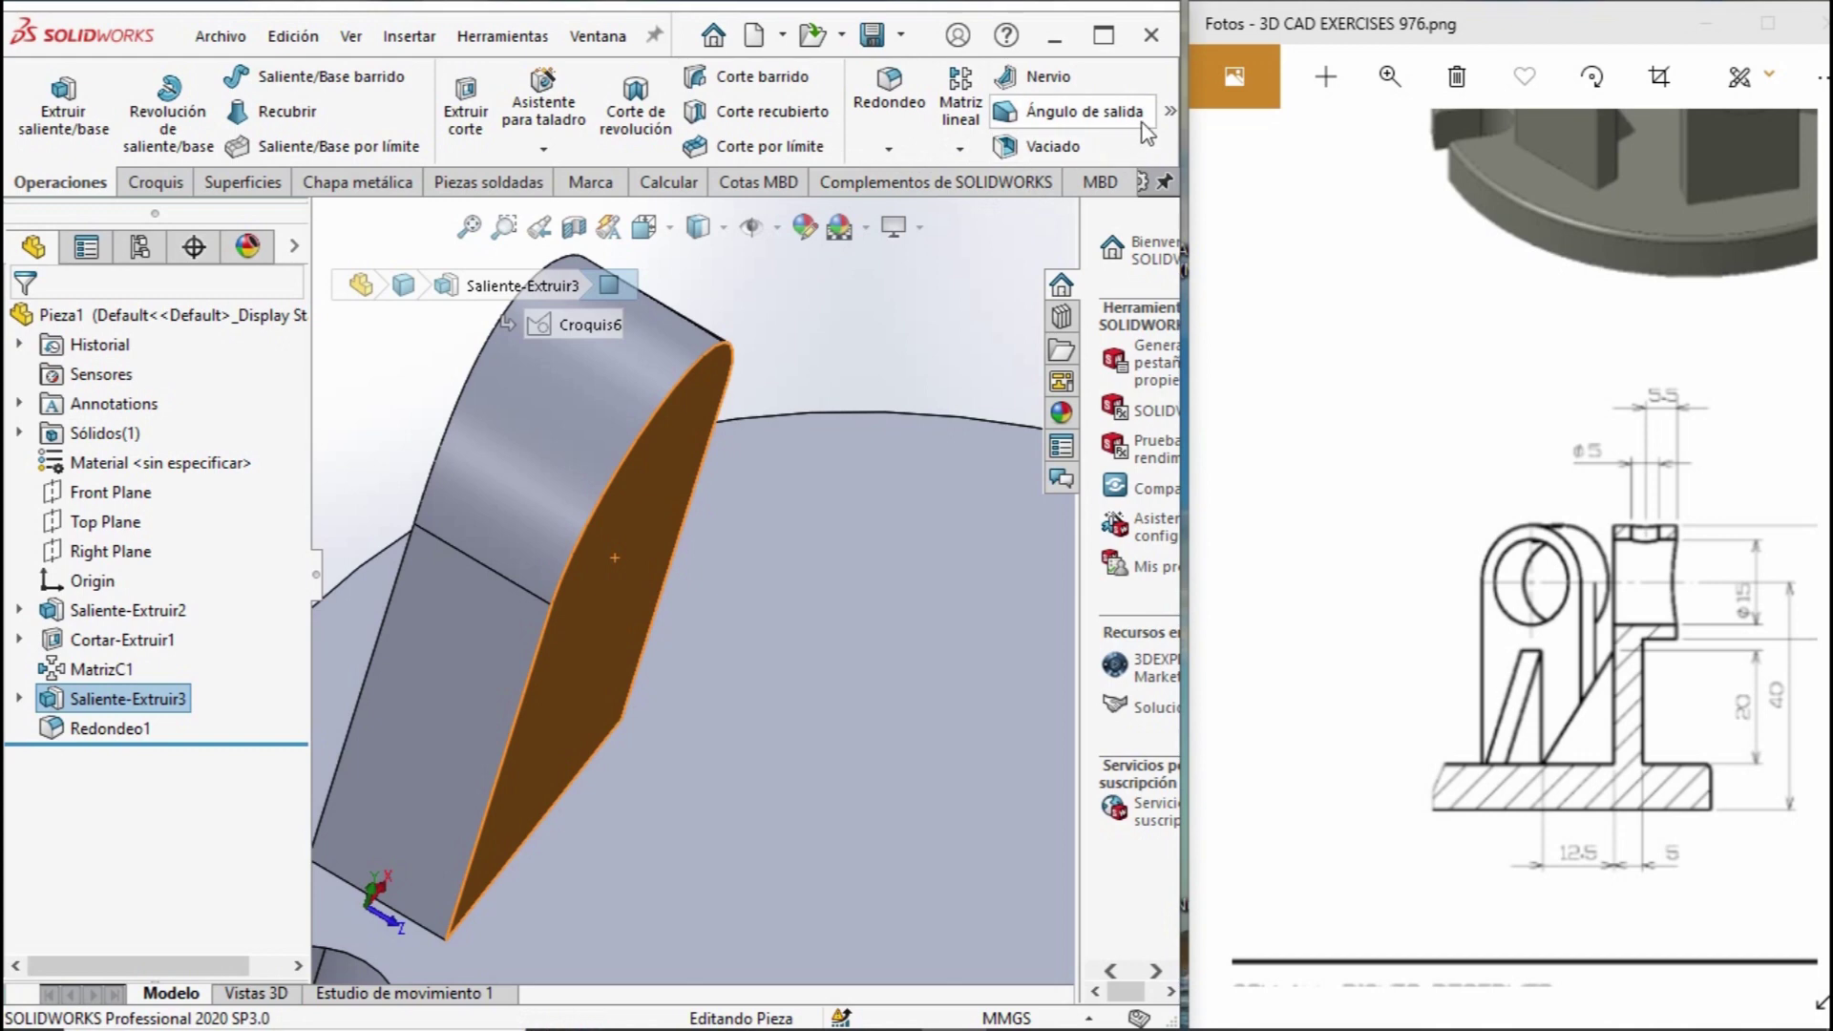
pyautogui.click(1169, 113)
pyautogui.click(935, 229)
pyautogui.write('5')
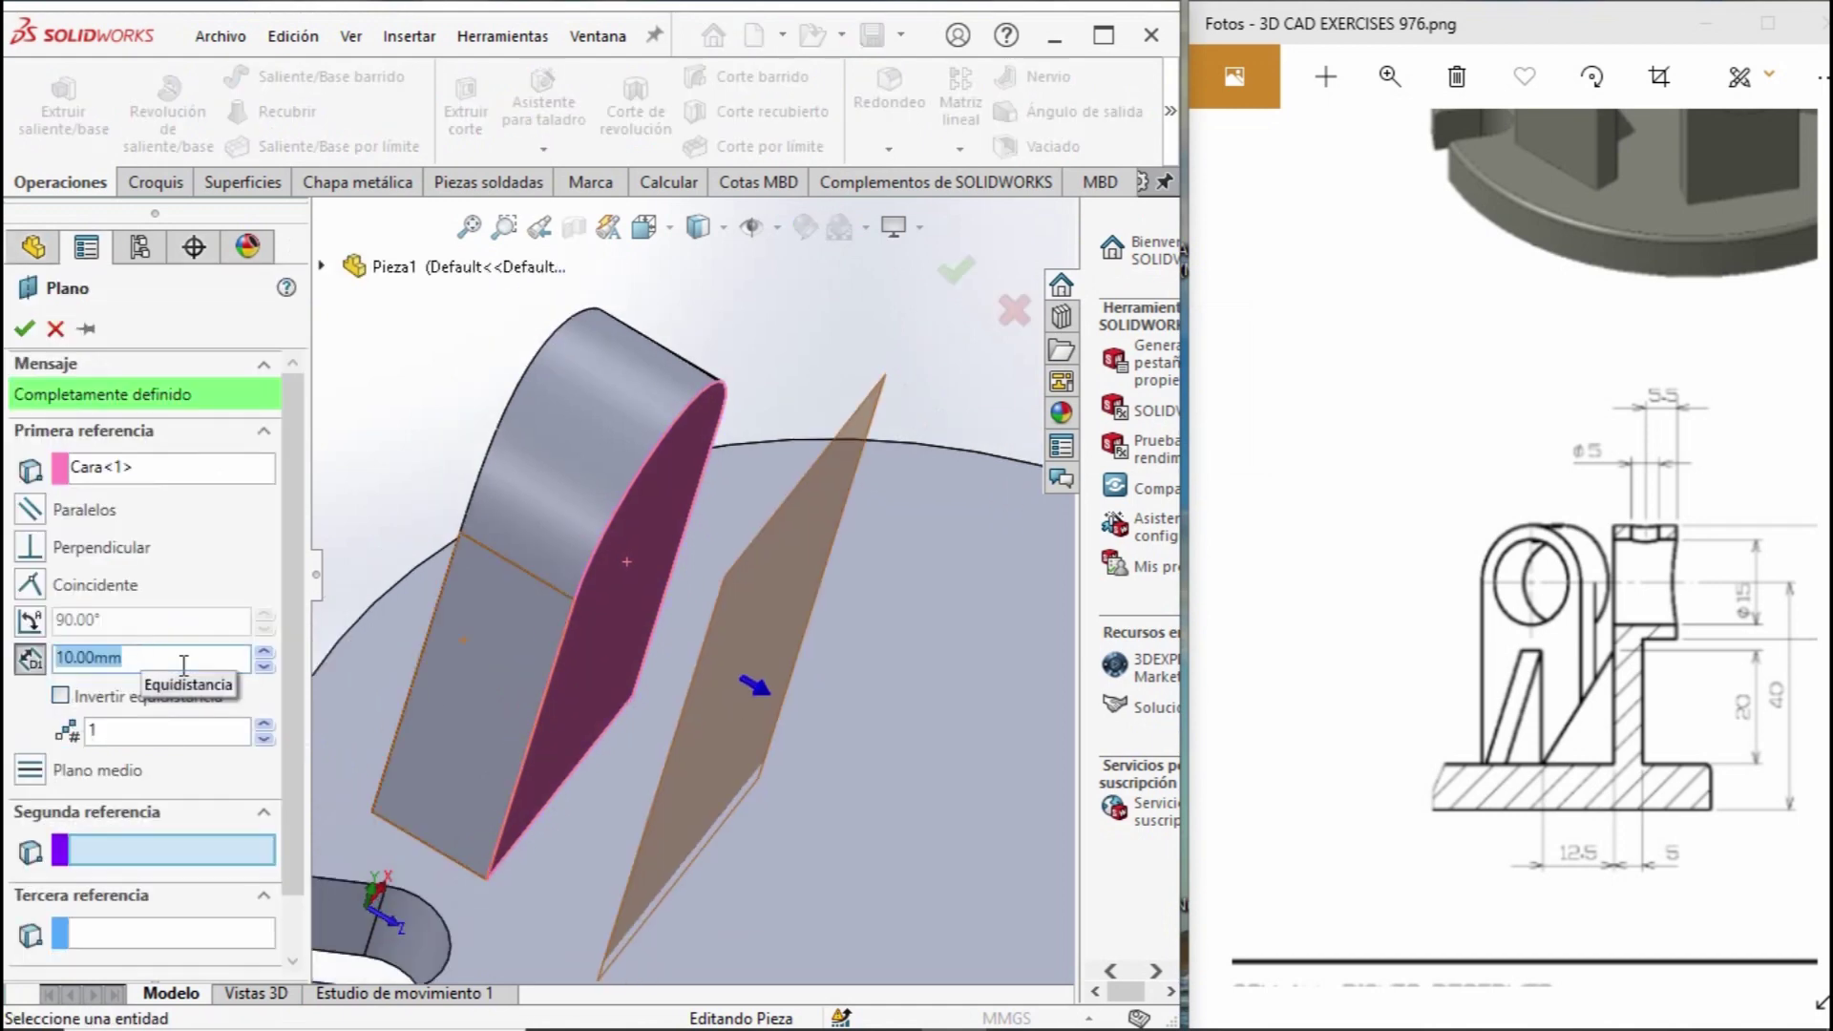
pyautogui.click(61, 696)
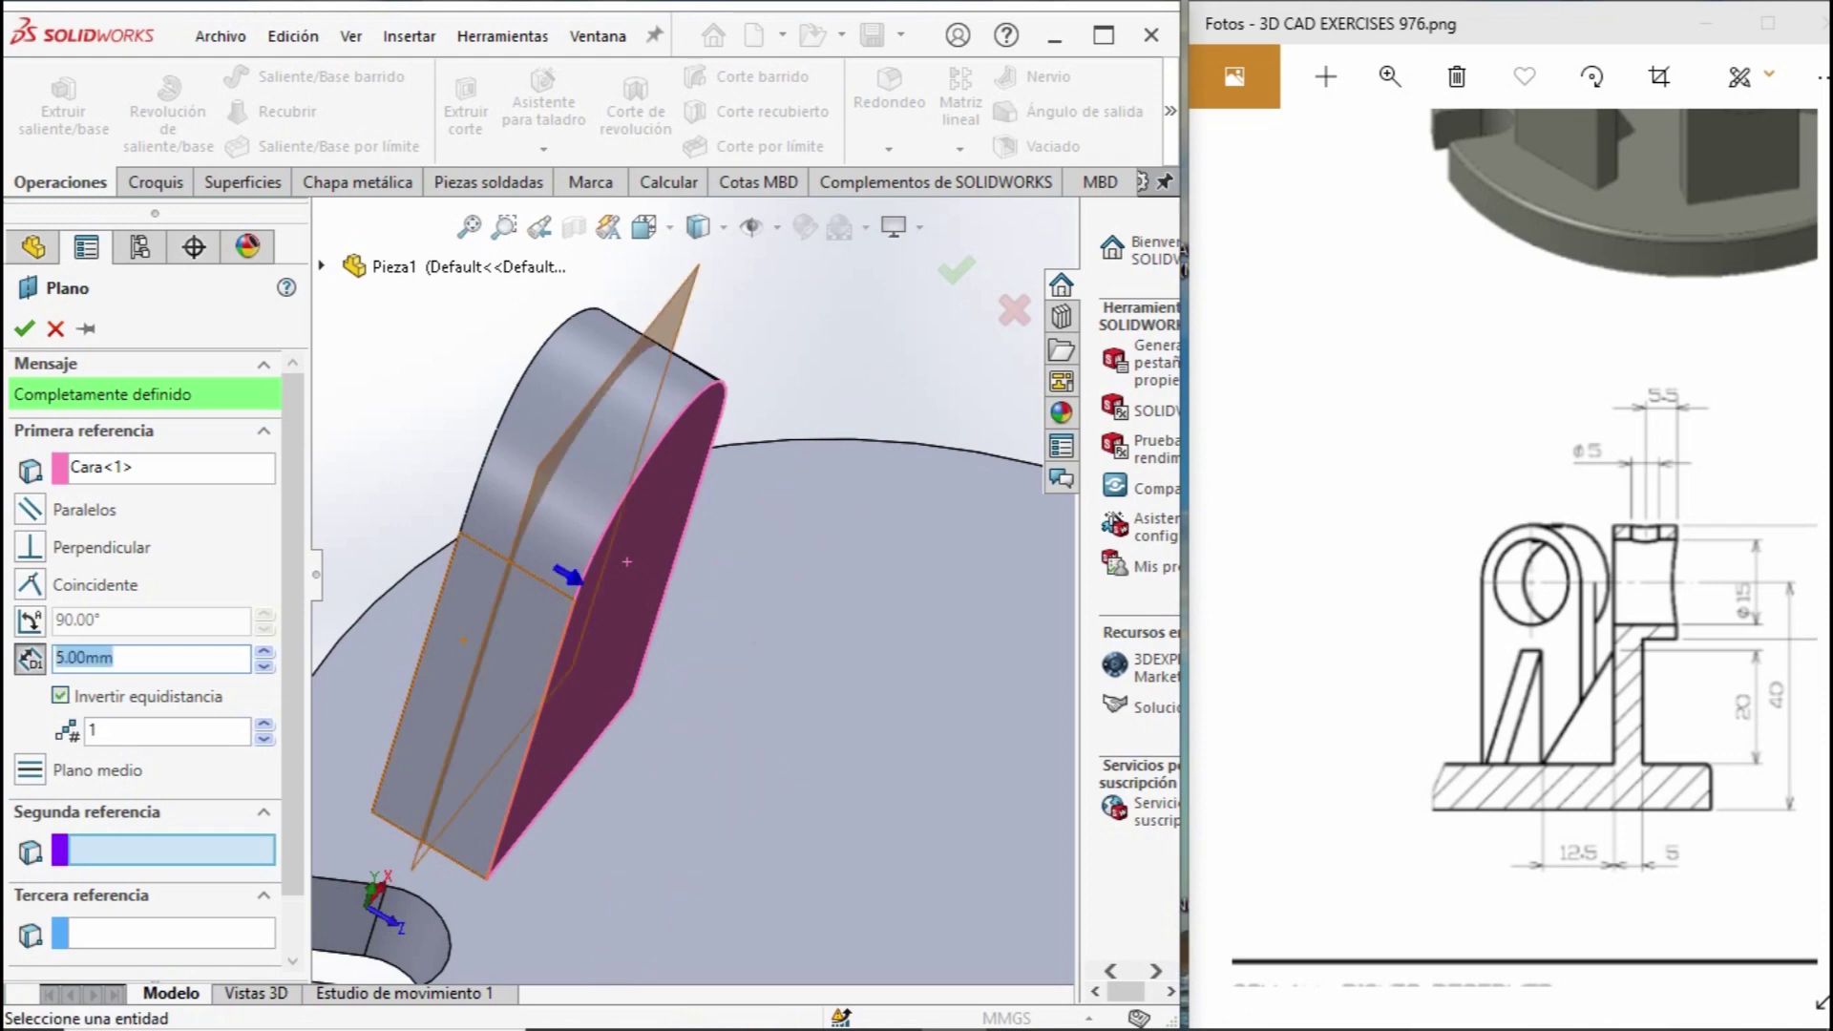
pyautogui.click(24, 330)
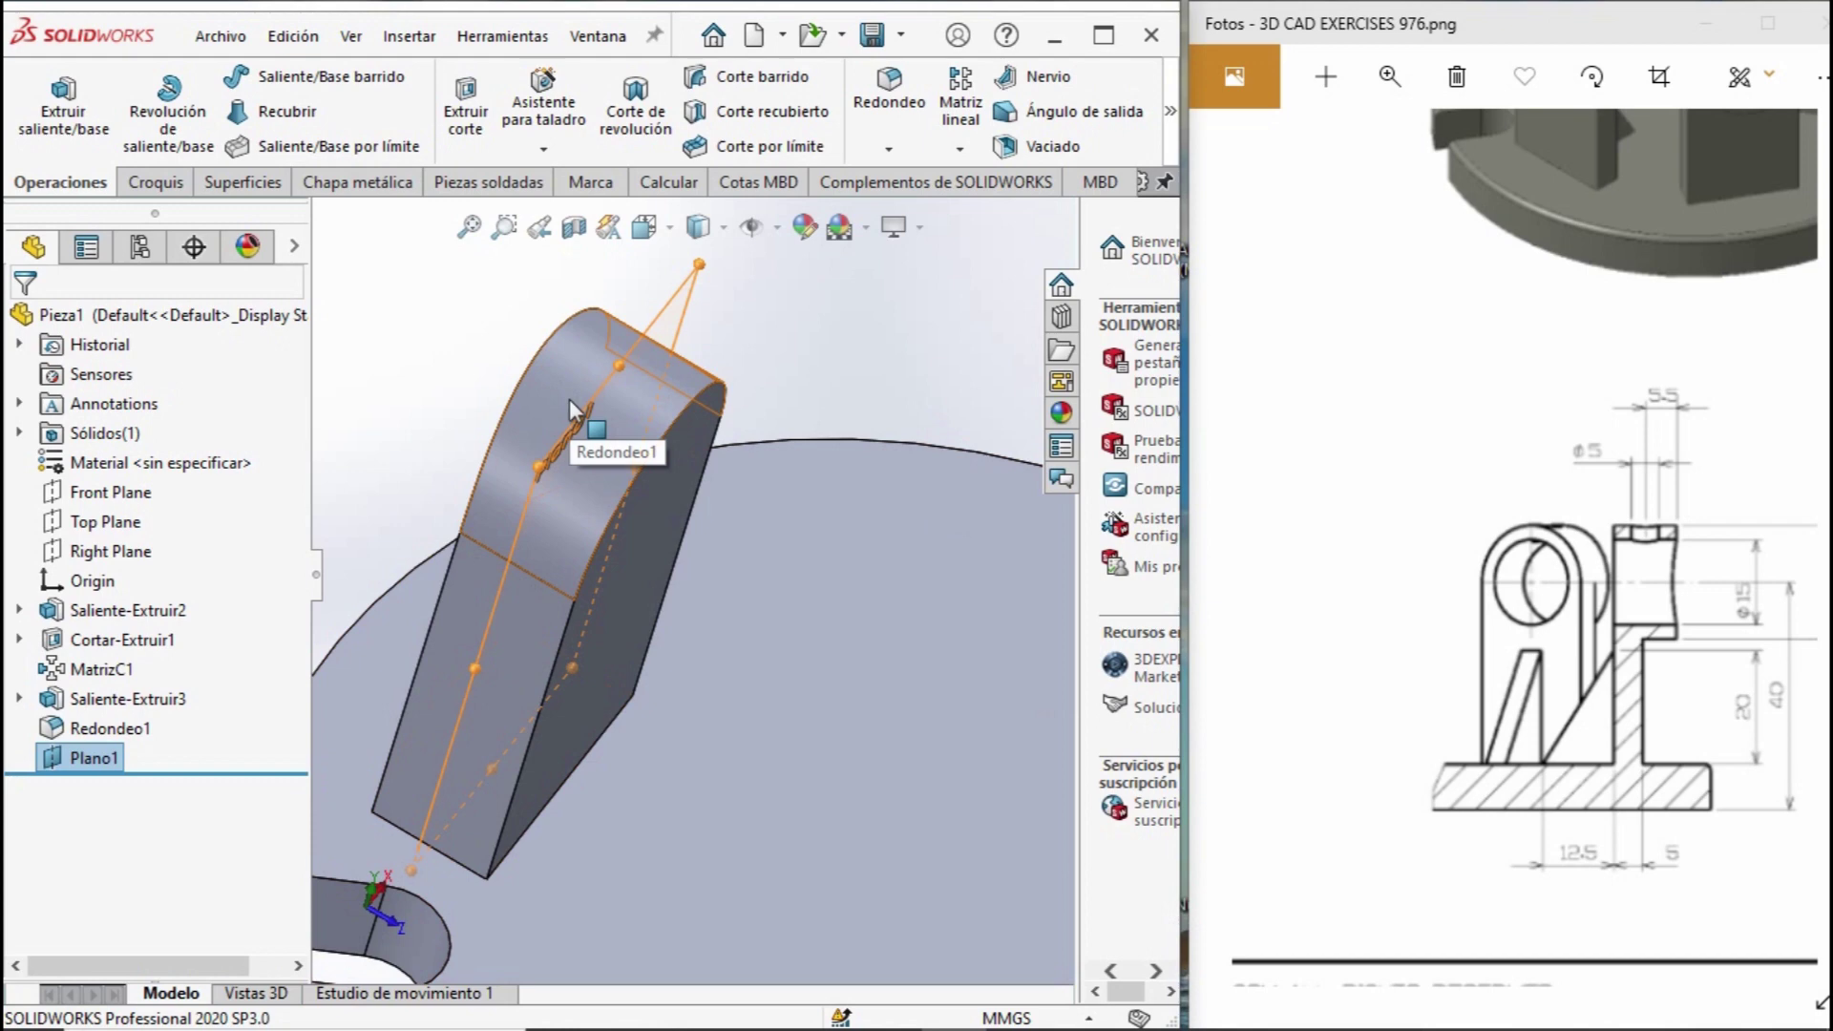
pyautogui.hotkey('ctrl', '7')
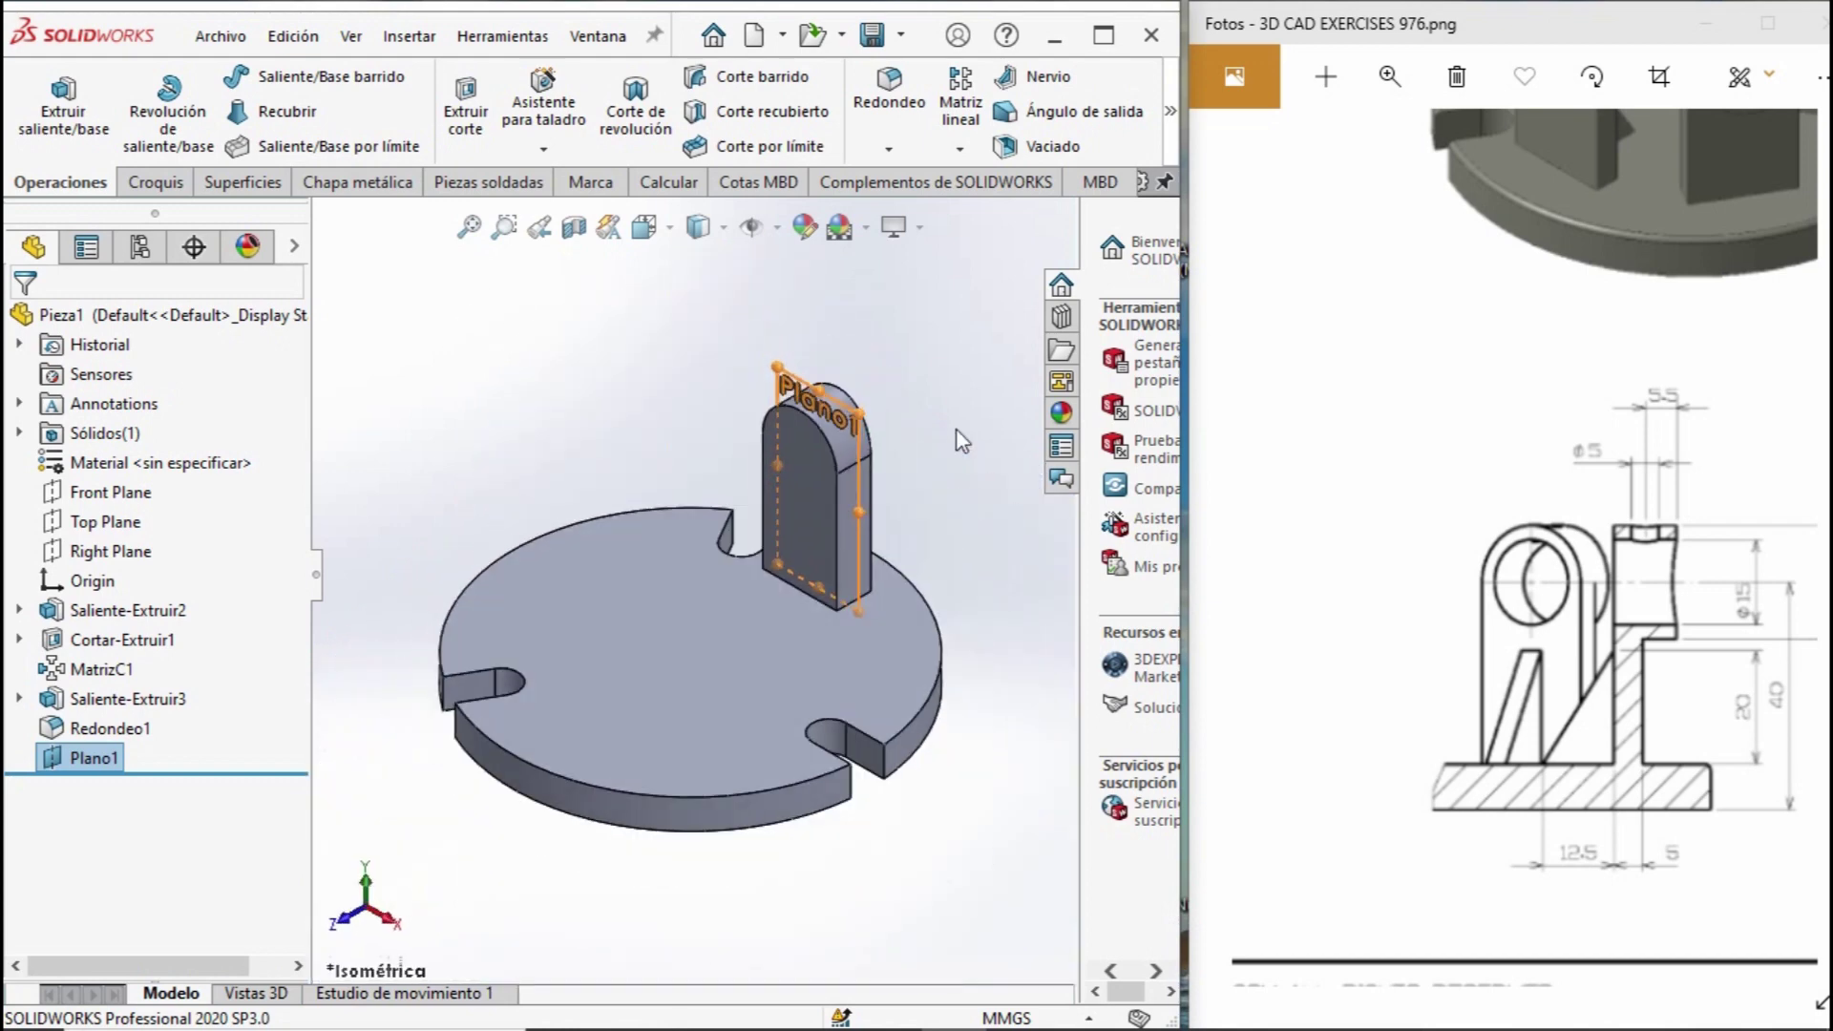
# On Plano1, sketch a radius-10 circle centred on the lug's rounded top.
pyautogui.scroll(-3, 817, 426)
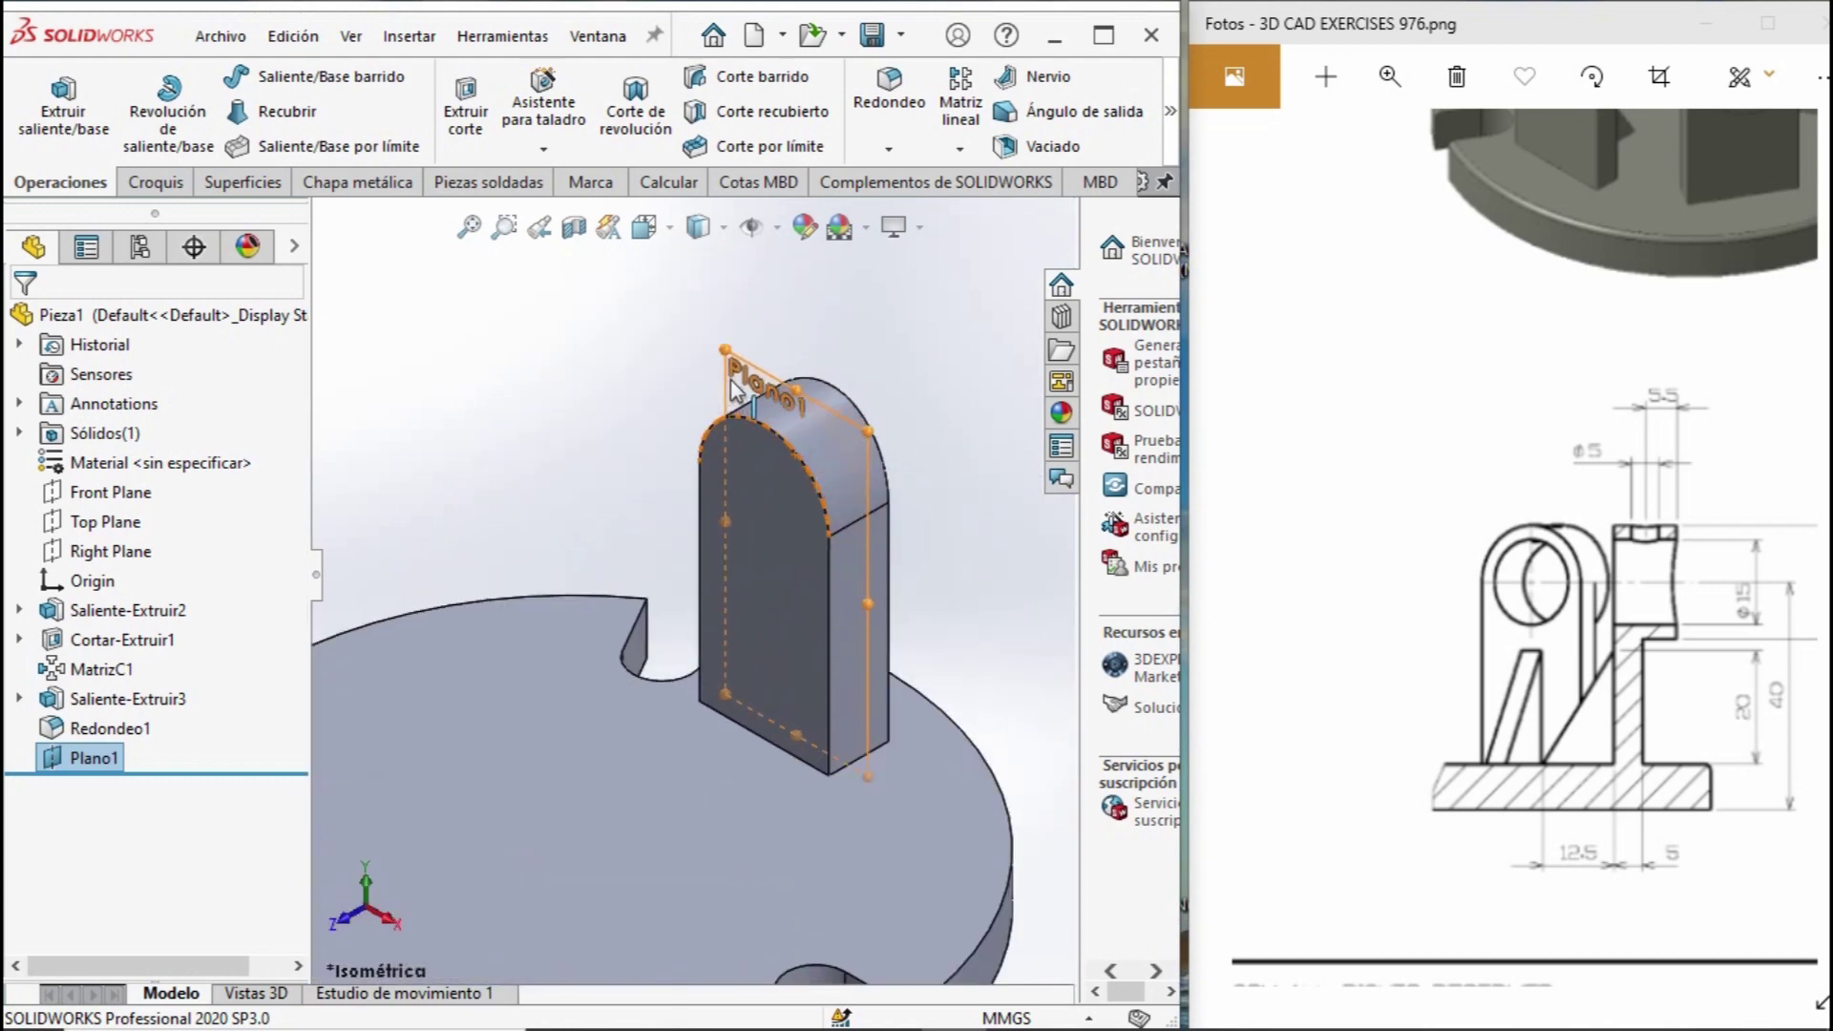
pyautogui.click(735, 391)
pyautogui.click(849, 299)
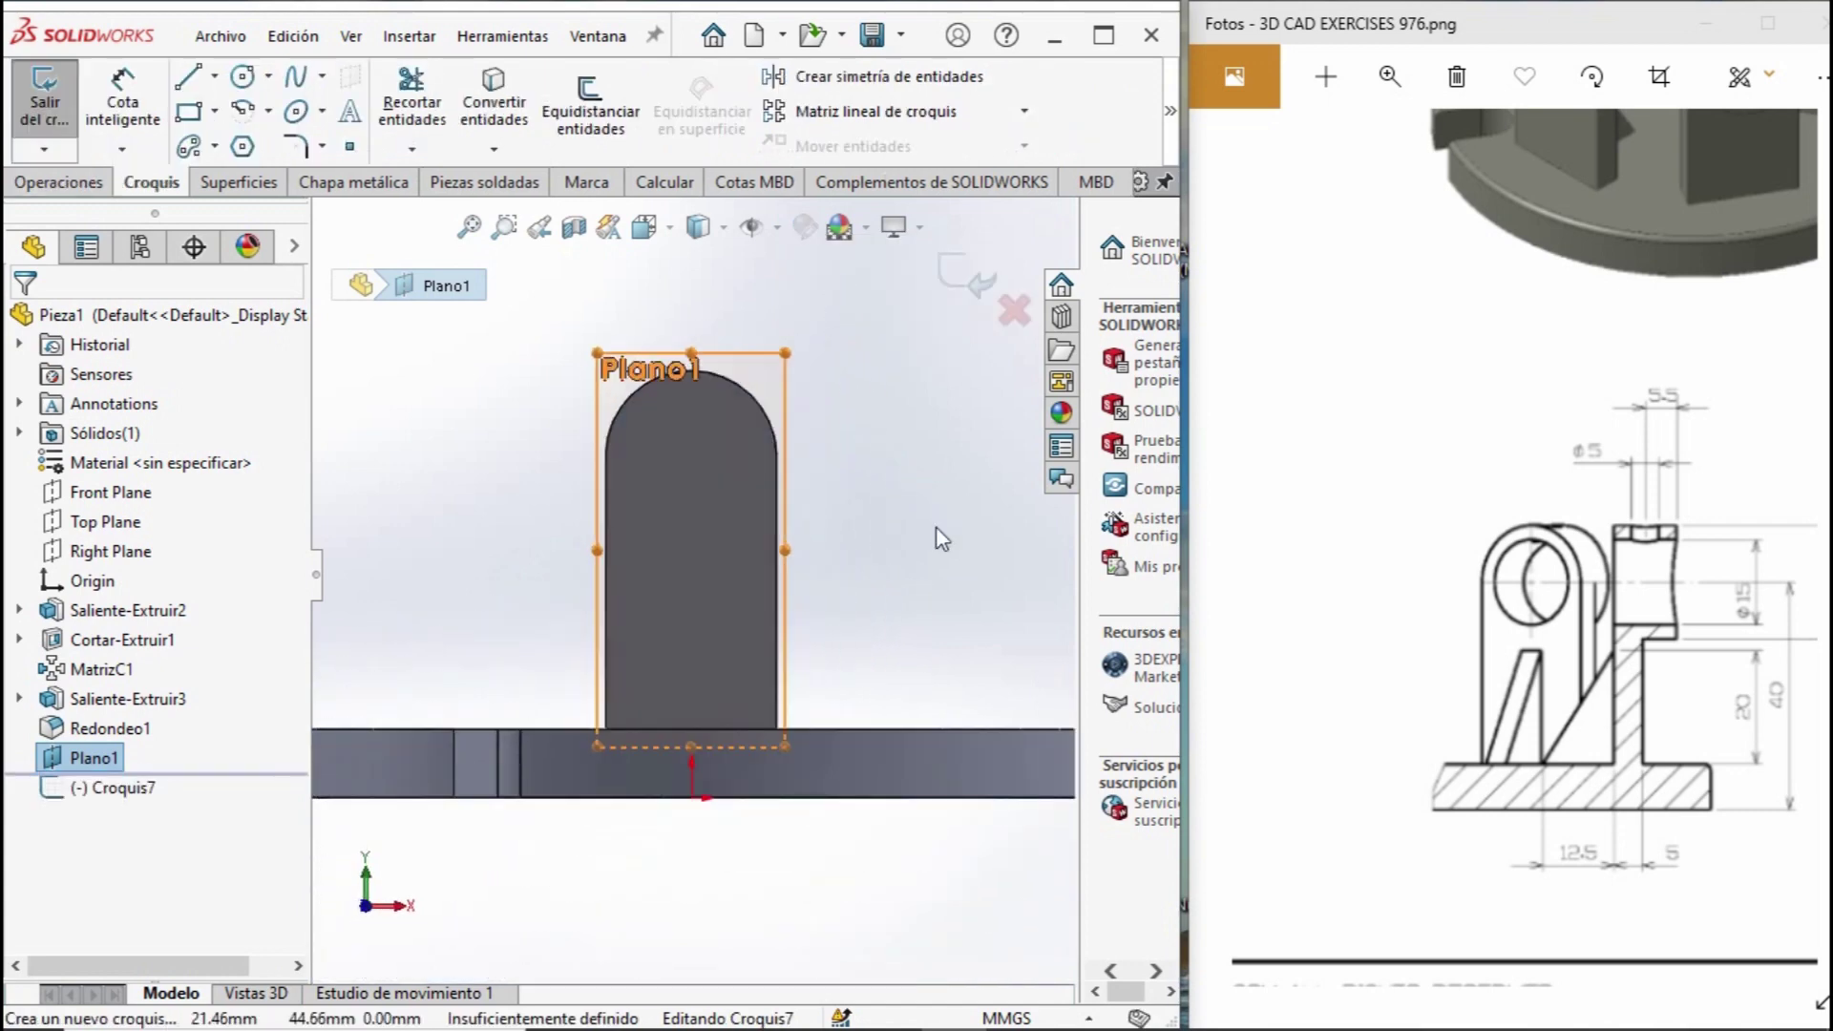
pyautogui.click(243, 76)
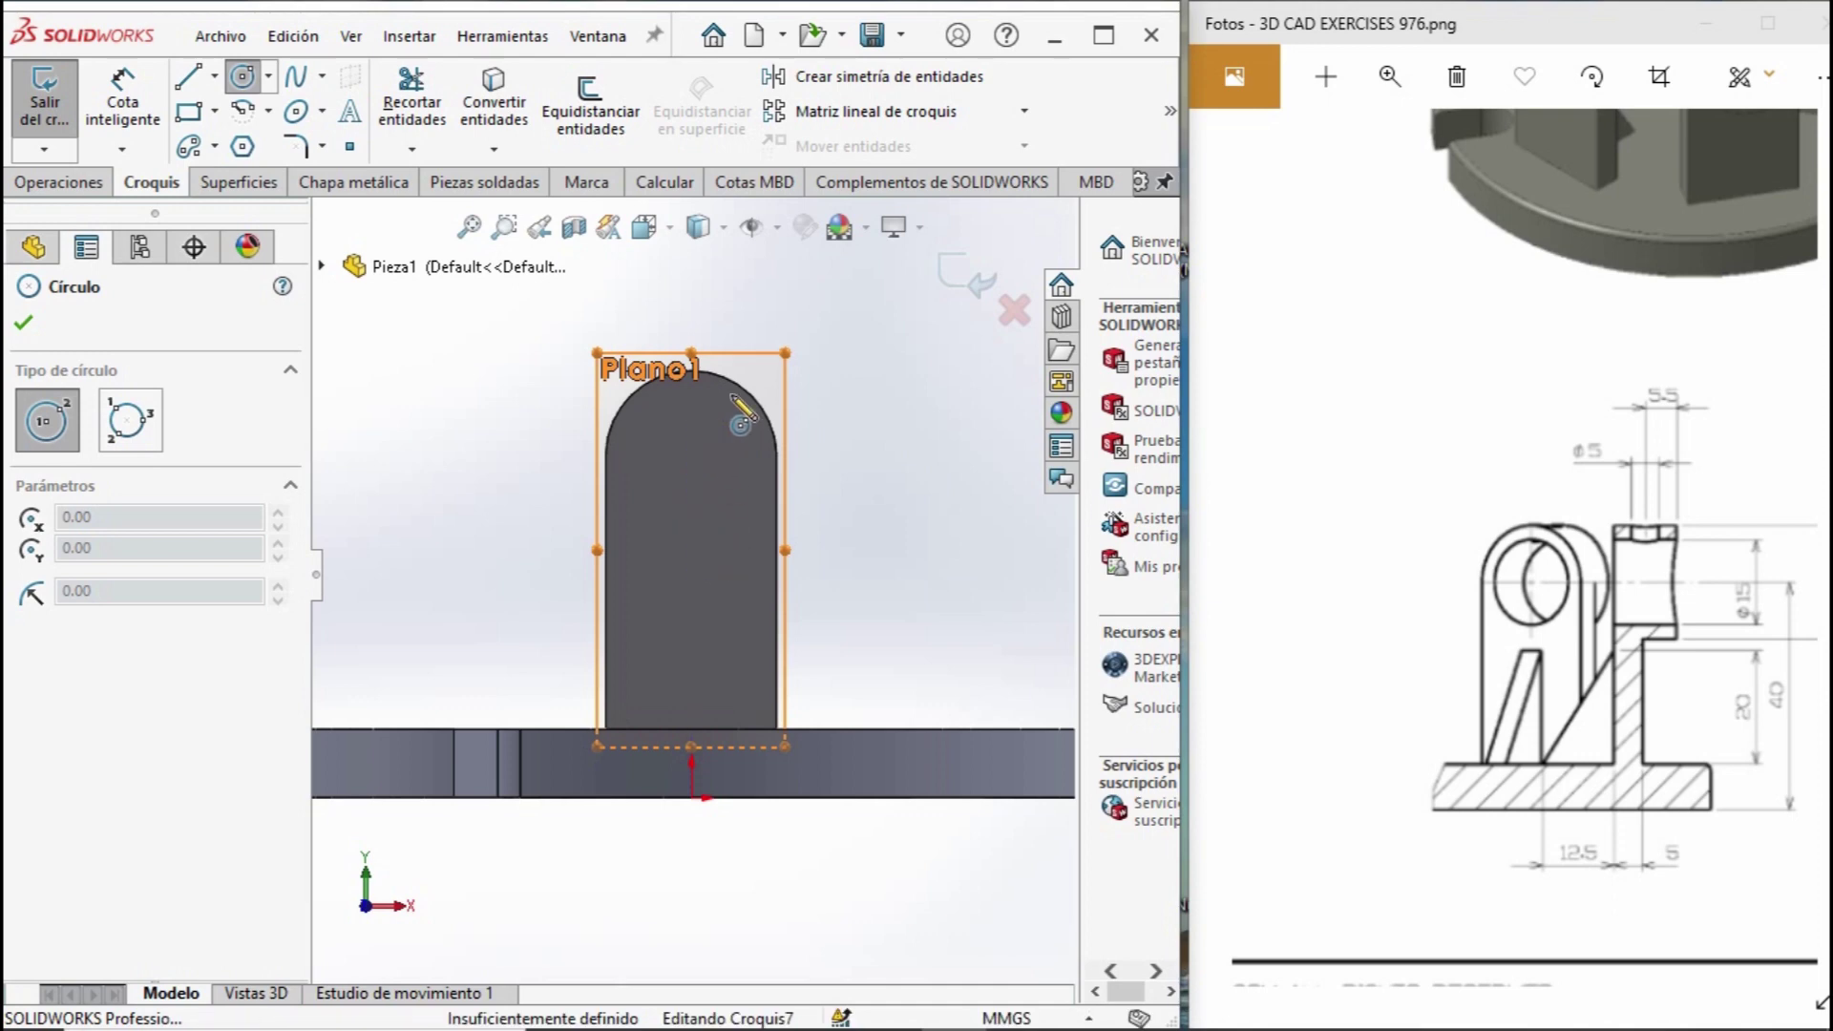
pyautogui.click(691, 457)
pyautogui.click(785, 482)
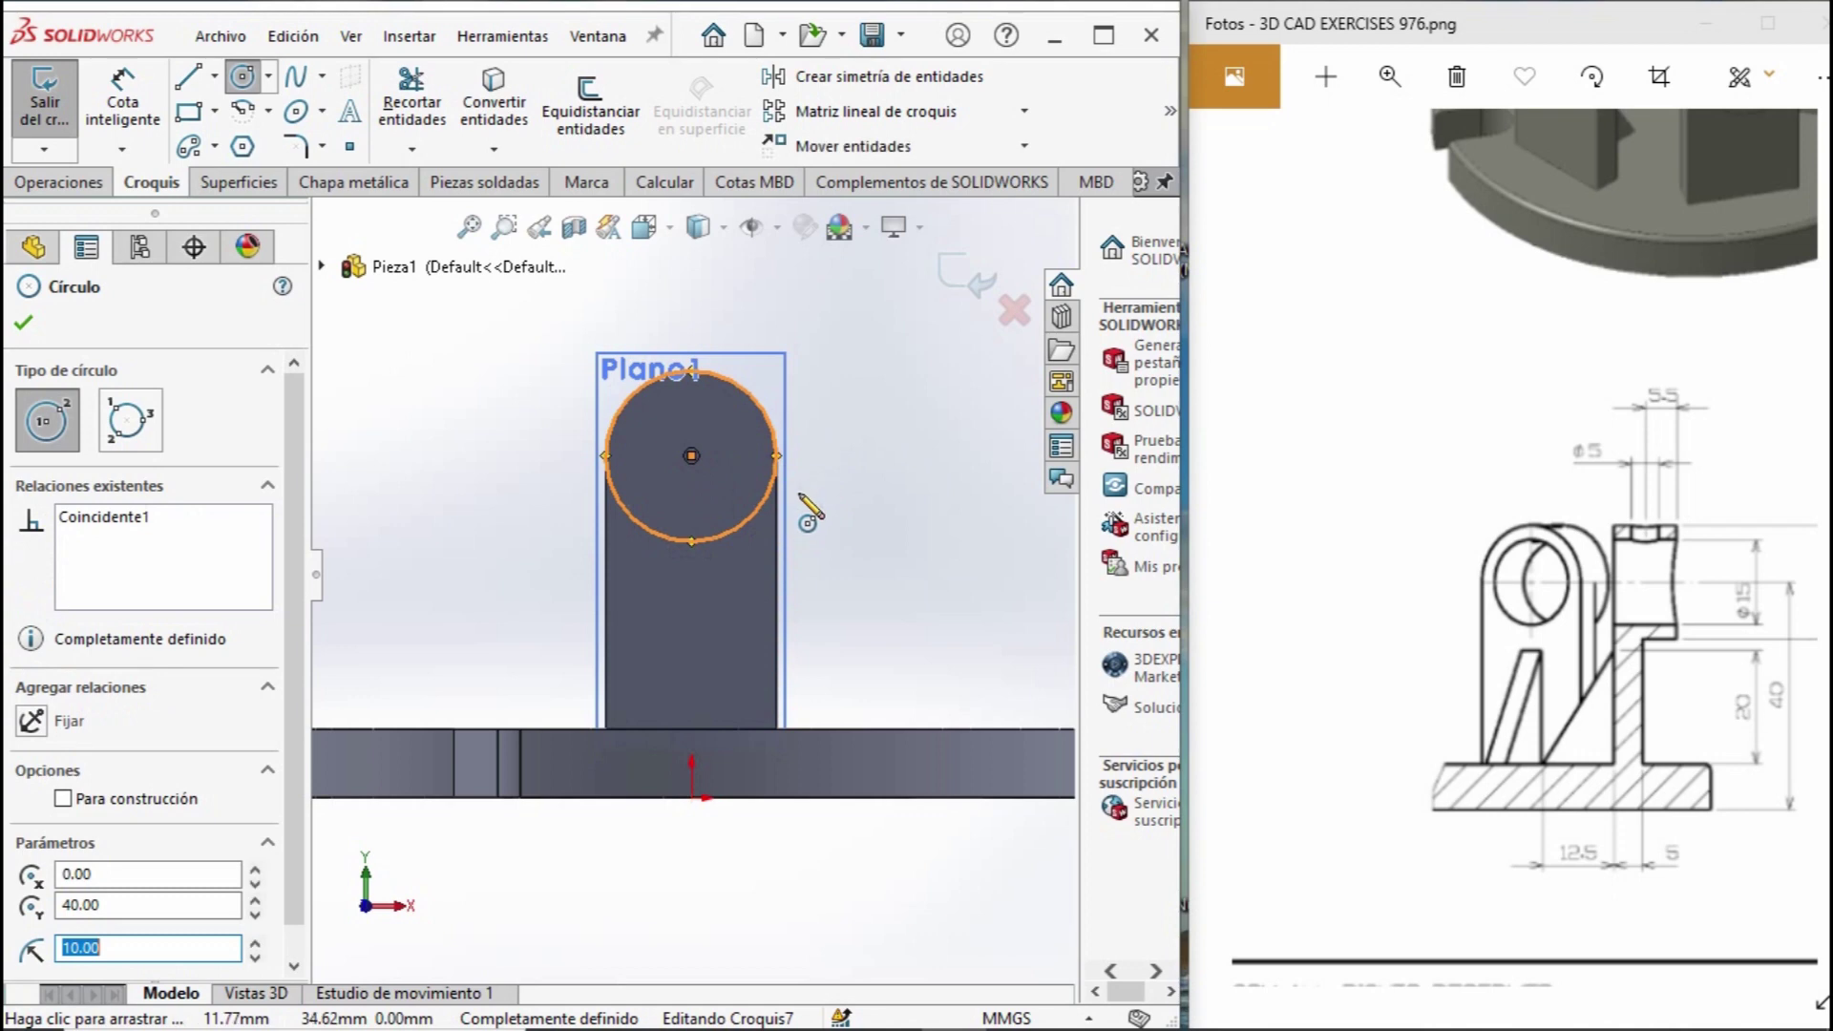
pyautogui.press('Escape')
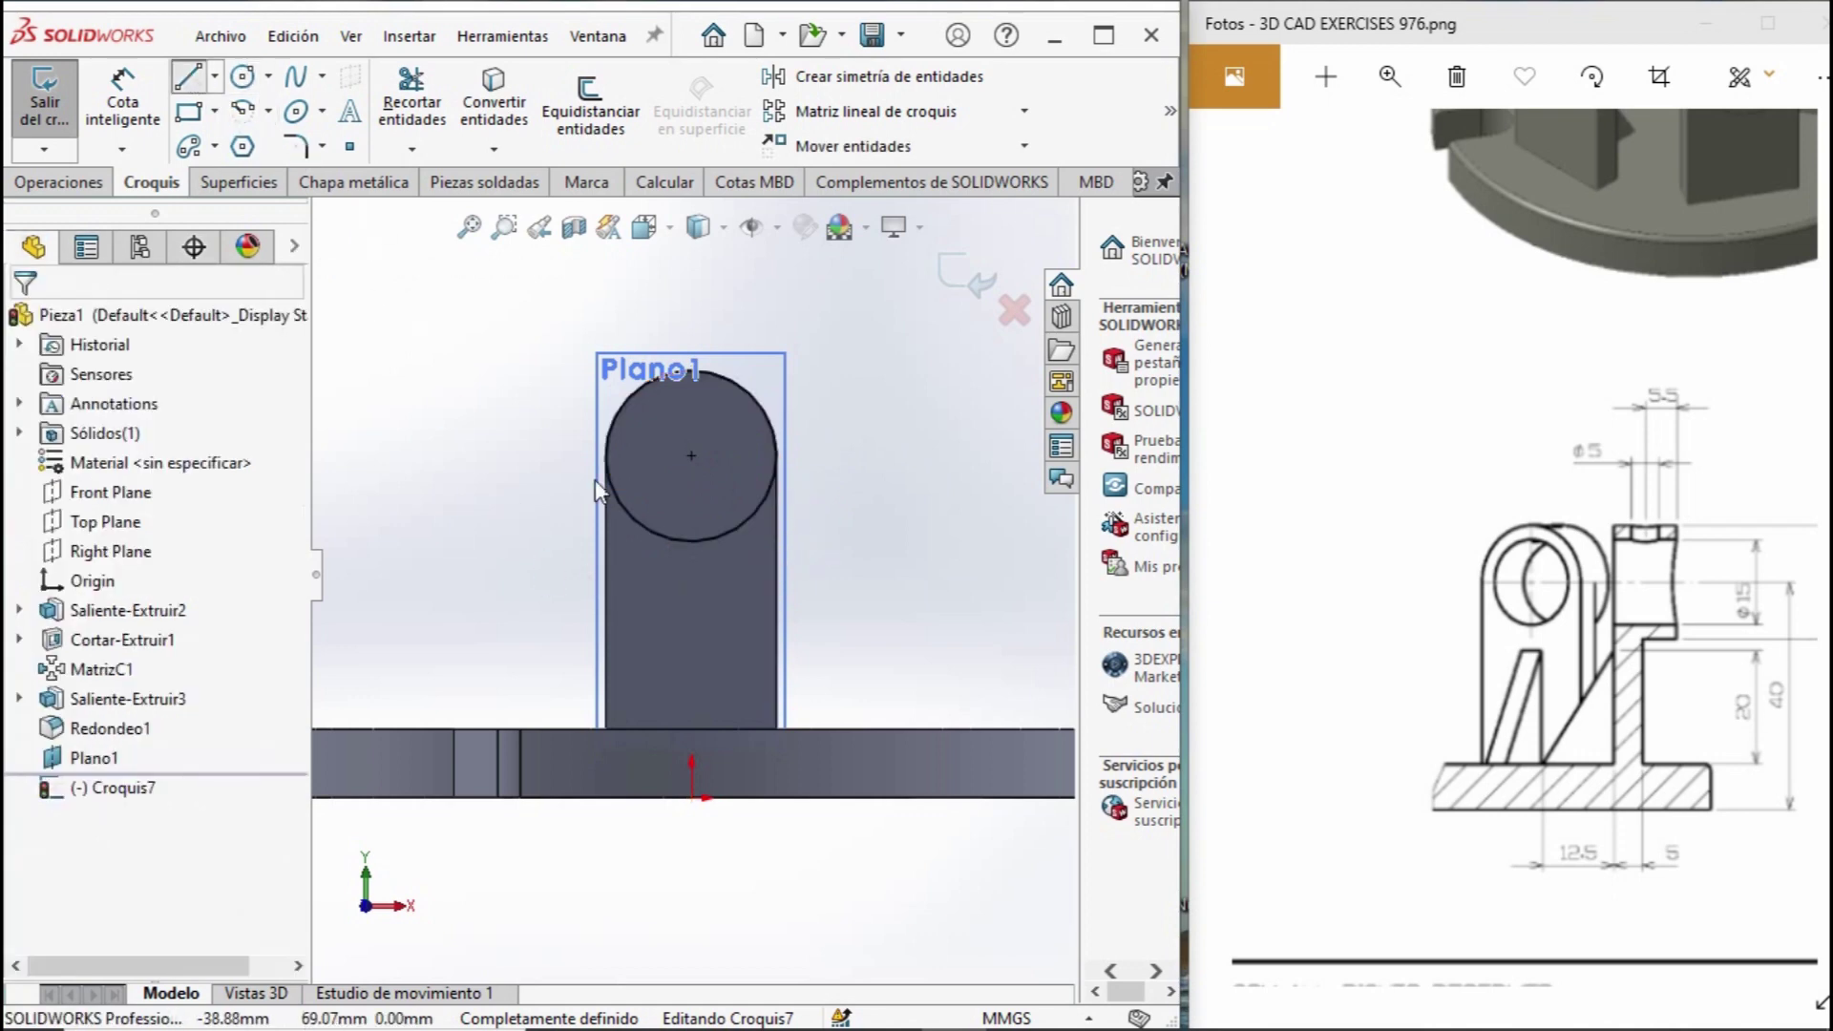
# Draw lines tracing the lug's left side, base and right side.
pyautogui.press('l')
pyautogui.click(605, 456)
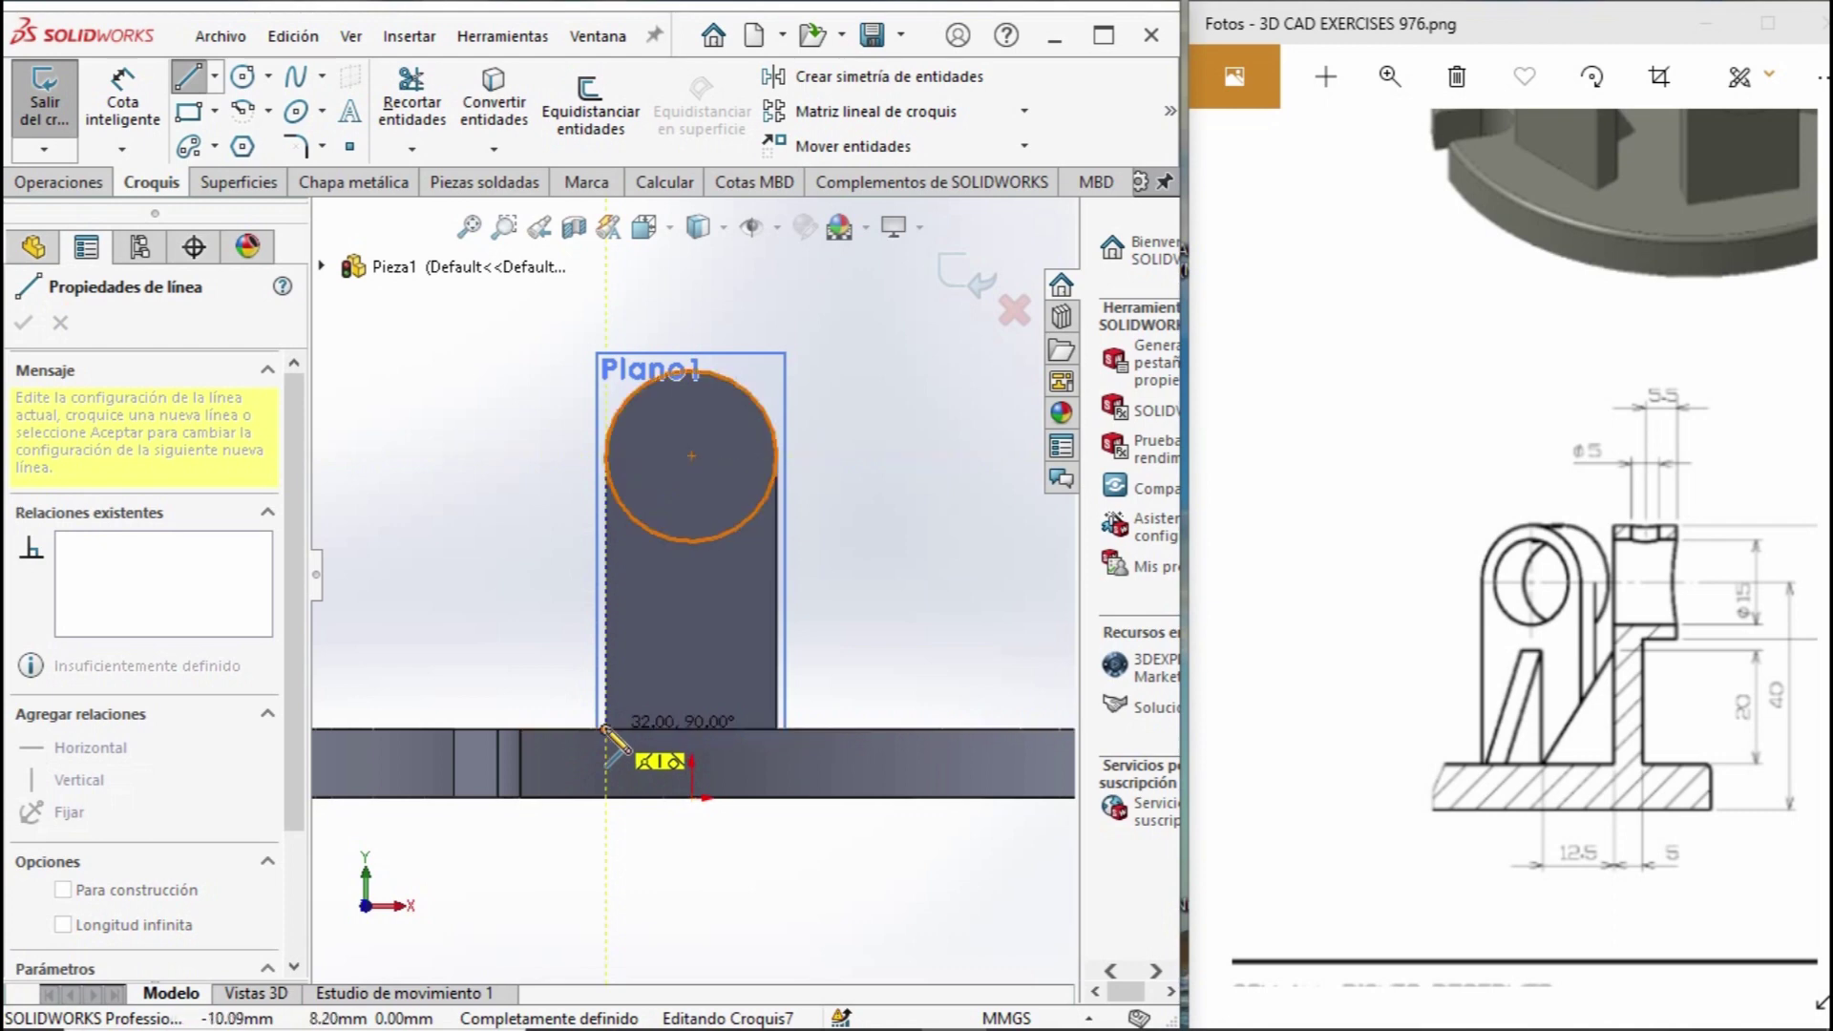
pyautogui.scroll(-5, 613, 734)
pyautogui.click(650, 655)
pyautogui.scroll(2, 804, 728)
pyautogui.scroll(2, 821, 687)
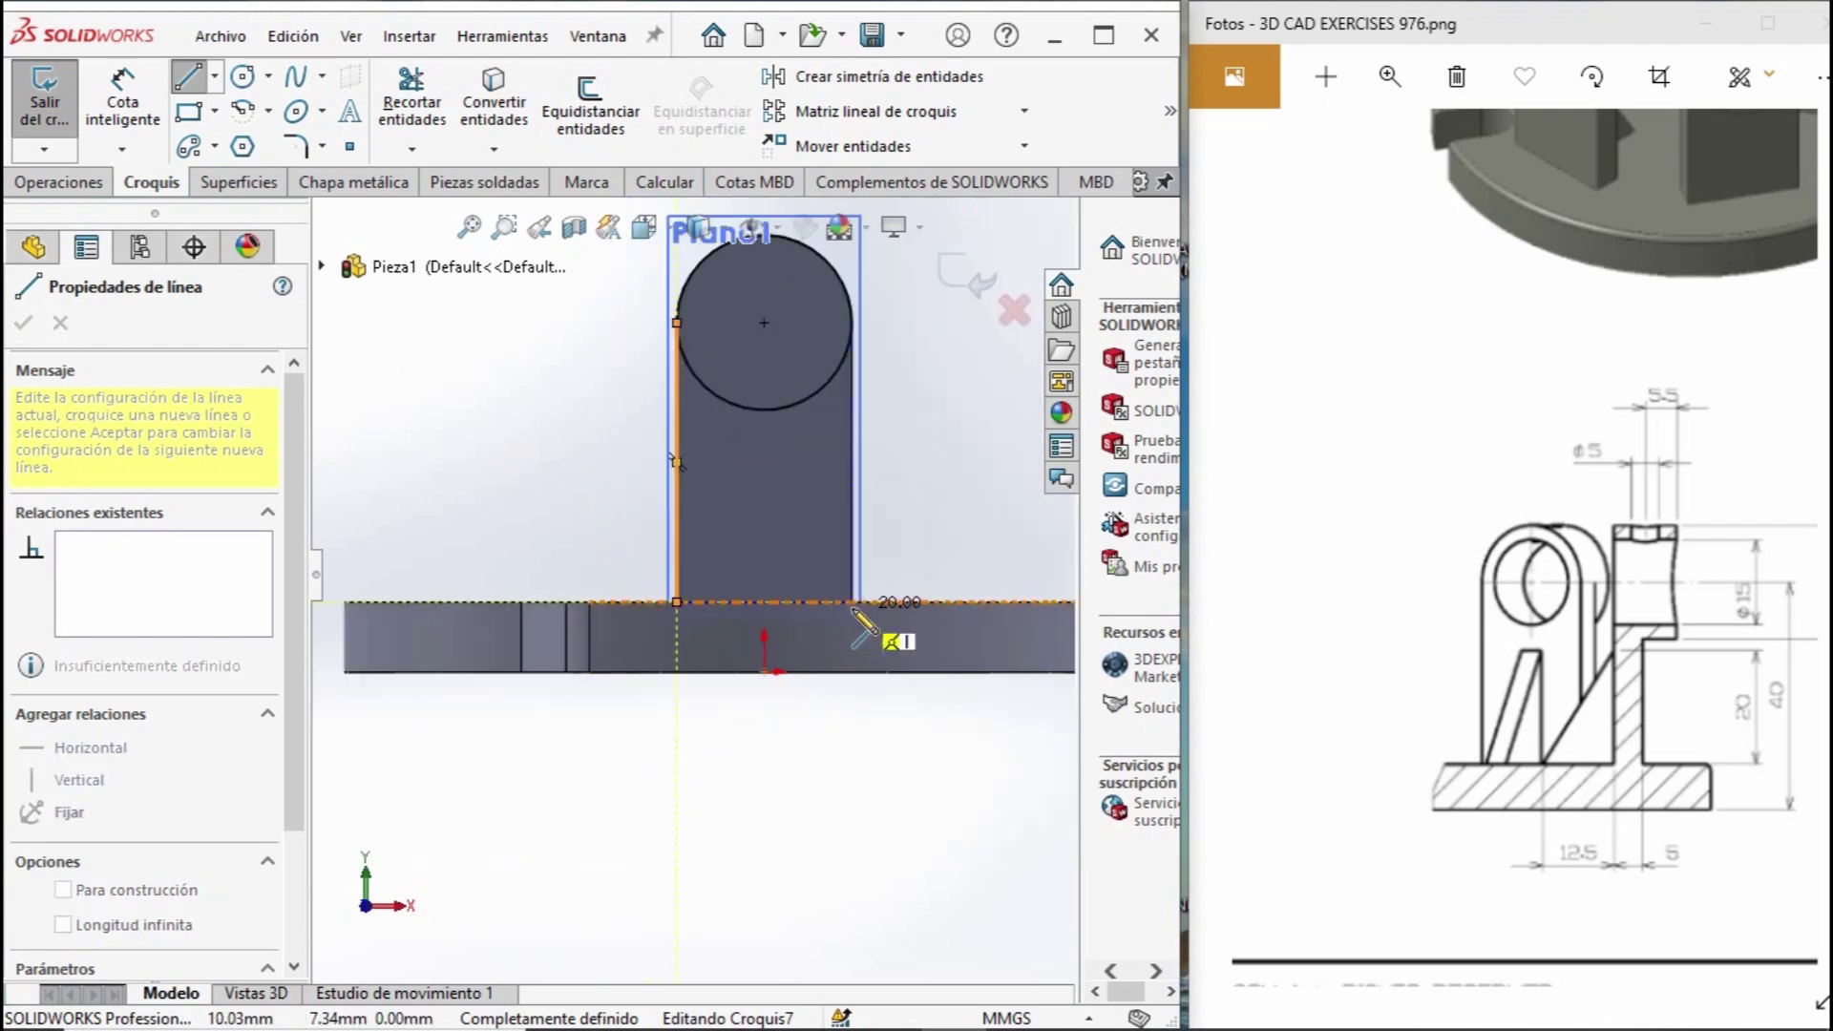
pyautogui.scroll(-2, 855, 623)
pyautogui.click(831, 594)
pyautogui.scroll(3, 839, 554)
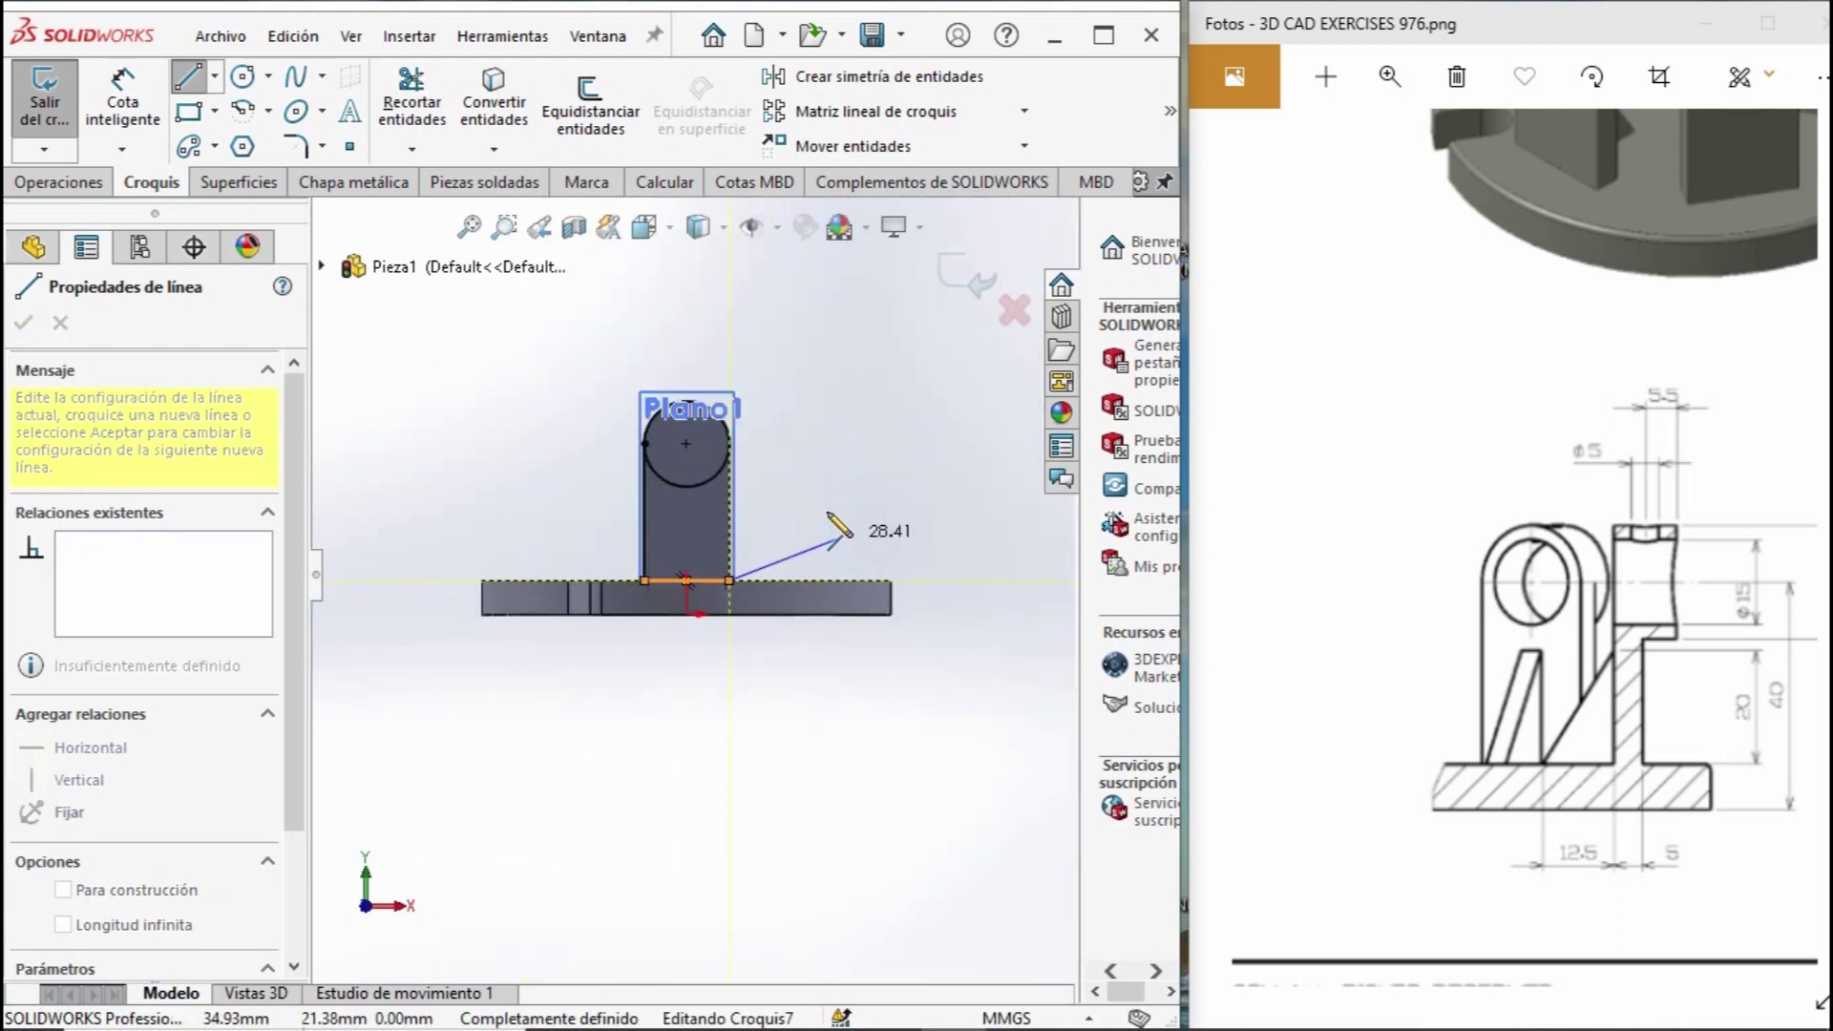
pyautogui.scroll(-2, 763, 477)
pyautogui.click(684, 465)
pyautogui.press('Escape')
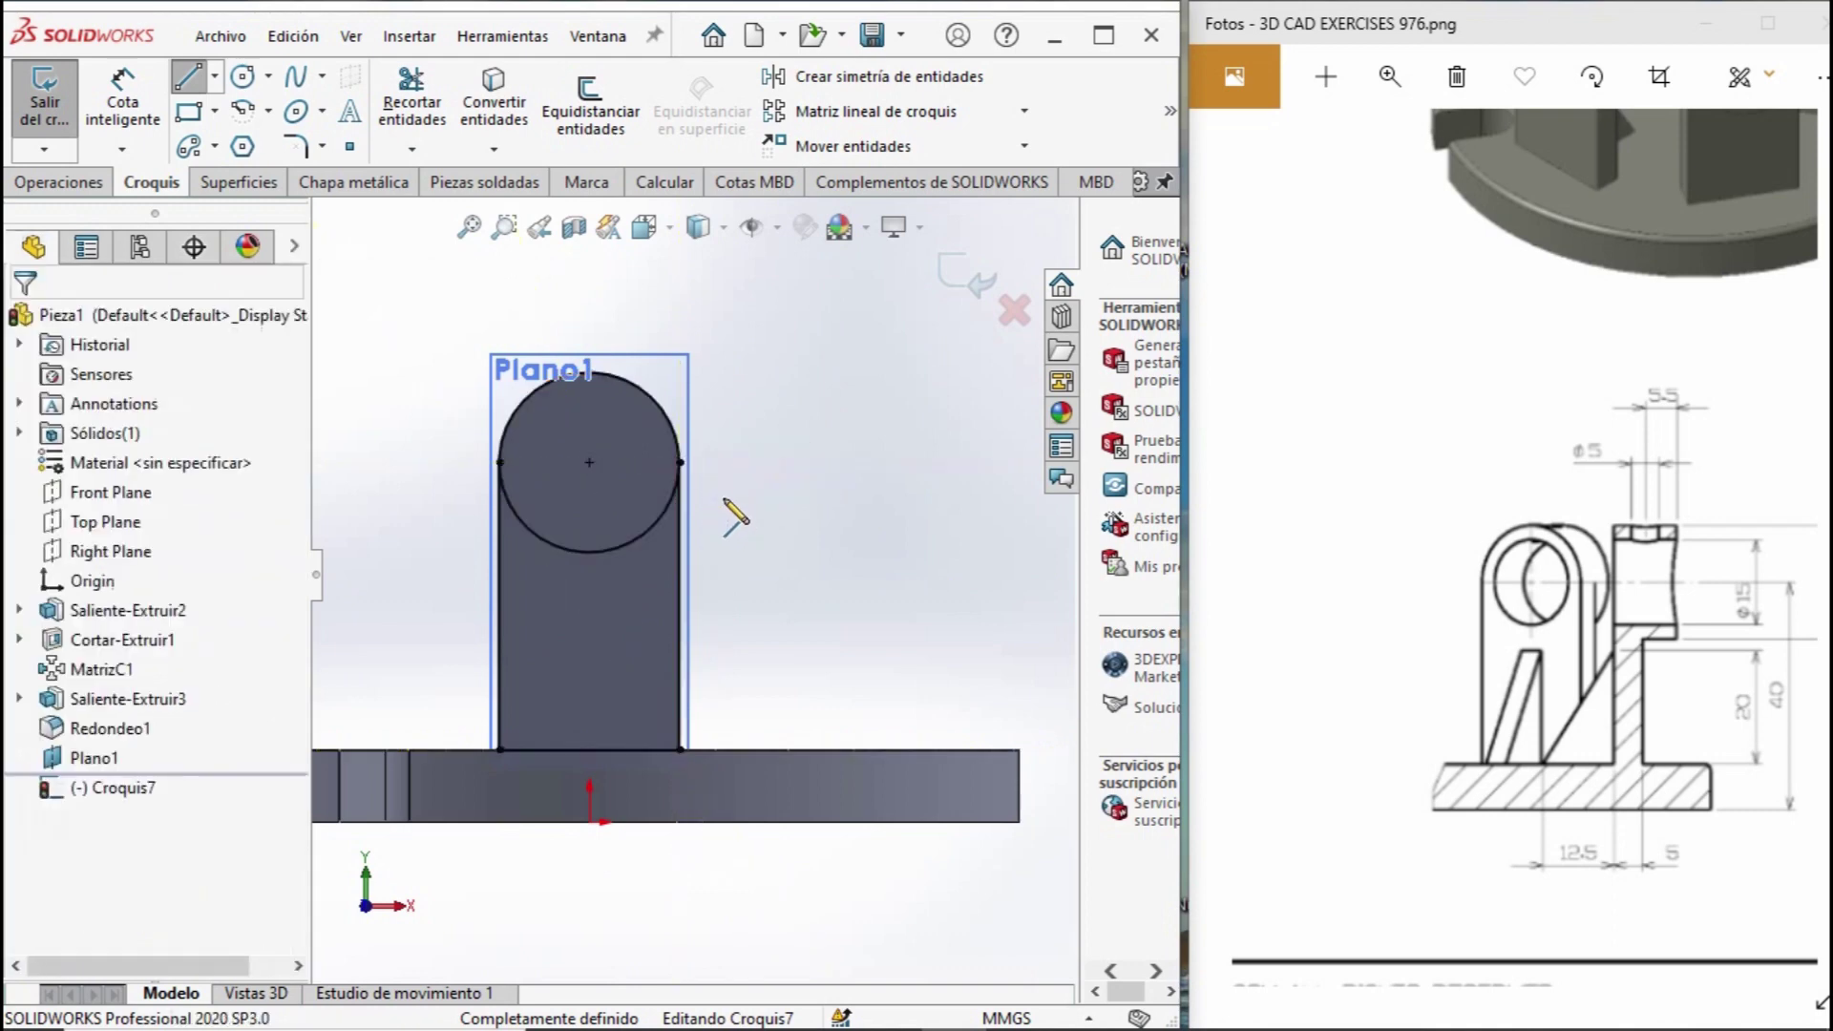
pyautogui.moveTo(565, 634); pyautogui.dragTo(640, 707, button='middle')
pyautogui.scroll(2, 725, 563)
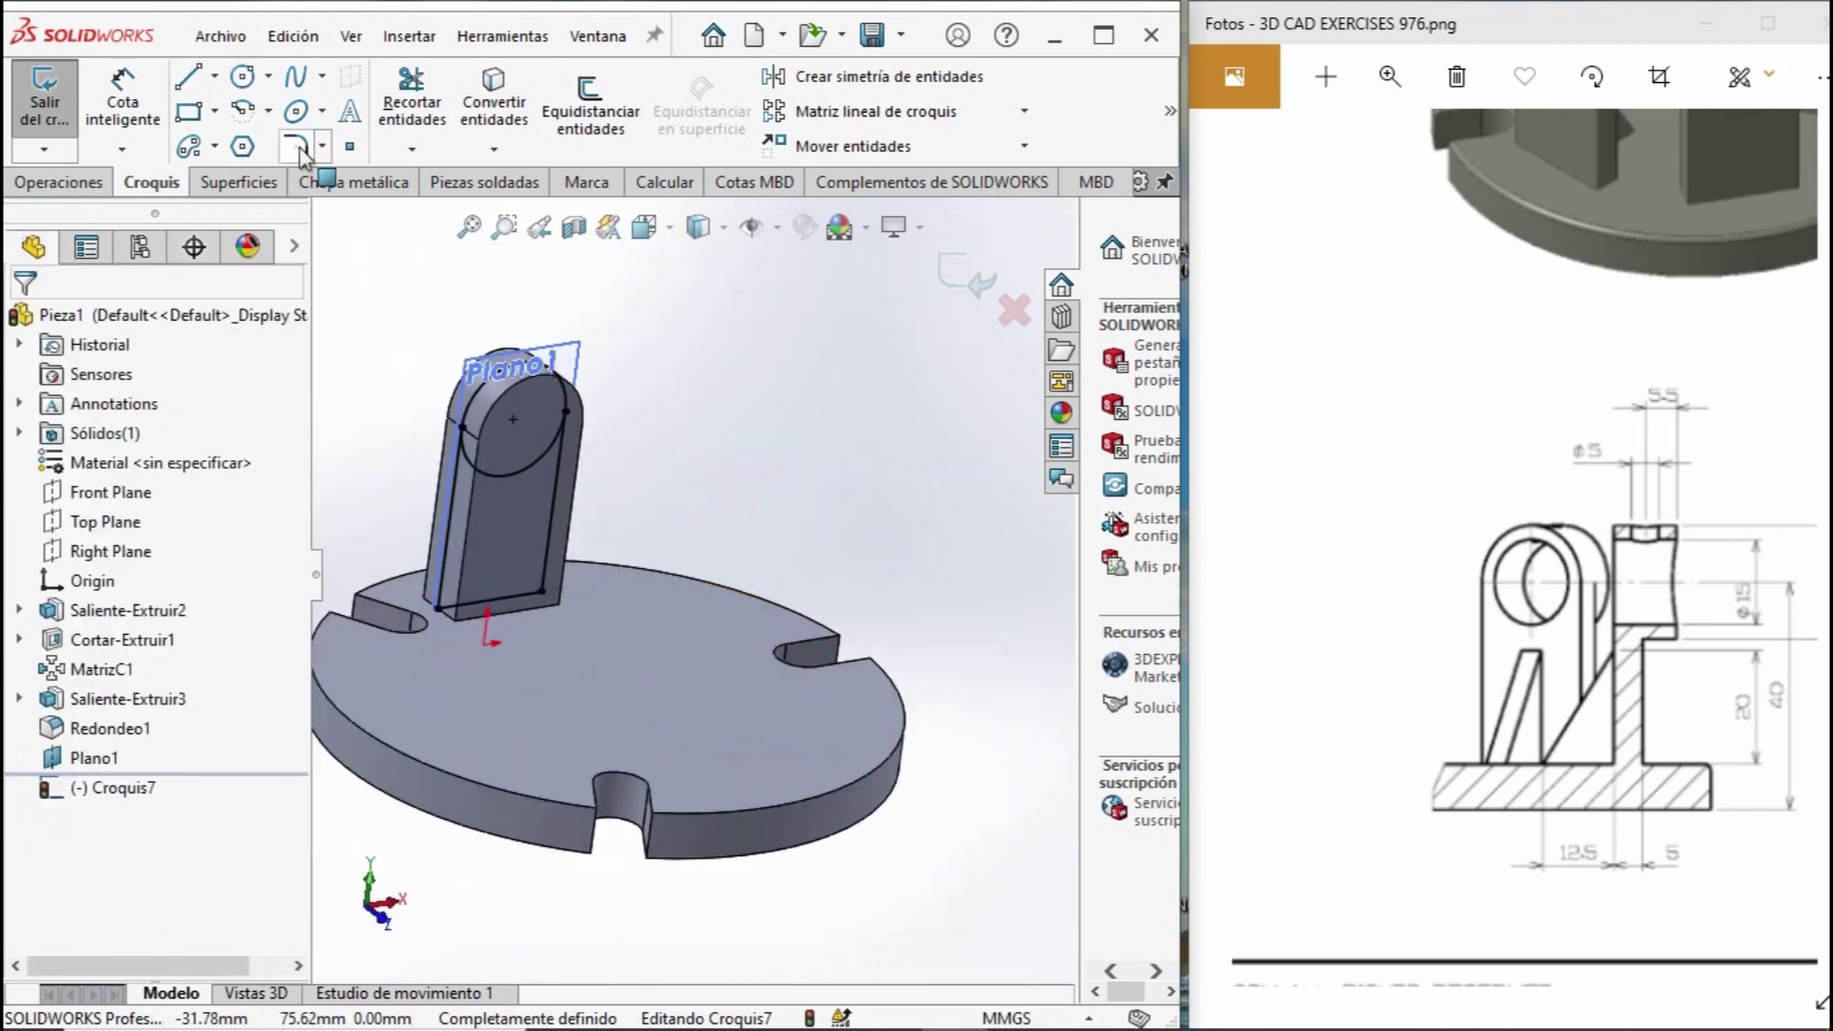
# Extrude-cut the Croquis7 region through all (Por todo), creating Cortar-Extruir2.
pyautogui.click(58, 182)
pyautogui.click(466, 113)
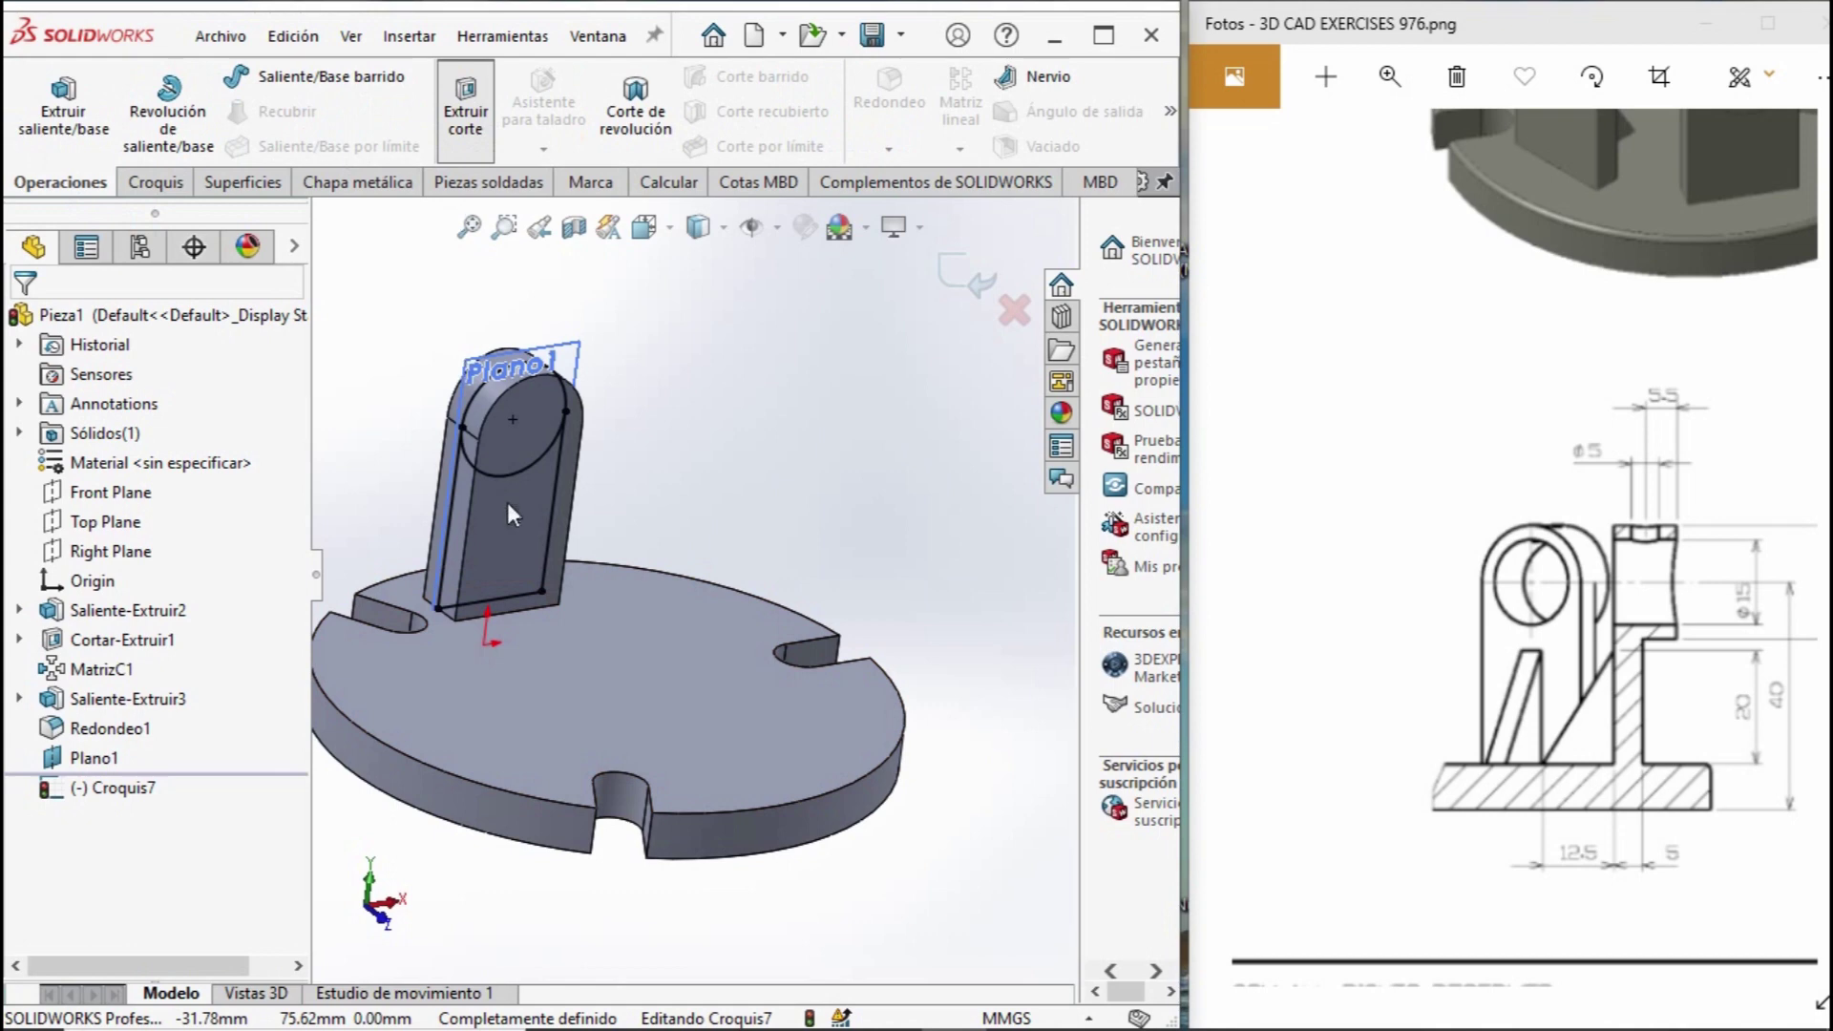
pyautogui.click(512, 546)
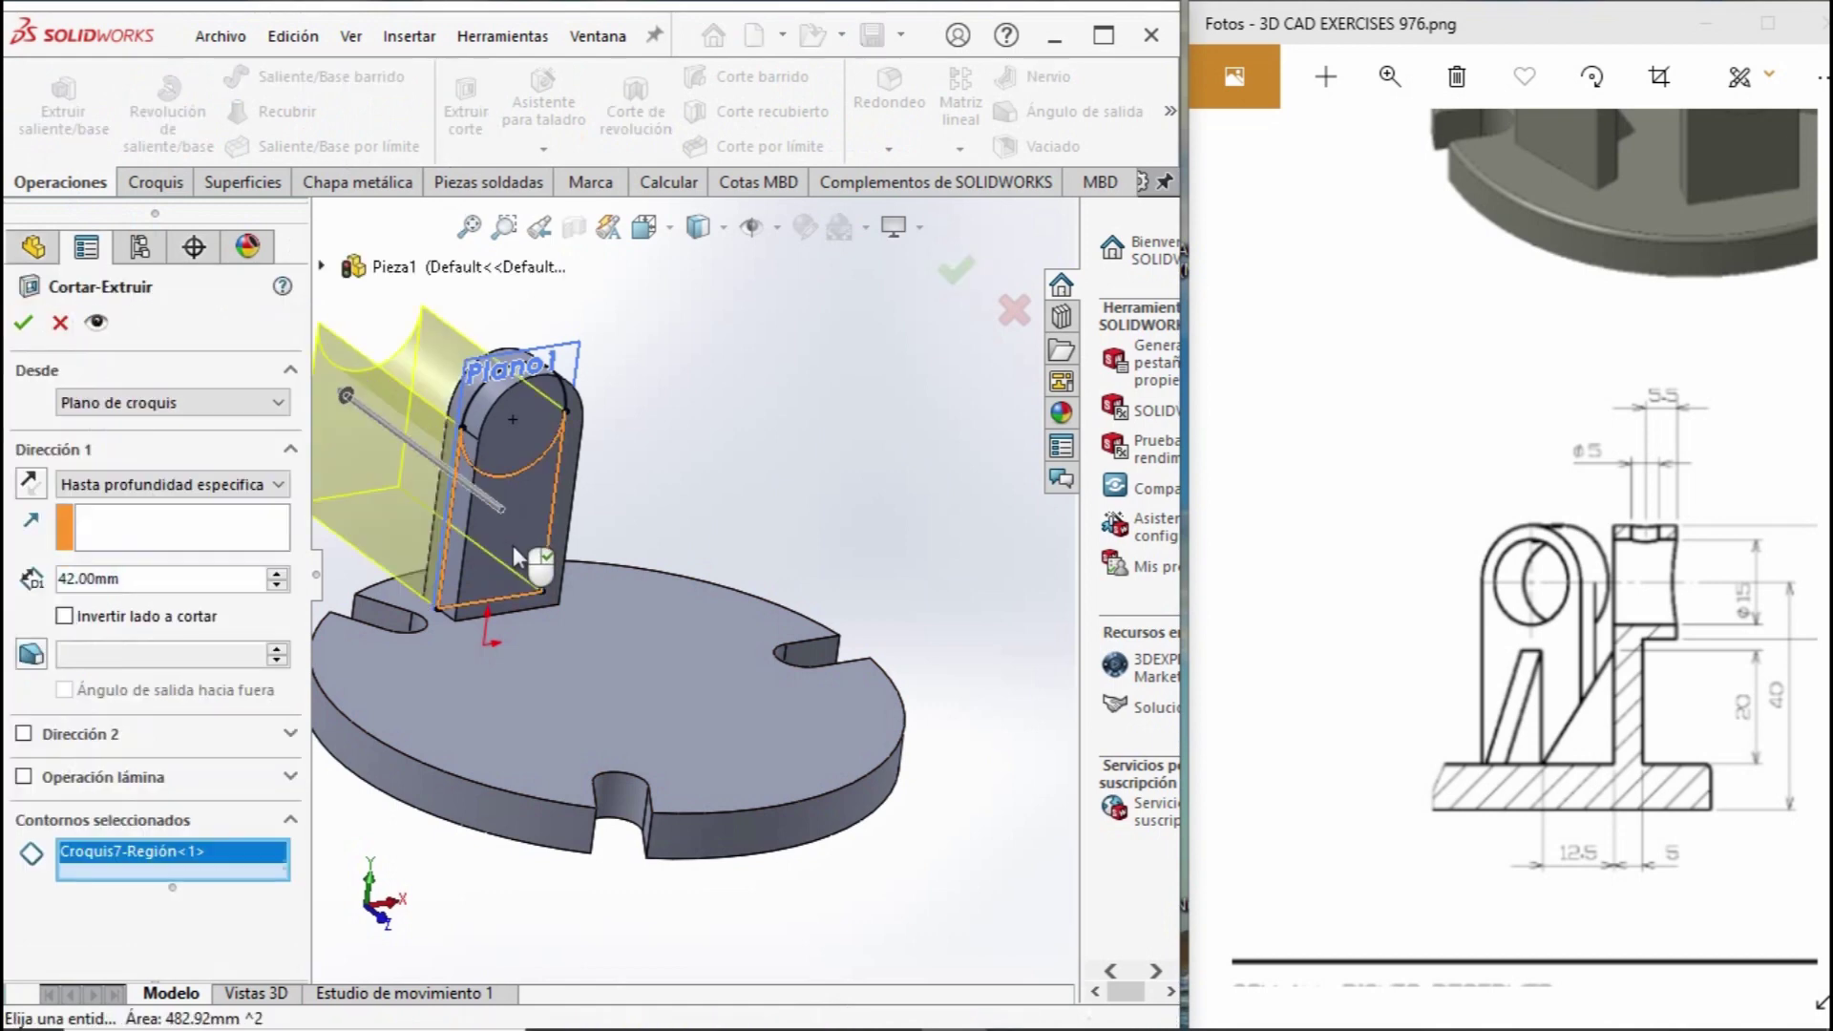
pyautogui.moveTo(512, 546); pyautogui.dragTo(541, 550, button='middle')
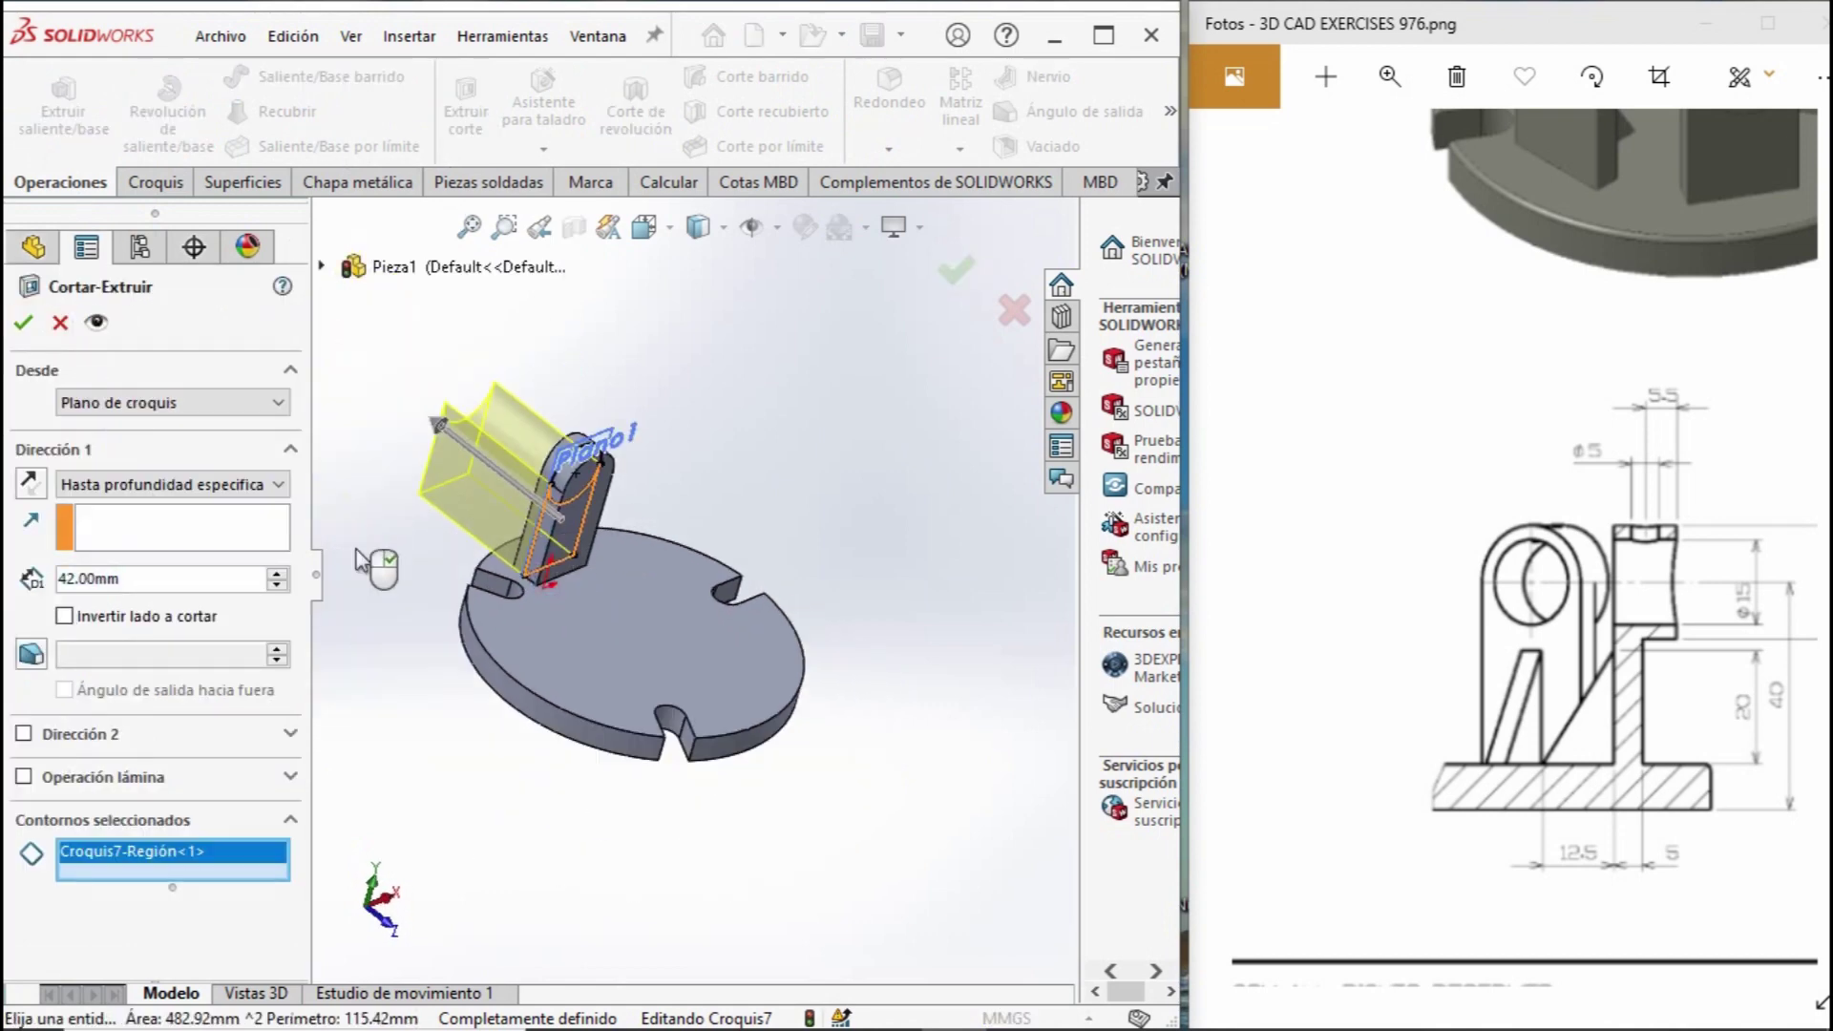
pyautogui.doubleClick(117, 578)
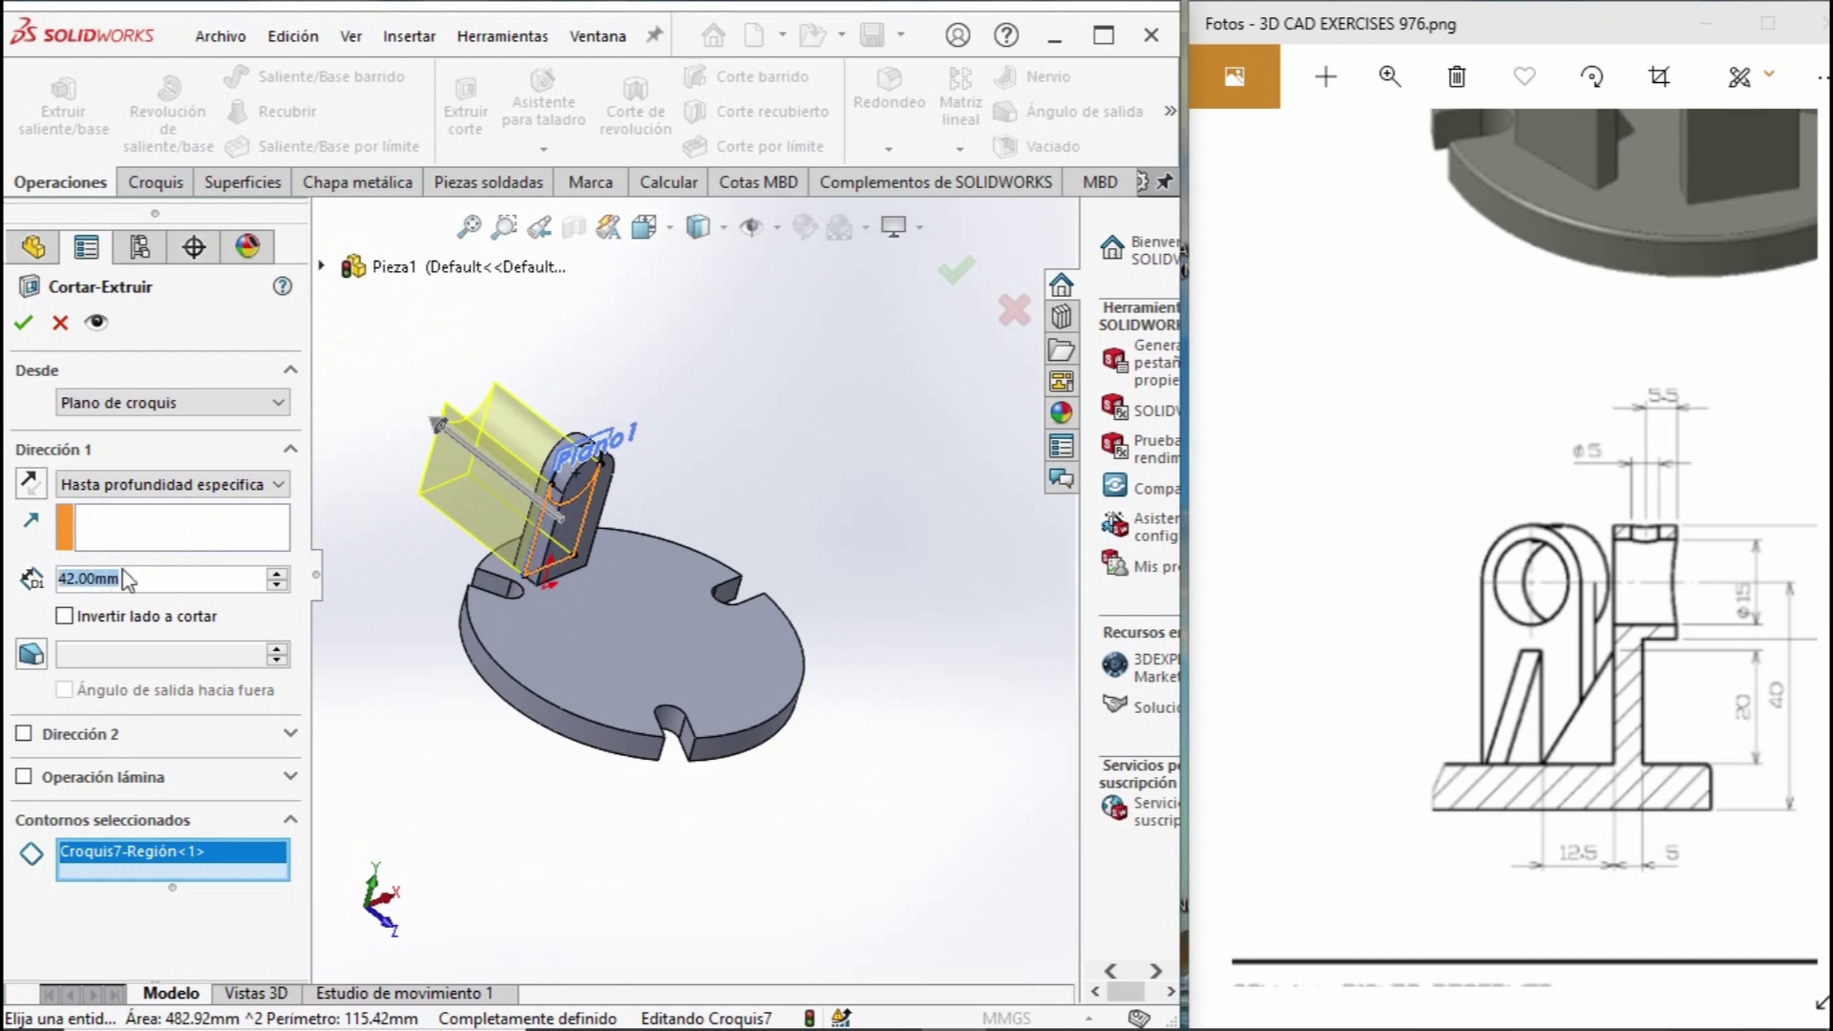
pyautogui.click(166, 402)
pyautogui.click(151, 511)
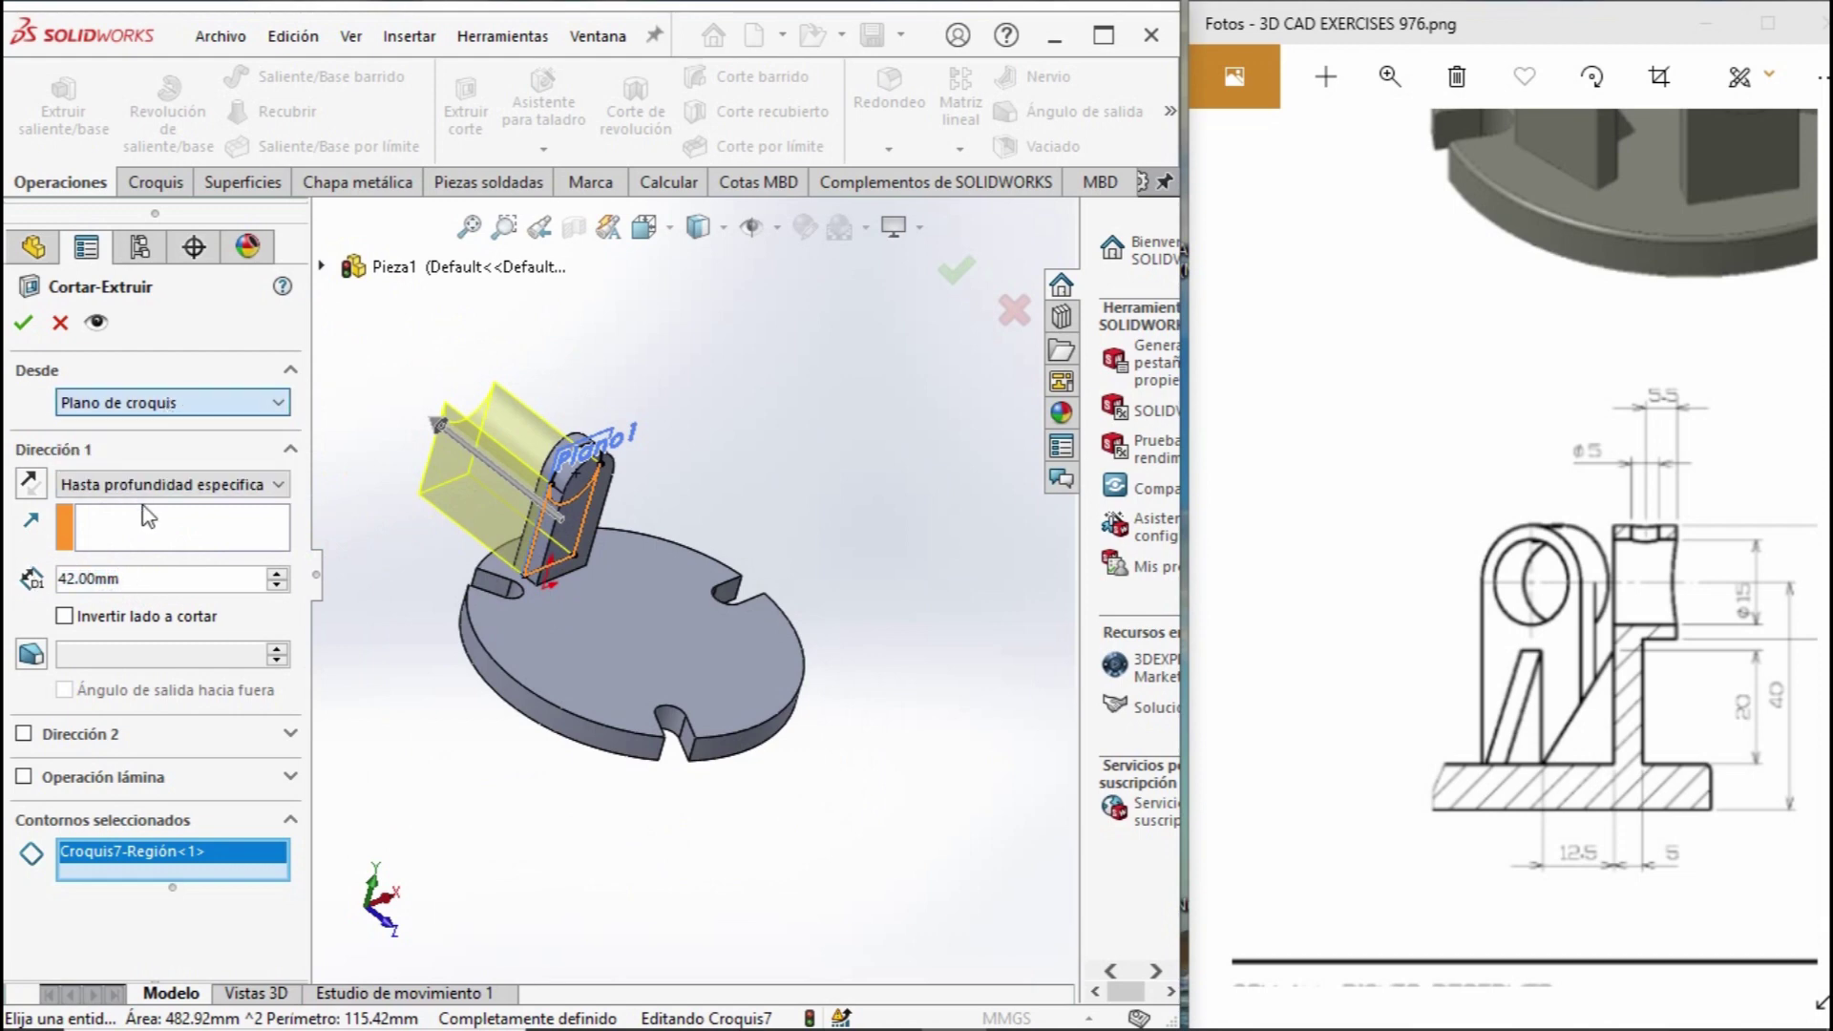
pyautogui.click(161, 485)
pyautogui.click(114, 522)
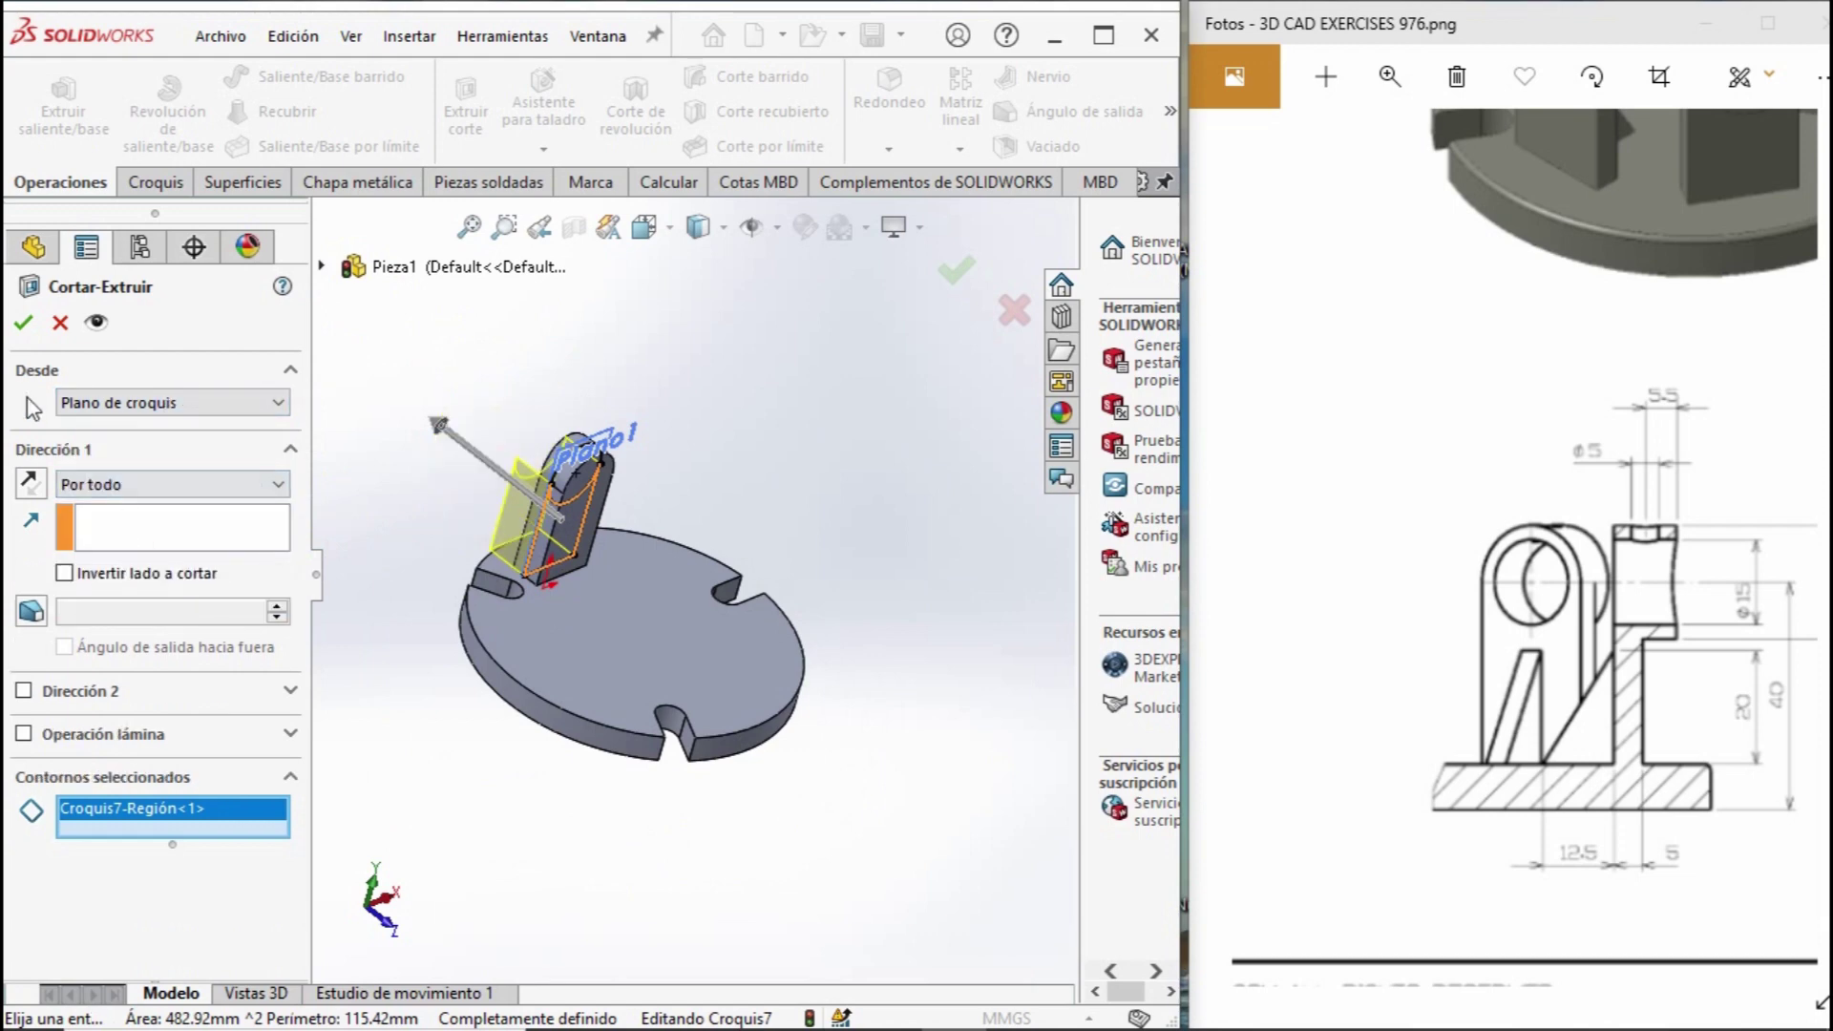
pyautogui.click(24, 325)
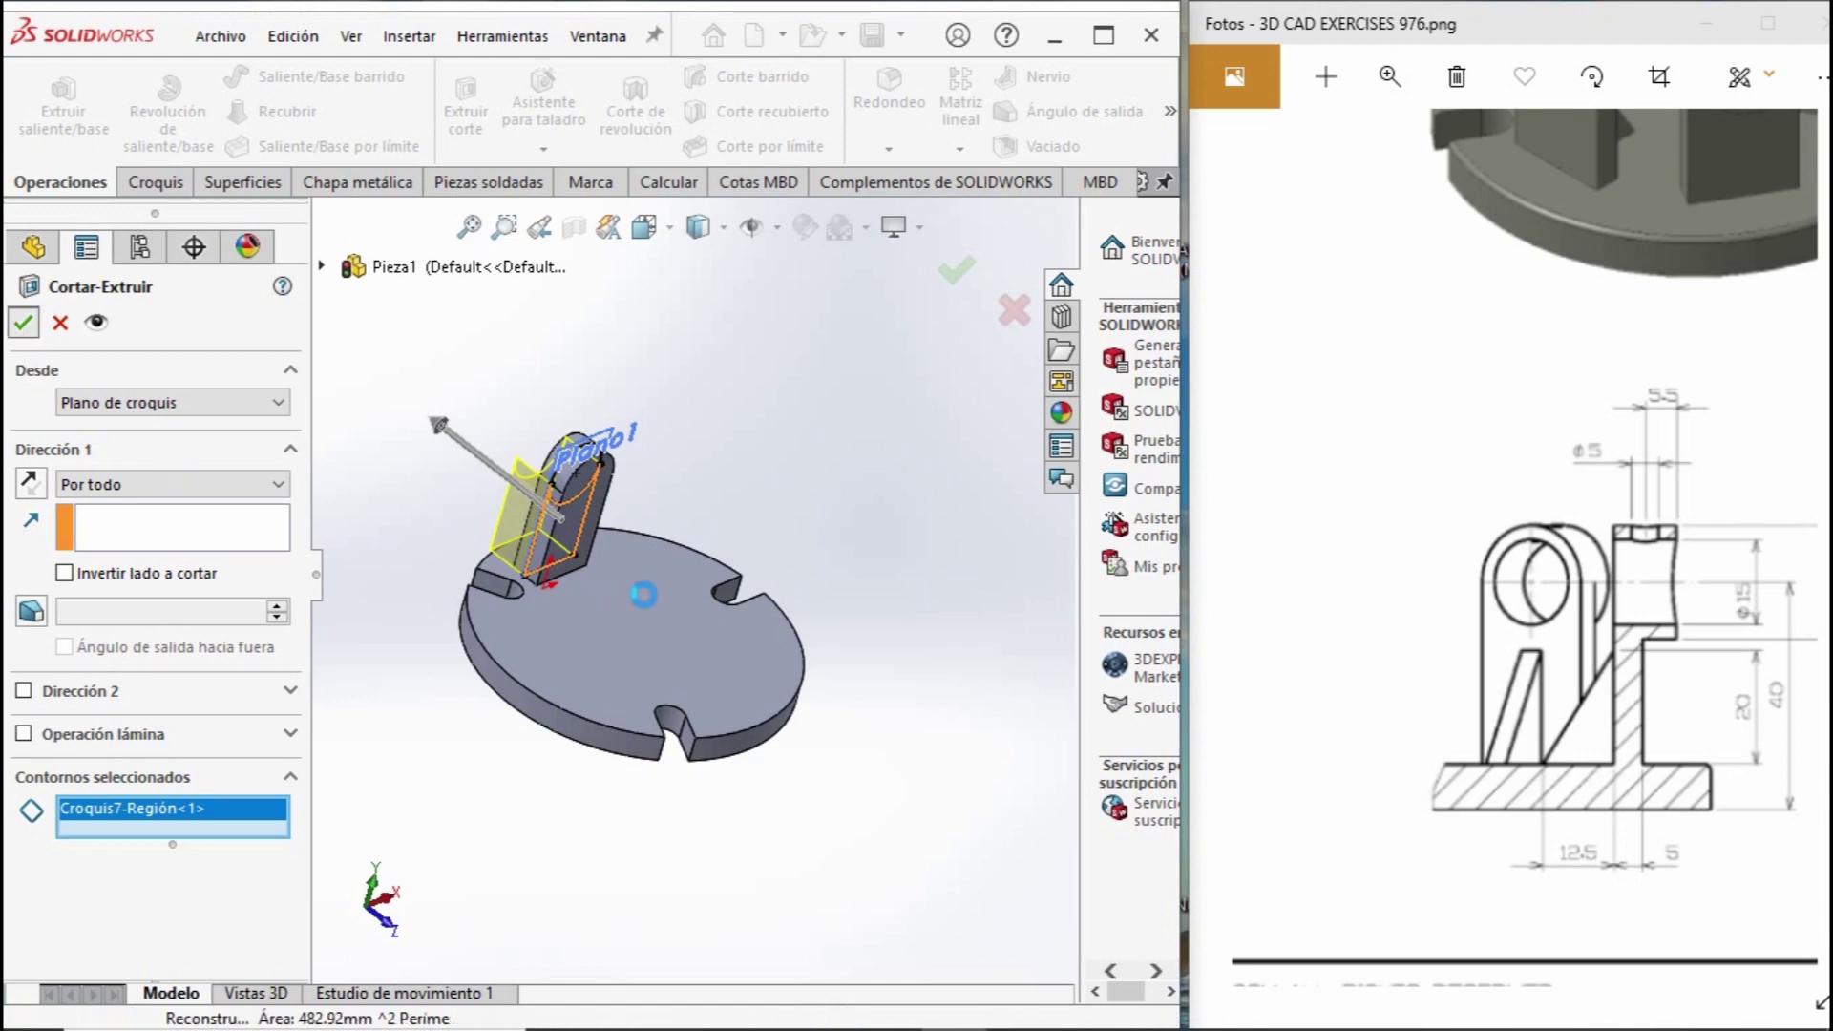
pyautogui.moveTo(604, 558); pyautogui.dragTo(699, 638, button='middle')
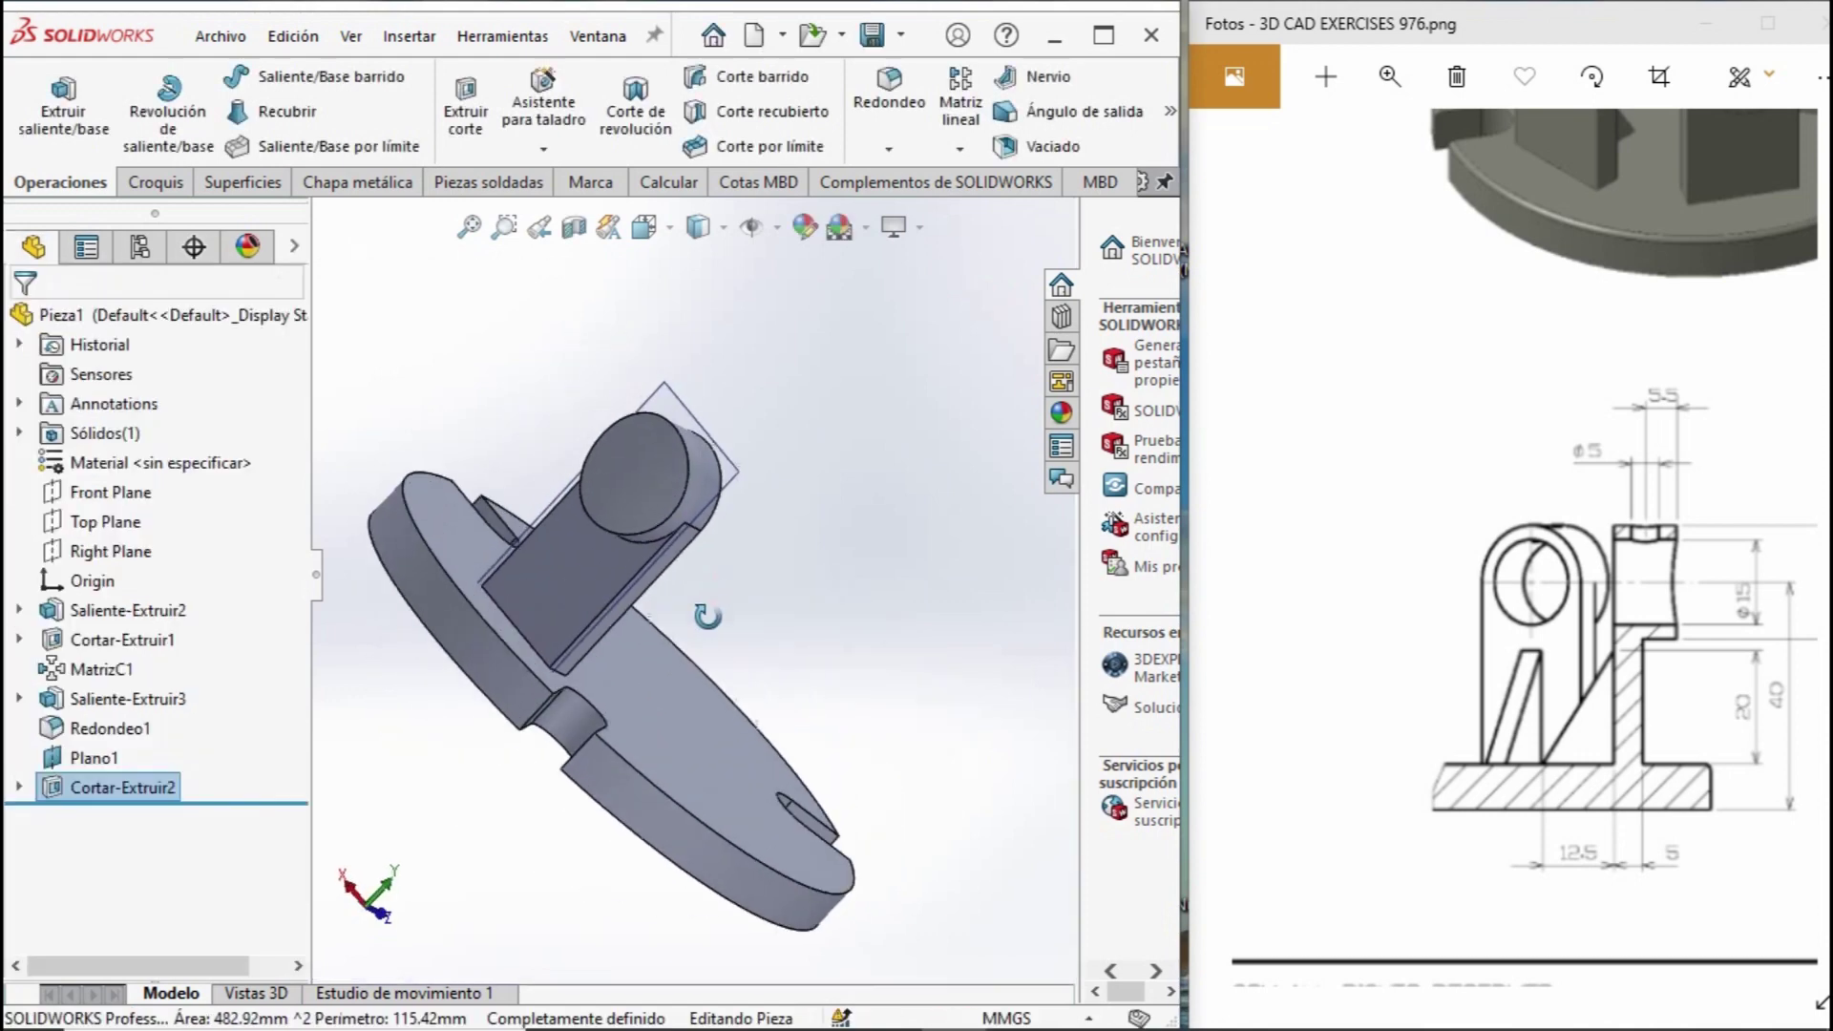
pyautogui.moveTo(550, 518); pyautogui.dragTo(1067, 707, button='middle')
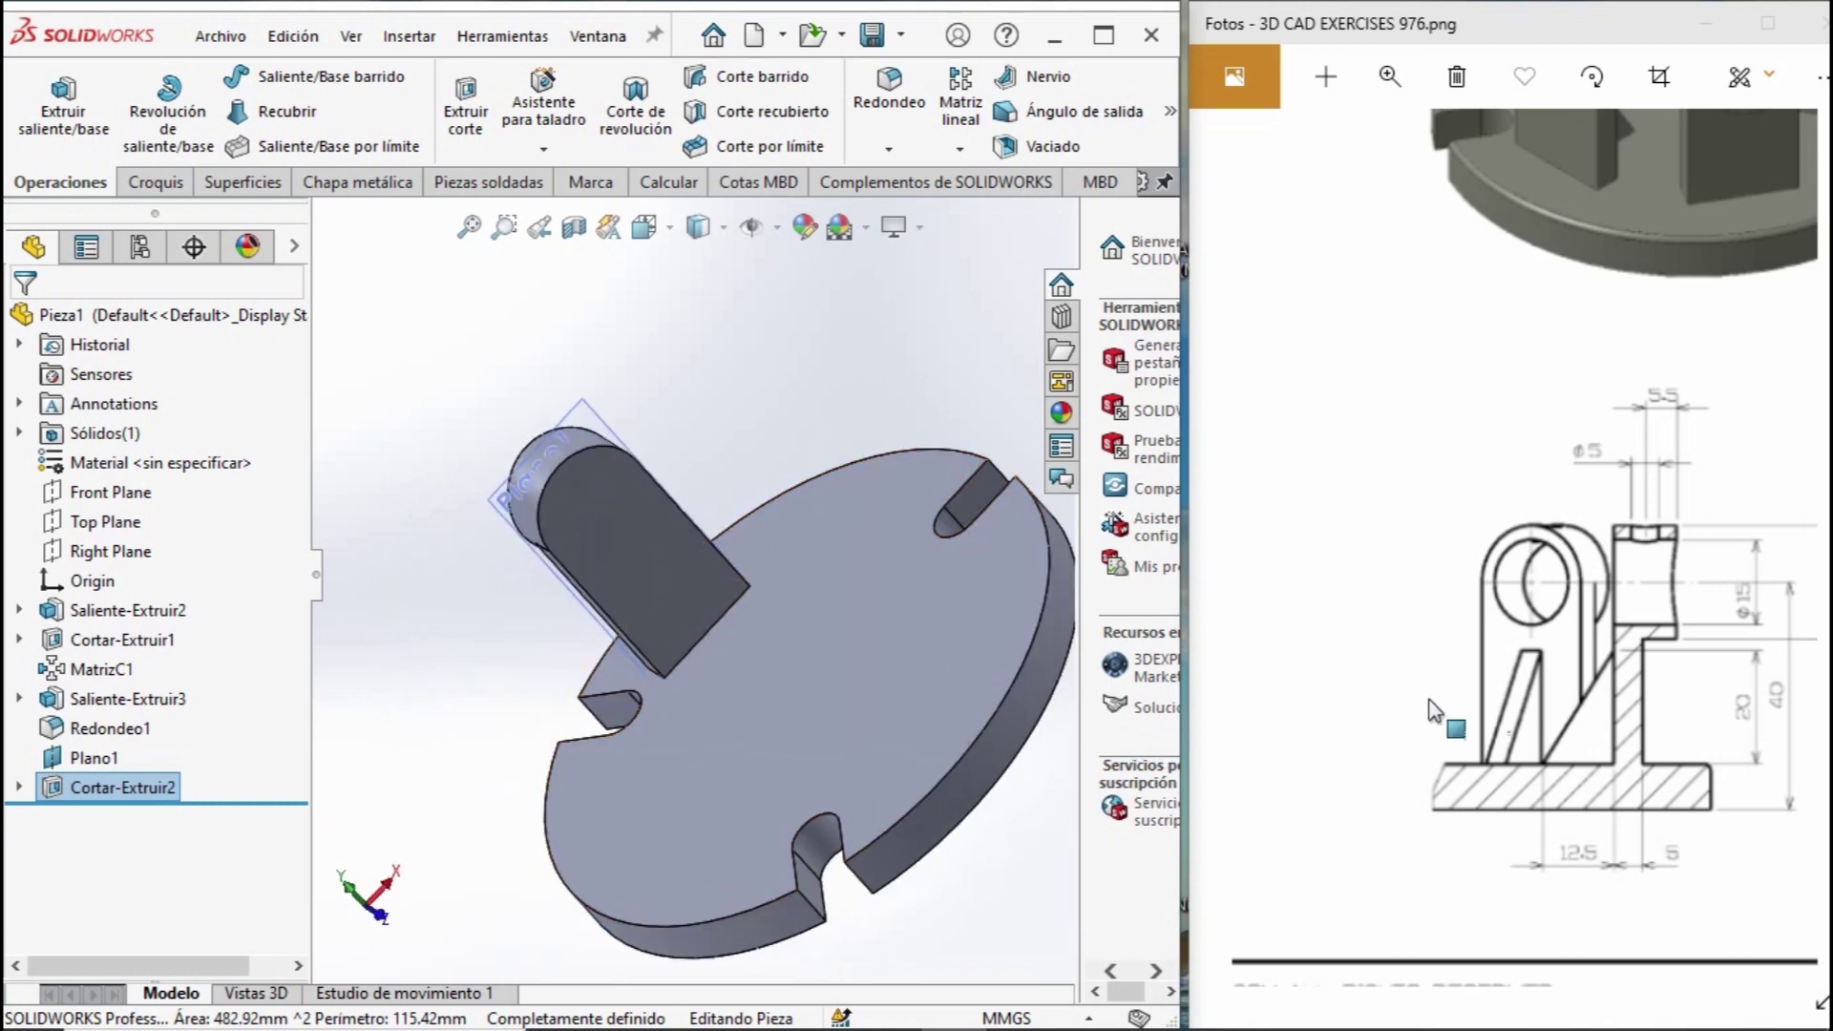
pyautogui.click(592, 498)
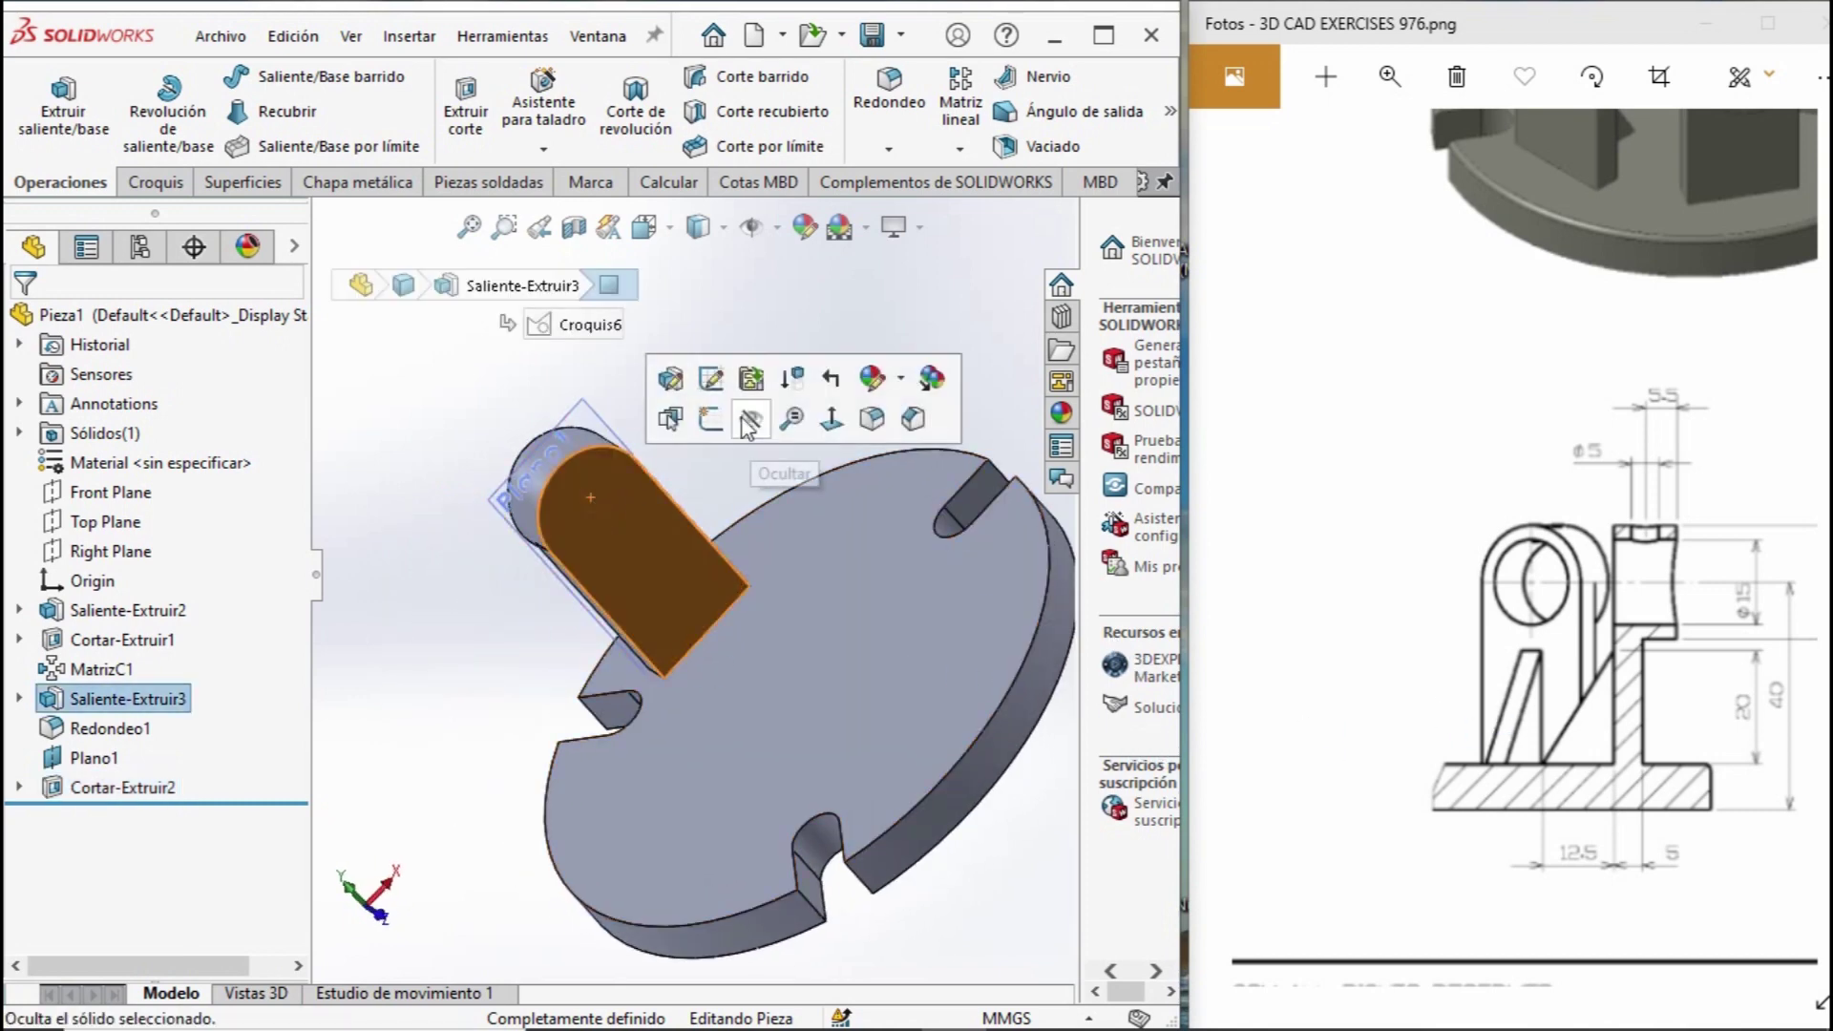
# Sketch on the lug's flat face, viewed normal, a circle at the rounded top's arc centre.
pyautogui.click(710, 418)
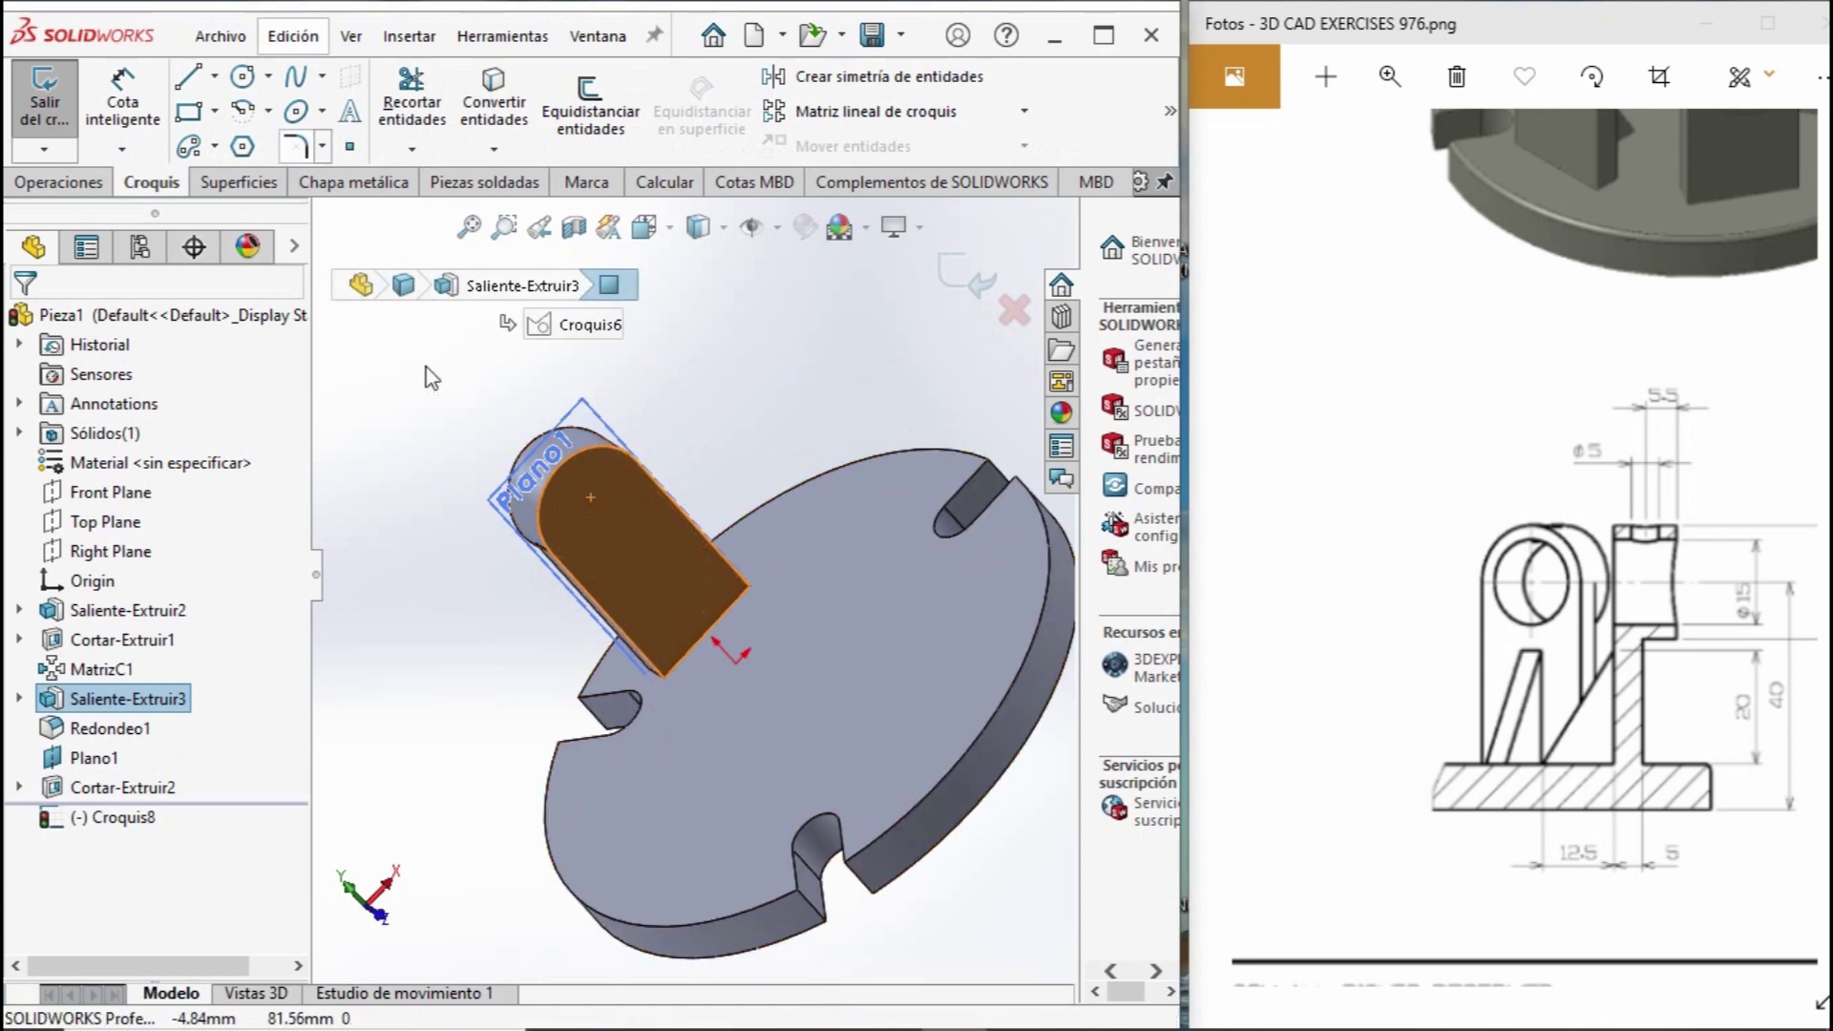
pyautogui.hotkey('ctrl', '8')
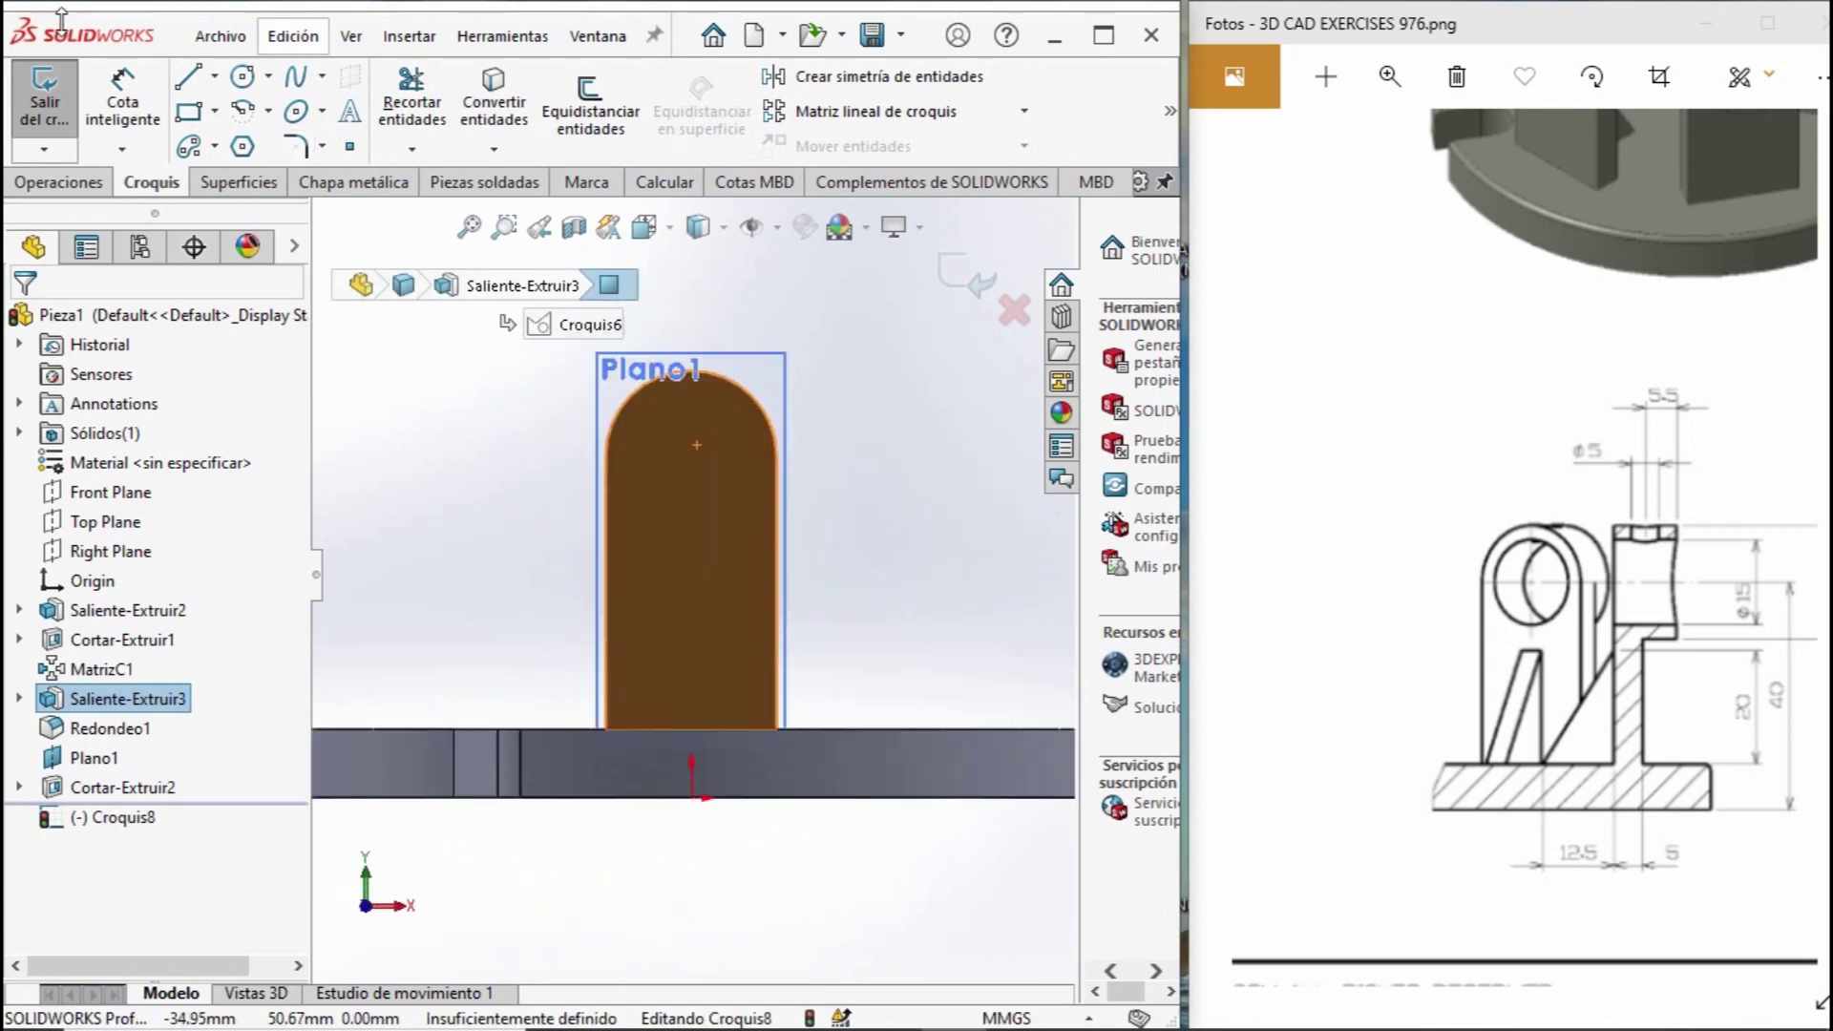
pyautogui.click(262, 79)
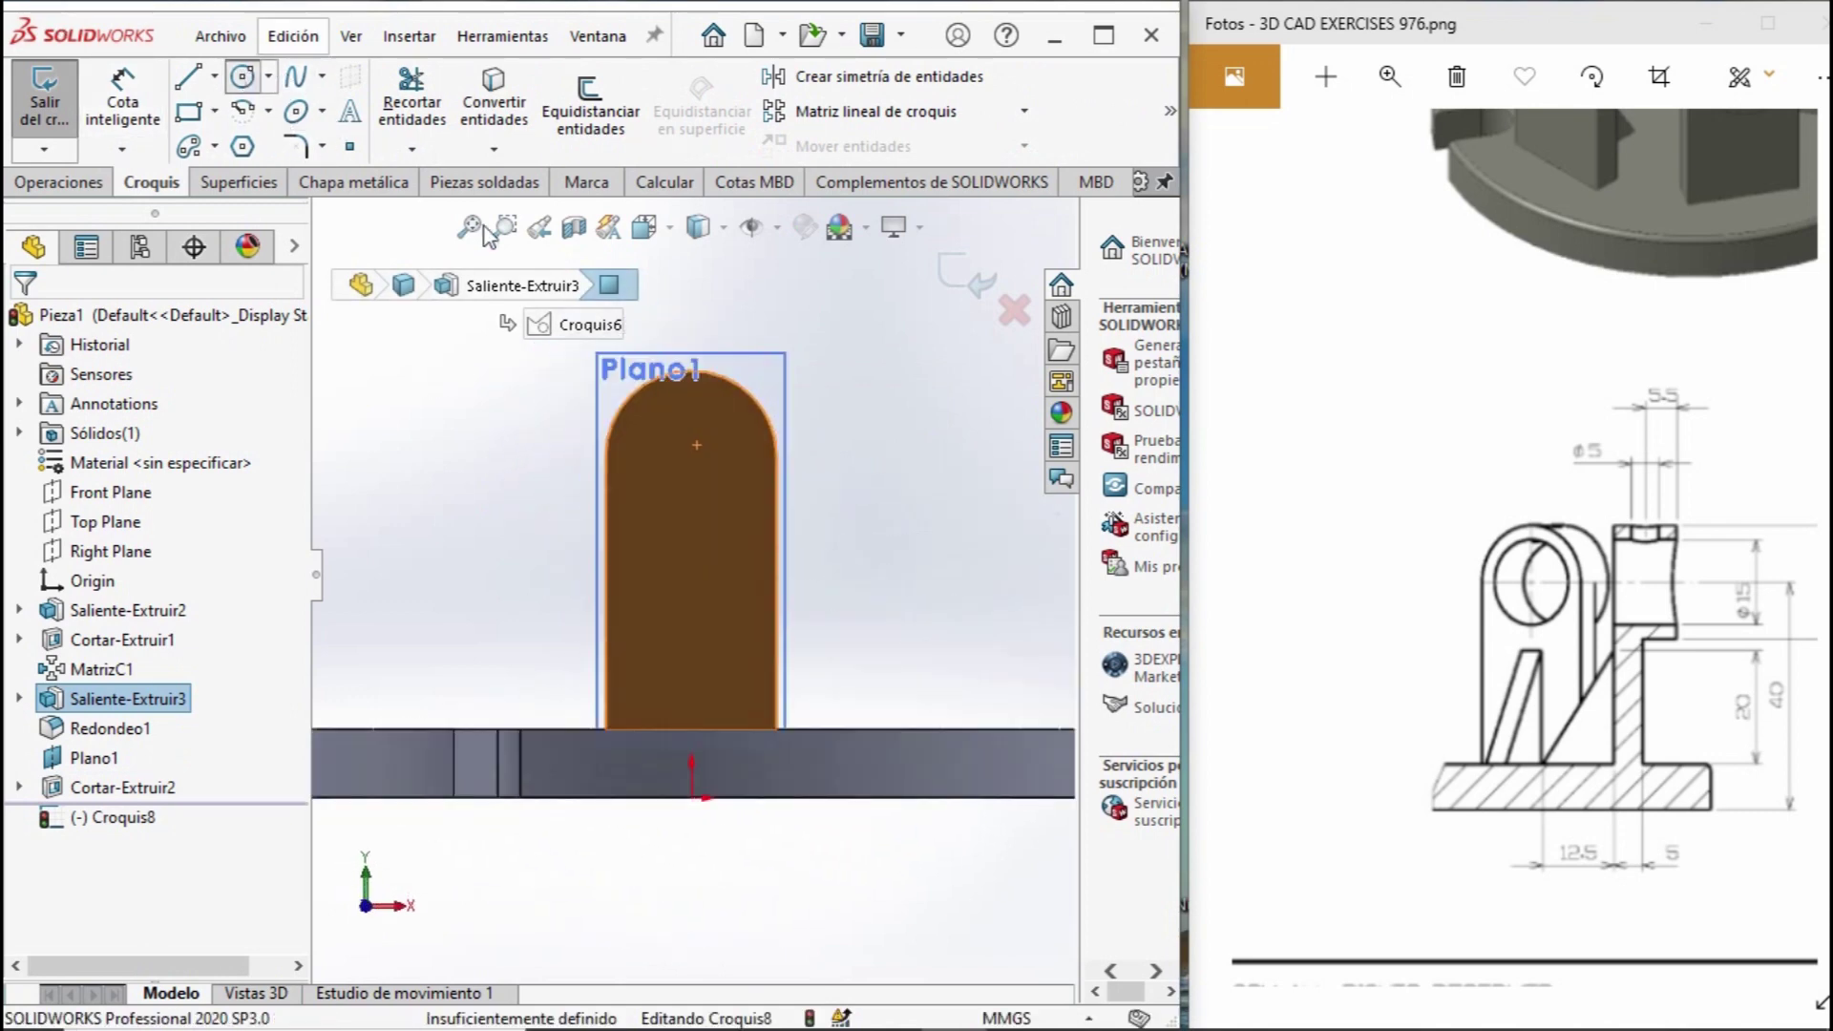
pyautogui.click(761, 420)
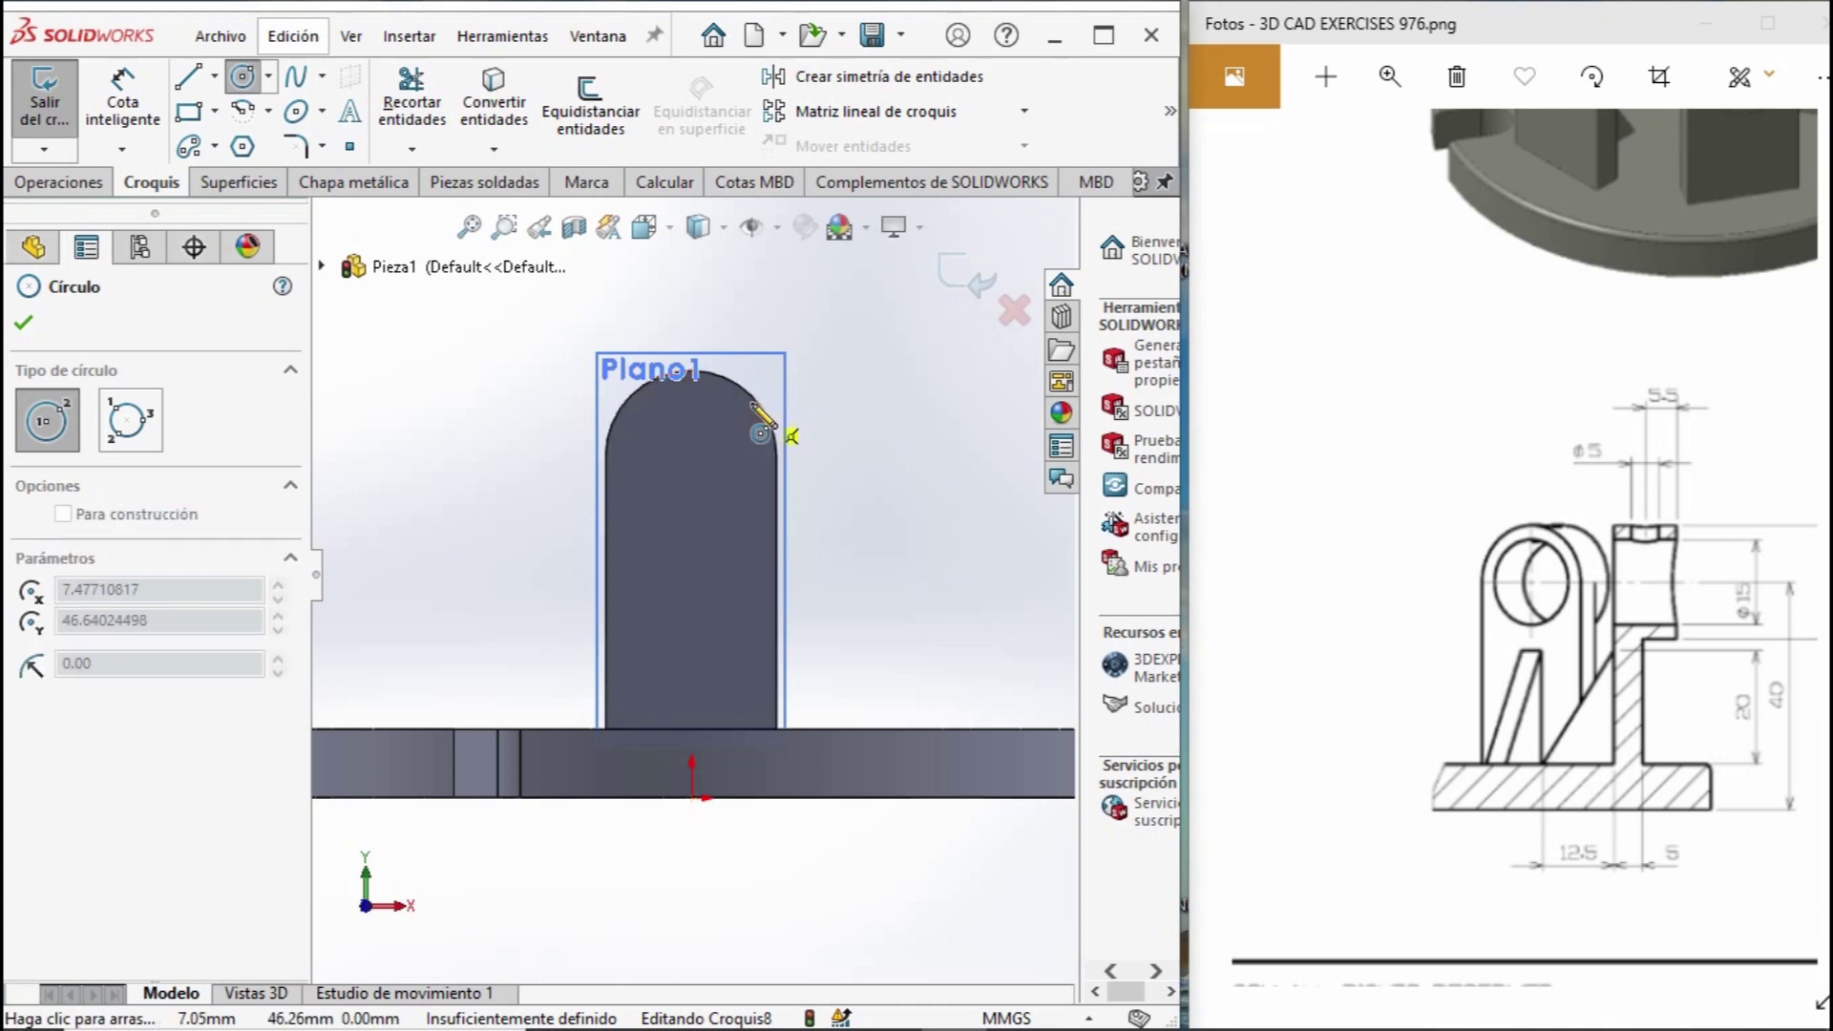
pyautogui.press('Escape')
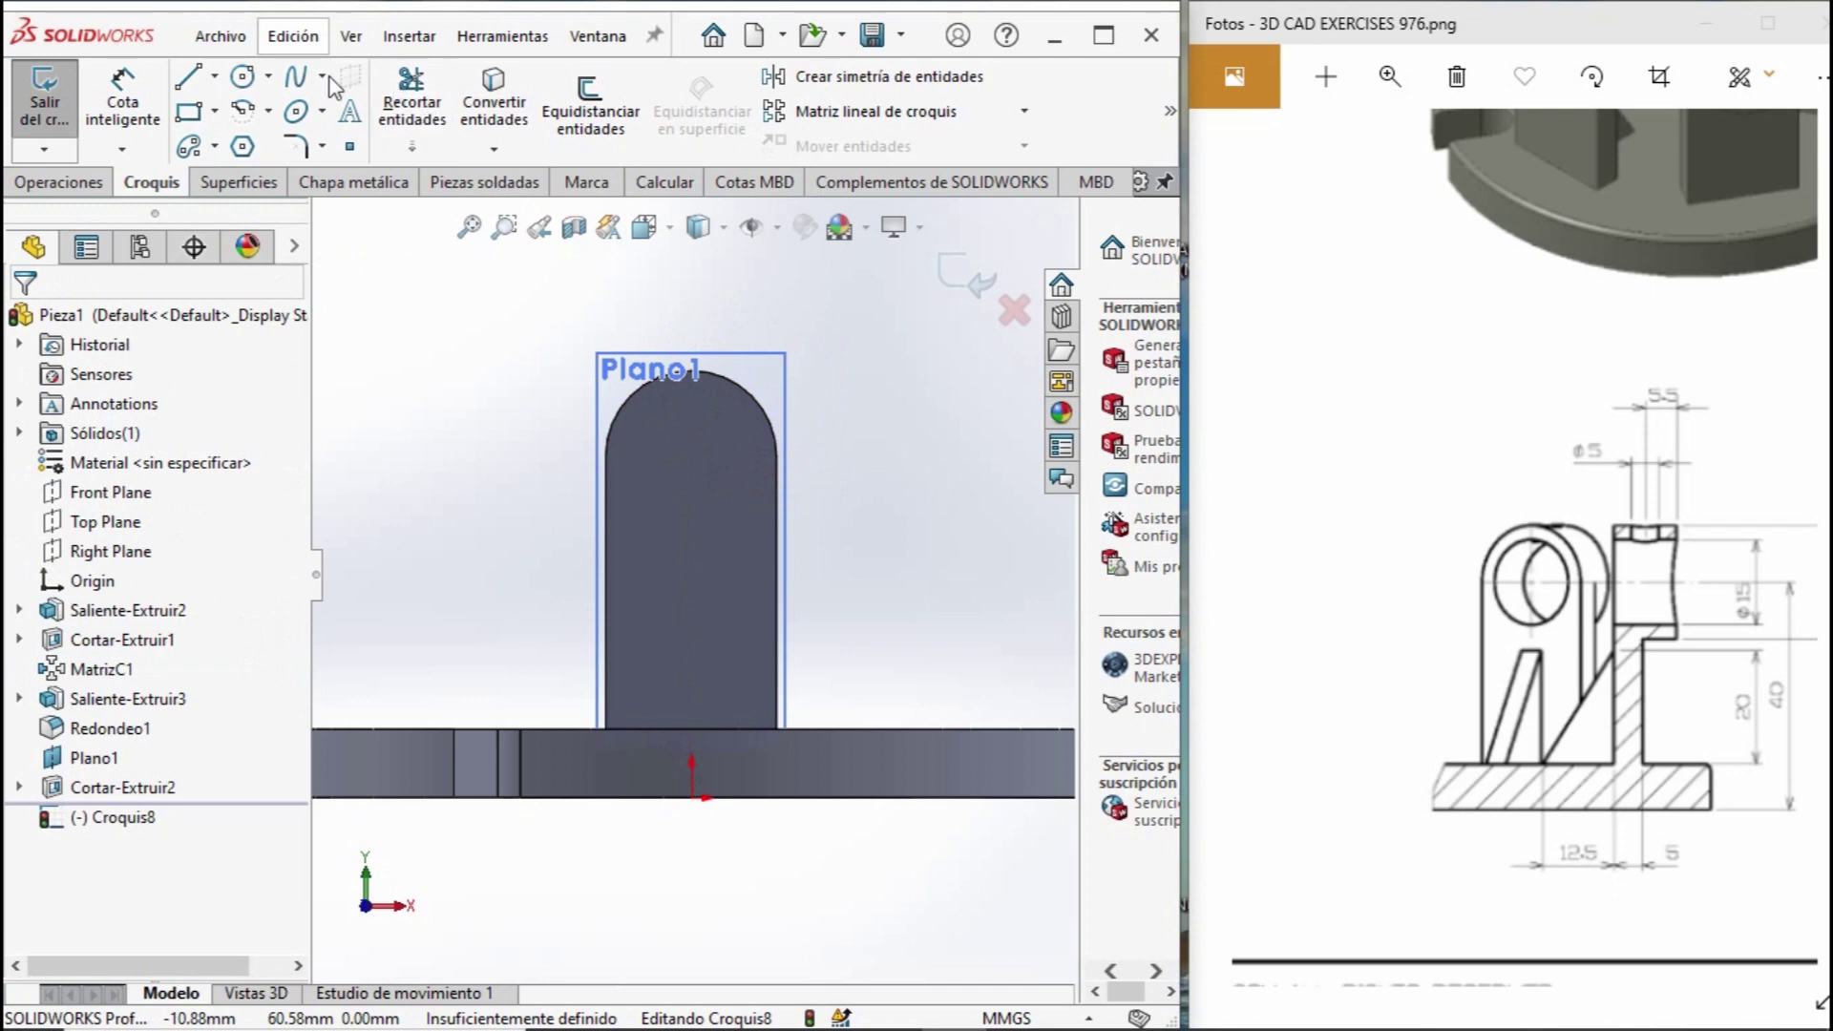
pyautogui.click(244, 83)
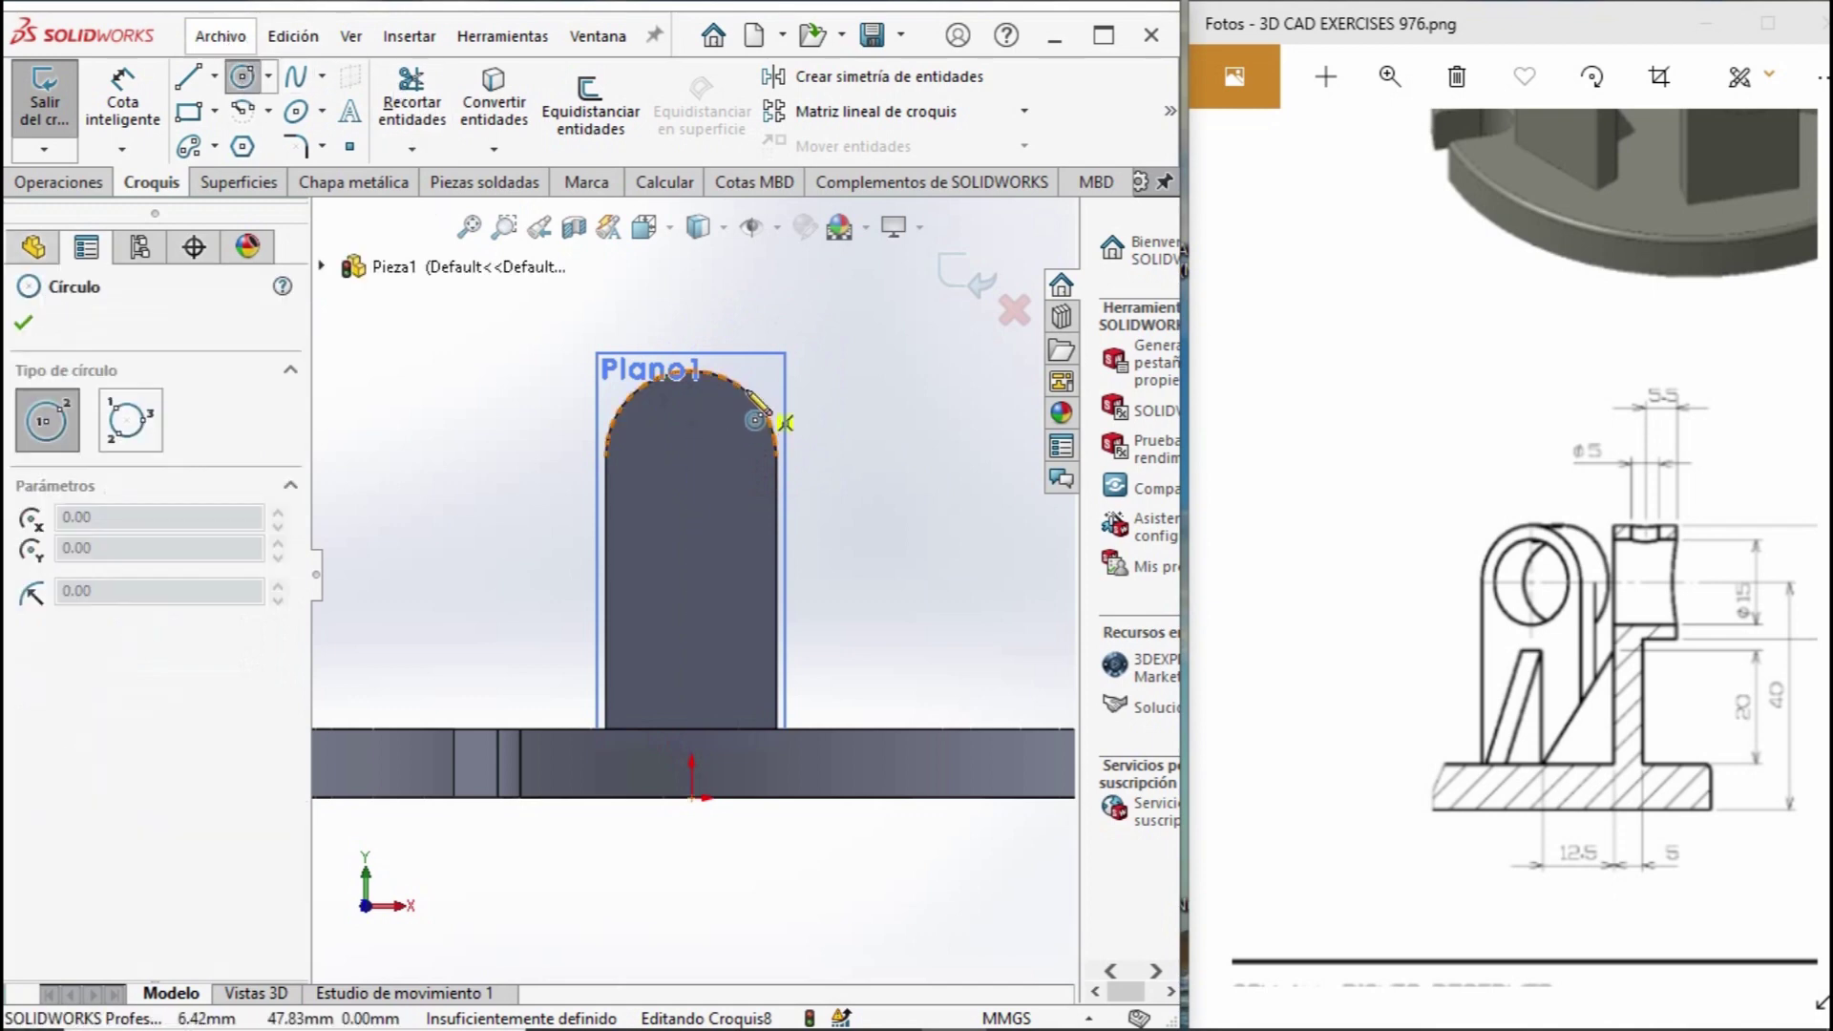
pyautogui.click(691, 455)
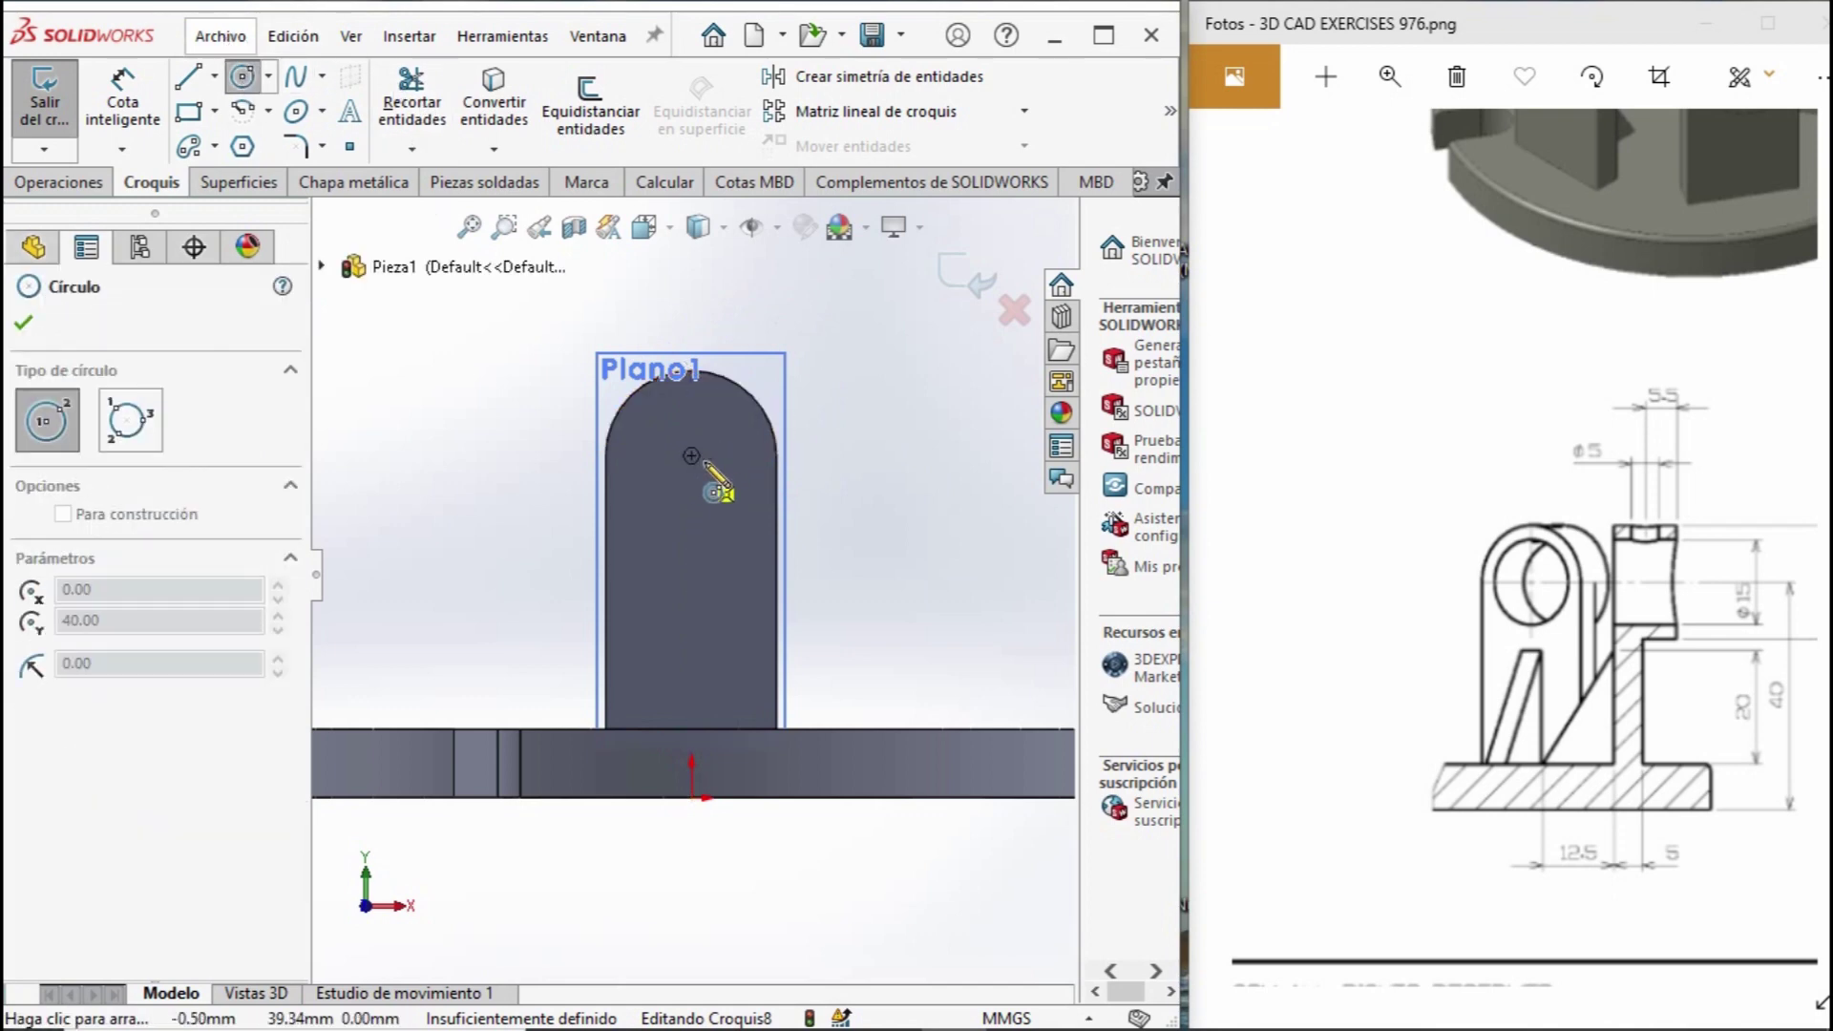
pyautogui.click(775, 467)
pyautogui.press('Escape')
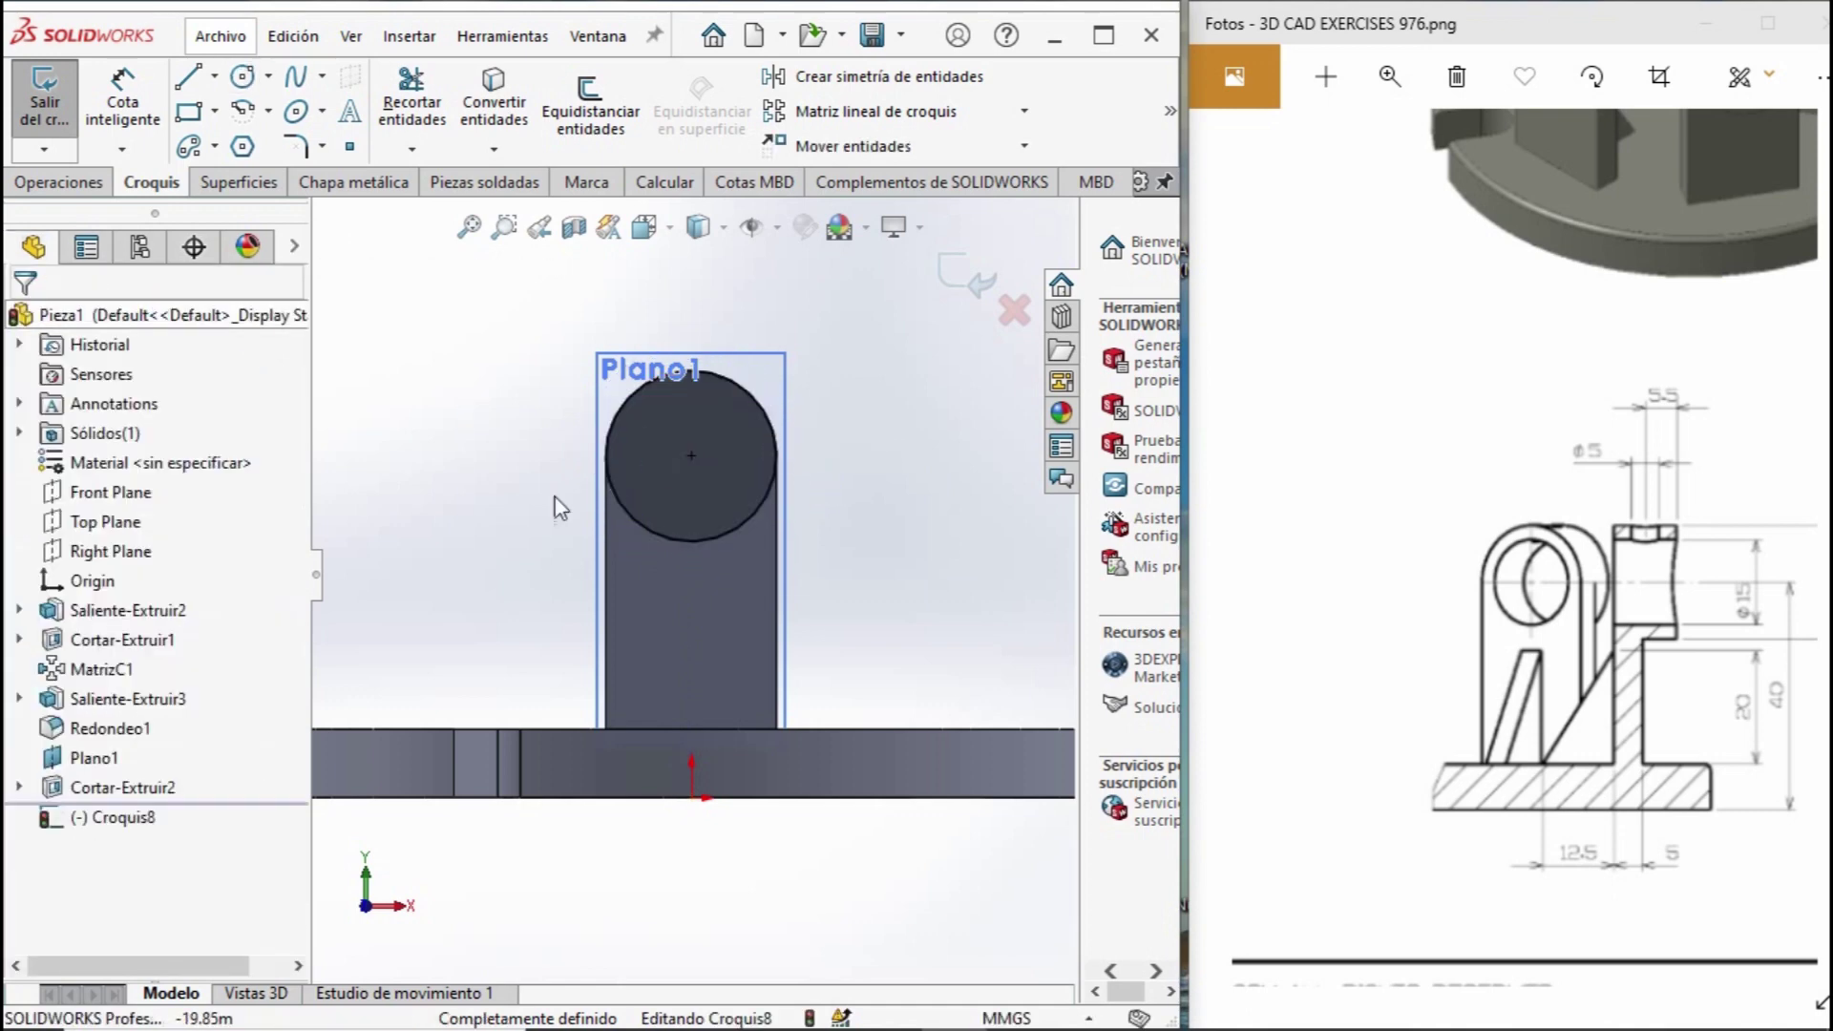
# Redraw the circle at the arc centre and dimension its diameter to 15 mm.
pyautogui.click(122, 103)
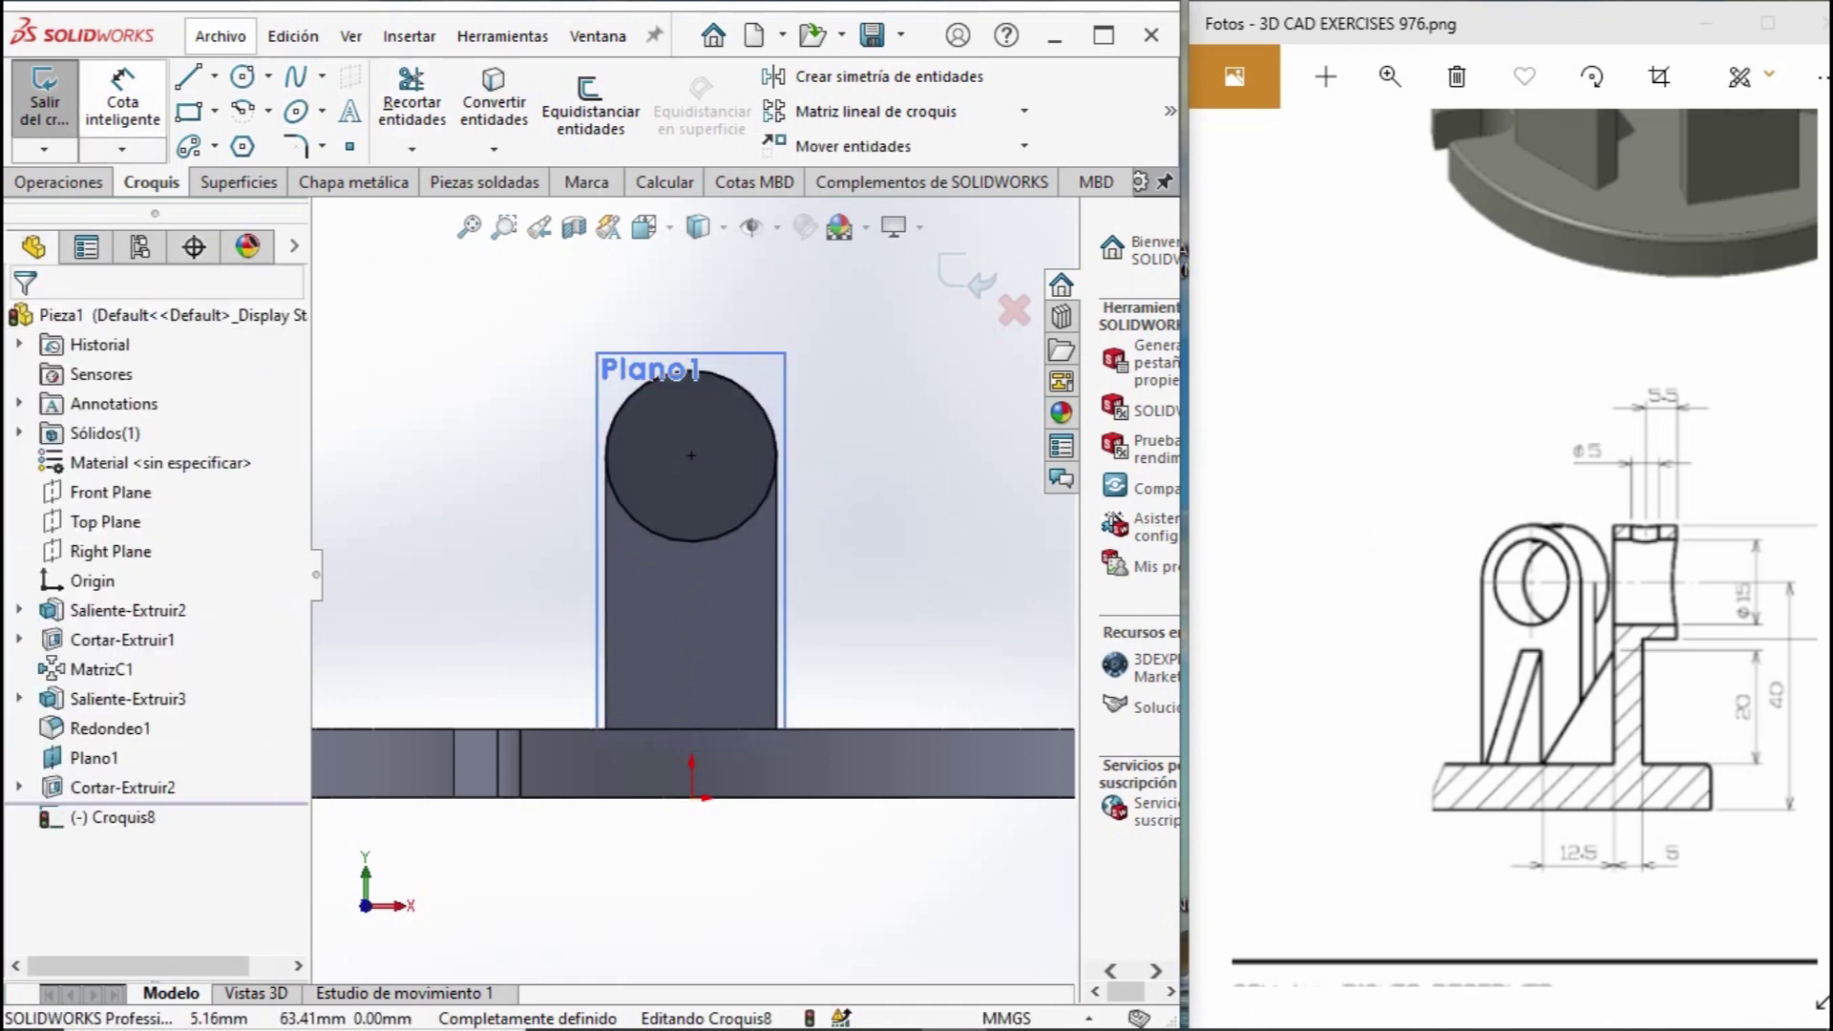
pyautogui.click(757, 405)
pyautogui.click(840, 434)
pyautogui.press('Escape')
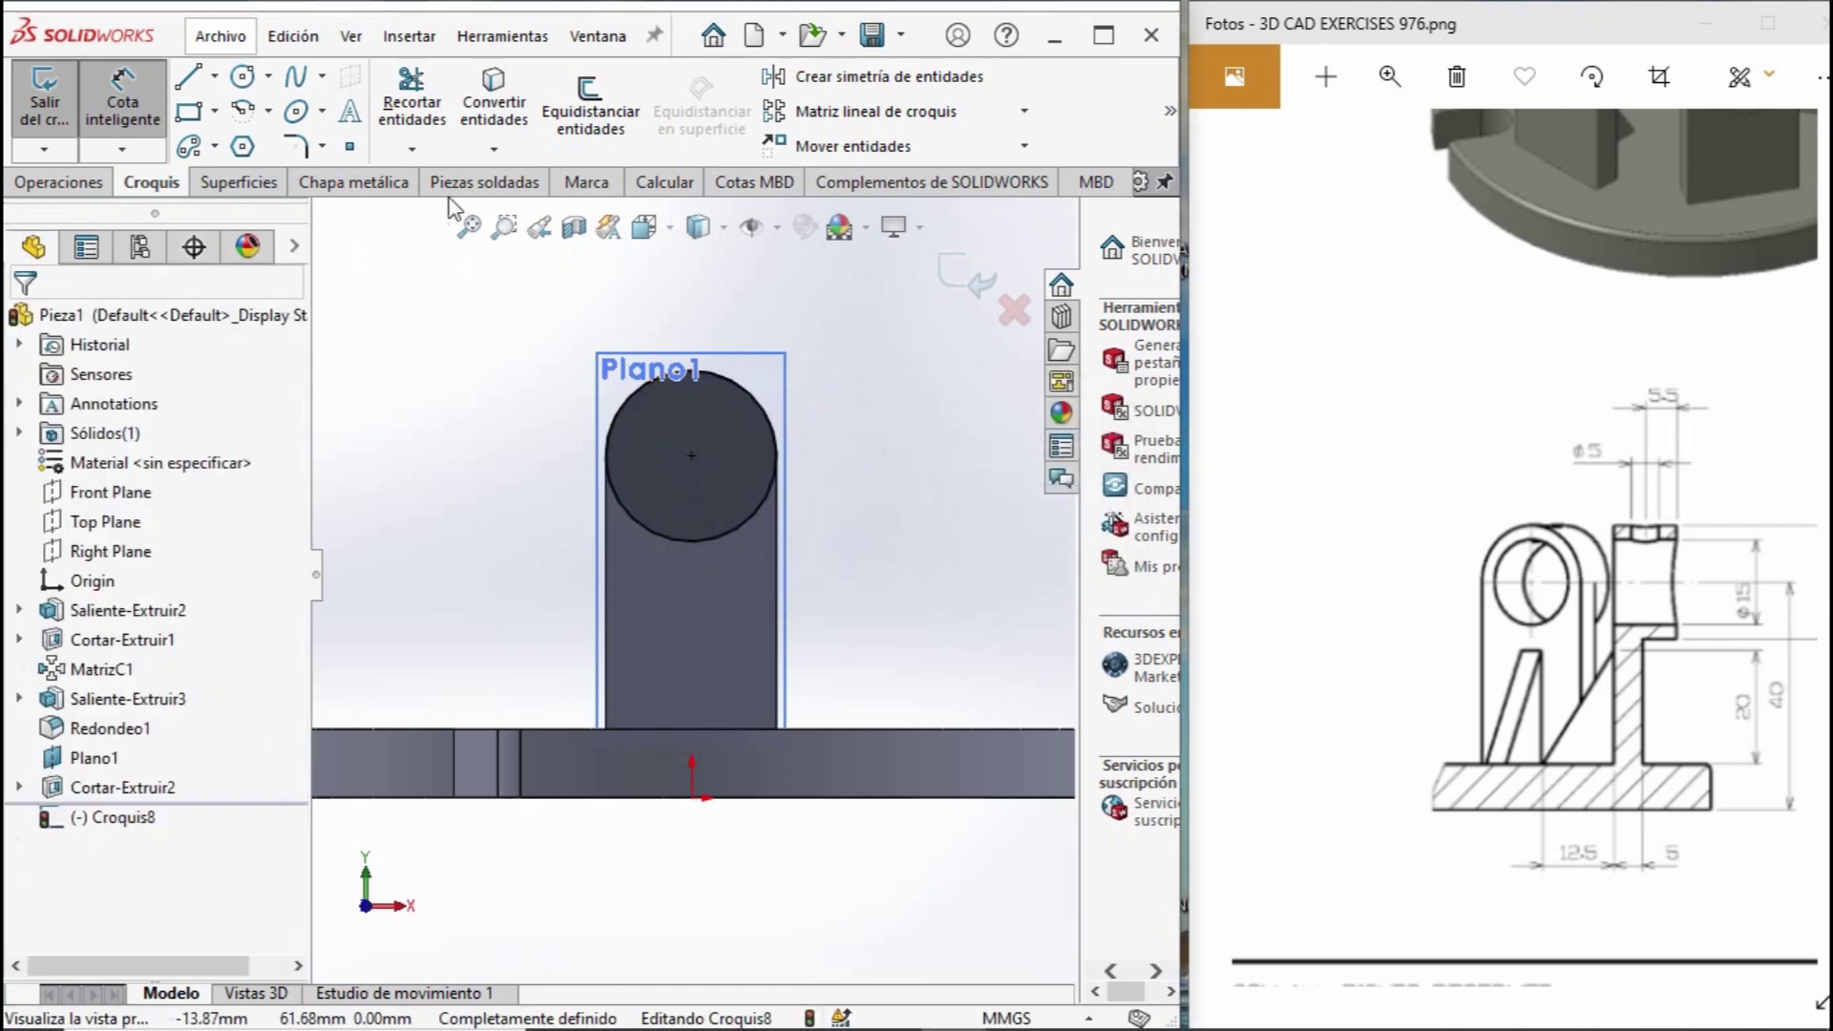
pyautogui.click(692, 456)
pyautogui.click(736, 483)
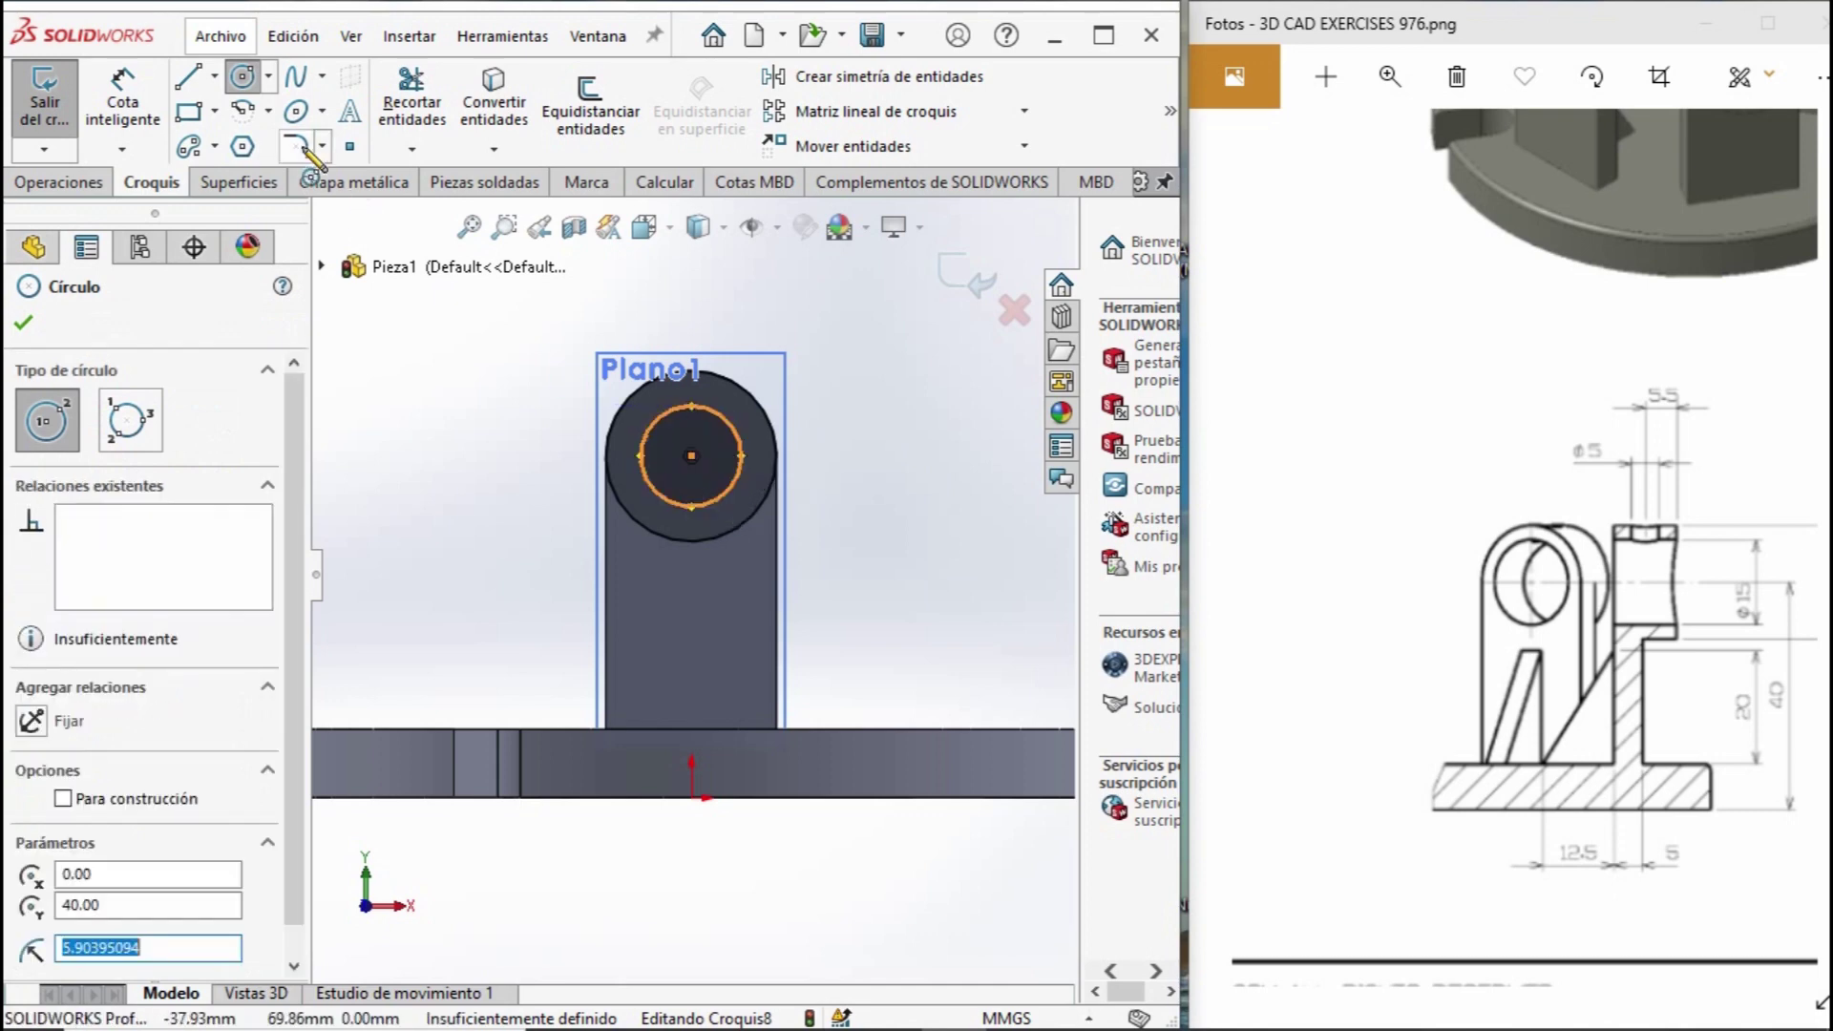
pyautogui.click(139, 116)
pyautogui.click(733, 426)
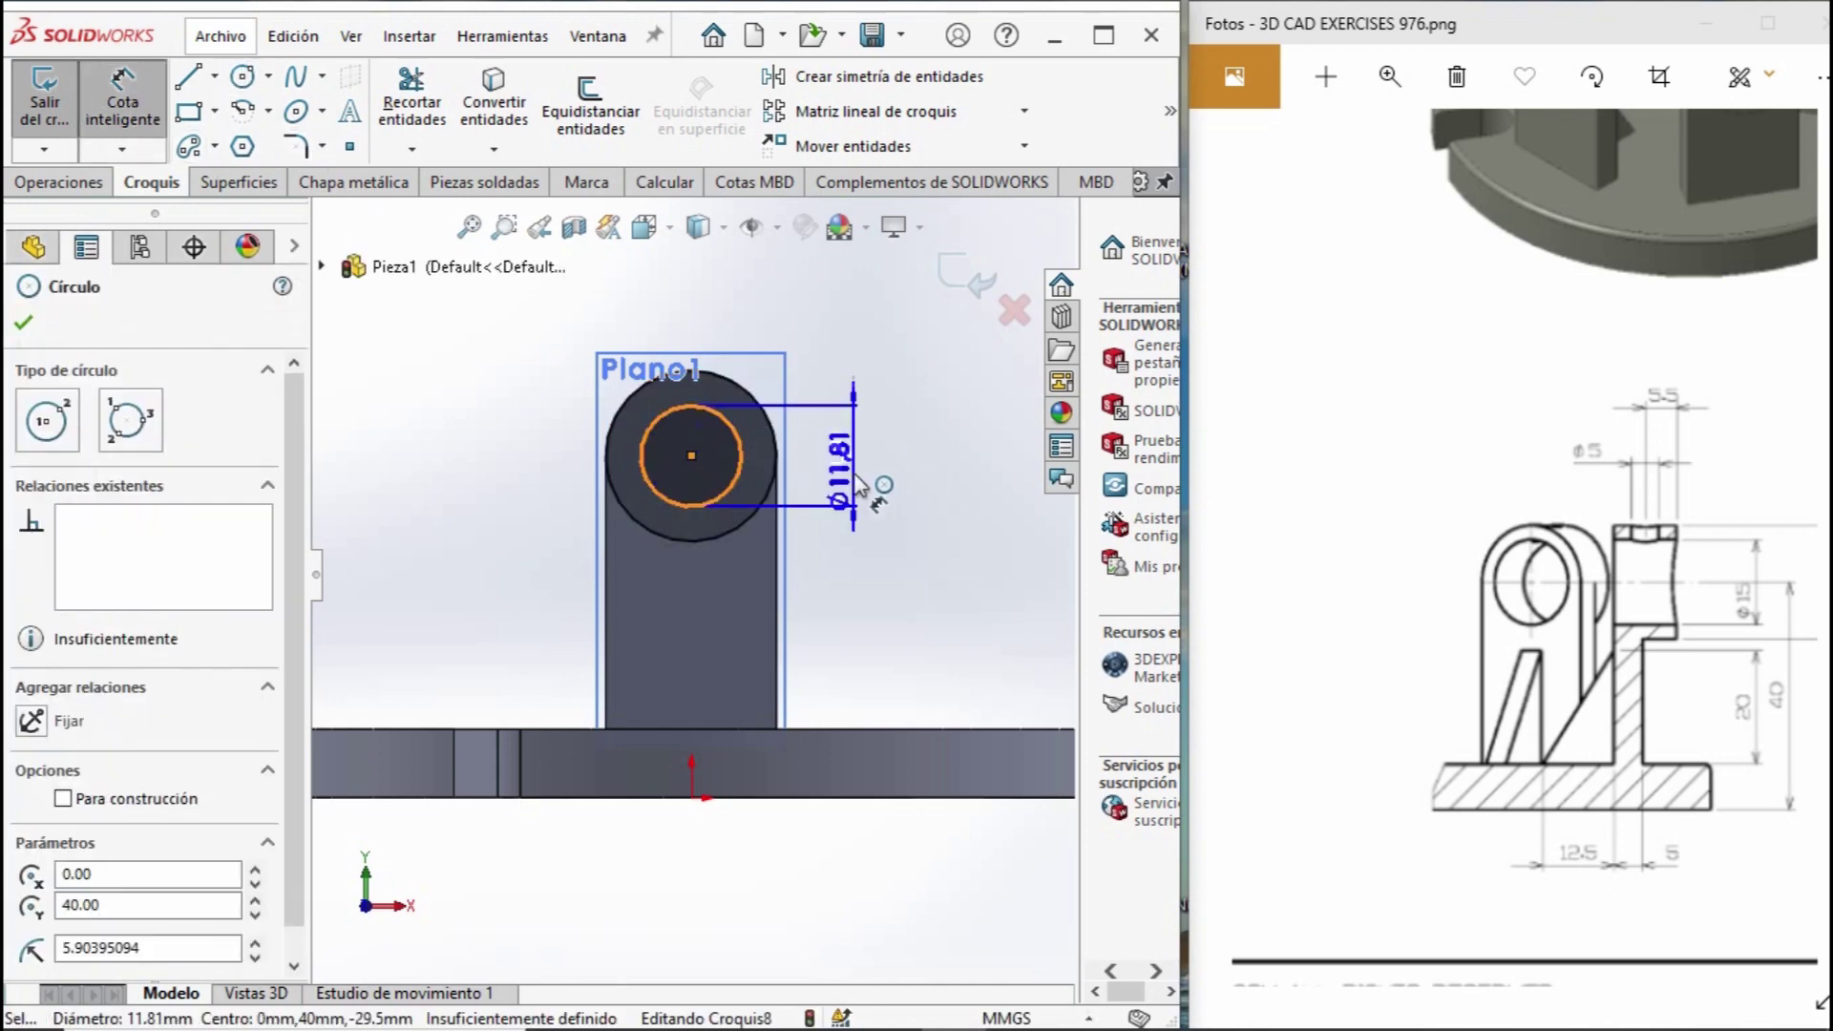
pyautogui.click(894, 482)
pyautogui.write('15')
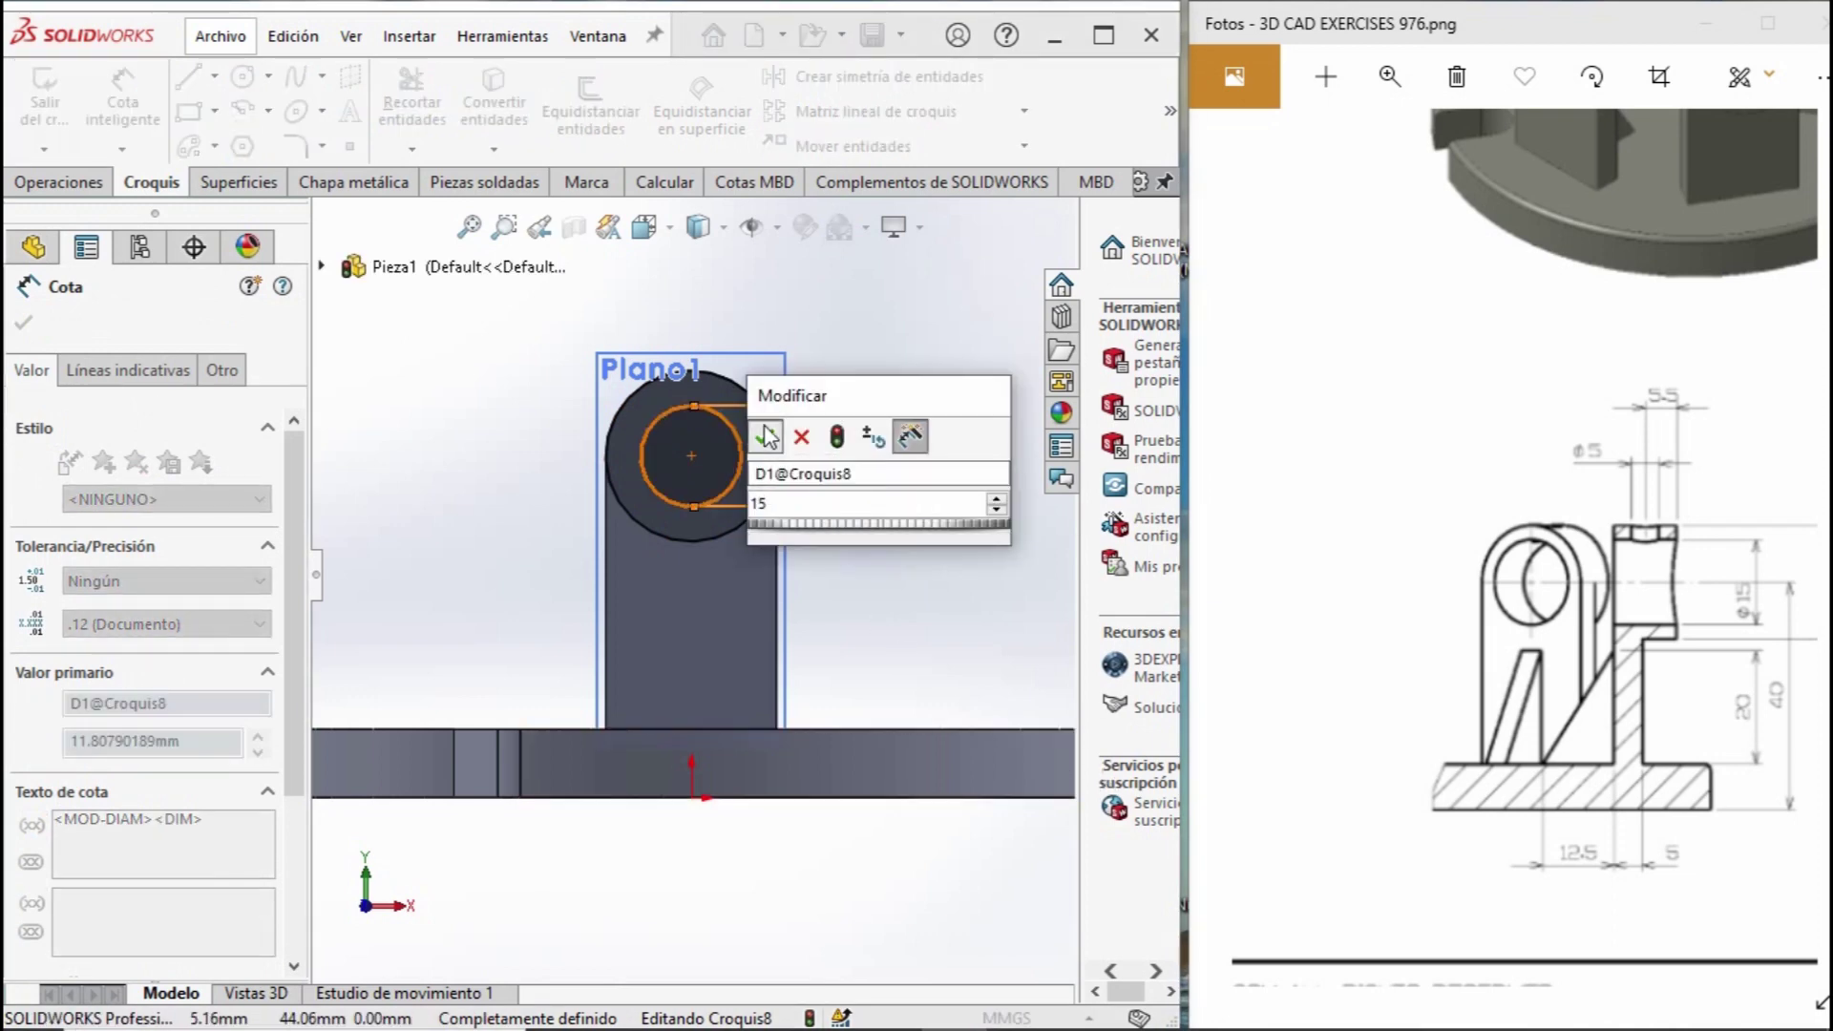
pyautogui.press('Return')
# Cut the Ø15 circle 42 mm through the lug's round top as Cortar-Extruir3.
pyautogui.click(52, 183)
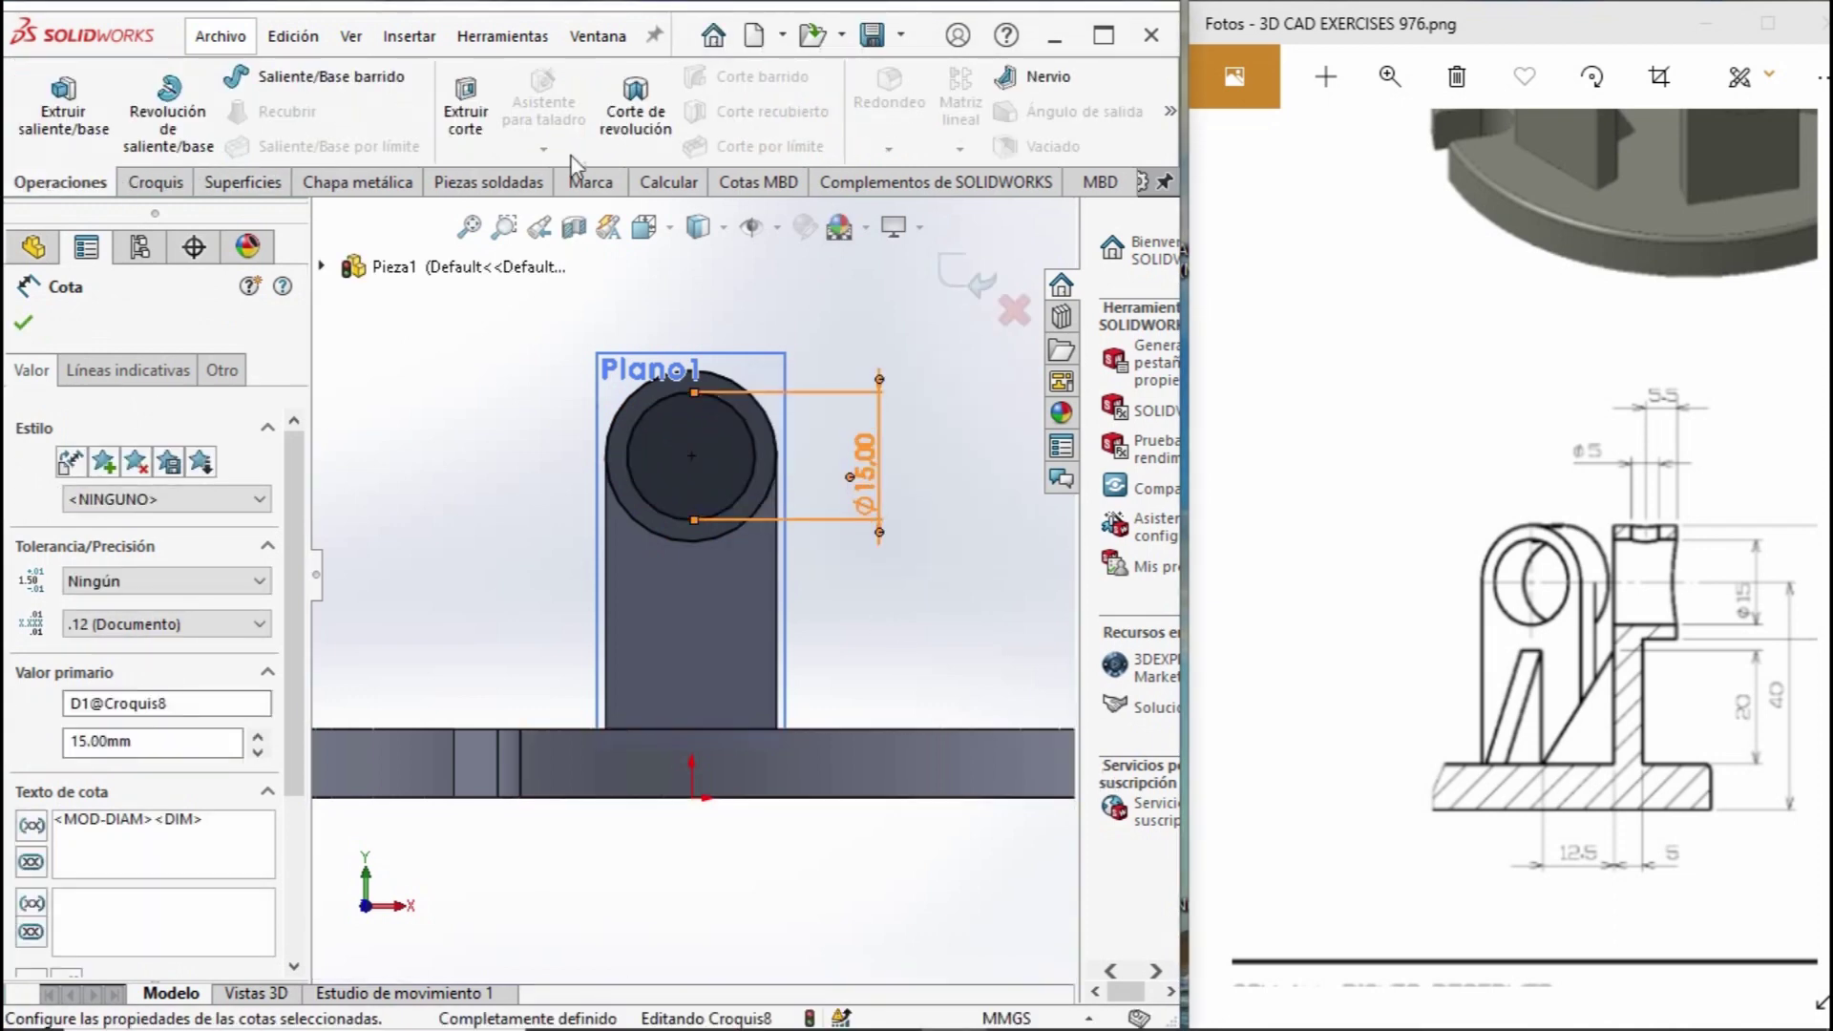
pyautogui.click(475, 109)
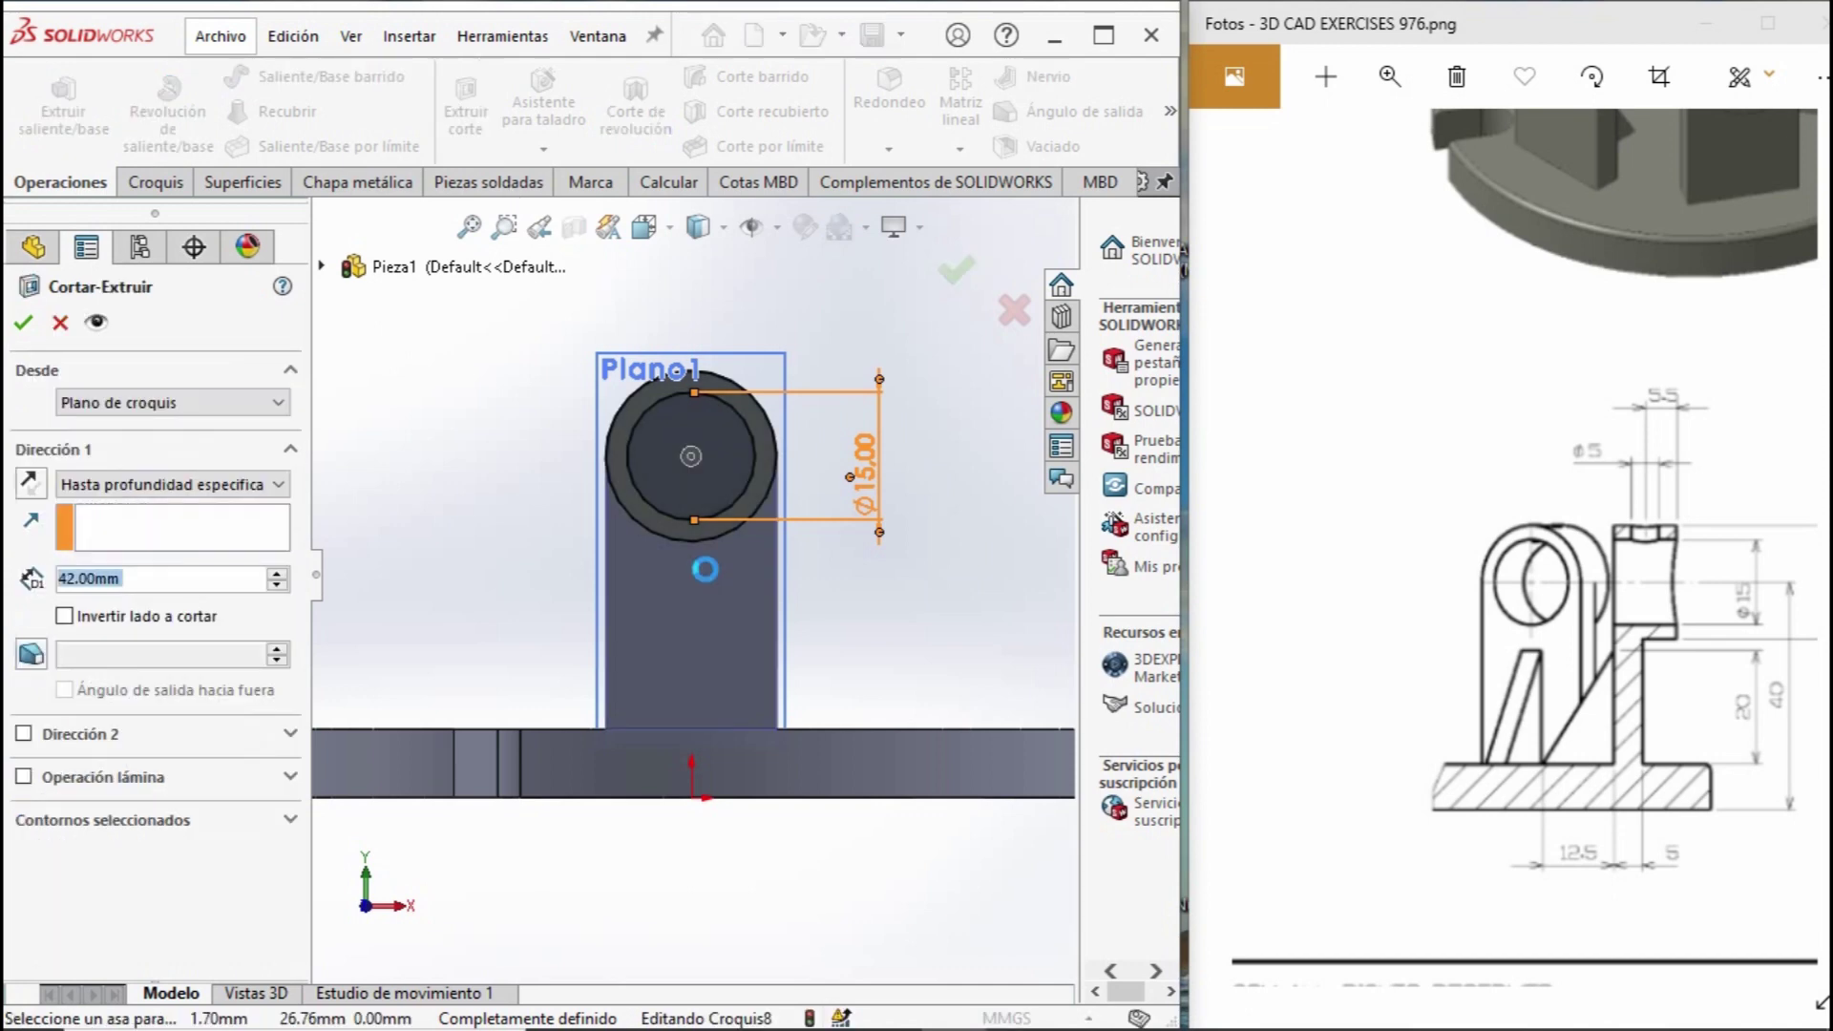
pyautogui.moveTo(707, 459)
pyautogui.mouseDown(button='middle')
pyautogui.moveTo(856, 594)
pyautogui.moveTo(466, 533)
pyautogui.moveTo(36, 521)
pyautogui.mouseUp(button='middle')
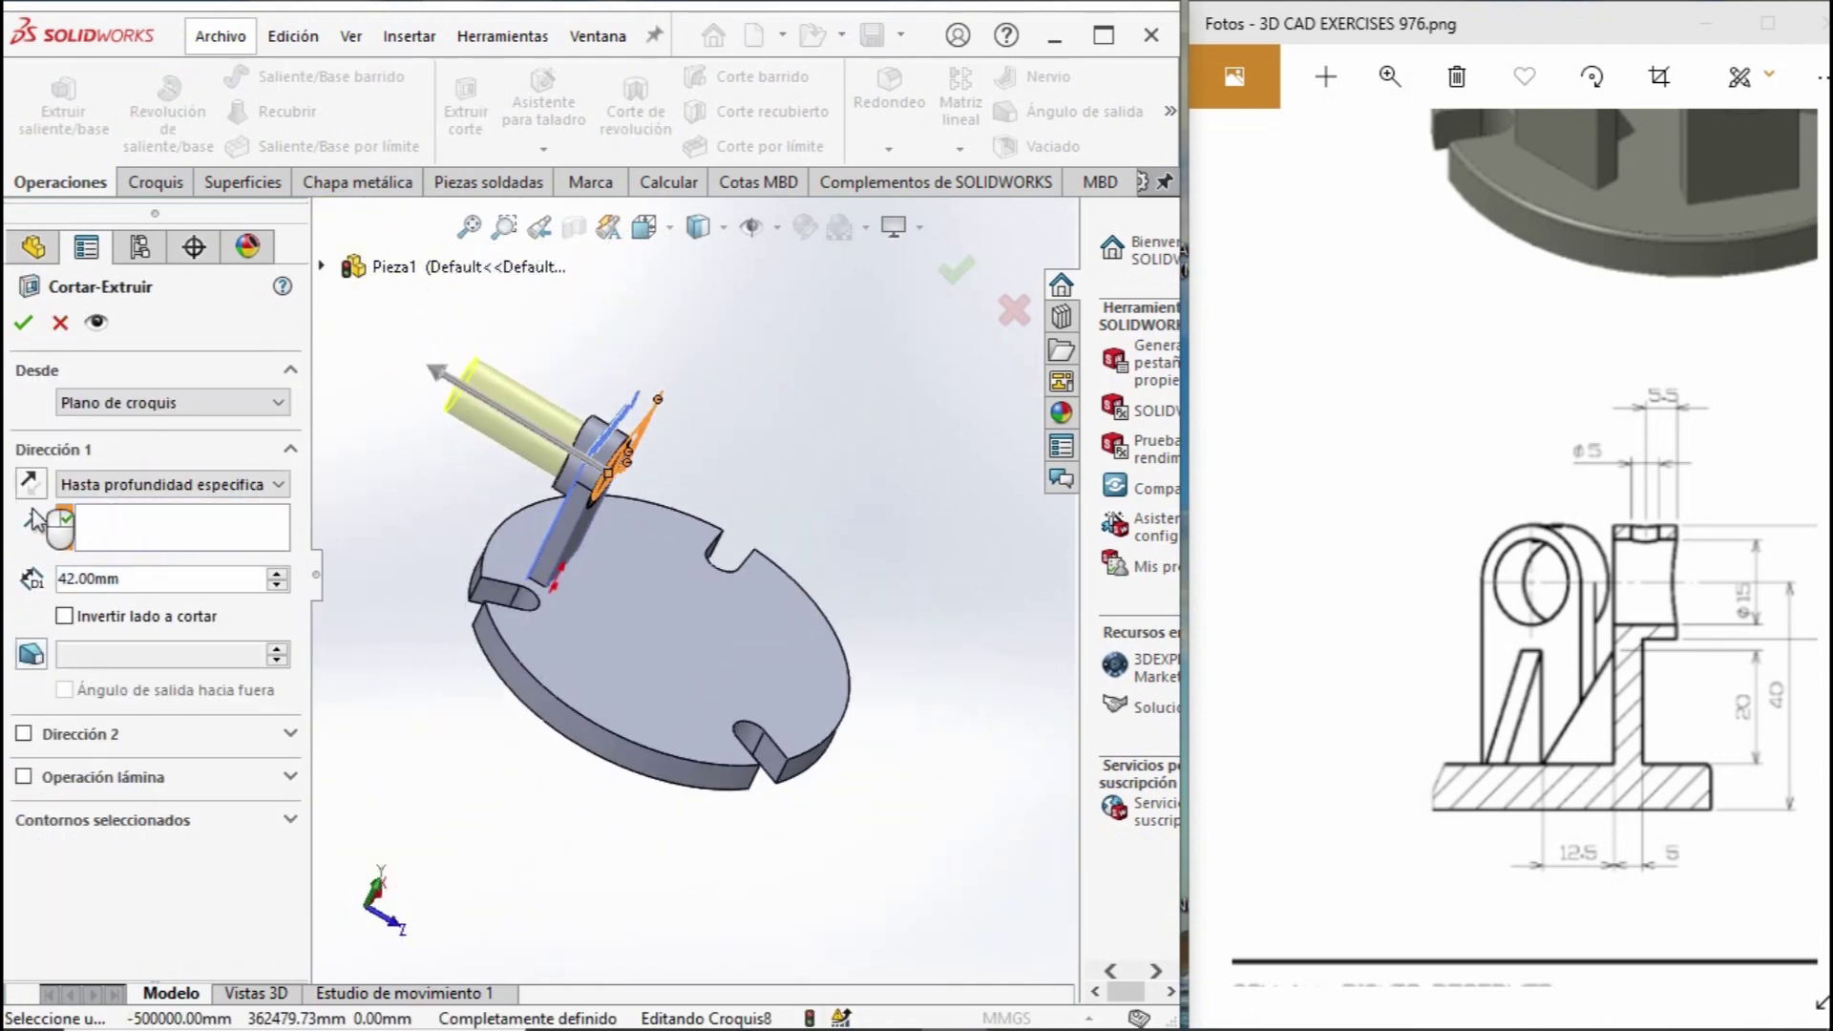
pyautogui.click(24, 328)
pyautogui.scroll(-5, 655, 573)
pyautogui.moveTo(655, 573)
pyautogui.mouseDown(button='middle')
pyautogui.moveTo(535, 621)
pyautogui.moveTo(532, 442)
pyautogui.mouseUp(button='middle')
pyautogui.scroll(-3, 730, 530)
pyautogui.scroll(2, 729, 530)
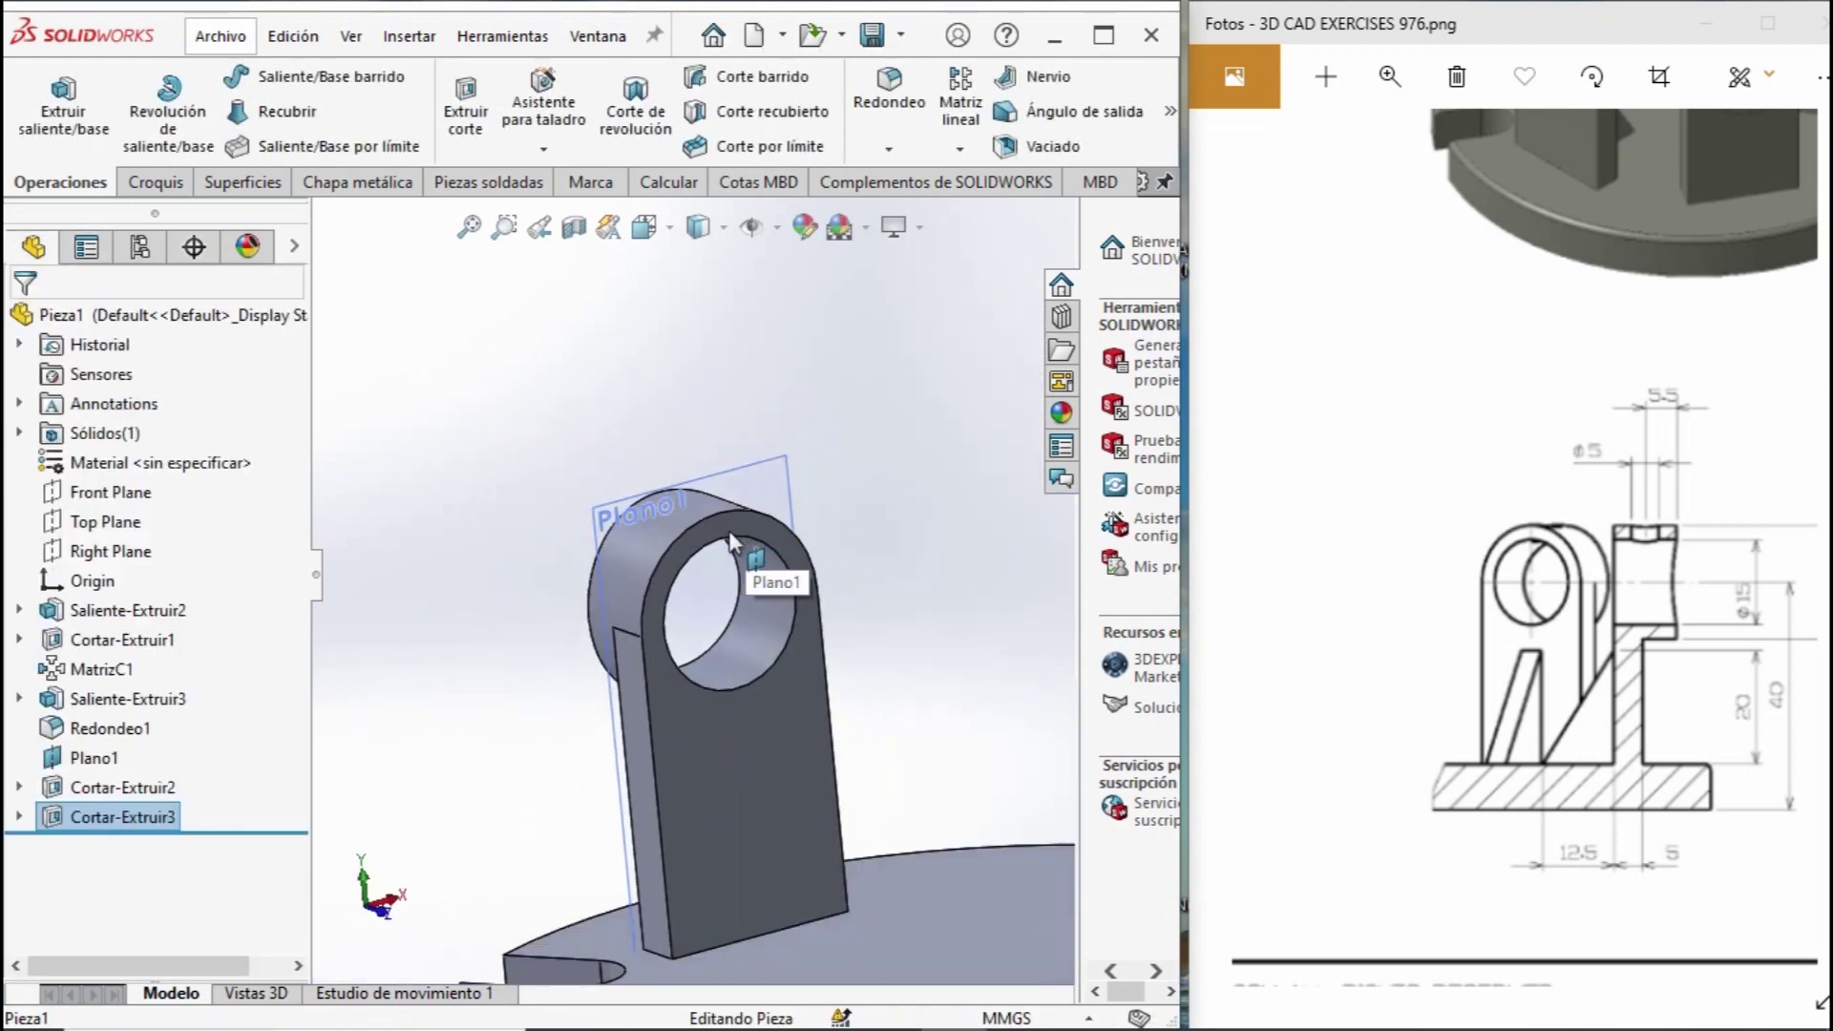
# Start a new reference plane from the disc's top face.
pyautogui.moveTo(760, 563); pyautogui.dragTo(762, 597, button='middle')
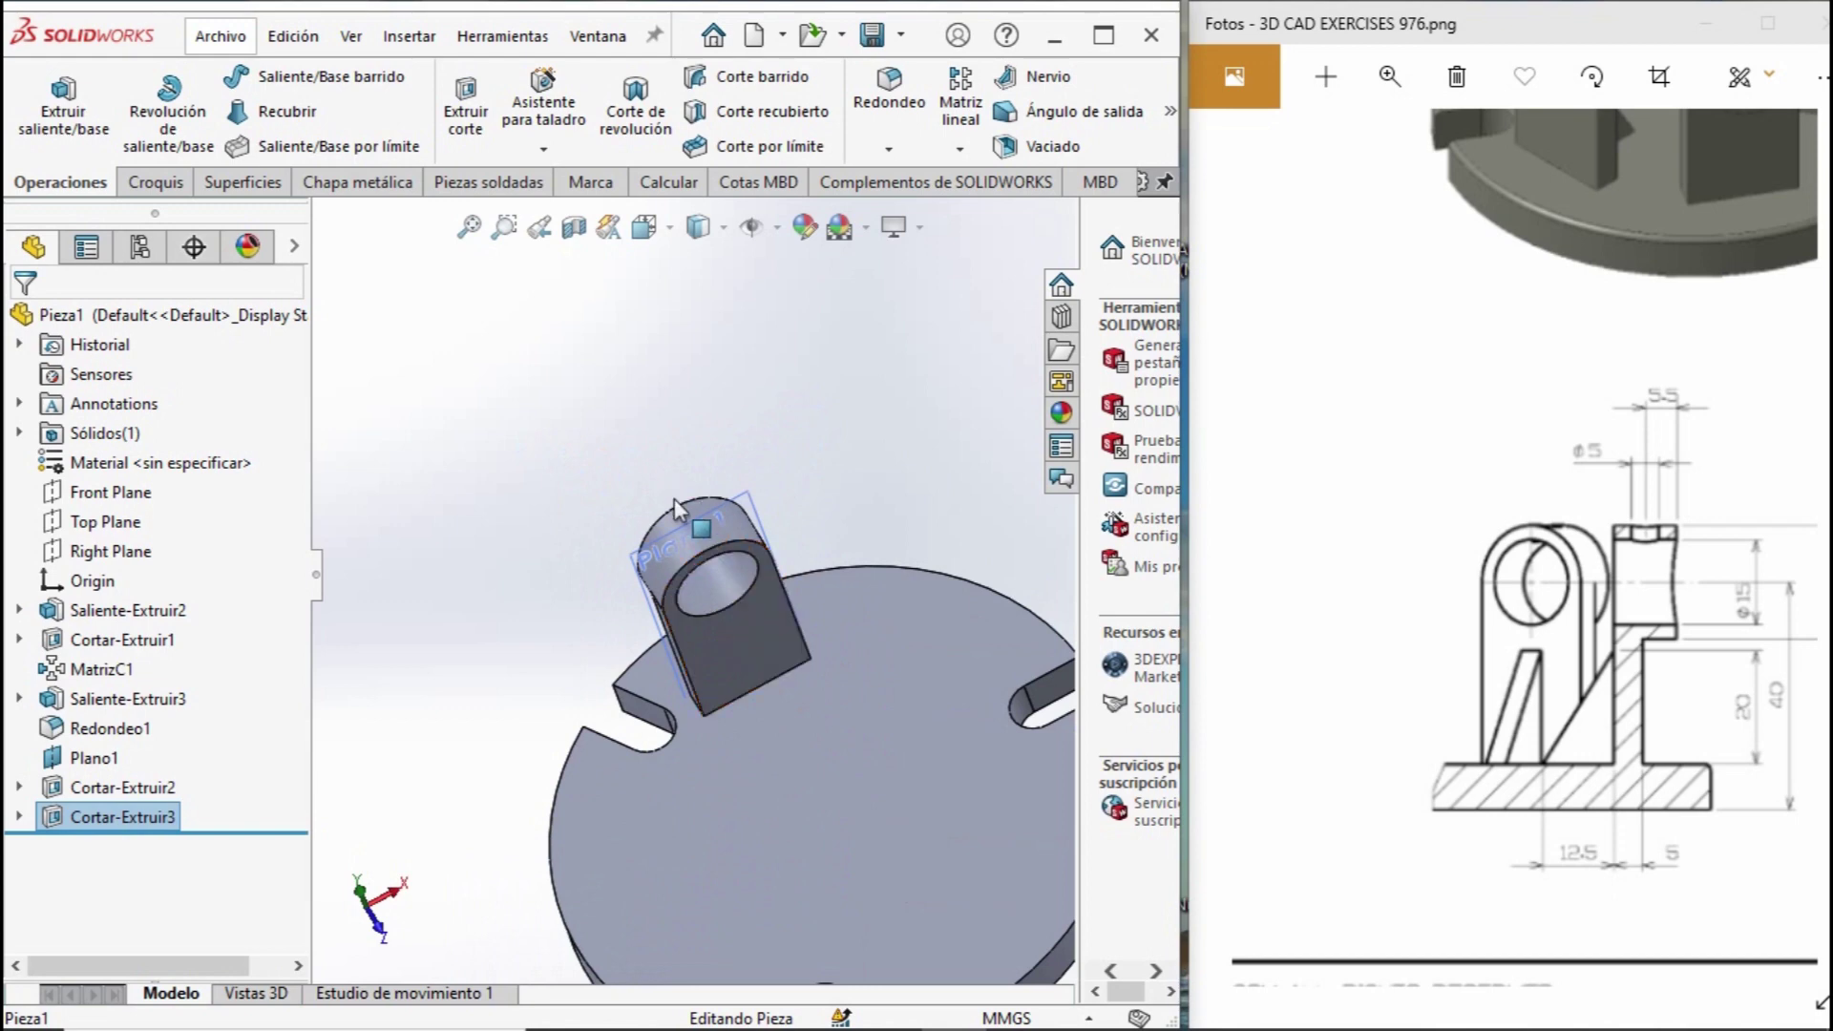
pyautogui.scroll(2, 1524, 547)
pyautogui.scroll(2, 1523, 547)
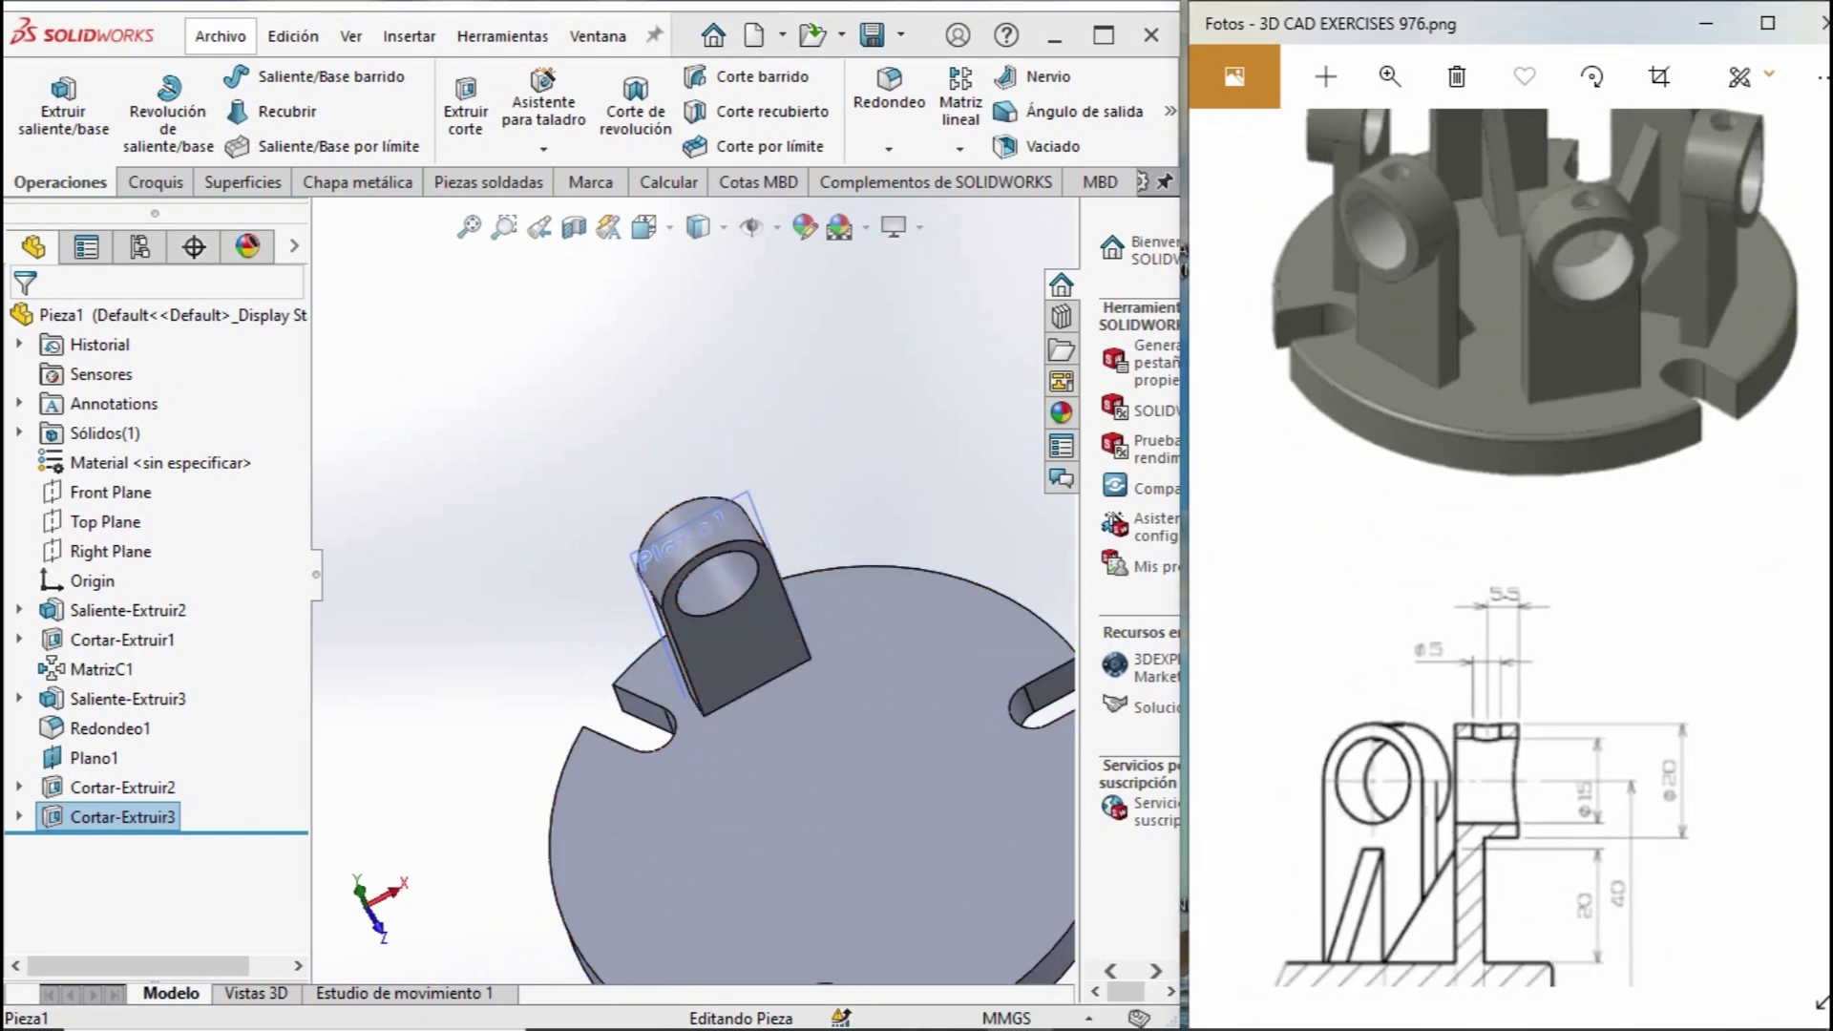
pyautogui.click(762, 862)
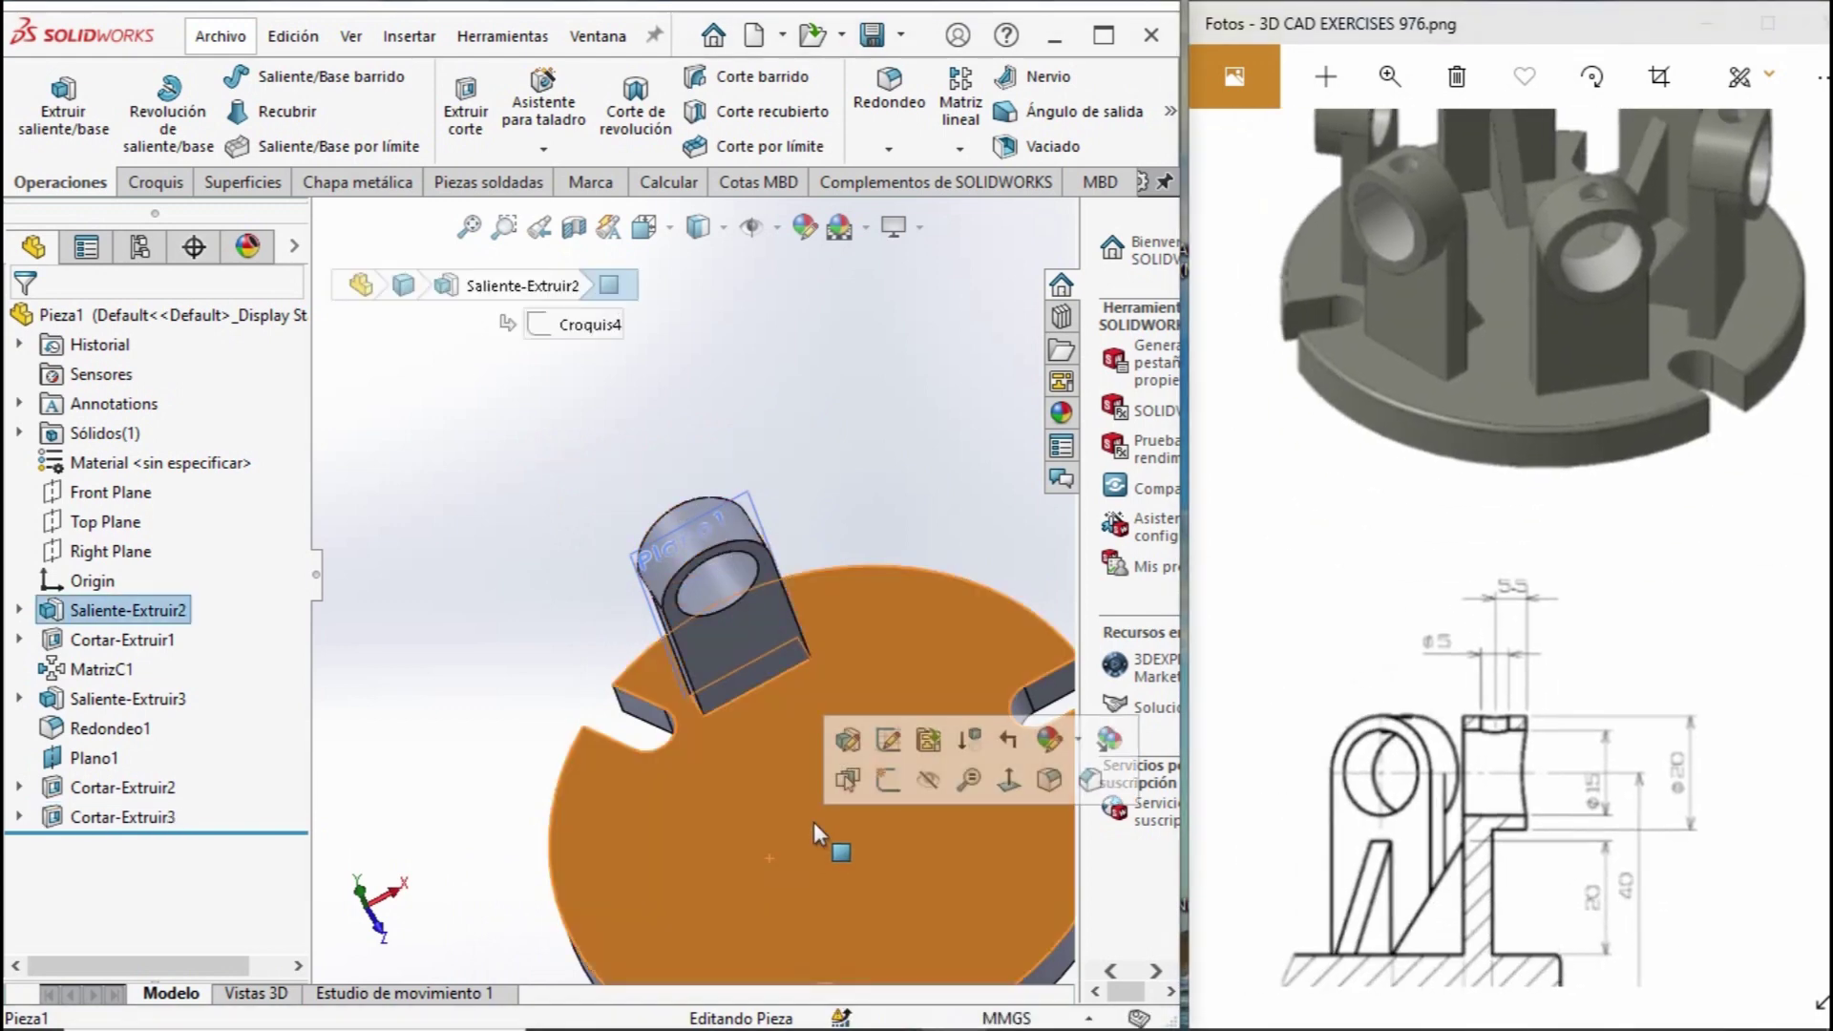
pyautogui.click(1171, 112)
pyautogui.click(946, 225)
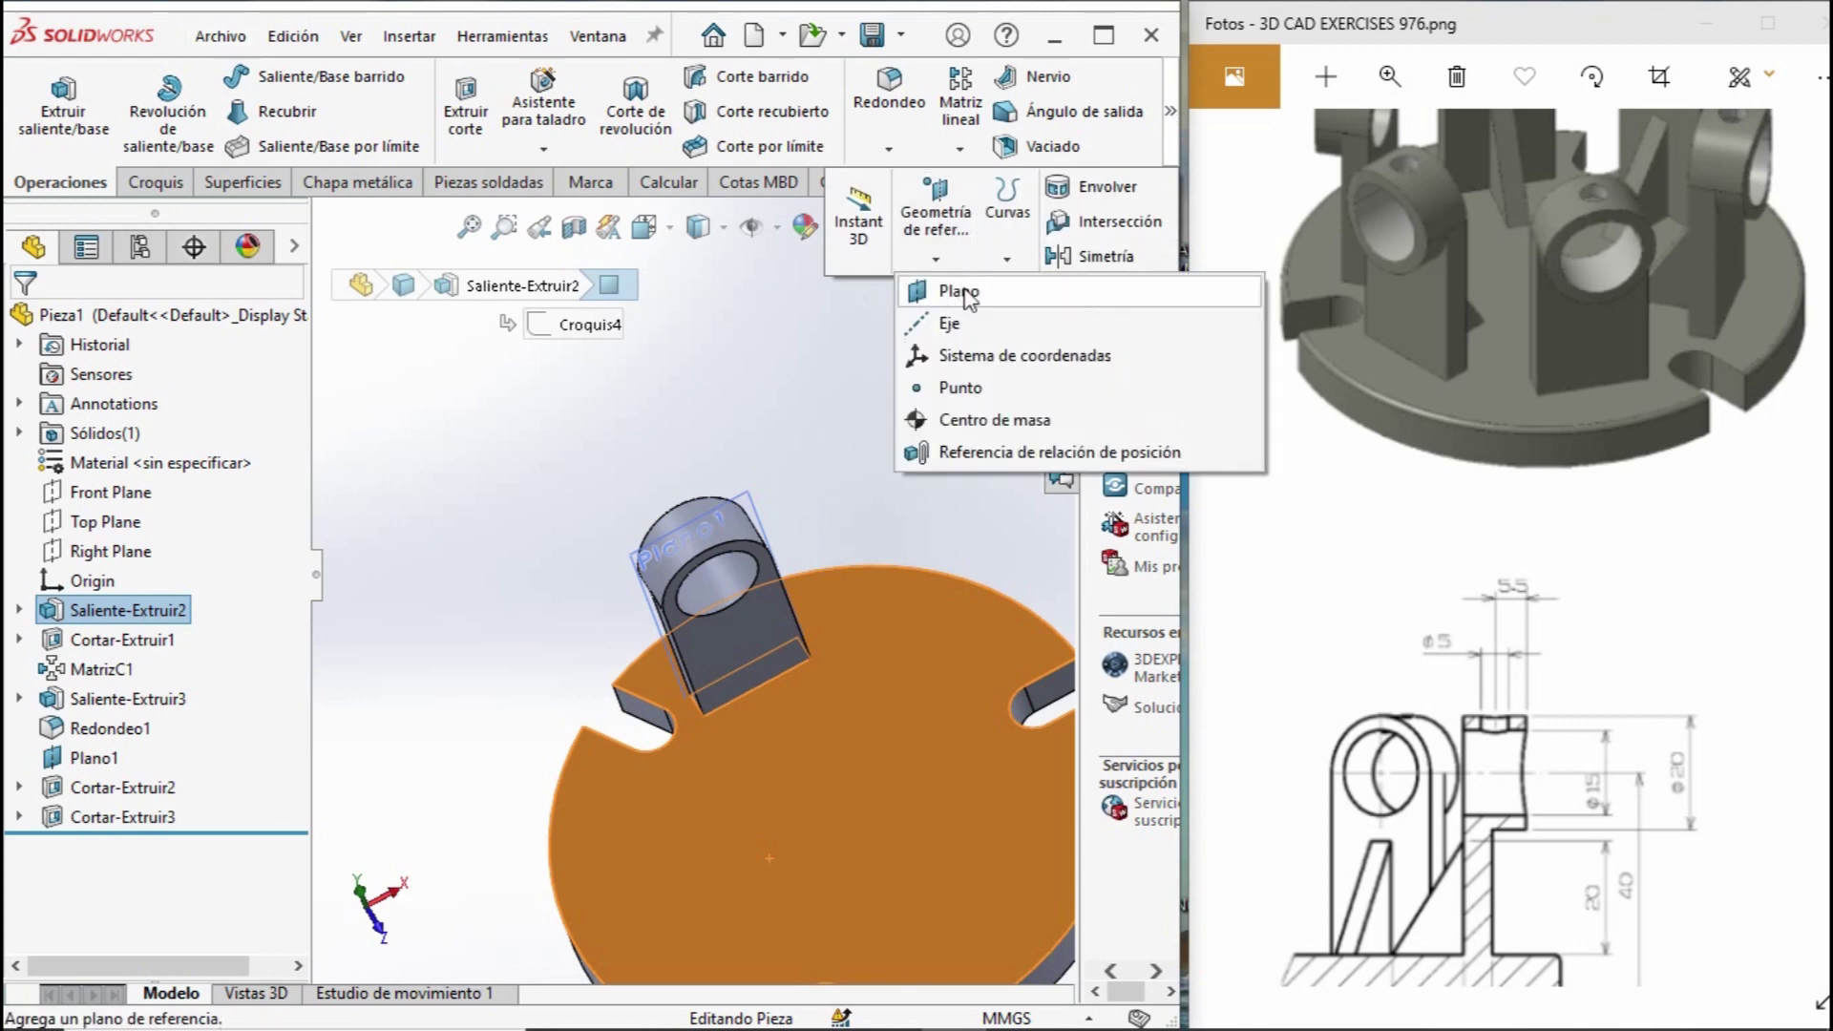
pyautogui.click(966, 296)
# Add a point on the lug as second reference and confirm Plano2.
pyautogui.moveTo(800, 652); pyautogui.dragTo(759, 632, button='middle')
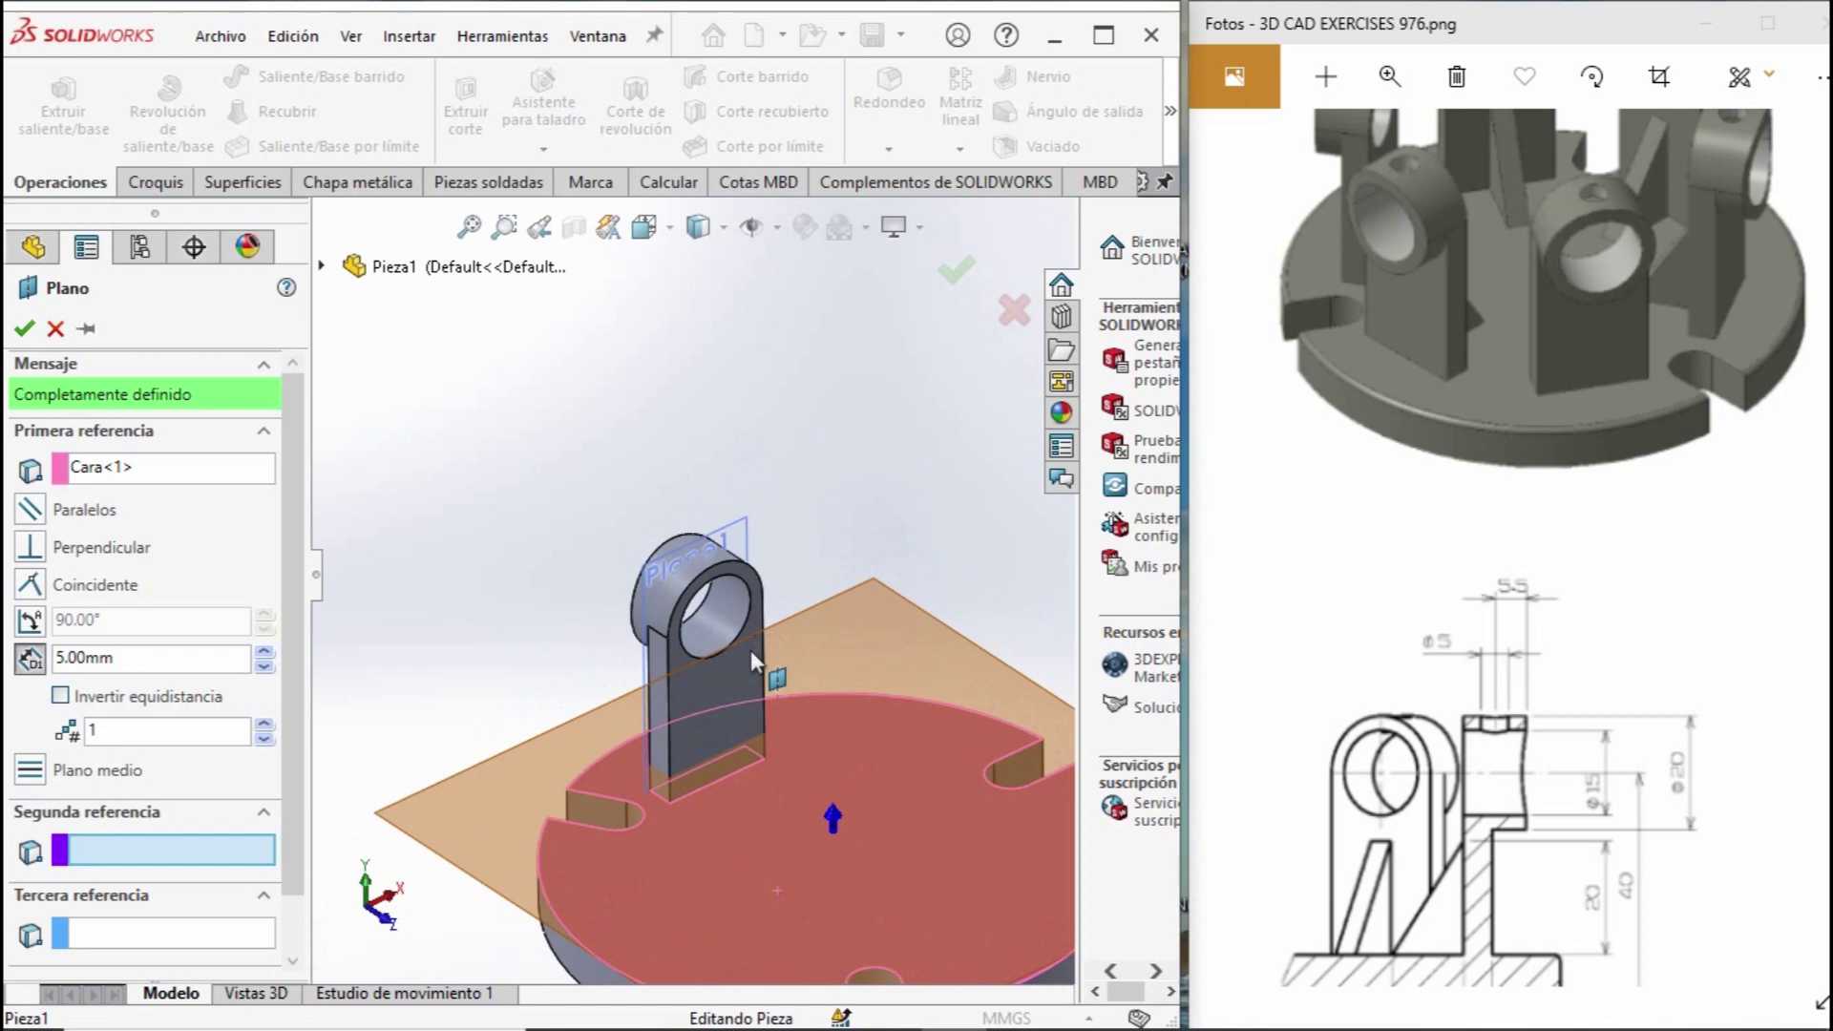
pyautogui.moveTo(751, 650); pyautogui.dragTo(753, 765, button='middle')
pyautogui.scroll(-5, 714, 735)
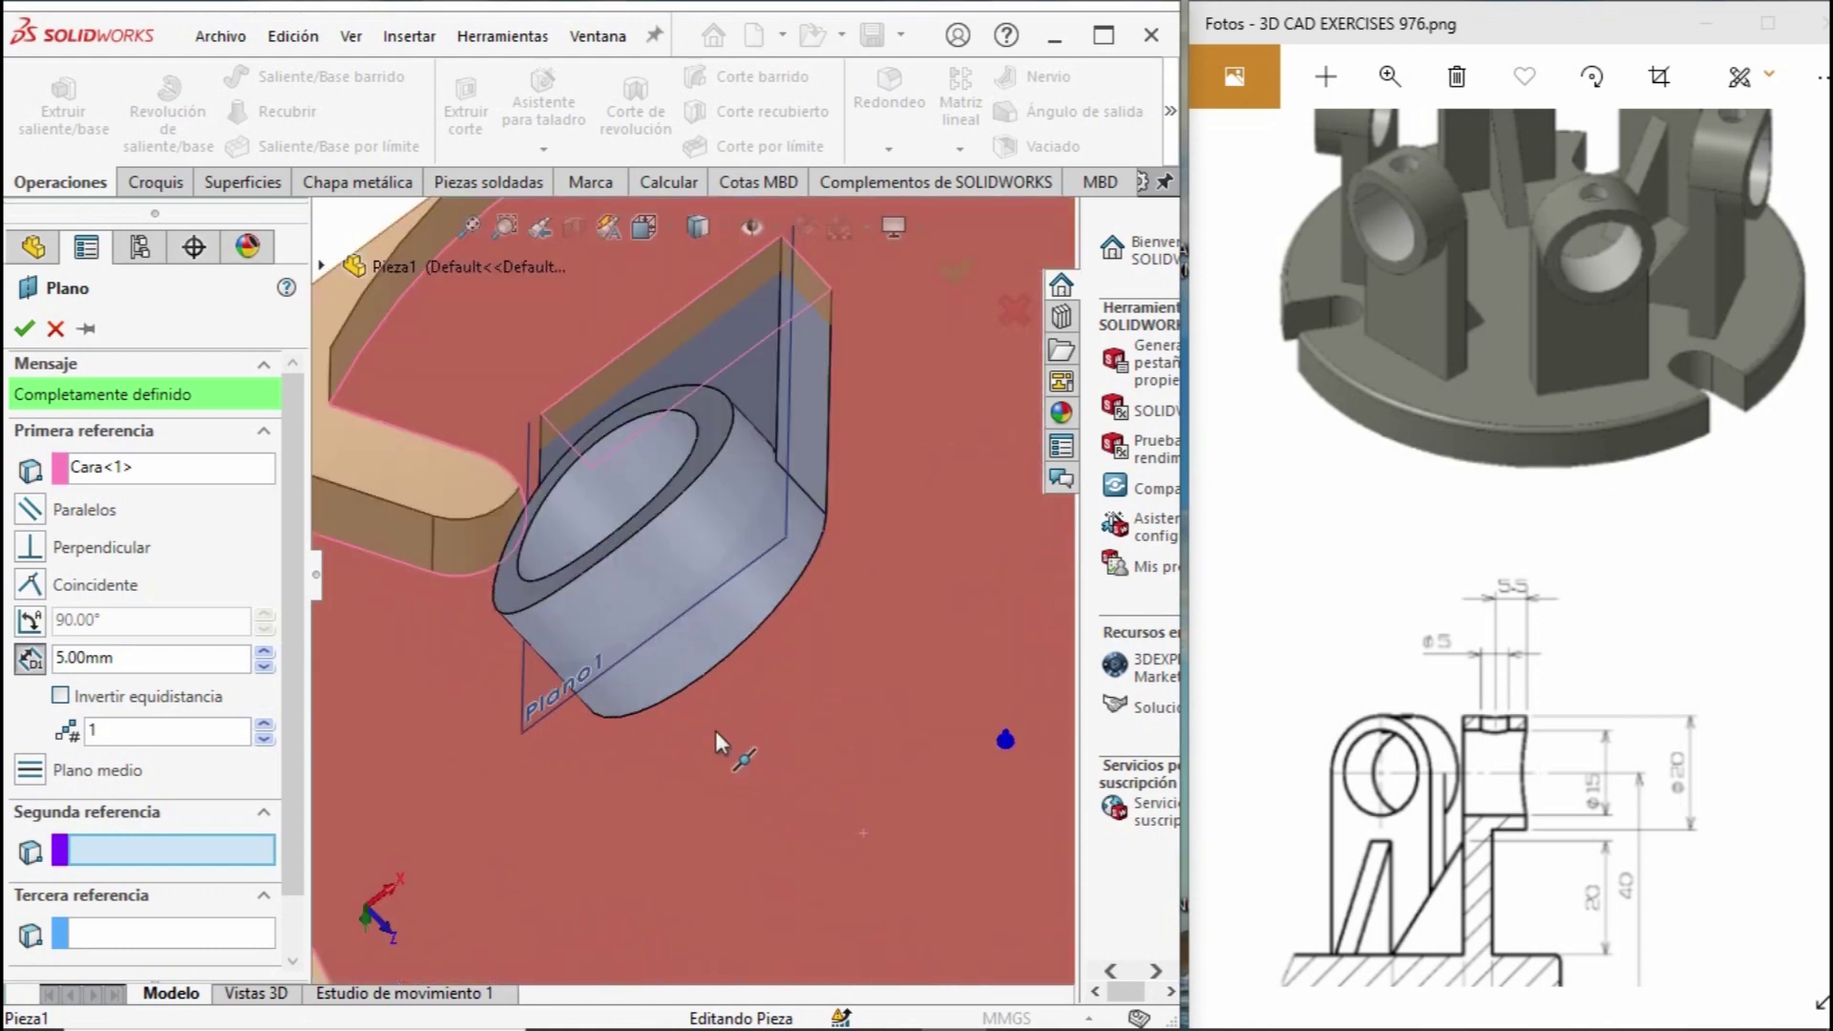
pyautogui.click(705, 676)
pyautogui.scroll(5, 711, 702)
pyautogui.moveTo(720, 725); pyautogui.dragTo(728, 539, button='middle')
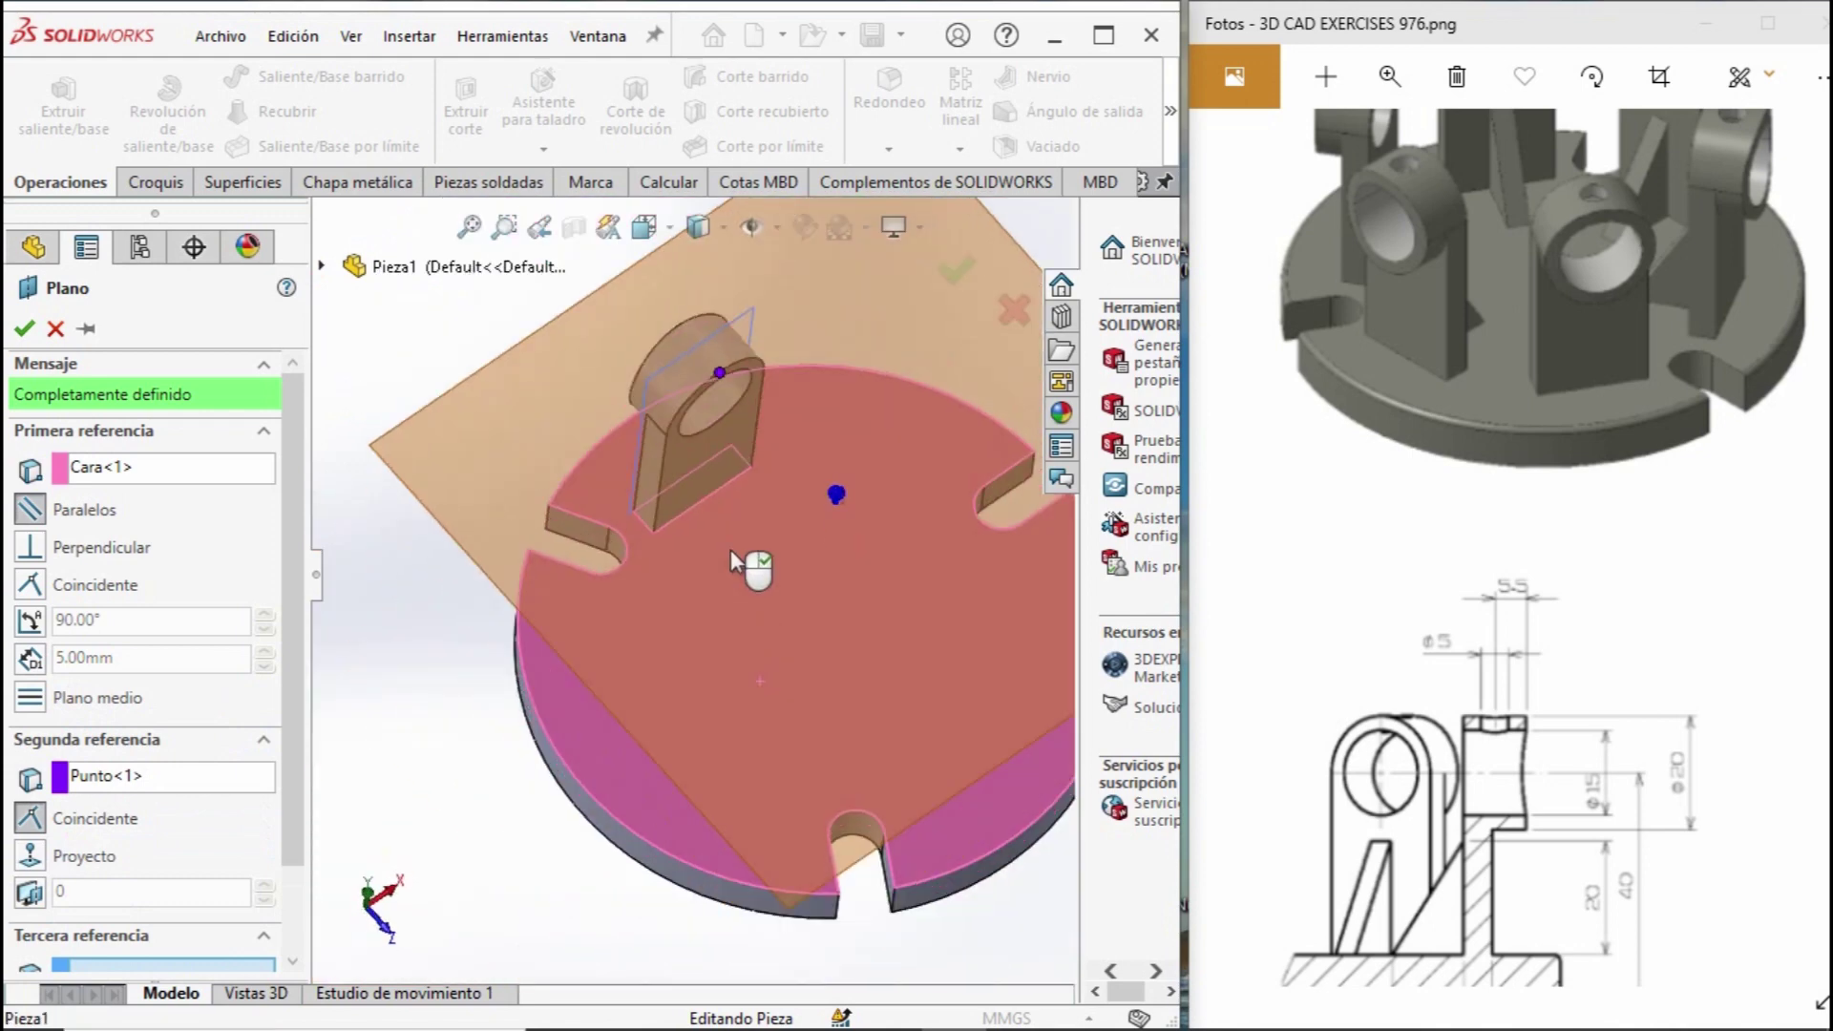
pyautogui.click(19, 331)
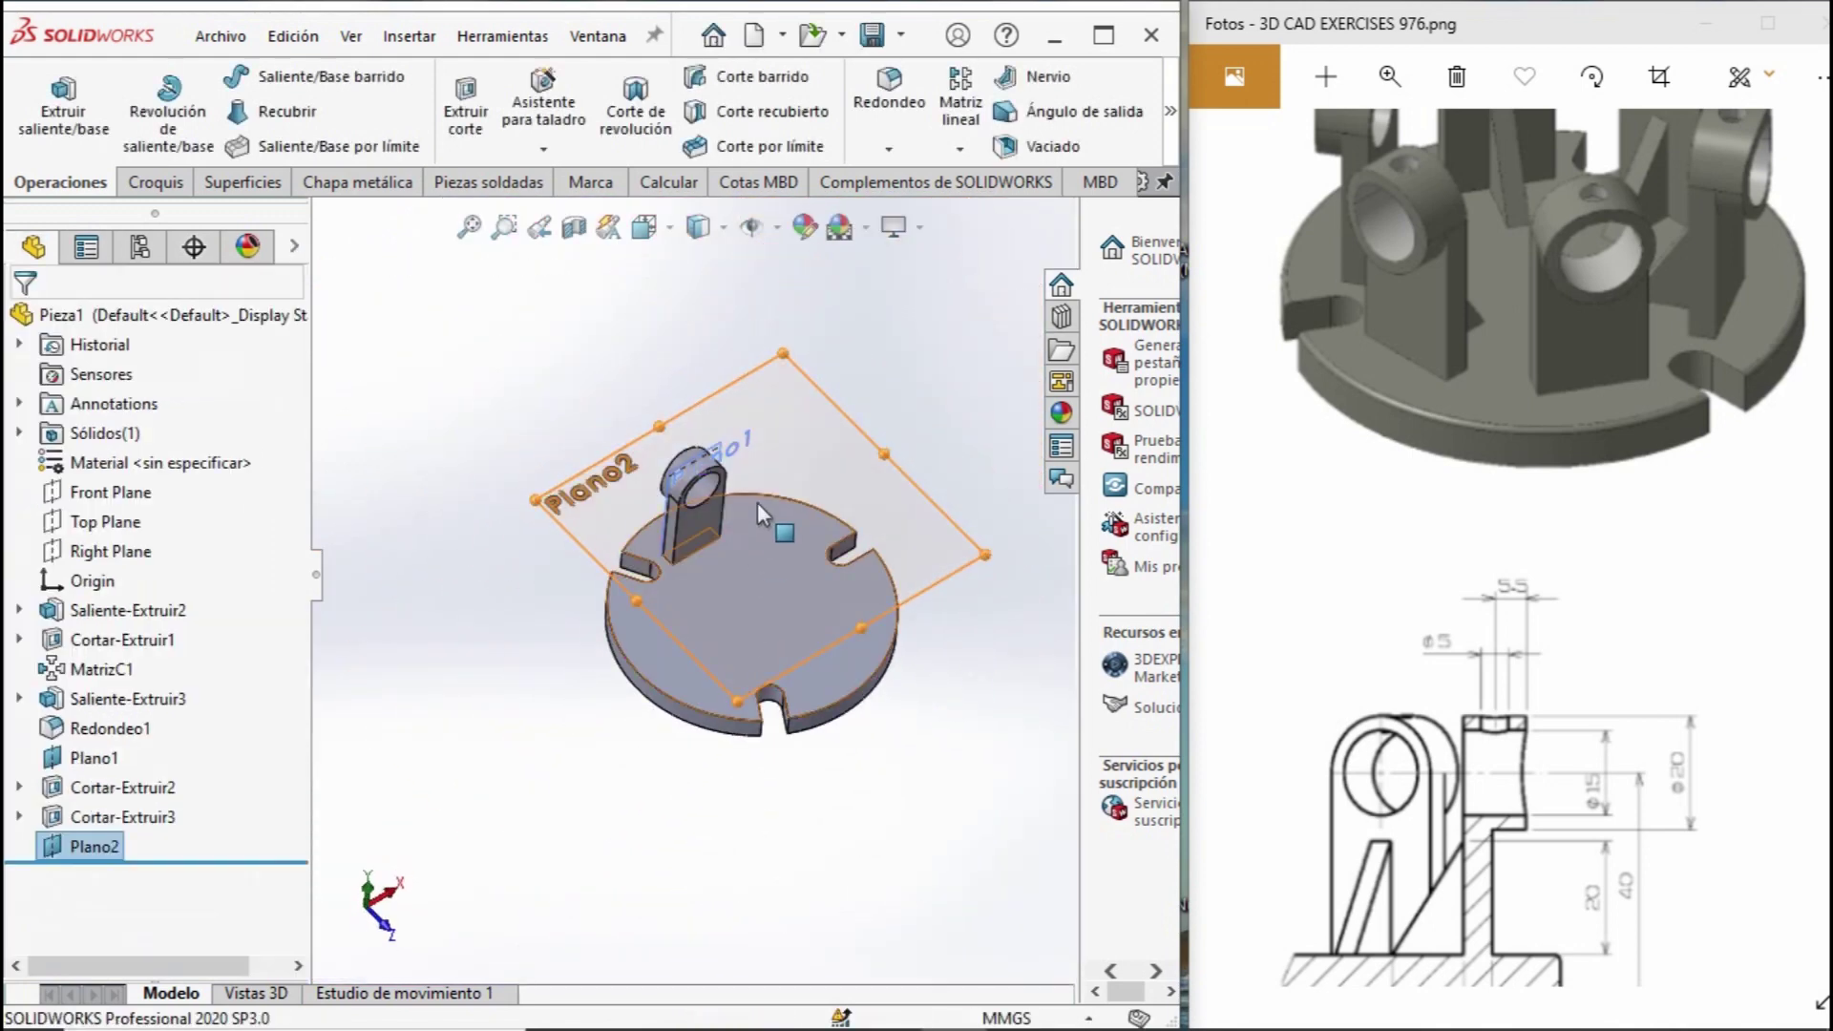
pyautogui.click(749, 516)
# Sketch a Ø5 cross-pin circle on Plano2, centred on the lug.
pyautogui.click(957, 343)
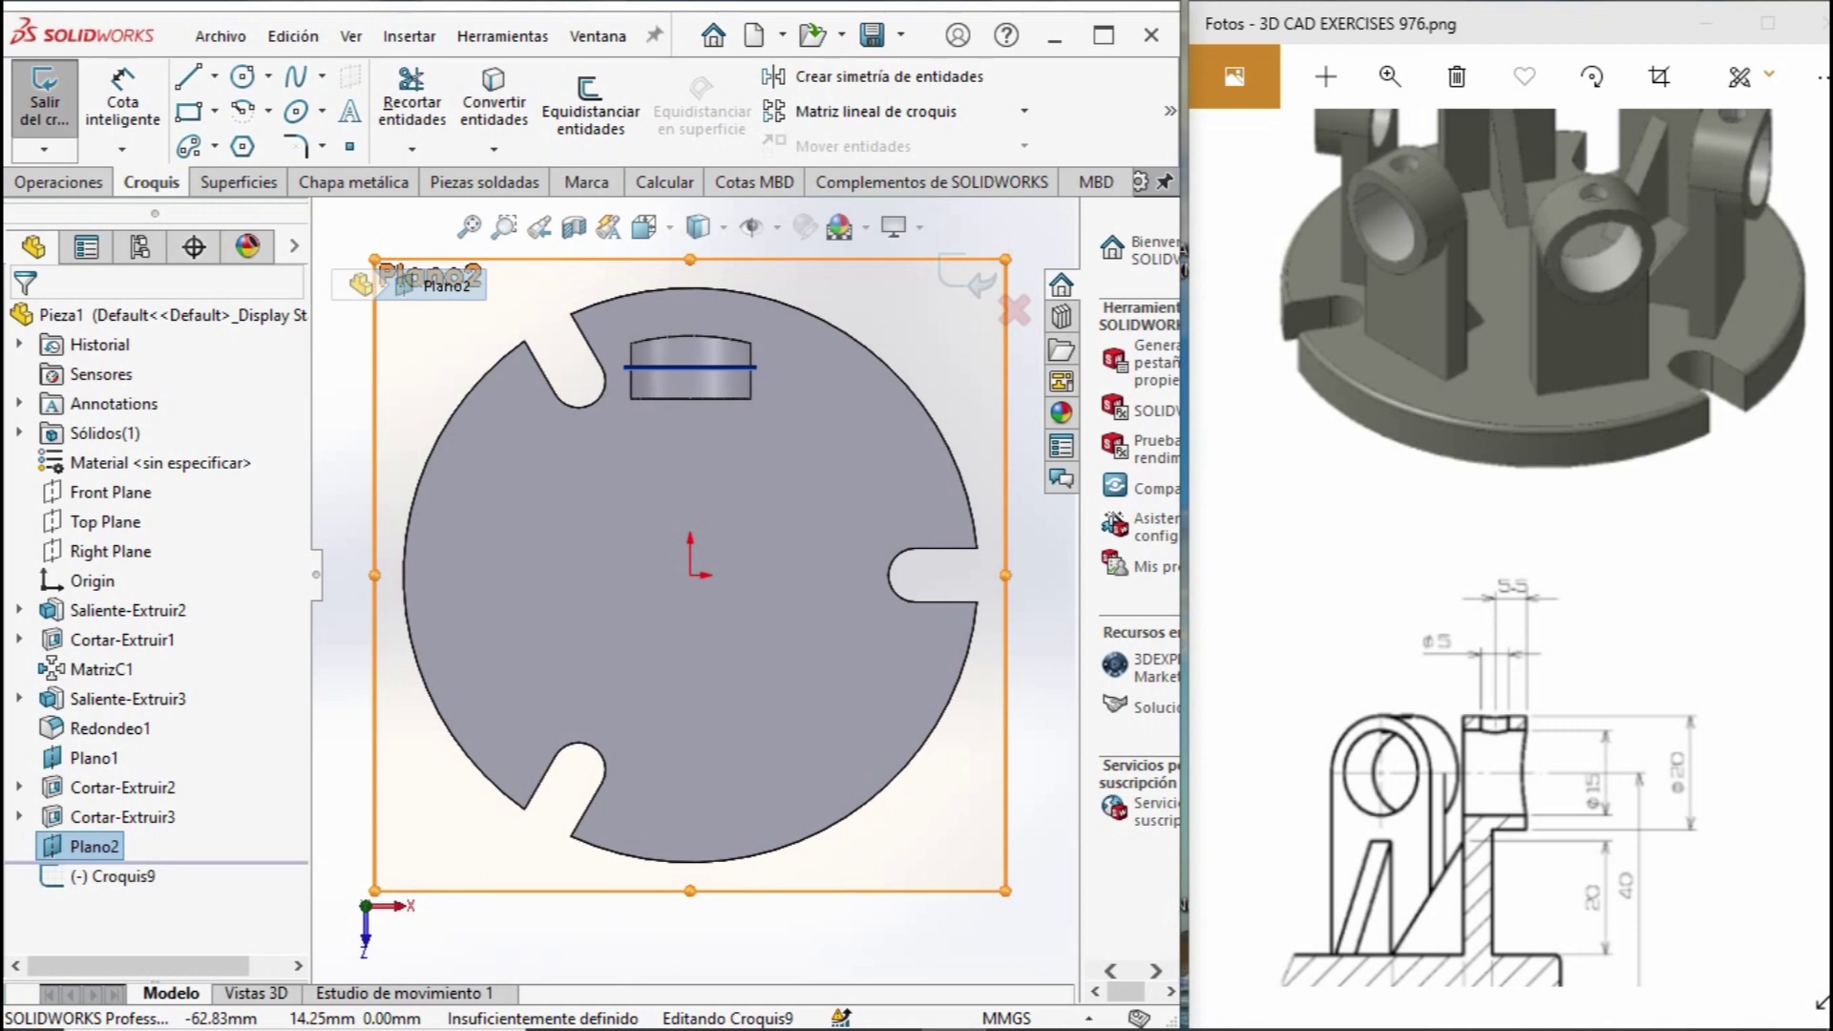
pyautogui.click(243, 77)
pyautogui.scroll(-4, 716, 401)
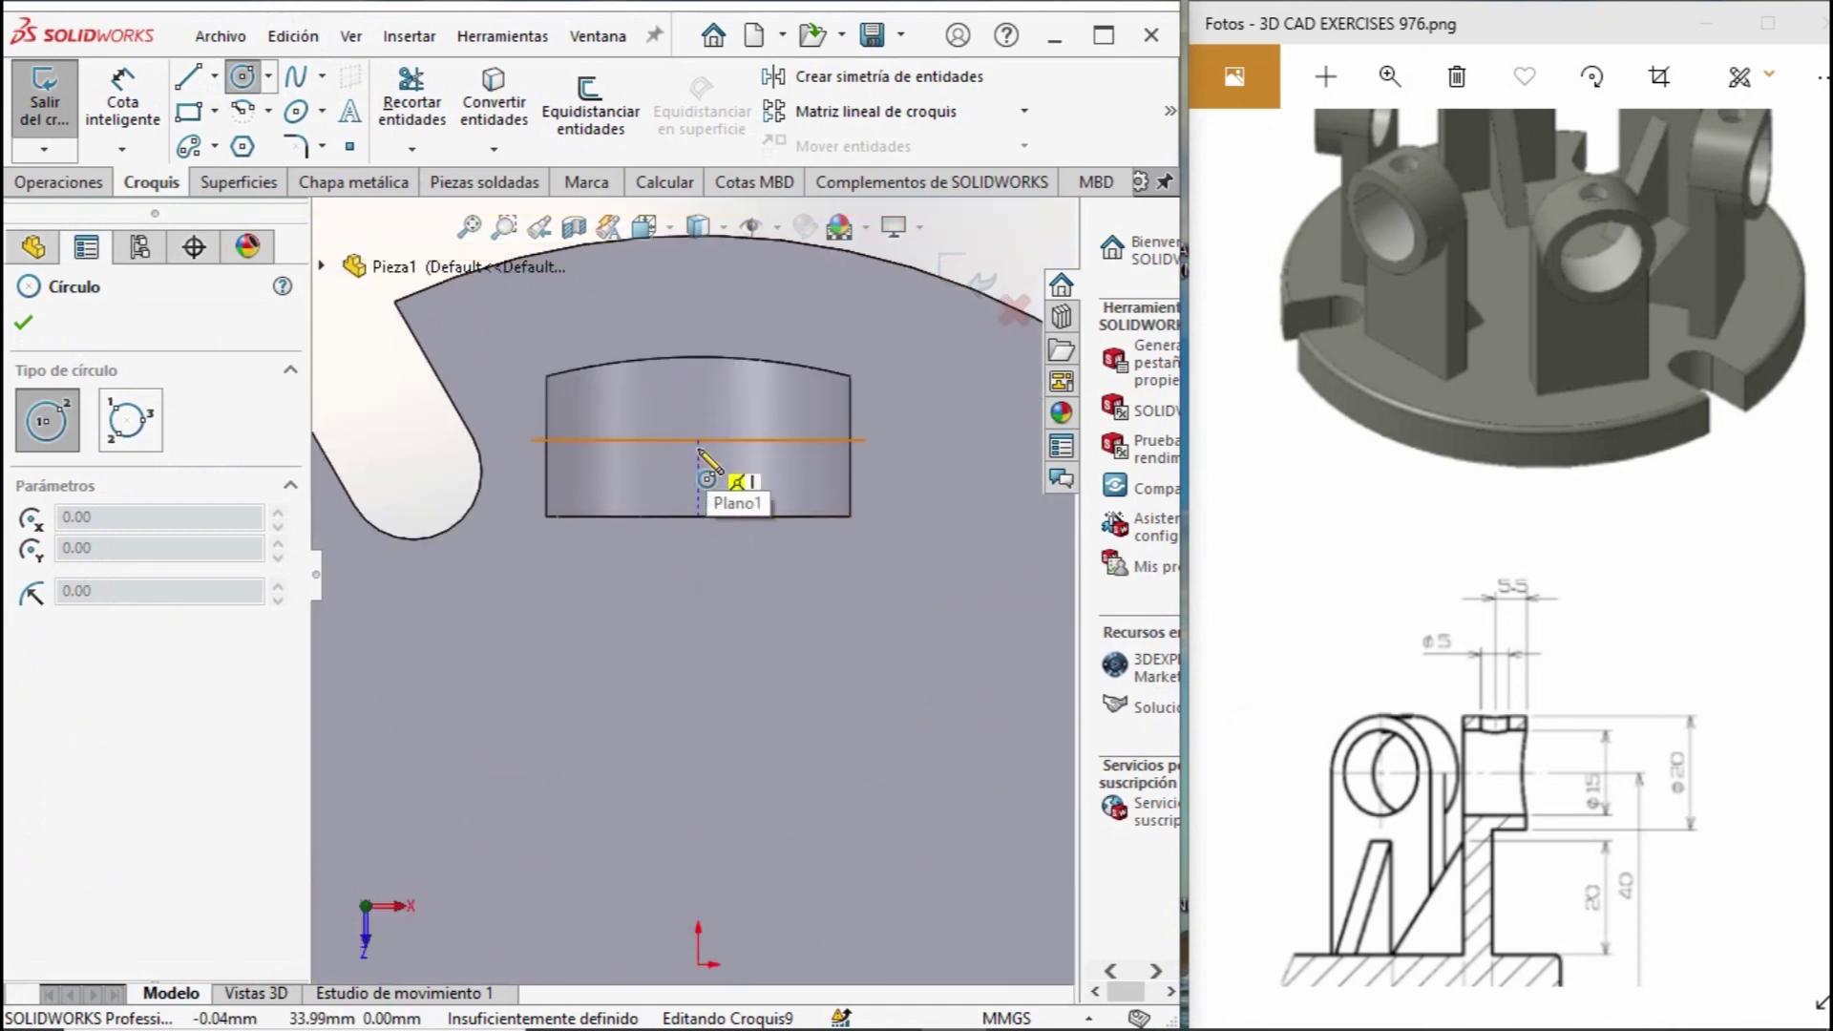
pyautogui.click(698, 441)
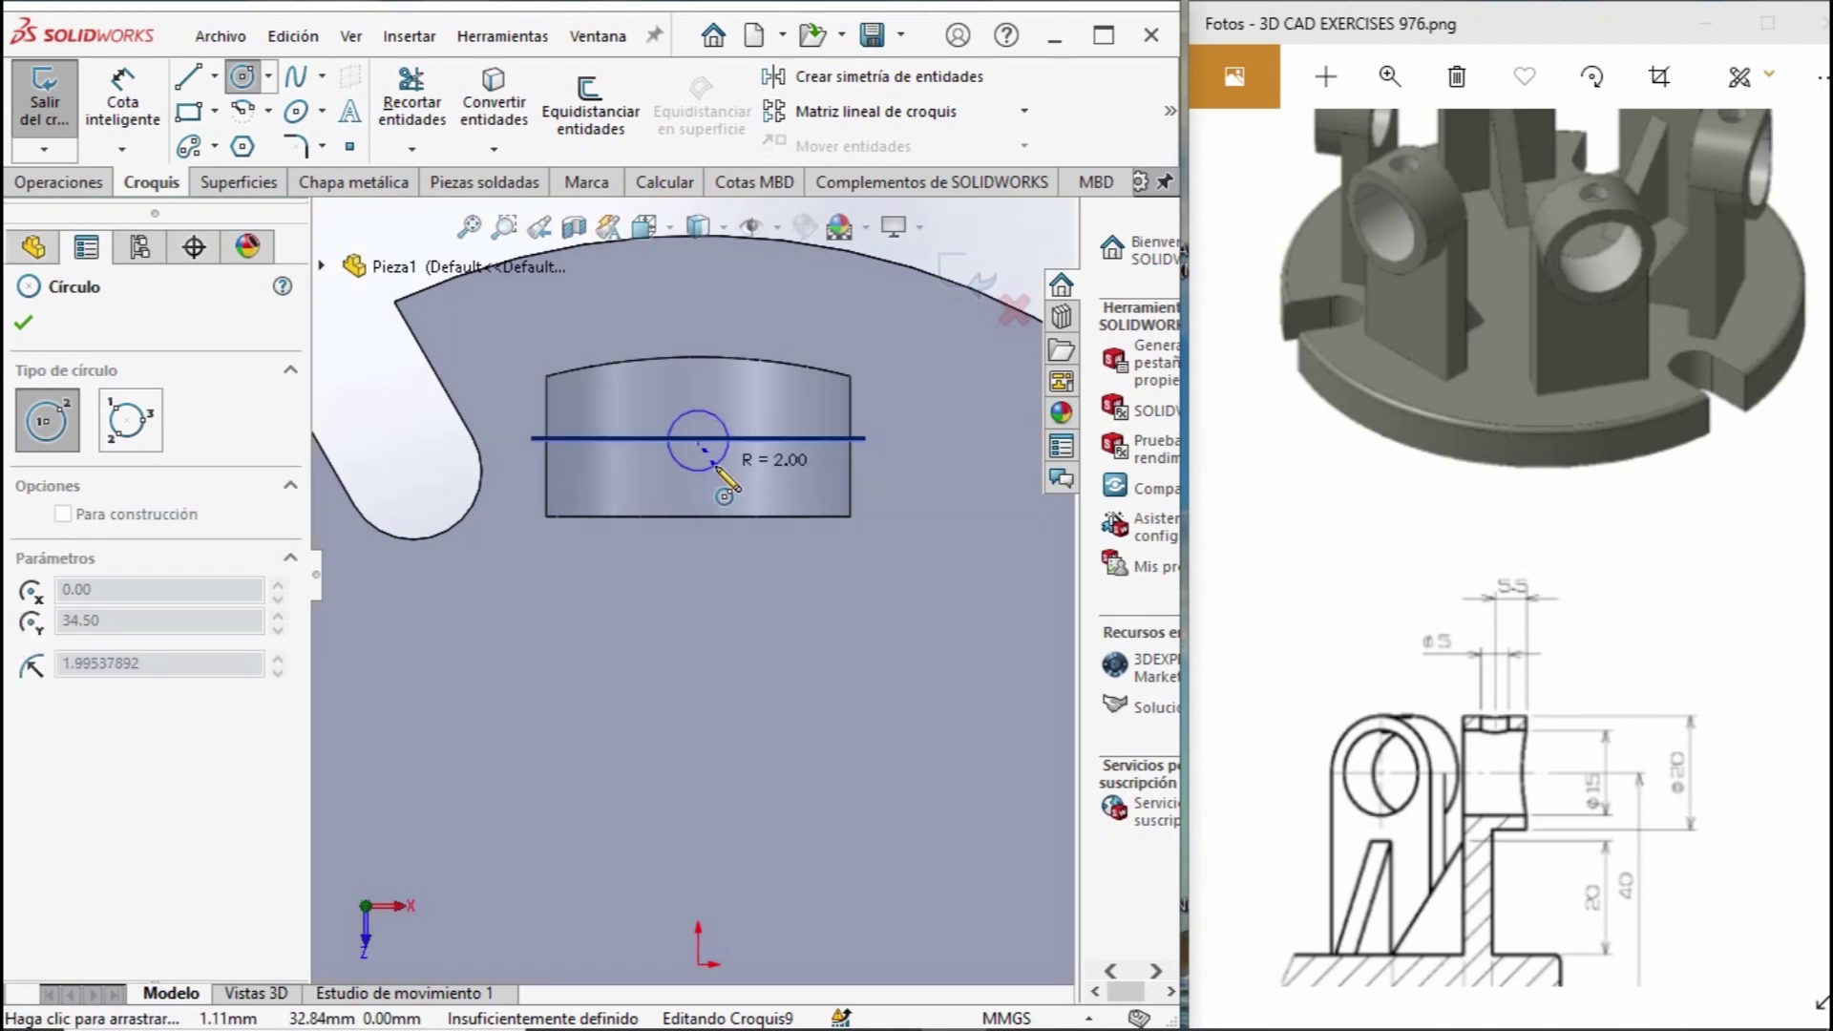
pyautogui.click(729, 441)
pyautogui.moveTo(716, 448); pyautogui.dragTo(659, 396, button='right')
pyautogui.click(729, 428)
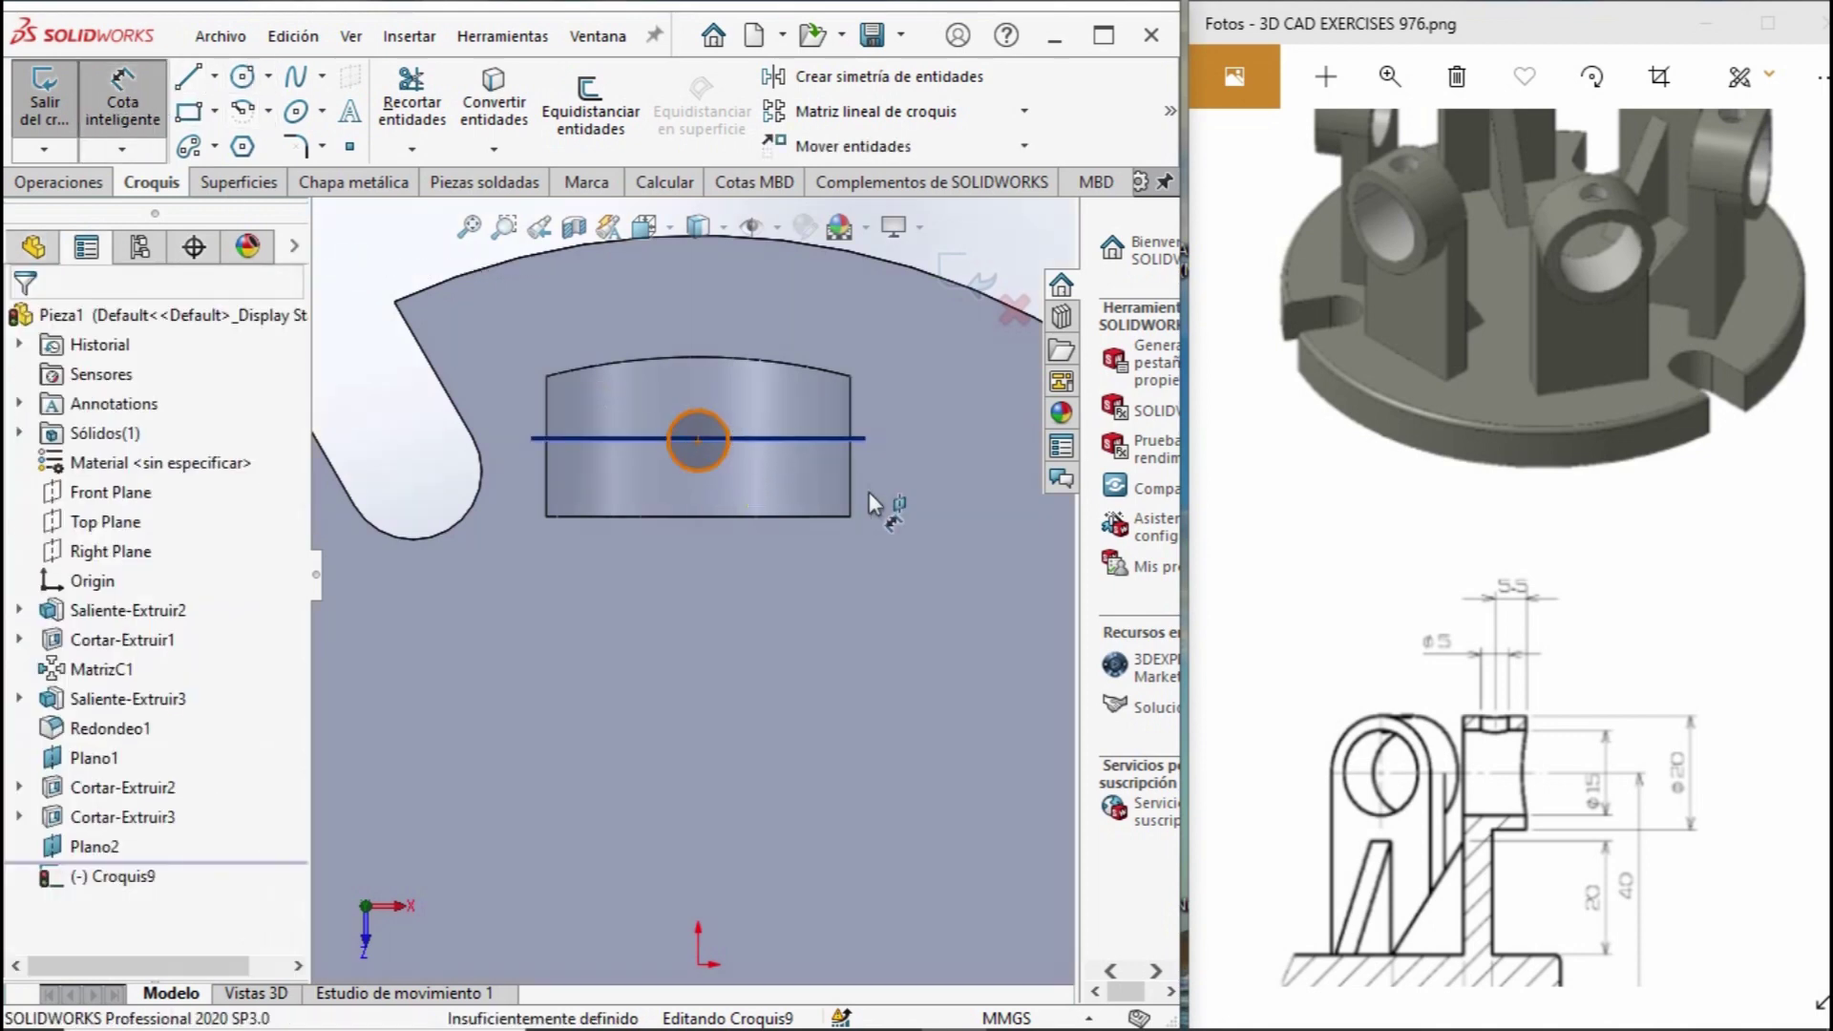
pyautogui.click(902, 543)
pyautogui.write('5')
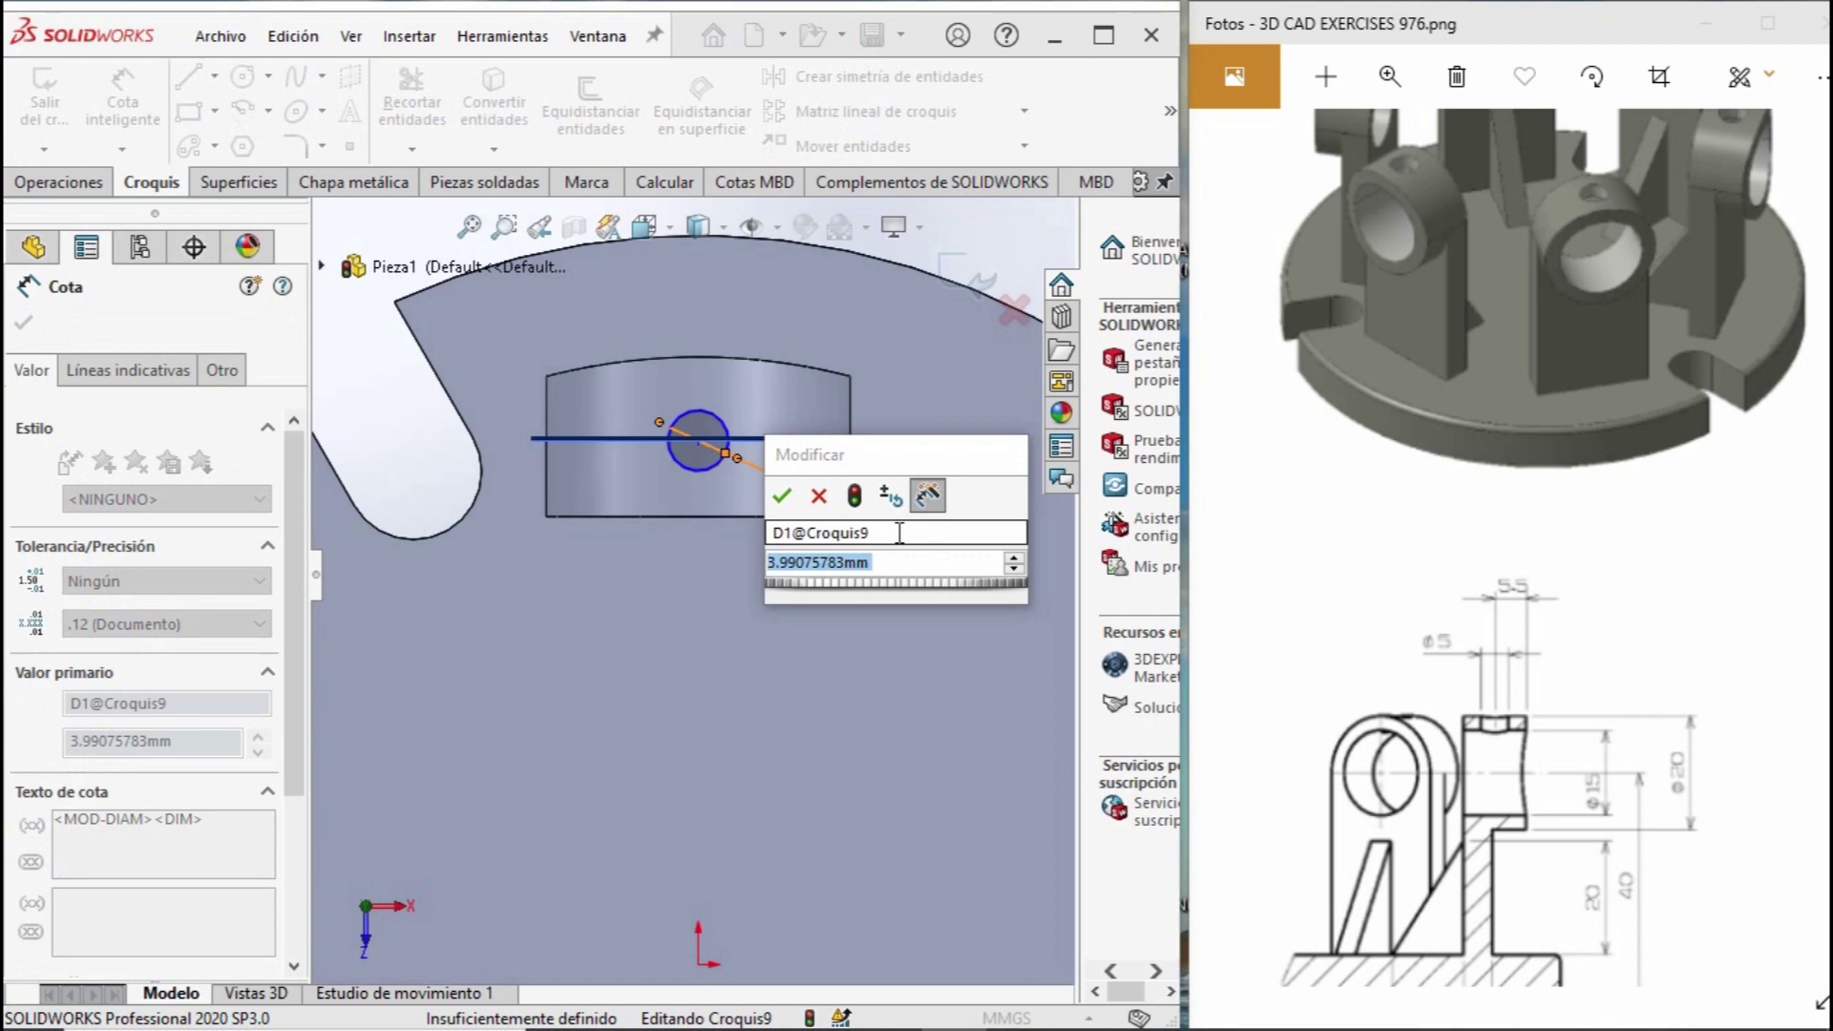
pyautogui.press('Return')
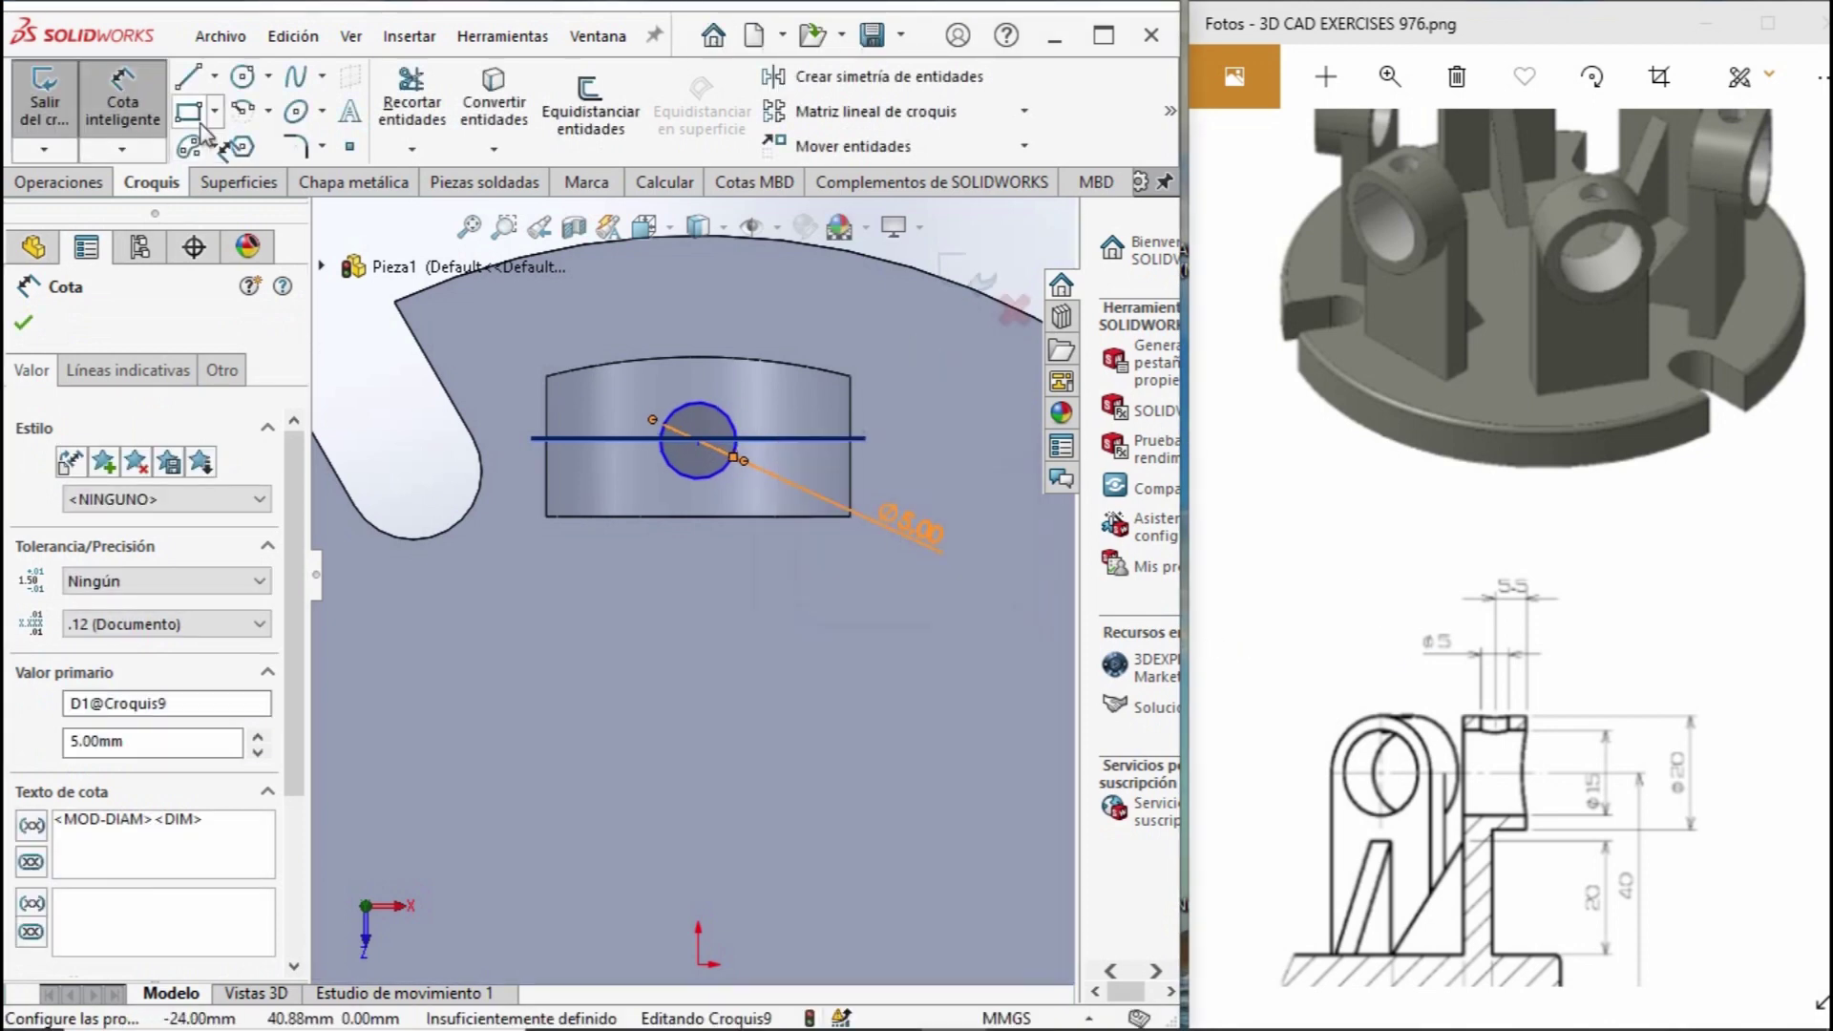
# Extrude-cut the Ø5 hole: Hasta el siguiente in Dirección 1, Por todo in Dirección 2.
pyautogui.click(59, 182)
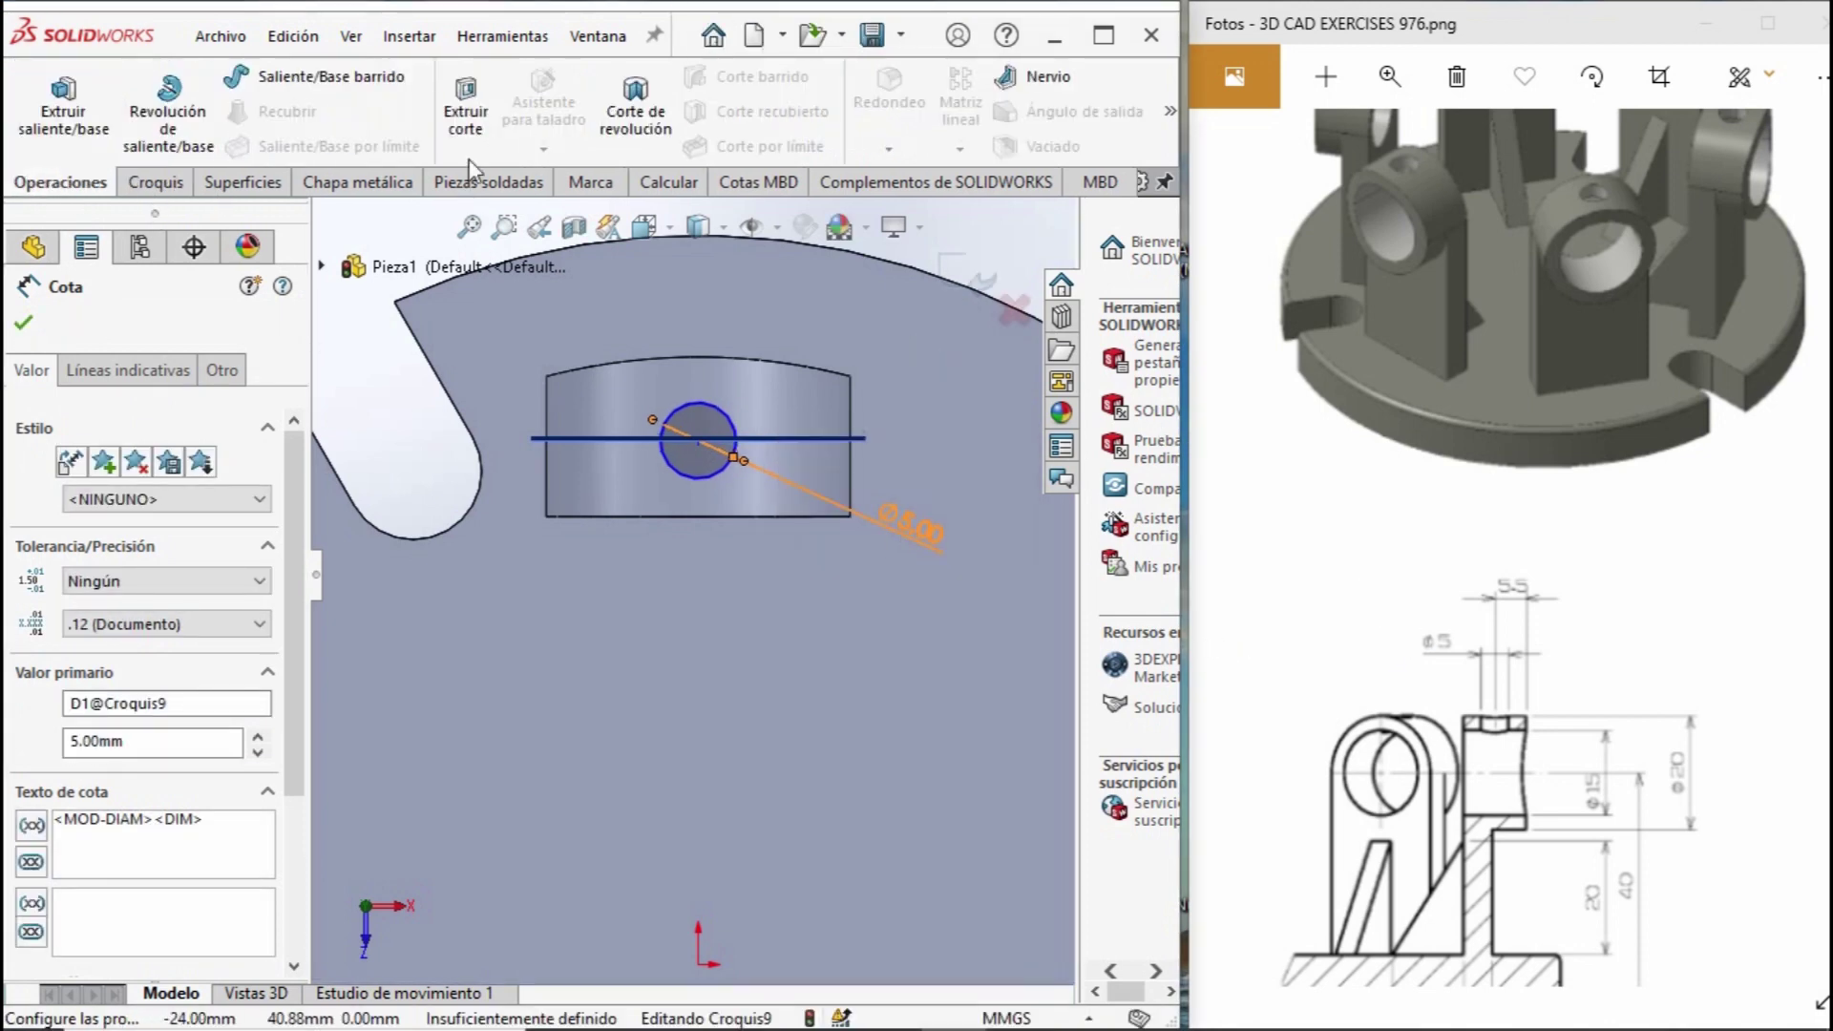
pyautogui.click(466, 105)
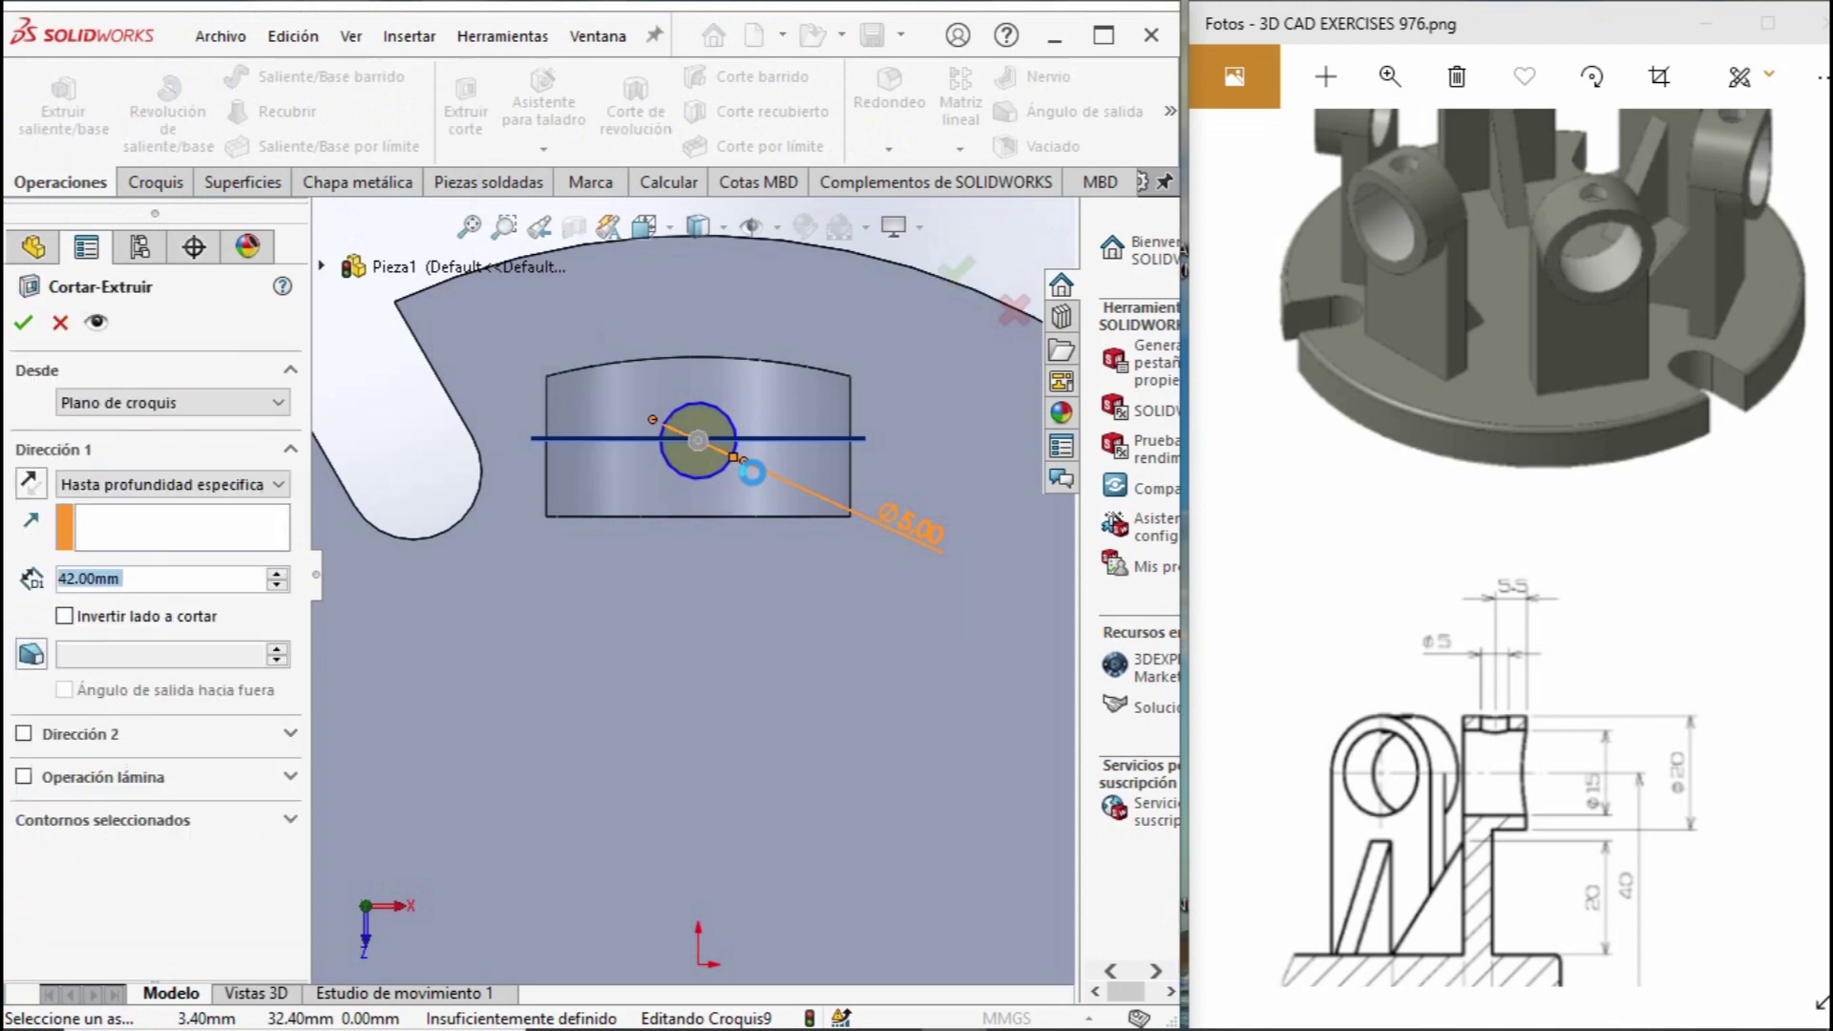
pyautogui.moveTo(407, 548)
pyautogui.mouseDown(button='middle')
pyautogui.moveTo(609, 422)
pyautogui.moveTo(616, 477)
pyautogui.mouseUp(button='middle')
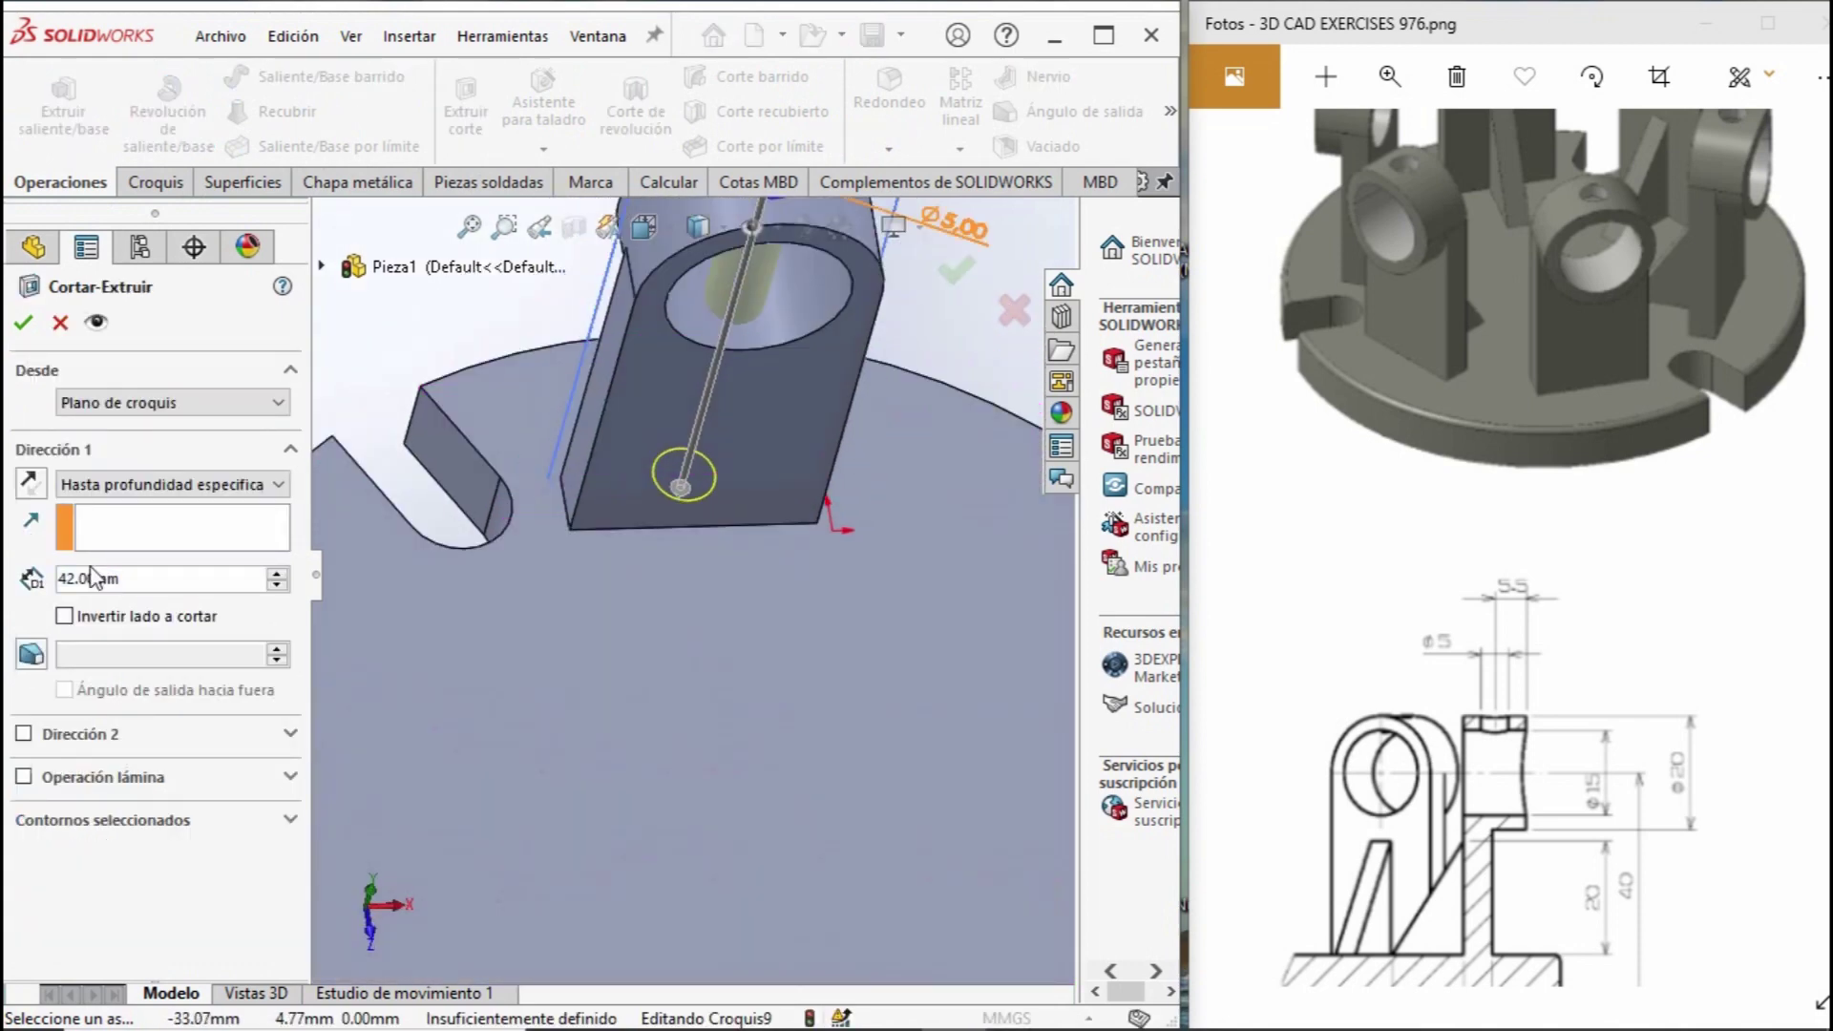
pyautogui.click(196, 484)
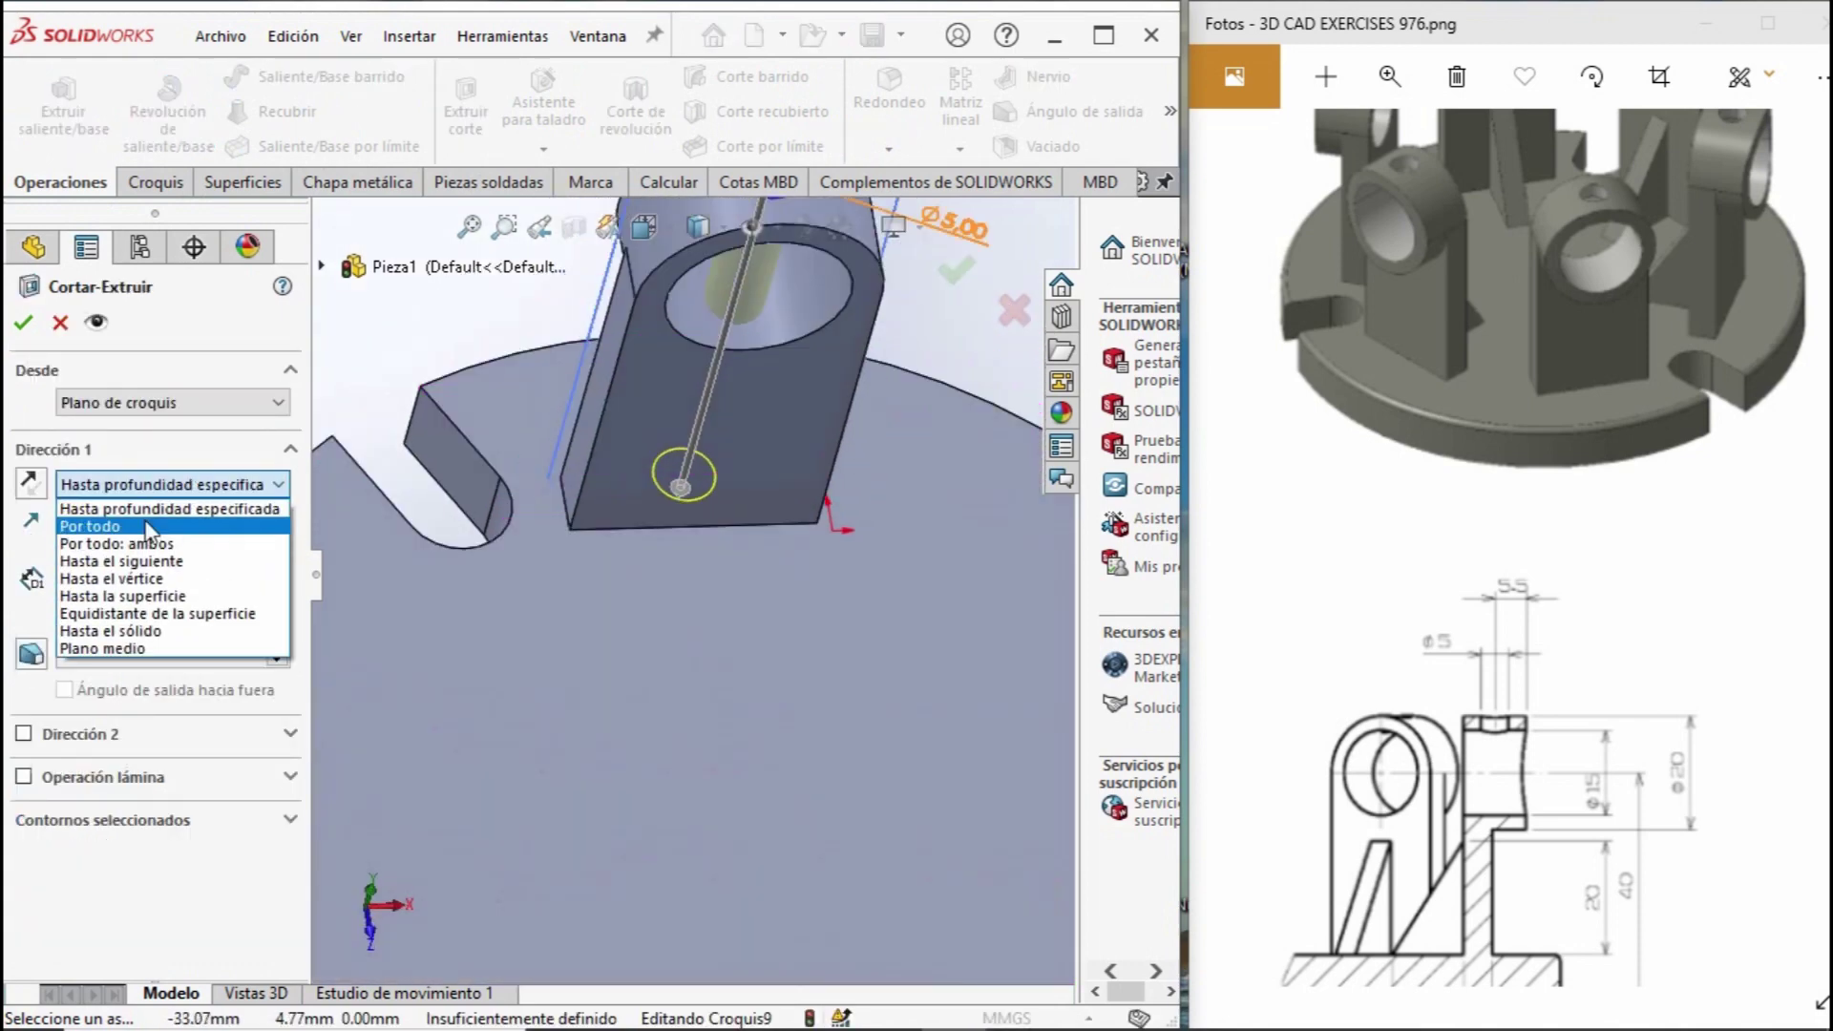
pyautogui.click(151, 532)
pyautogui.click(124, 487)
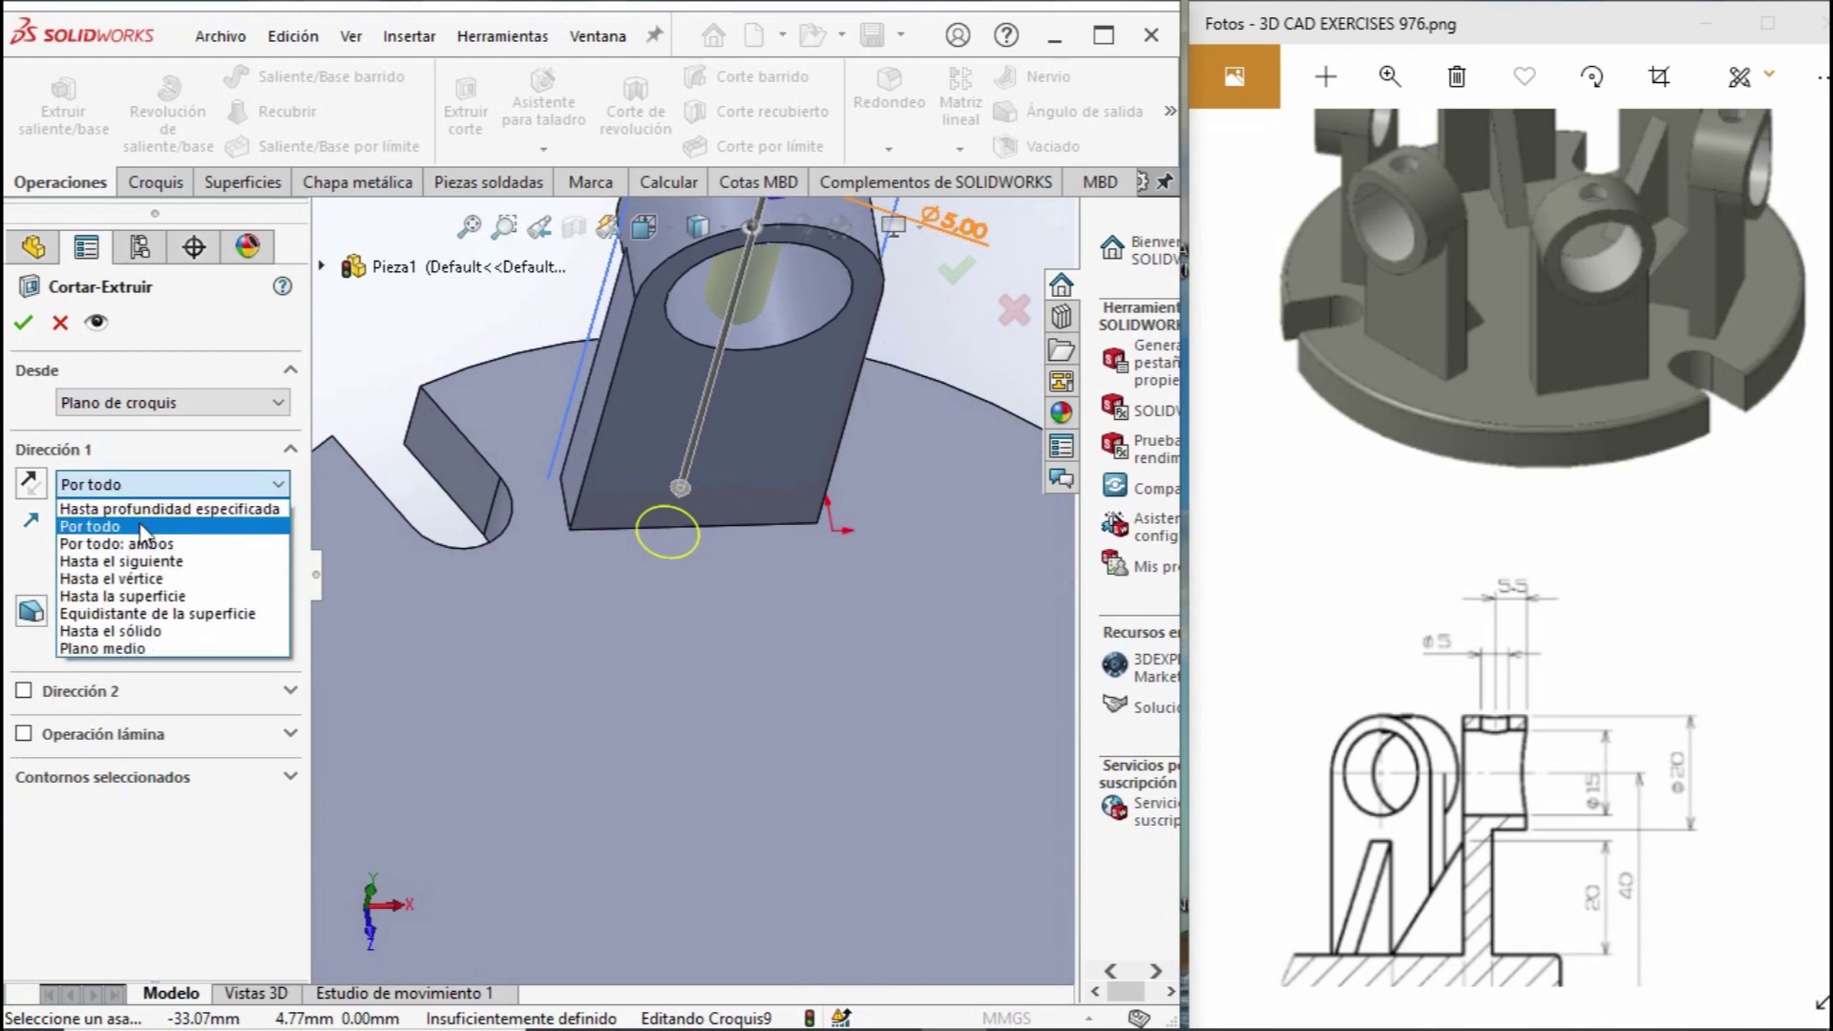
pyautogui.click(129, 560)
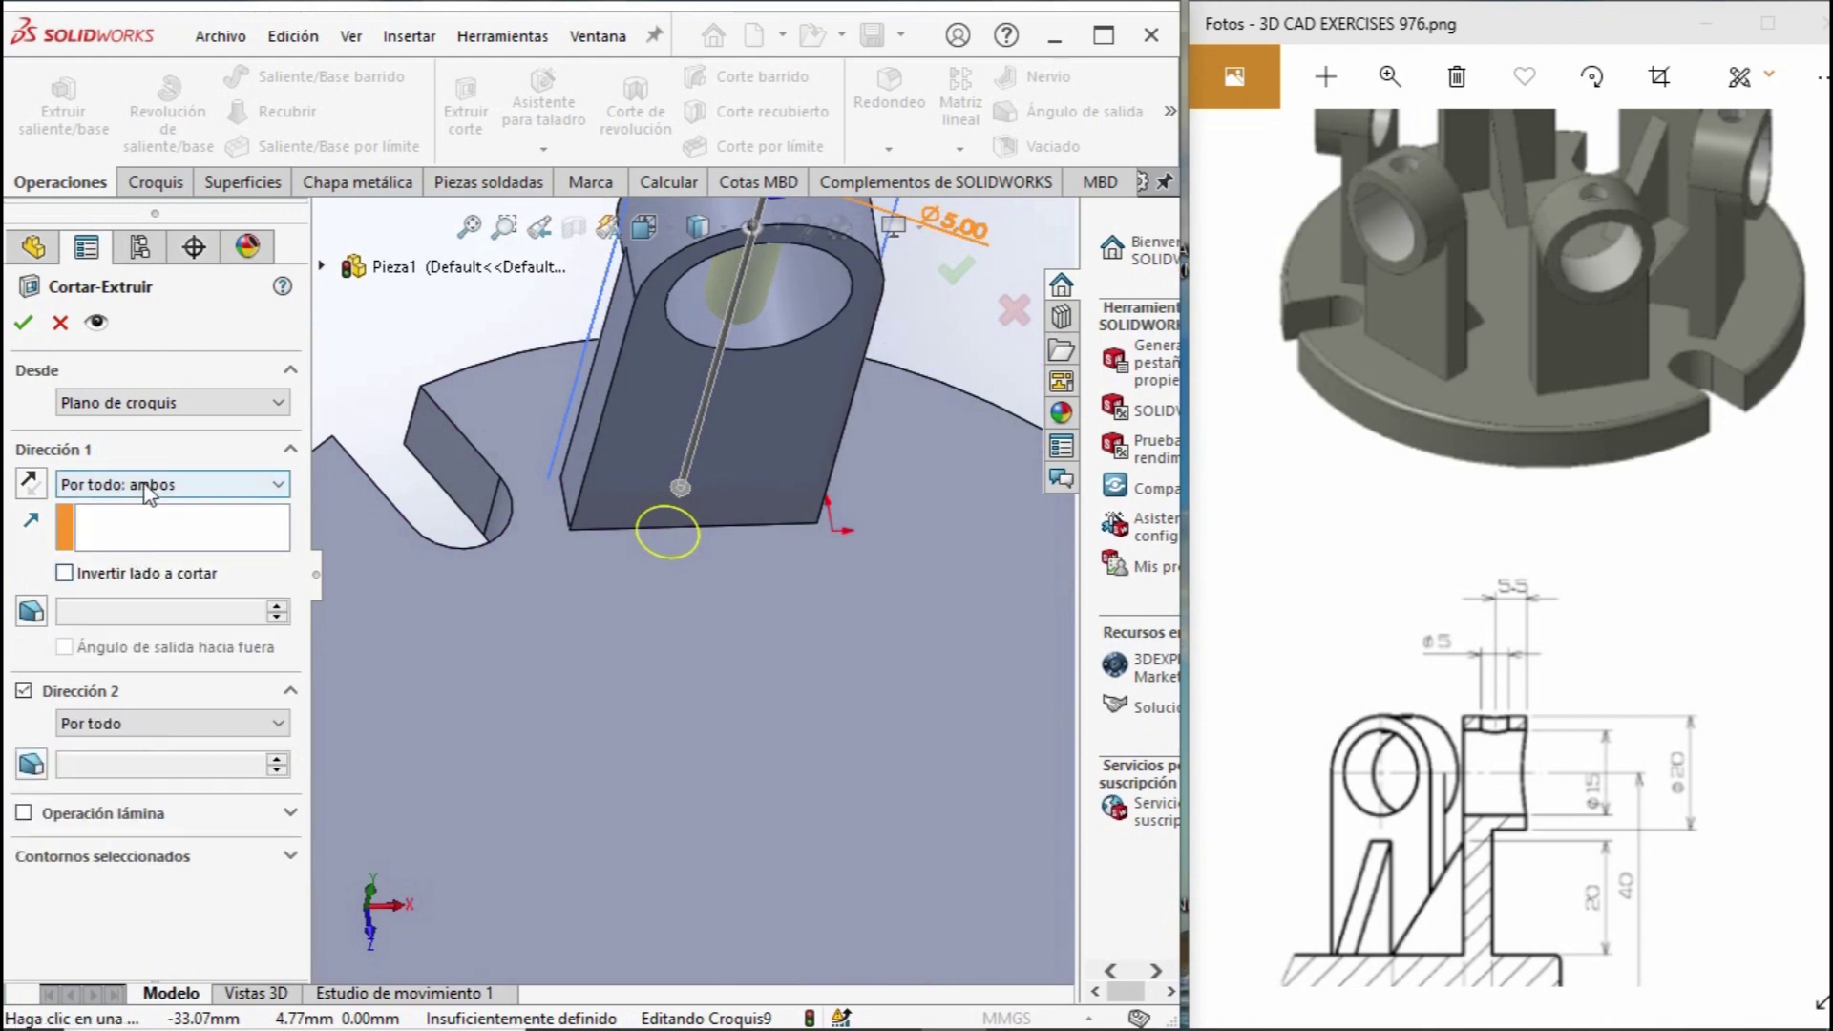
pyautogui.click(145, 491)
pyautogui.click(124, 562)
pyautogui.moveTo(457, 552)
pyautogui.mouseDown(button='middle')
pyautogui.moveTo(655, 409)
pyautogui.moveTo(725, 286)
pyautogui.mouseUp(button='middle')
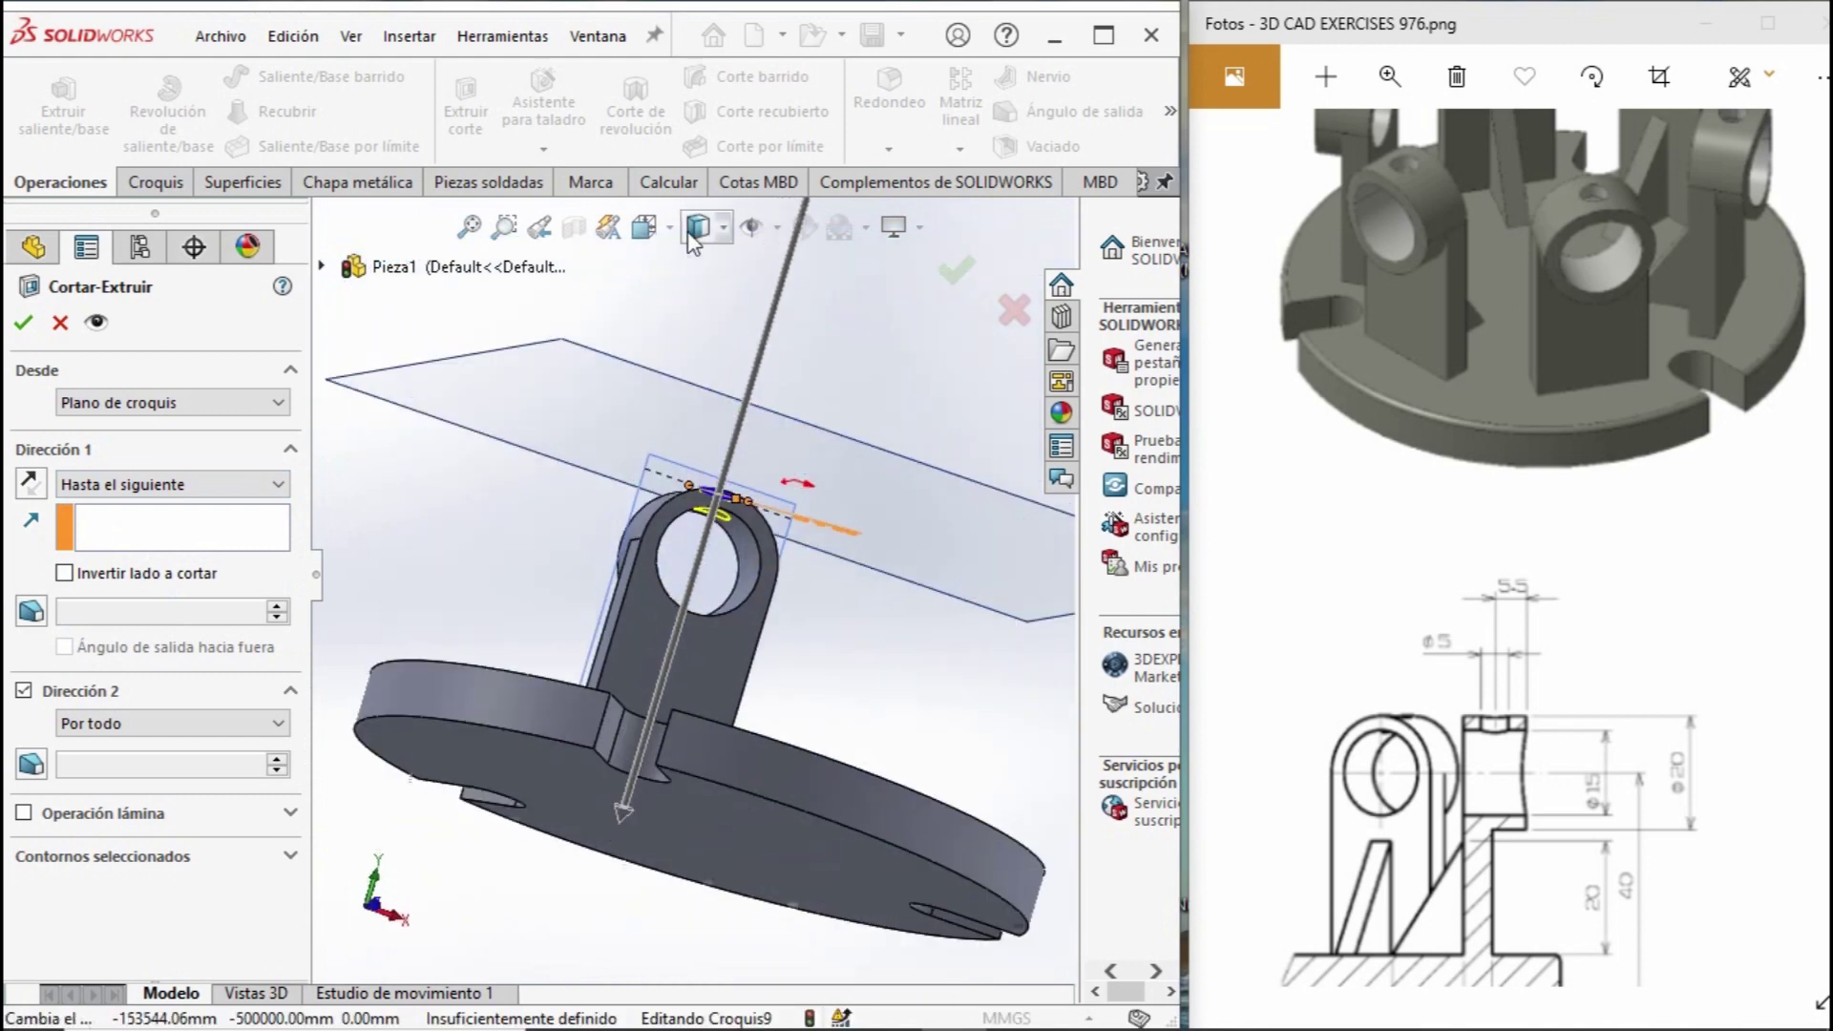
pyautogui.click(23, 325)
pyautogui.scroll(-3, 762, 535)
pyautogui.moveTo(735, 540)
pyautogui.mouseDown(button='middle')
pyautogui.moveTo(629, 732)
pyautogui.moveTo(687, 610)
pyautogui.mouseUp(button='middle')
pyautogui.scroll(3, 687, 611)
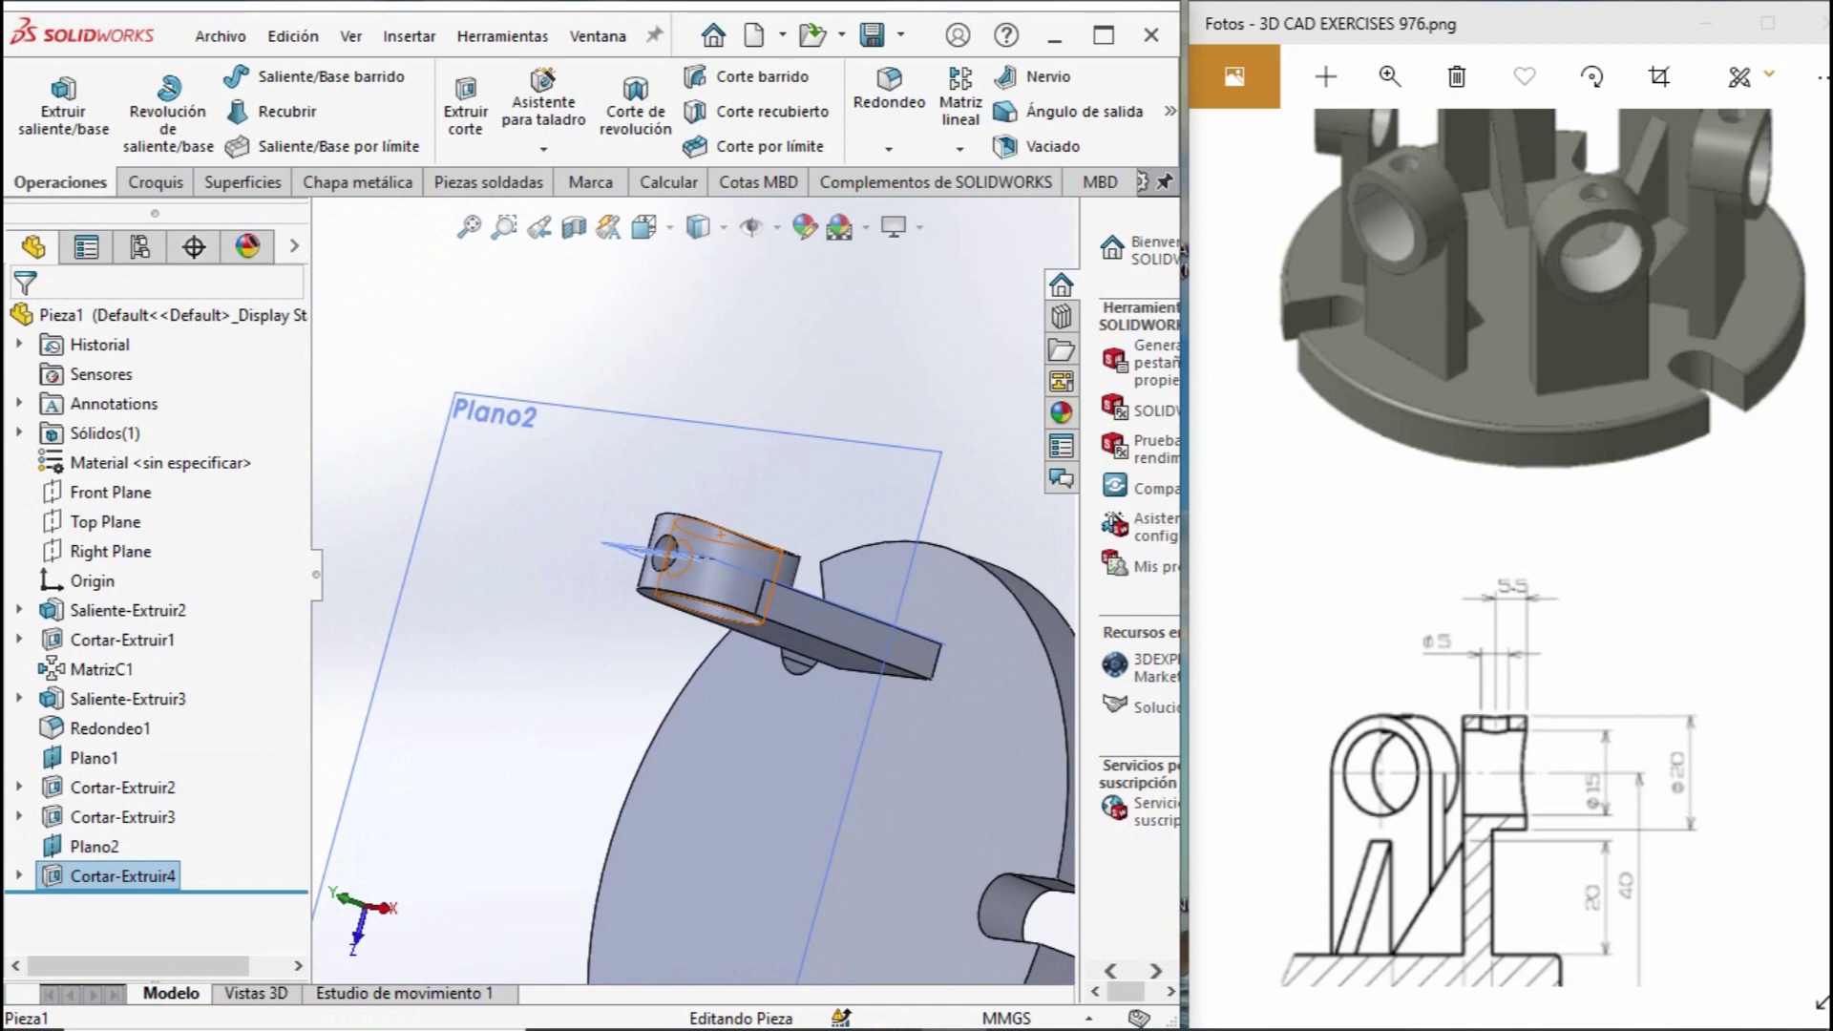
# Start a new sketch on the Right Plane and view it straight on.
pyautogui.moveTo(687, 611); pyautogui.dragTo(668, 477, button='middle')
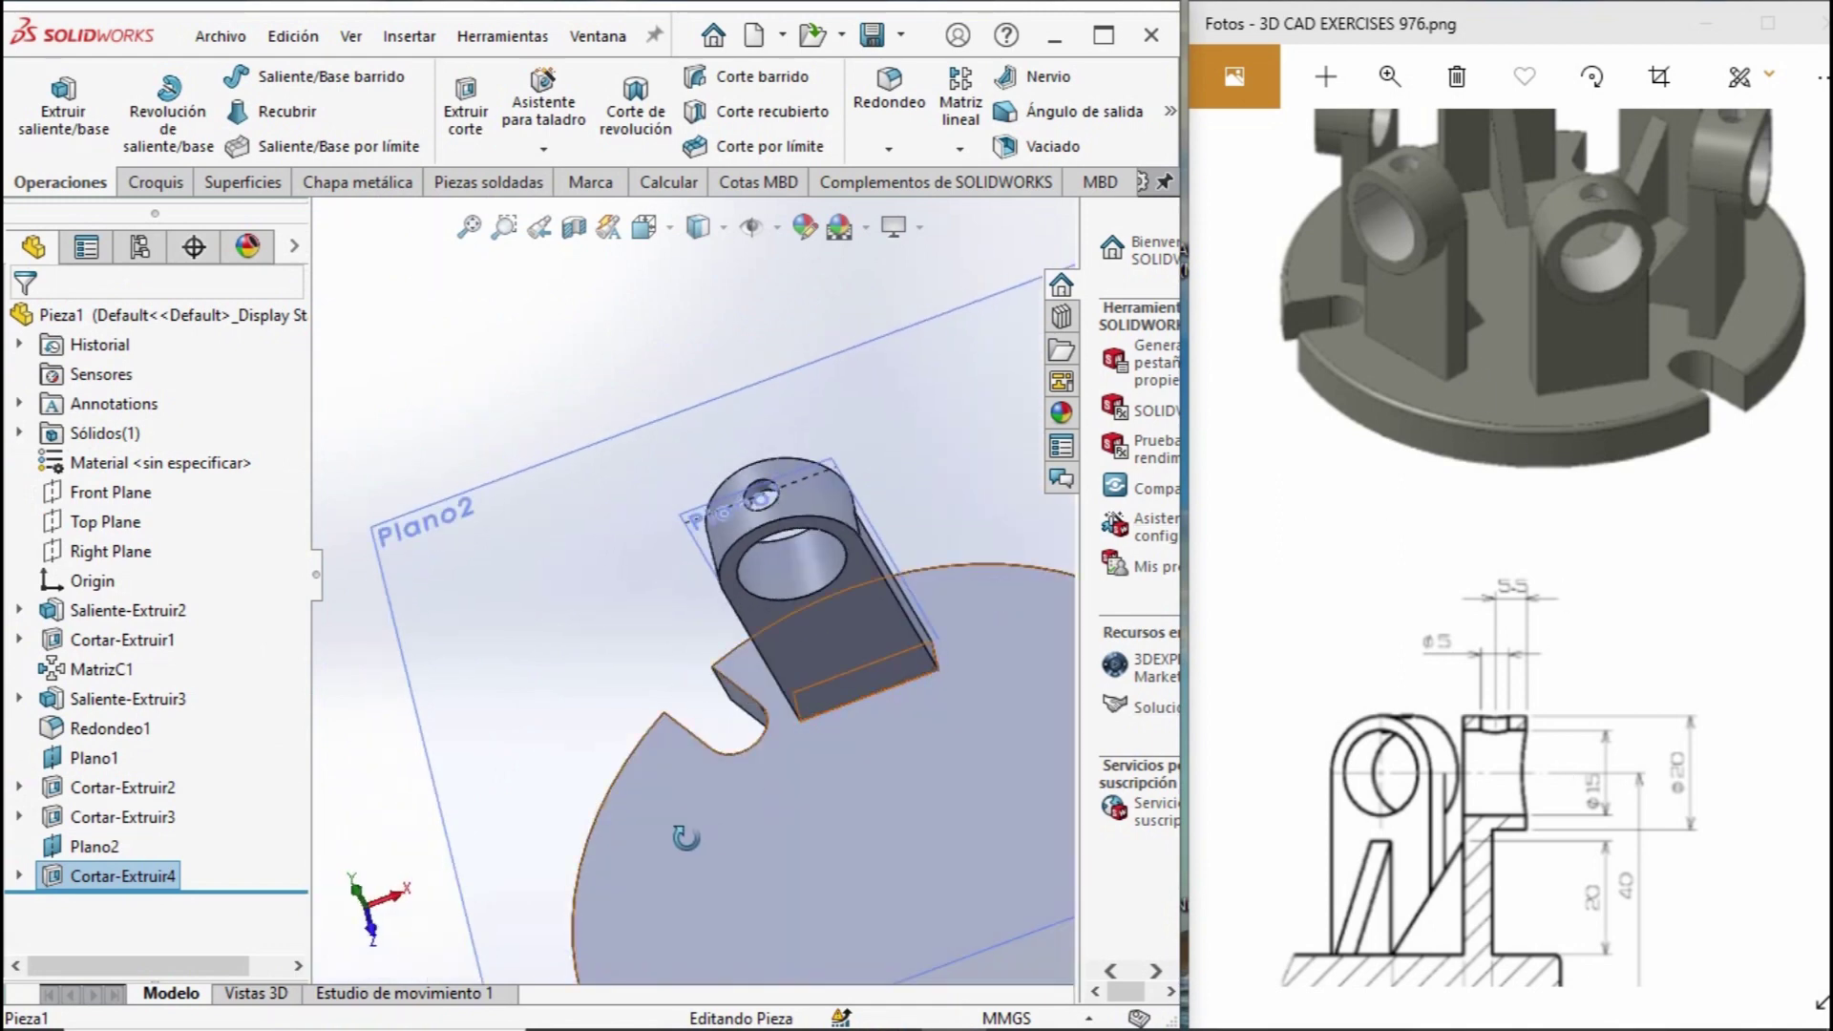
pyautogui.scroll(2, 477, 496)
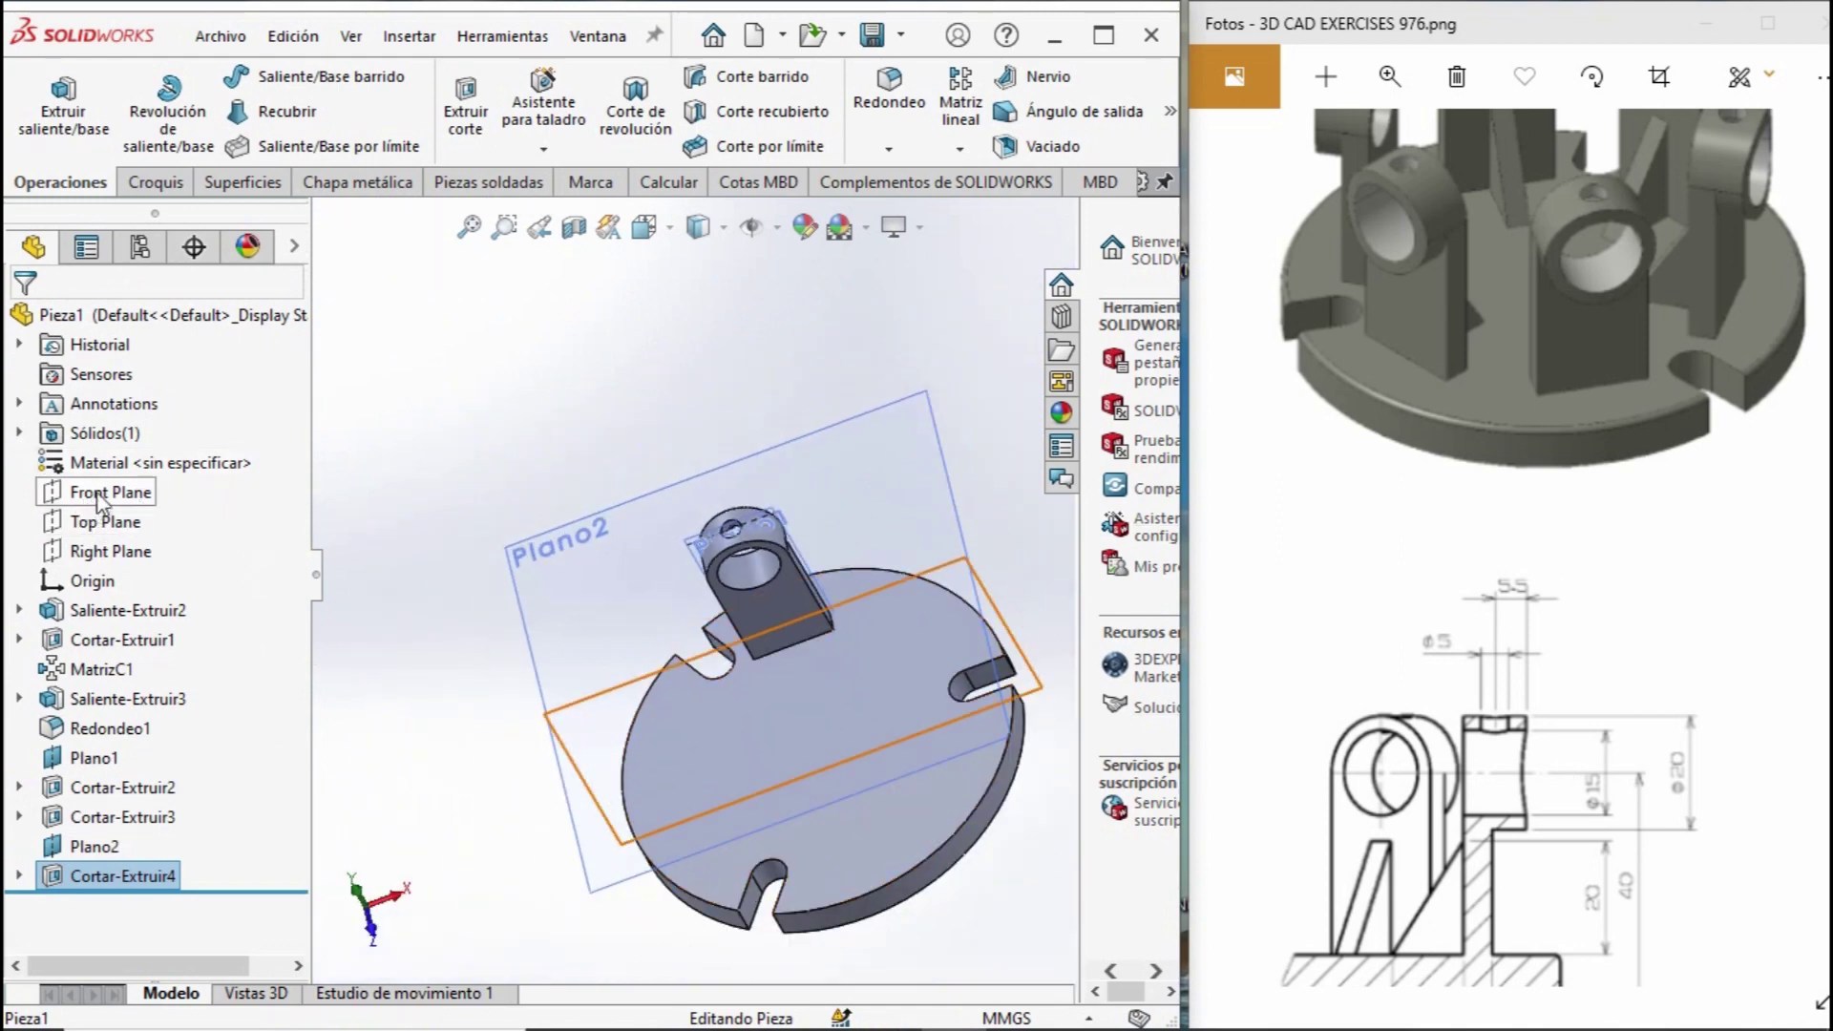
pyautogui.click(105, 551)
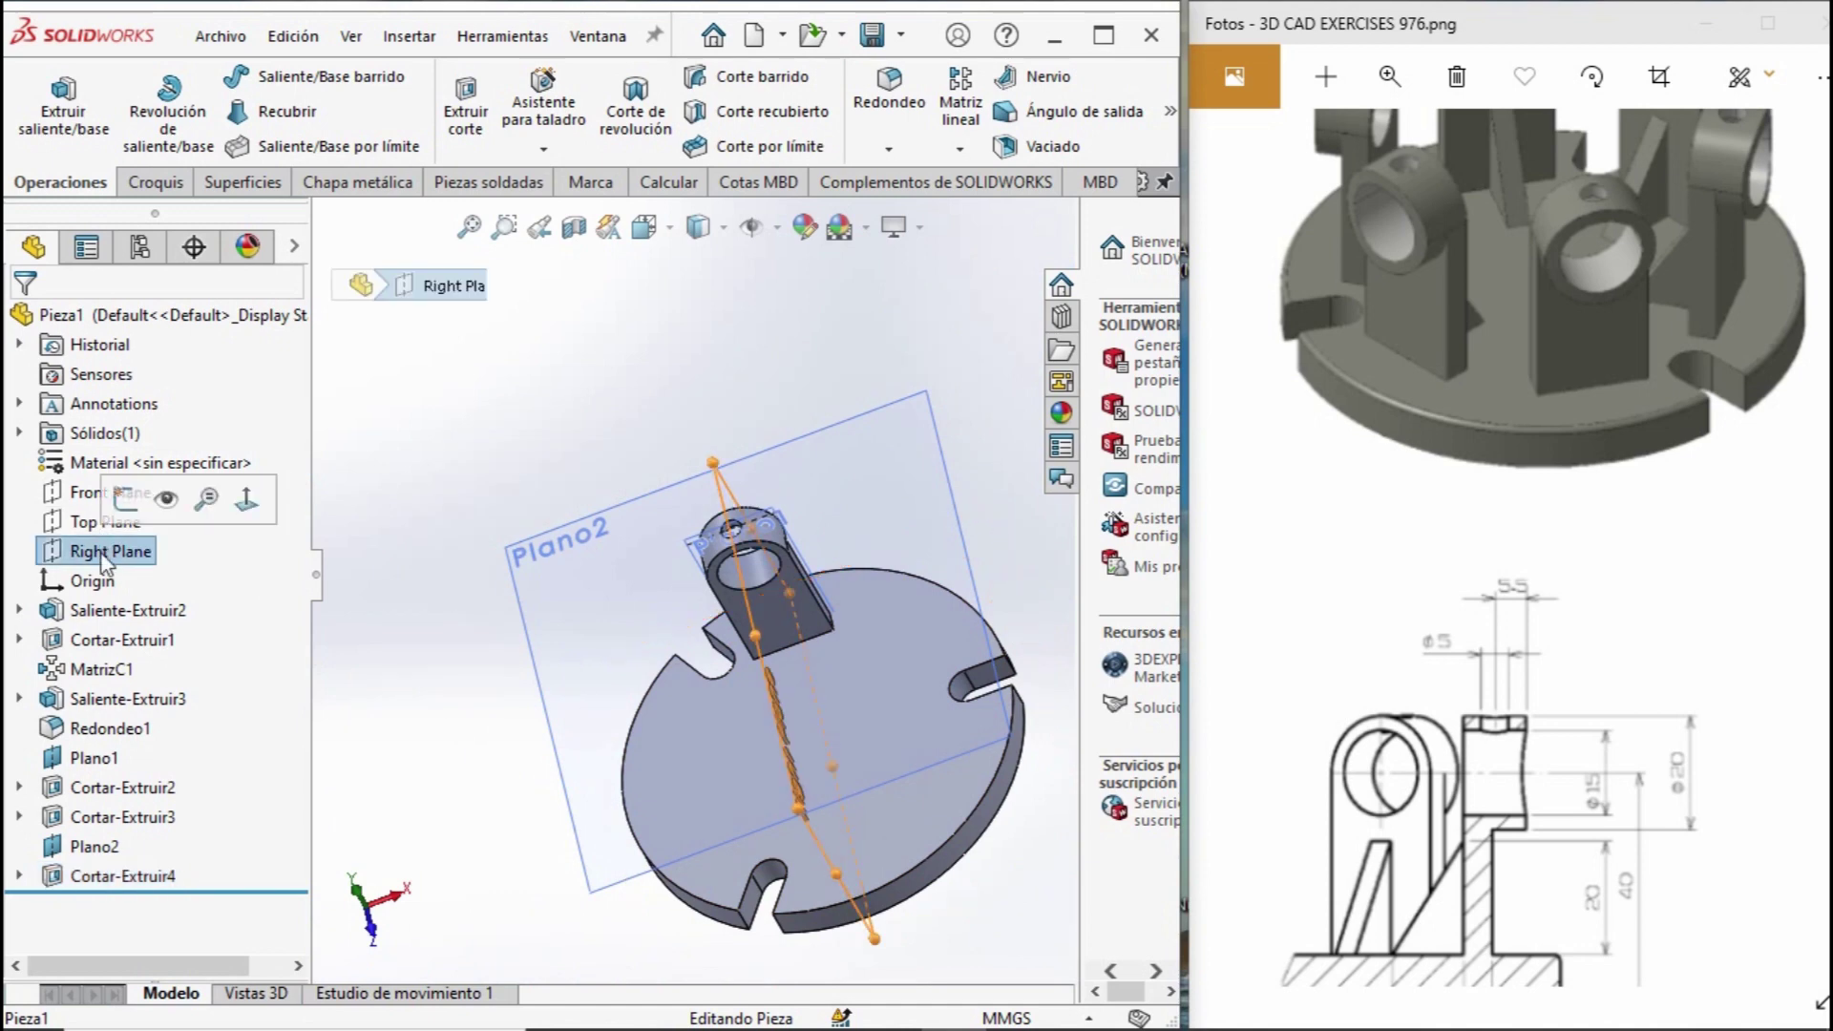
pyautogui.click(127, 506)
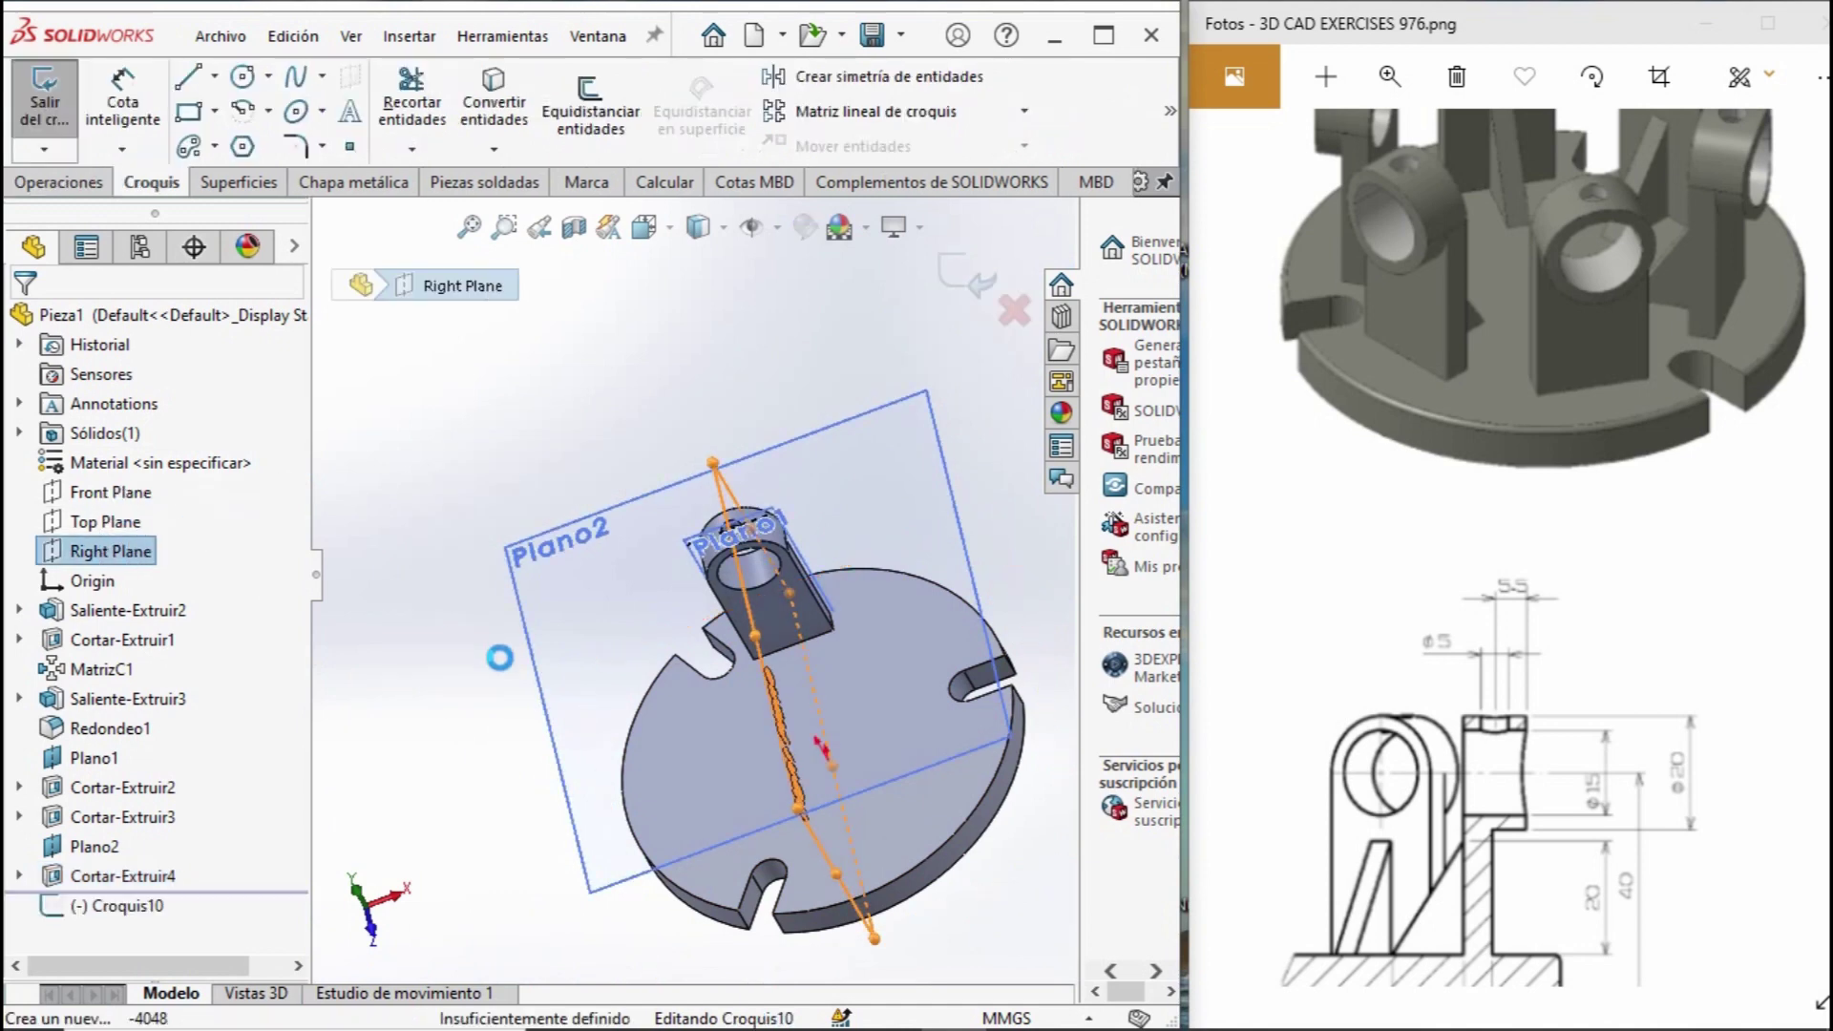
pyautogui.moveTo(501, 673); pyautogui.dragTo(482, 399, button='middle')
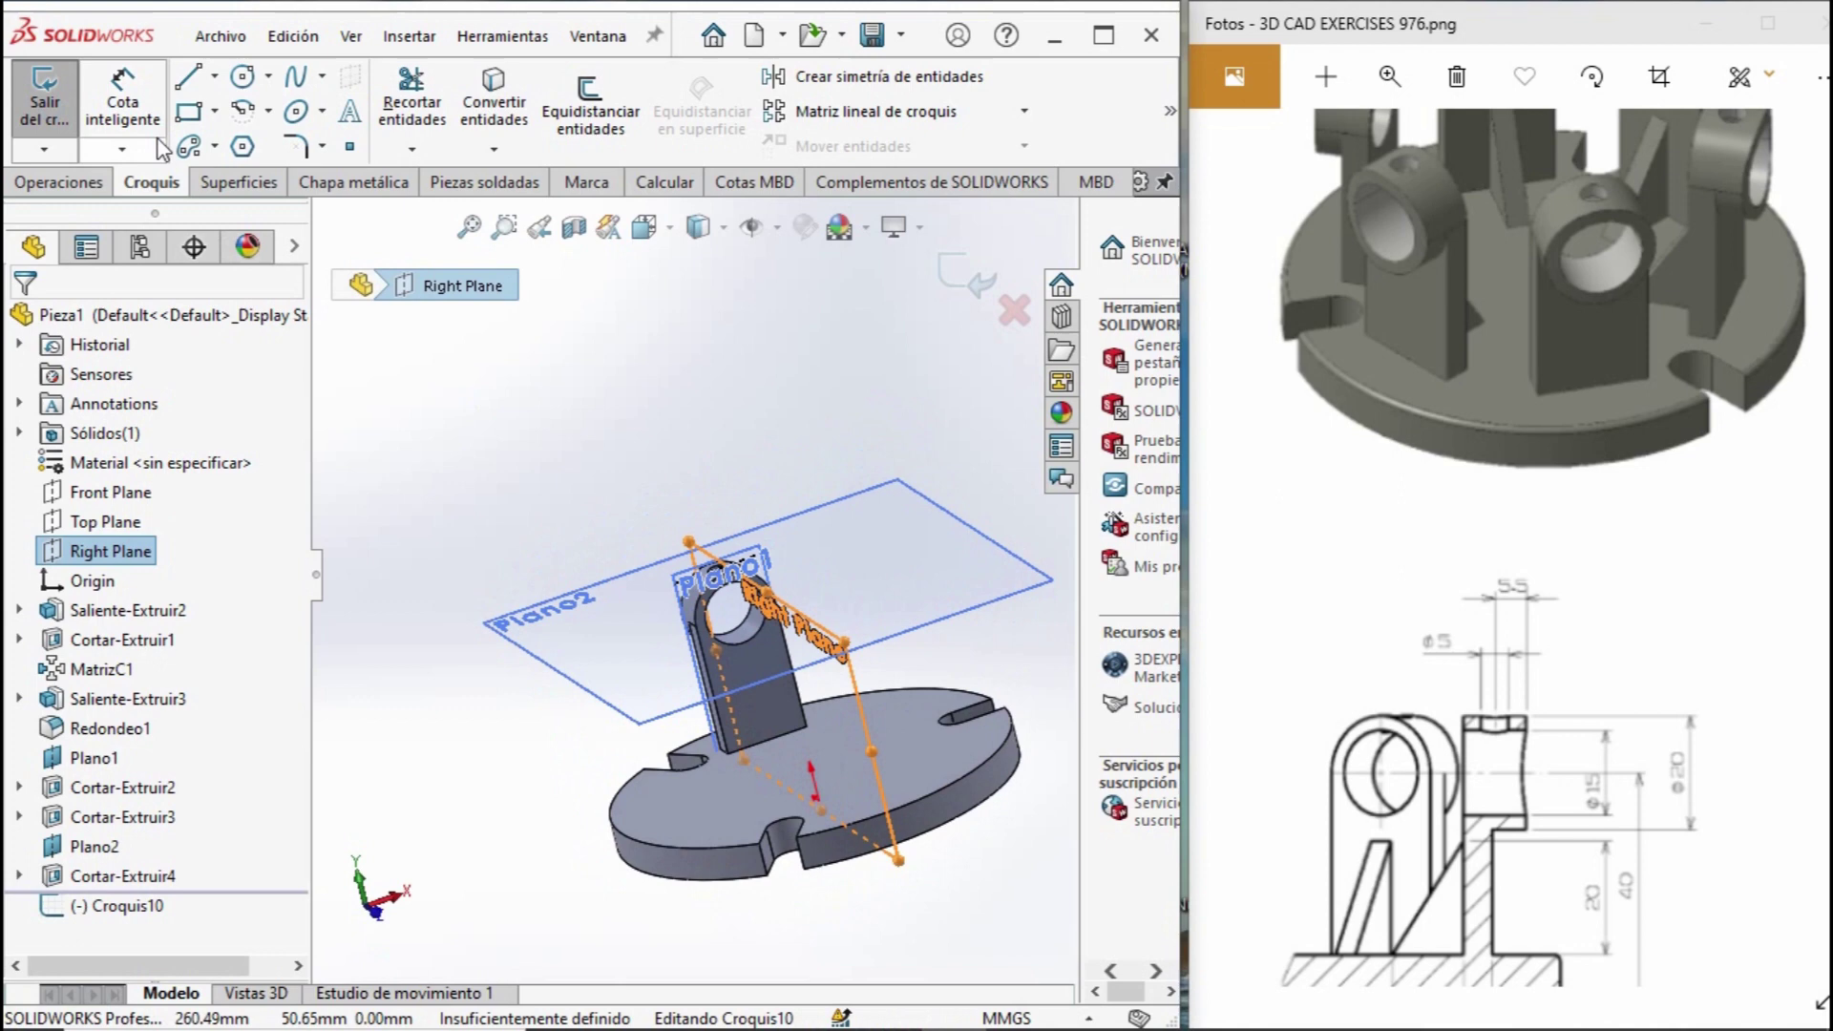
pyautogui.hotkey('ctrl', '8')
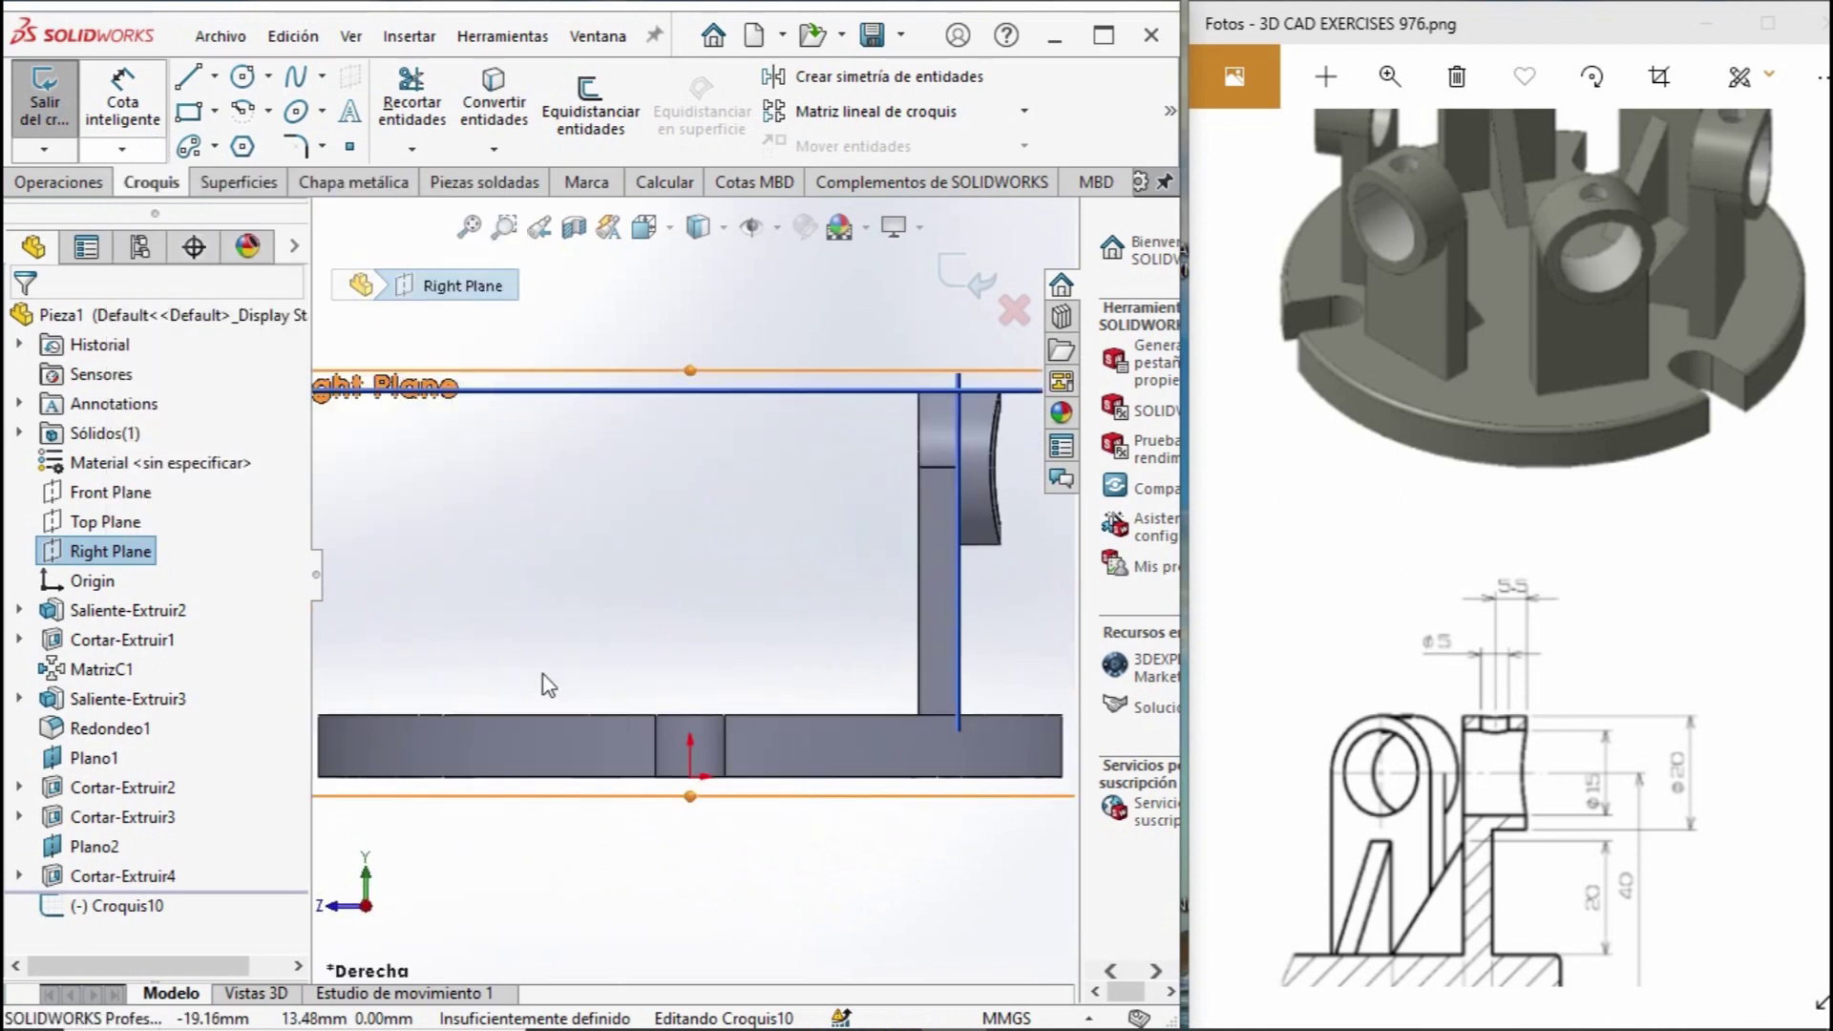
pyautogui.press('f')
# Draw a horizontal base line and a diagonal line up the lug's face.
pyautogui.press('l')
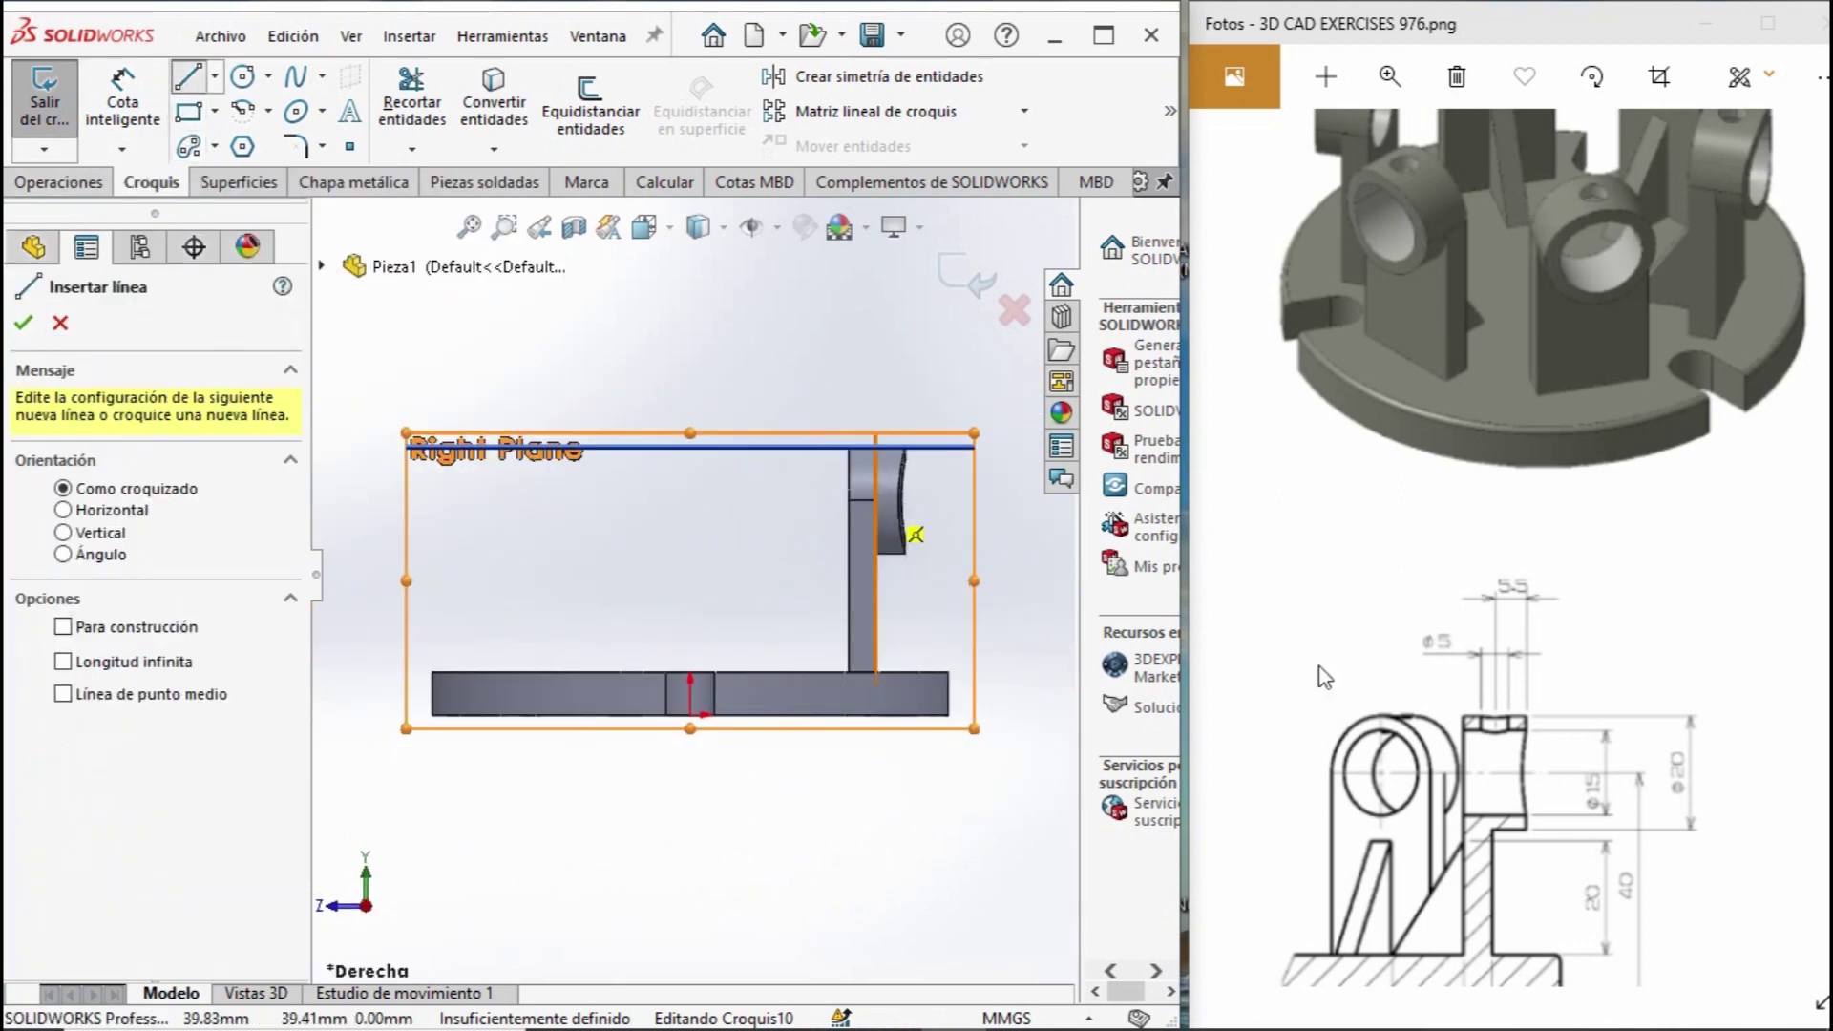
pyautogui.scroll(-3, 1546, 544)
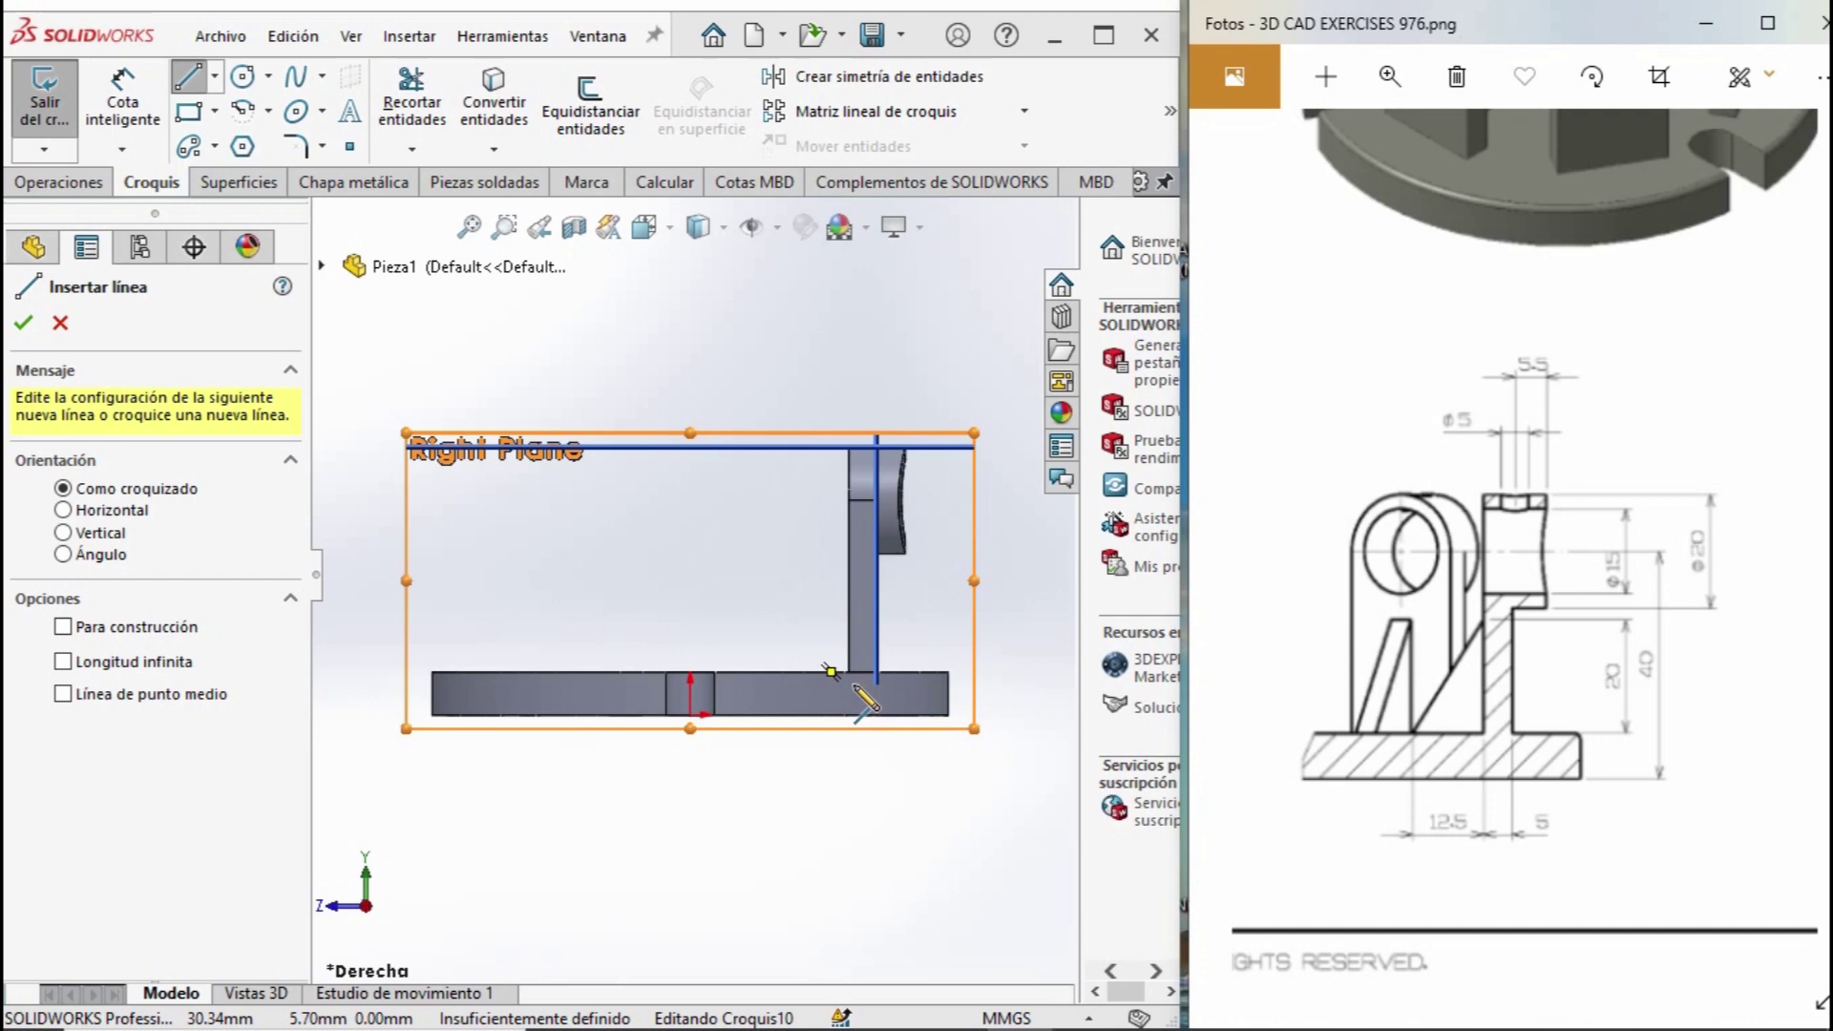
pyautogui.click(848, 672)
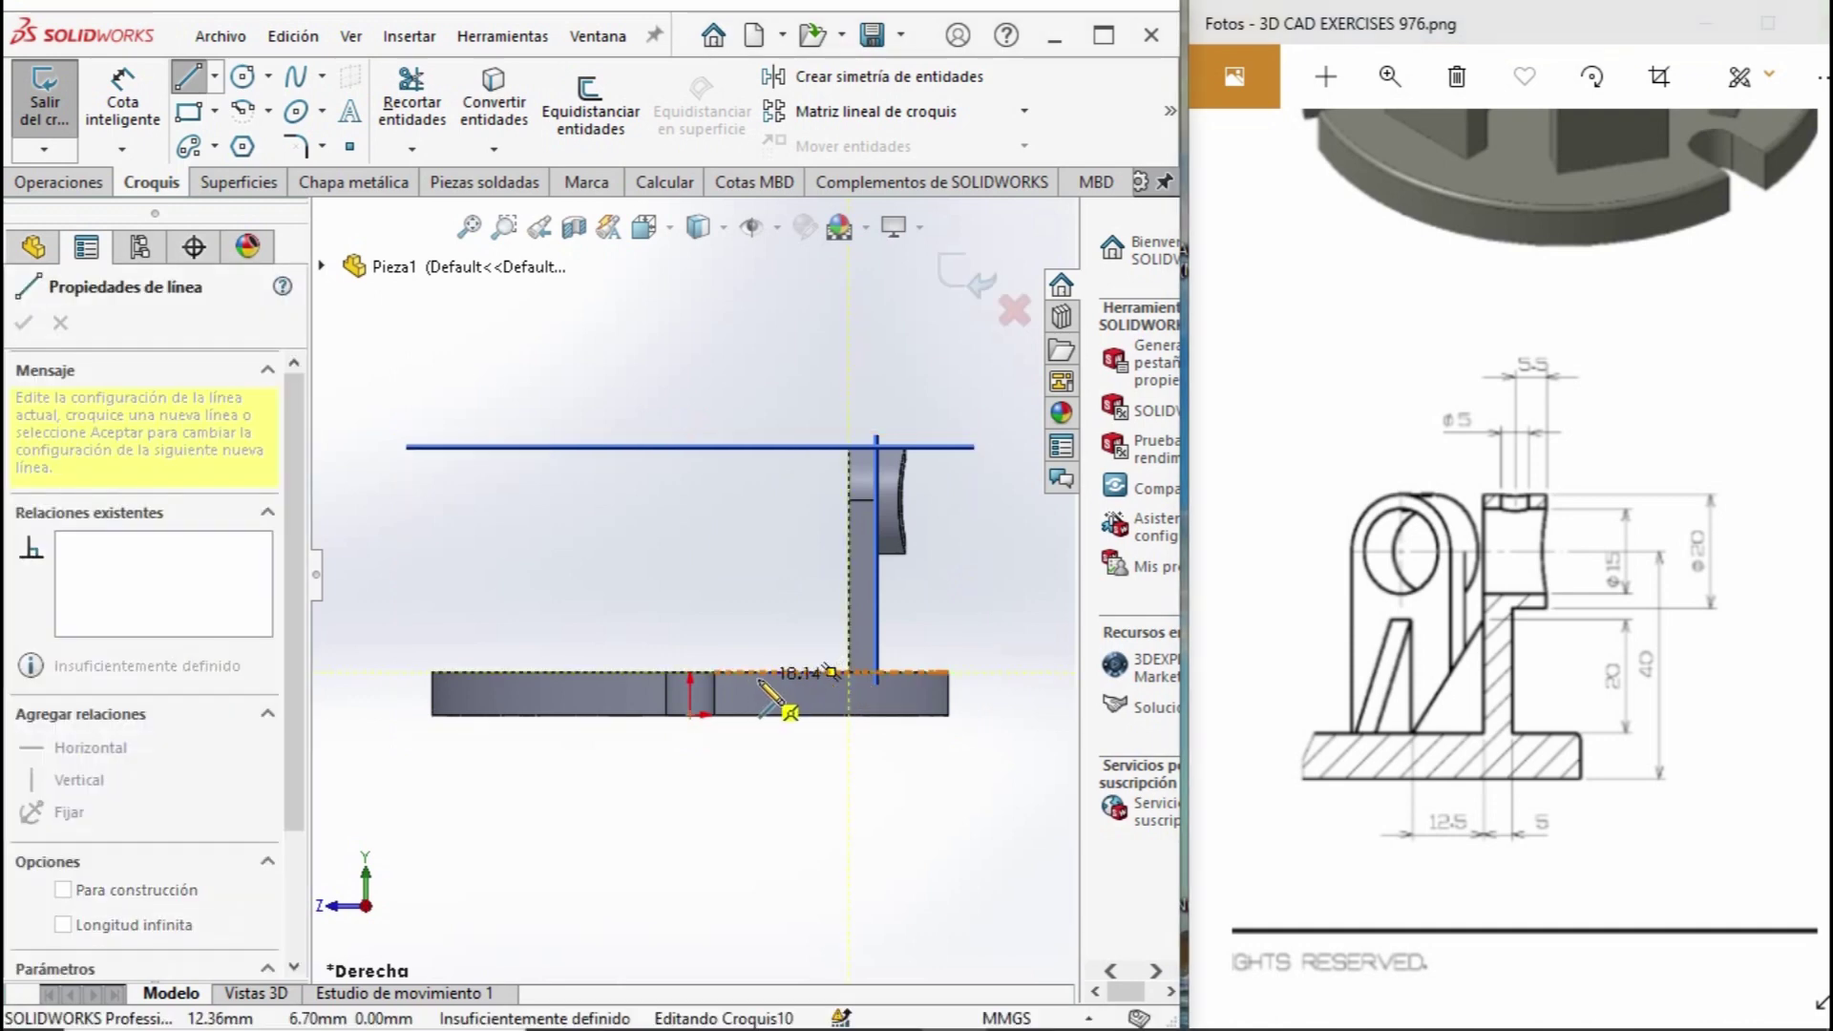
pyautogui.click(760, 672)
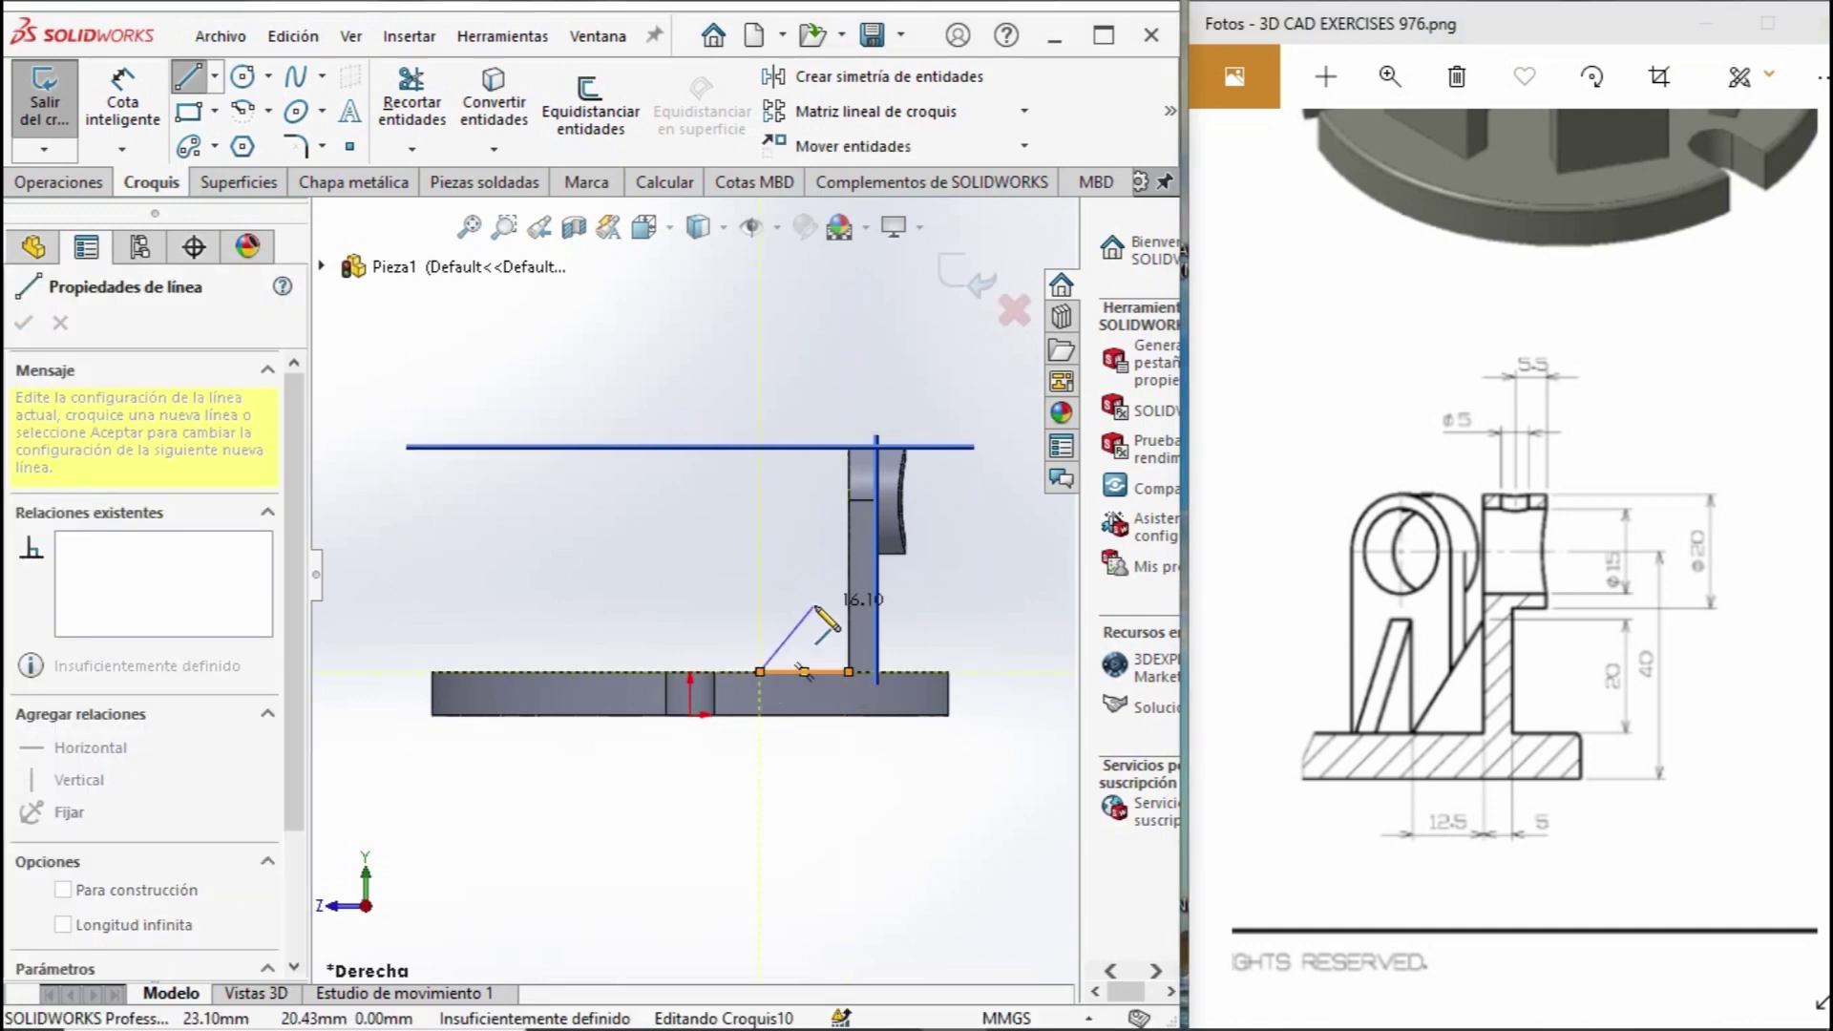
pyautogui.click(850, 559)
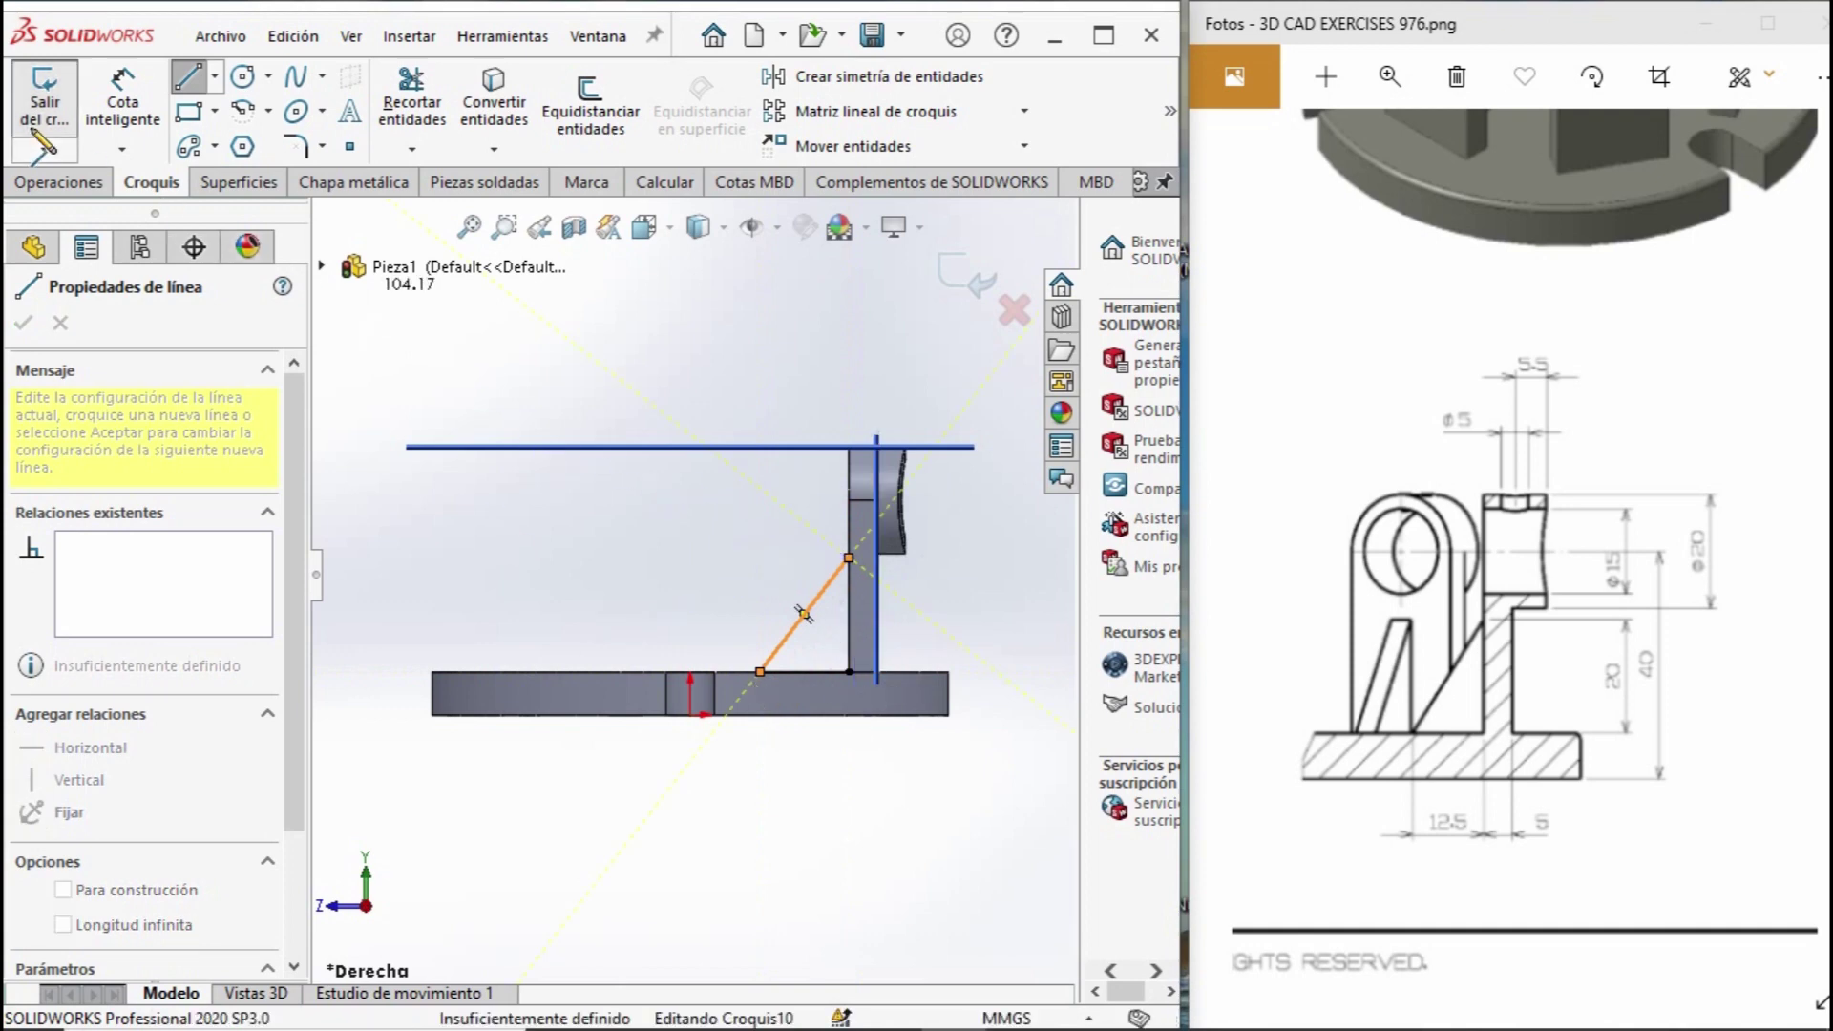
pyautogui.press('Escape')
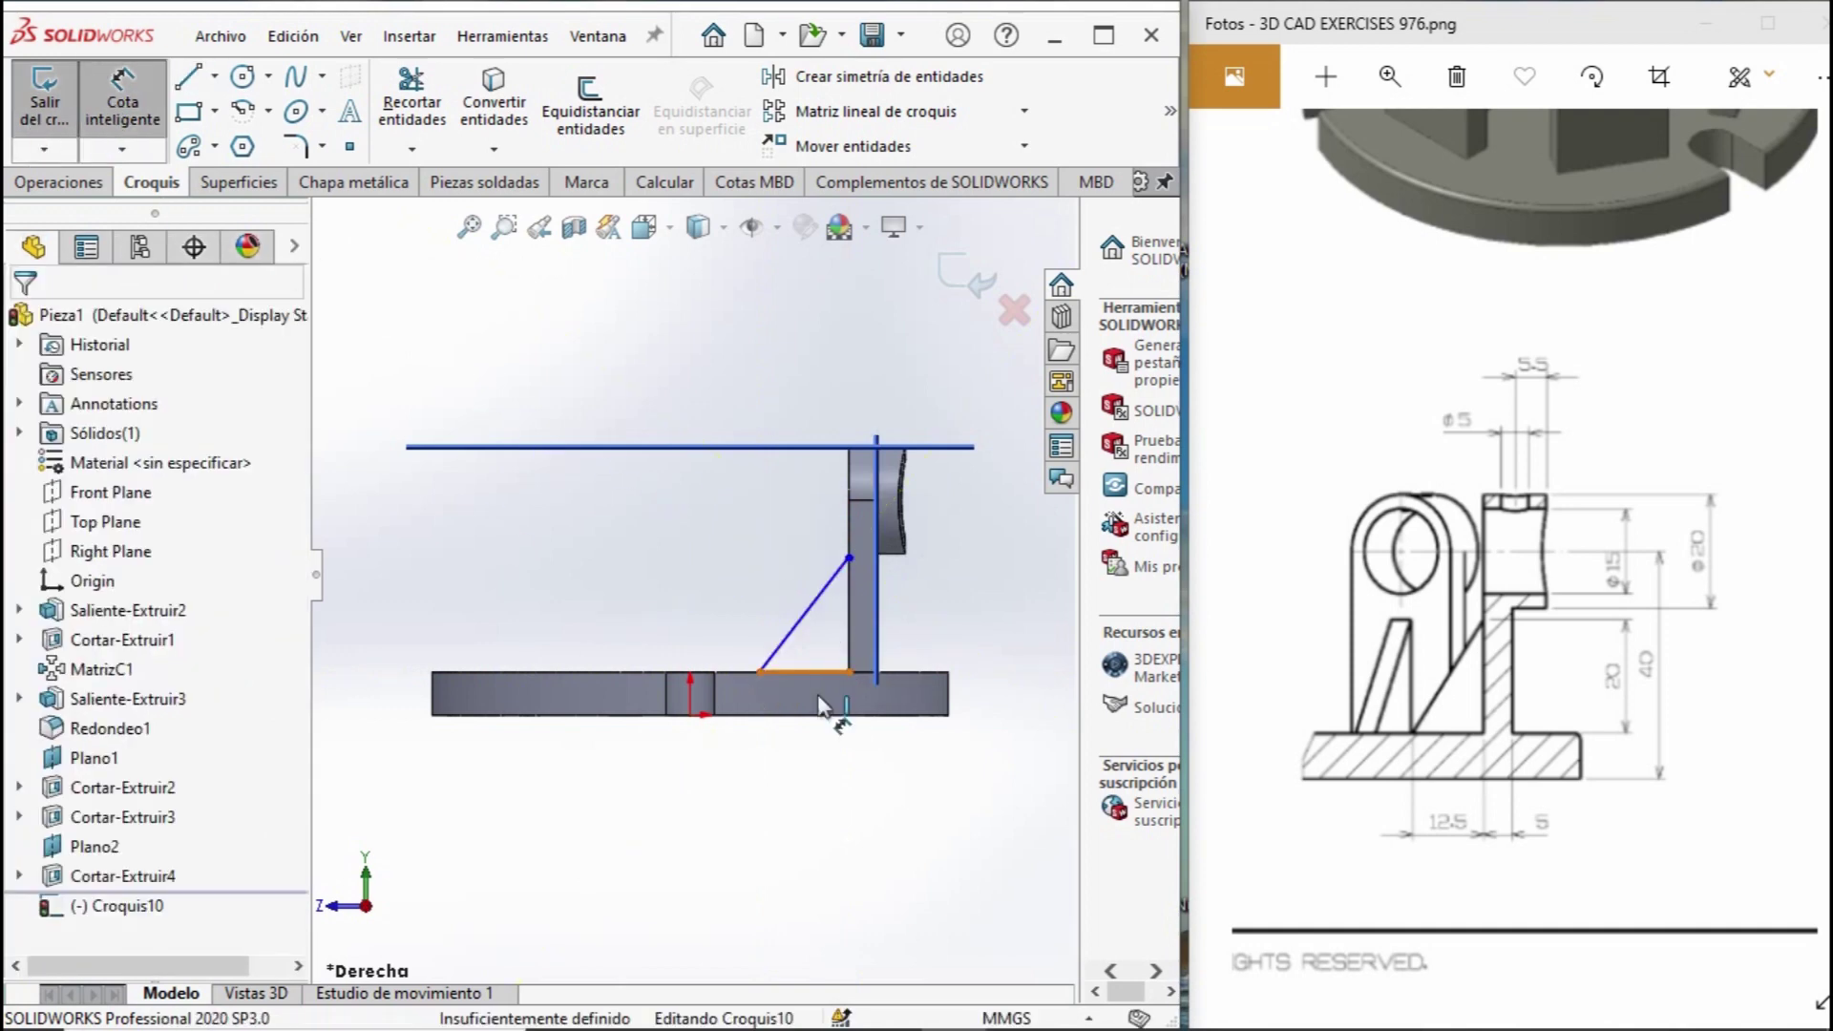
# Dimension the rib line: 12.5 mm along the base and 20 mm high.
pyautogui.click(823, 670)
pyautogui.click(816, 782)
pyautogui.write('12.')
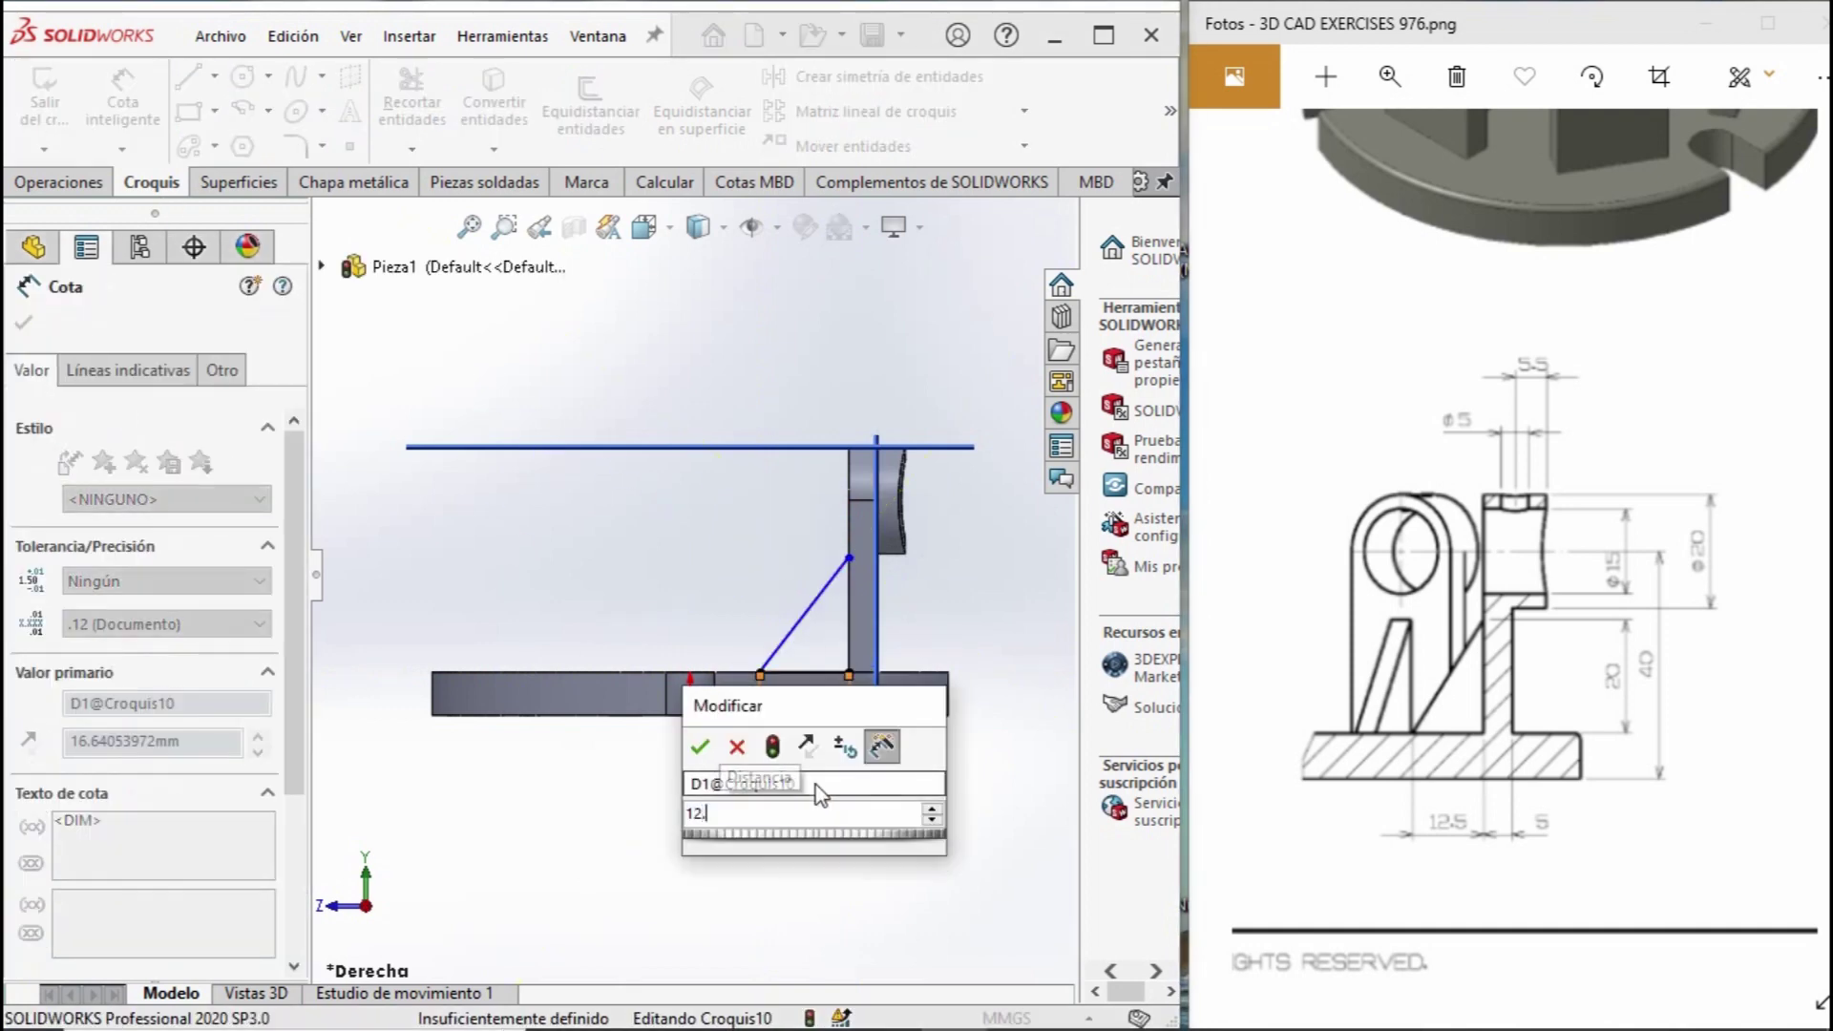
pyautogui.press('Return')
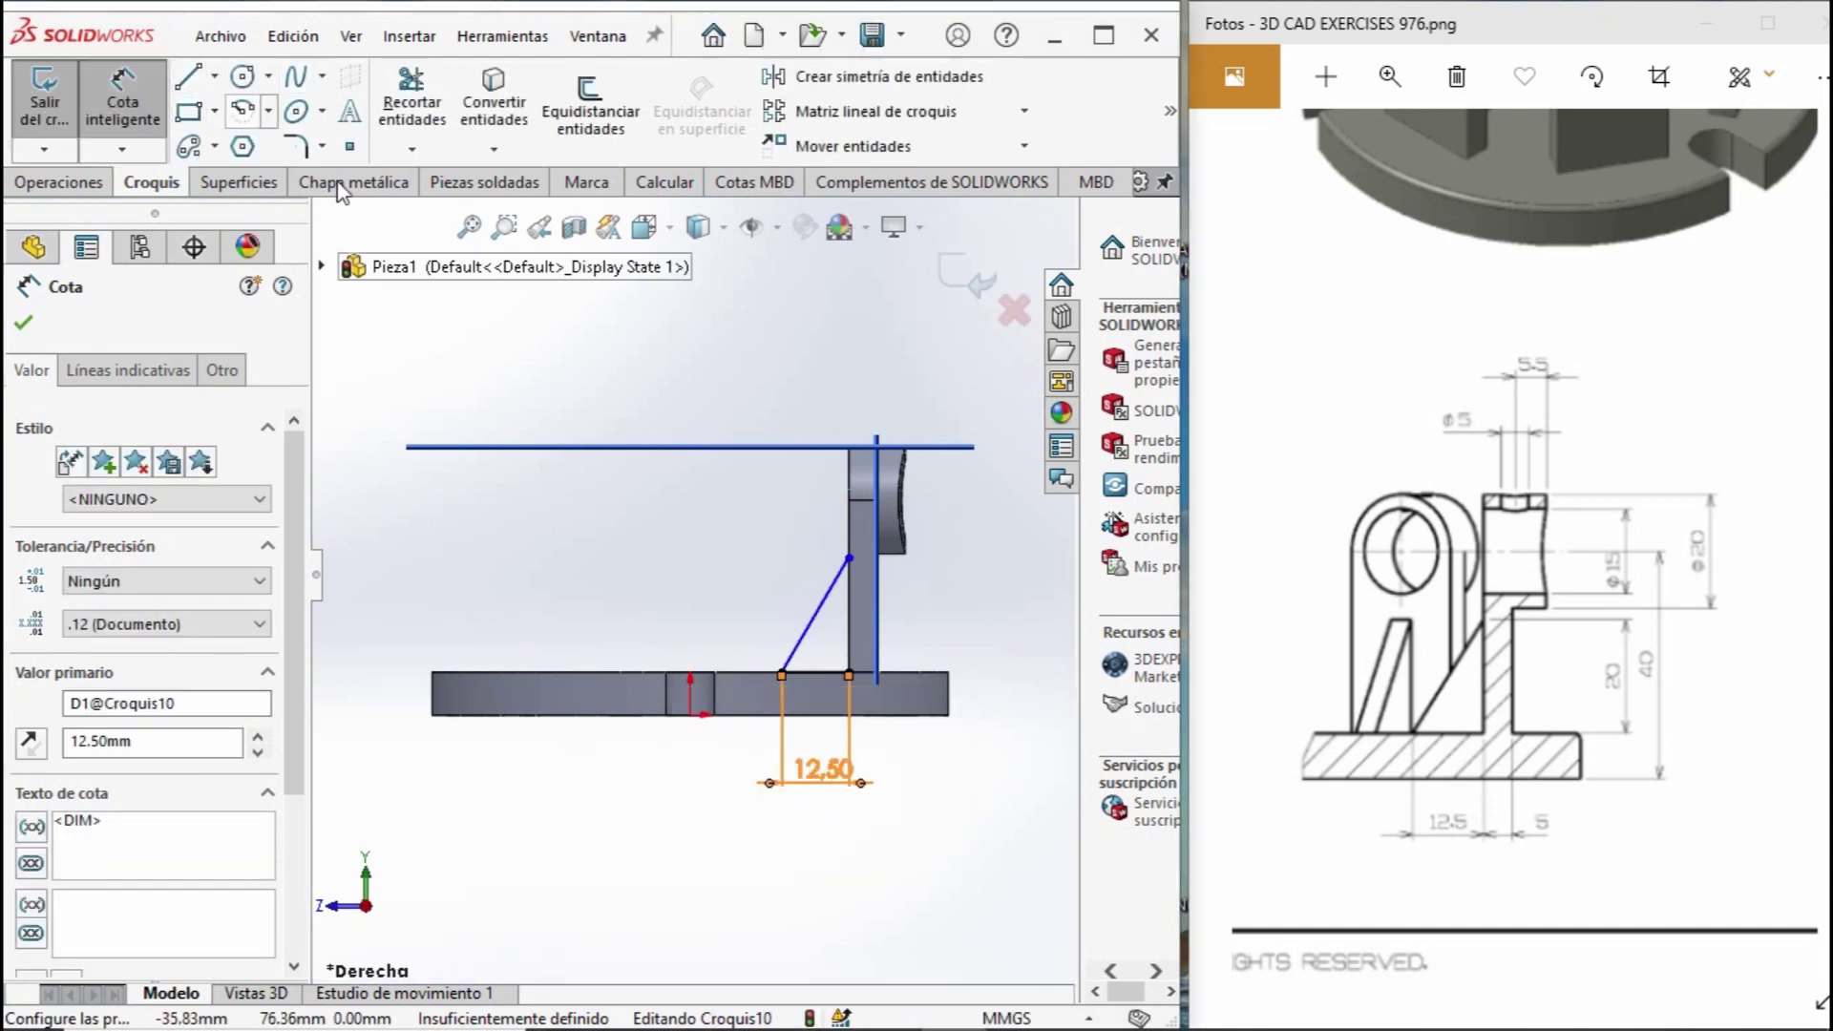
pyautogui.click(849, 673)
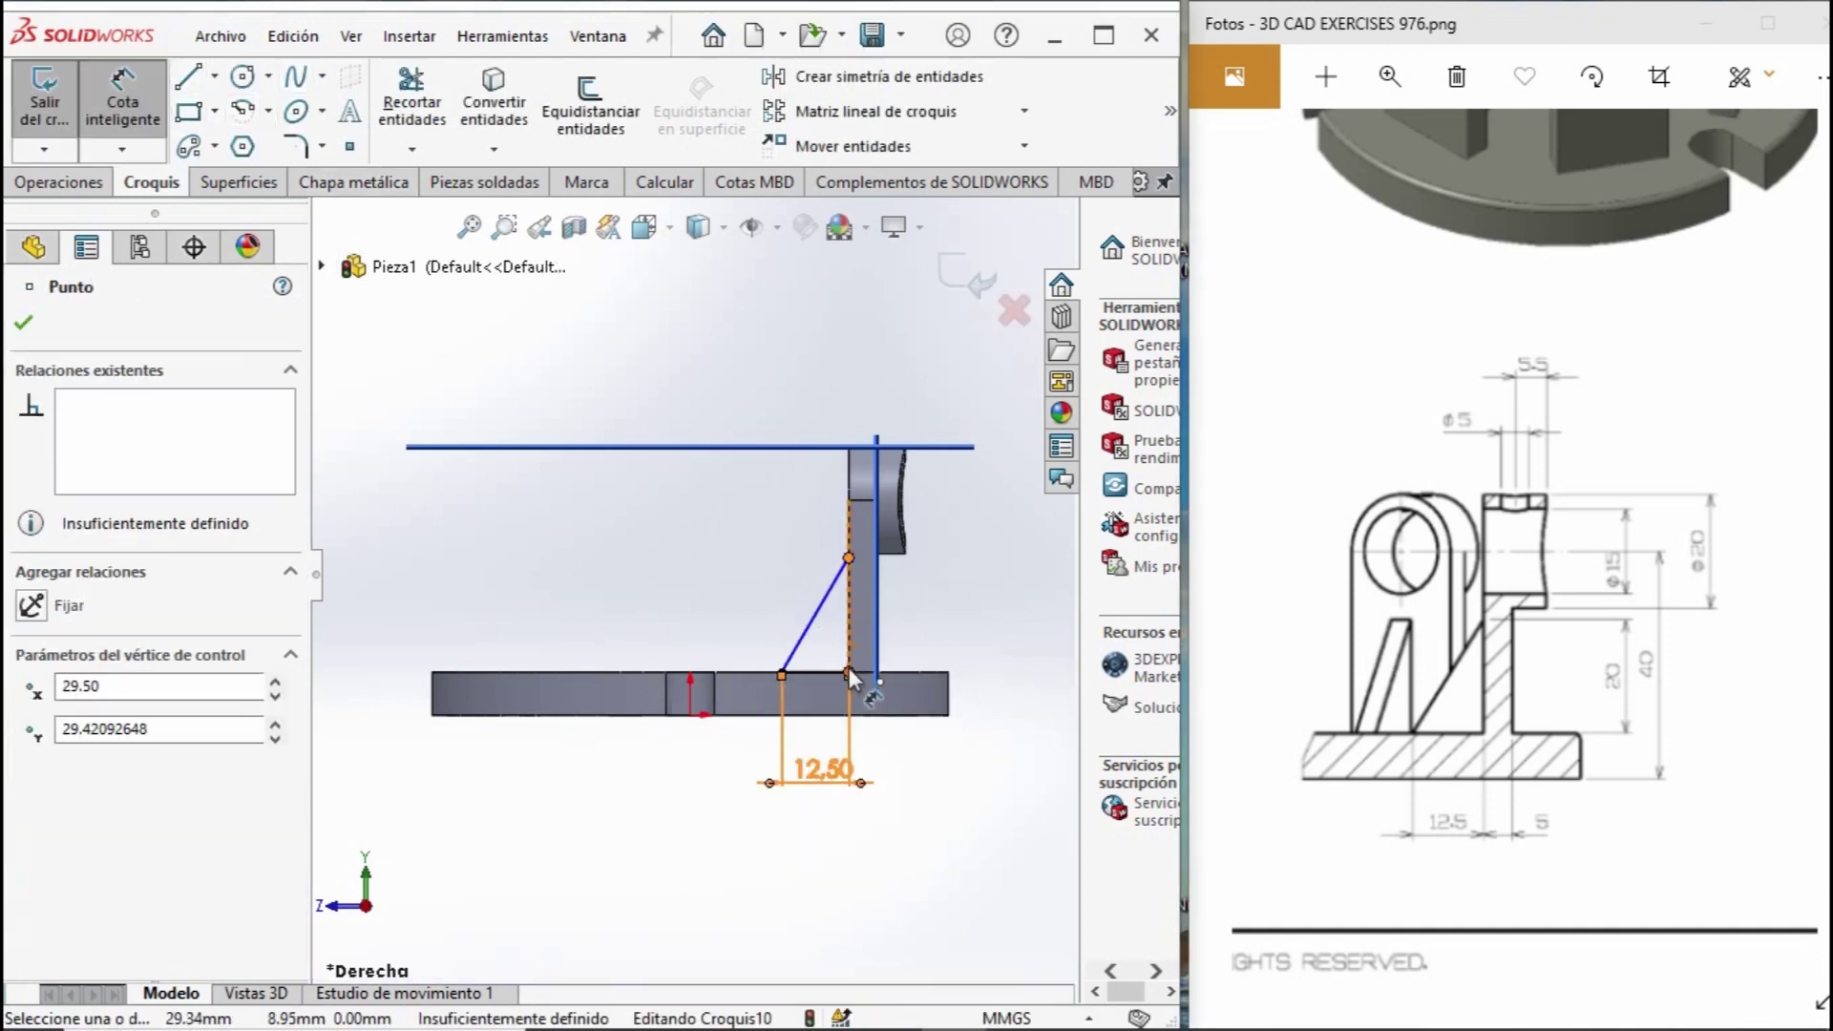
pyautogui.click(848, 558)
pyautogui.click(1017, 632)
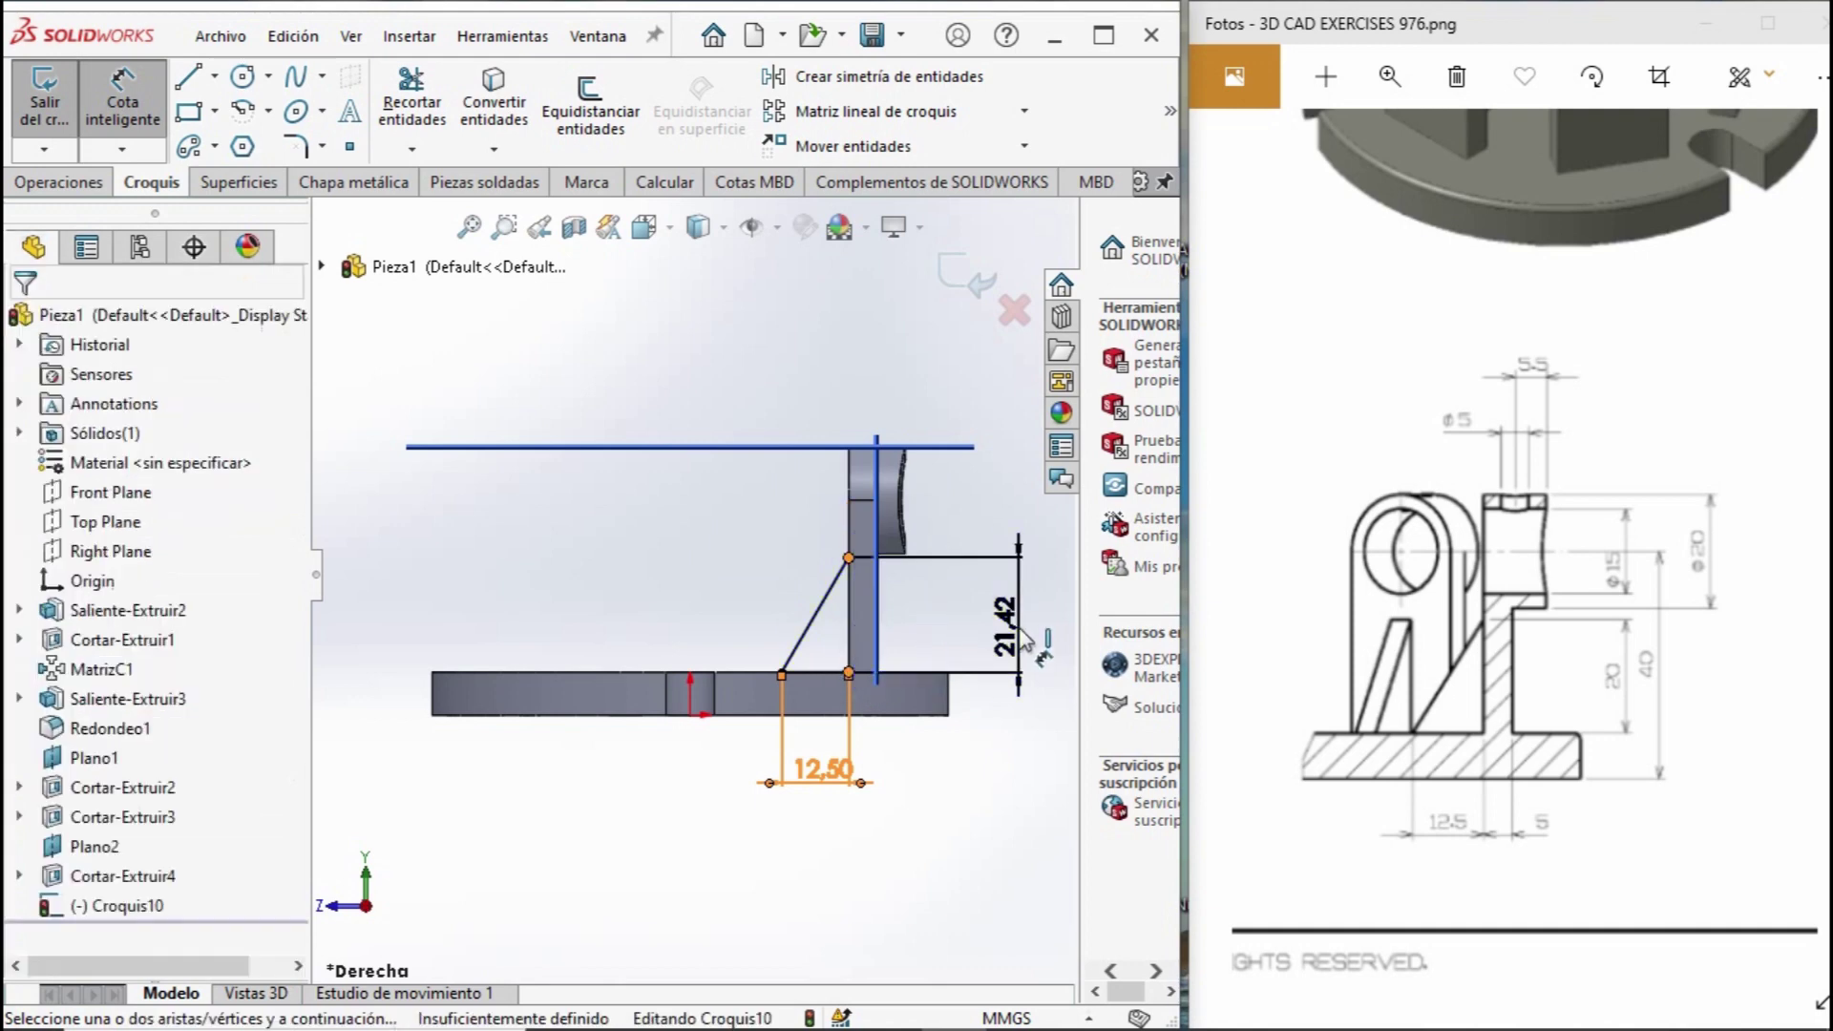
pyautogui.write('20')
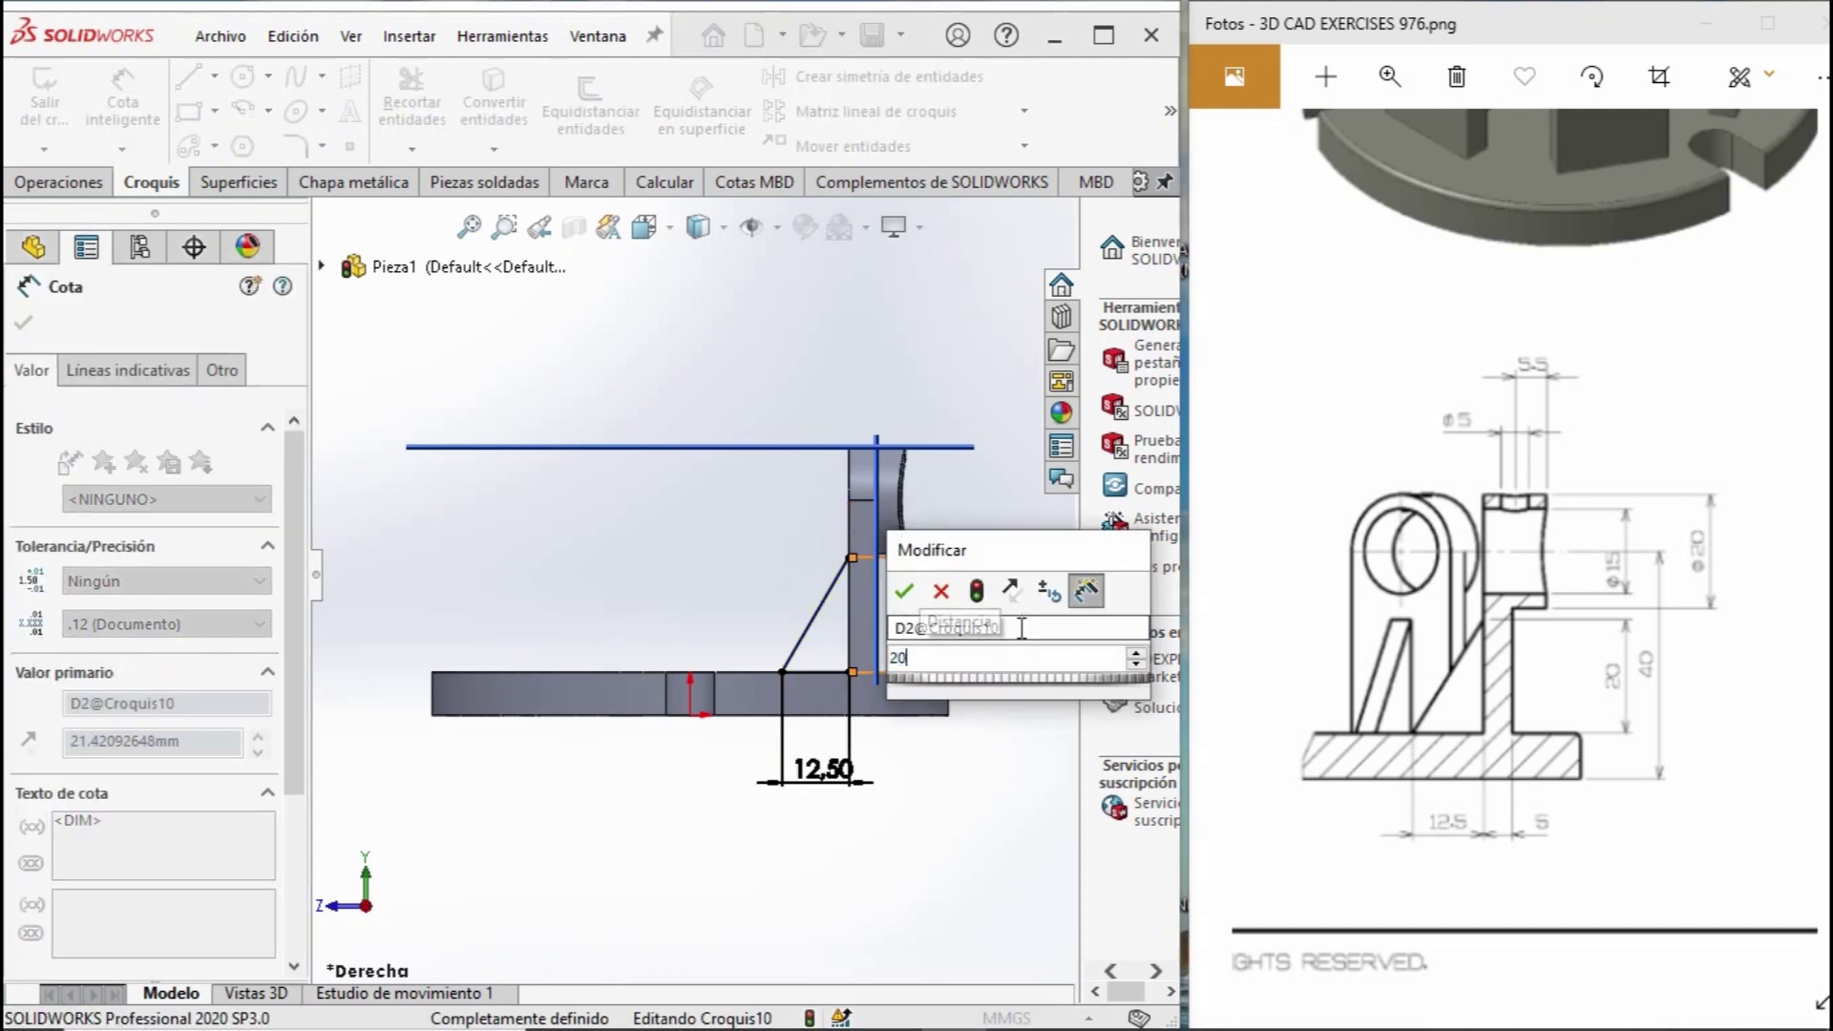
pyautogui.press('Return')
# Trim away the extra horizontal segment, leaving only the slanted rib line.
pyautogui.click(412, 95)
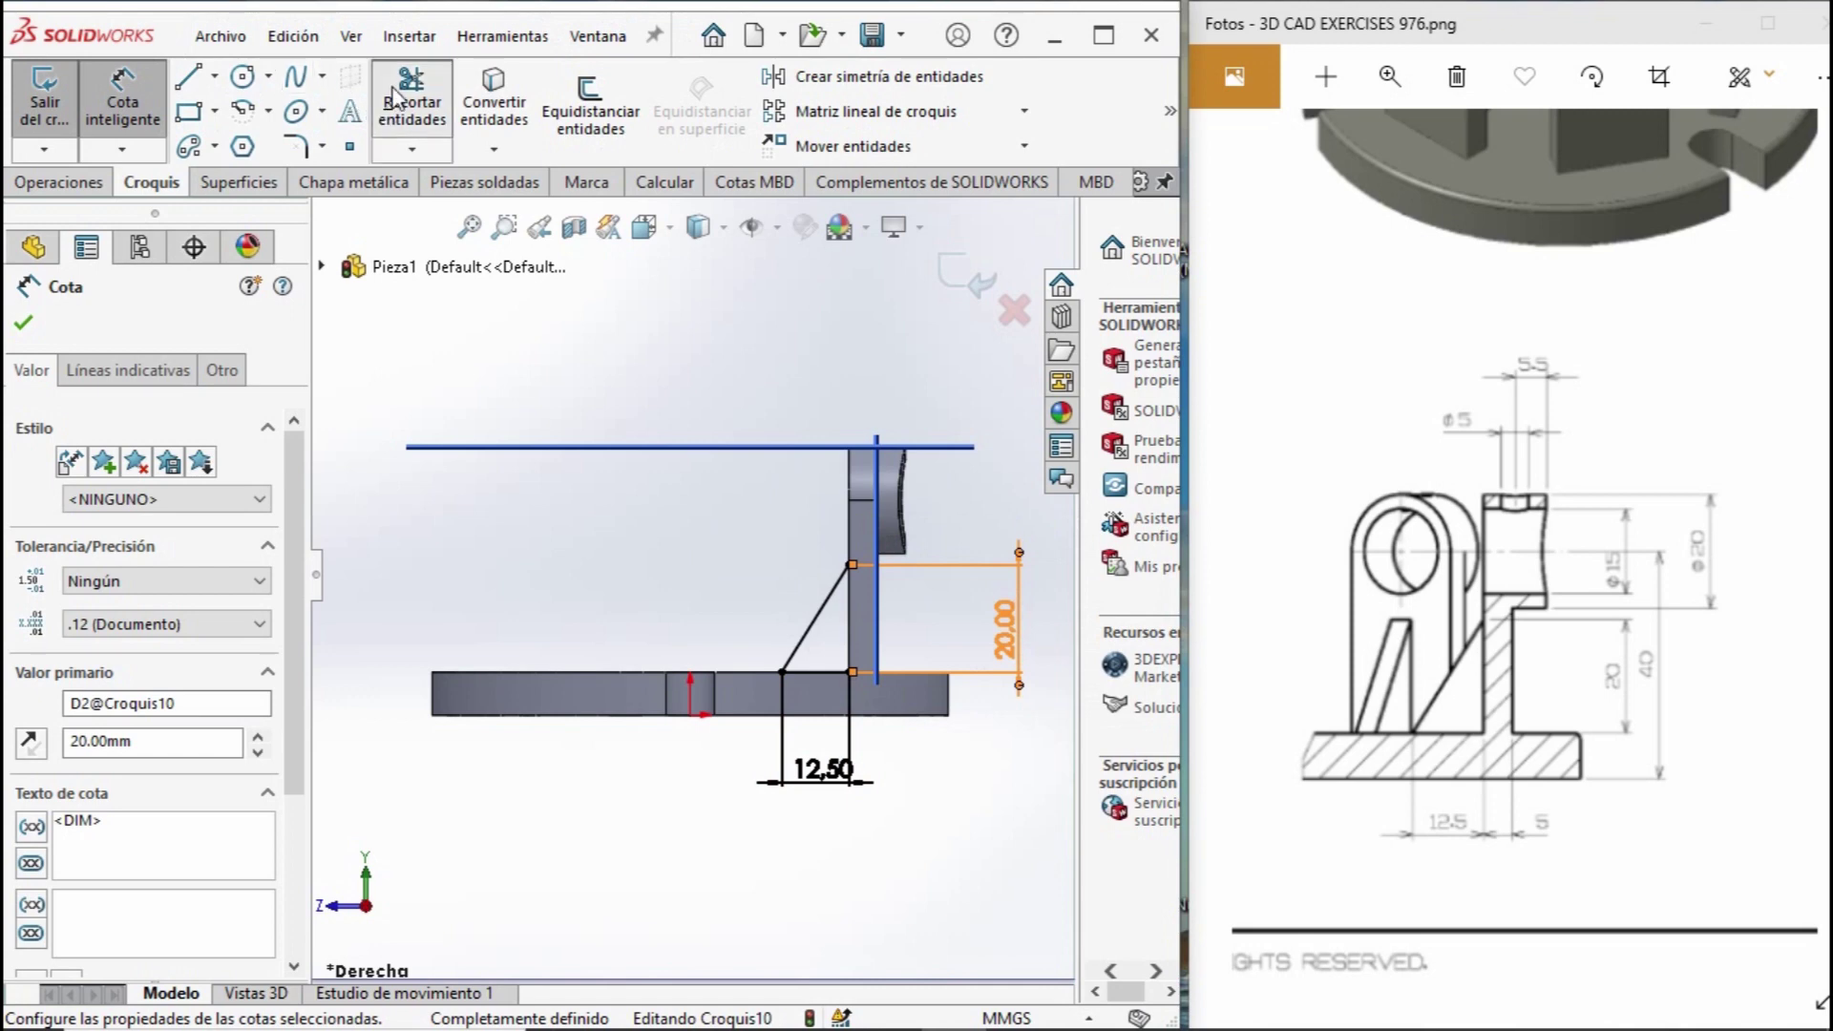
pyautogui.moveTo(827, 730); pyautogui.dragTo(832, 649)
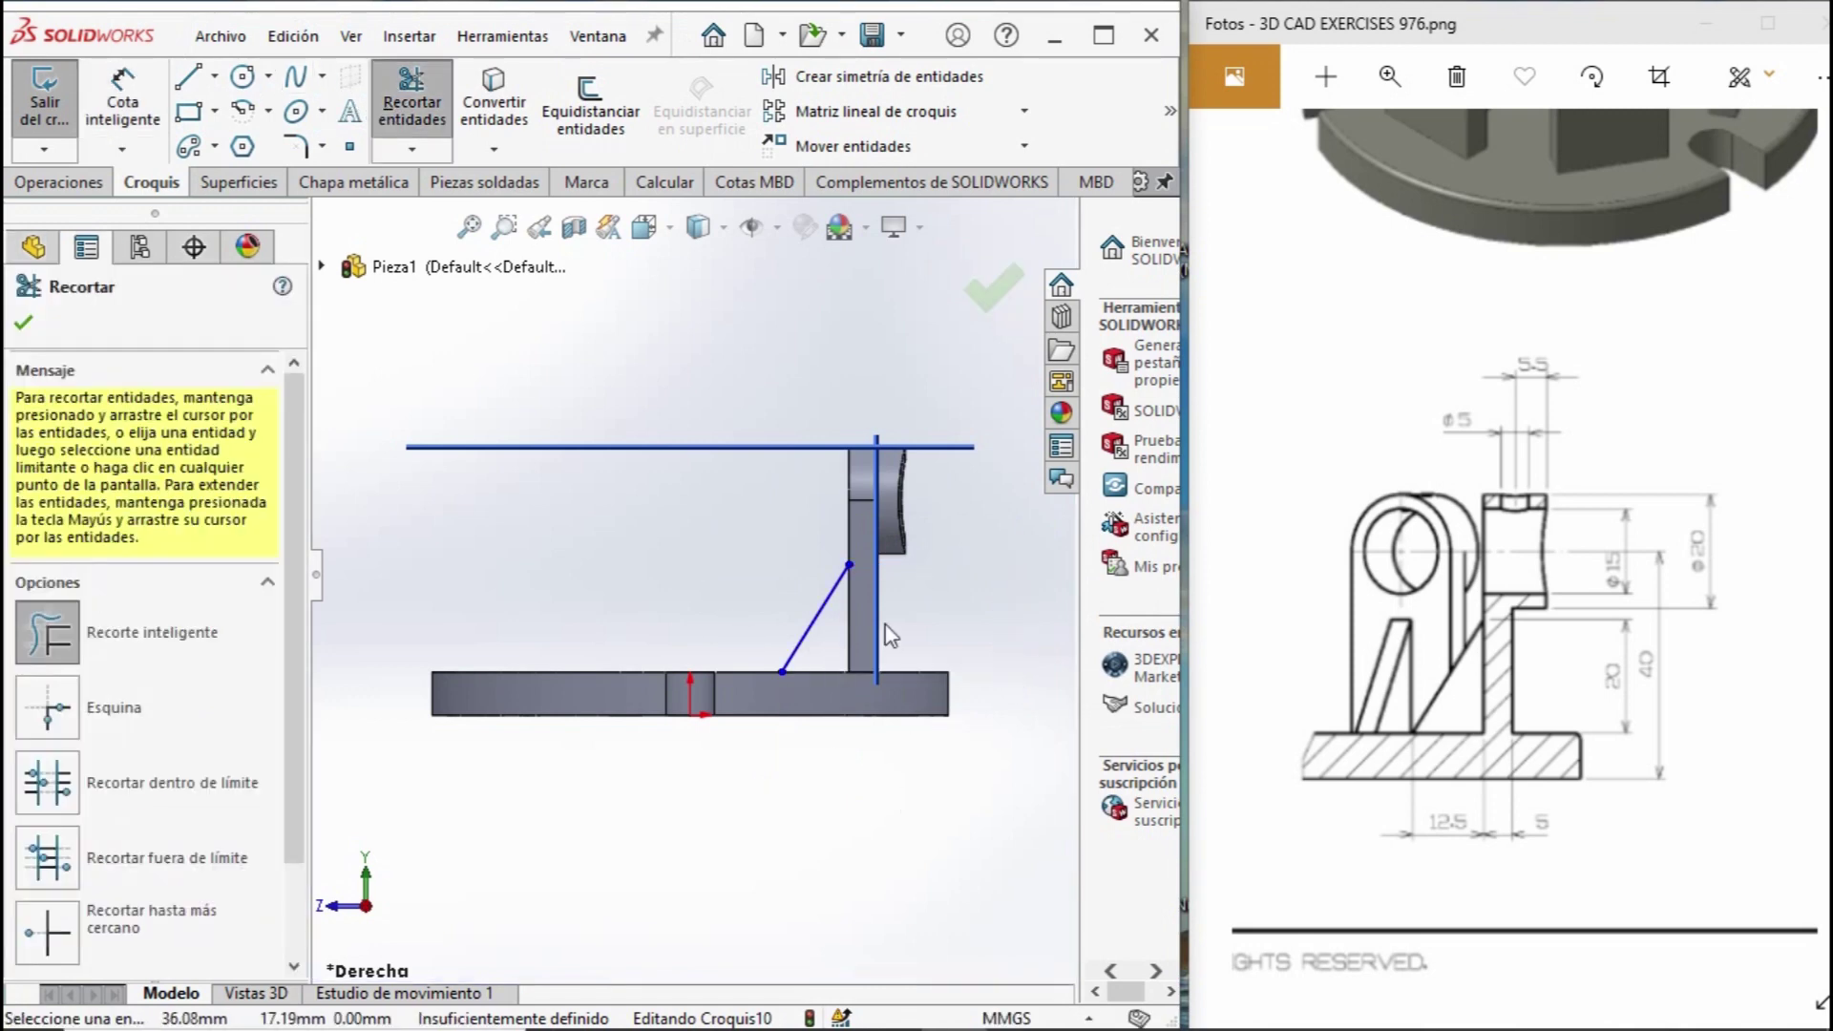
pyautogui.moveTo(833, 649); pyautogui.dragTo(766, 615, button='middle')
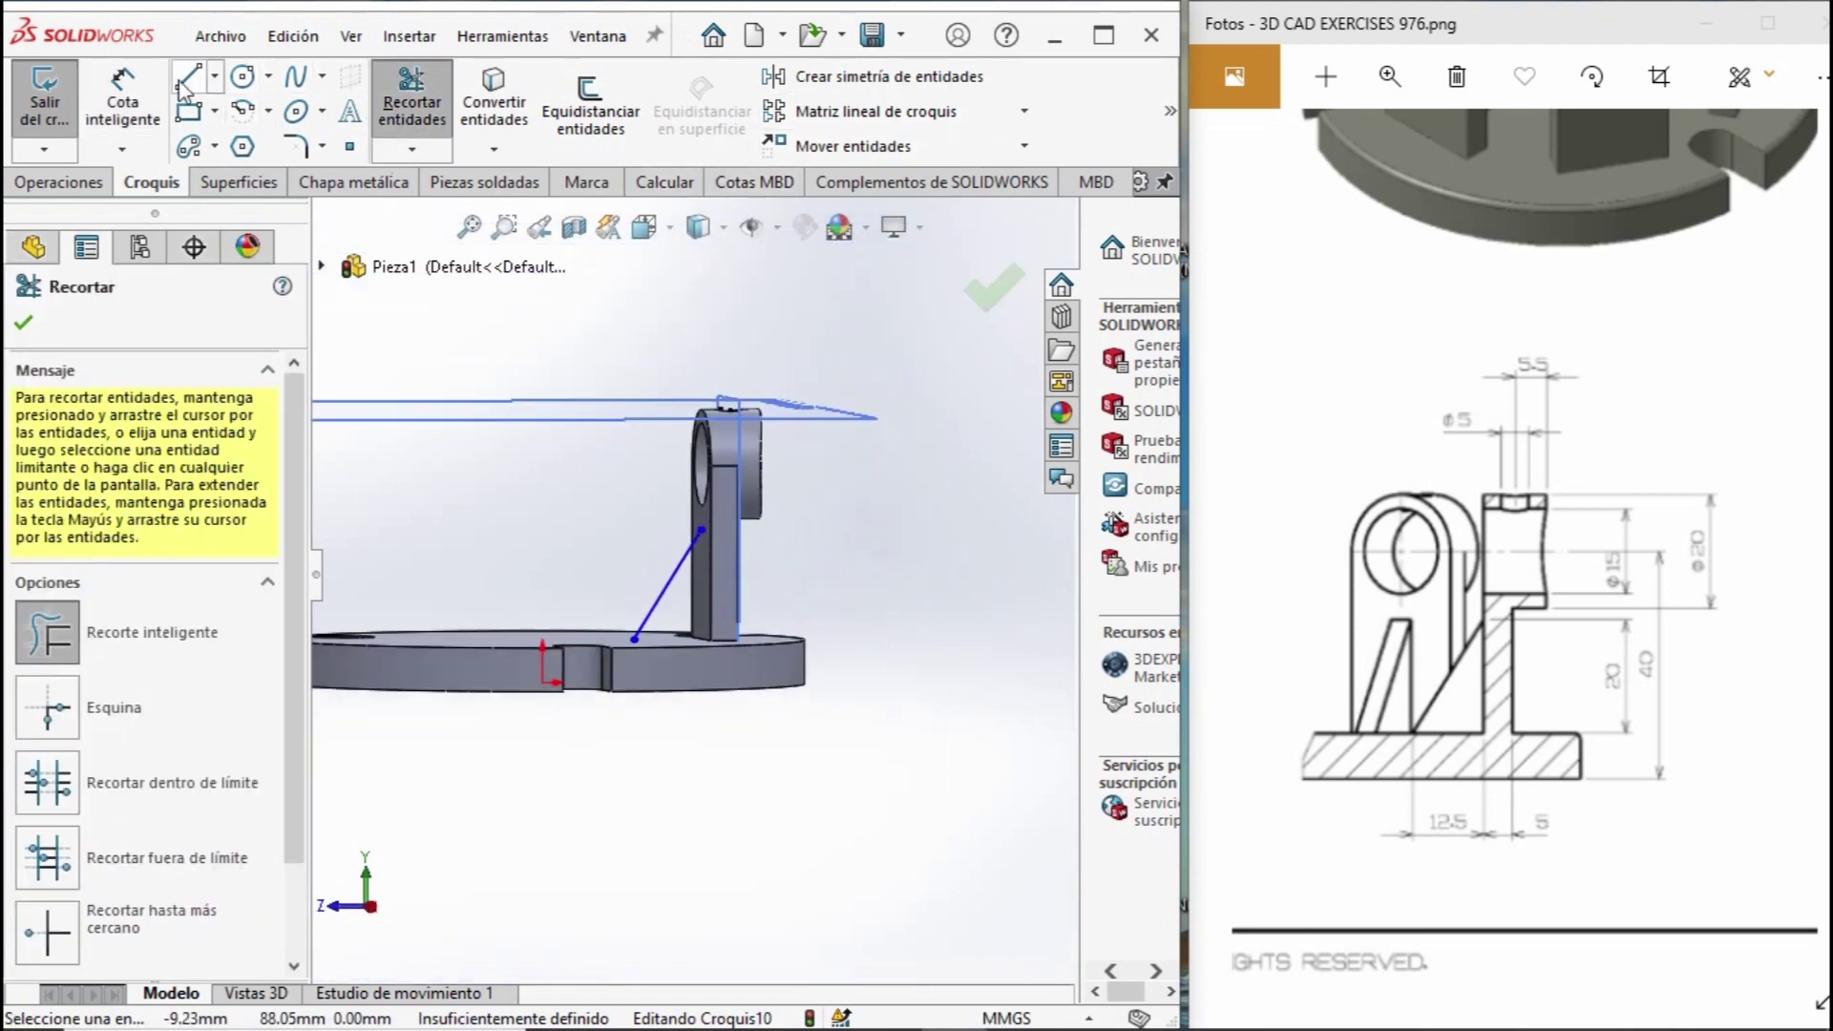
pyautogui.click(61, 184)
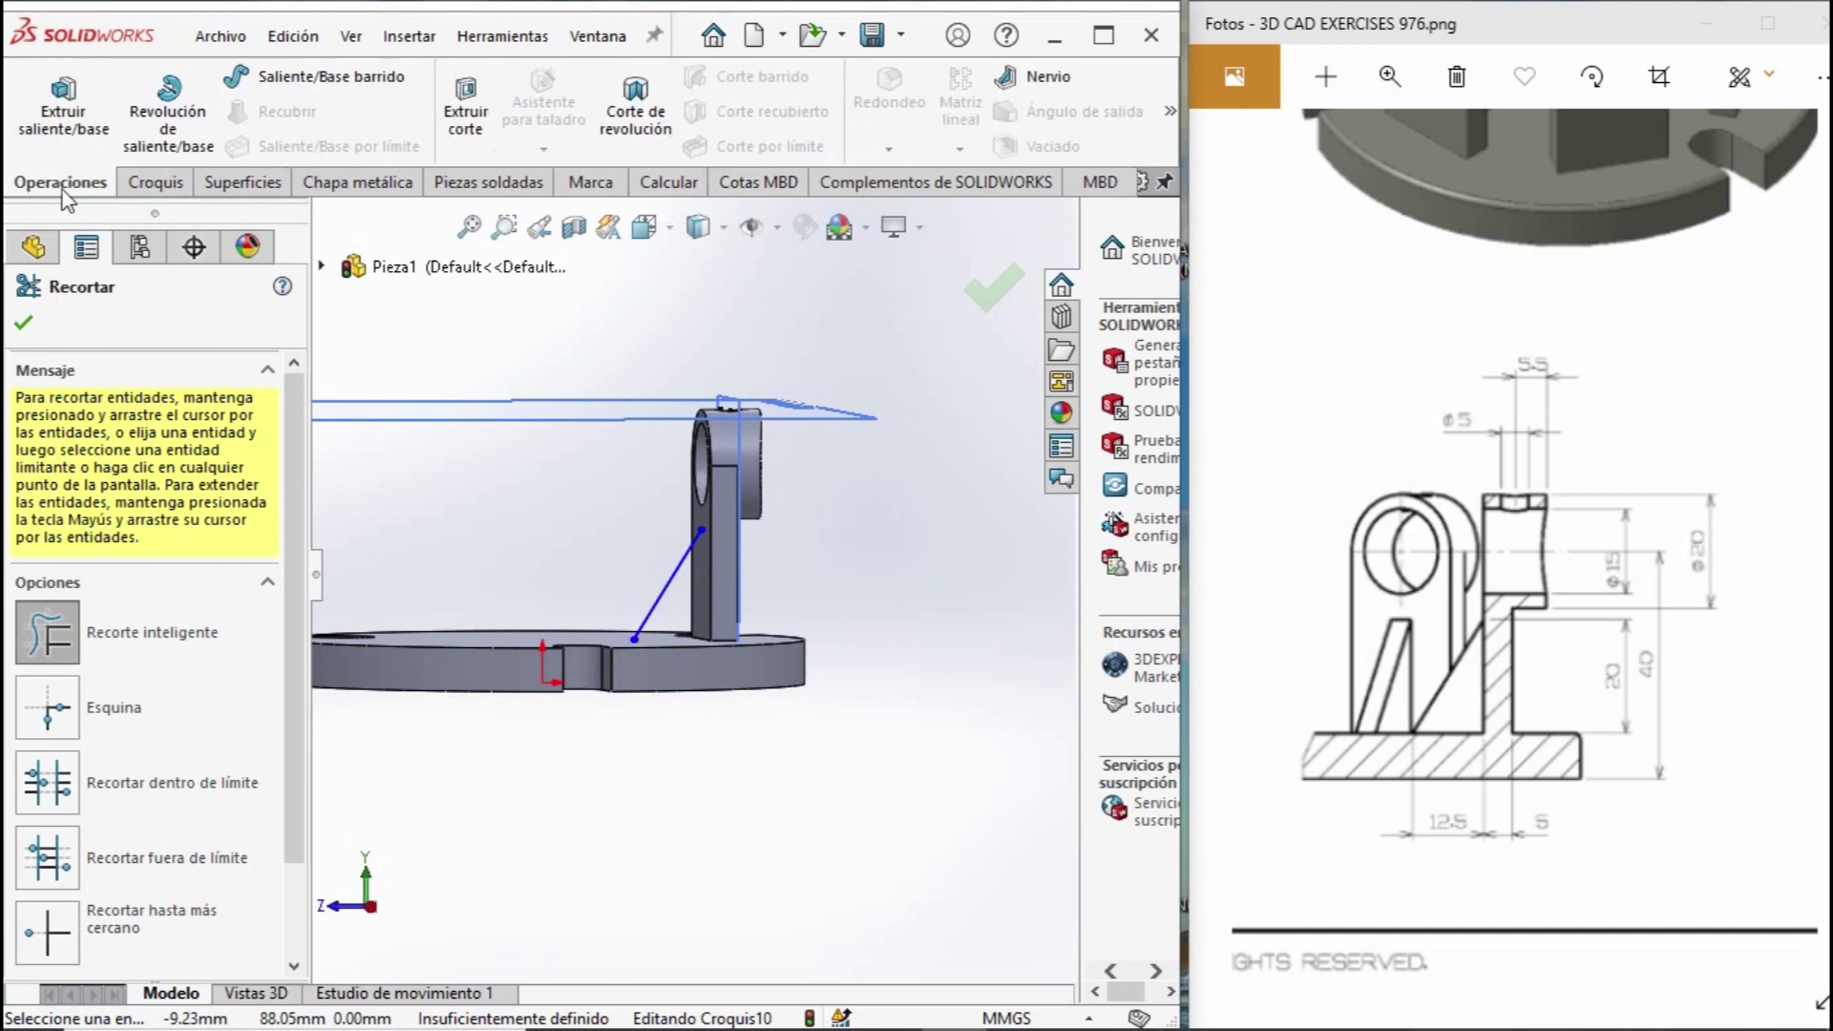
# Create rib Nervio1 from the diagonal line at 4 mm thickness, then select Plano2.
pyautogui.click(1048, 76)
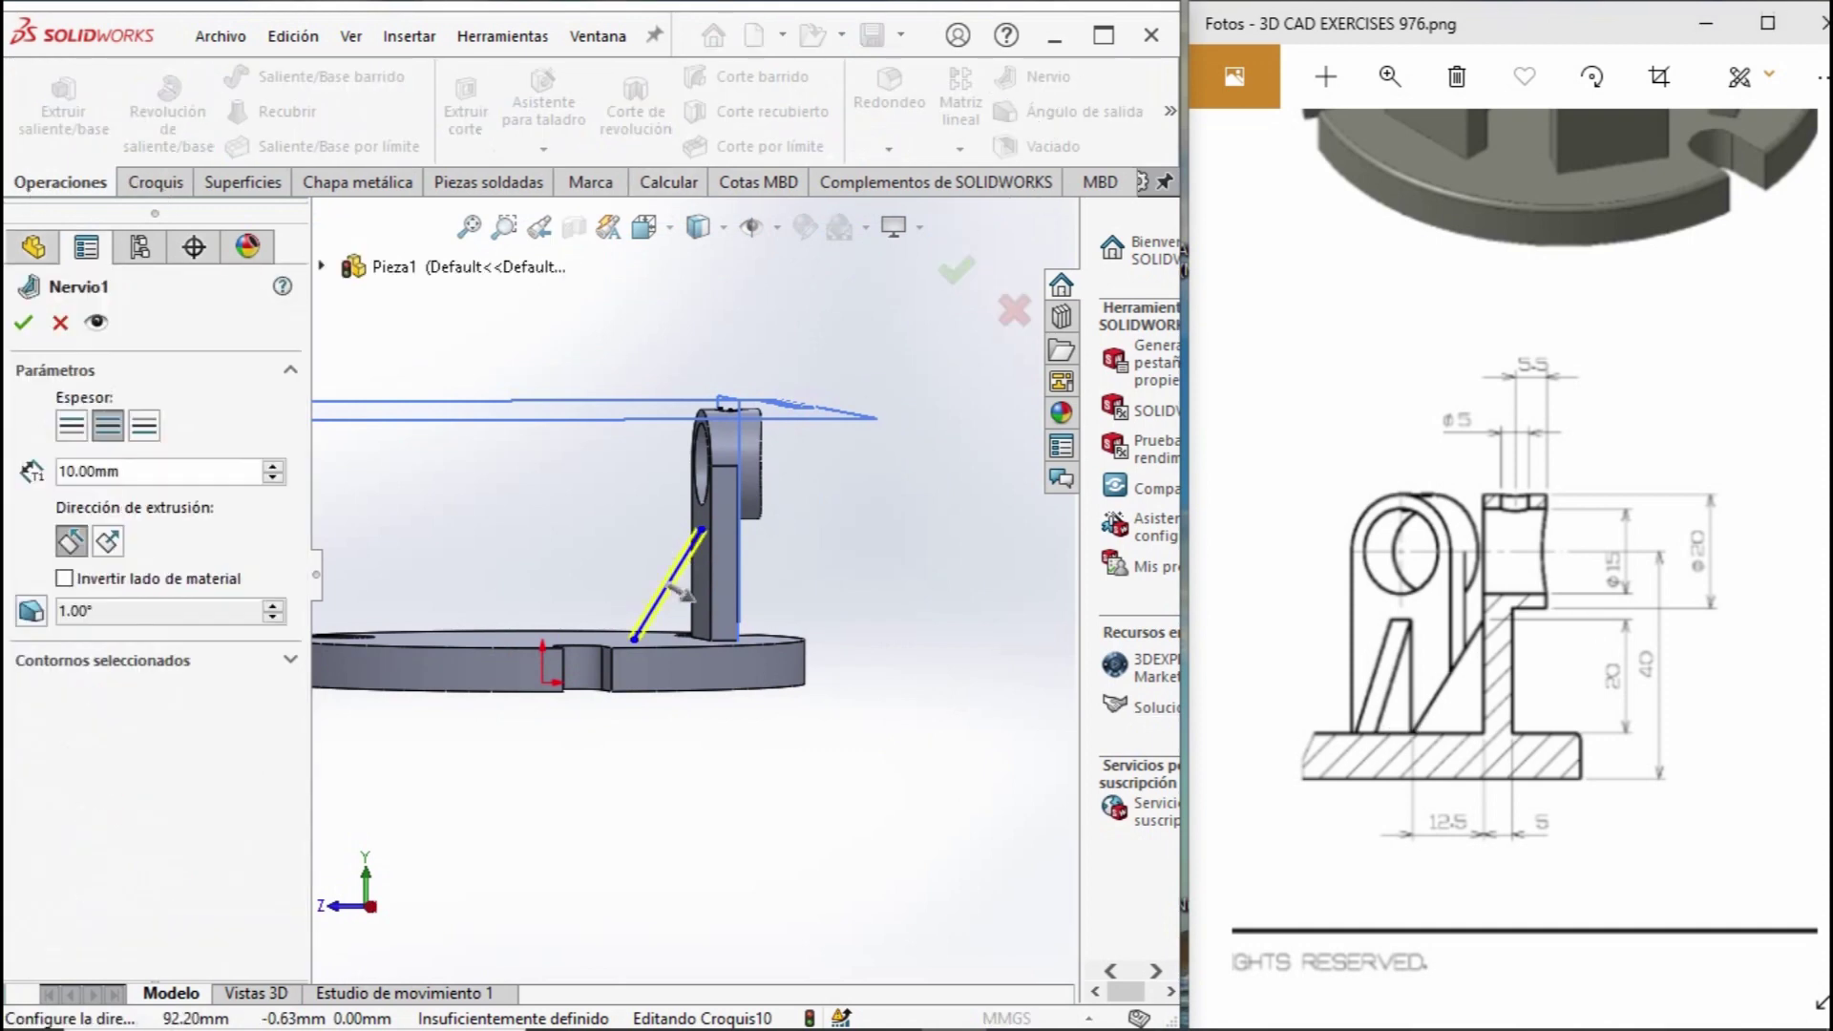
pyautogui.scroll(5, 1524, 544)
pyautogui.scroll(2, 1524, 544)
pyautogui.doubleClick(138, 471)
pyautogui.write('4')
pyautogui.press('Return')
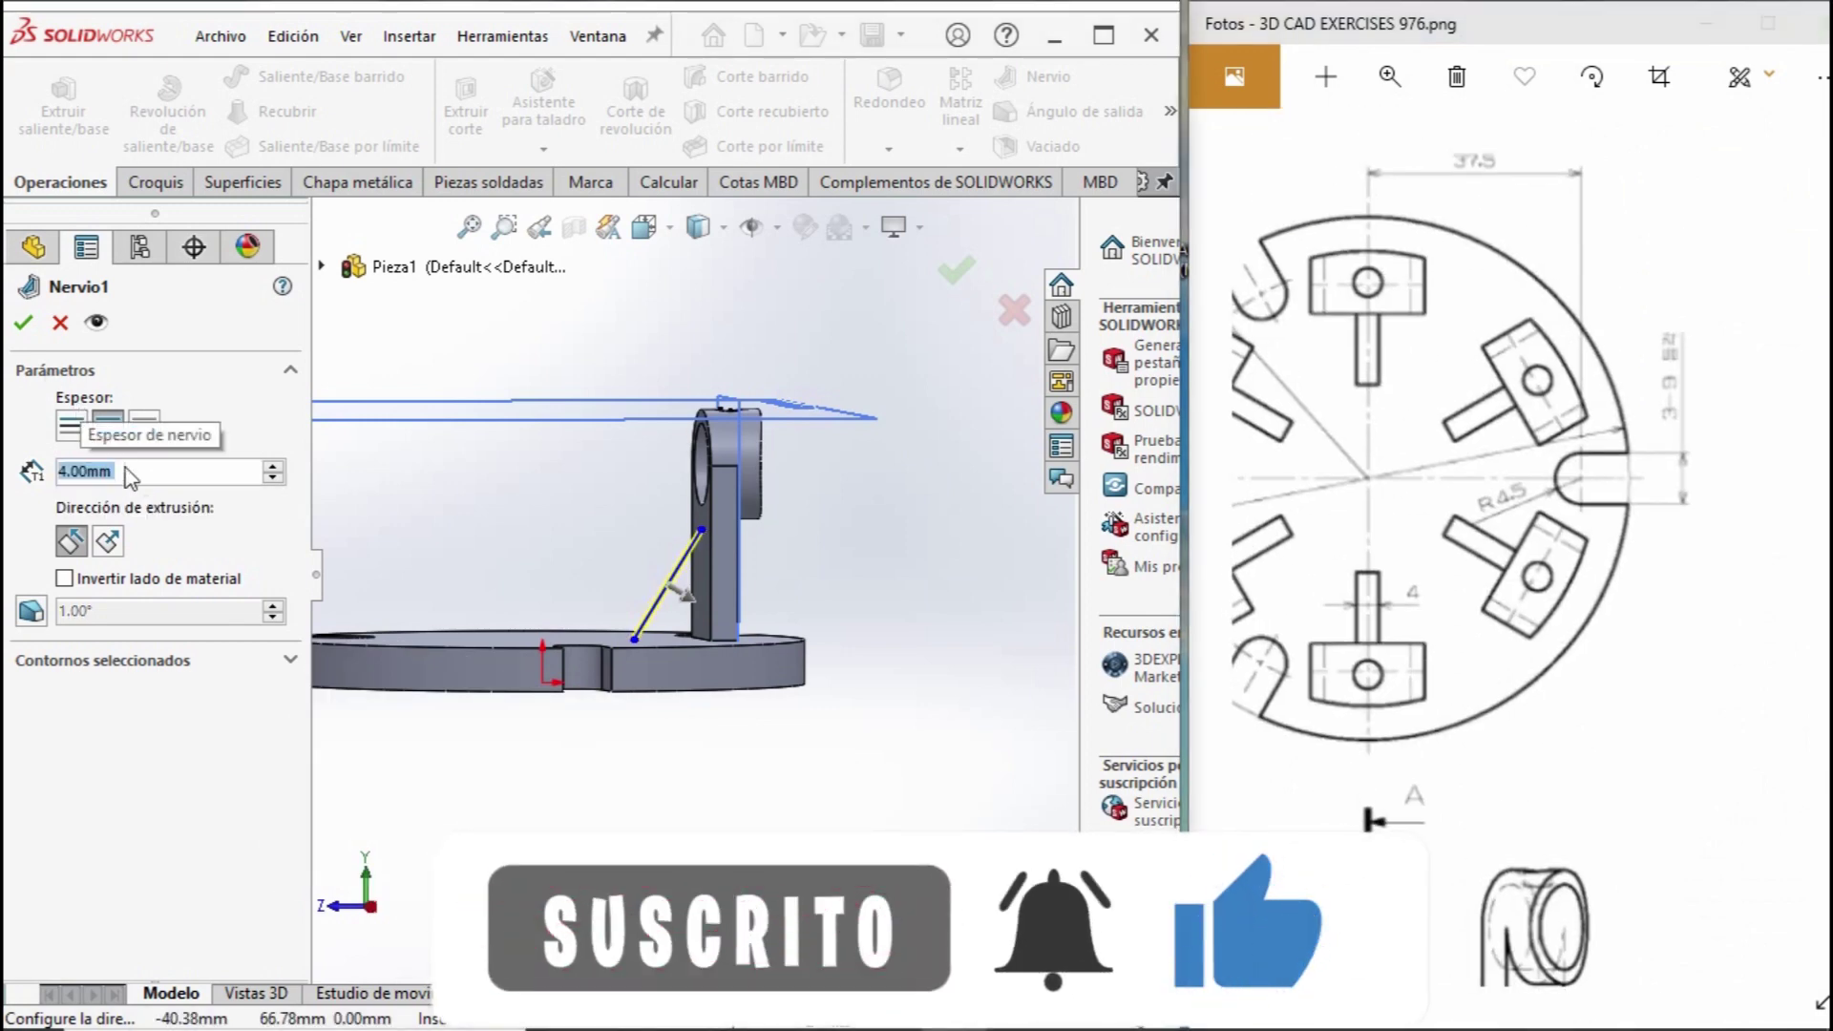
pyautogui.click(24, 323)
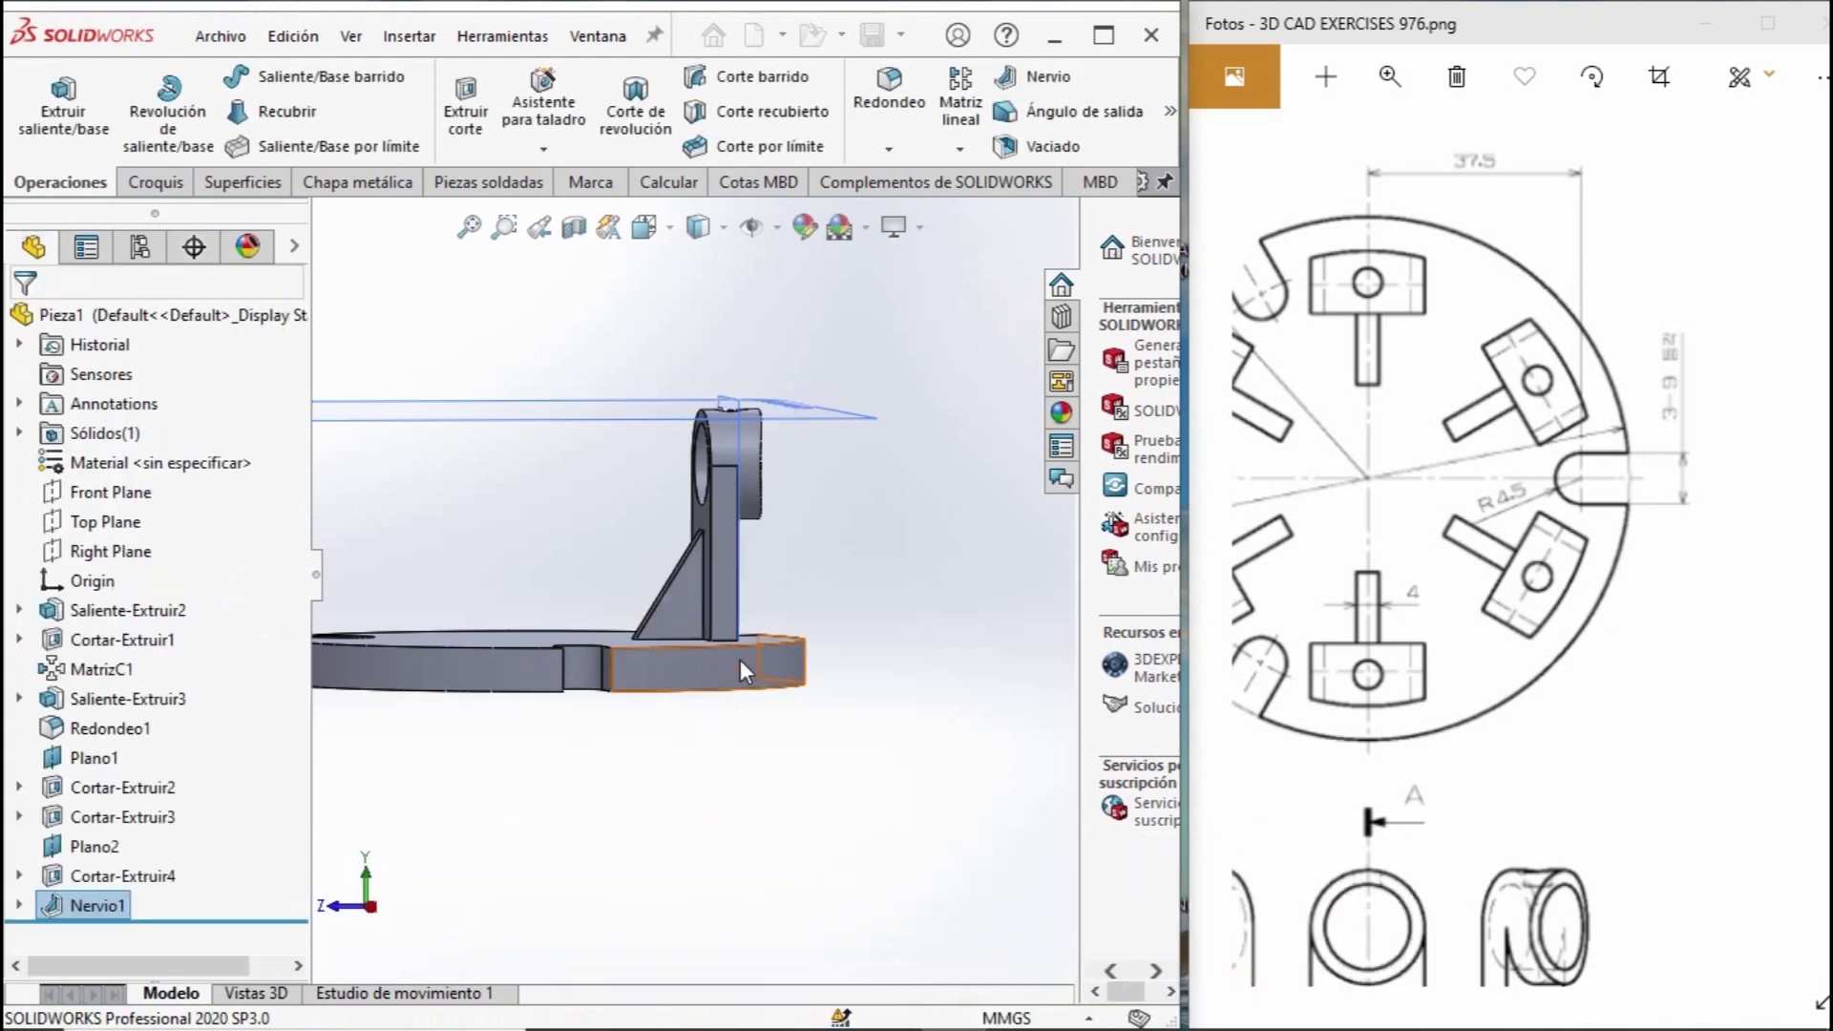
pyautogui.click(810, 506)
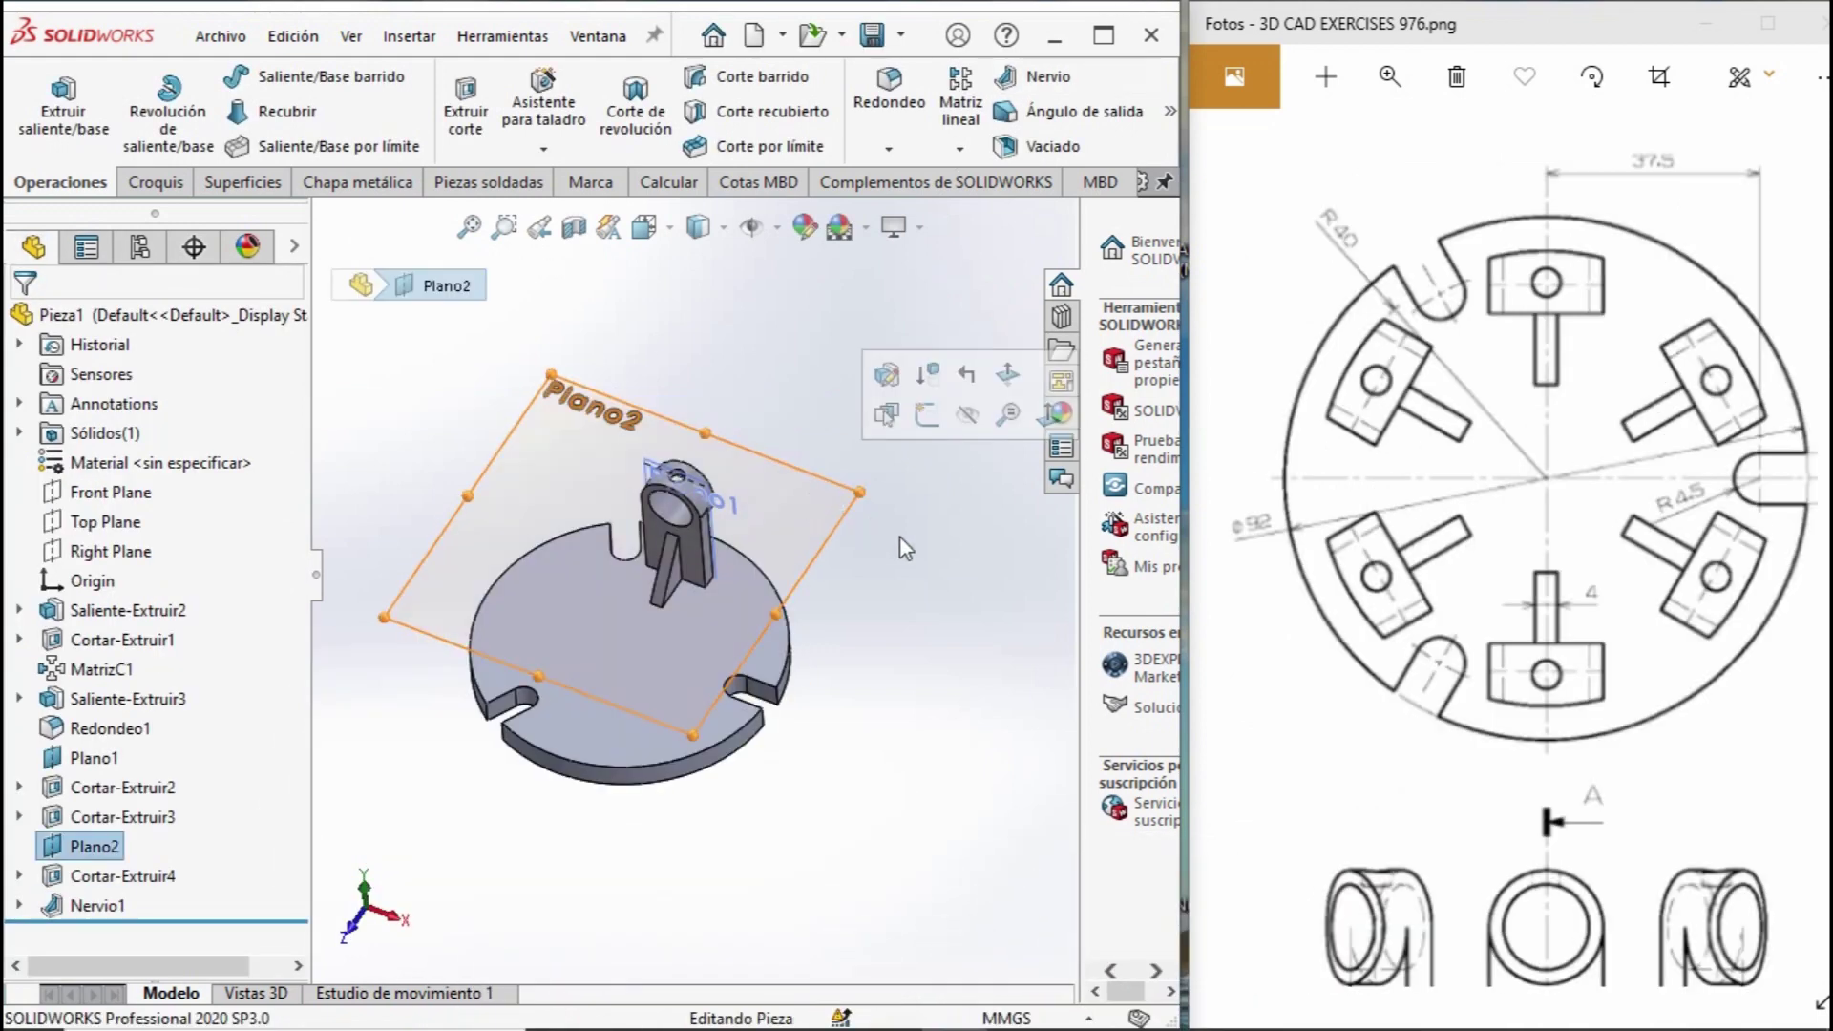
pyautogui.rightClick(802, 488)
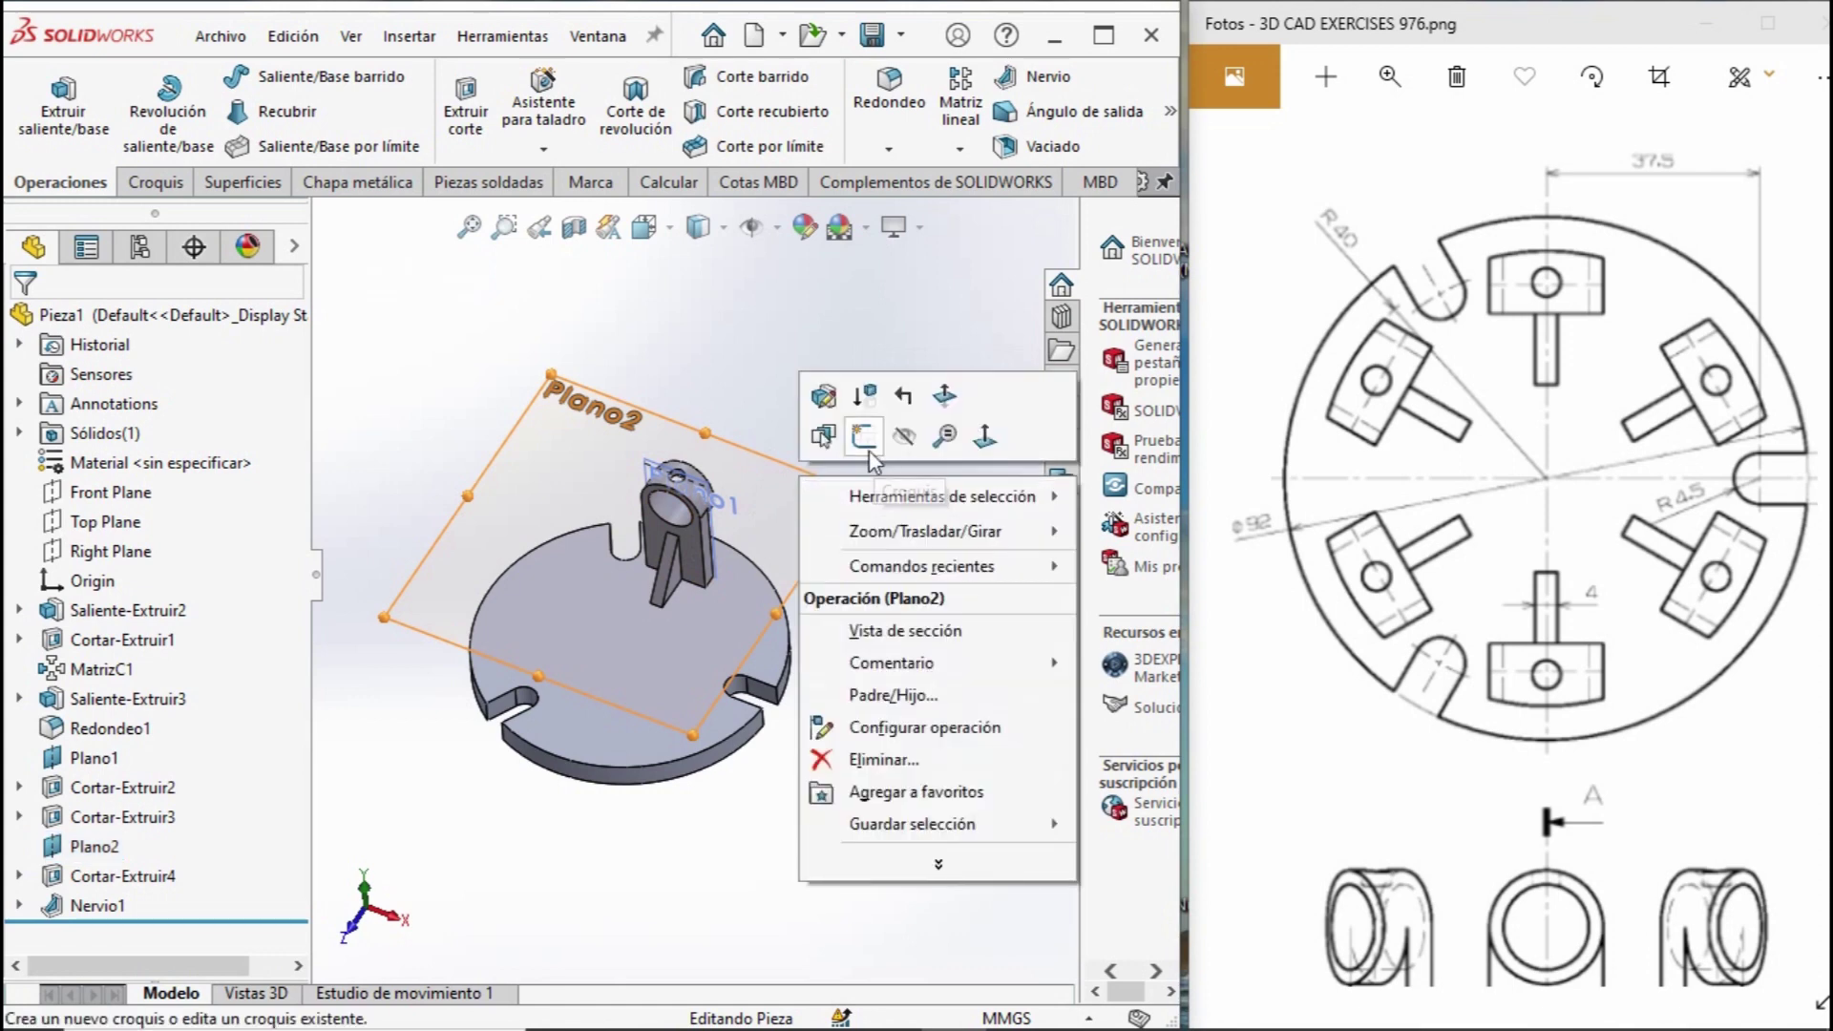
pyautogui.click(898, 433)
pyautogui.click(961, 148)
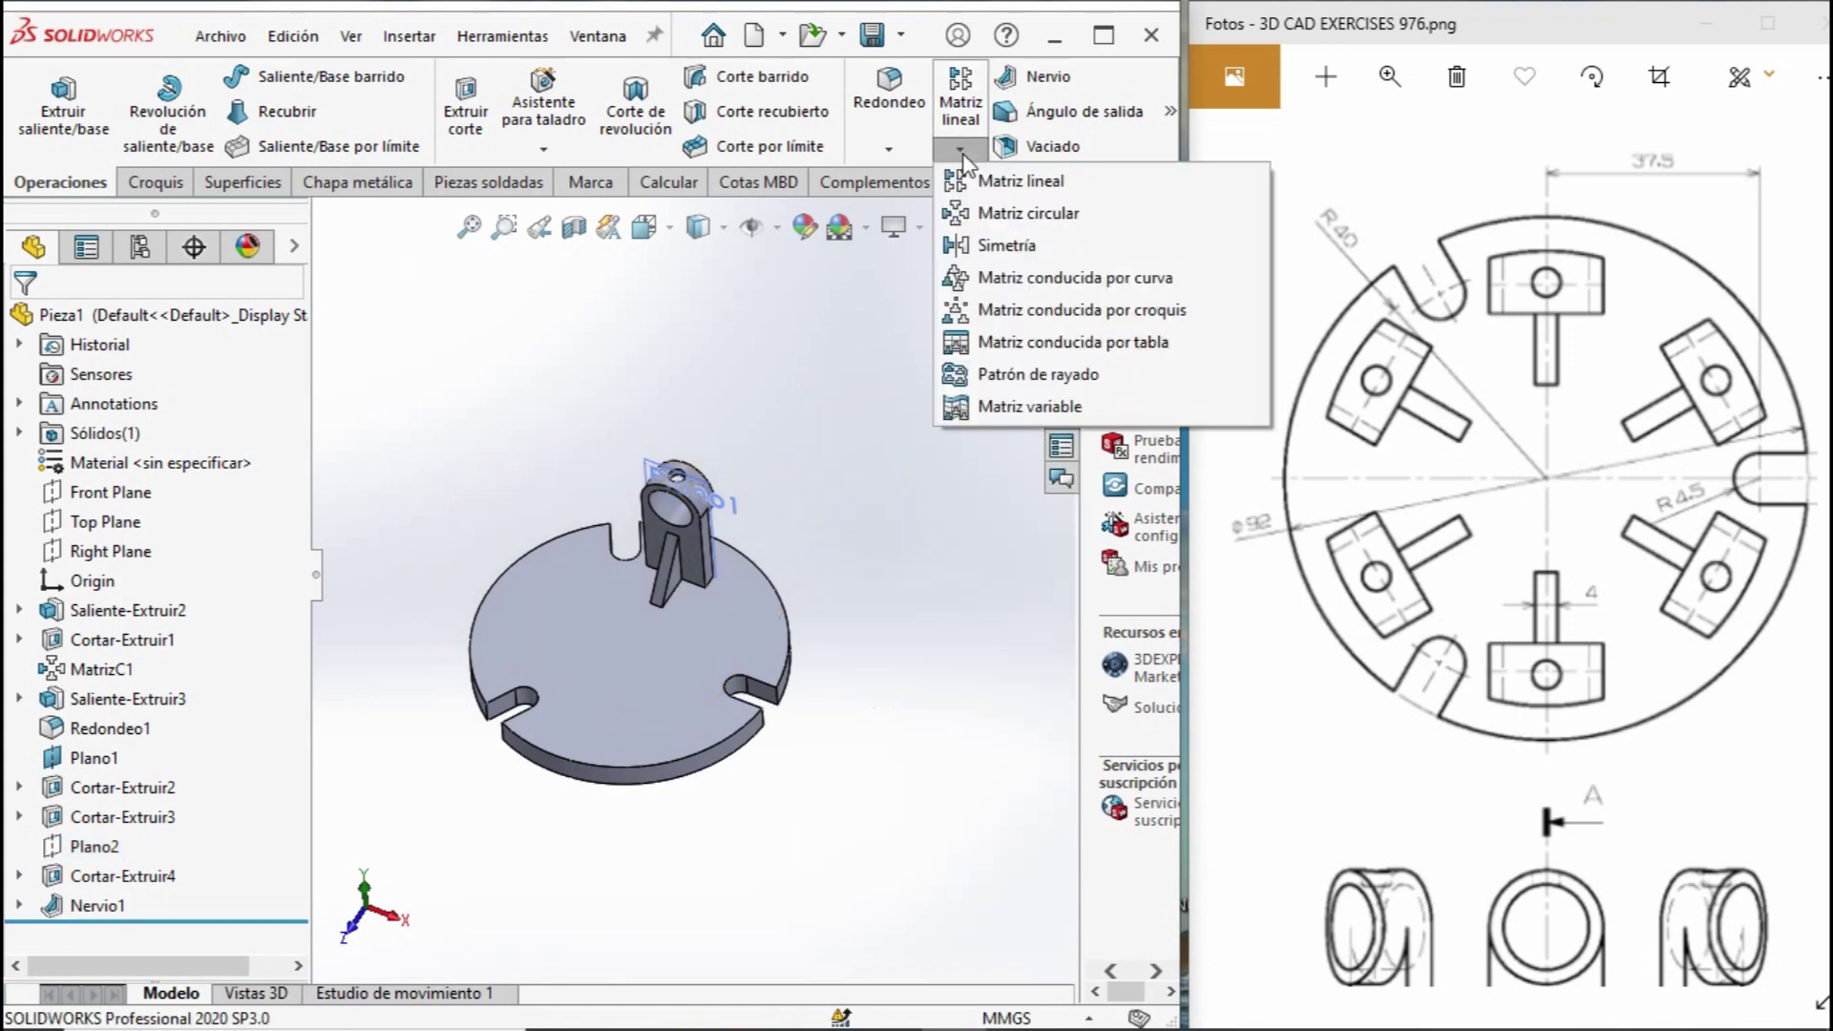
pyautogui.click(971, 214)
pyautogui.scroll(-2, 690, 541)
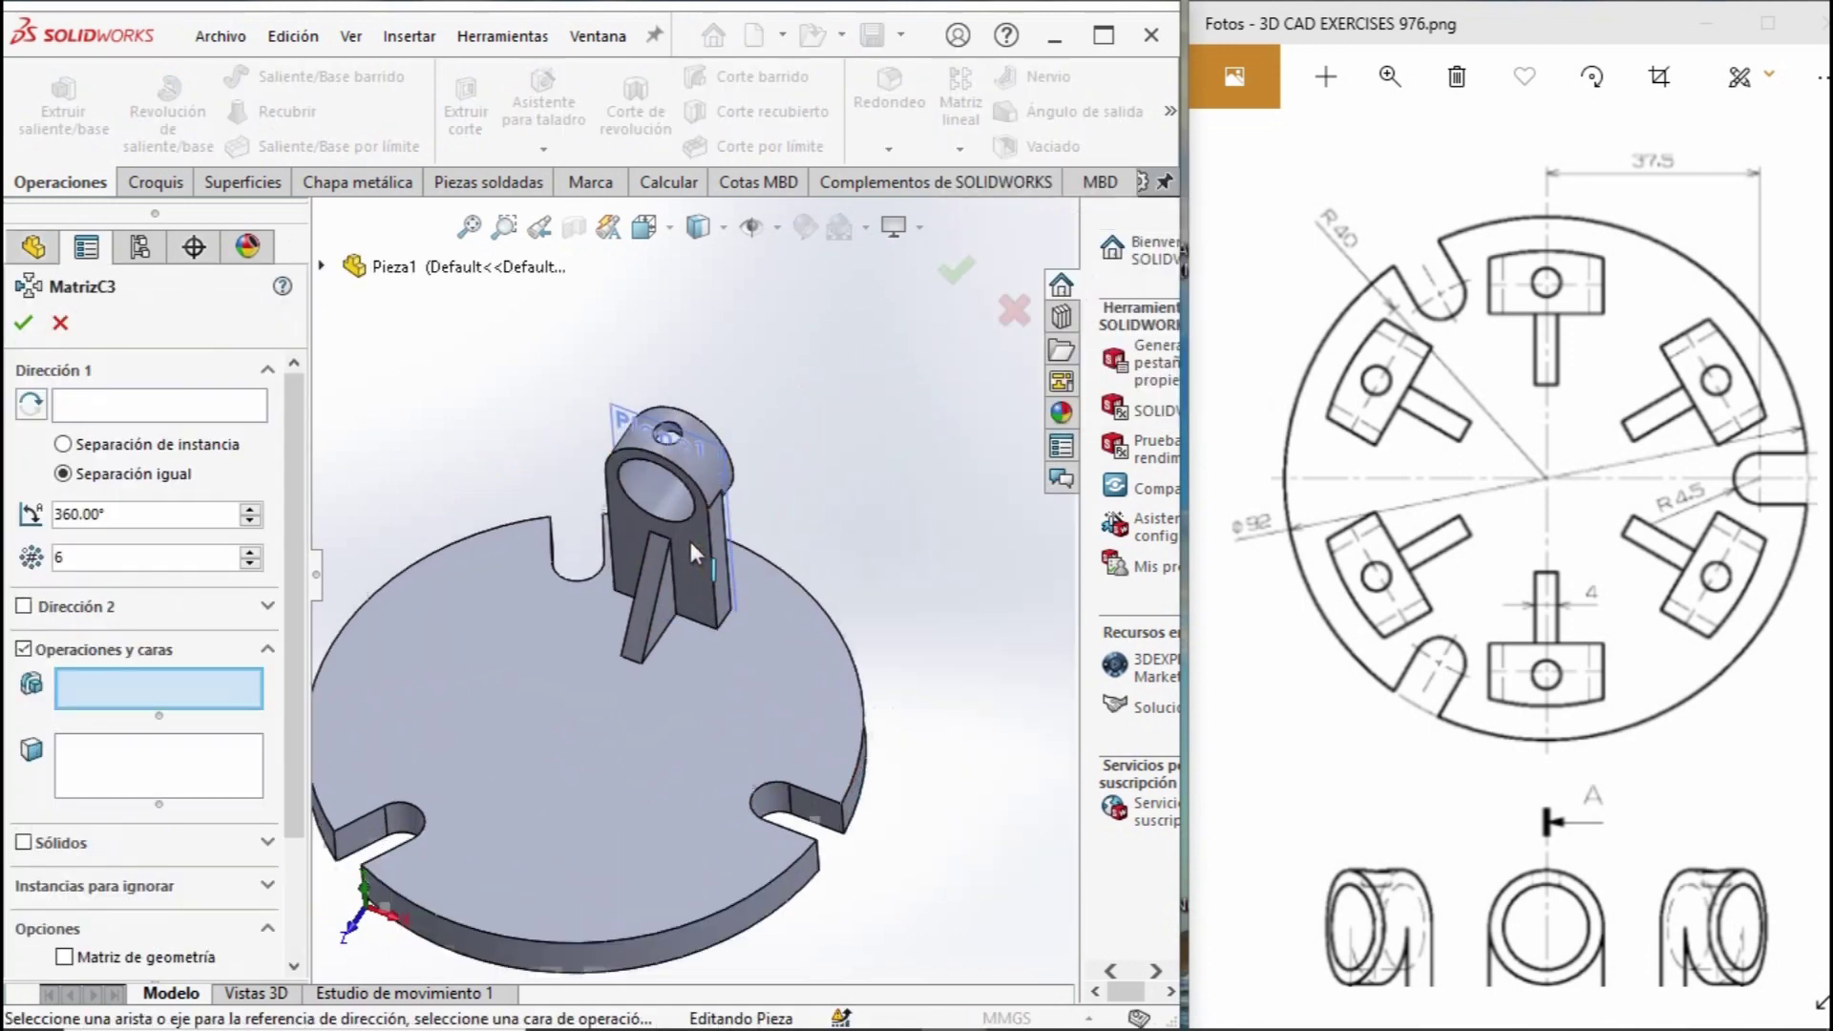
pyautogui.scroll(-2, 639, 562)
pyautogui.click(122, 408)
pyautogui.click(833, 630)
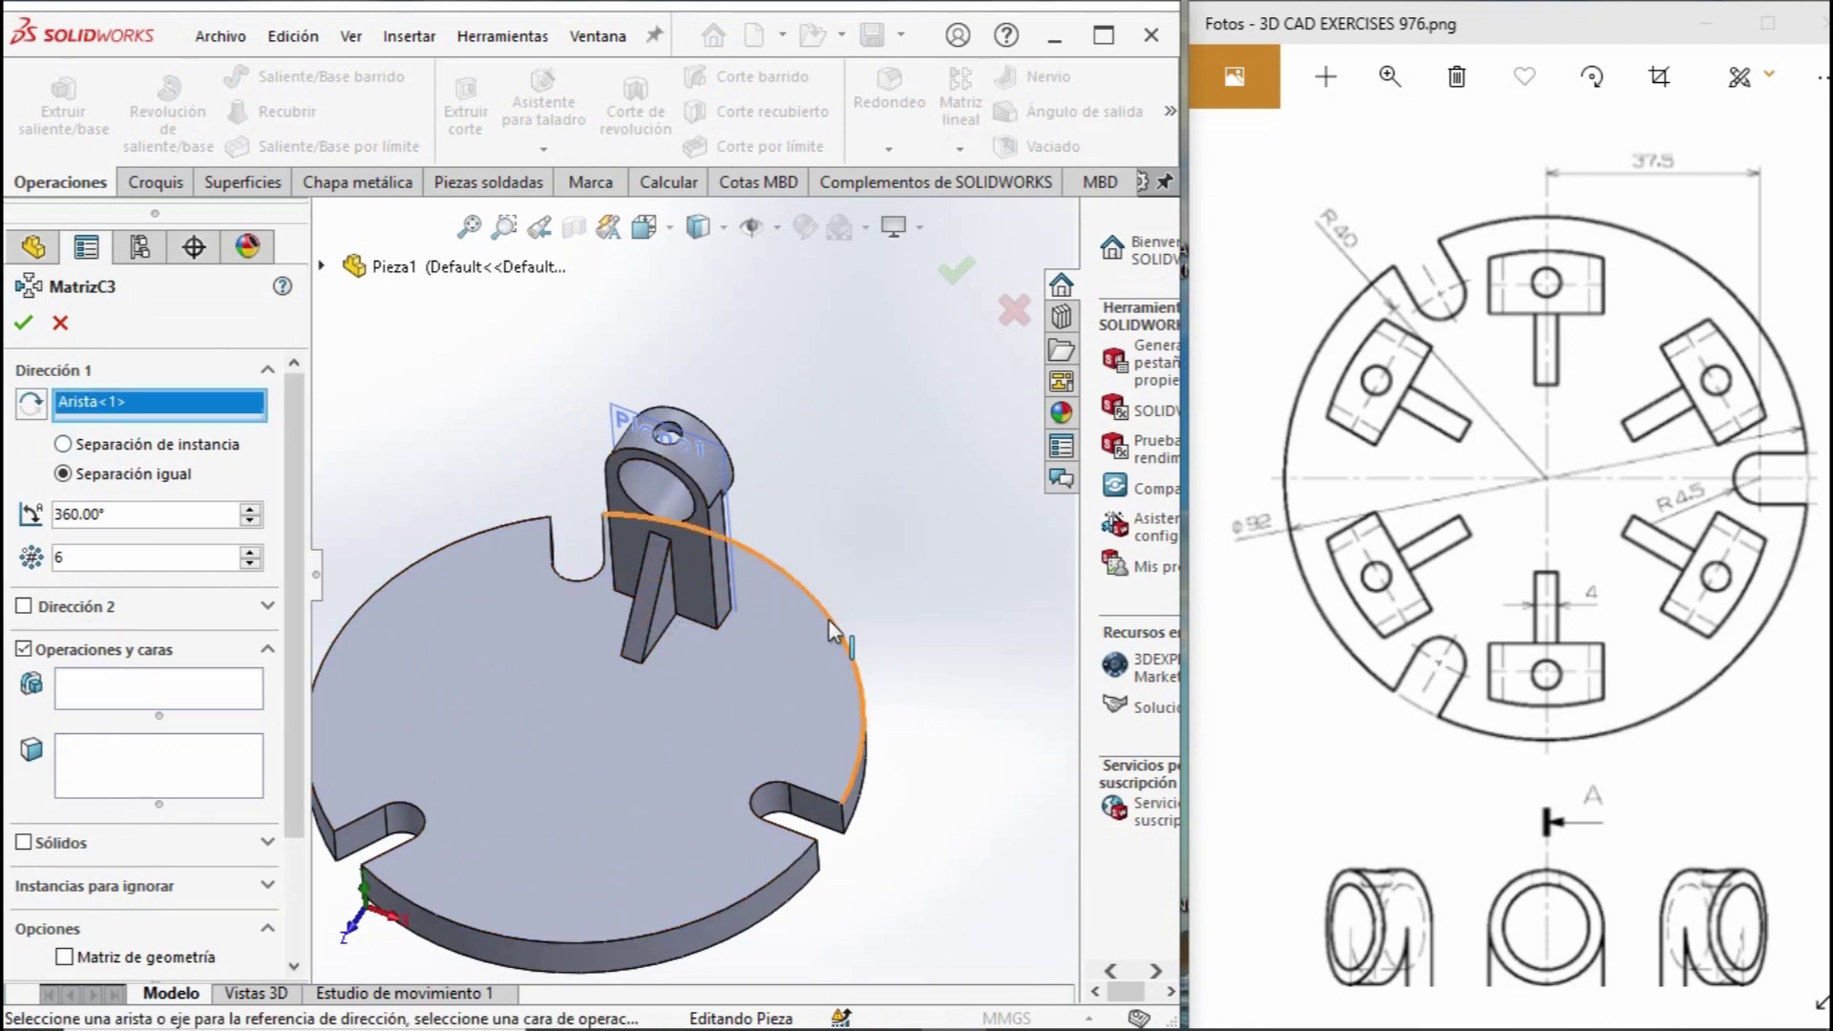
pyautogui.click(105, 694)
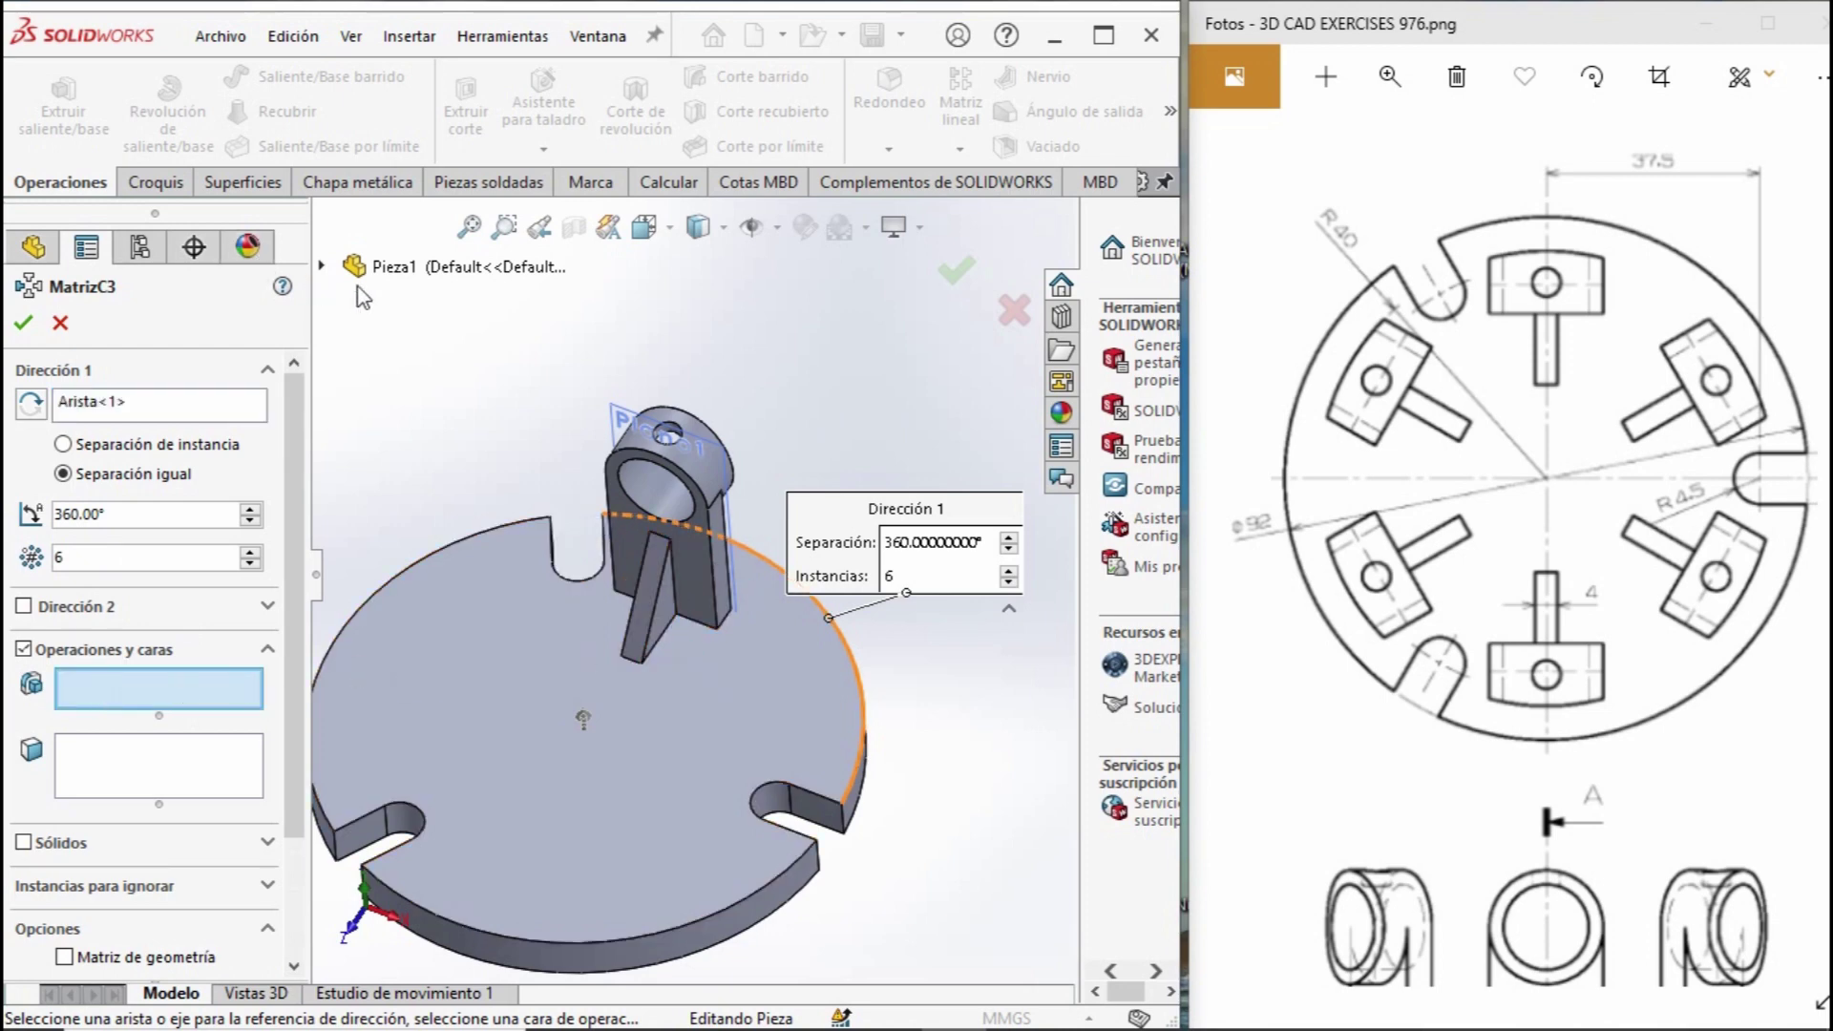
pyautogui.click(323, 267)
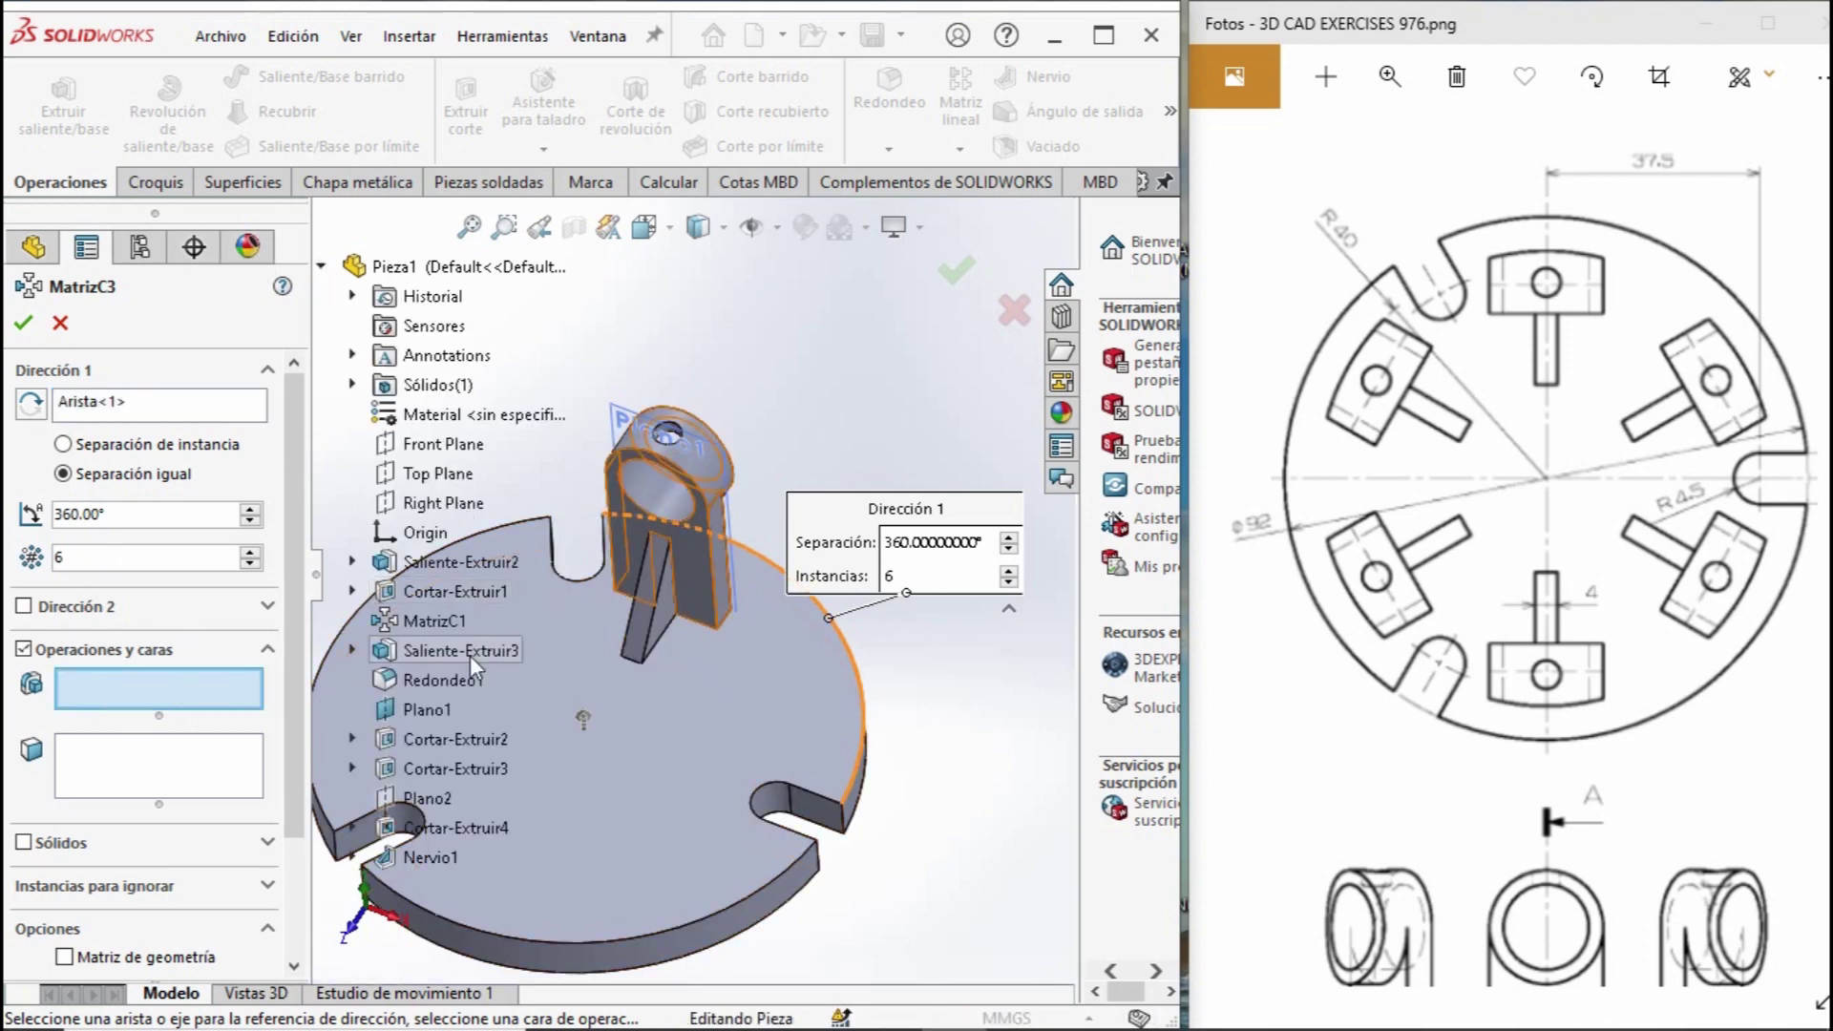
pyautogui.click(645, 612)
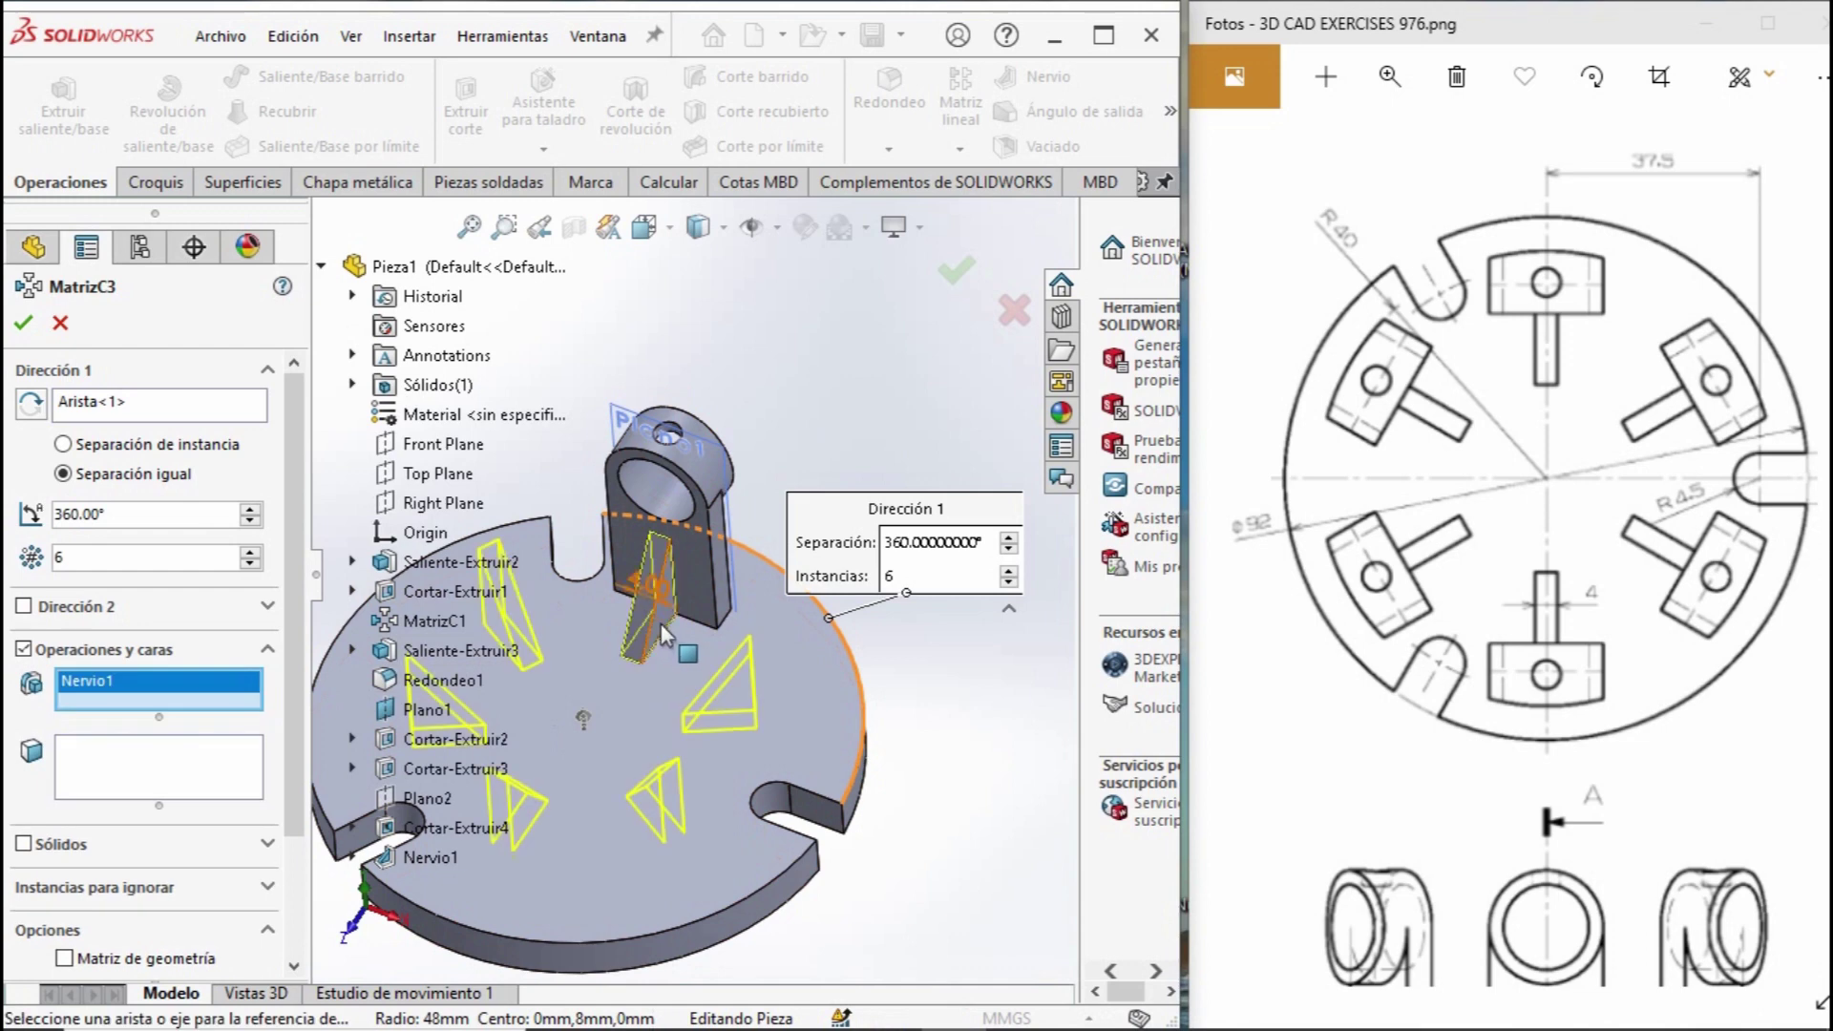
pyautogui.click(685, 570)
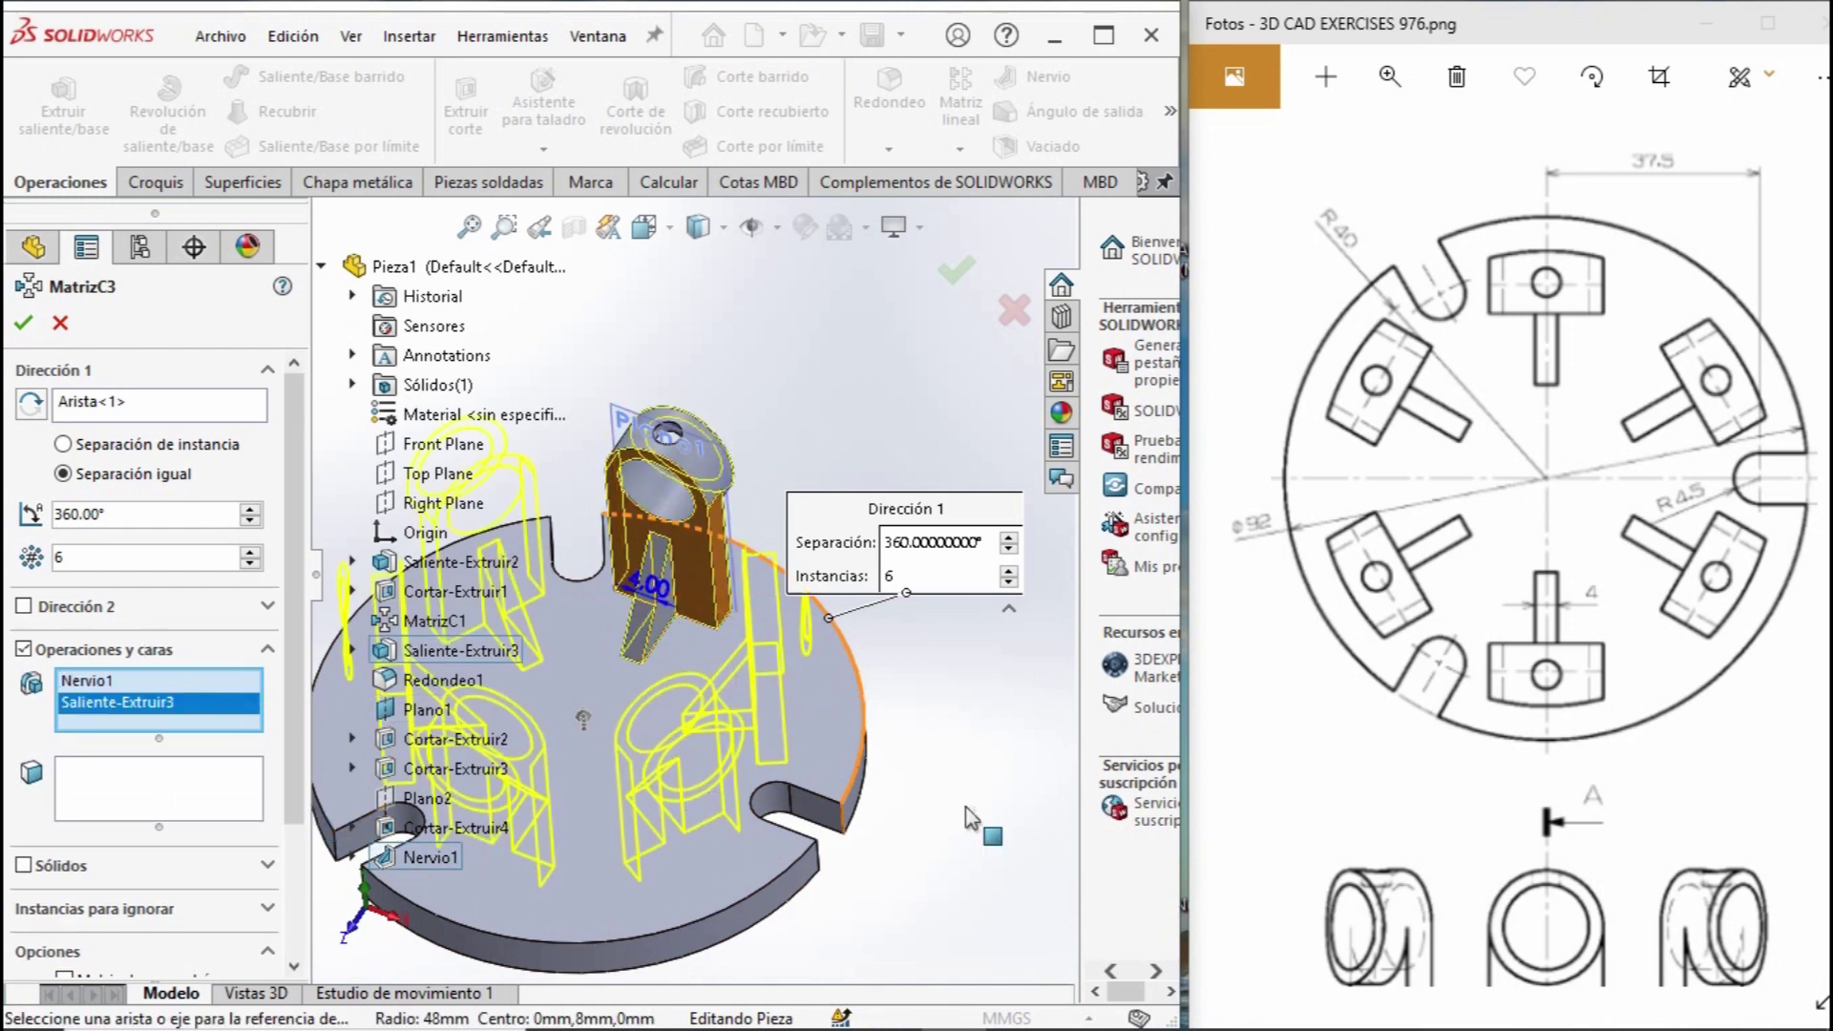
pyautogui.scroll(3, 718, 781)
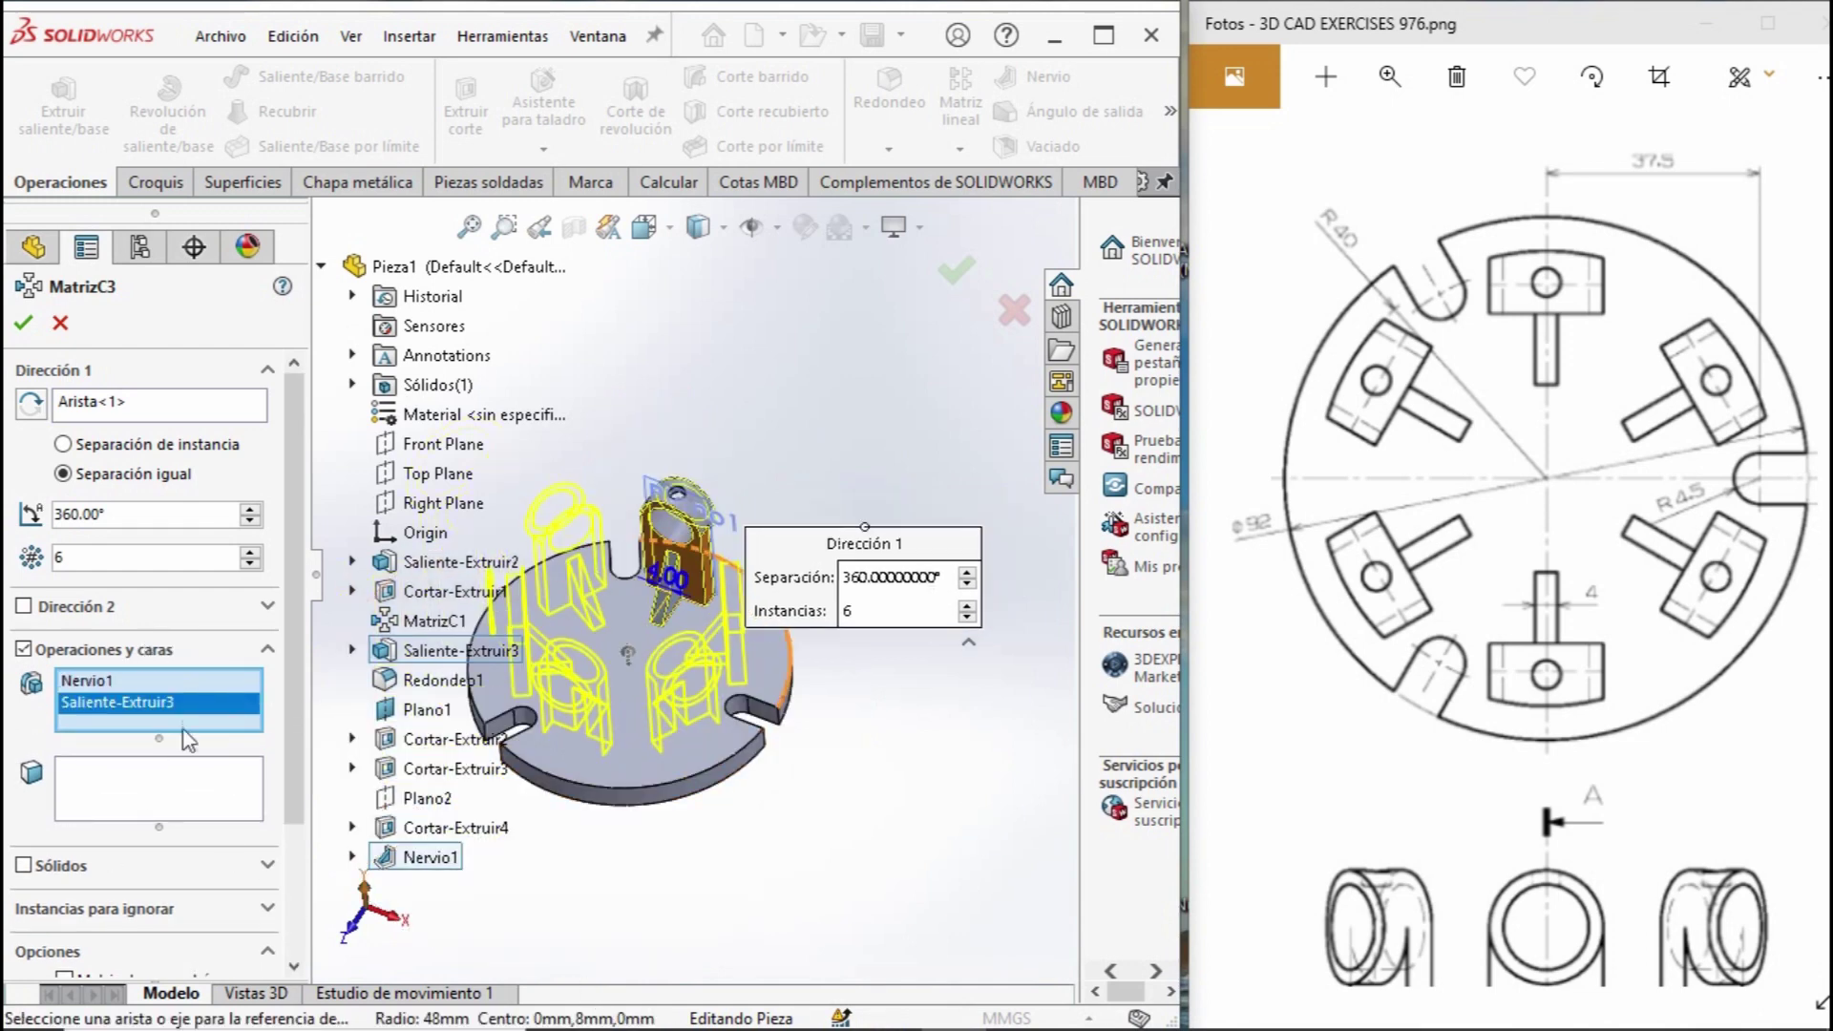
pyautogui.click(25, 325)
pyautogui.moveTo(719, 733)
pyautogui.mouseDown(button='middle')
pyautogui.moveTo(800, 769)
pyautogui.moveTo(768, 774)
pyautogui.mouseUp(button='middle')
pyautogui.hotkey('ctrl', 'z')
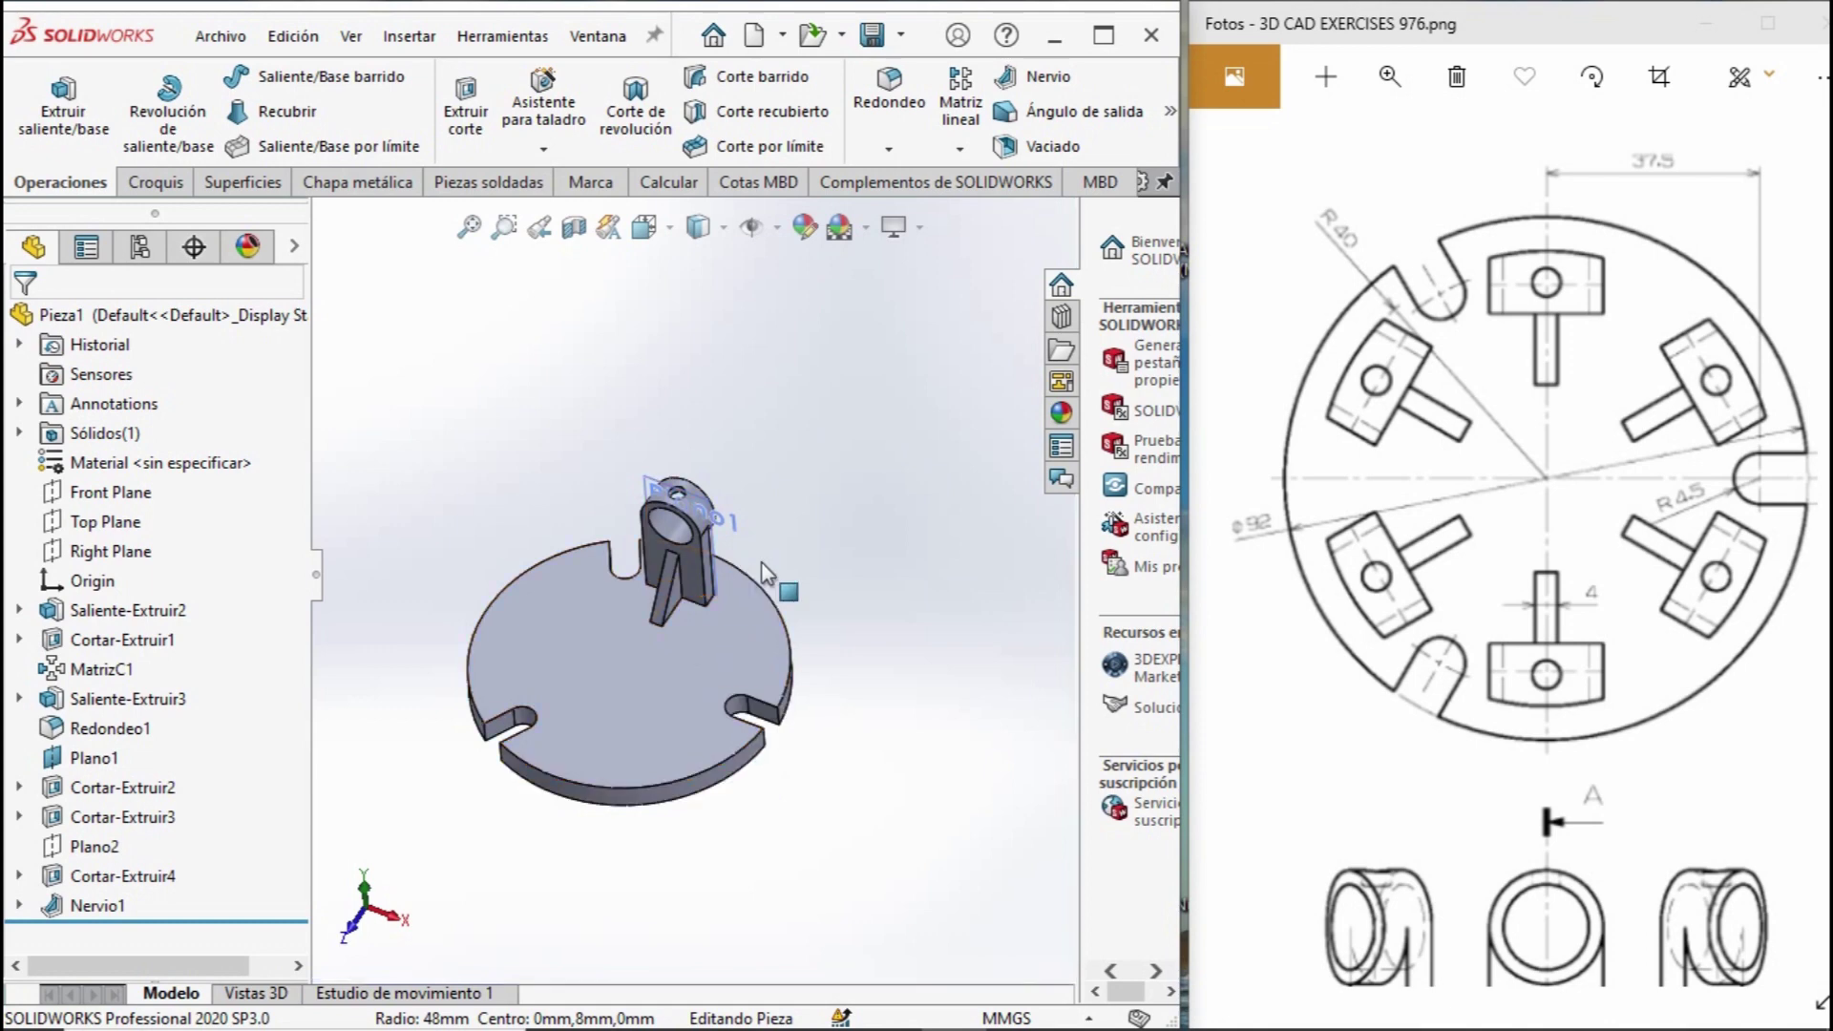
# Set up a circular pattern using the disc's circular edge as the axis.
pyautogui.click(960, 148)
pyautogui.click(1031, 218)
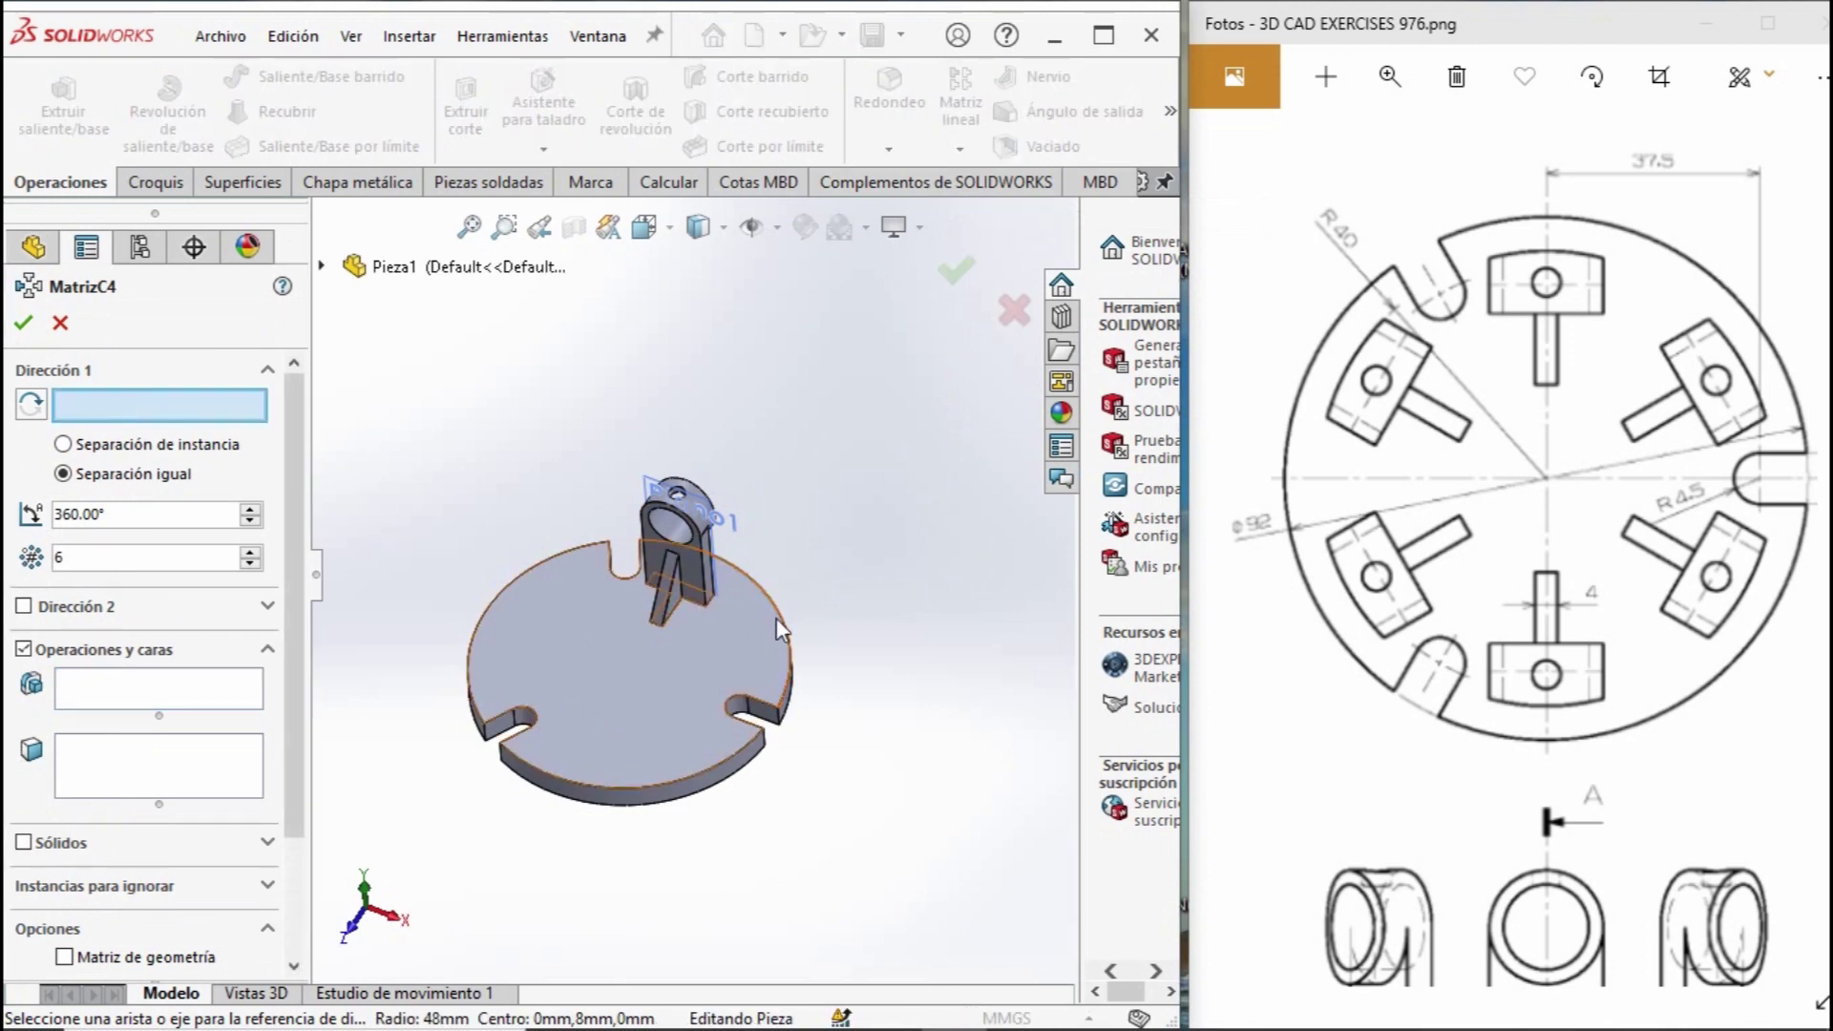
pyautogui.click(780, 628)
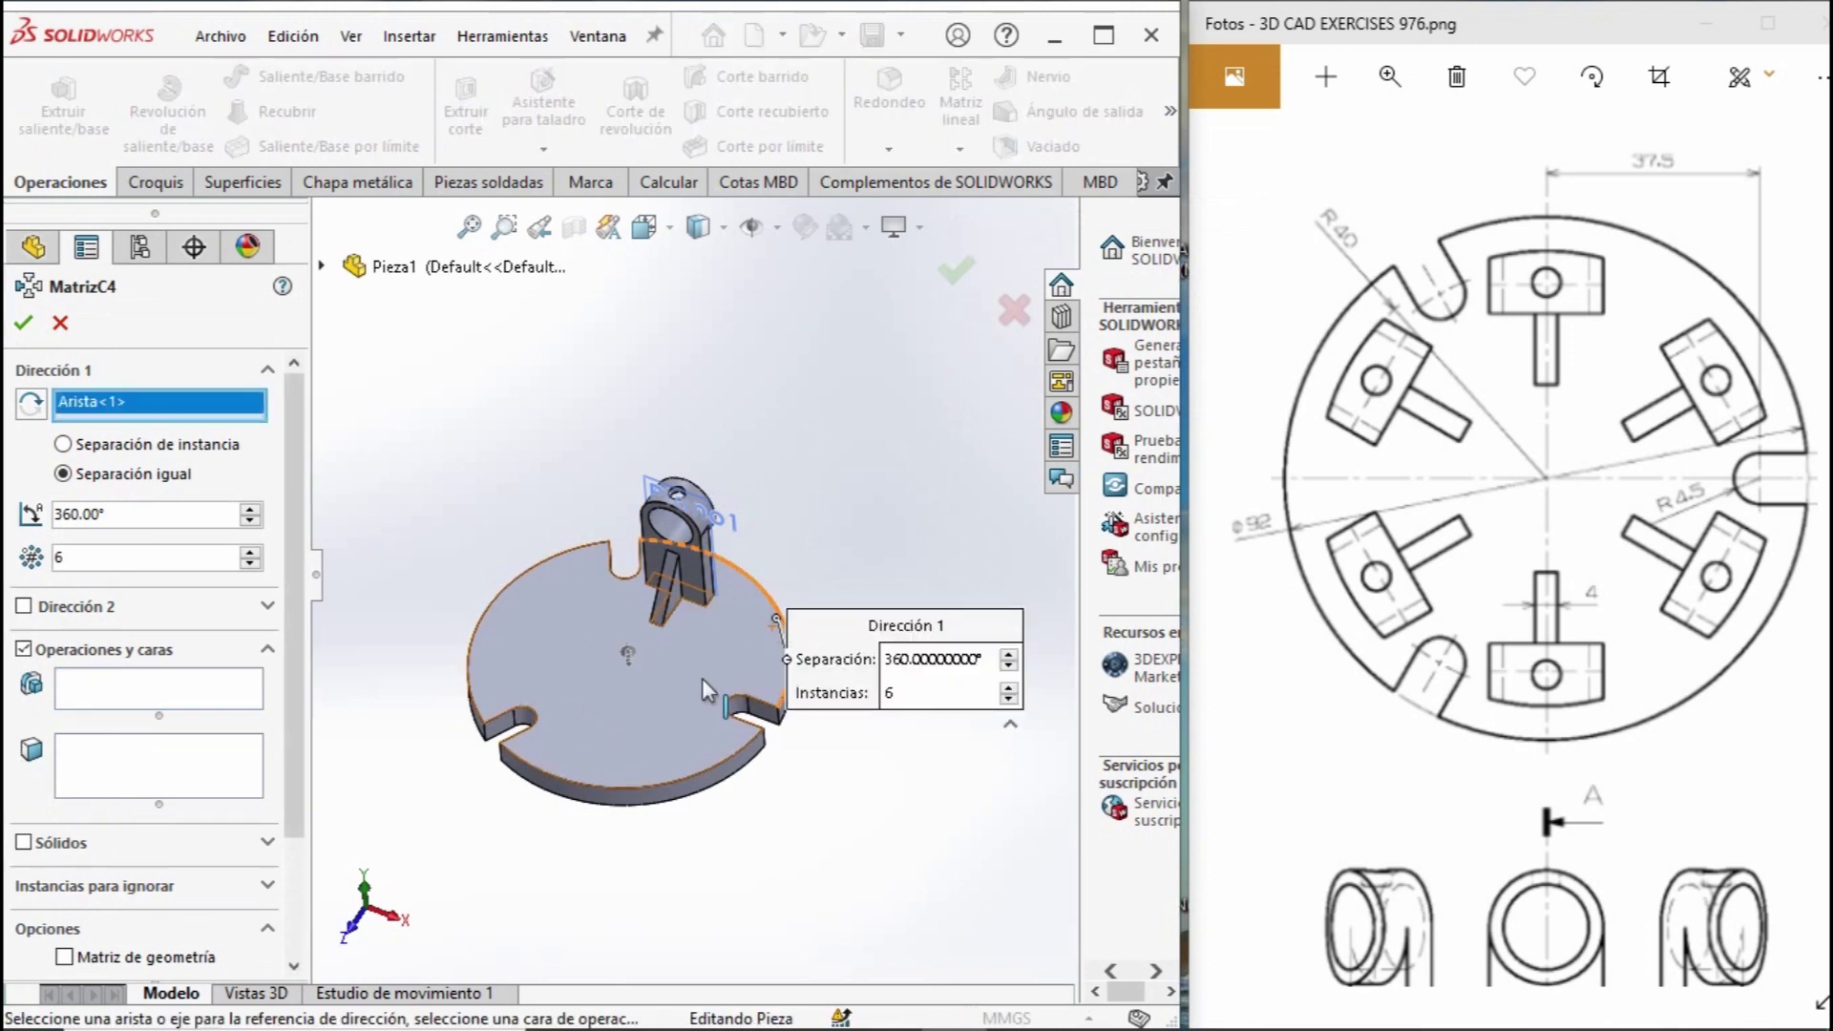
pyautogui.click(143, 690)
pyautogui.scroll(-2, 804, 604)
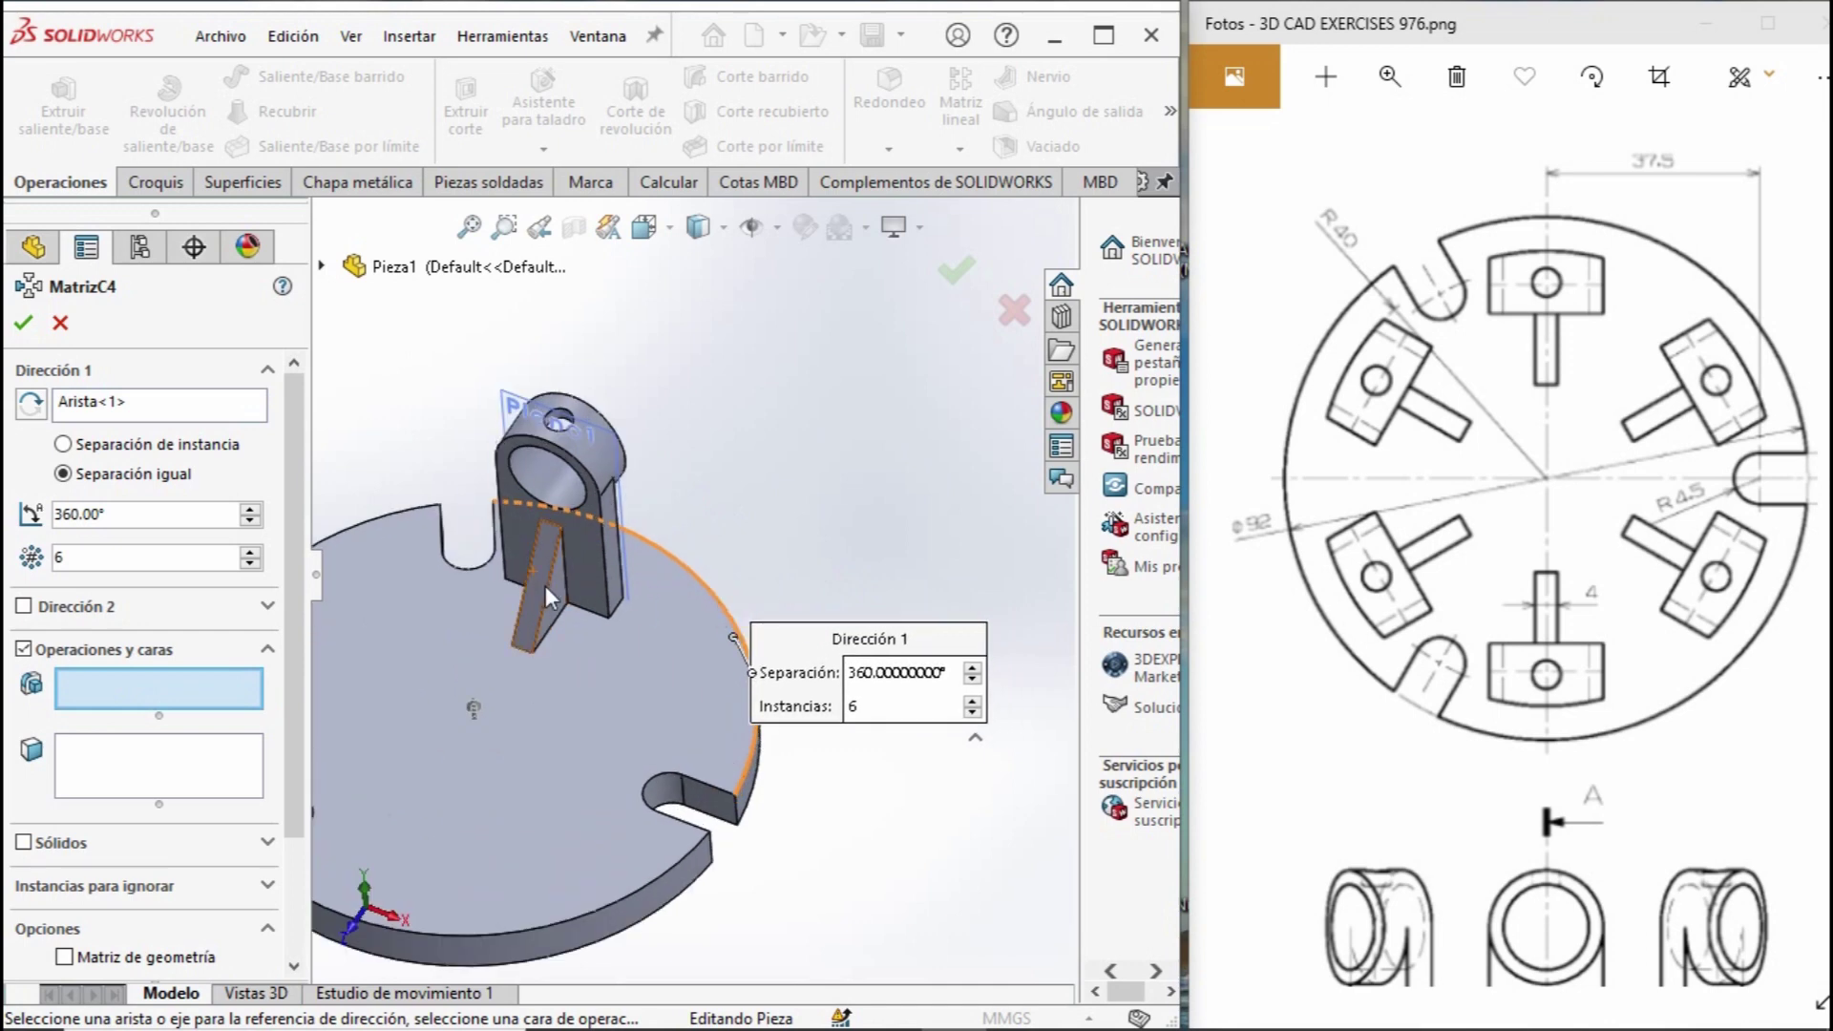
pyautogui.scroll(-4, 547, 592)
pyautogui.scroll(3, 616, 611)
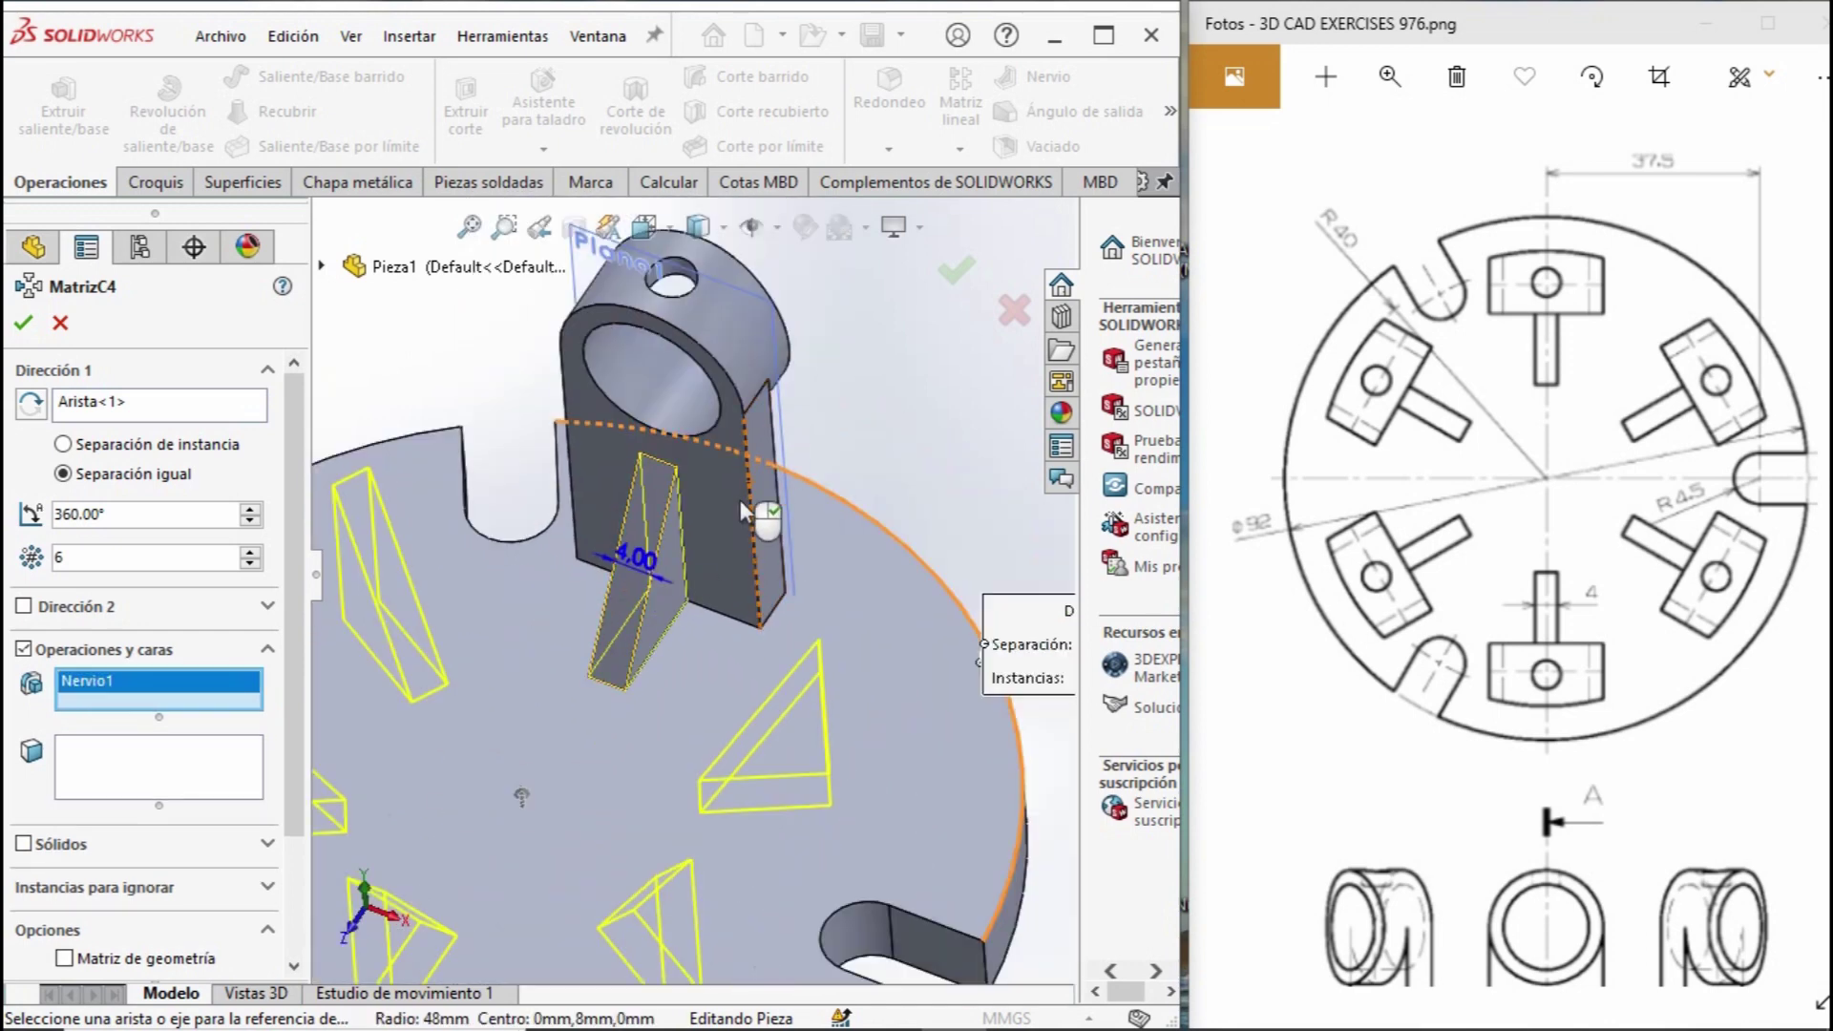
# Pattern the lug boss, Cortar-Extruir3, Redondeo1 and Cortar-Extruir2 six times around 360°.
pyautogui.click(751, 539)
pyautogui.click(673, 410)
pyautogui.scroll(3, 673, 410)
pyautogui.scroll(-3, 687, 477)
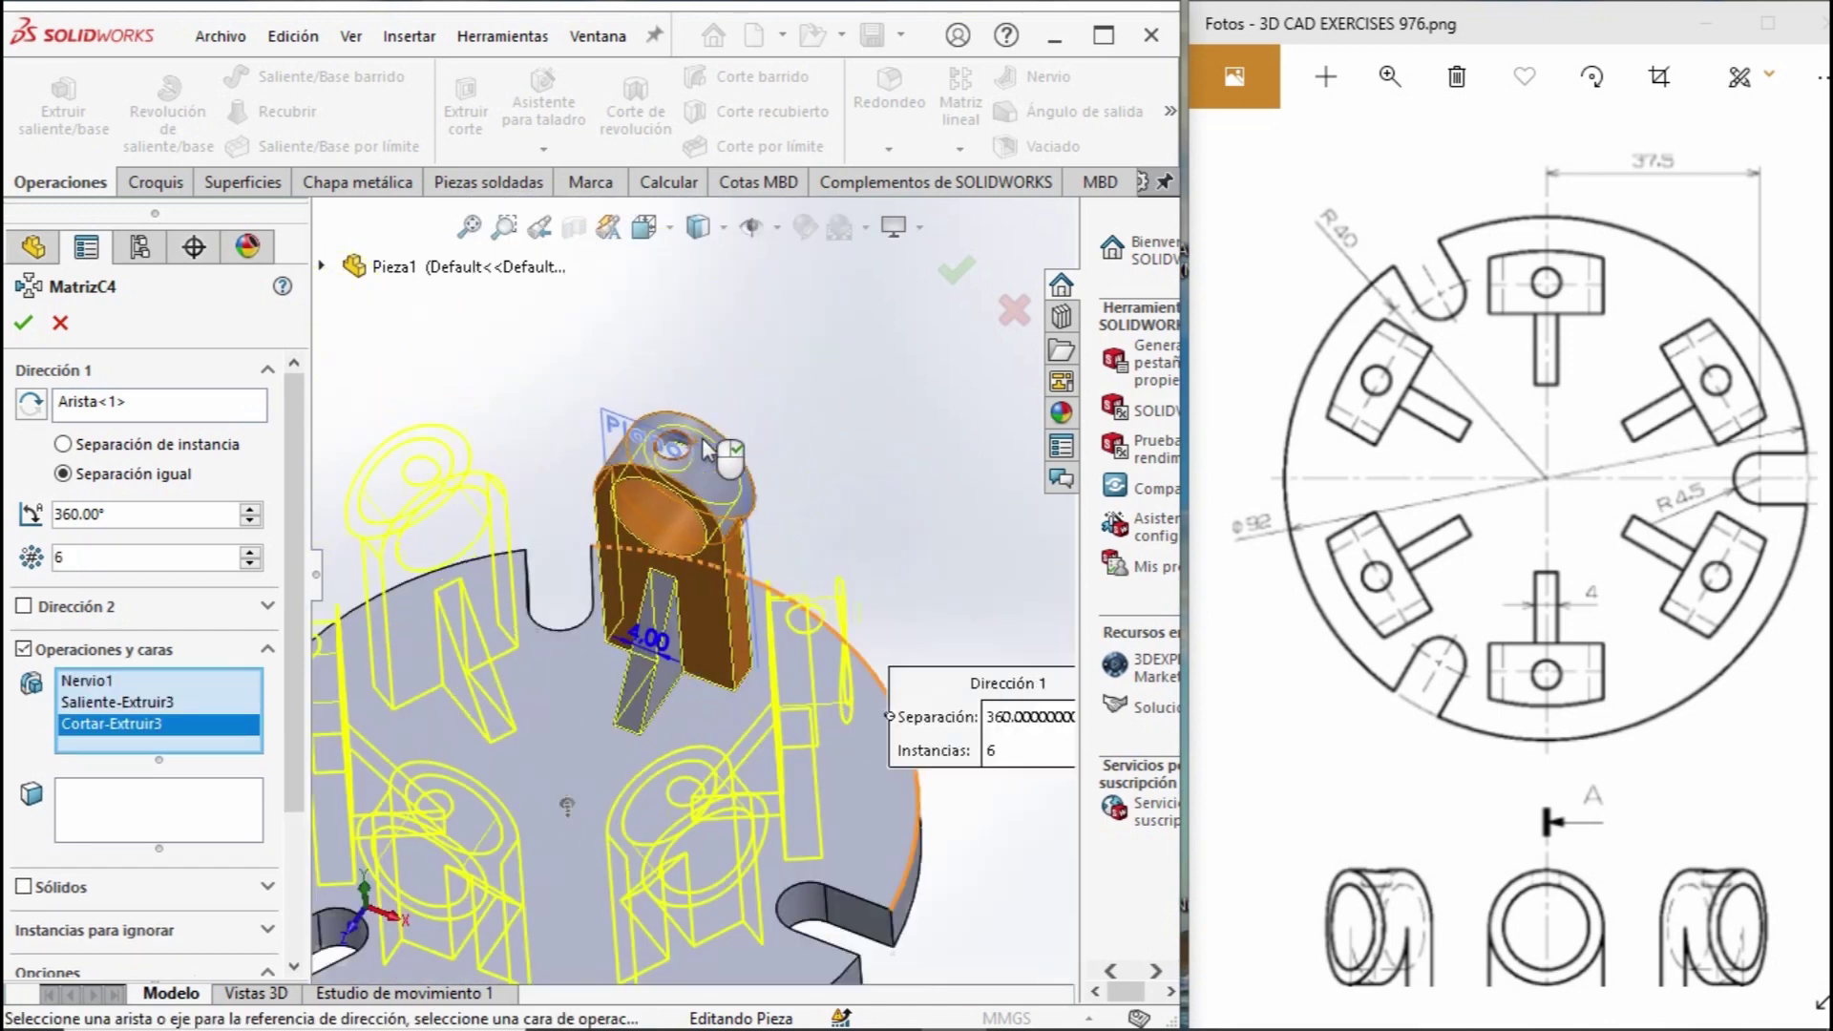
pyautogui.click(716, 549)
pyautogui.moveTo(716, 549); pyautogui.dragTo(569, 722, button='middle')
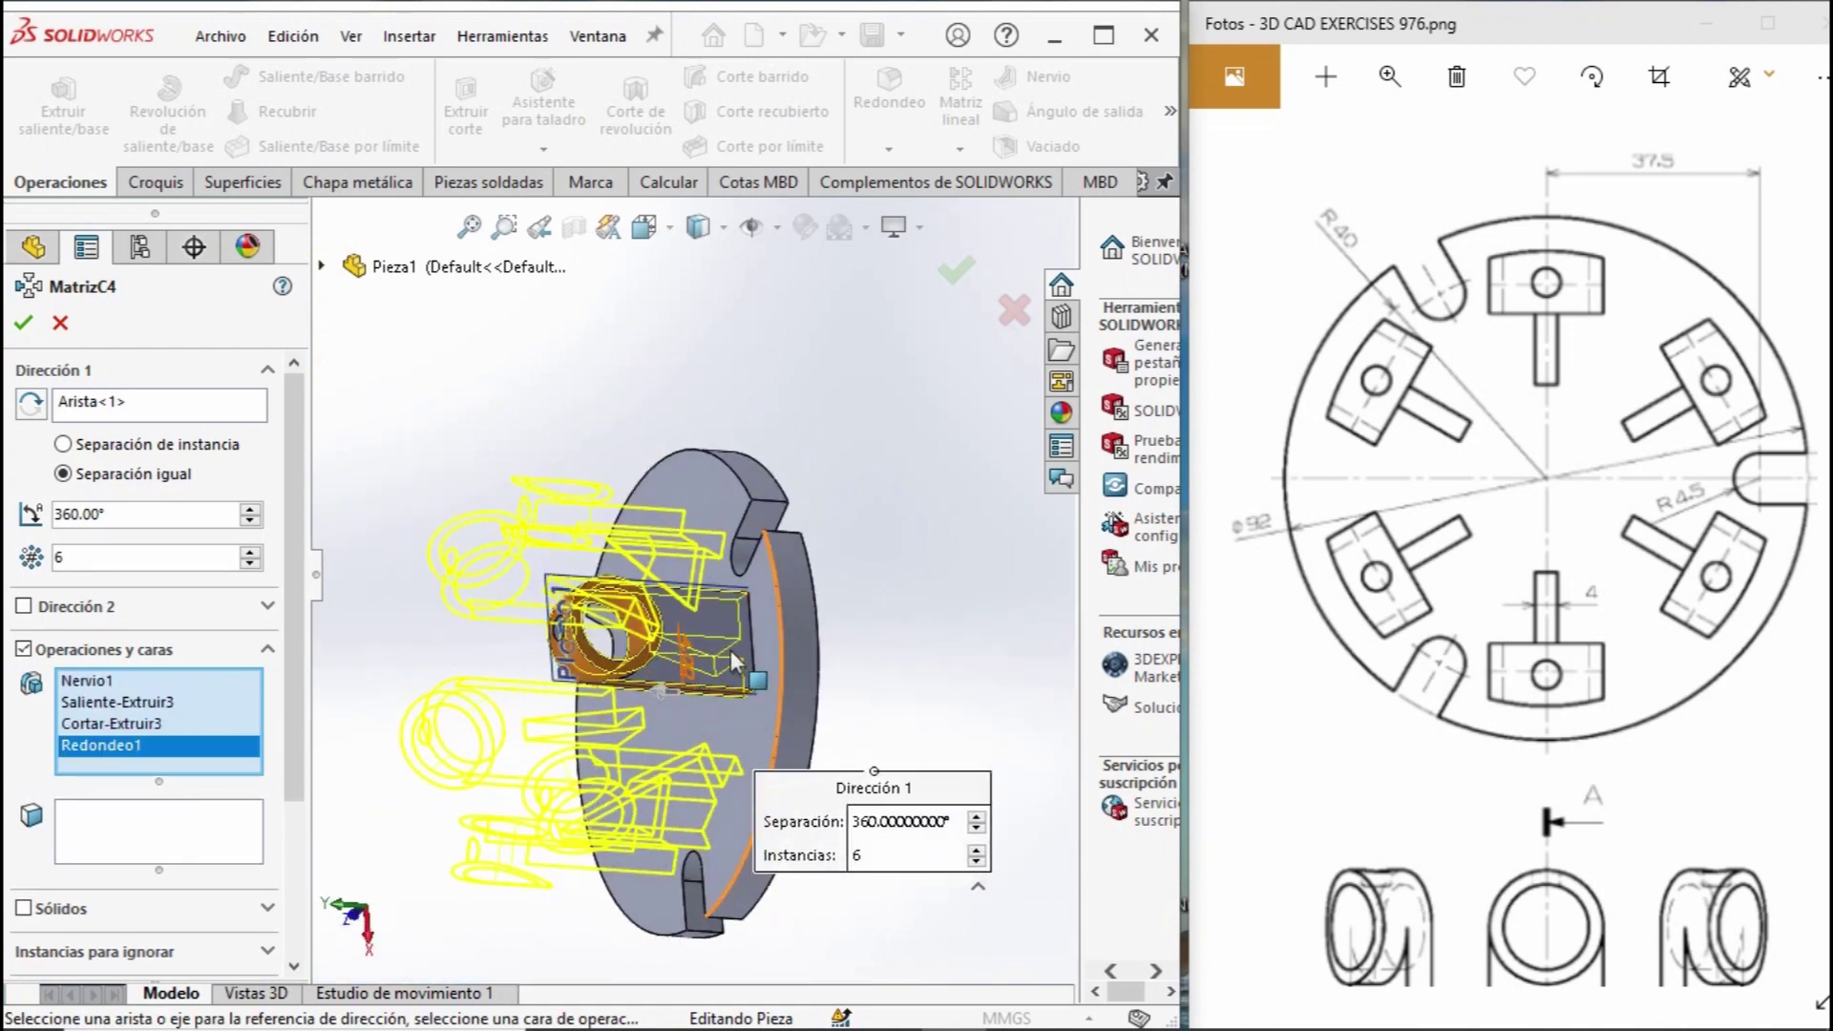
pyautogui.click(740, 669)
pyautogui.moveTo(740, 668)
pyautogui.mouseDown(button='middle')
pyautogui.moveTo(833, 489)
pyautogui.moveTo(692, 649)
pyautogui.mouseUp(button='middle')
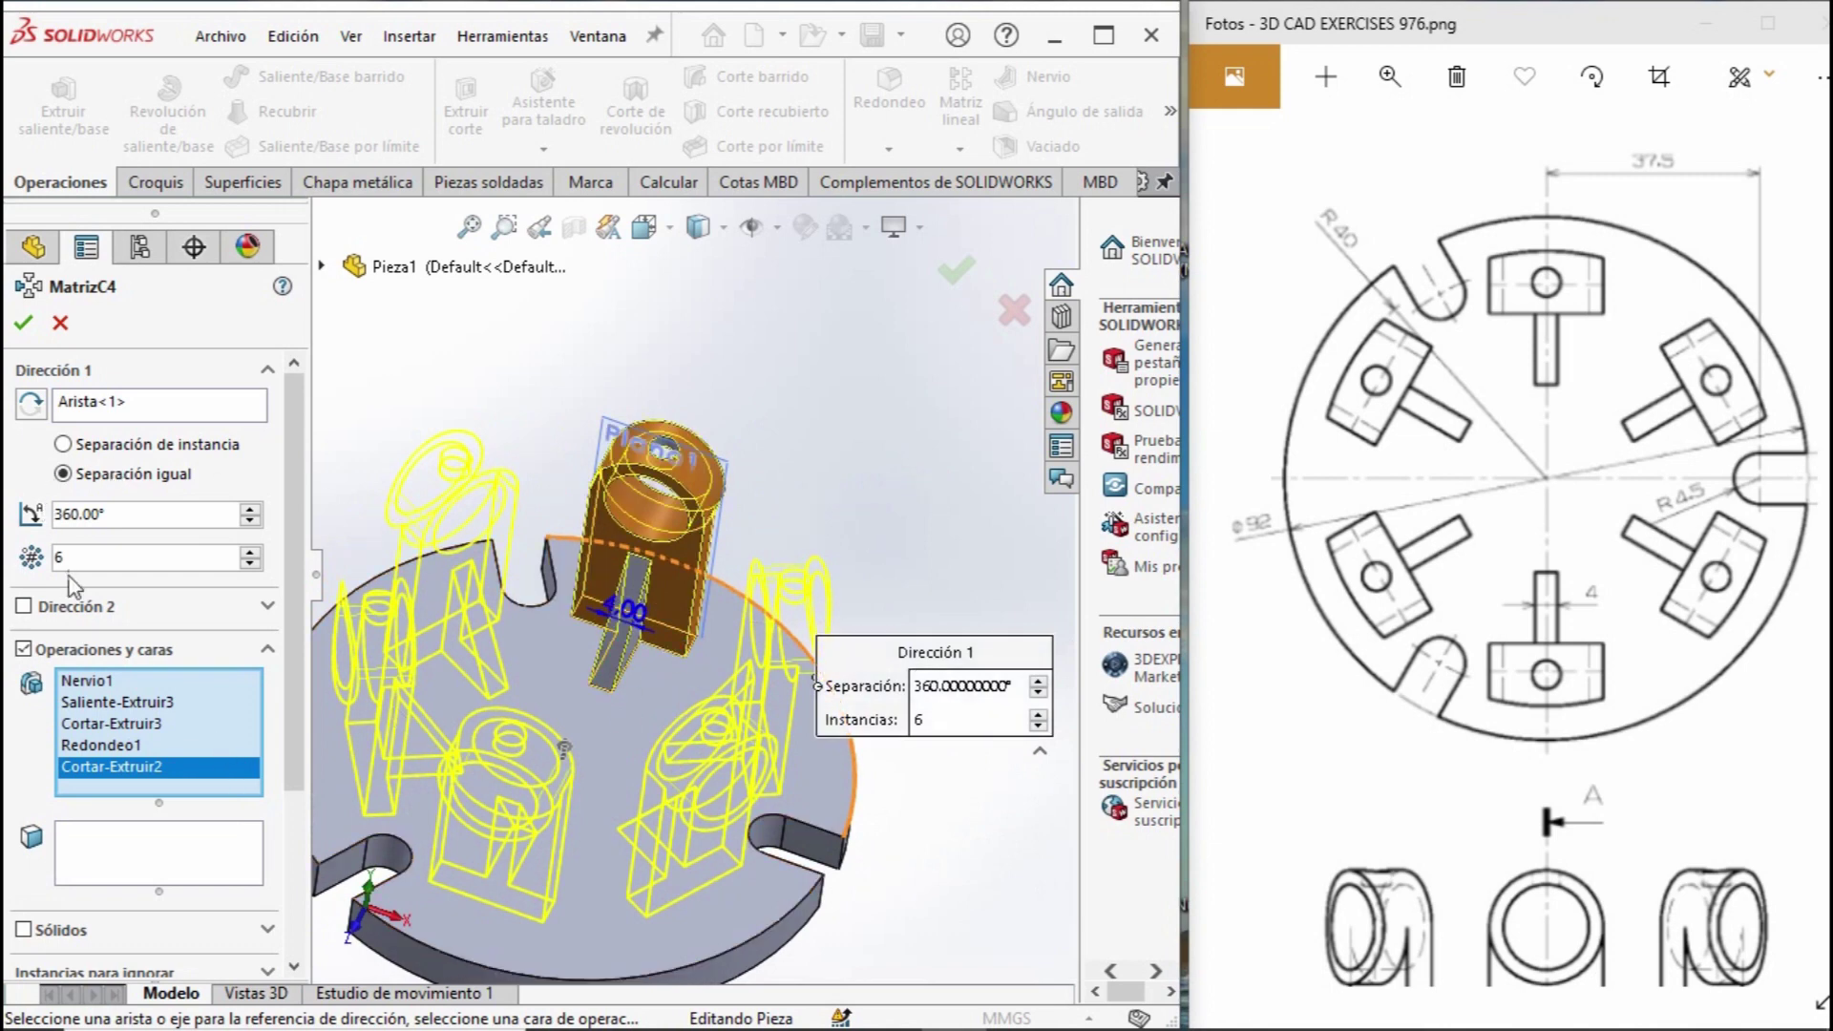
pyautogui.click(26, 324)
pyautogui.scroll(2, 798, 787)
pyautogui.scroll(2, 798, 787)
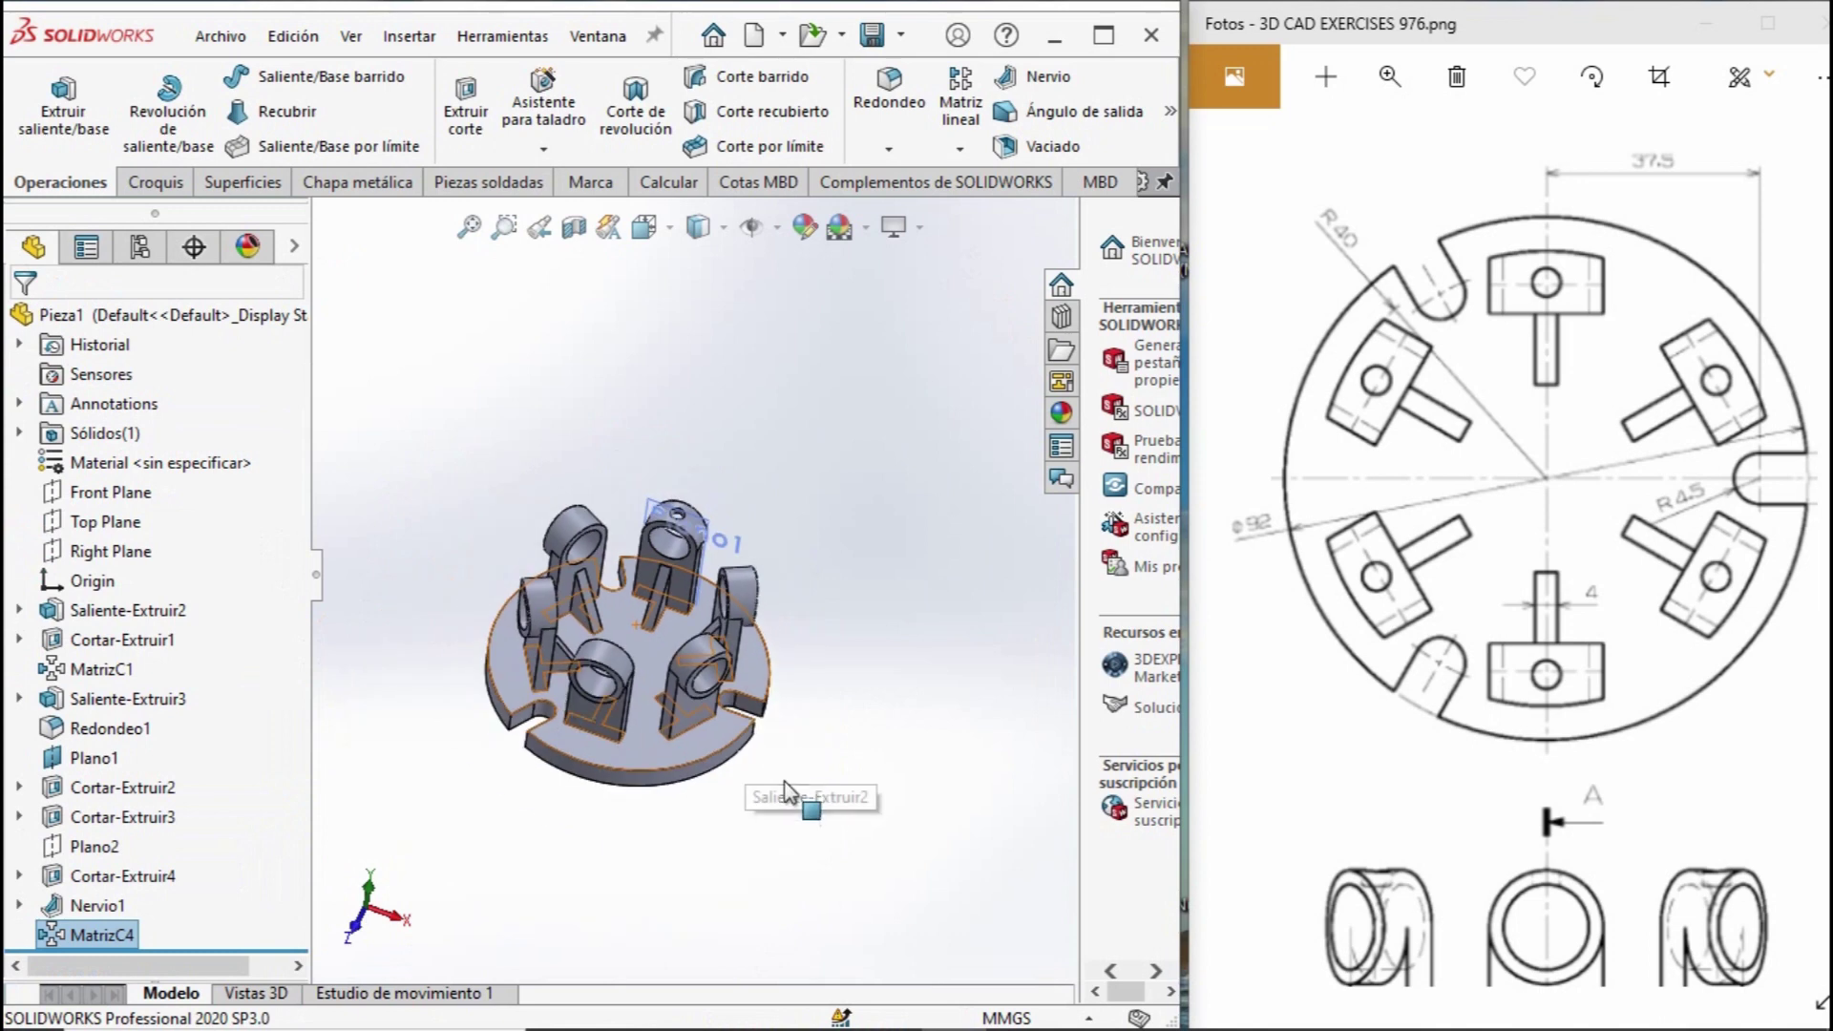
# Hide reference plane Plano1 and return to the isometric view.
pyautogui.scroll(-5, 635, 520)
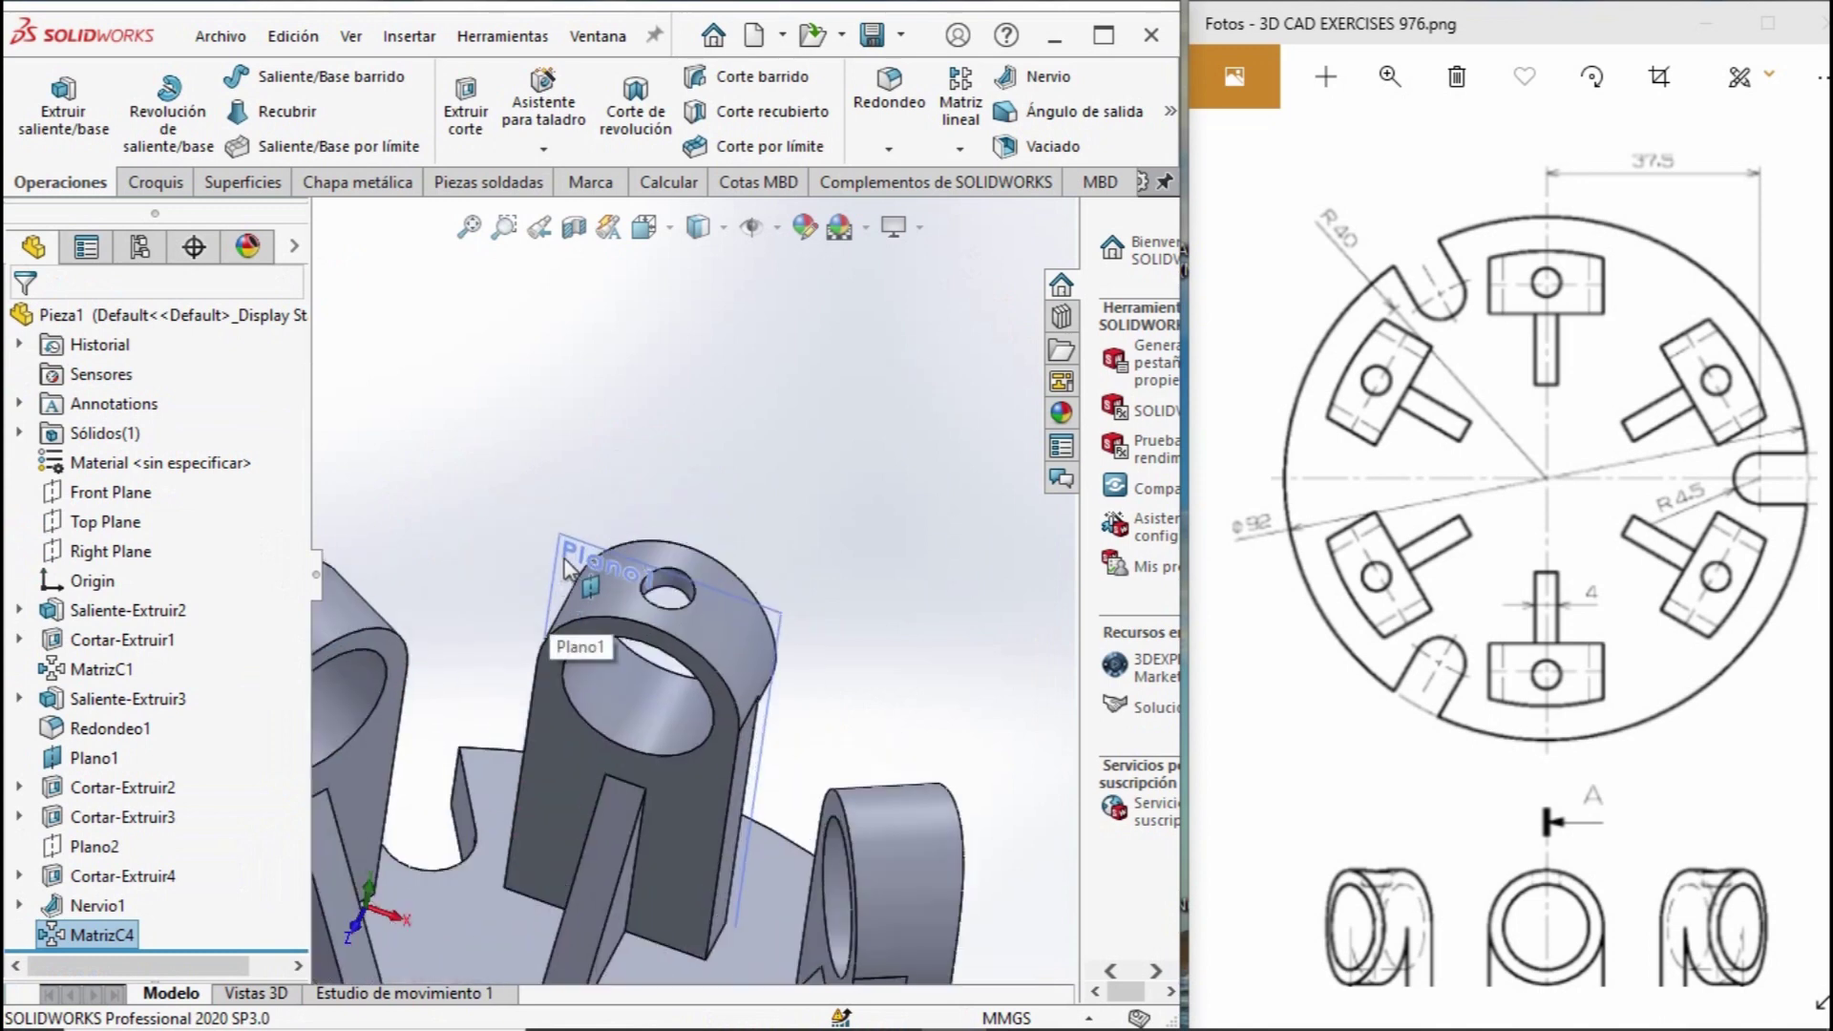
pyautogui.click(573, 568)
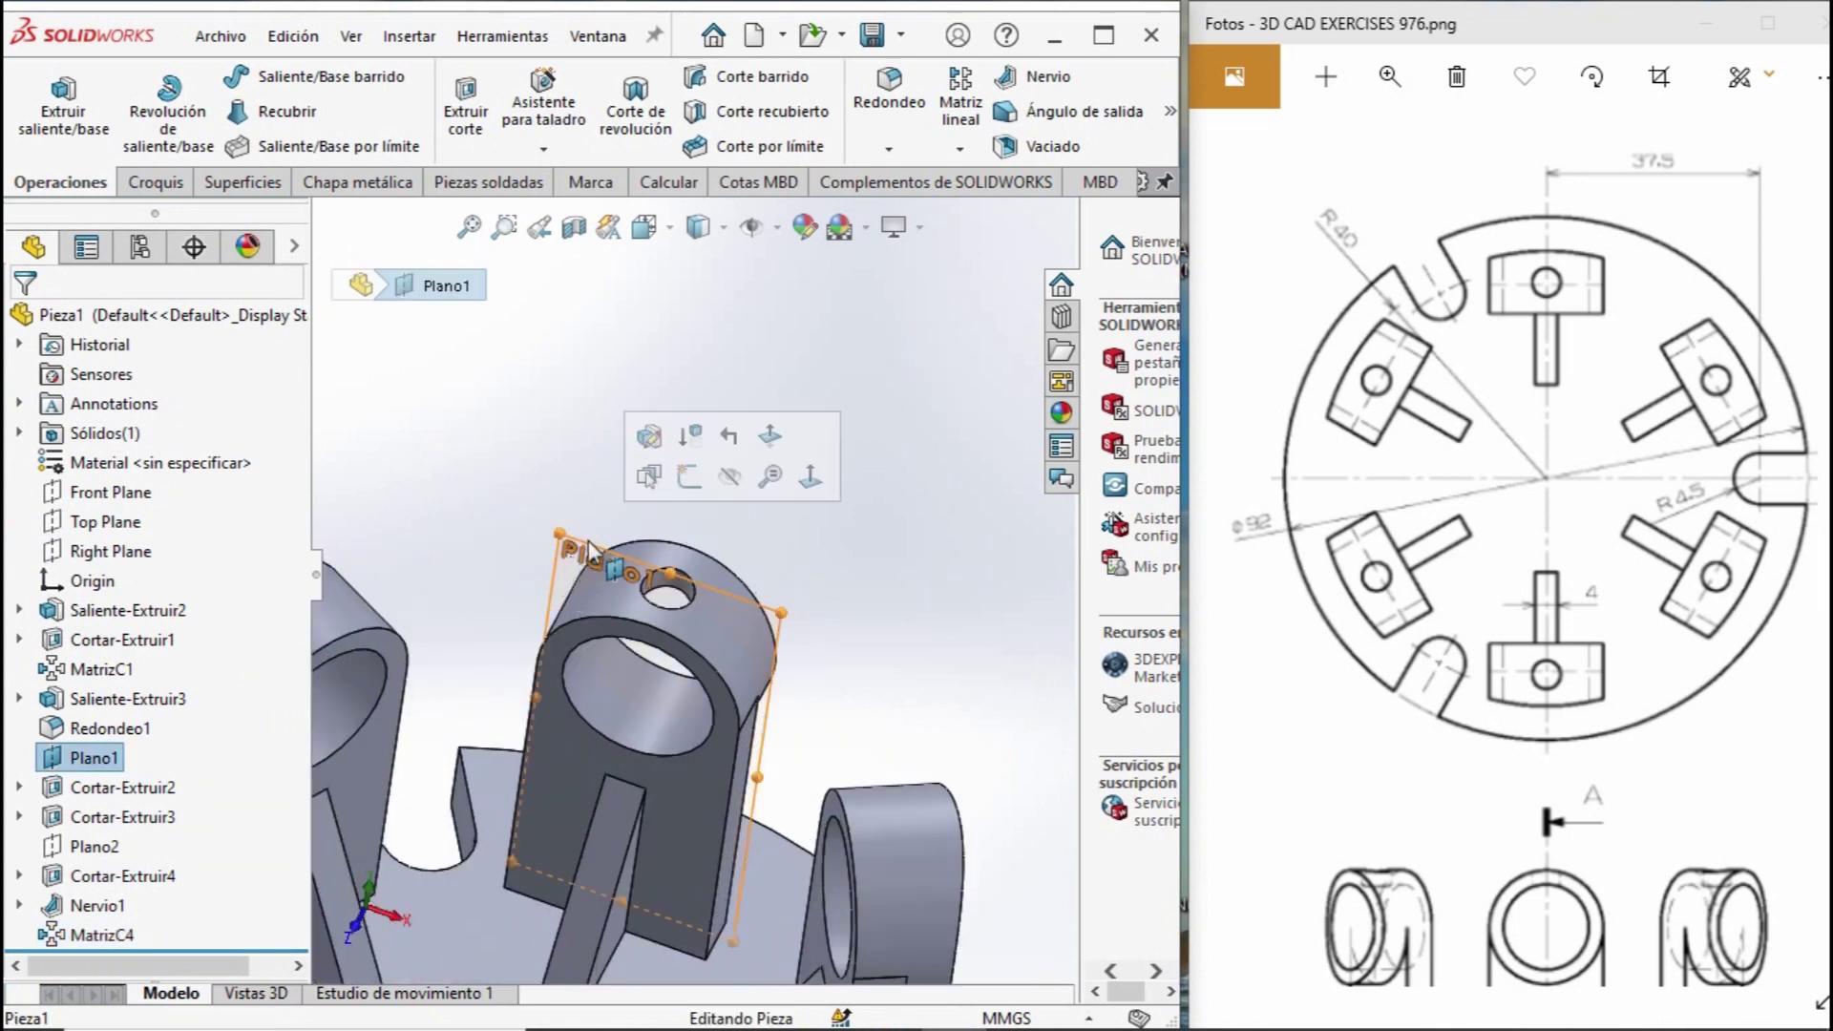
pyautogui.click(731, 480)
pyautogui.hotkey('ctrl', '7')
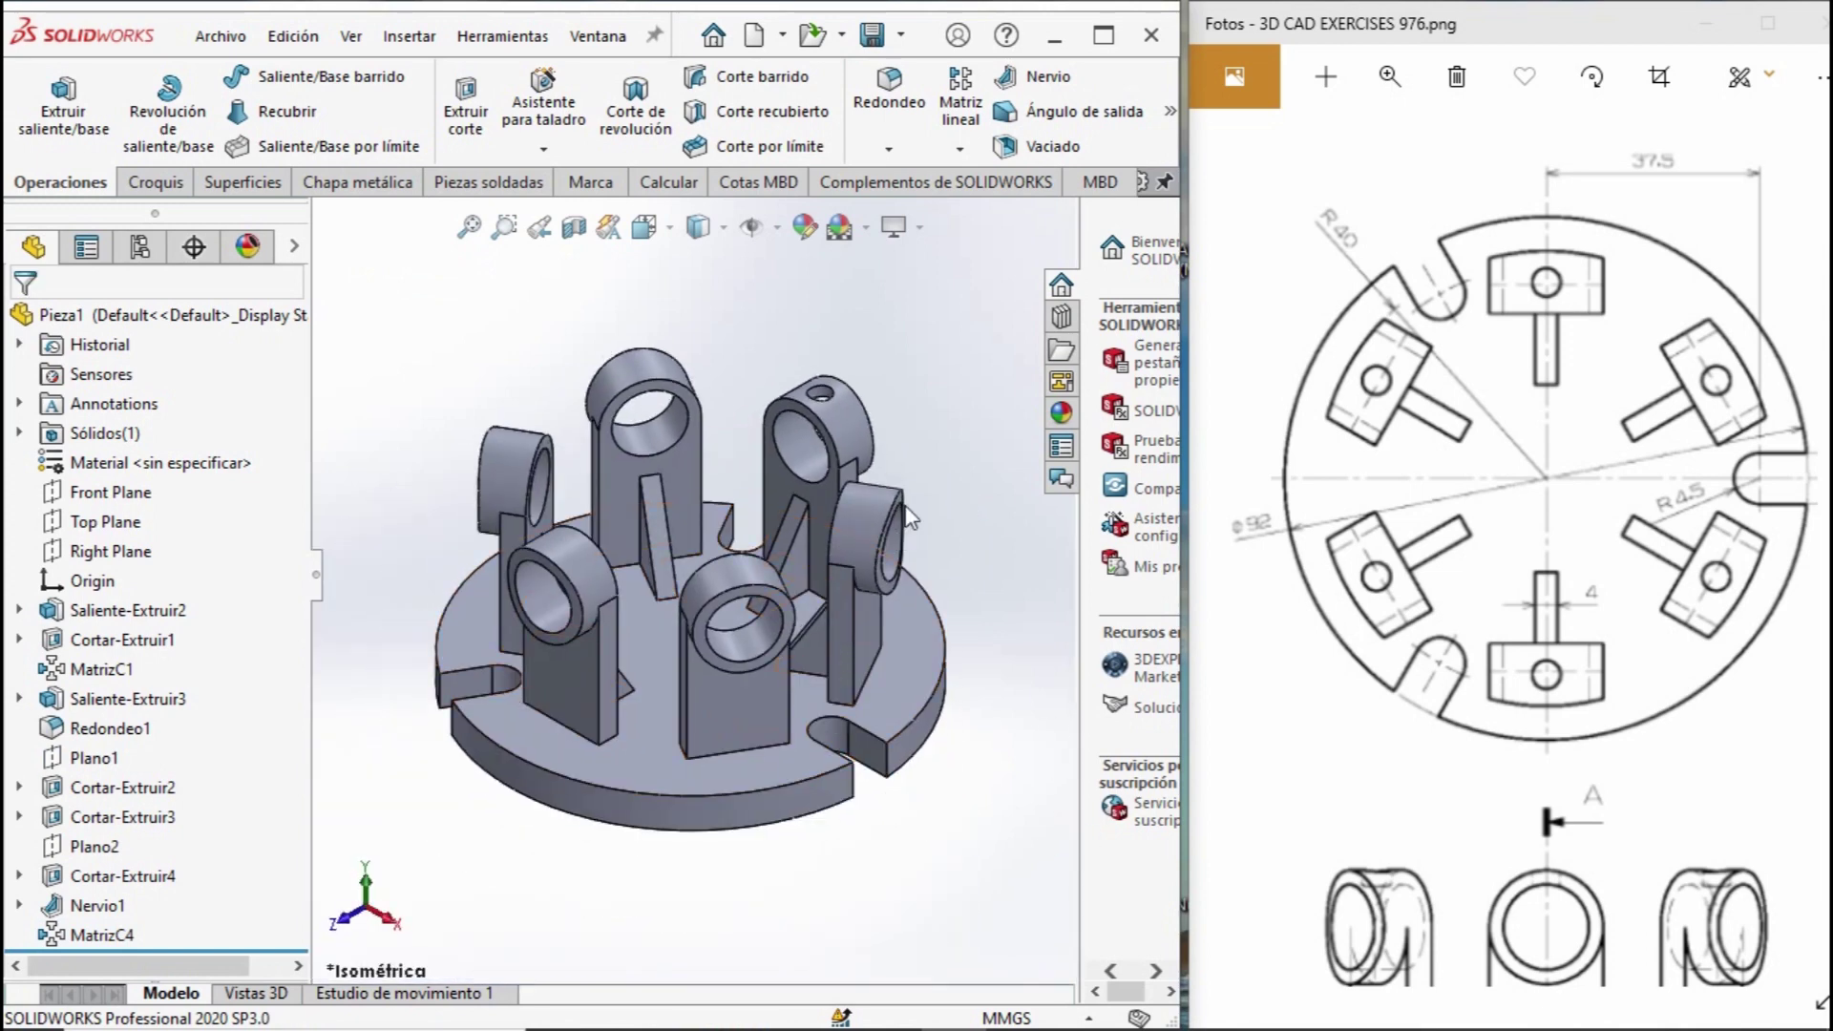
# Edit MatrizC4 to also pattern the cross-pin hole Cortar-Extruir4.
pyautogui.click(123, 933)
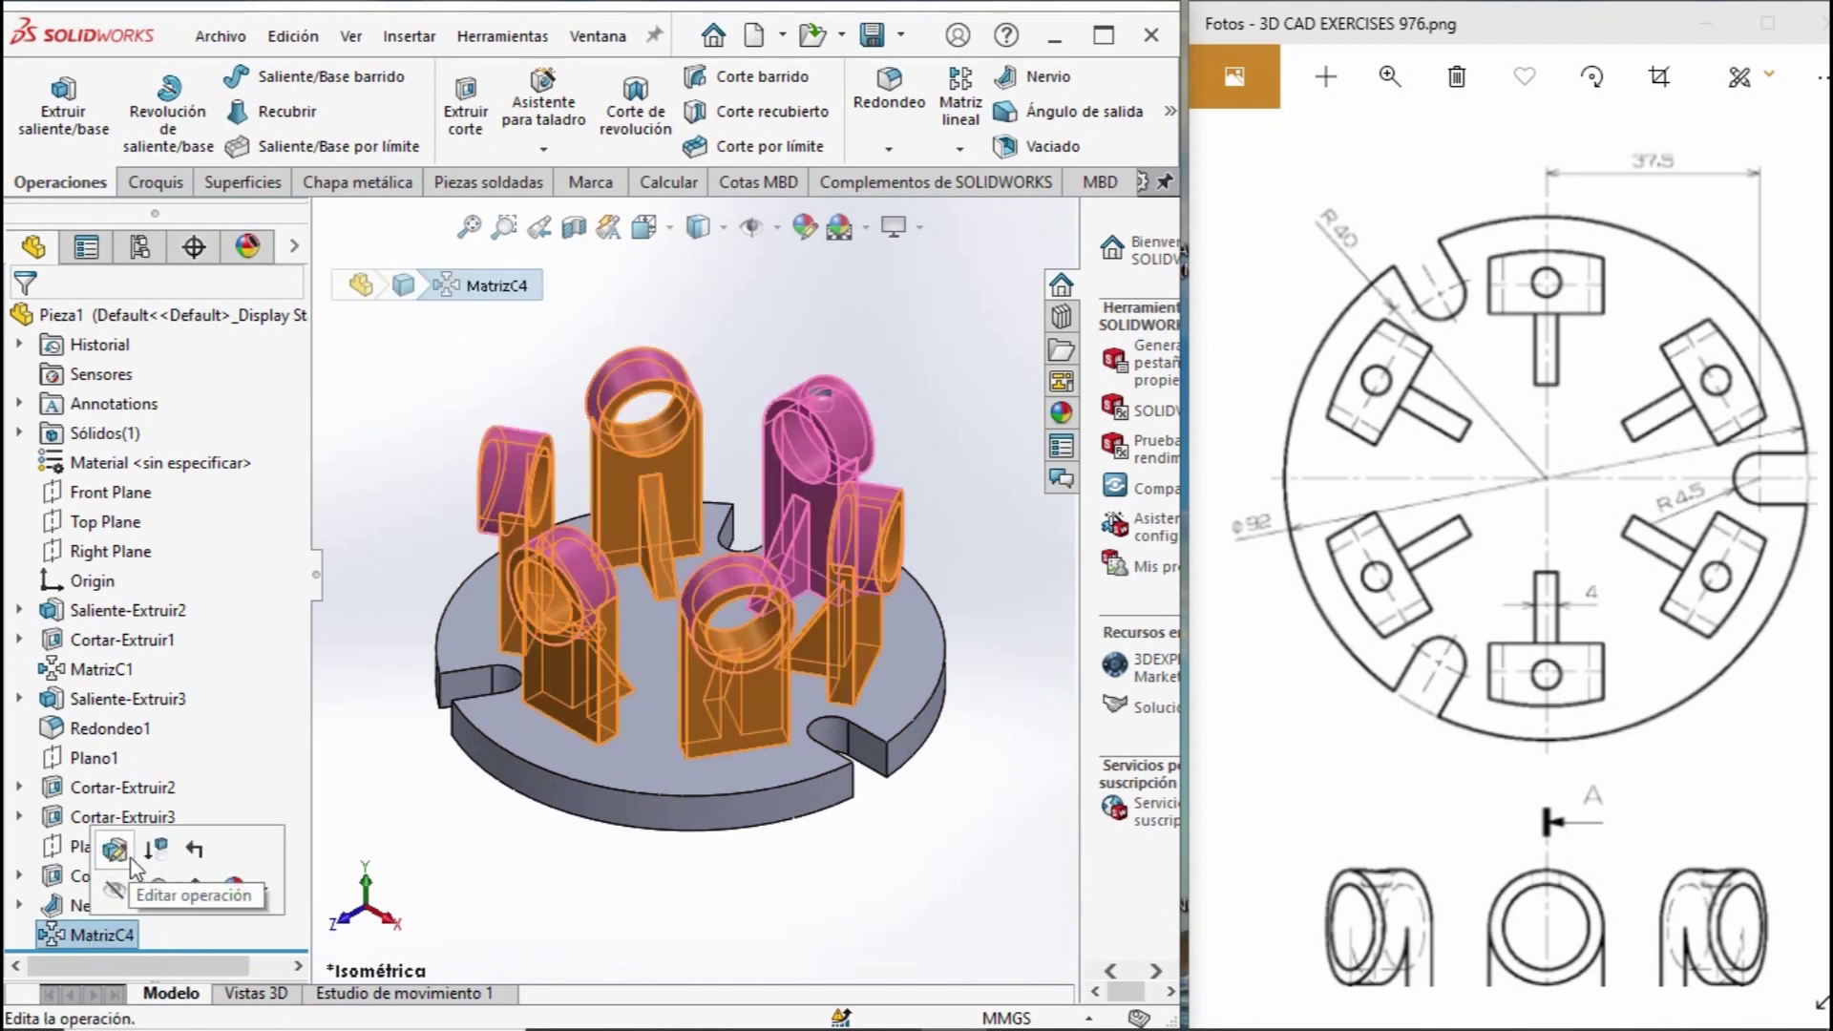
pyautogui.click(132, 861)
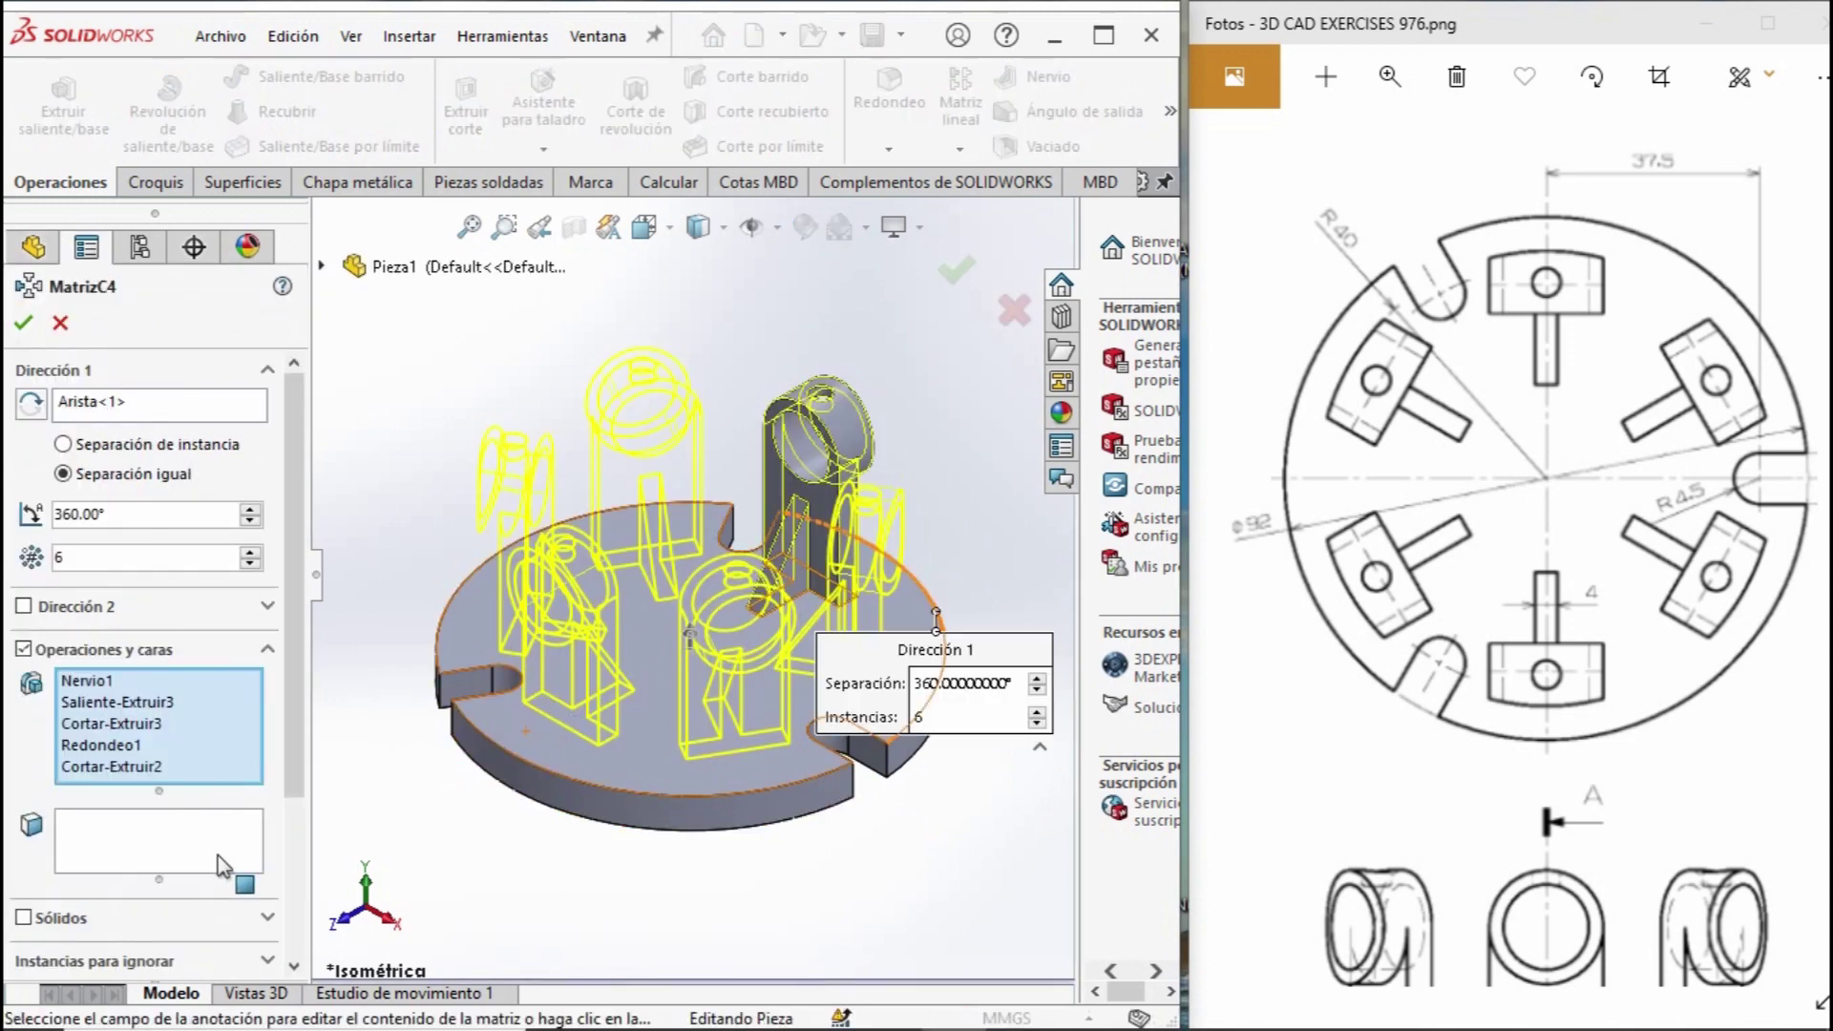
pyautogui.click(143, 767)
pyautogui.scroll(-5, 790, 341)
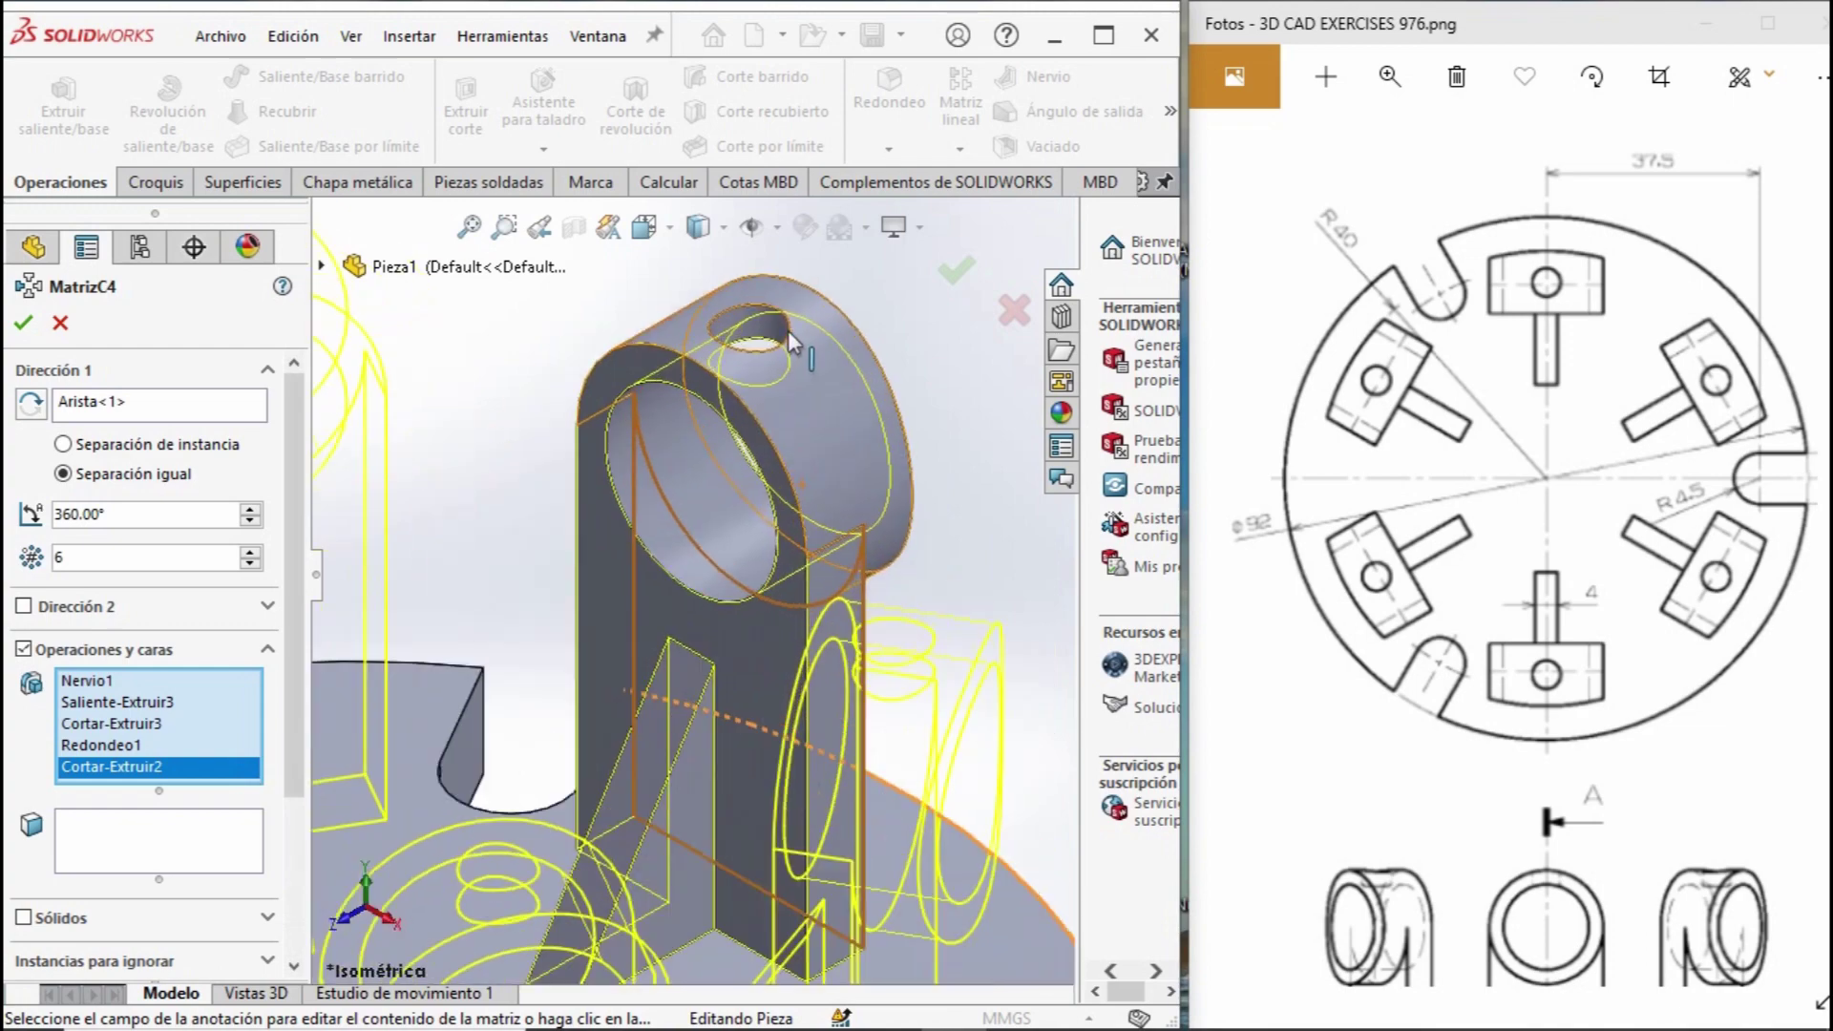
pyautogui.click(772, 329)
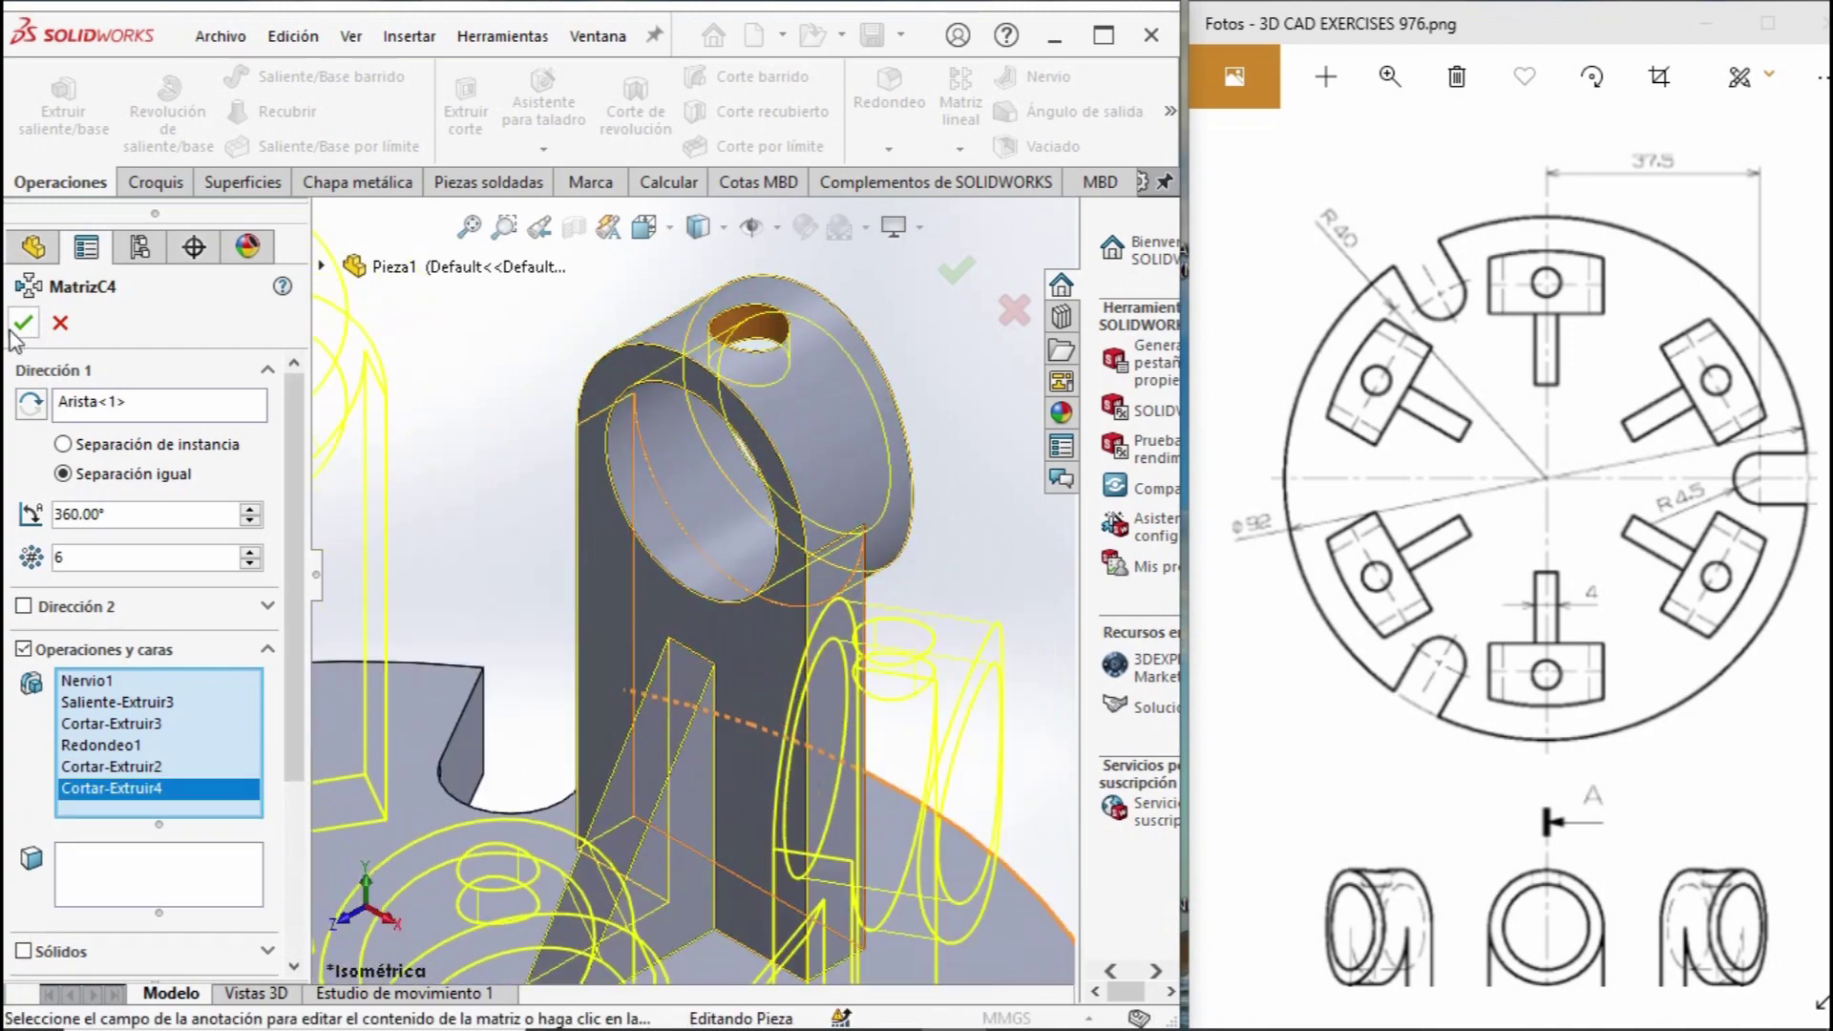
pyautogui.press('Return')
pyautogui.scroll(4, 754, 740)
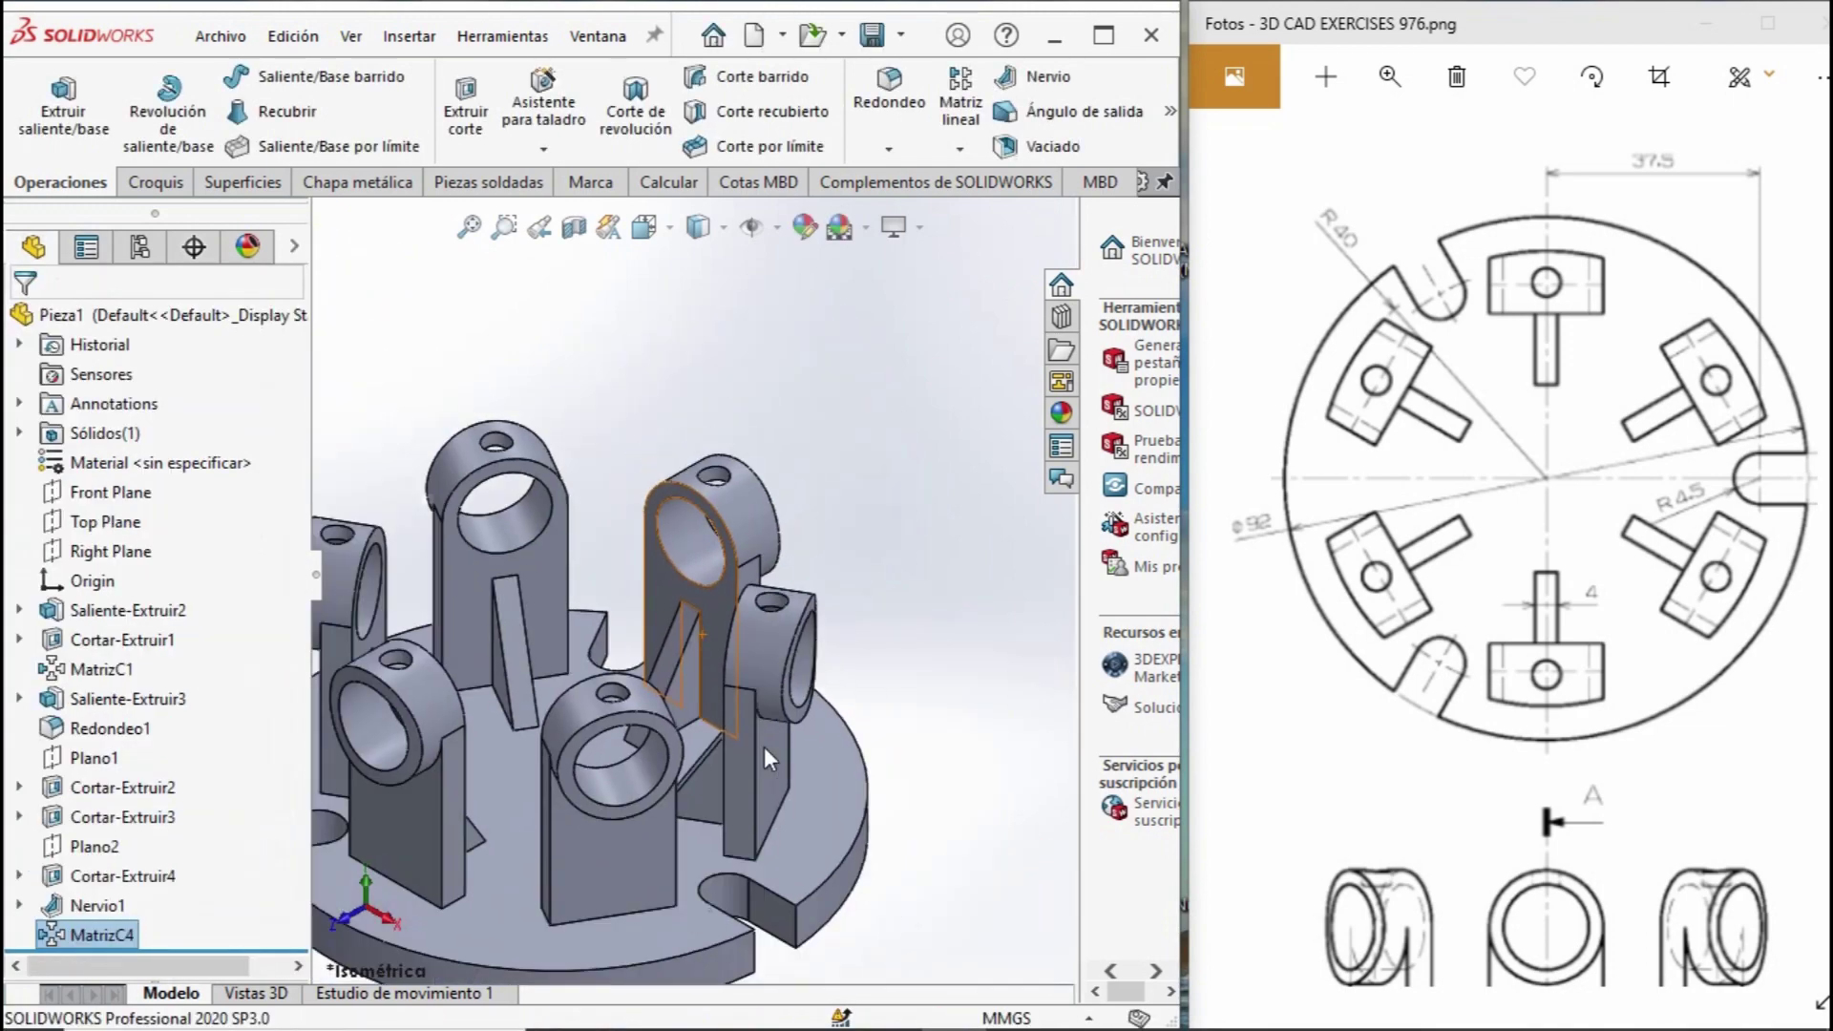
pyautogui.press('f')
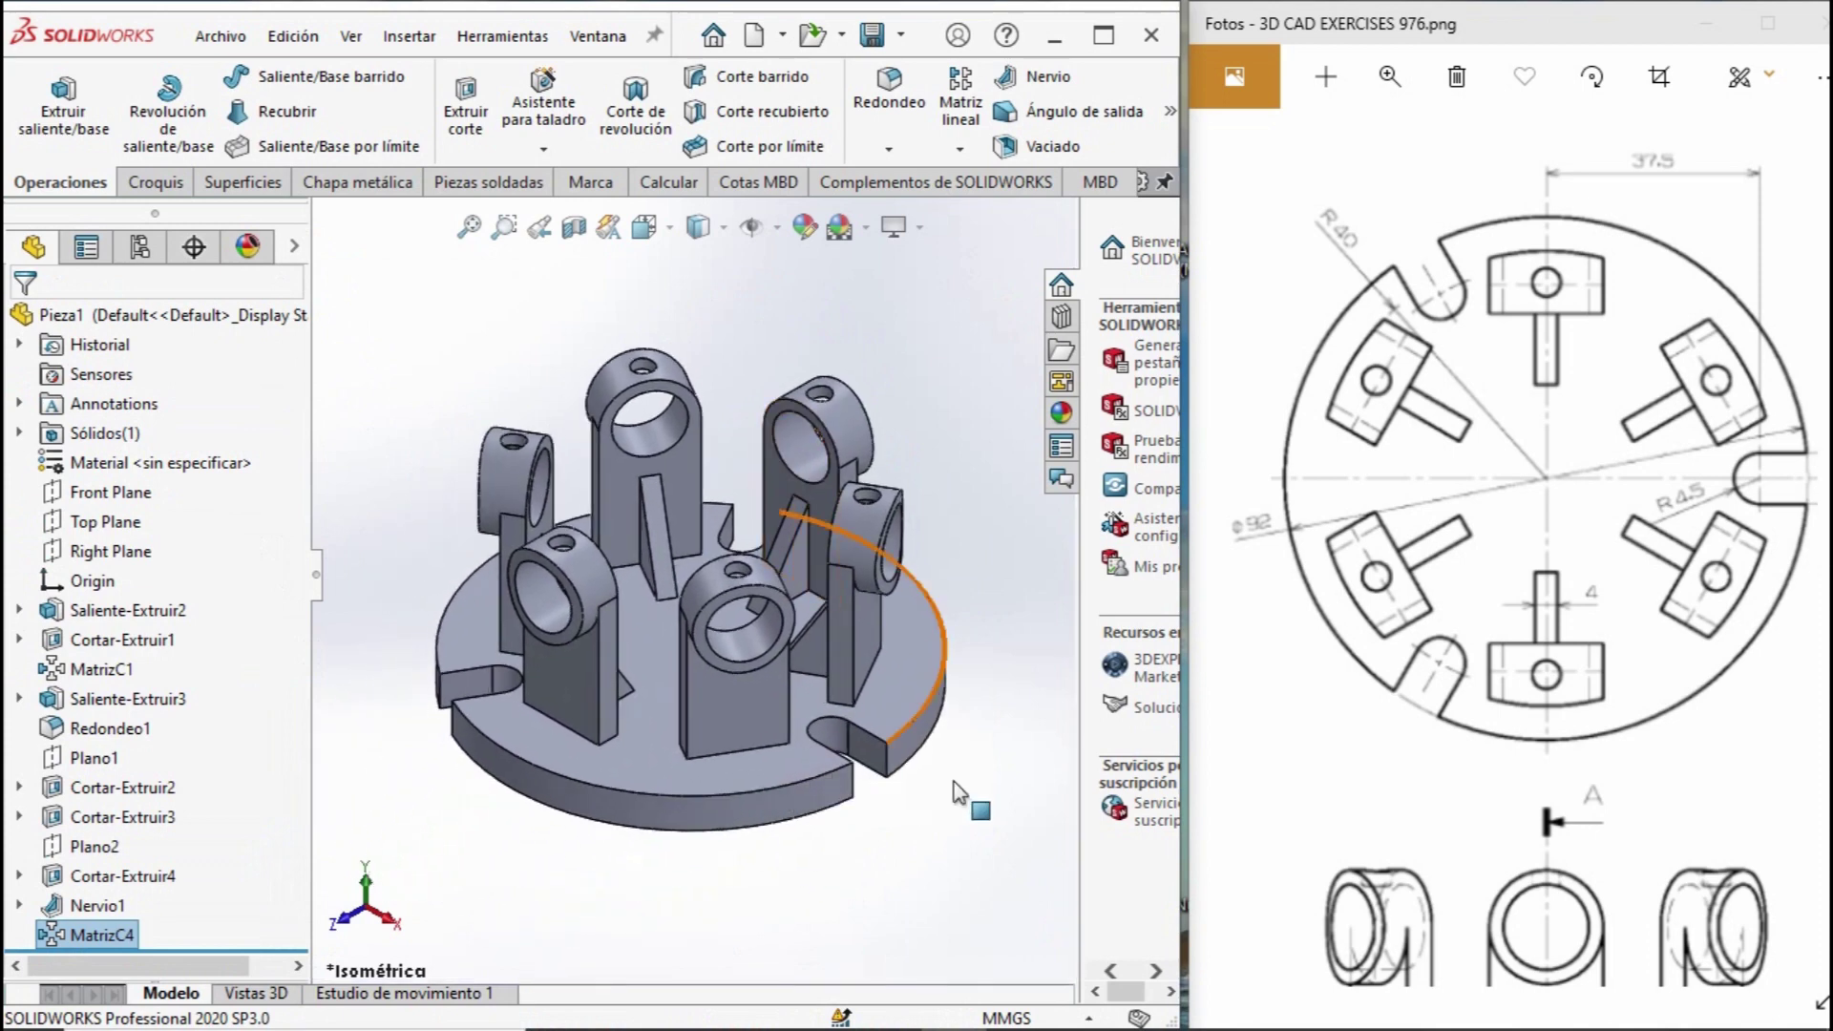
# Turn on RealView graphics and pan the reference drawing to its section view.
pyautogui.click(918, 227)
pyautogui.click(945, 265)
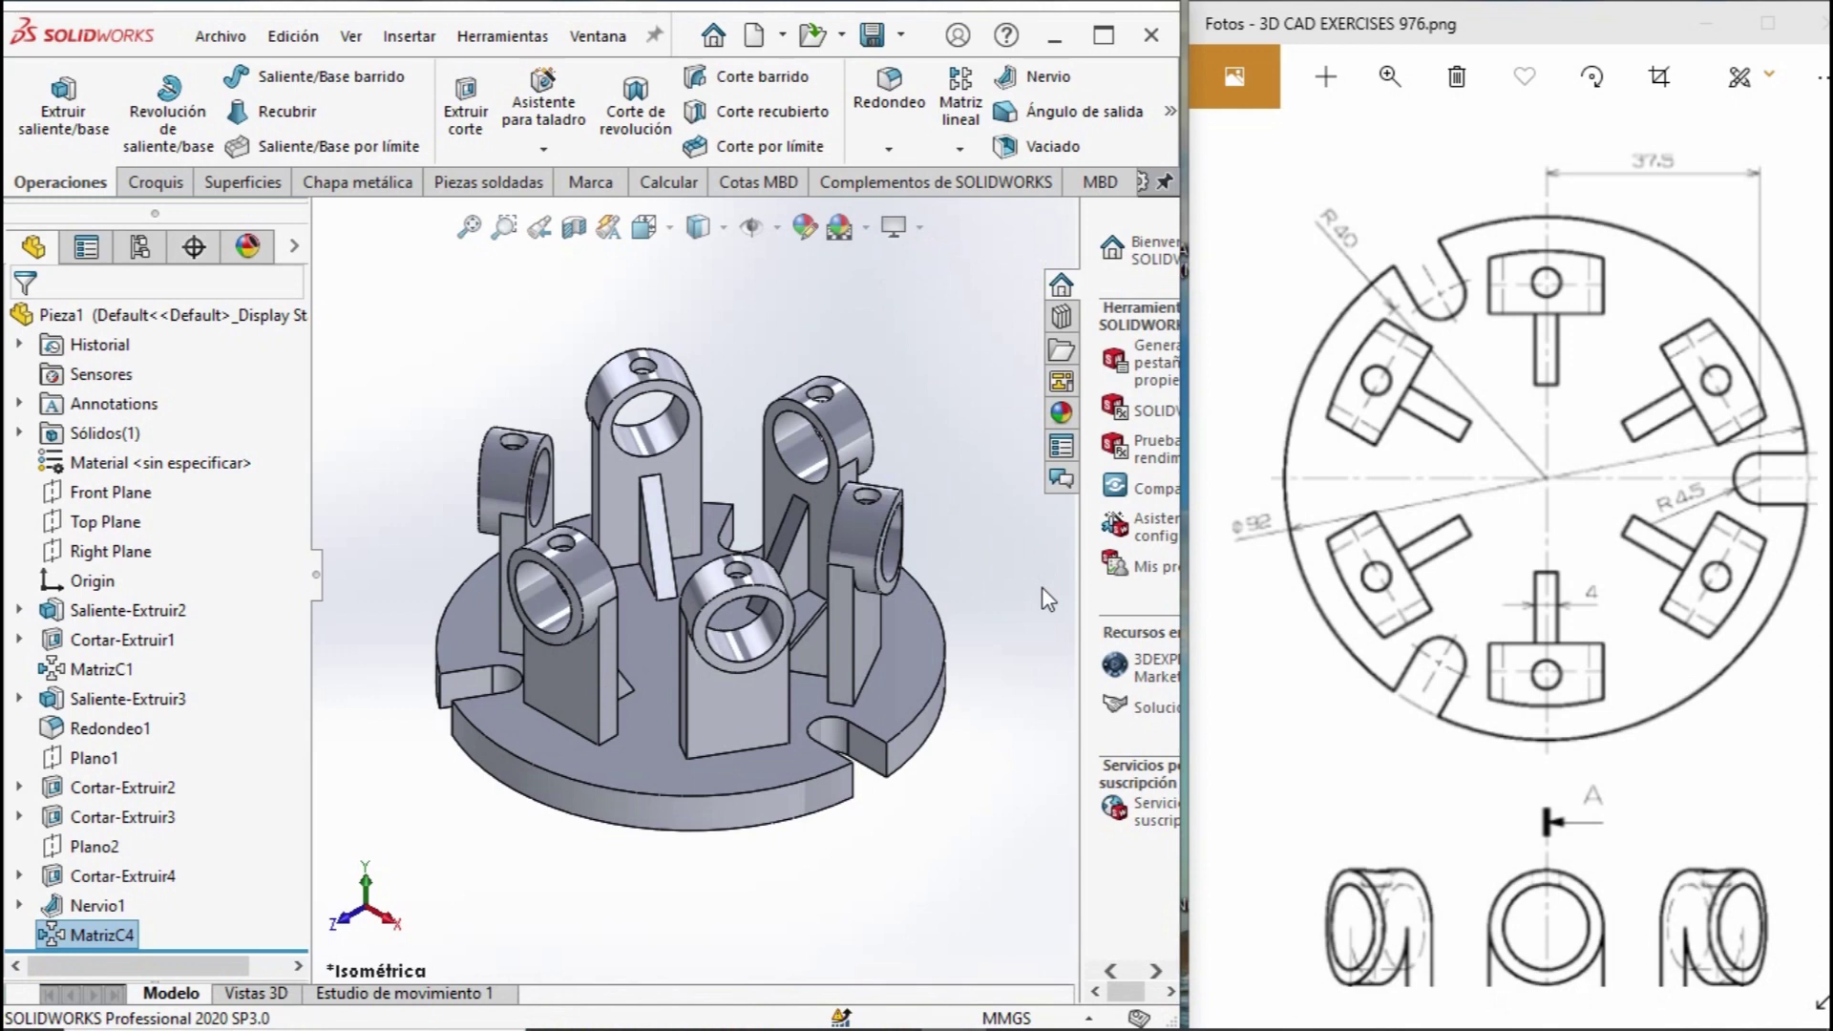
pyautogui.moveTo(1580, 677); pyautogui.dragTo(1284, 348)
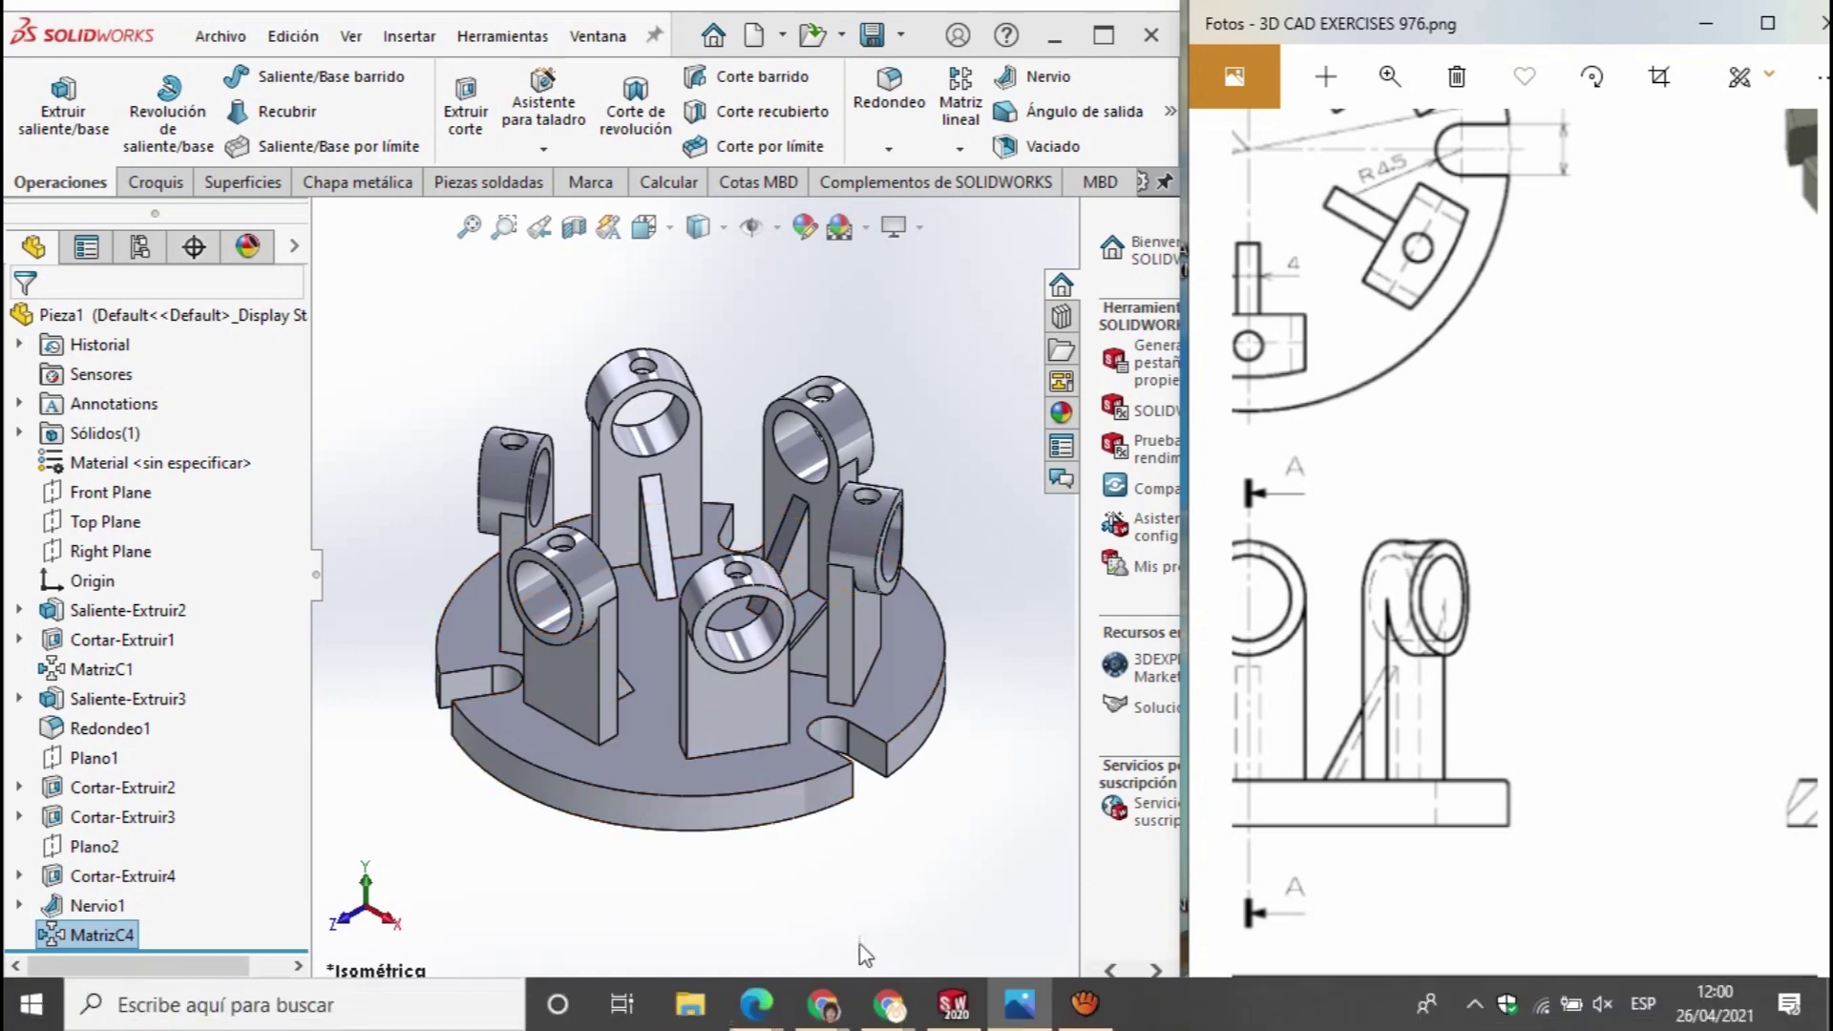
pyautogui.click(1085, 1003)
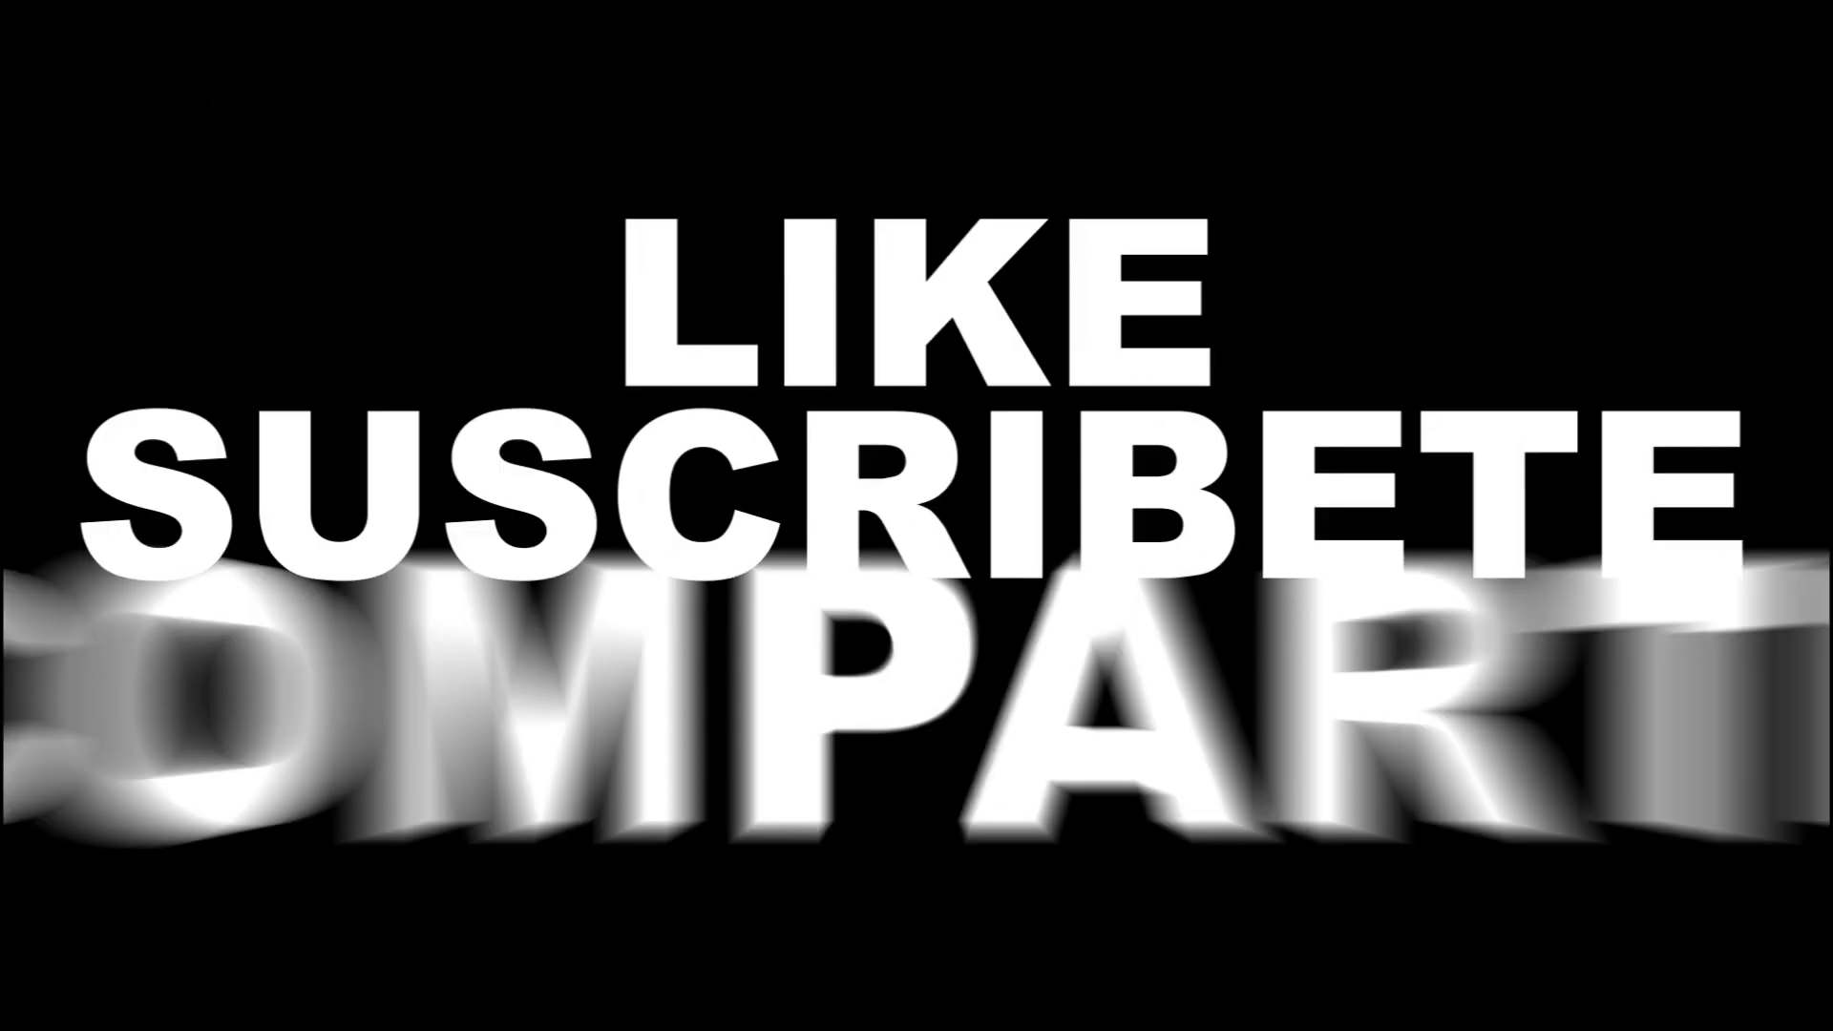